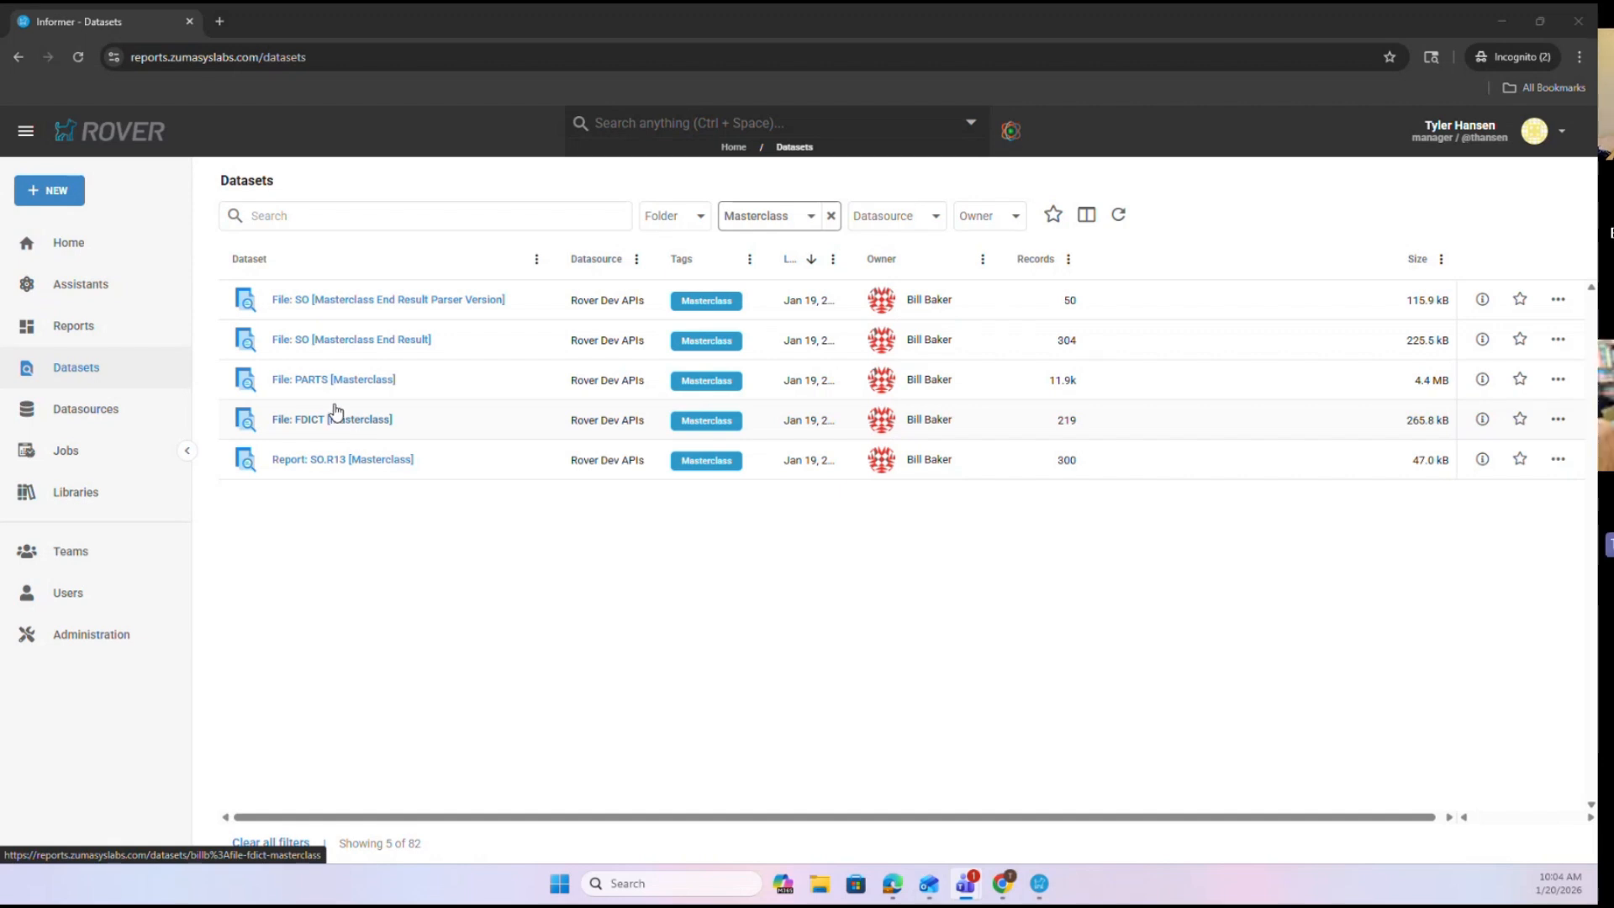
Open the File: FDICT [Masterclass] dataset and examine the SO record's field dictionary and correlative dictionary names
{"action": "left_click", "coordinate": [435, 425]}
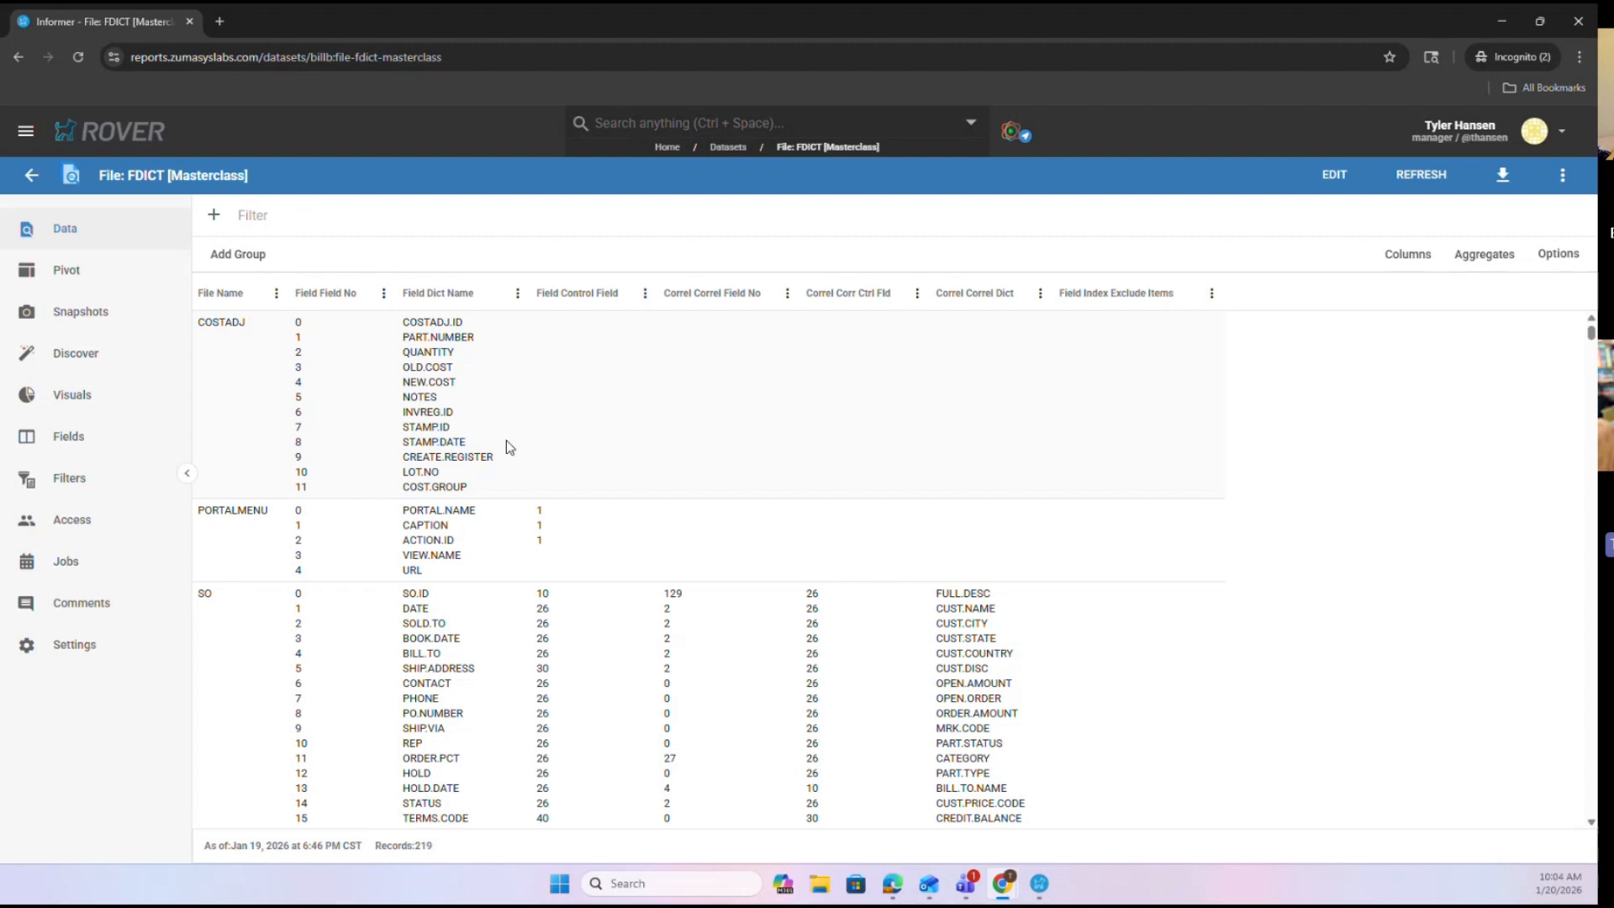
{"action": "scroll", "coordinate": [497, 441], "scroll_direction": "down", "scroll_amount": 2}
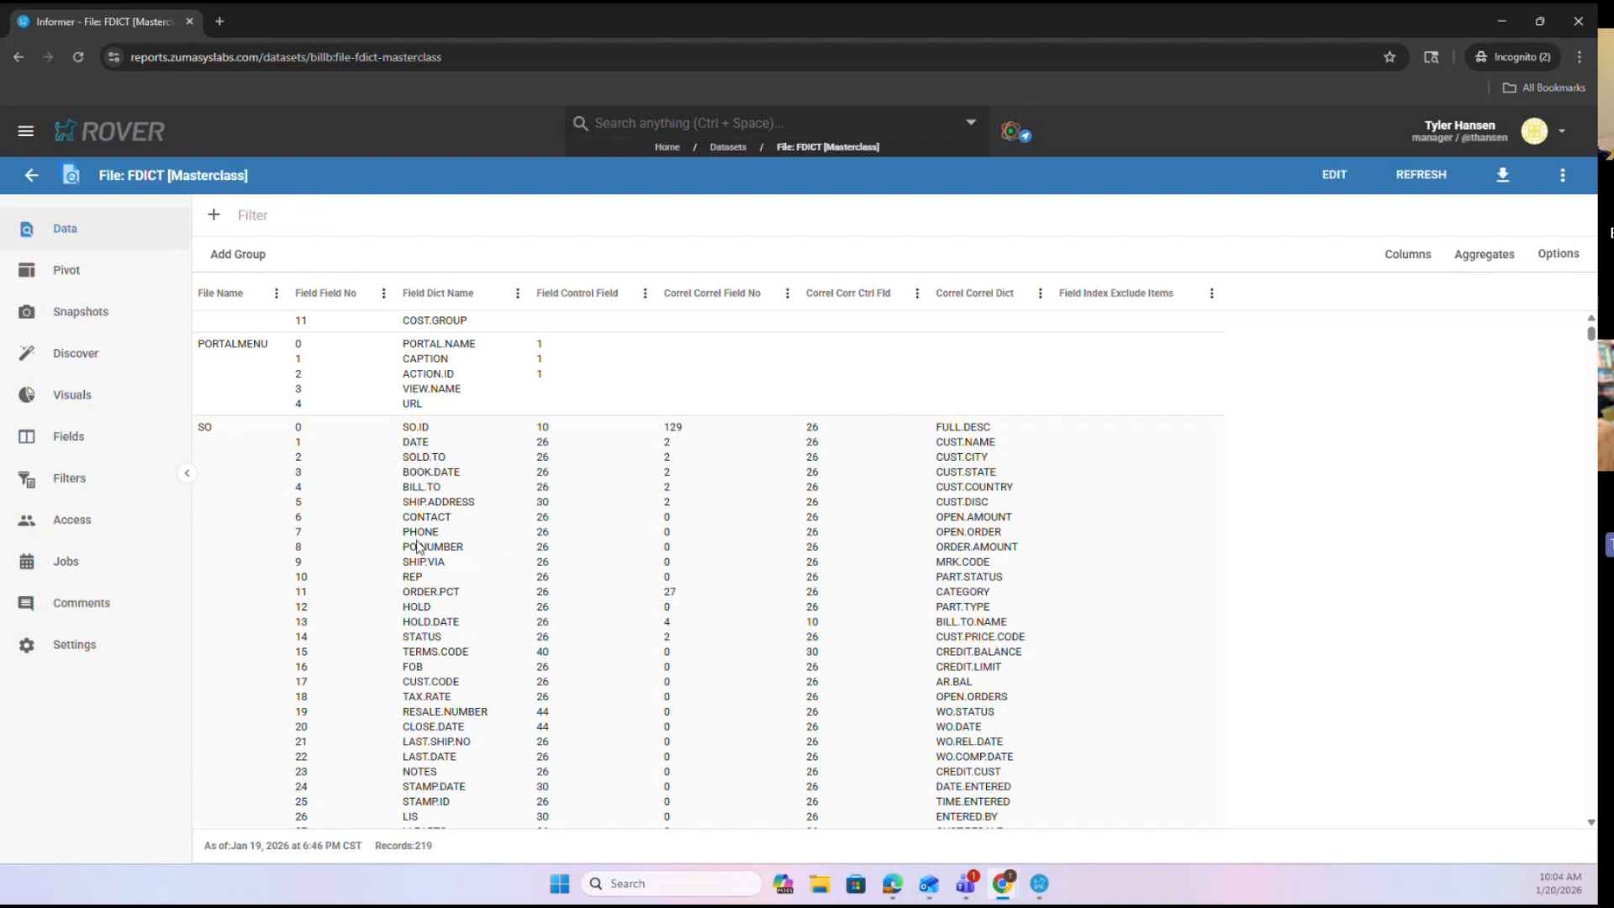
{"action": "scroll", "coordinate": [461, 576], "scroll_direction": "down", "scroll_amount": 1}
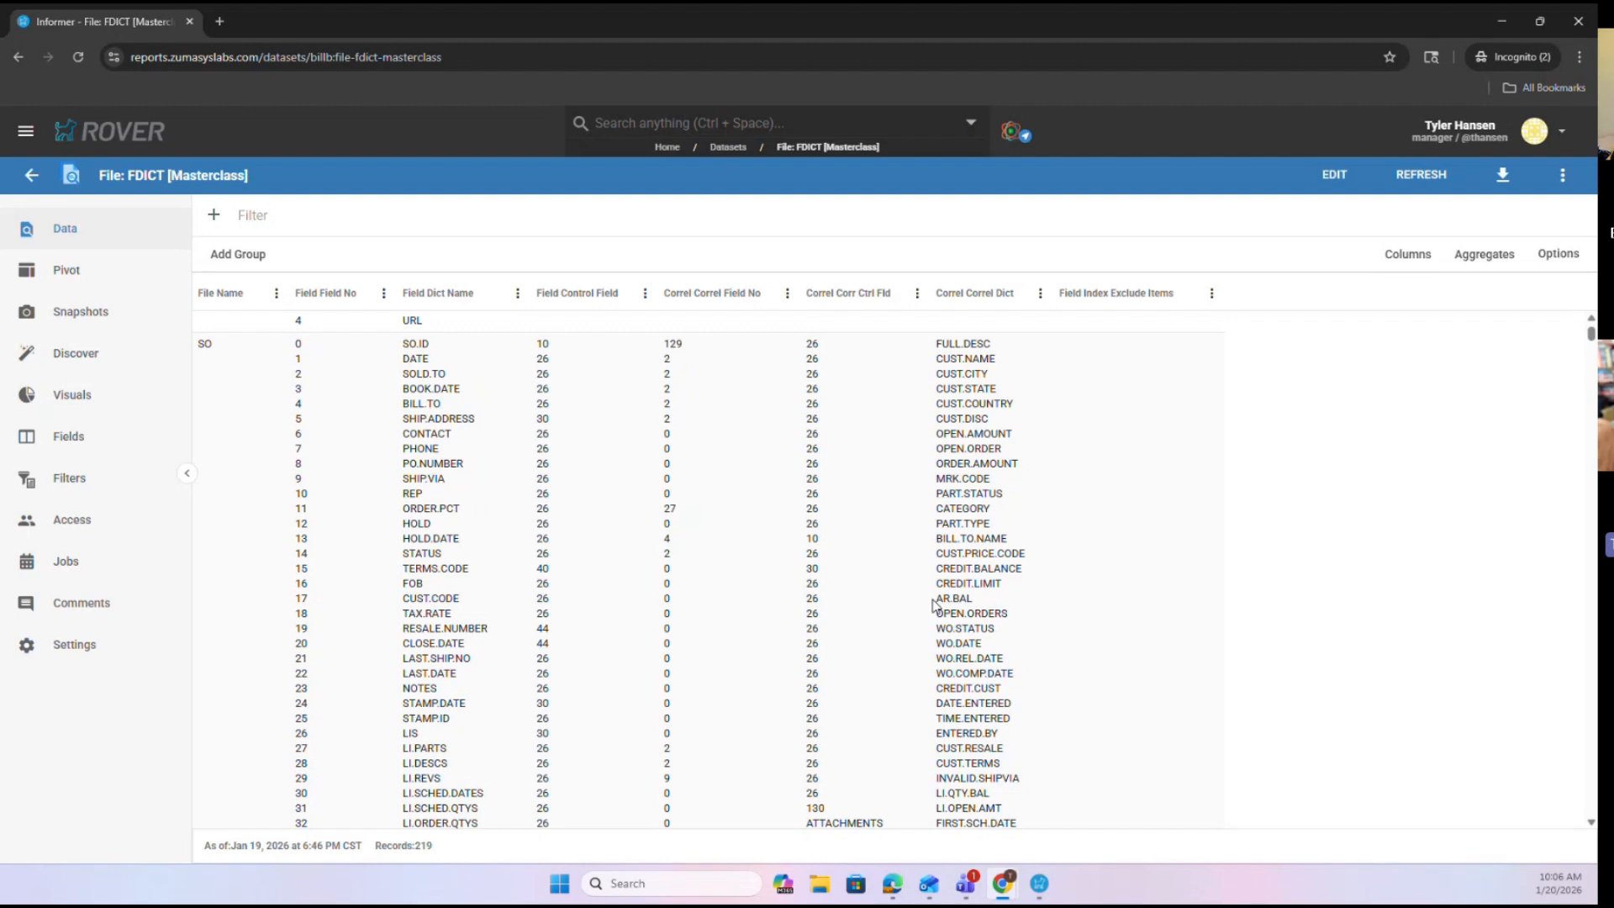
{"action": "left_click", "coordinate": [985, 598]}
{"action": "key", "text": "ctrl+a"}
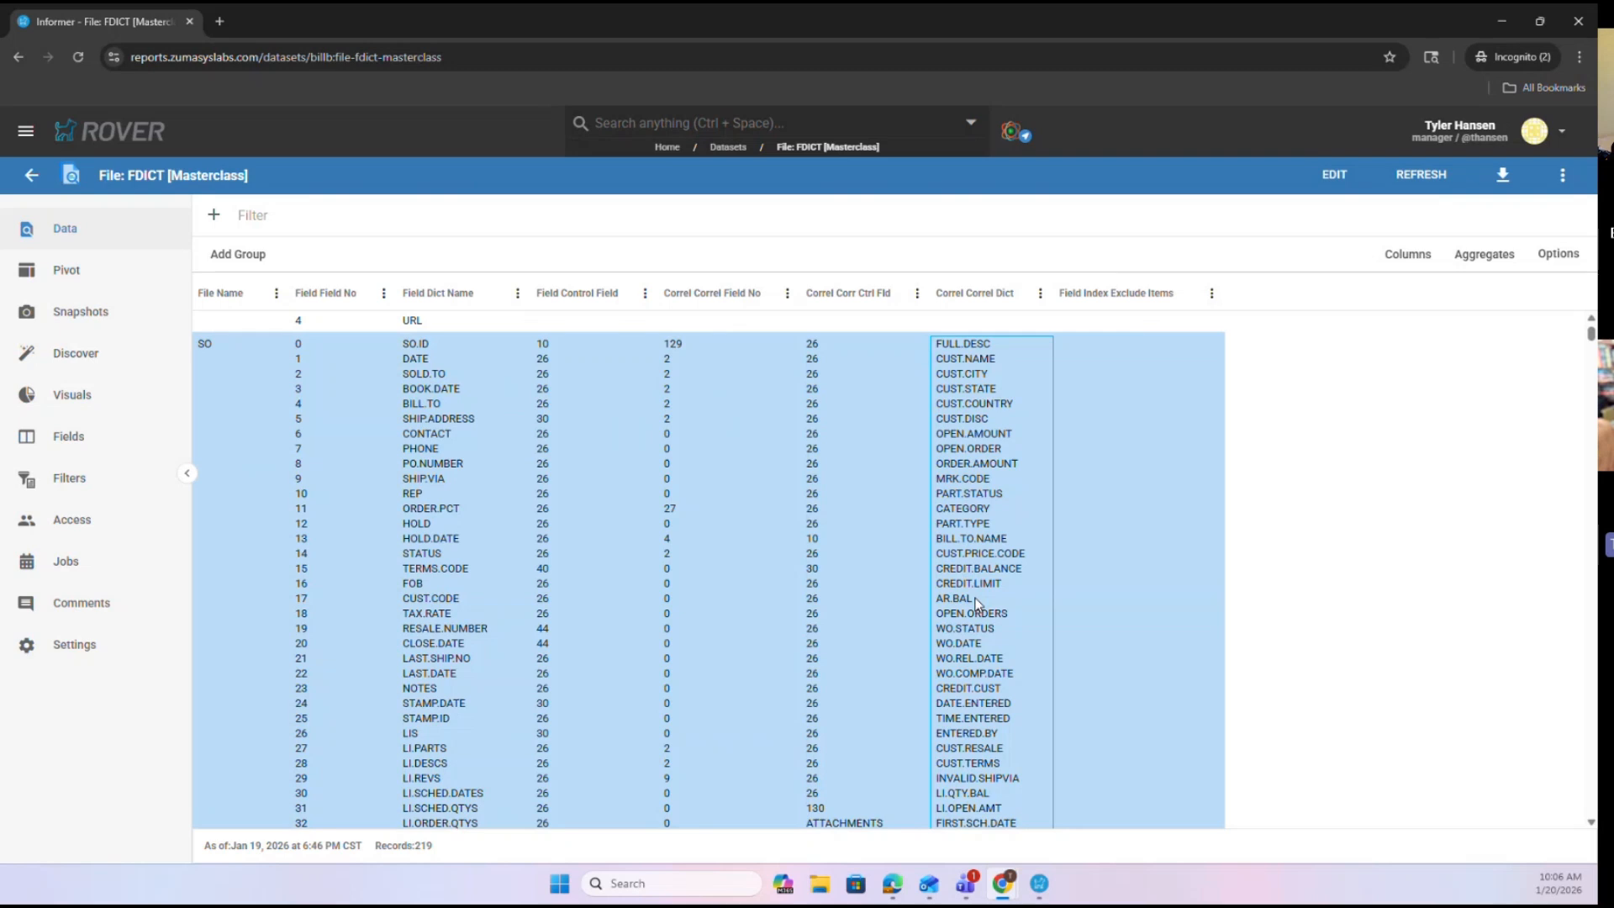
{"action": "left_click", "coordinate": [456, 598]}
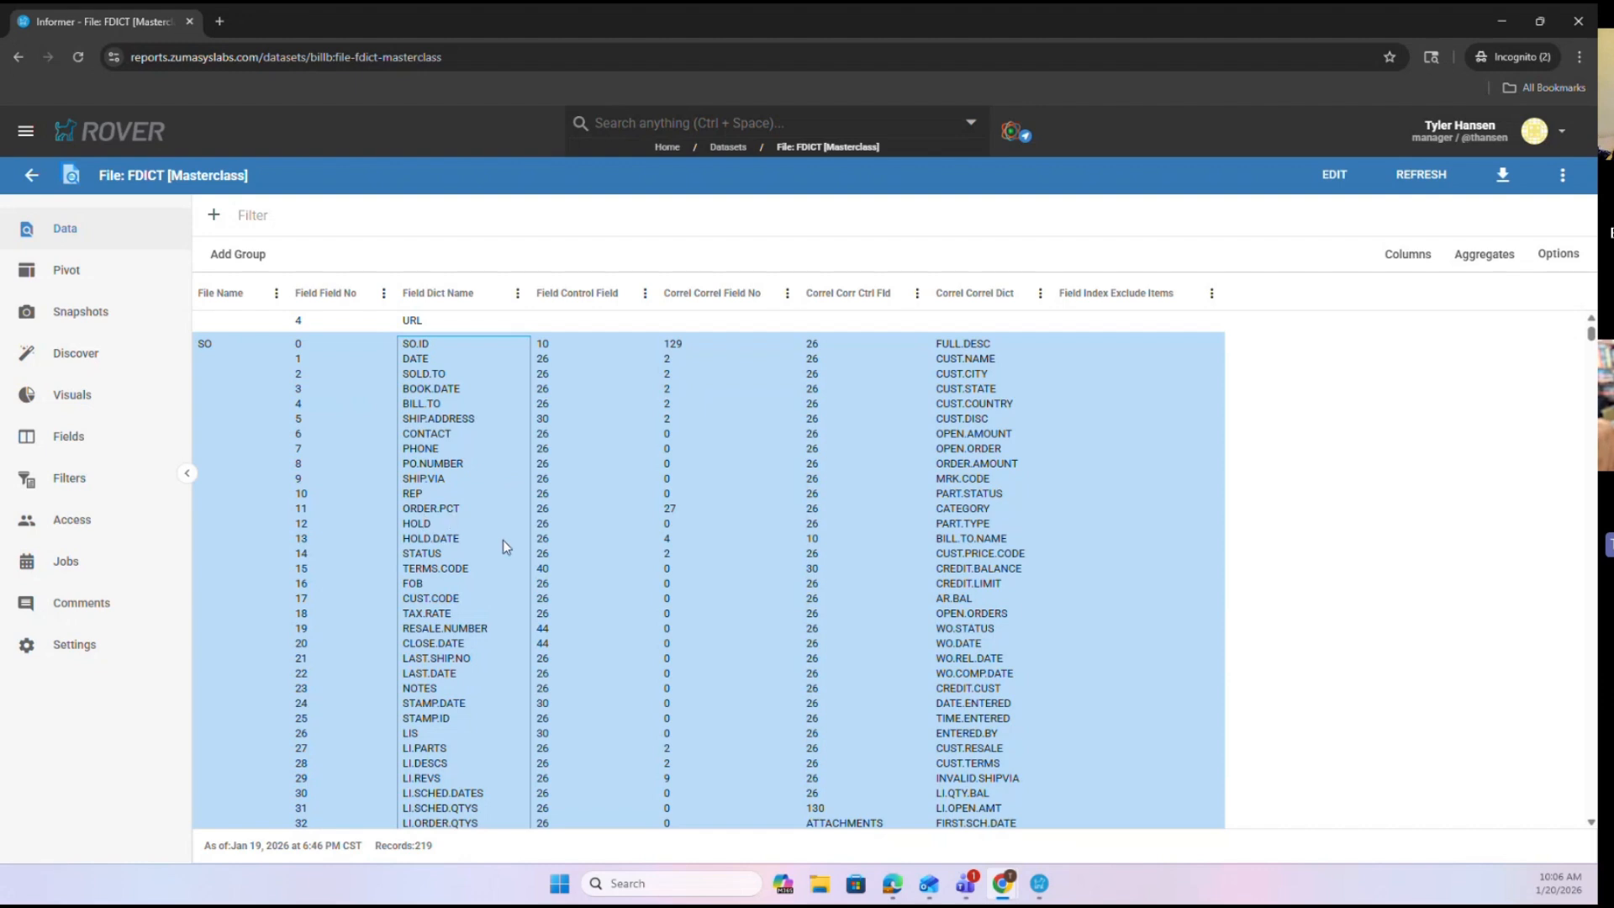
Open the Report: SO.R13 [Masterclass] dataset and bring up the Rover ERP SO.R13 report window beside its data
{"action": "left_click", "coordinate": [742, 153]}
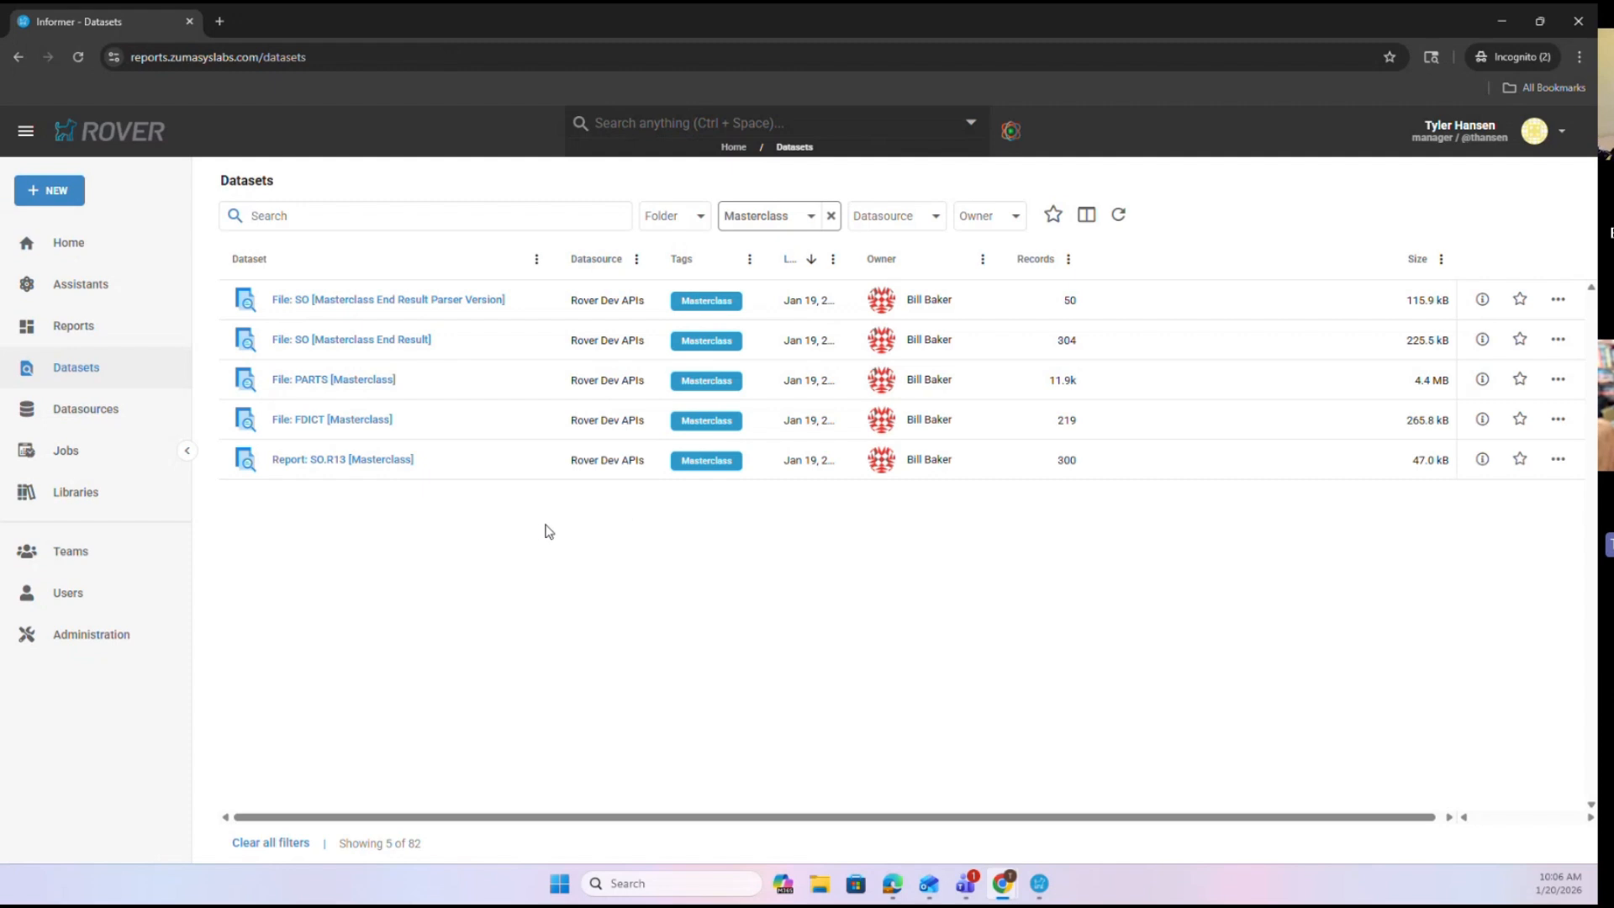
{"action": "left_click", "coordinate": [337, 462]}
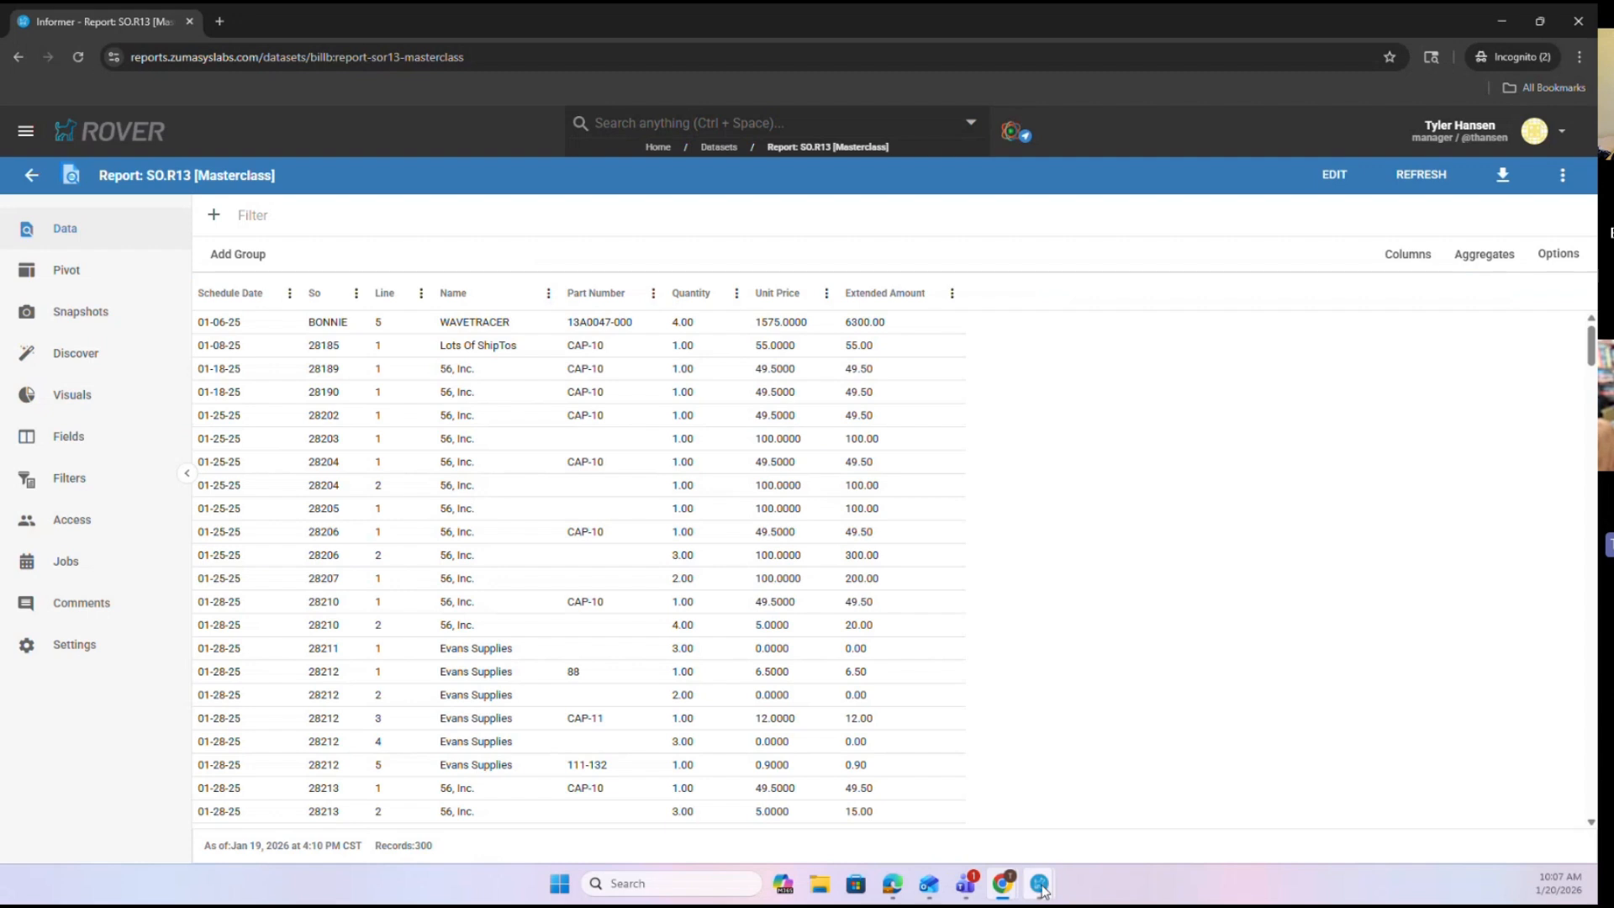
{"action": "left_click", "coordinate": [1106, 778]}
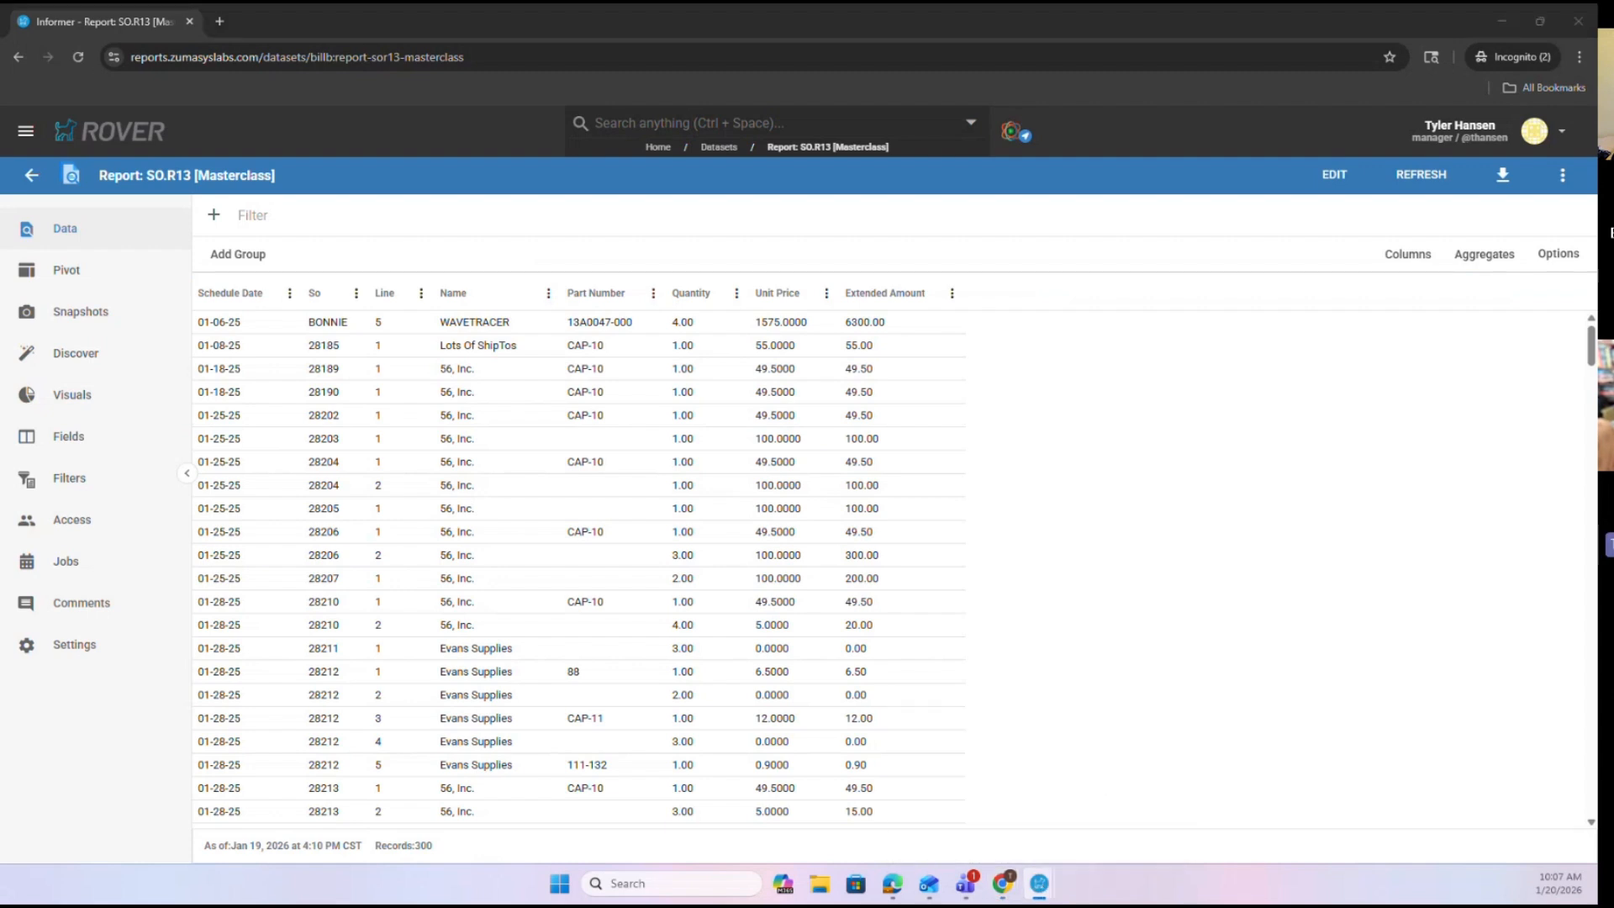
{"action": "left_click_drag", "start_coordinate": [689, 904], "coordinate": [1346, 352]}
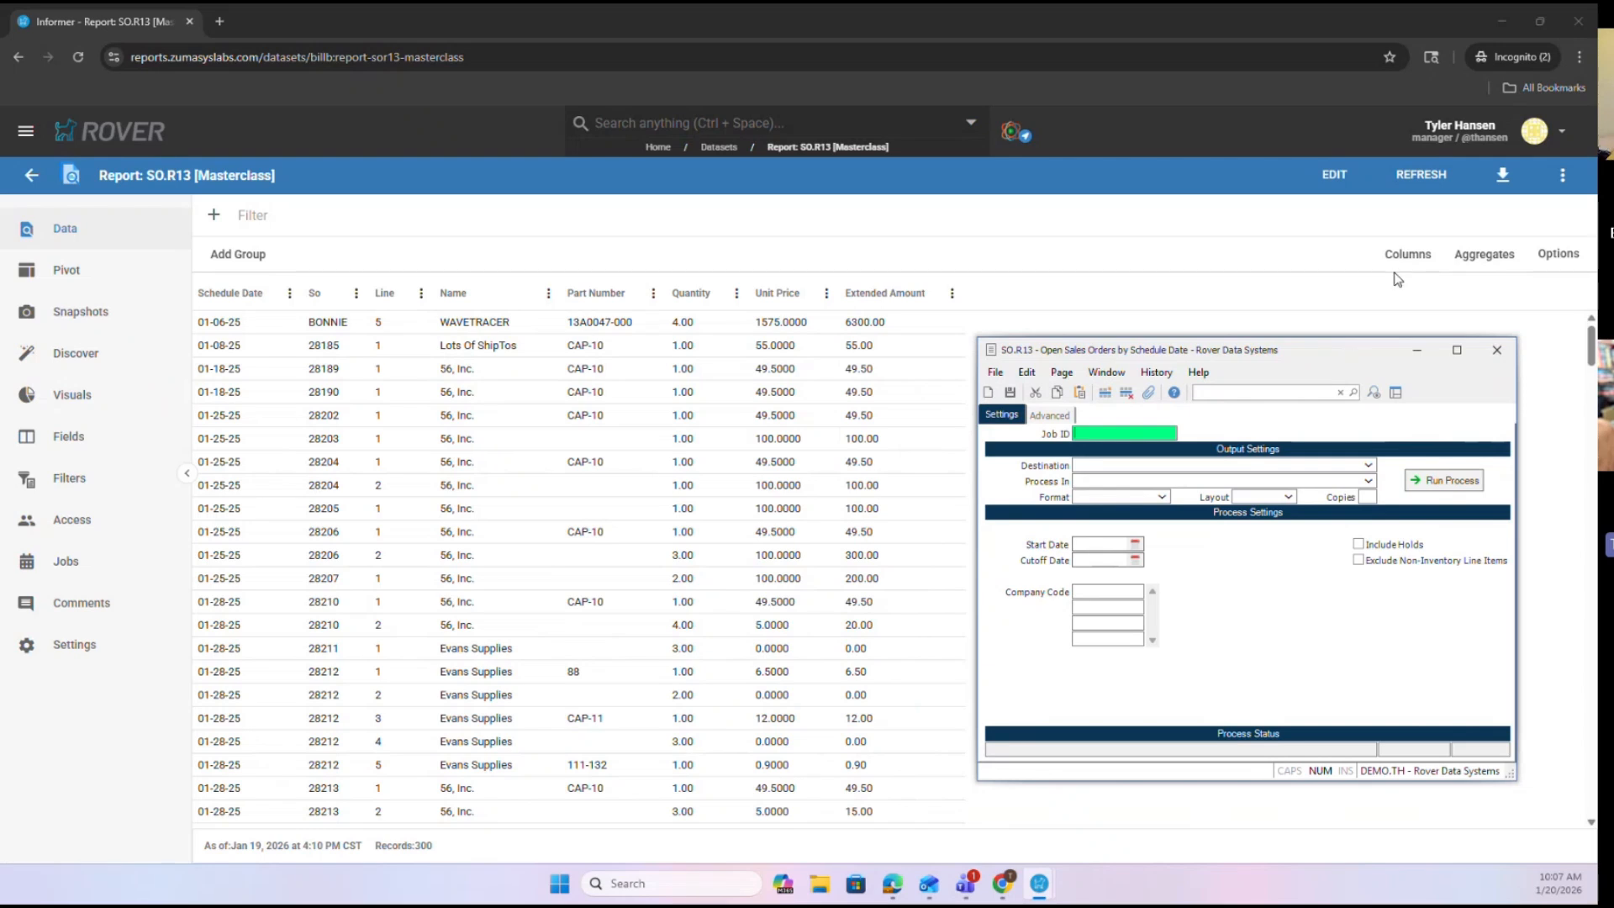
Open the SO.R13 dataset's query for editing and examine its request method and the dataset endpoint in the URL
{"action": "left_click", "coordinate": [1349, 199]}
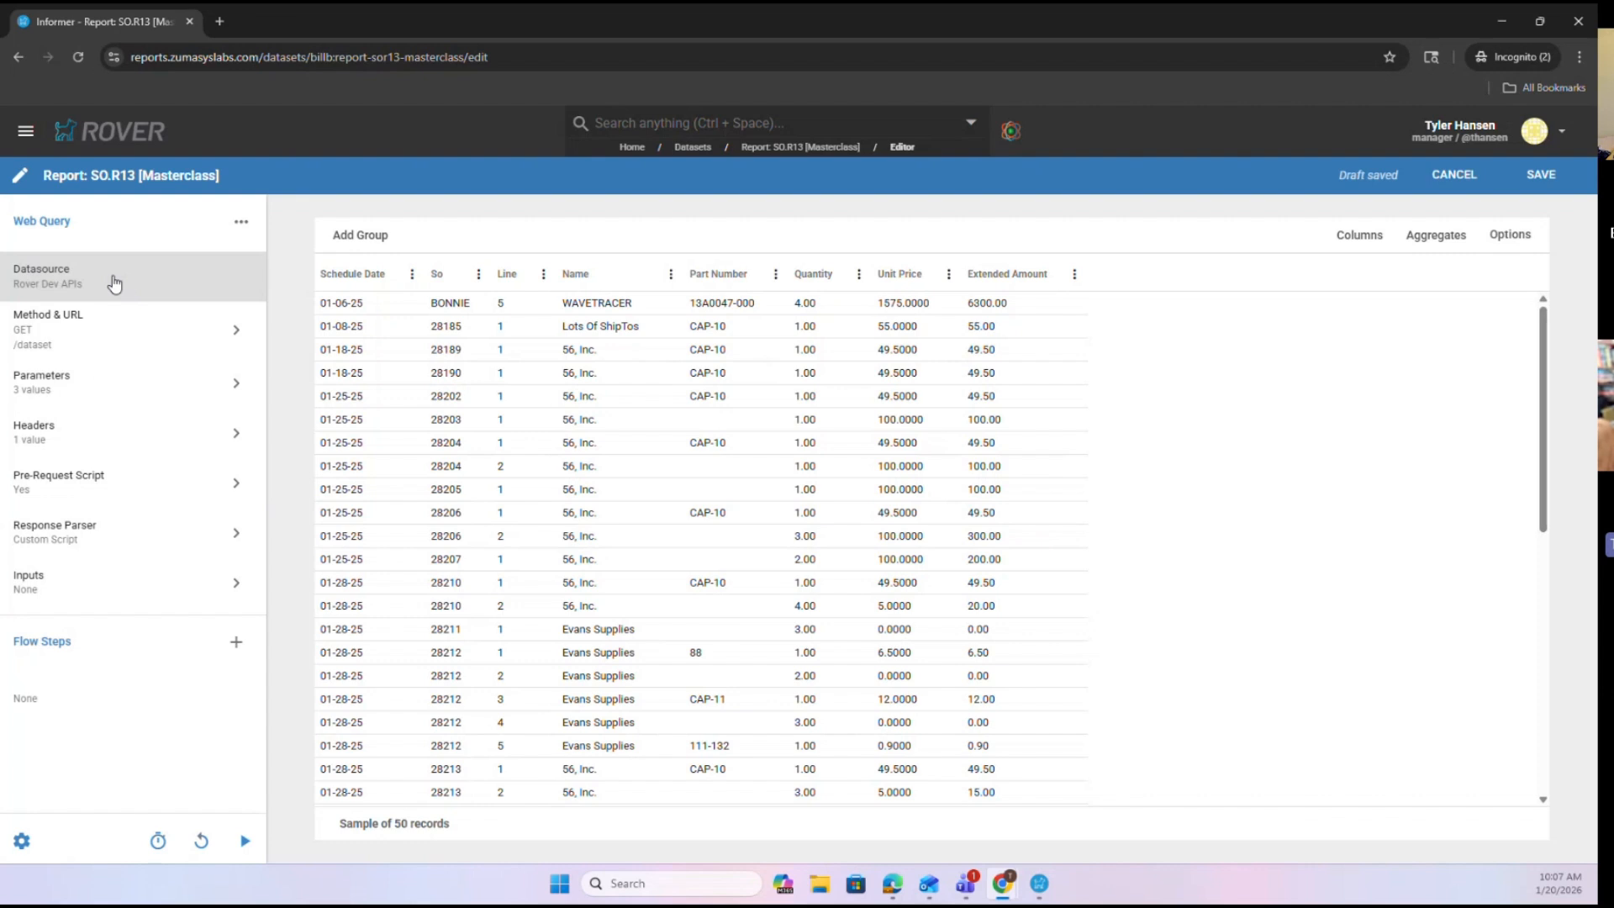
{"action": "left_click", "coordinate": [209, 331]}
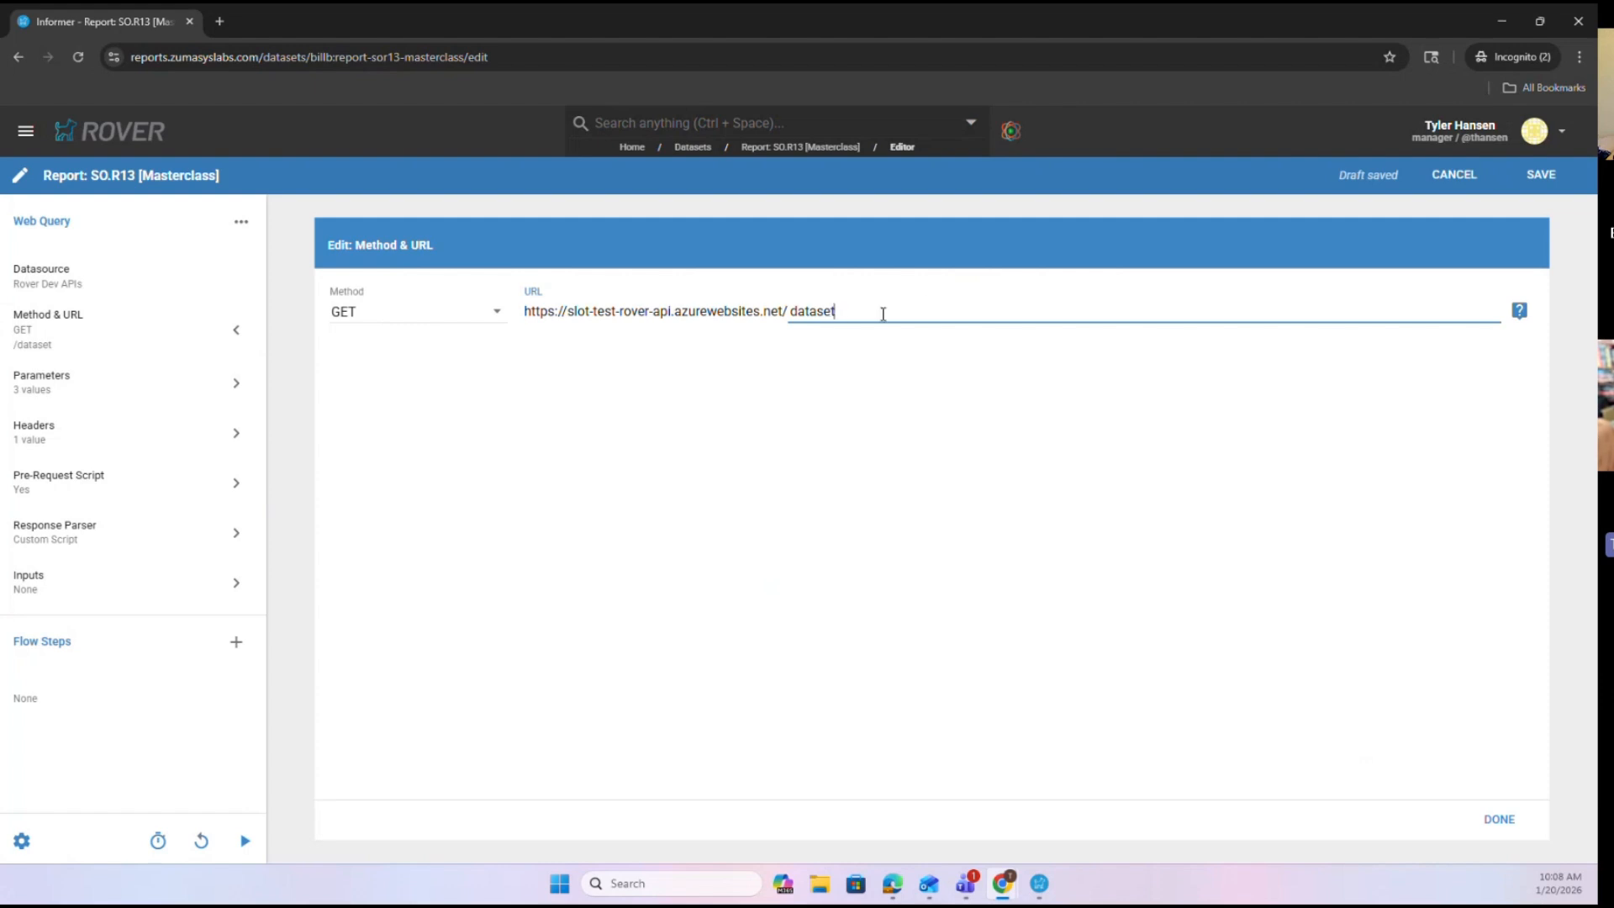
{"action": "left_click_drag", "start_coordinate": [884, 313], "coordinate": [566, 311]}
{"action": "left_click", "coordinate": [819, 347]}
{"action": "left_click_drag", "start_coordinate": [850, 310], "coordinate": [767, 308]}
{"action": "left_click", "coordinate": [846, 354]}
{"action": "left_click", "coordinate": [850, 313]}
{"action": "left_click_drag", "start_coordinate": [851, 313], "coordinate": [768, 304]}
{"action": "left_click", "coordinate": [836, 374]}
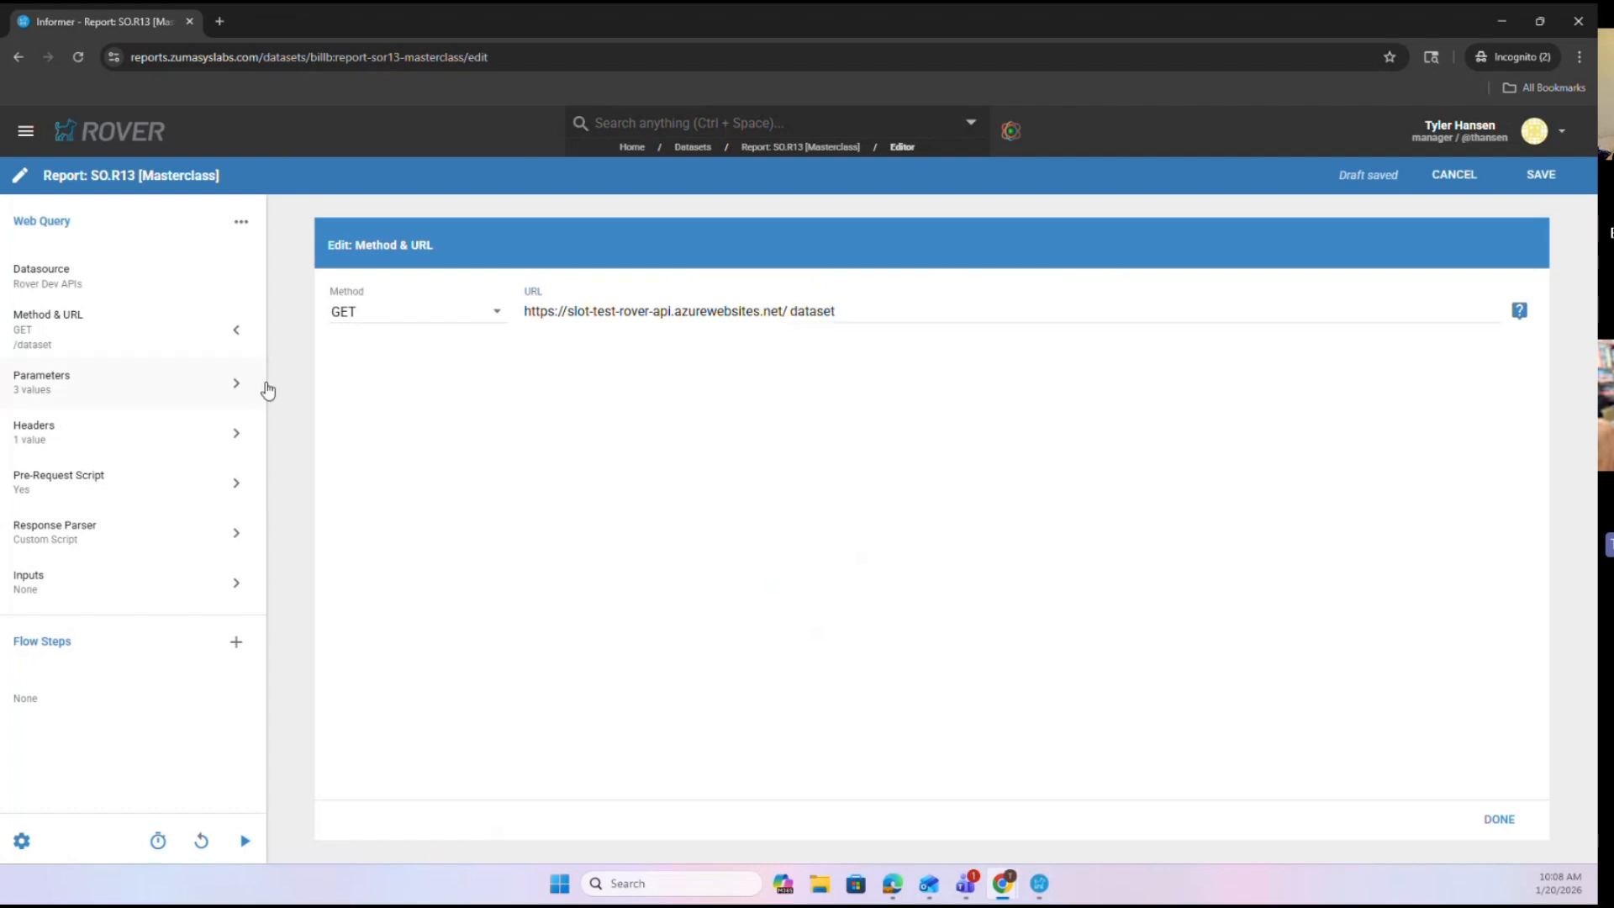
Compare the SO.R13 query's parameters with the settings in the Rover ERP SO.R13 window, and minimise that window
{"action": "left_click", "coordinate": [225, 391]}
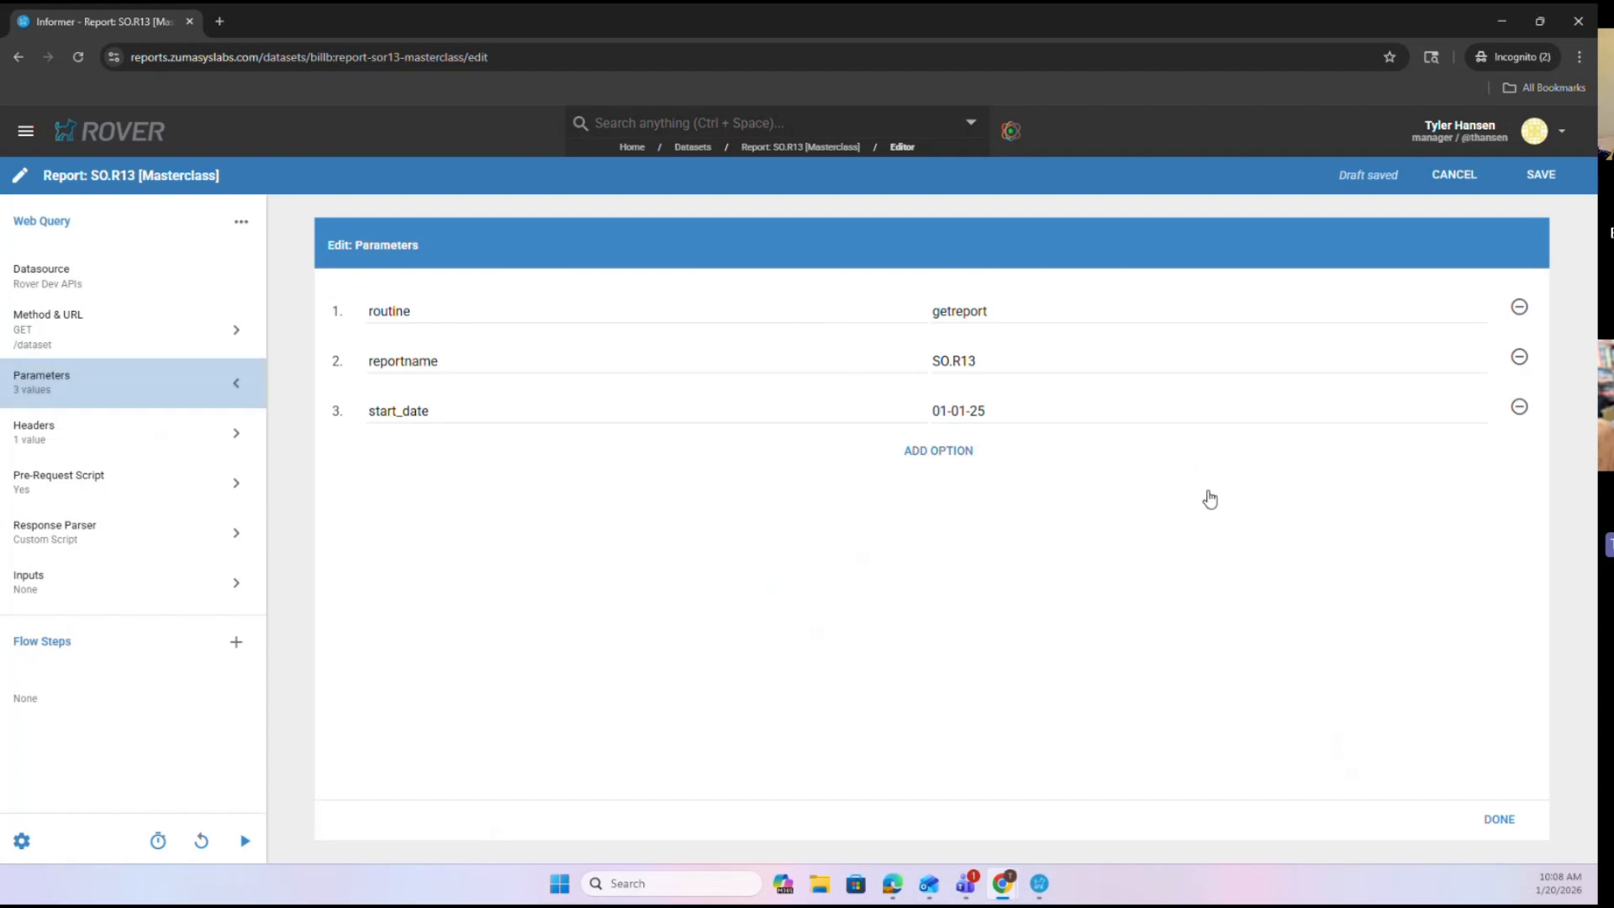
{"action": "left_click", "coordinate": [1039, 883]}
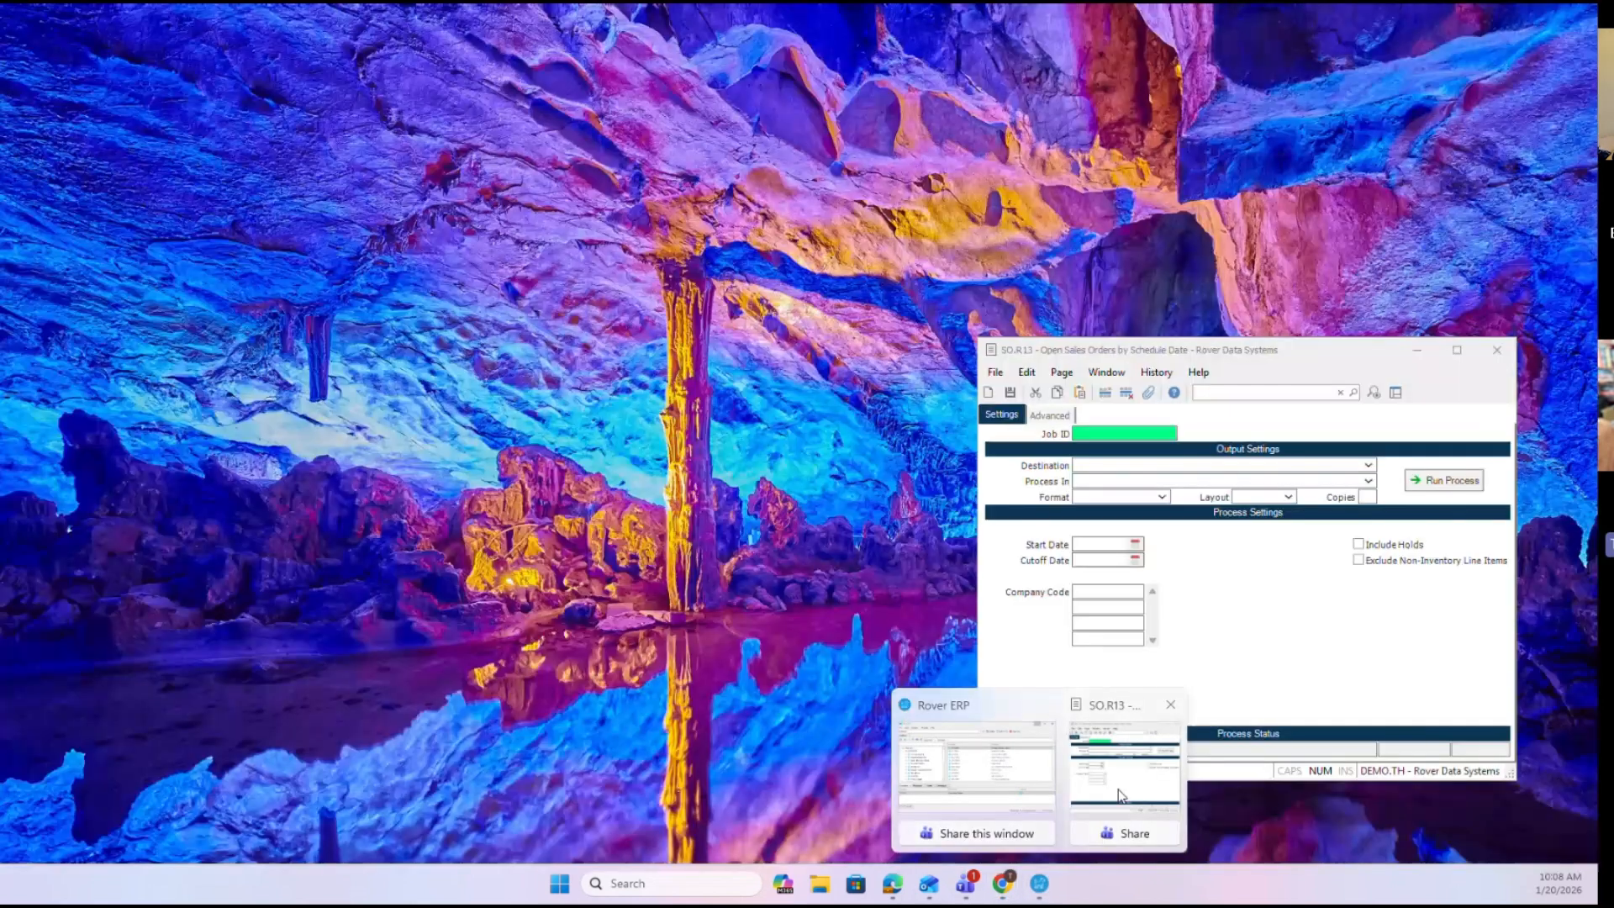
{"action": "left_click", "coordinate": [1113, 809]}
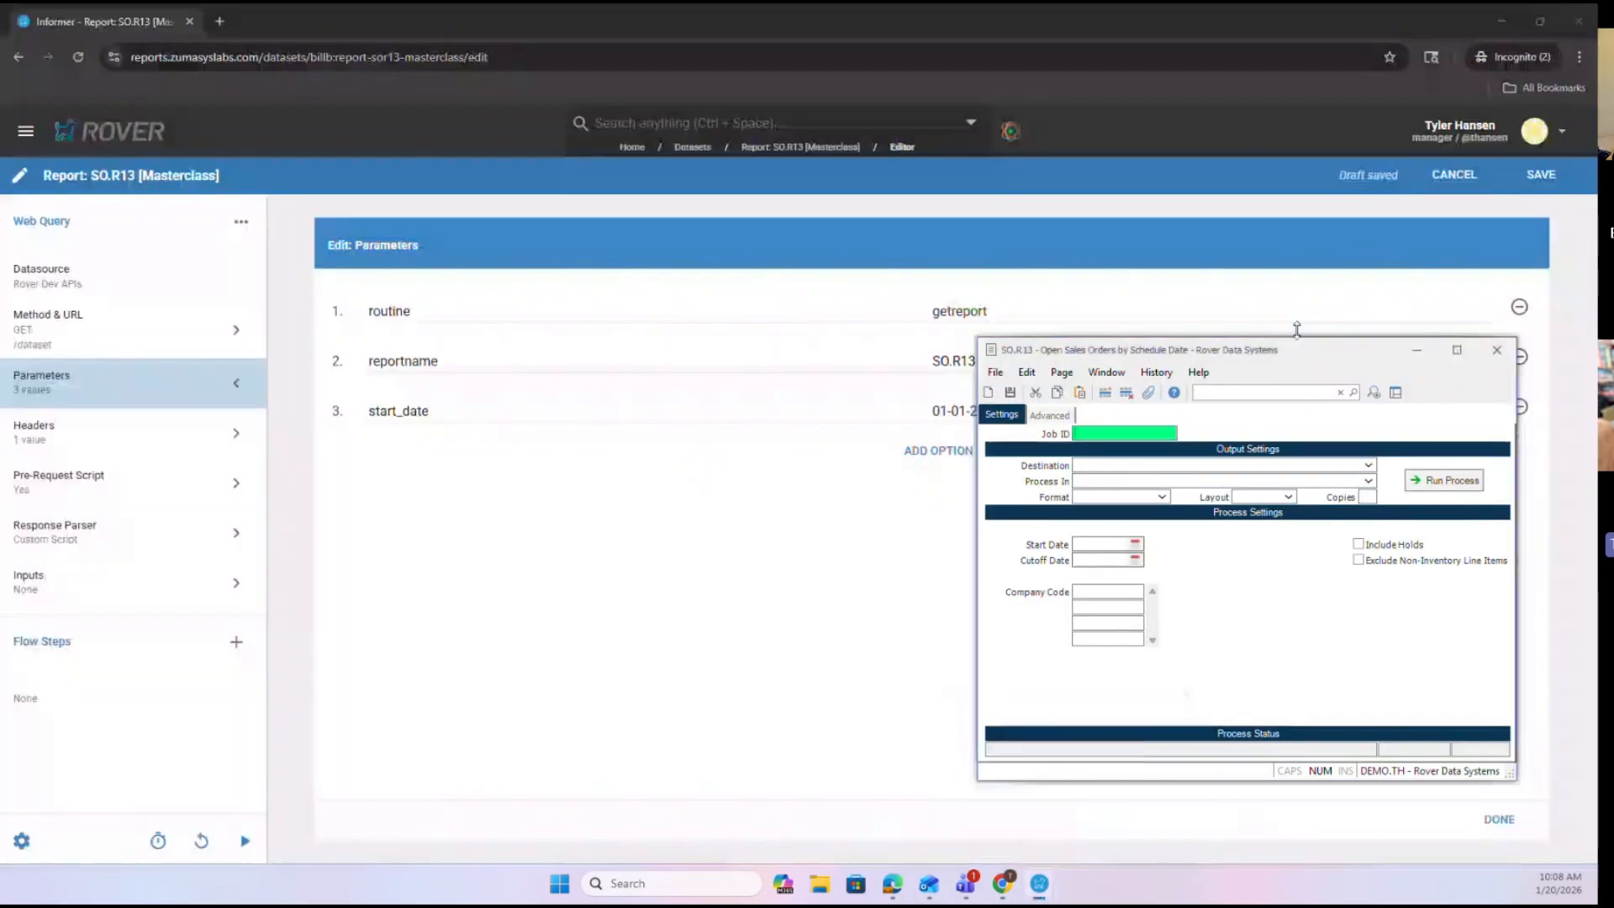
{"action": "left_click_drag", "start_coordinate": [1324, 345], "coordinate": [1377, 244]}
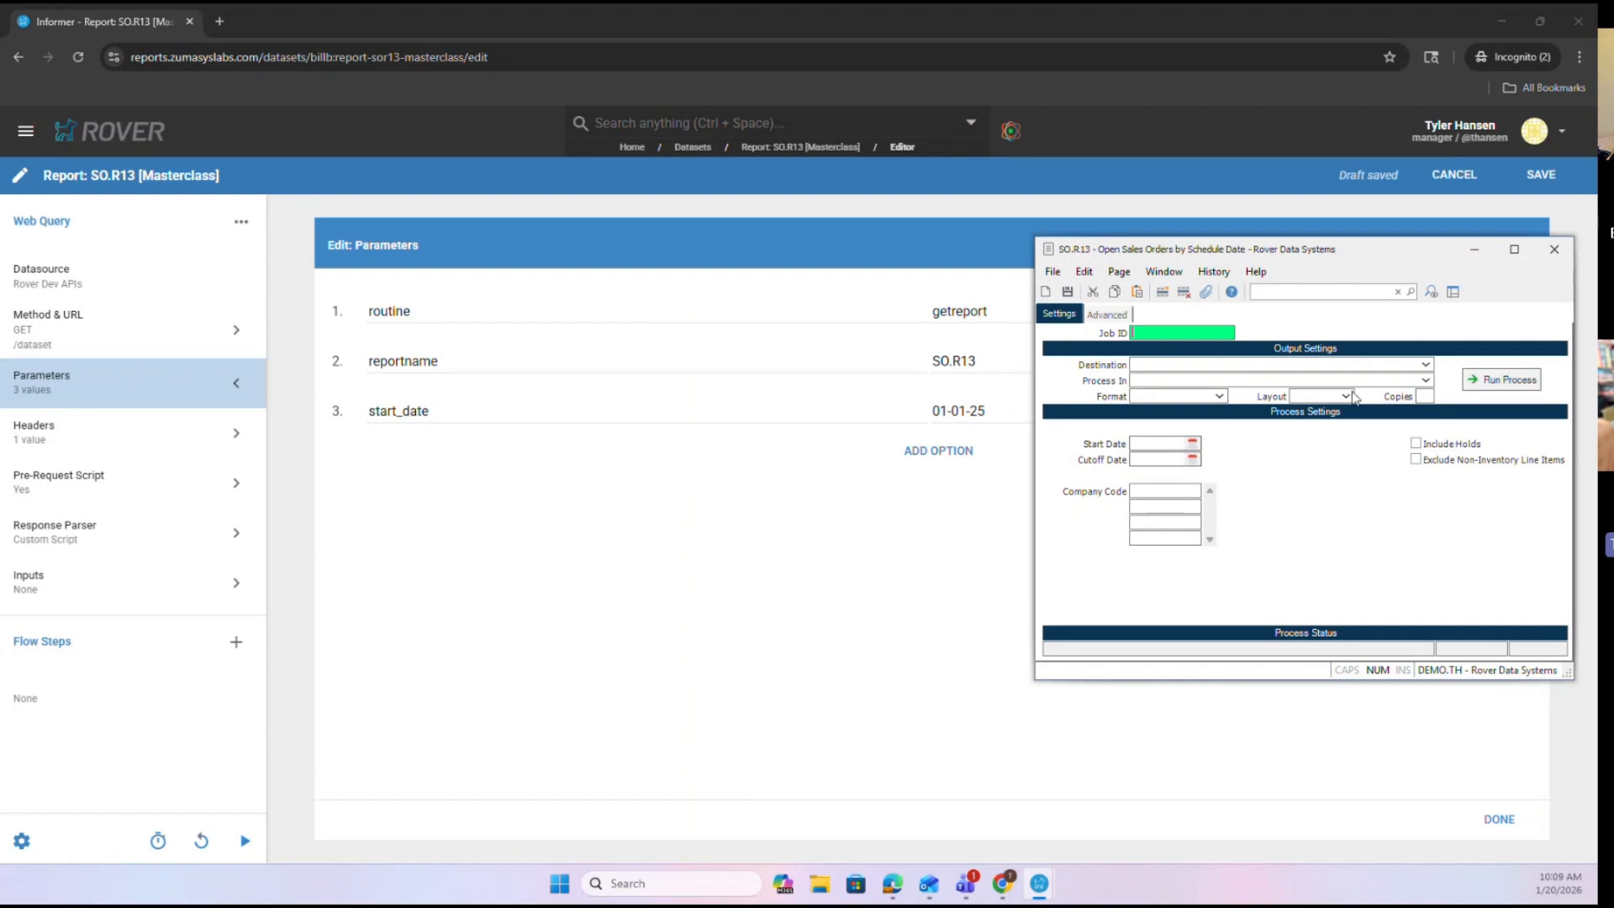
{"action": "left_click", "coordinate": [1474, 250]}
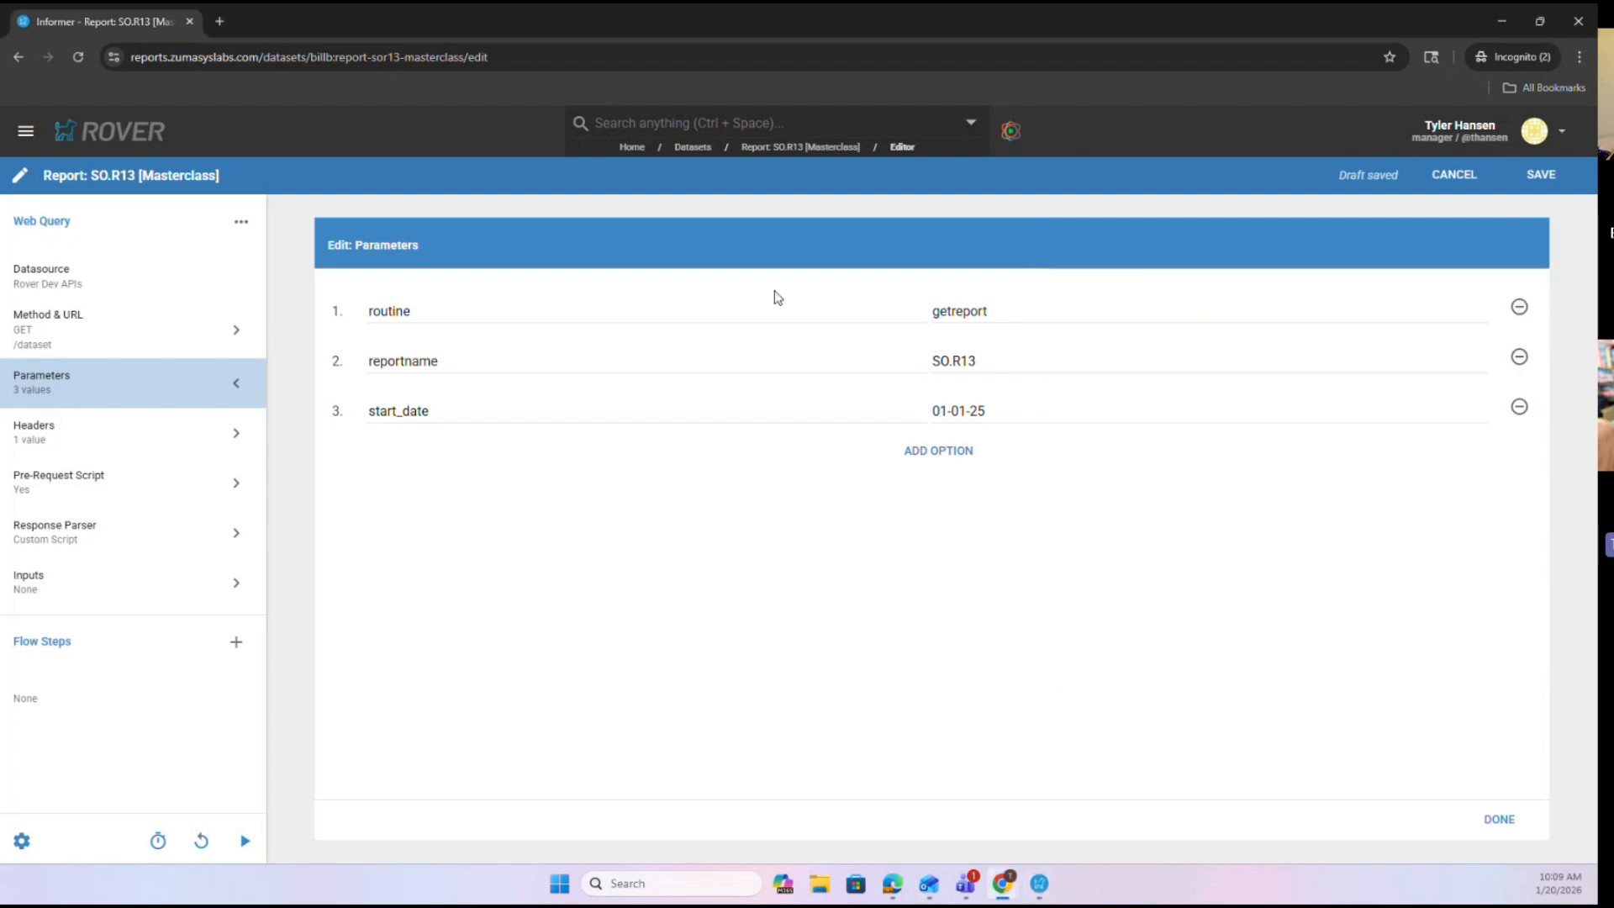
Open the File: PARTS [Masterclass] dataset for editing and show its web query parameters
{"action": "left_click", "coordinate": [691, 148]}
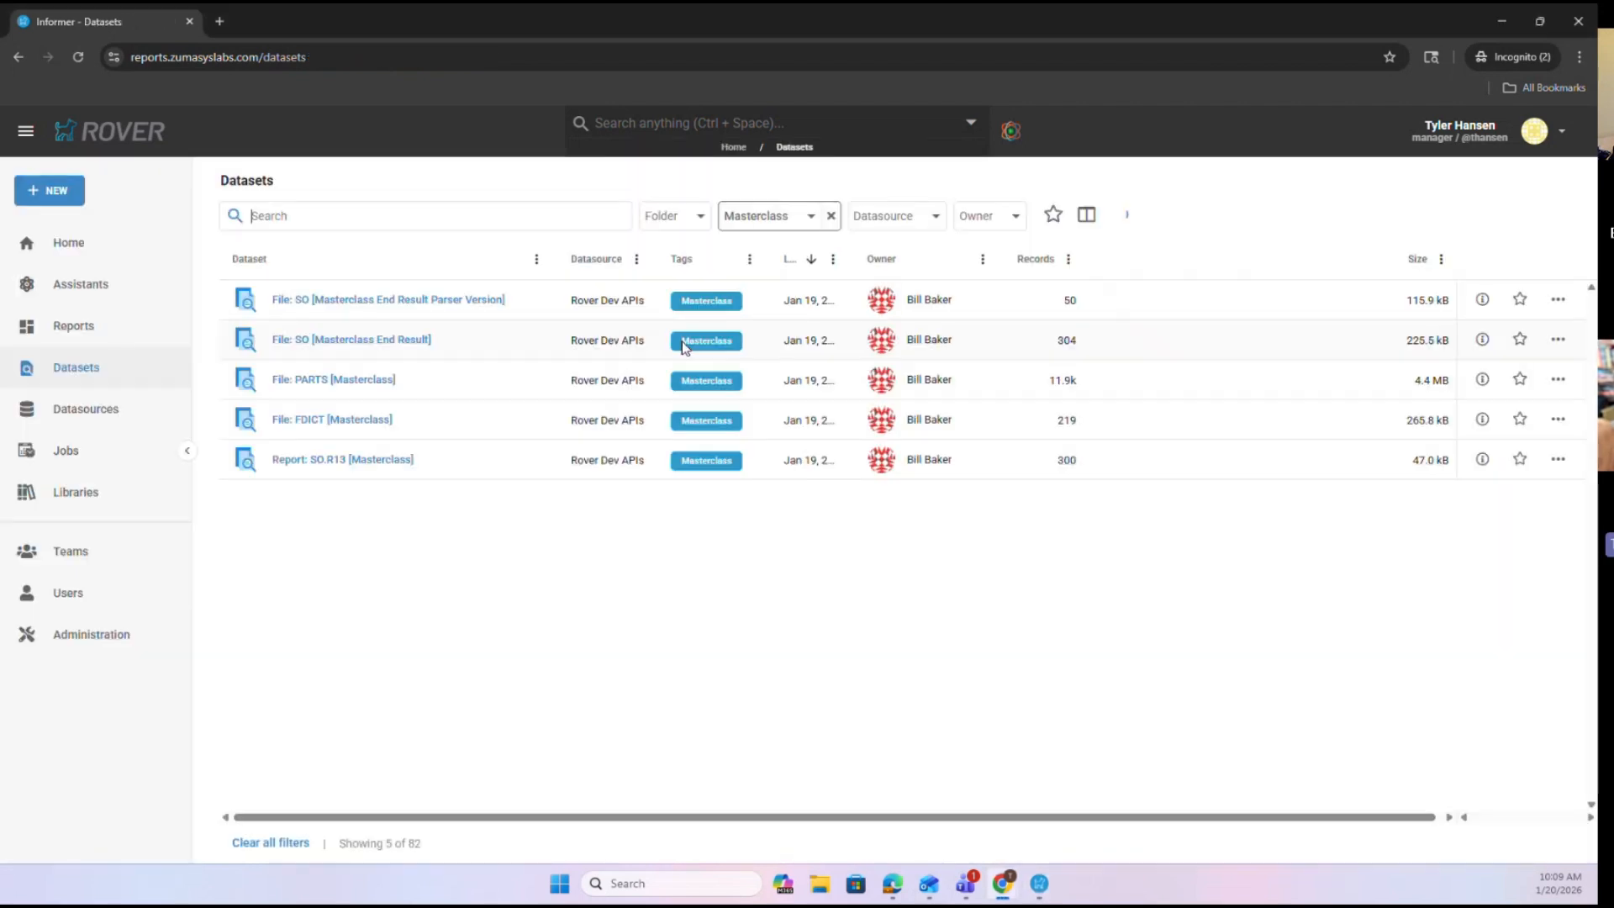
{"action": "left_click", "coordinate": [366, 385]}
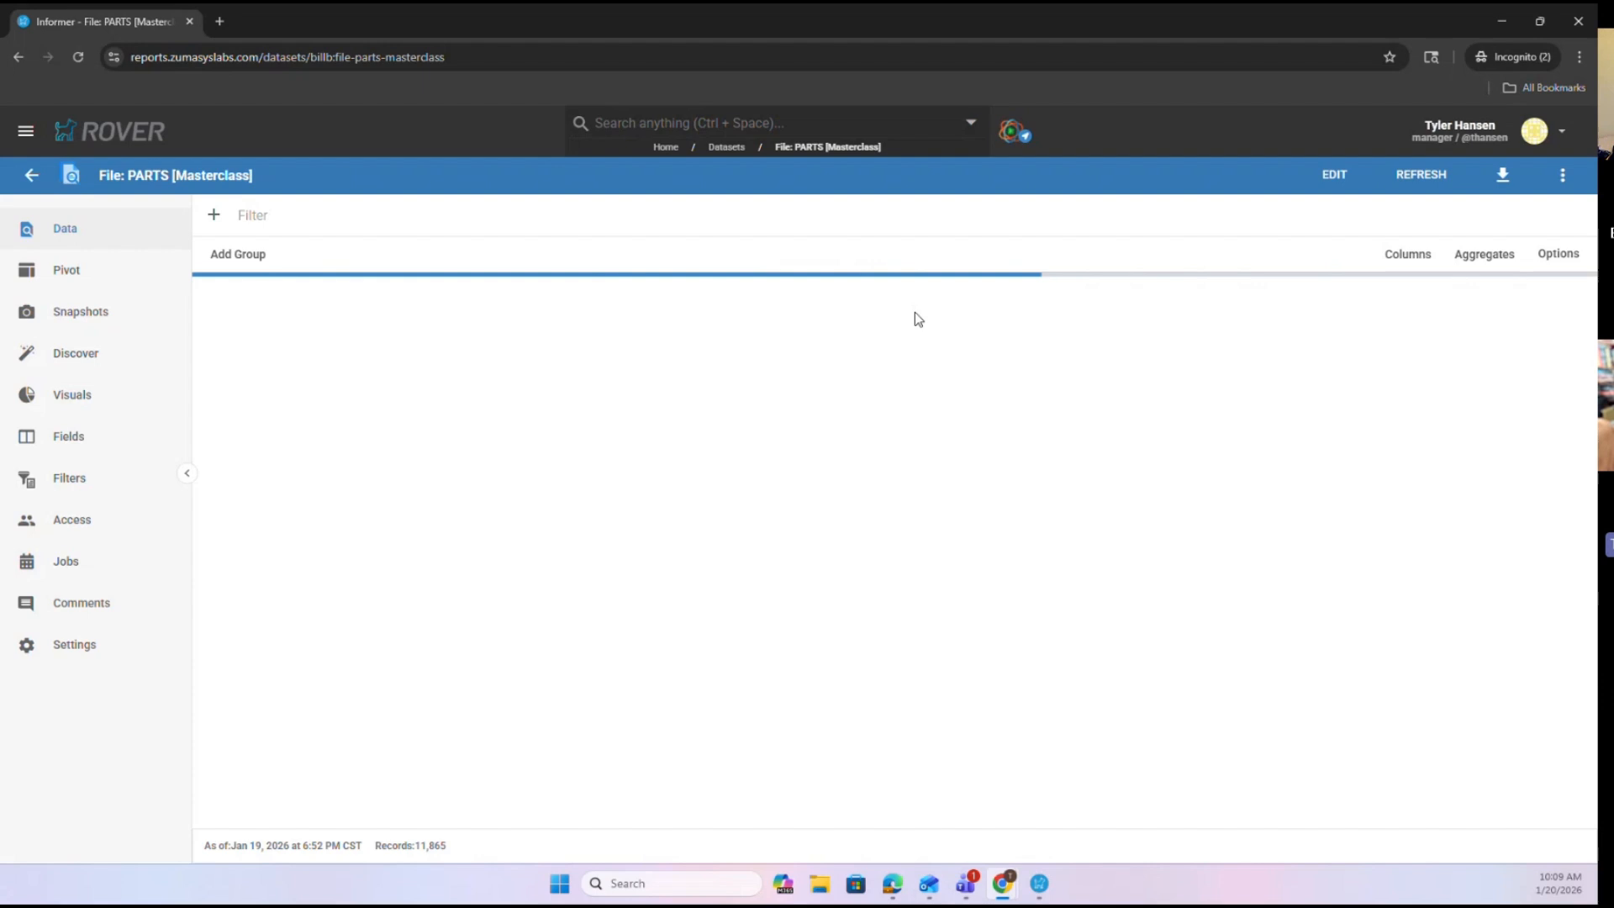
{"action": "left_click", "coordinate": [1335, 177]}
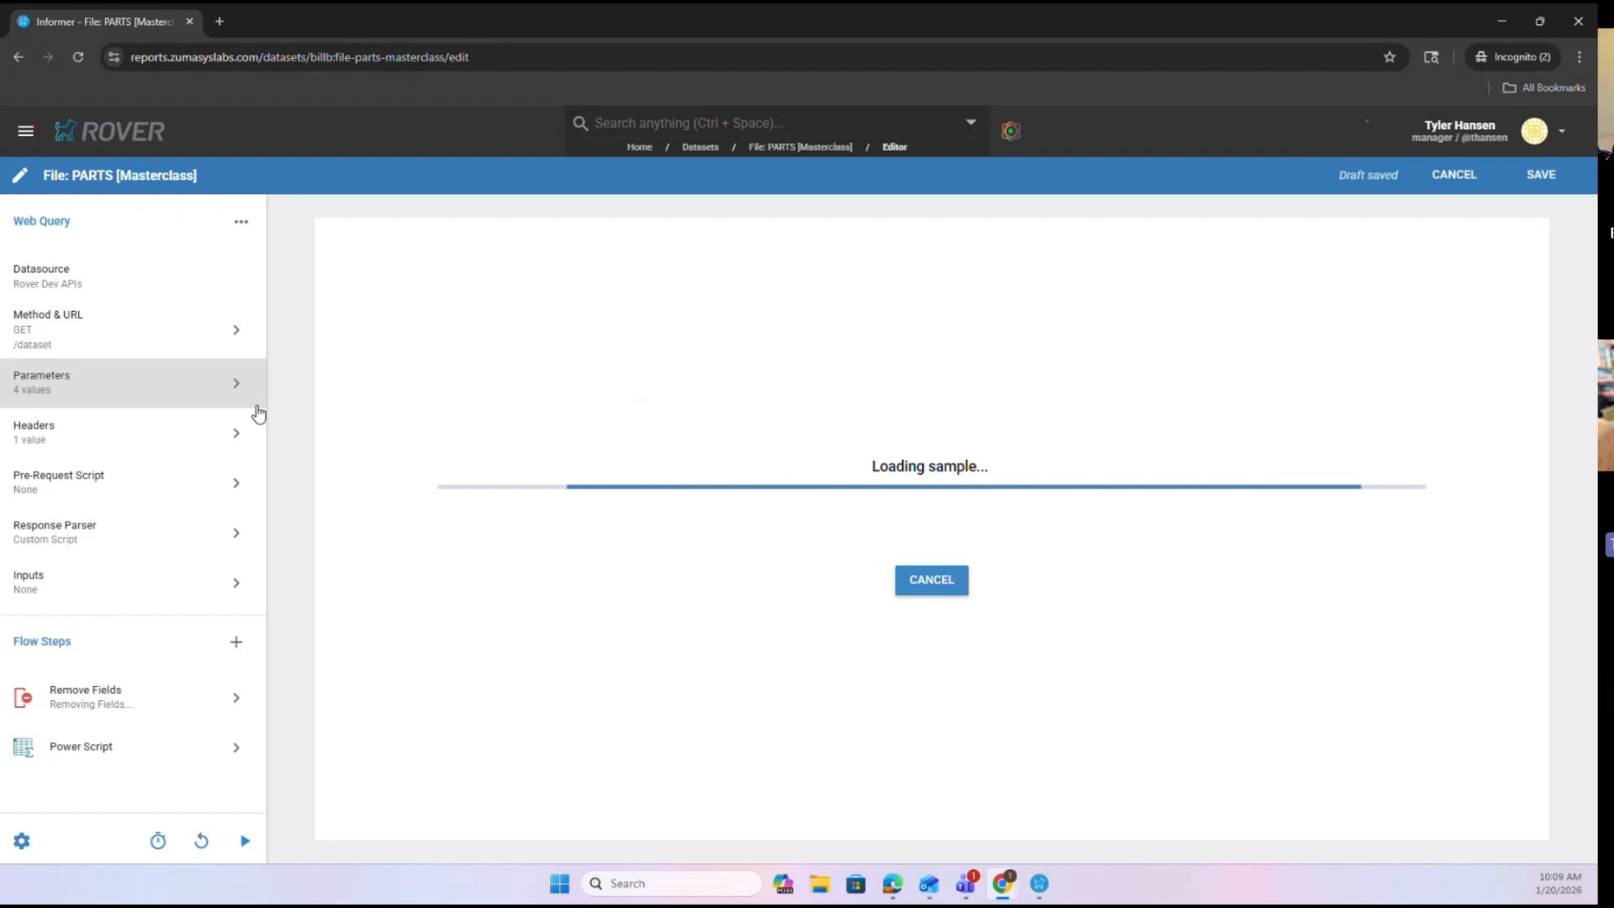
{"action": "left_click", "coordinate": [157, 396]}
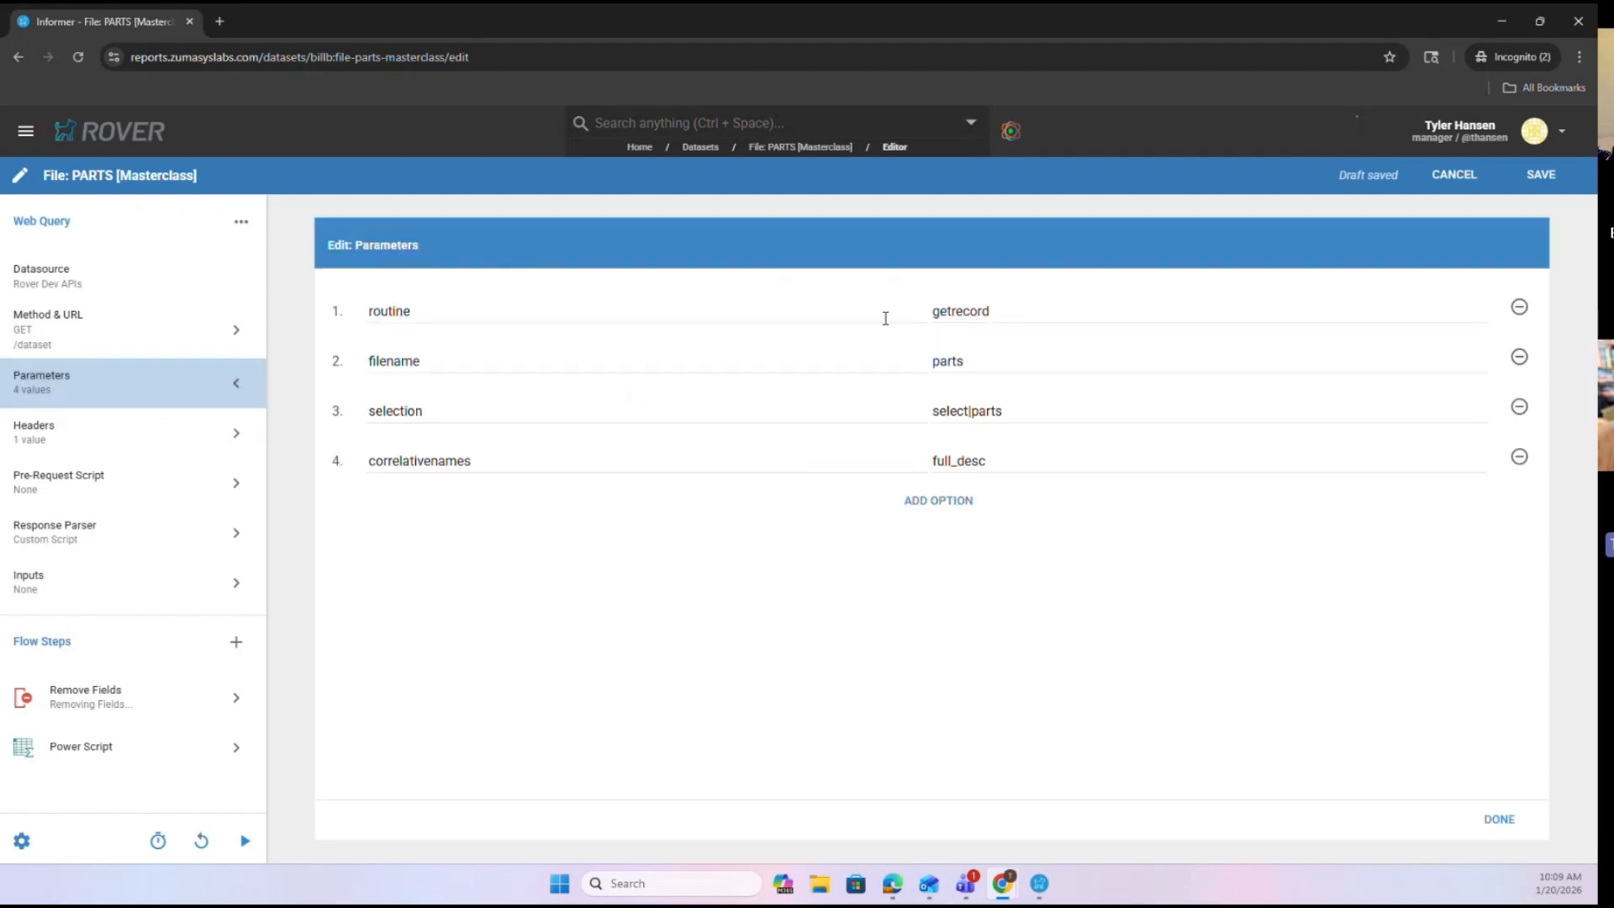
Examine the names and values of the routine, filename and selection parameters in the PARTS query
{"action": "double_click", "coordinate": [479, 310]}
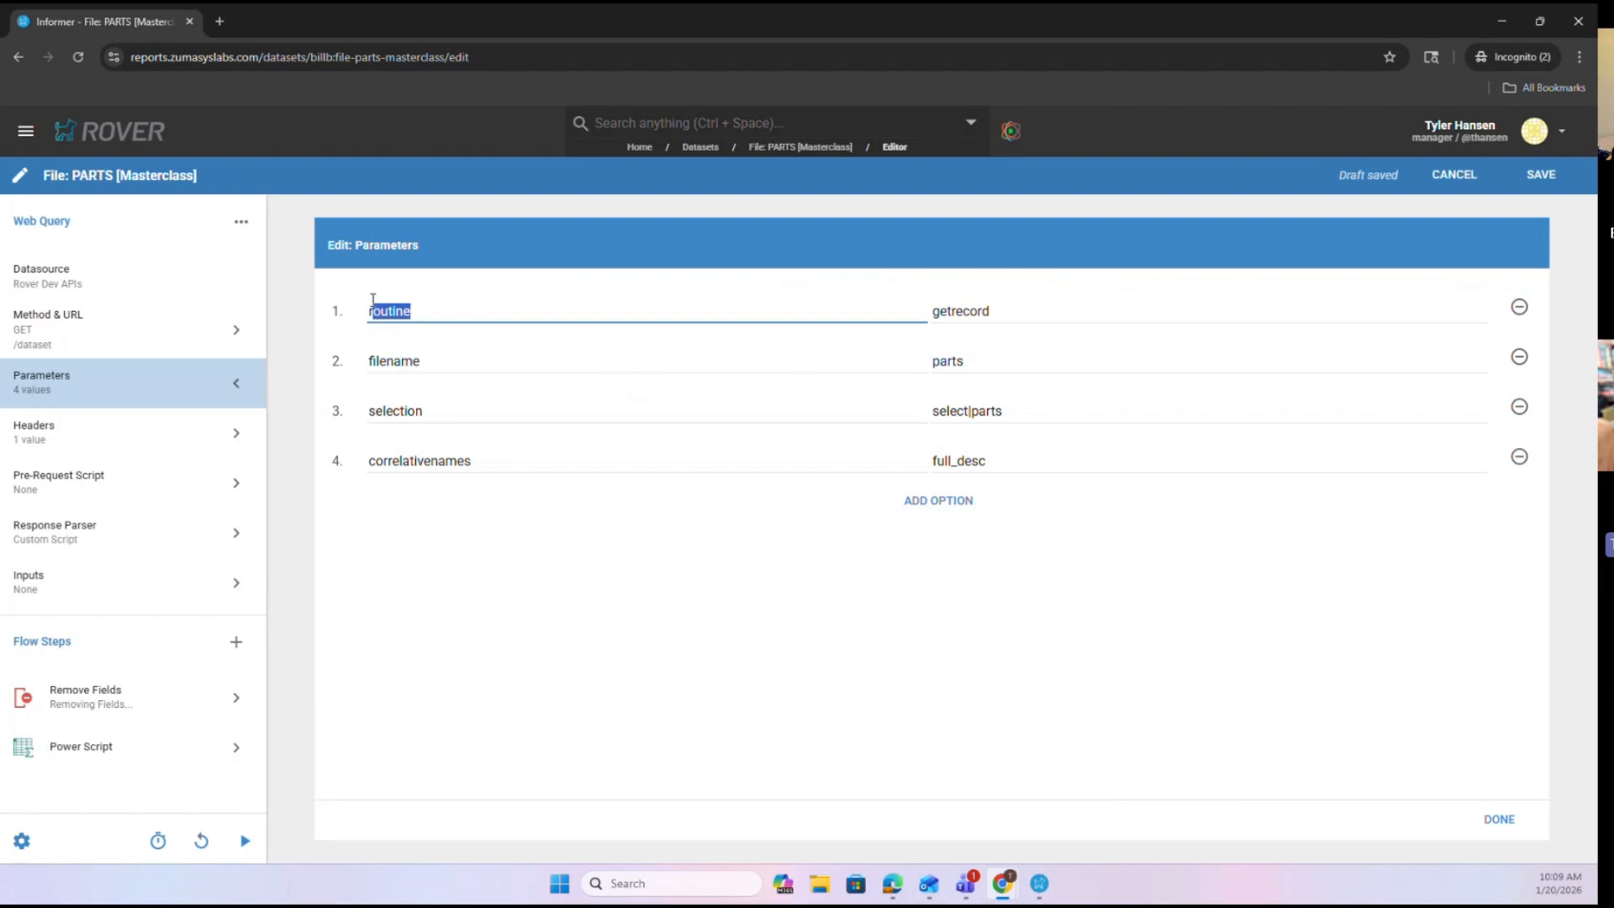
{"action": "left_click", "coordinate": [828, 673]}
{"action": "left_click_drag", "start_coordinate": [1015, 315], "coordinate": [907, 305]}
{"action": "left_click", "coordinate": [729, 691]}
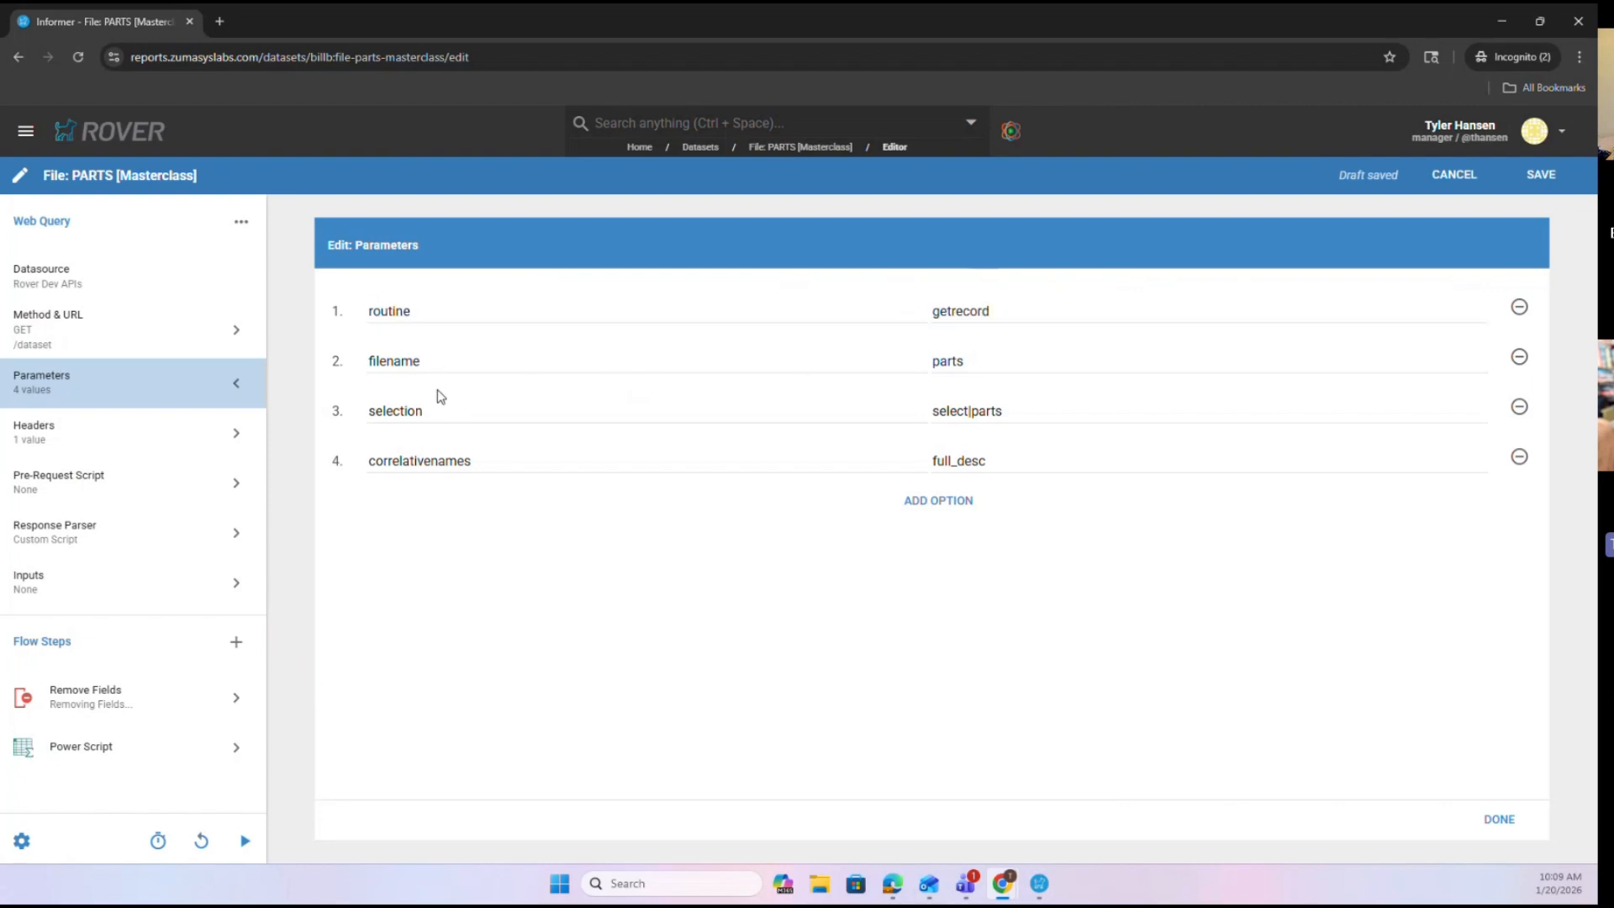
{"action": "left_click", "coordinate": [422, 353]}
{"action": "left_click_drag", "start_coordinate": [422, 353], "coordinate": [330, 361]}
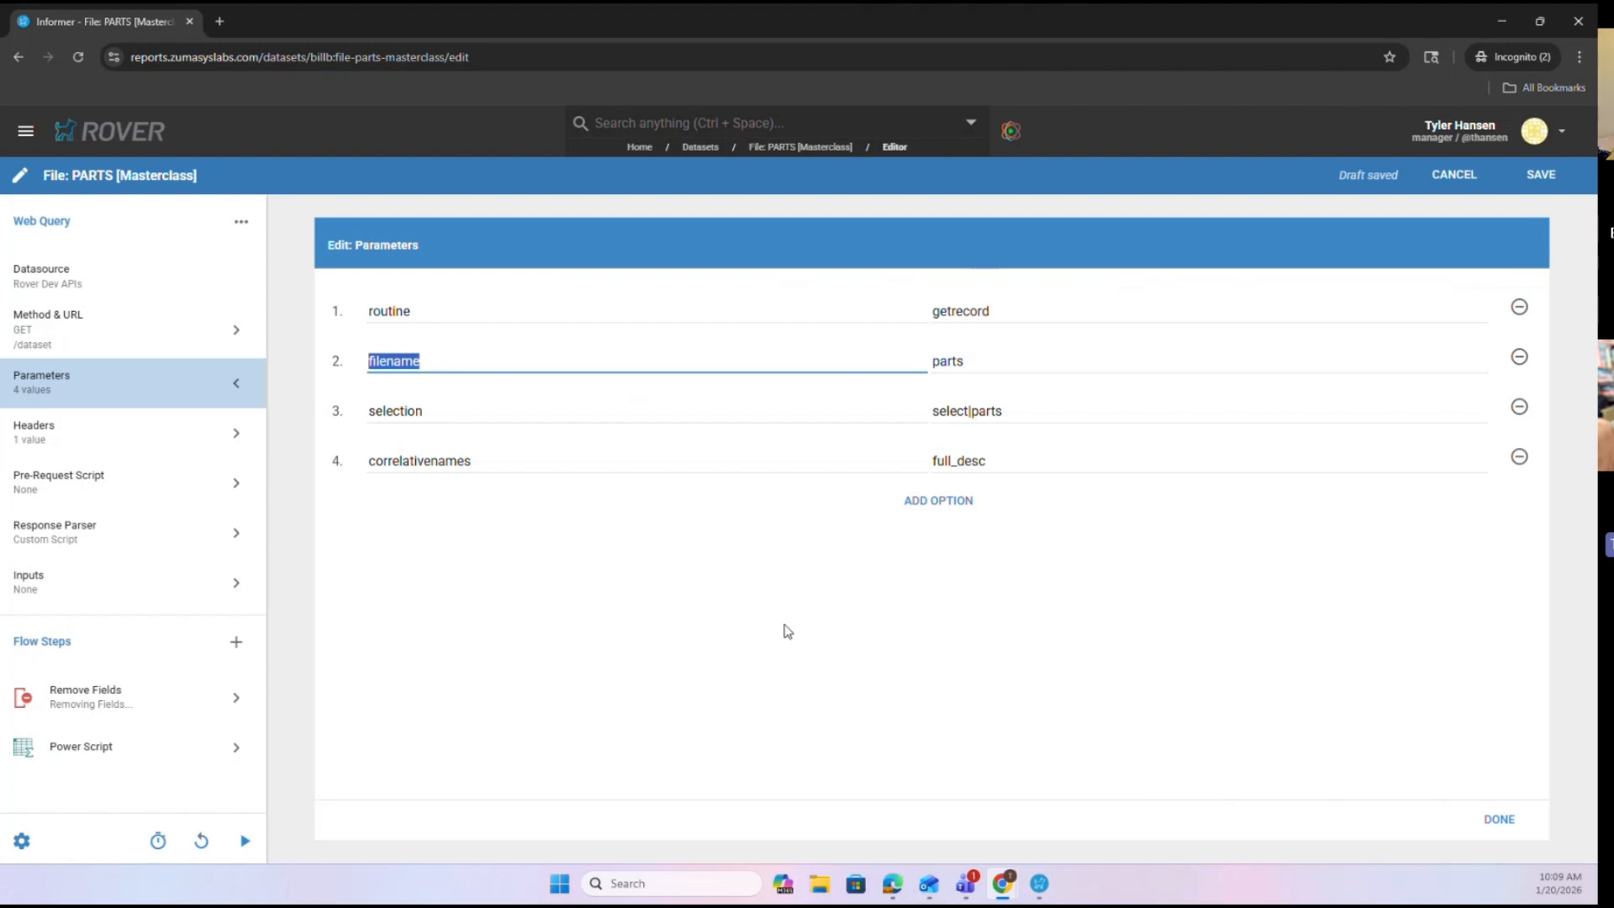
{"action": "left_click", "coordinate": [802, 586]}
{"action": "left_click_drag", "start_coordinate": [975, 354], "coordinate": [921, 360]}
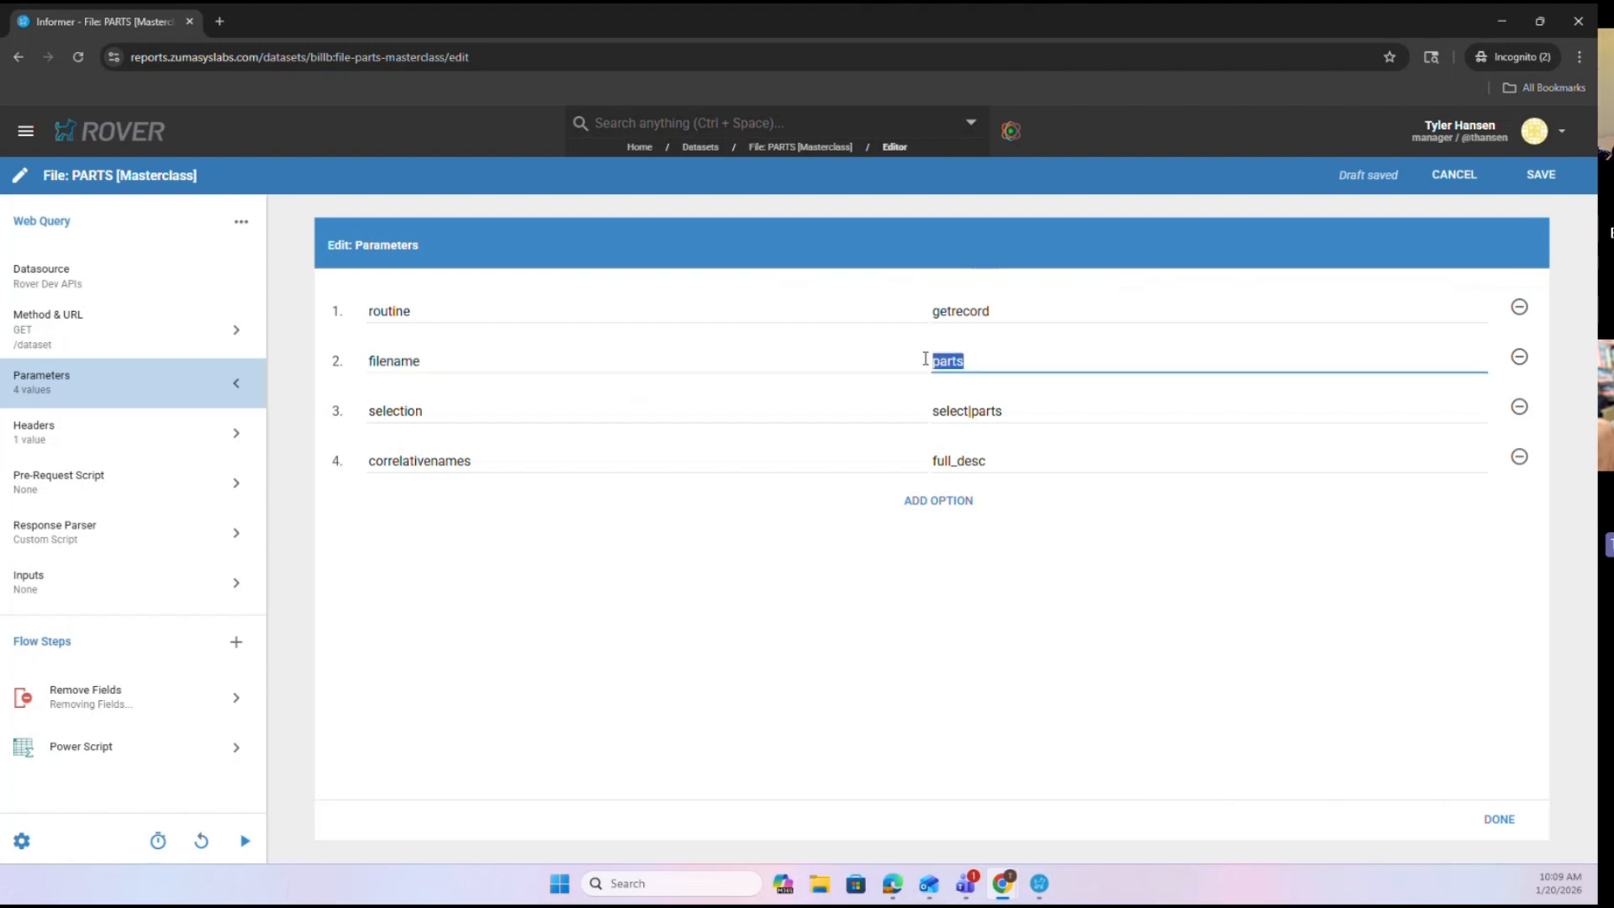
{"action": "left_click", "coordinate": [985, 357]}
{"action": "left_click", "coordinate": [853, 725]}
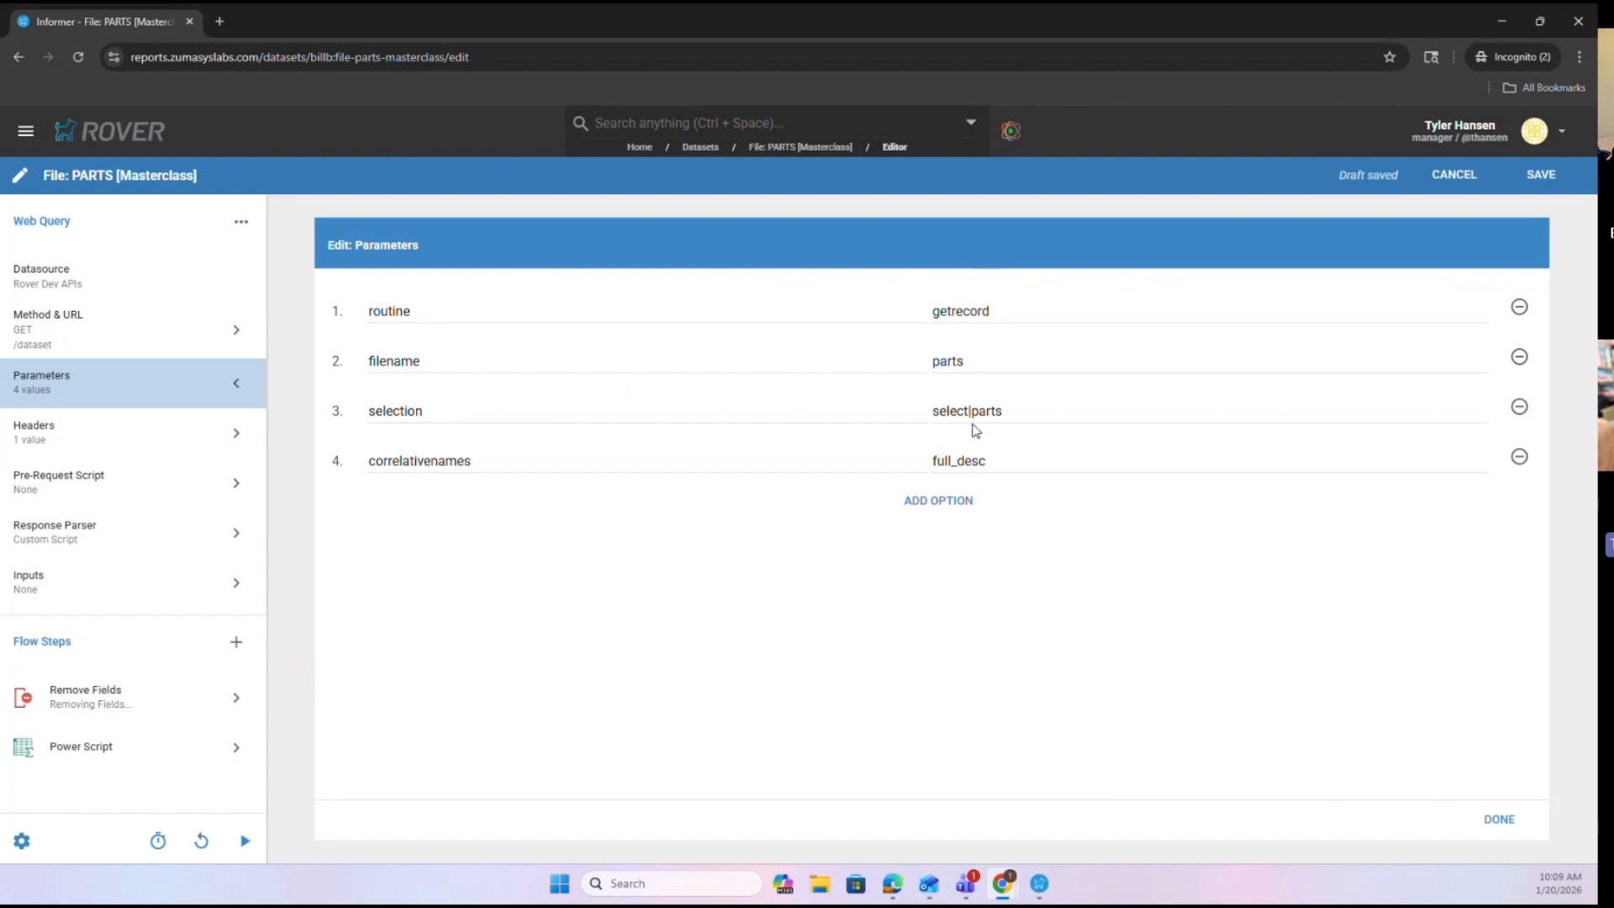
{"action": "left_click", "coordinate": [1026, 413]}
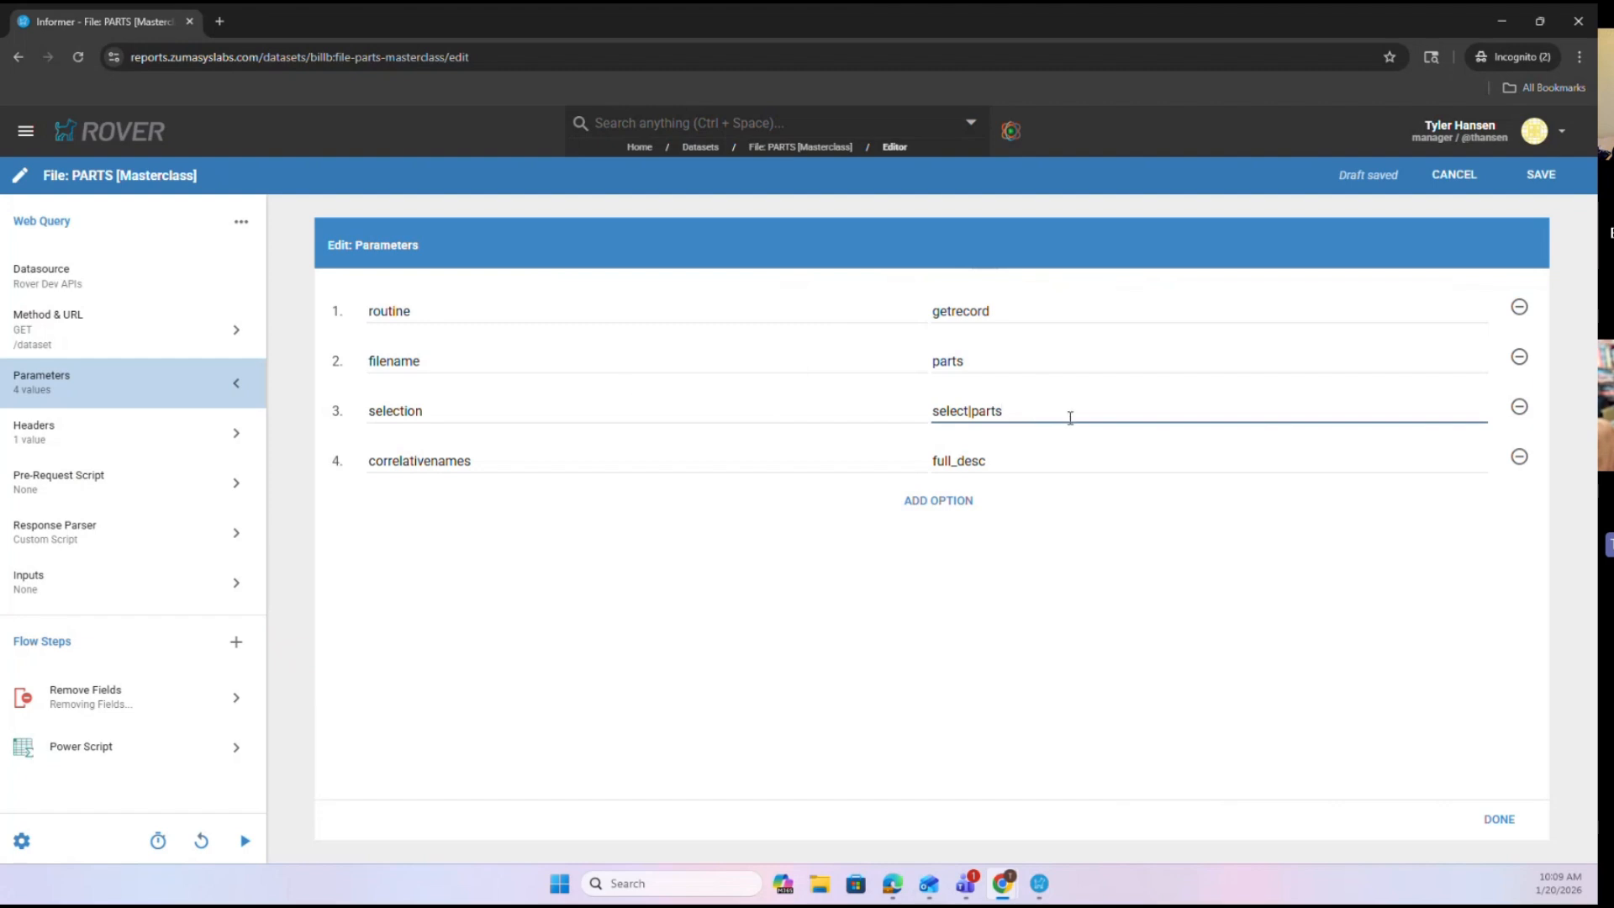
{"action": "left_click", "coordinate": [452, 413]}
{"action": "left_click_drag", "start_coordinate": [453, 413], "coordinate": [368, 413]}
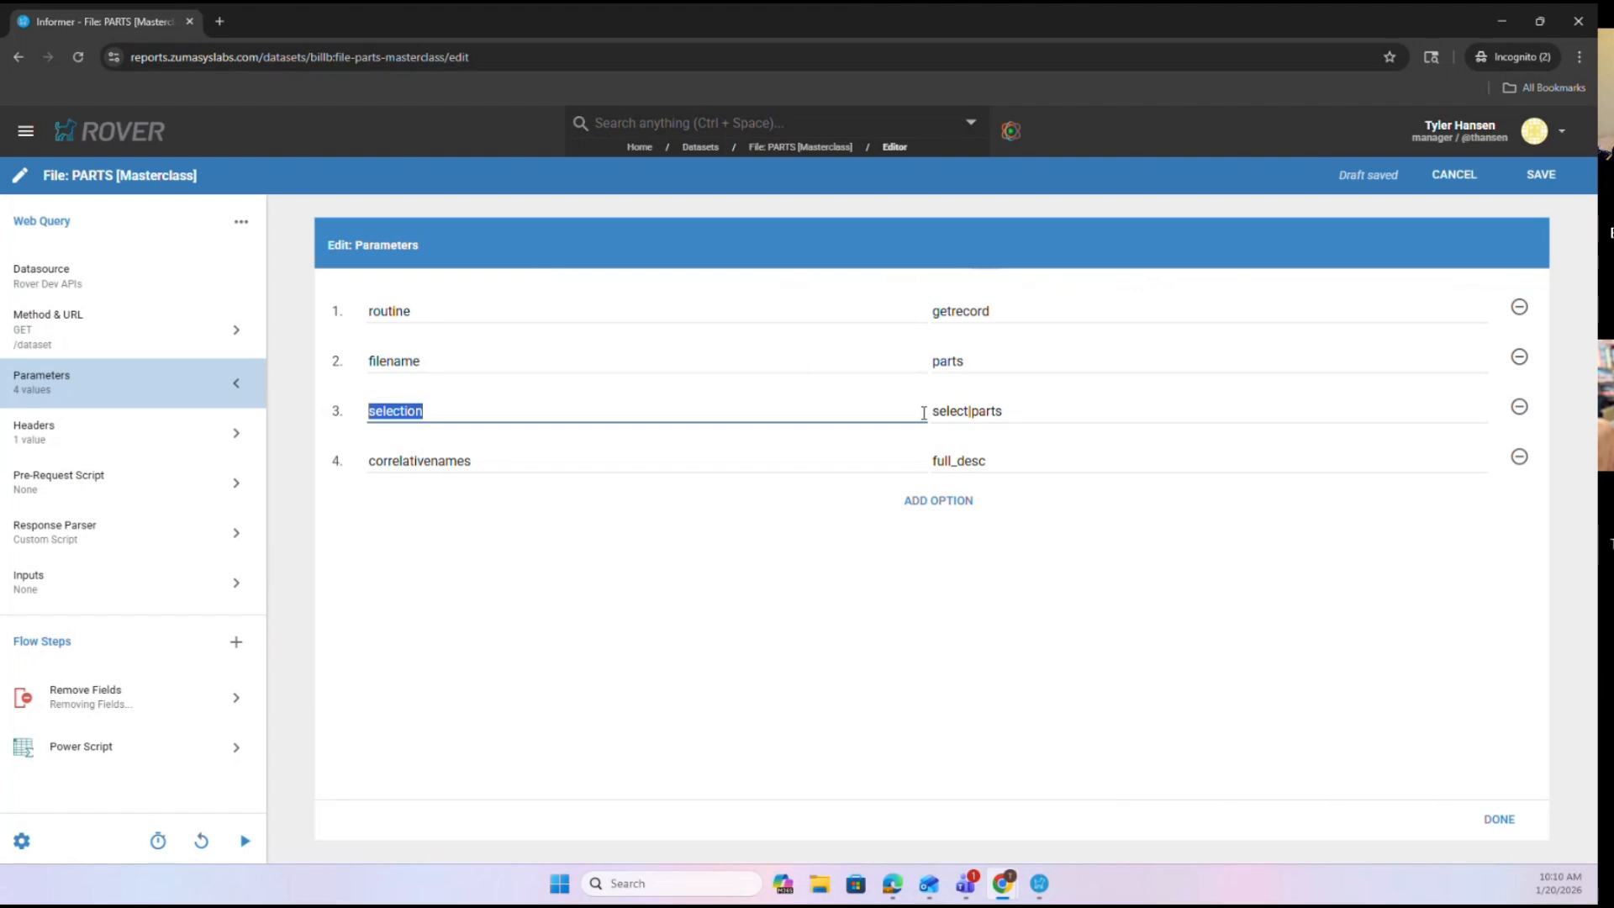
Try adding "sample 100" after select|parts in the selection parameter, and remove the addition
{"action": "left_click", "coordinate": [1015, 407]}
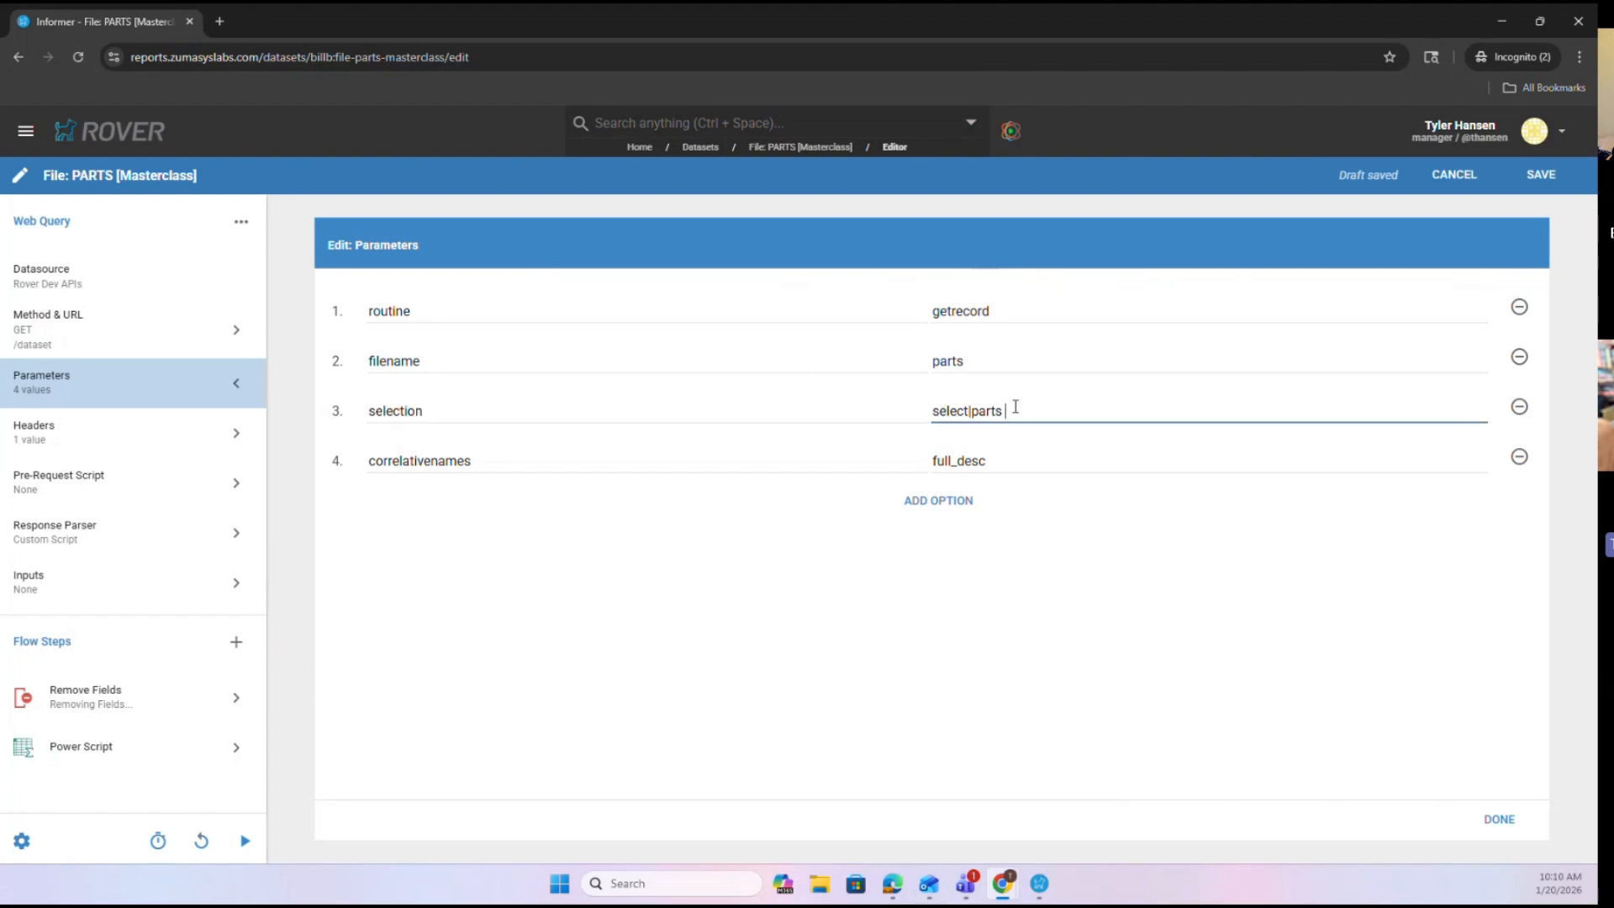
{"action": "type", "text": "sample 100"}
{"action": "key", "text": "BackSpace"}
{"action": "key", "text": "BackSpace"}
{"action": "key", "text": "BackSpace"}
{"action": "key", "text": "BackSpace"}
{"action": "key", "text": "BackSpace"}
{"action": "key", "text": "BackSpace"}
{"action": "key", "text": "BackSpace"}
{"action": "key", "text": "BackSpace"}
{"action": "key", "text": "BackSpace"}
{"action": "key", "text": "BackSpace"}
{"action": "key", "text": "BackSpace"}
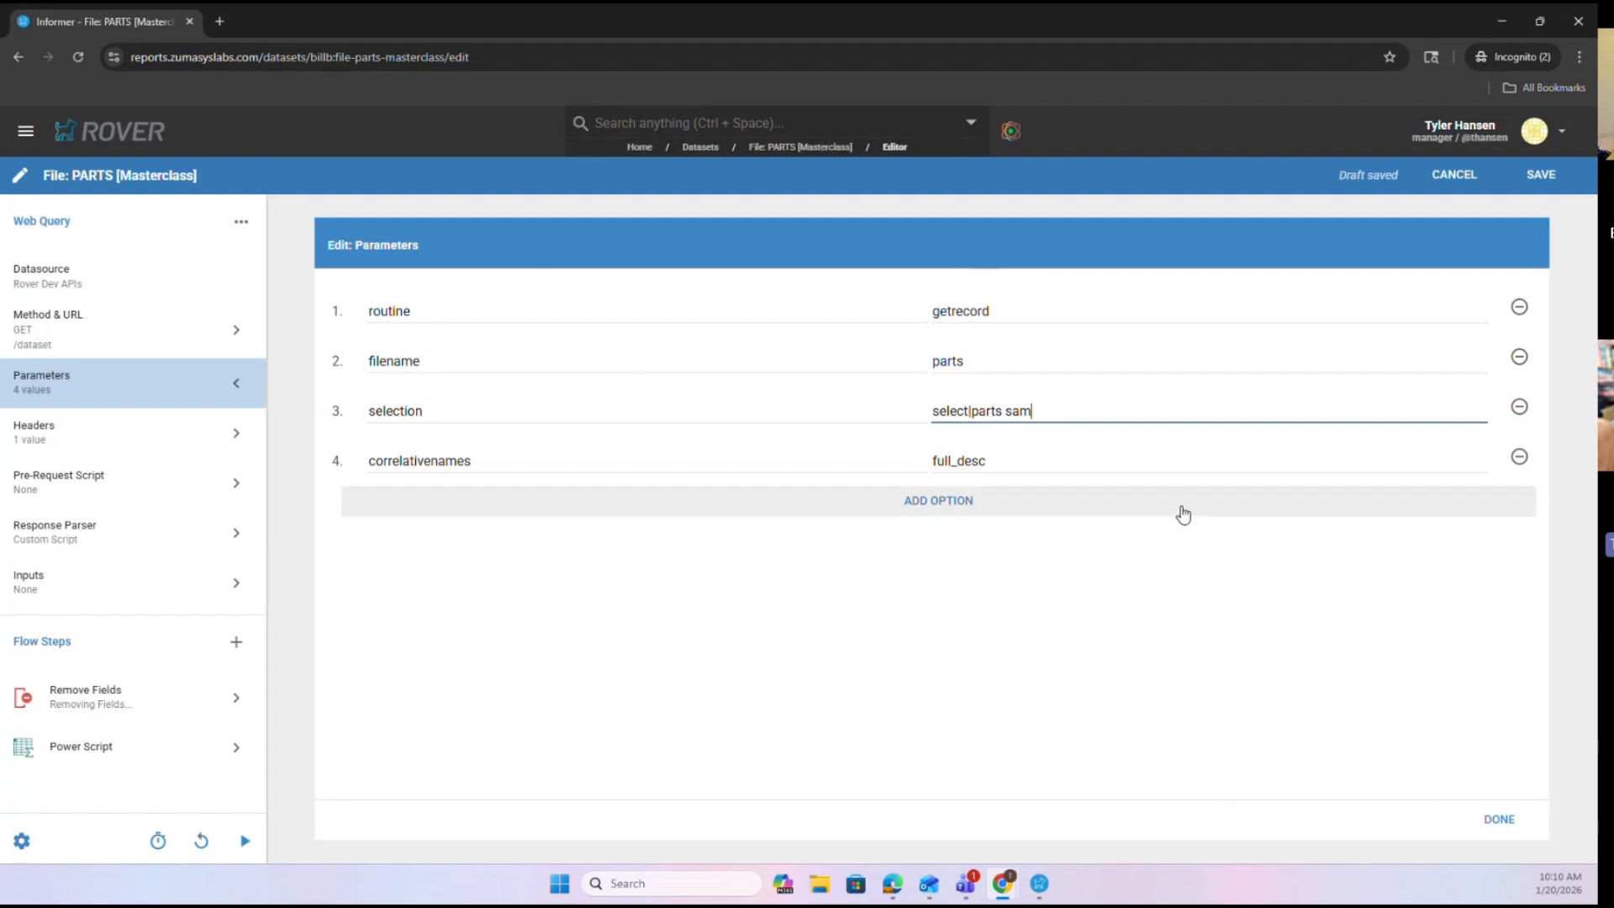
{"action": "left_click", "coordinate": [1161, 623]}
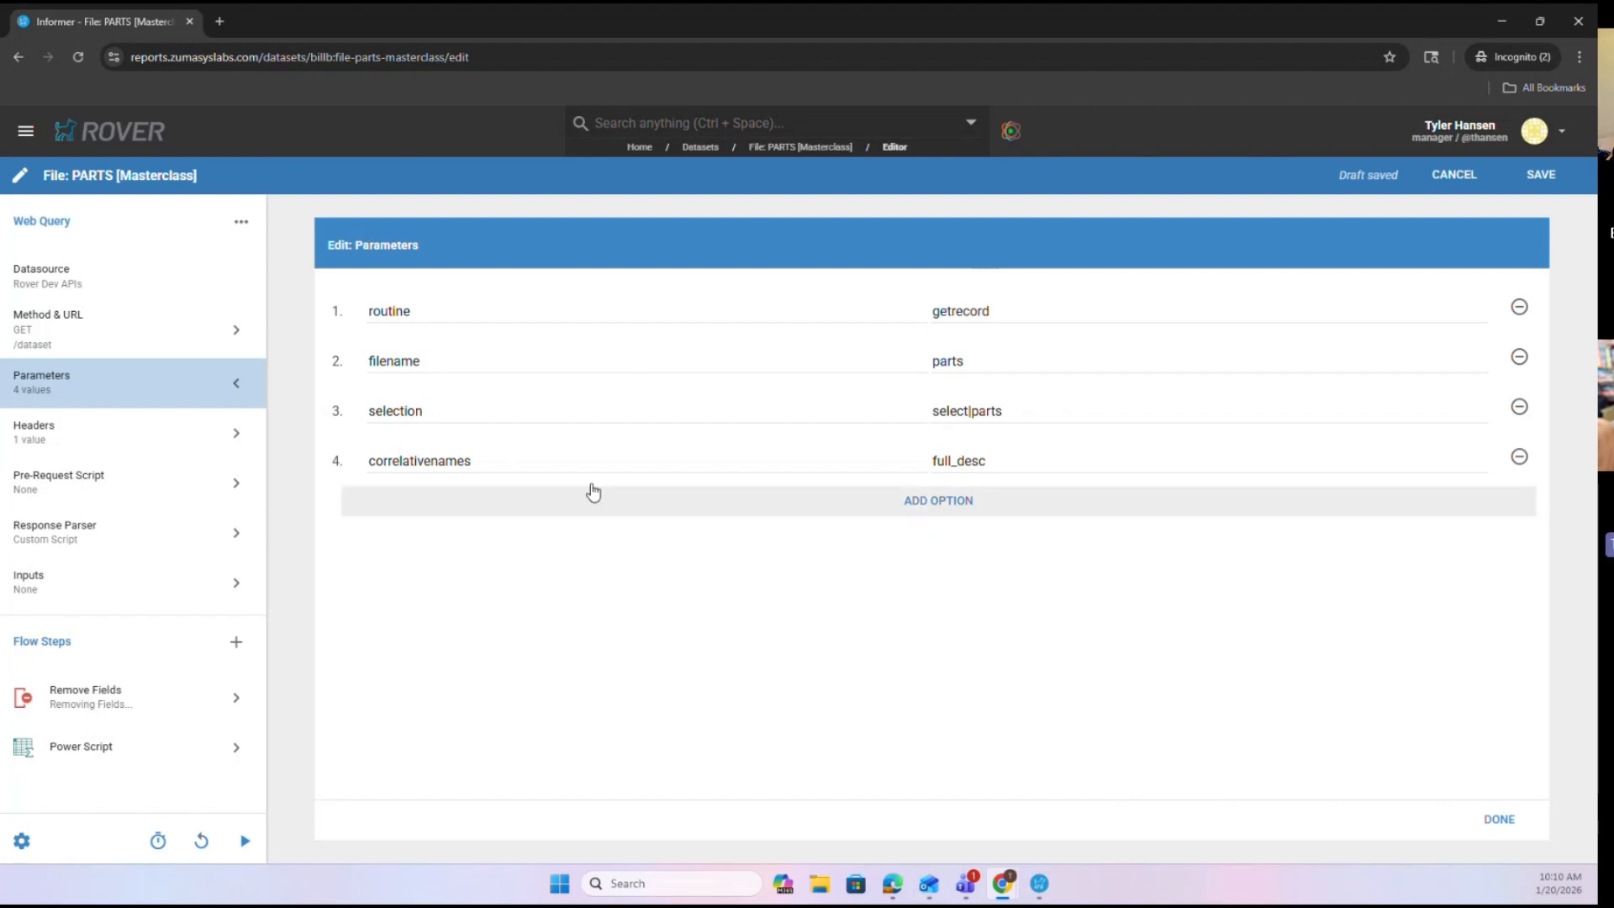
Examine the correlativenames parameter, try a period instead of the underscore in full_desc, and restore the underscore
{"action": "left_click_drag", "start_coordinate": [487, 462], "coordinate": [371, 449]}
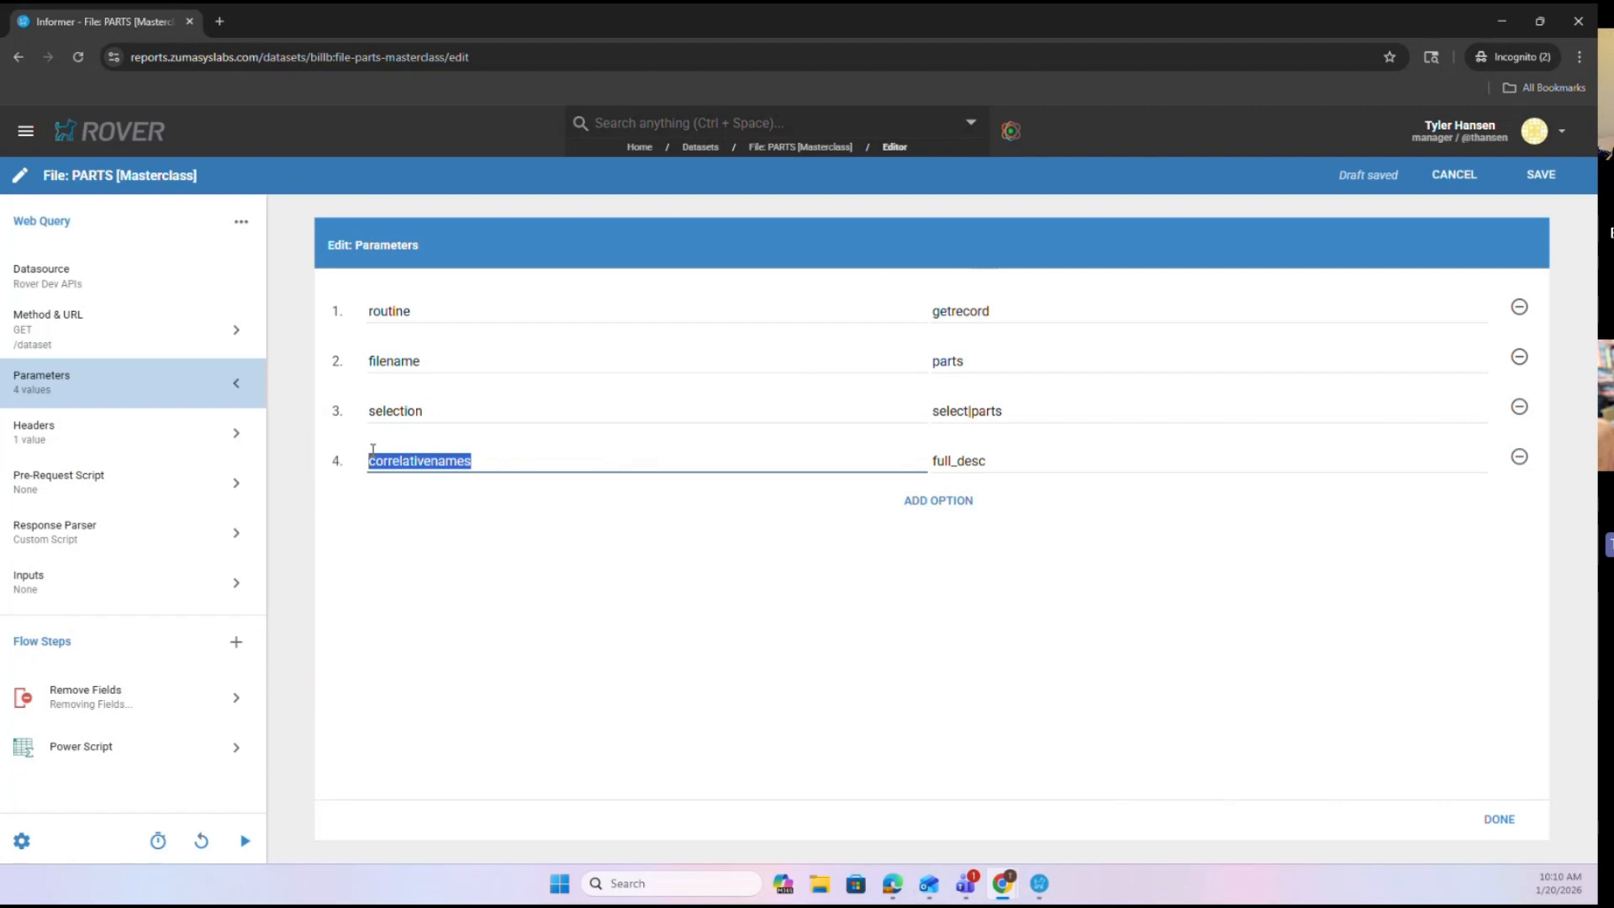
{"action": "left_click", "coordinate": [632, 531]}
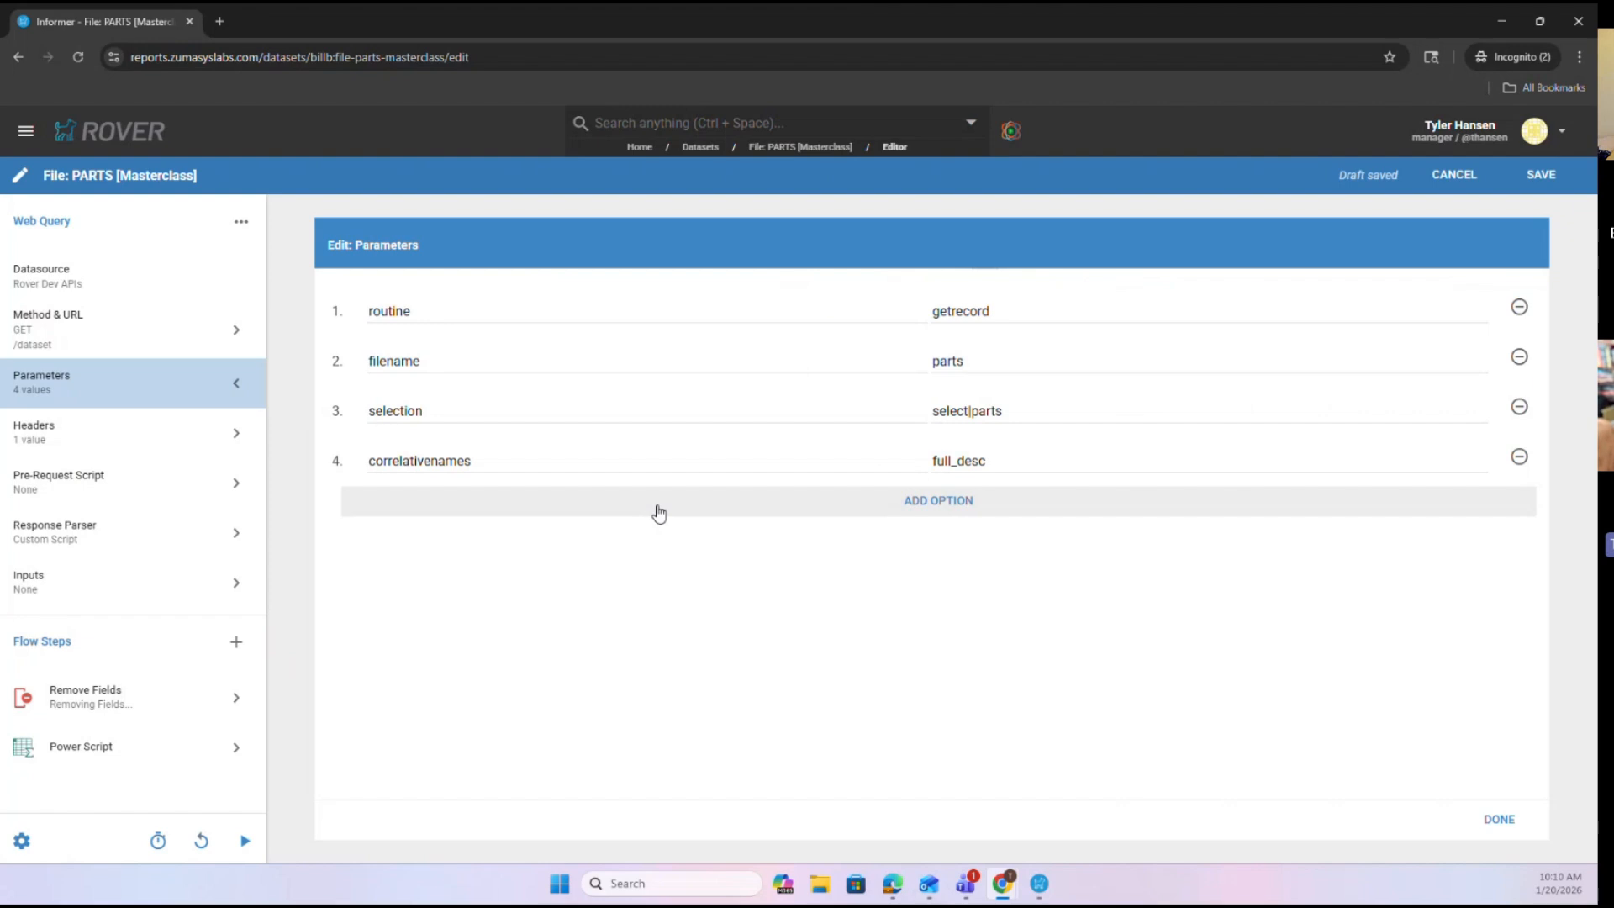
{"action": "left_click", "coordinate": [1015, 462]}
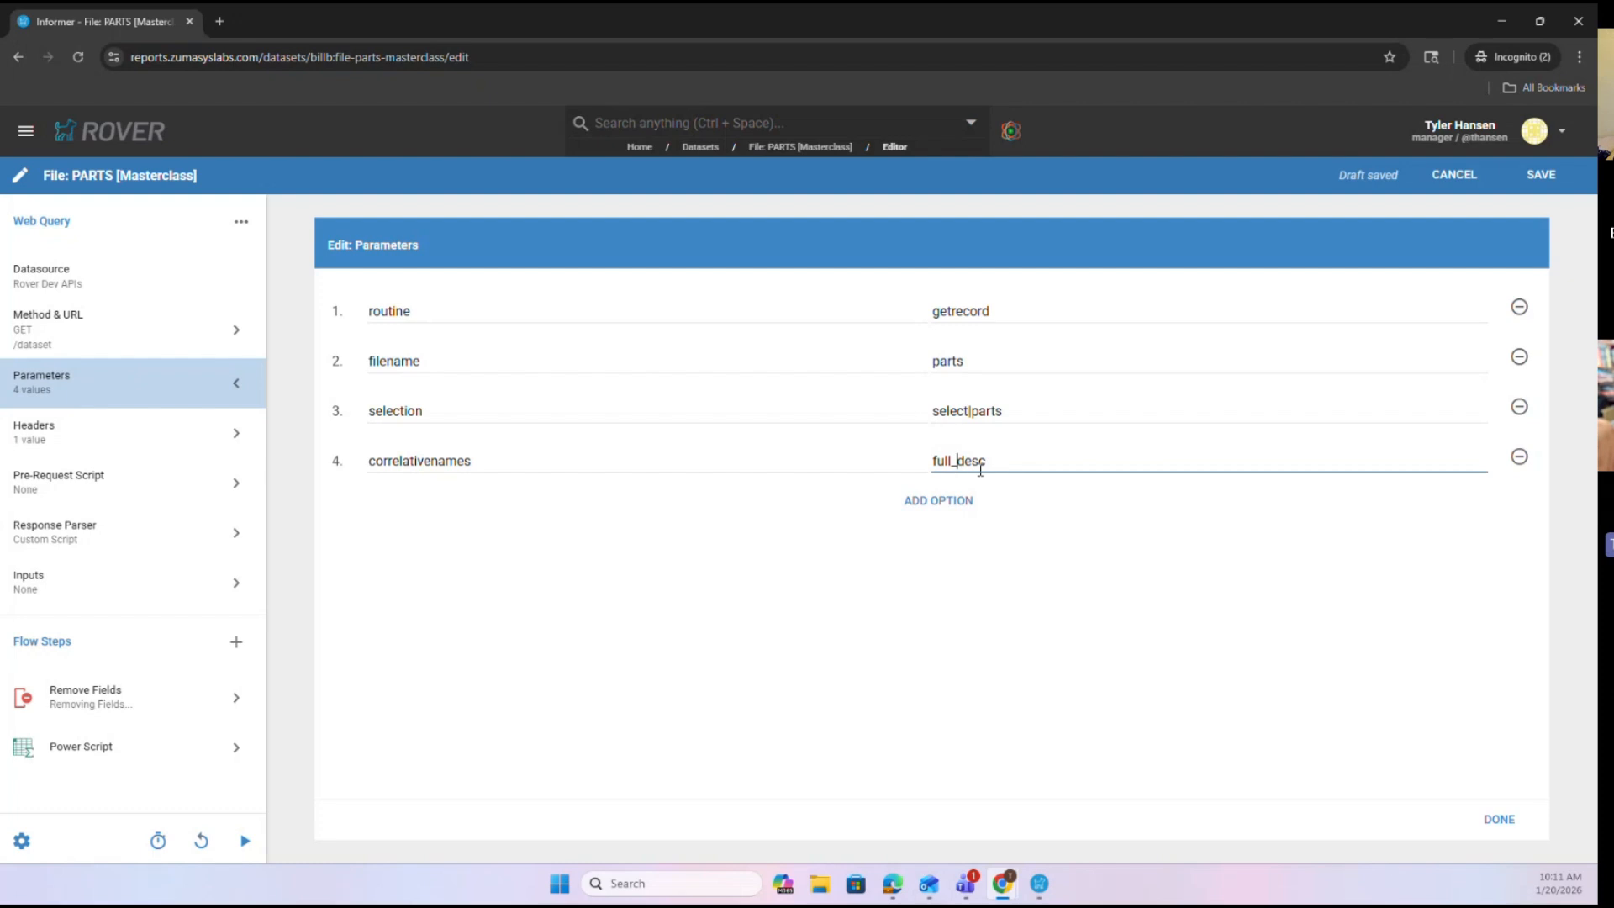
{"action": "key", "text": "BackSpace"}
{"action": "type", "text": "."}
{"action": "key", "text": "BackSpace"}
{"action": "type", "text": "_"}
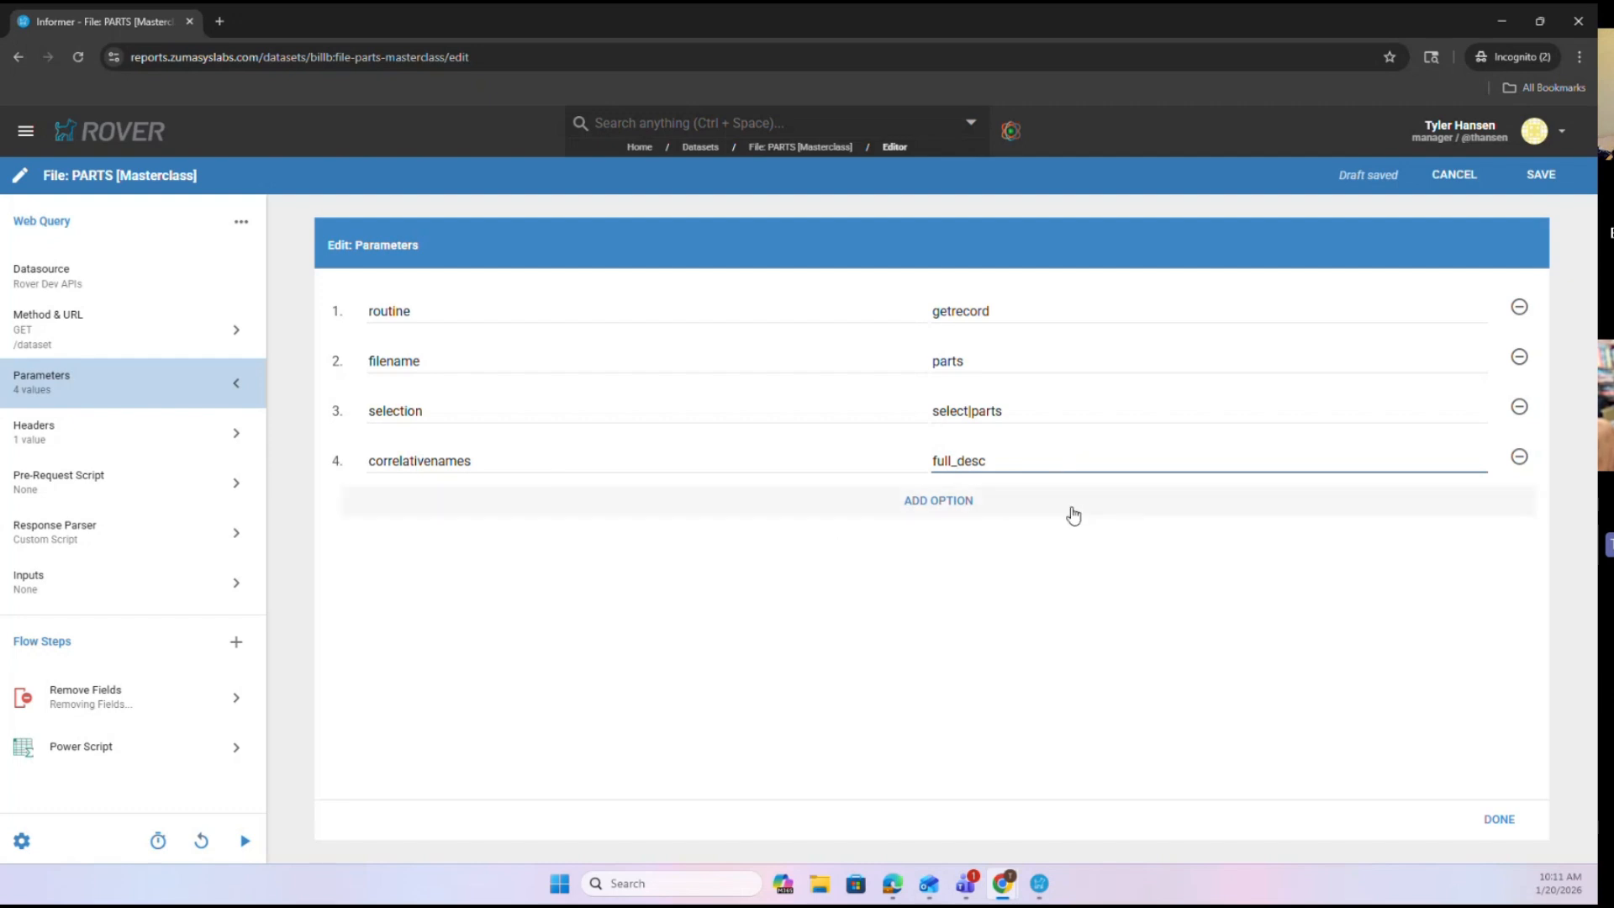
Try adding a fifth parameter named fieldnames to the PARTS query, and remove it
{"action": "left_click", "coordinate": [1043, 465]}
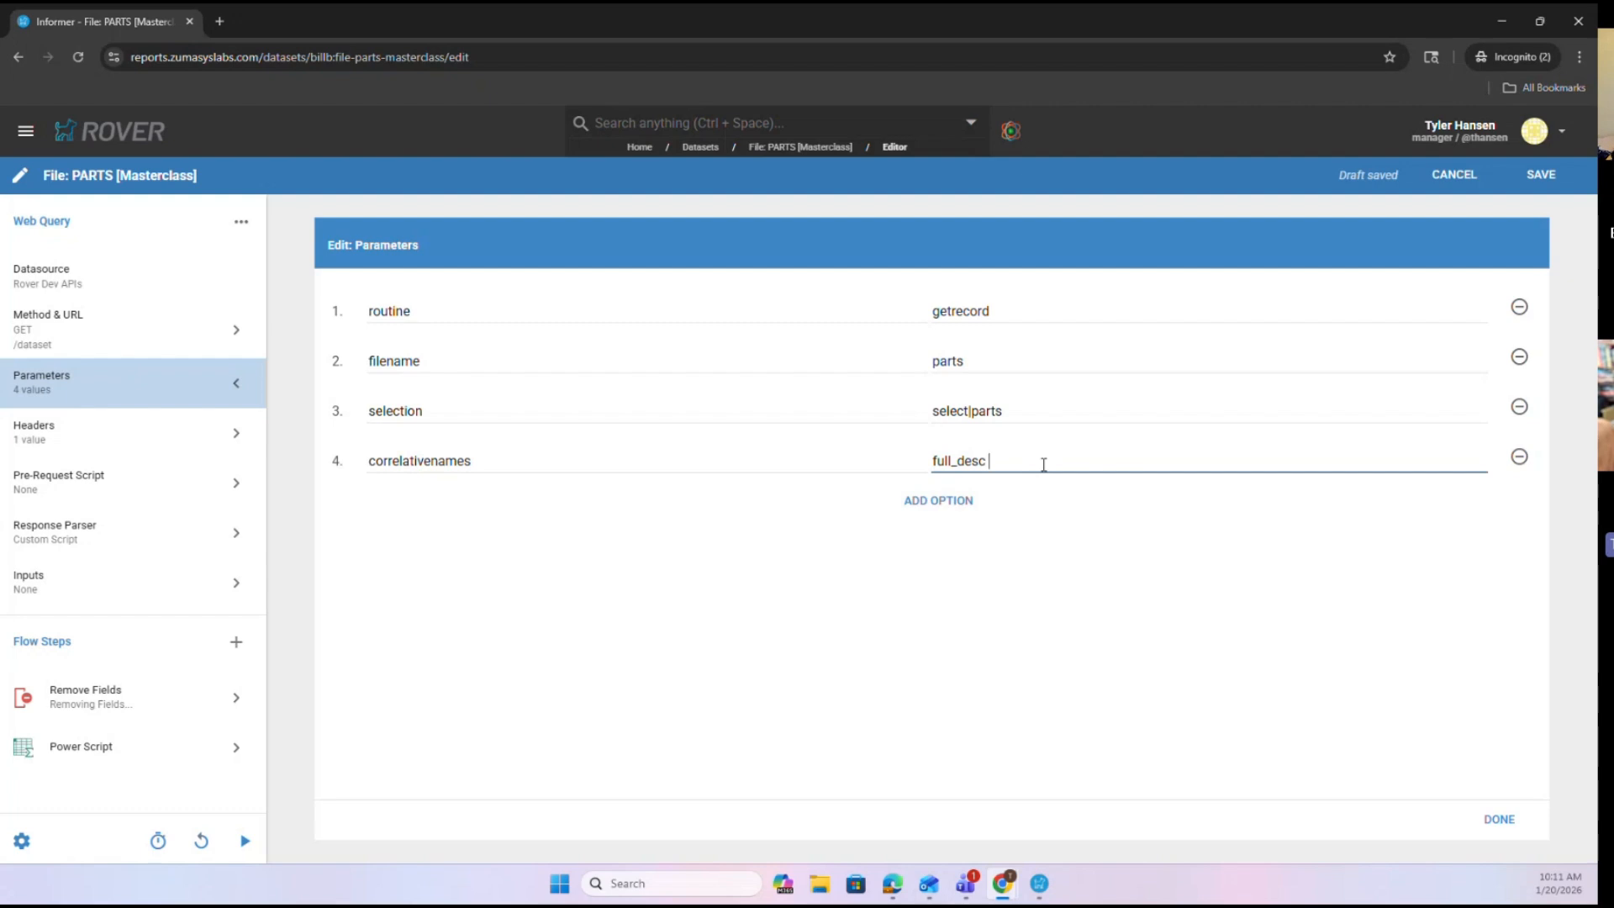
{"action": "left_click", "coordinate": [935, 503]}
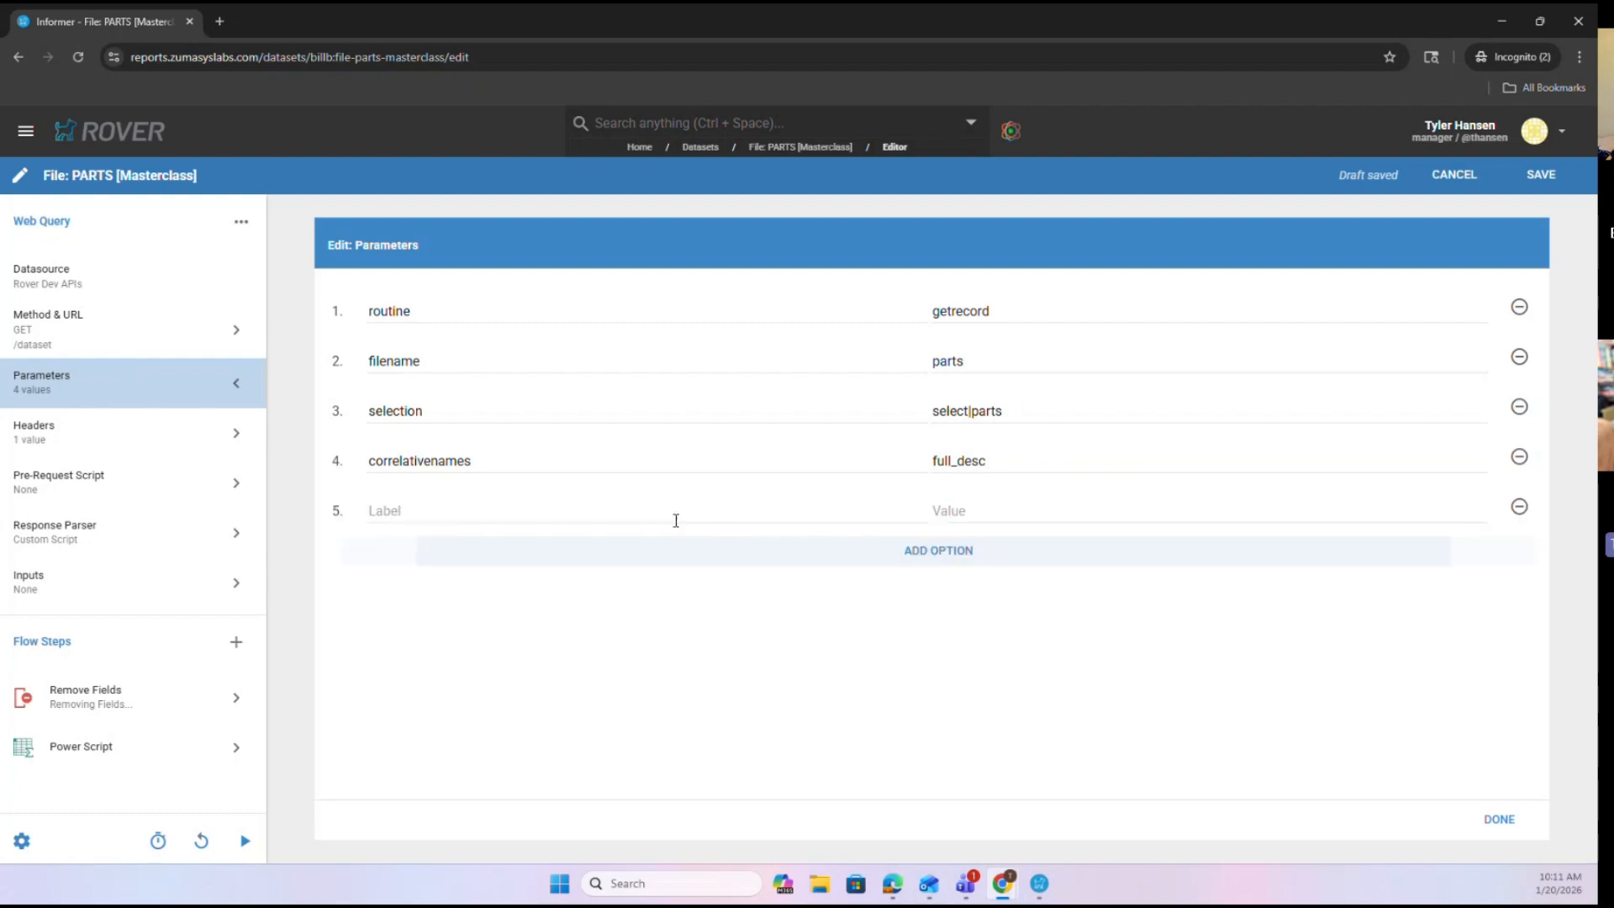
{"action": "left_click", "coordinate": [580, 513]}
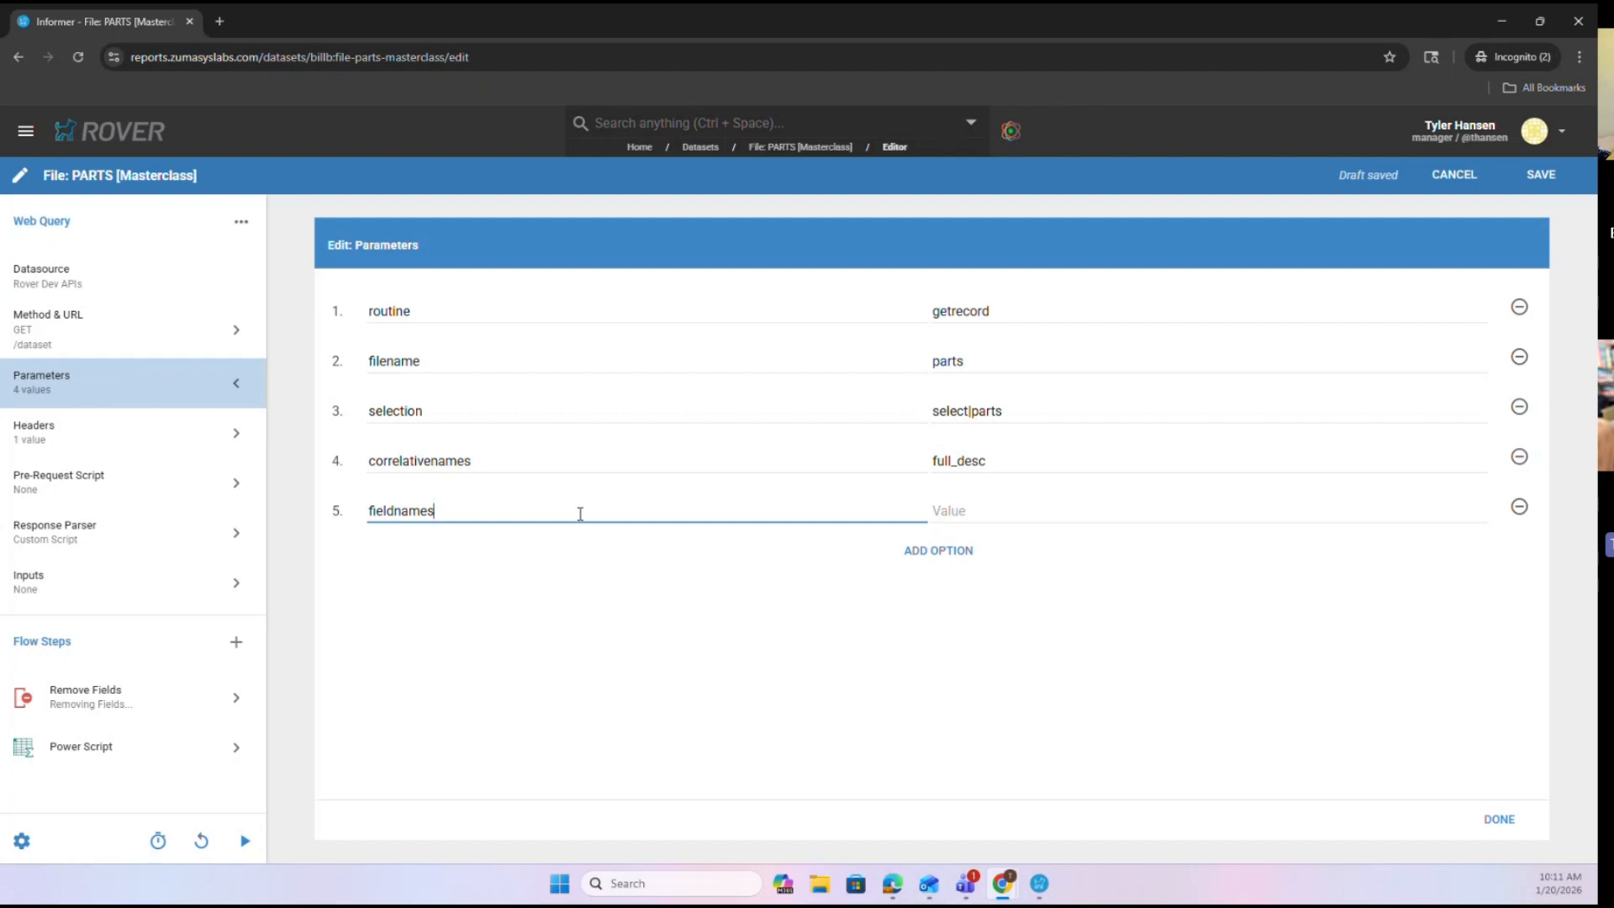
{"action": "key", "text": "Tab"}
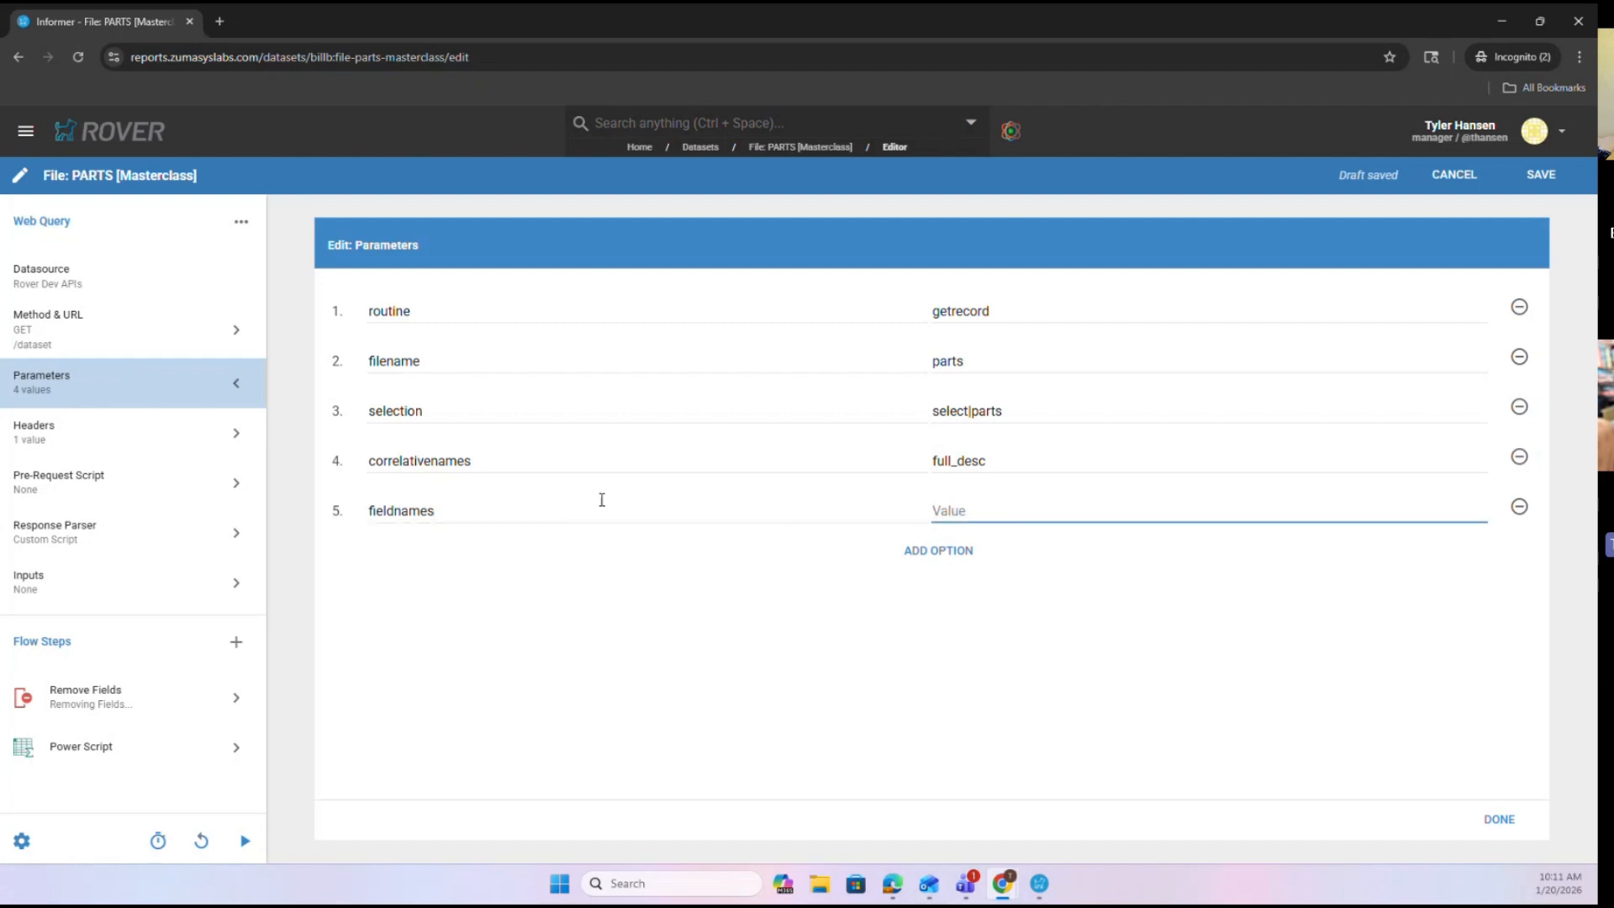
{"action": "double_click", "coordinate": [468, 460]}
{"action": "left_click", "coordinate": [986, 506]}
{"action": "left_click", "coordinate": [1519, 506]}
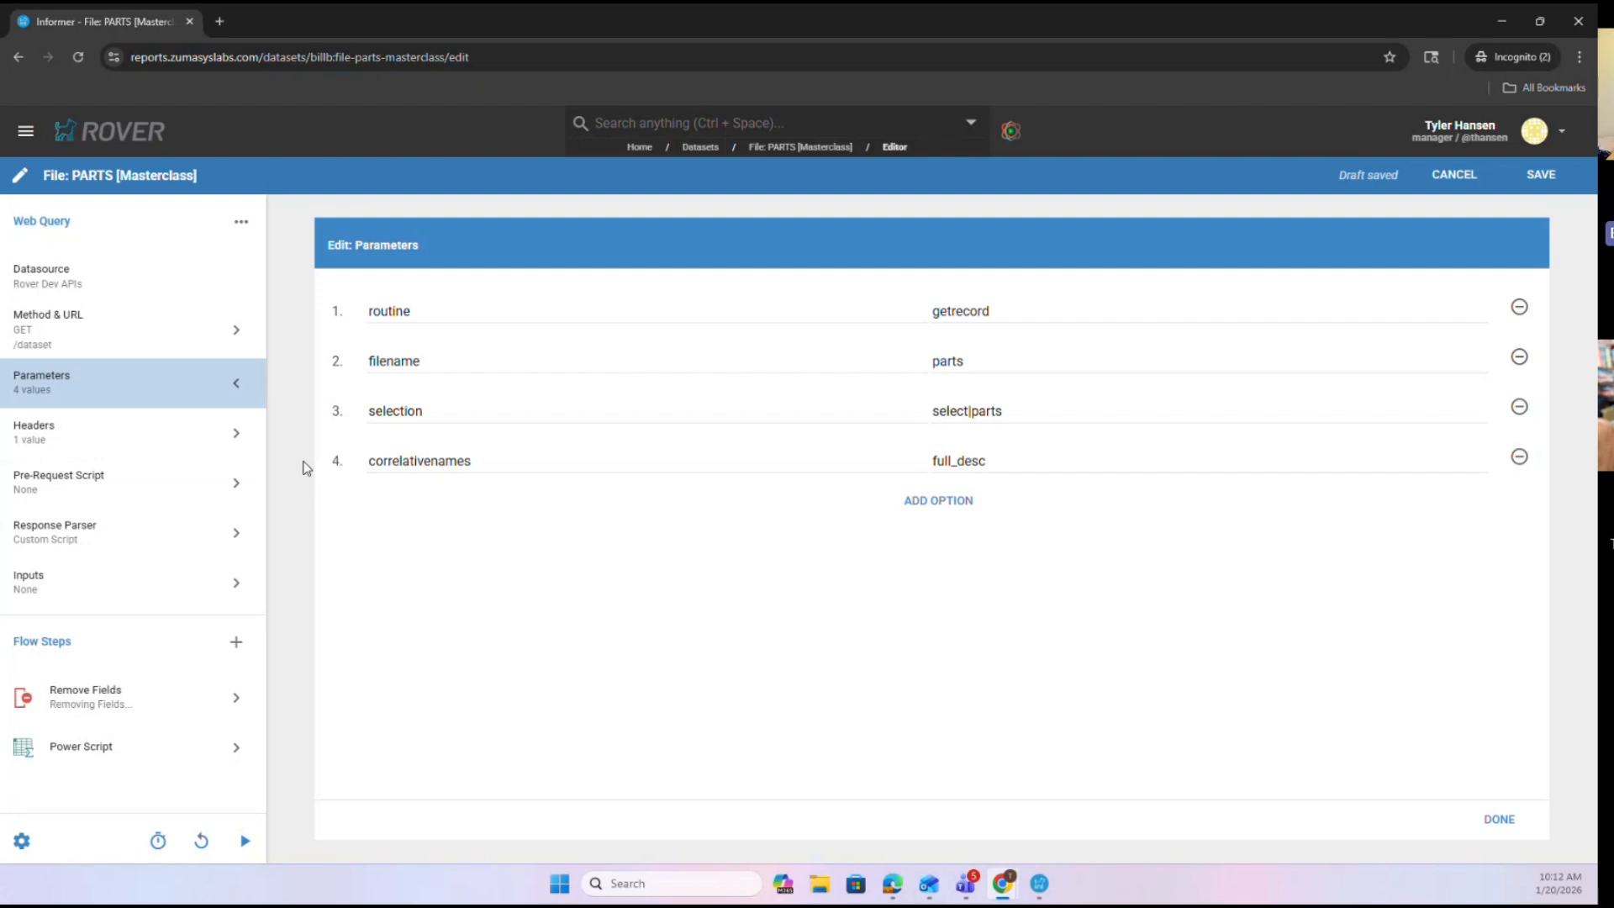
Examine the header settings and the pre-request script of the PARTS query
{"action": "left_click", "coordinate": [1049, 414]}
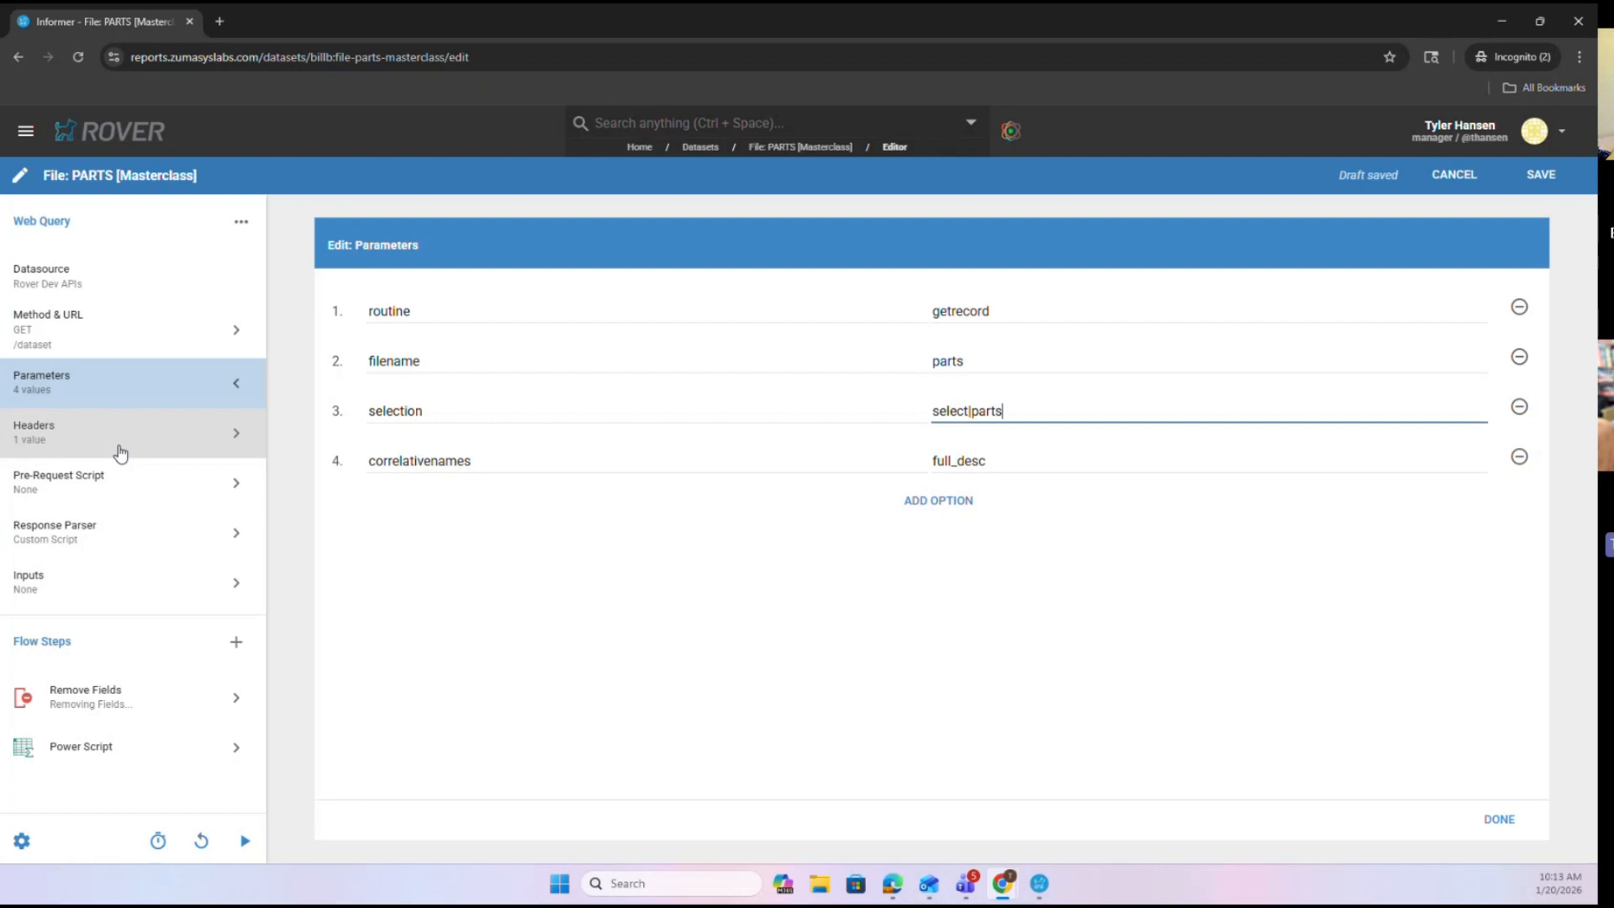
{"action": "left_click", "coordinate": [93, 439]}
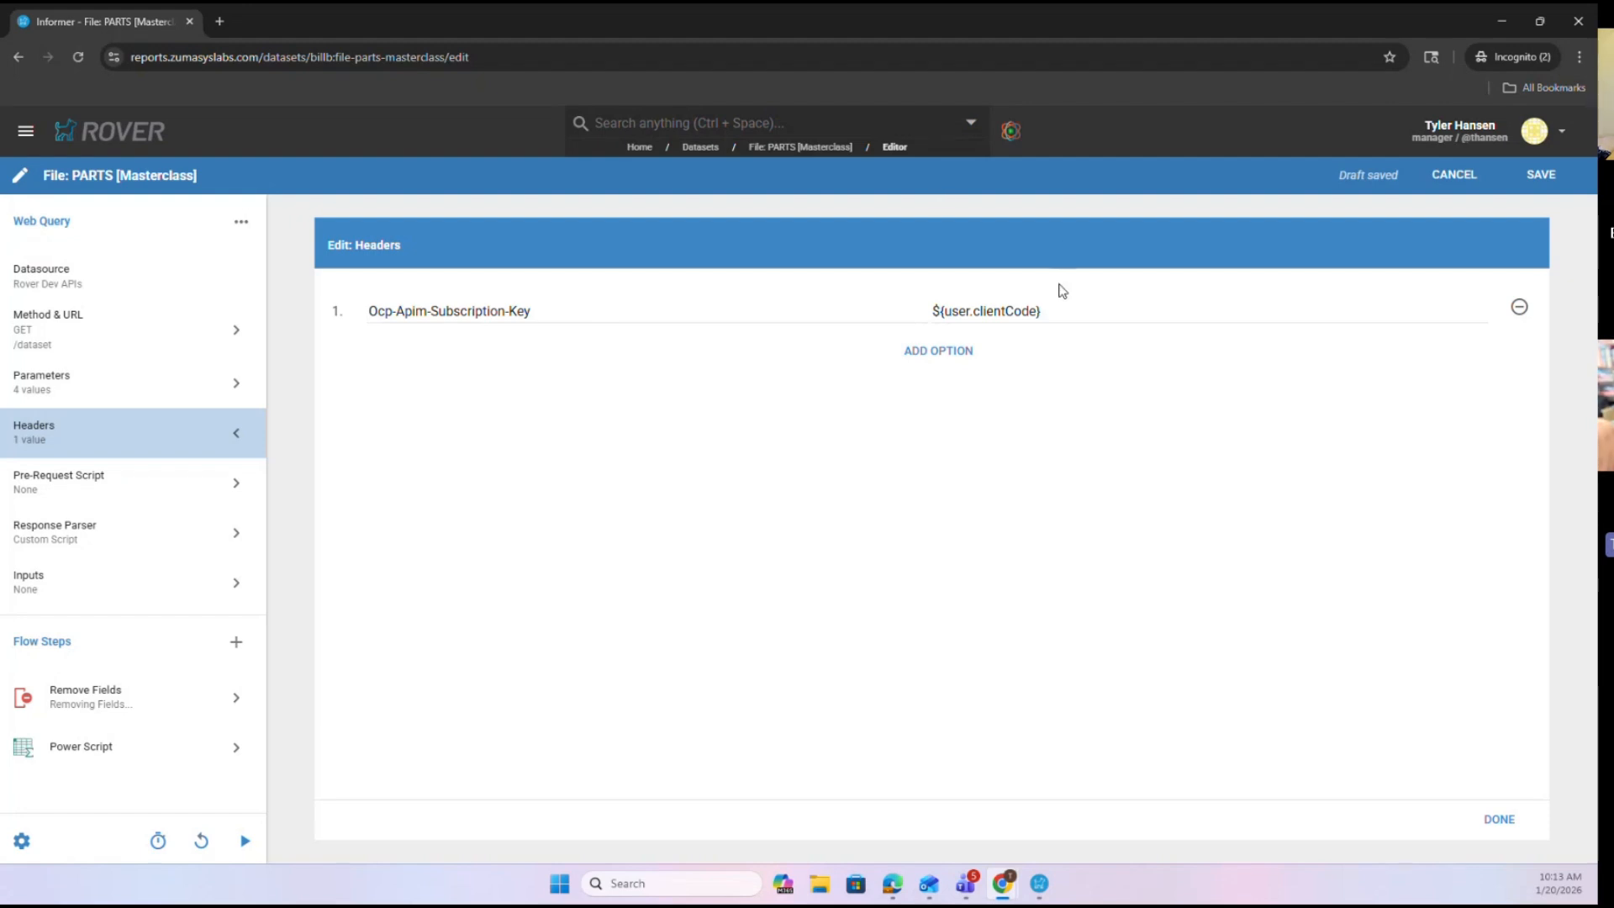
{"action": "left_click_drag", "start_coordinate": [1066, 315], "coordinate": [987, 305]}
{"action": "left_click", "coordinate": [1073, 359]}
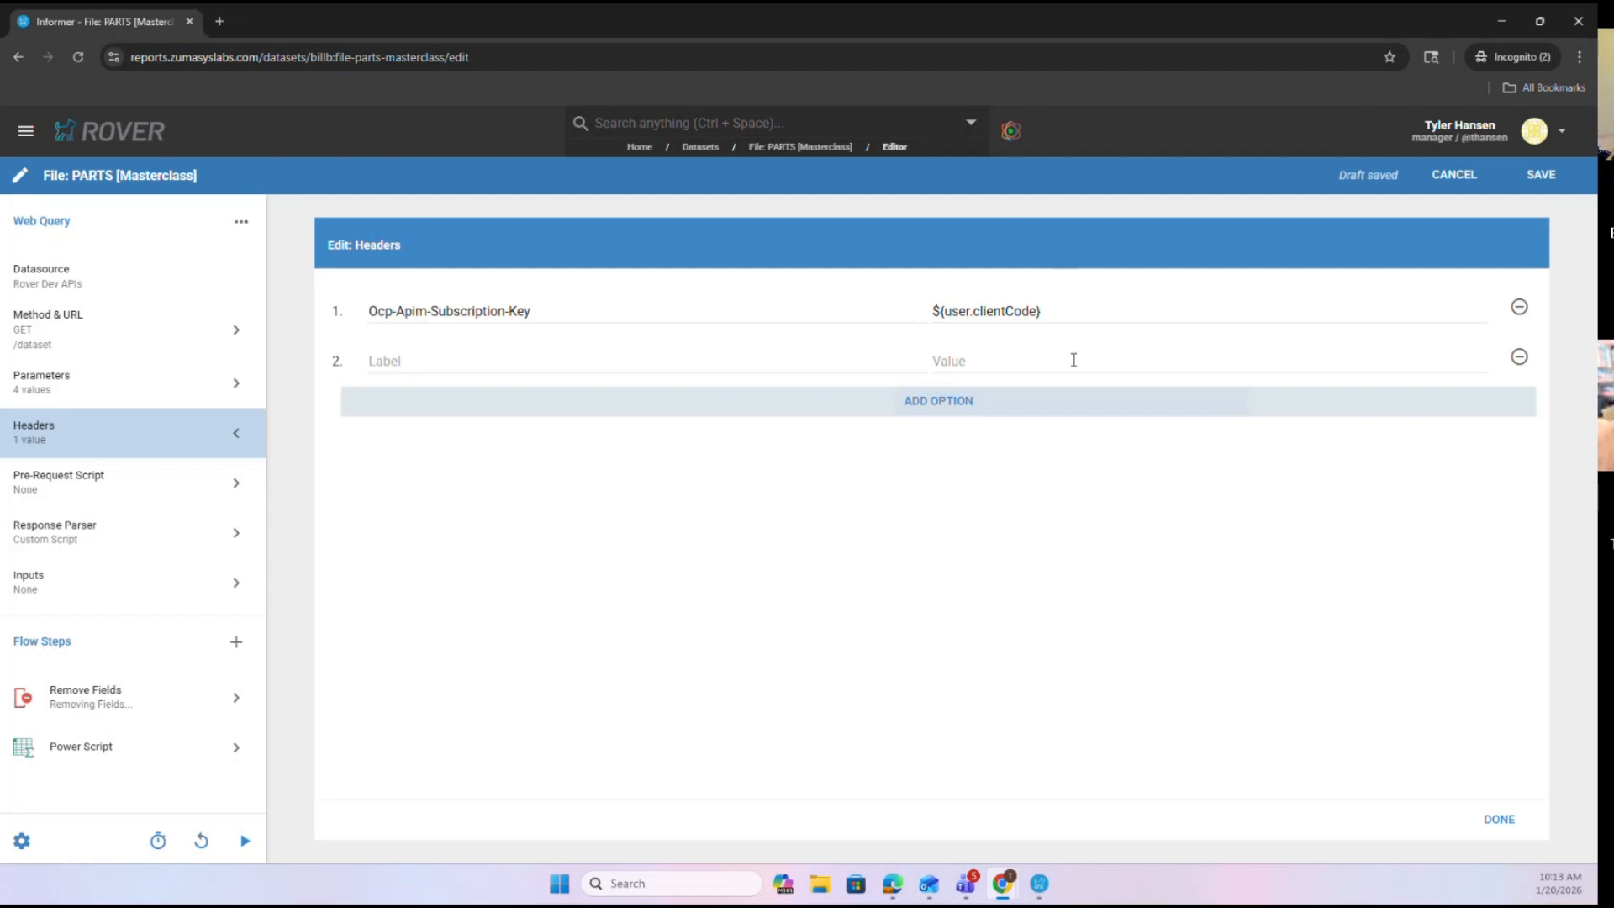
{"action": "left_click", "coordinate": [1519, 358]}
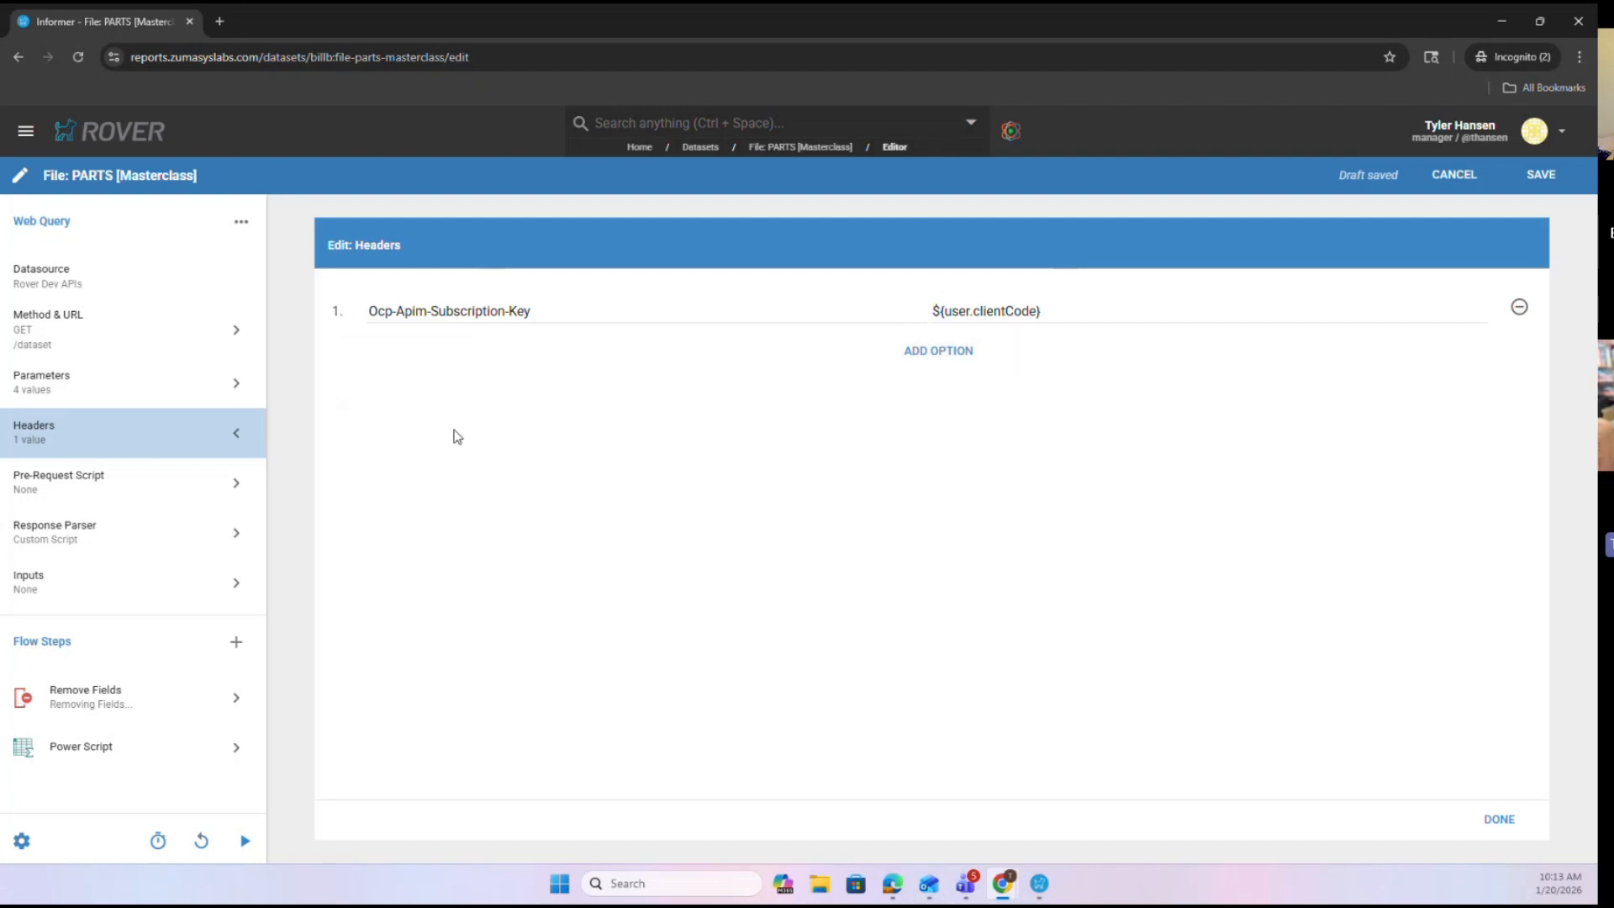
{"action": "left_click", "coordinate": [126, 492]}
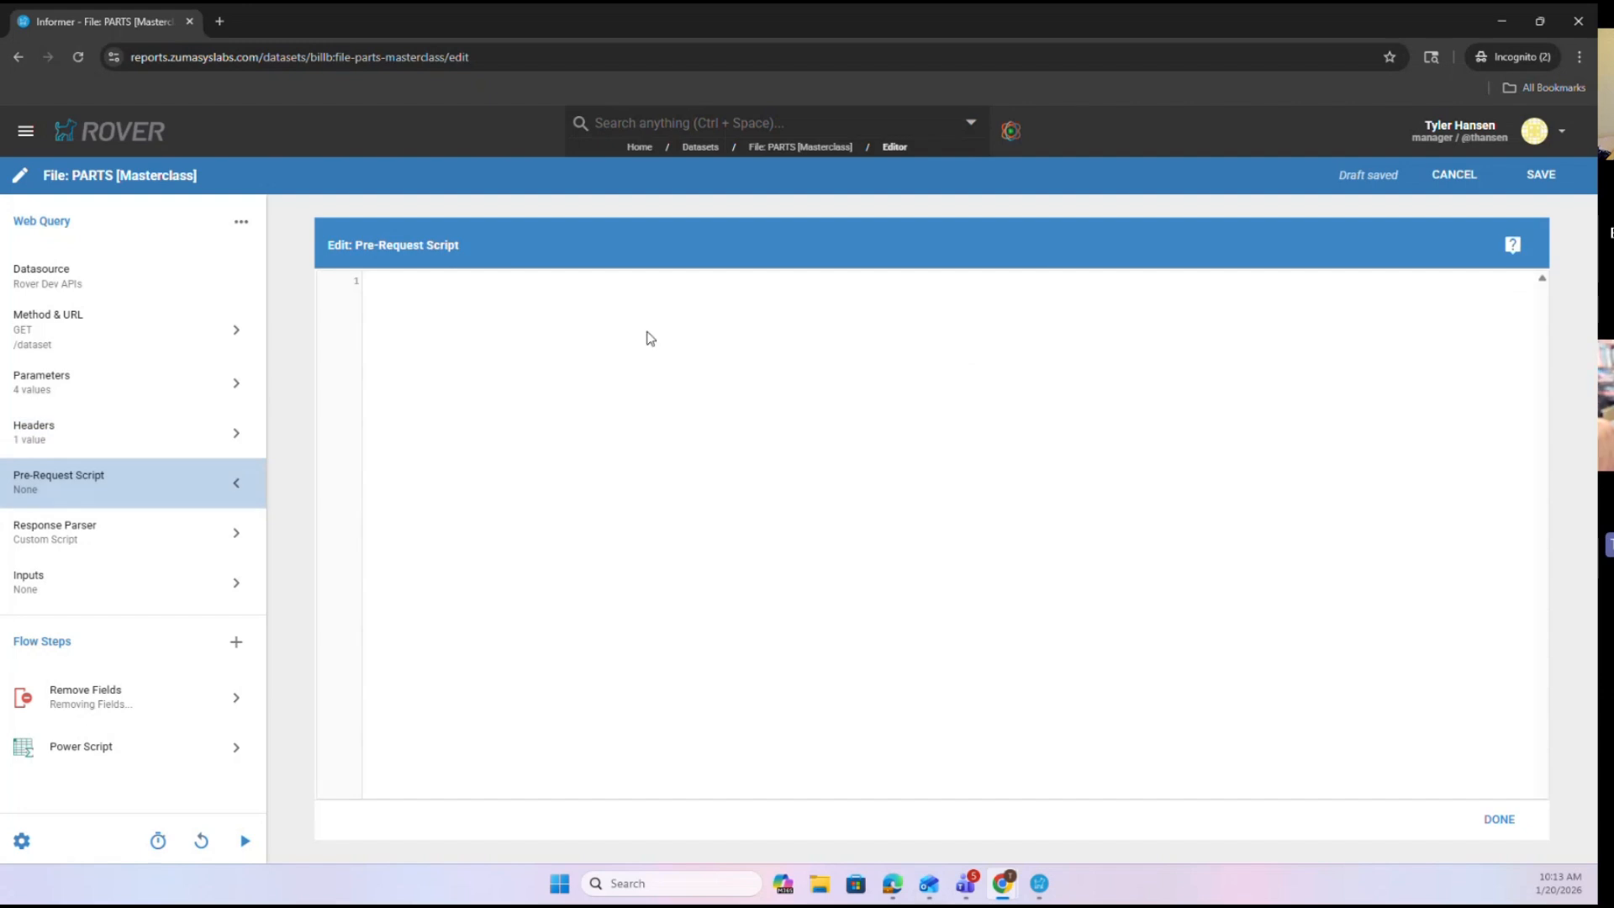
Open the File: SO [Masterclass End Result] dataset for editing and examine its pre-request script and flow steps
{"action": "left_click", "coordinate": [704, 148]}
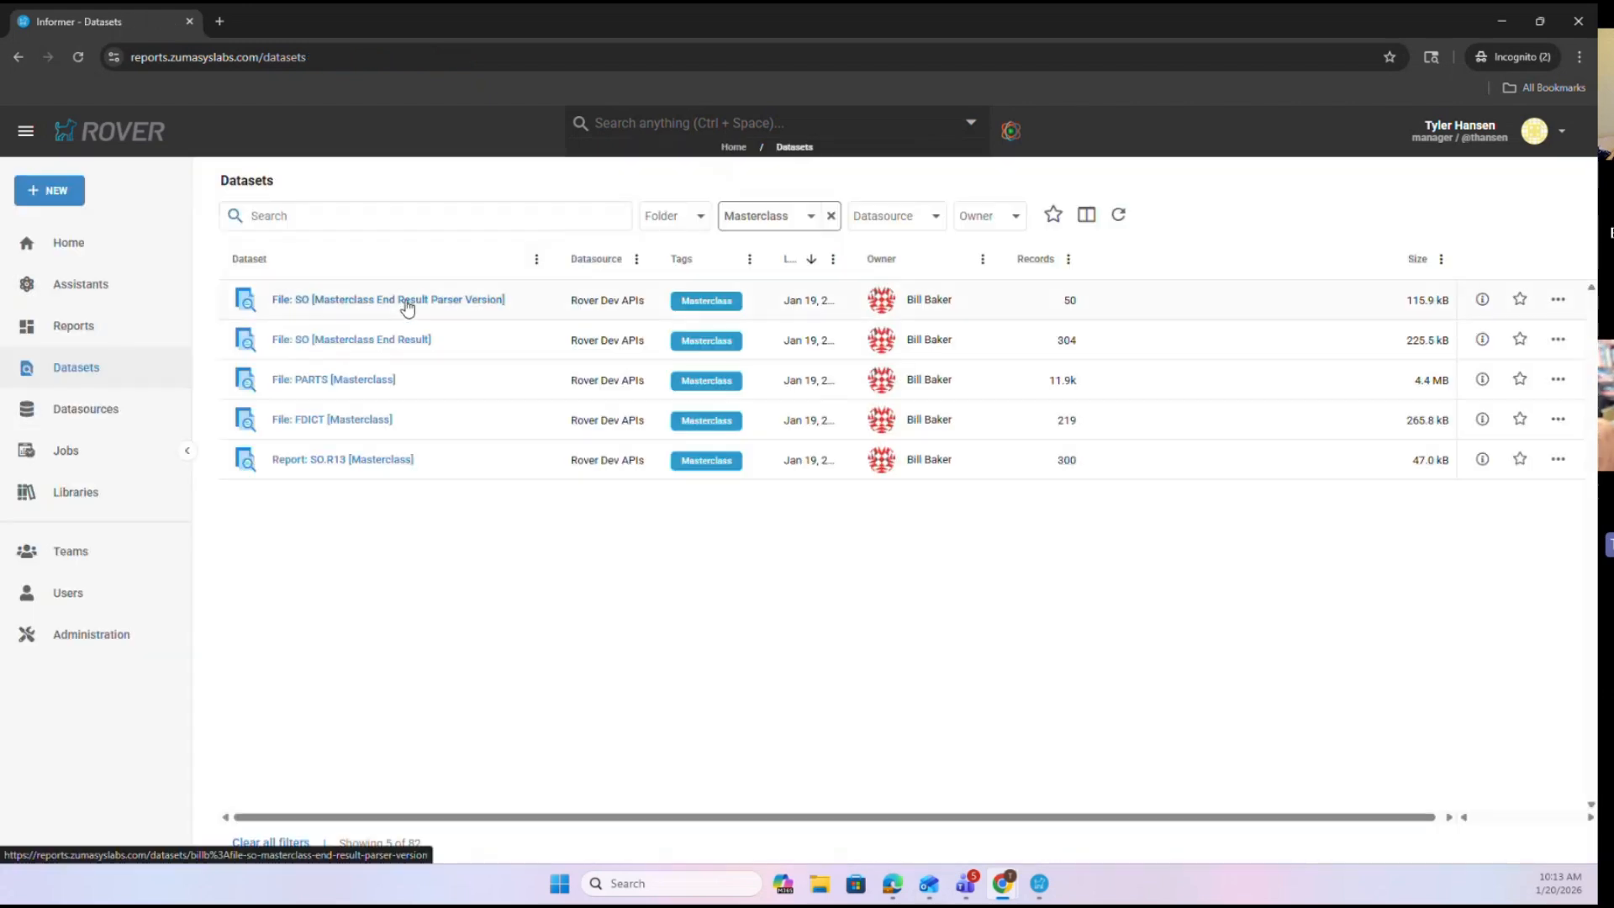
{"action": "left_click", "coordinate": [399, 342]}
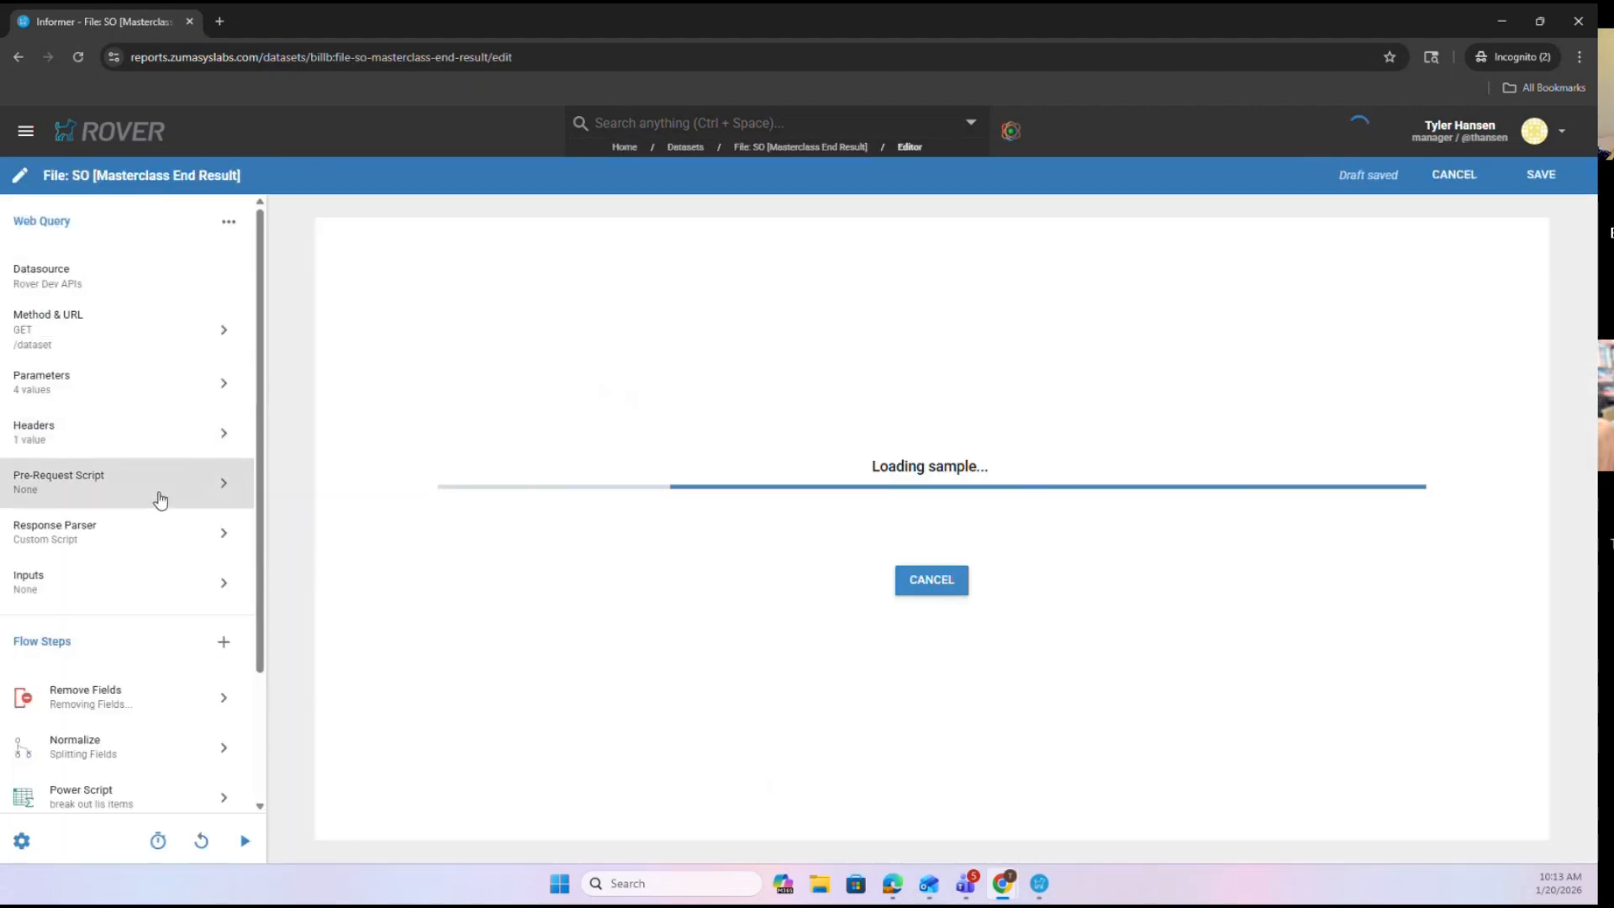
{"action": "left_click", "coordinate": [160, 499]}
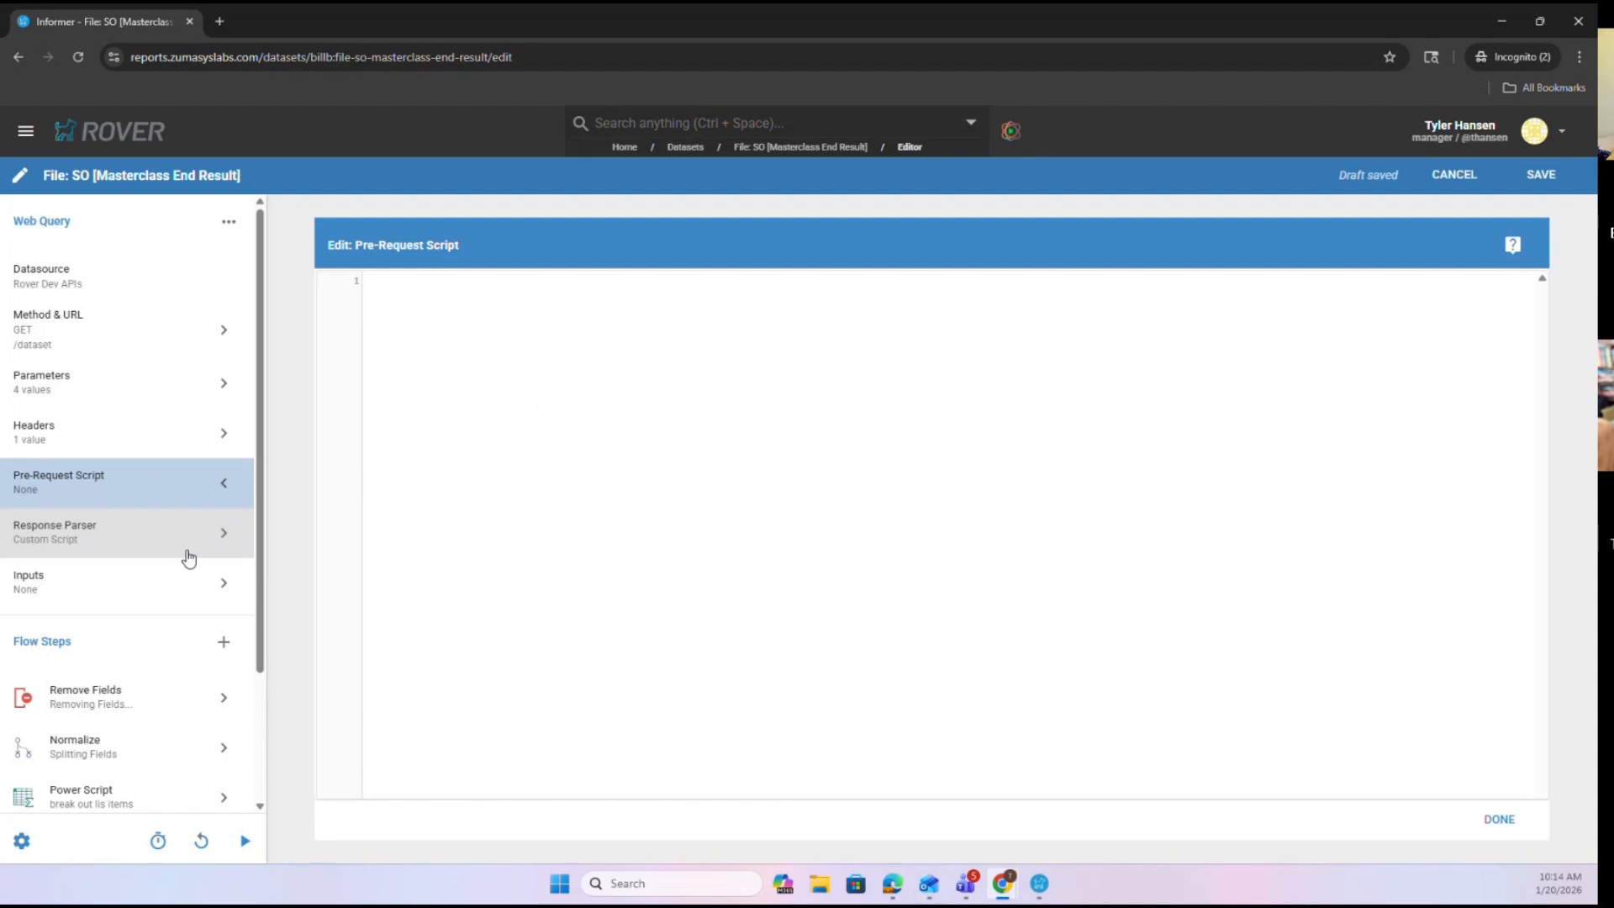
{"action": "scroll", "coordinate": [188, 558], "scroll_direction": "down", "scroll_amount": 1}
{"action": "scroll", "coordinate": [187, 556], "scroll_direction": "down", "scroll_amount": 1}
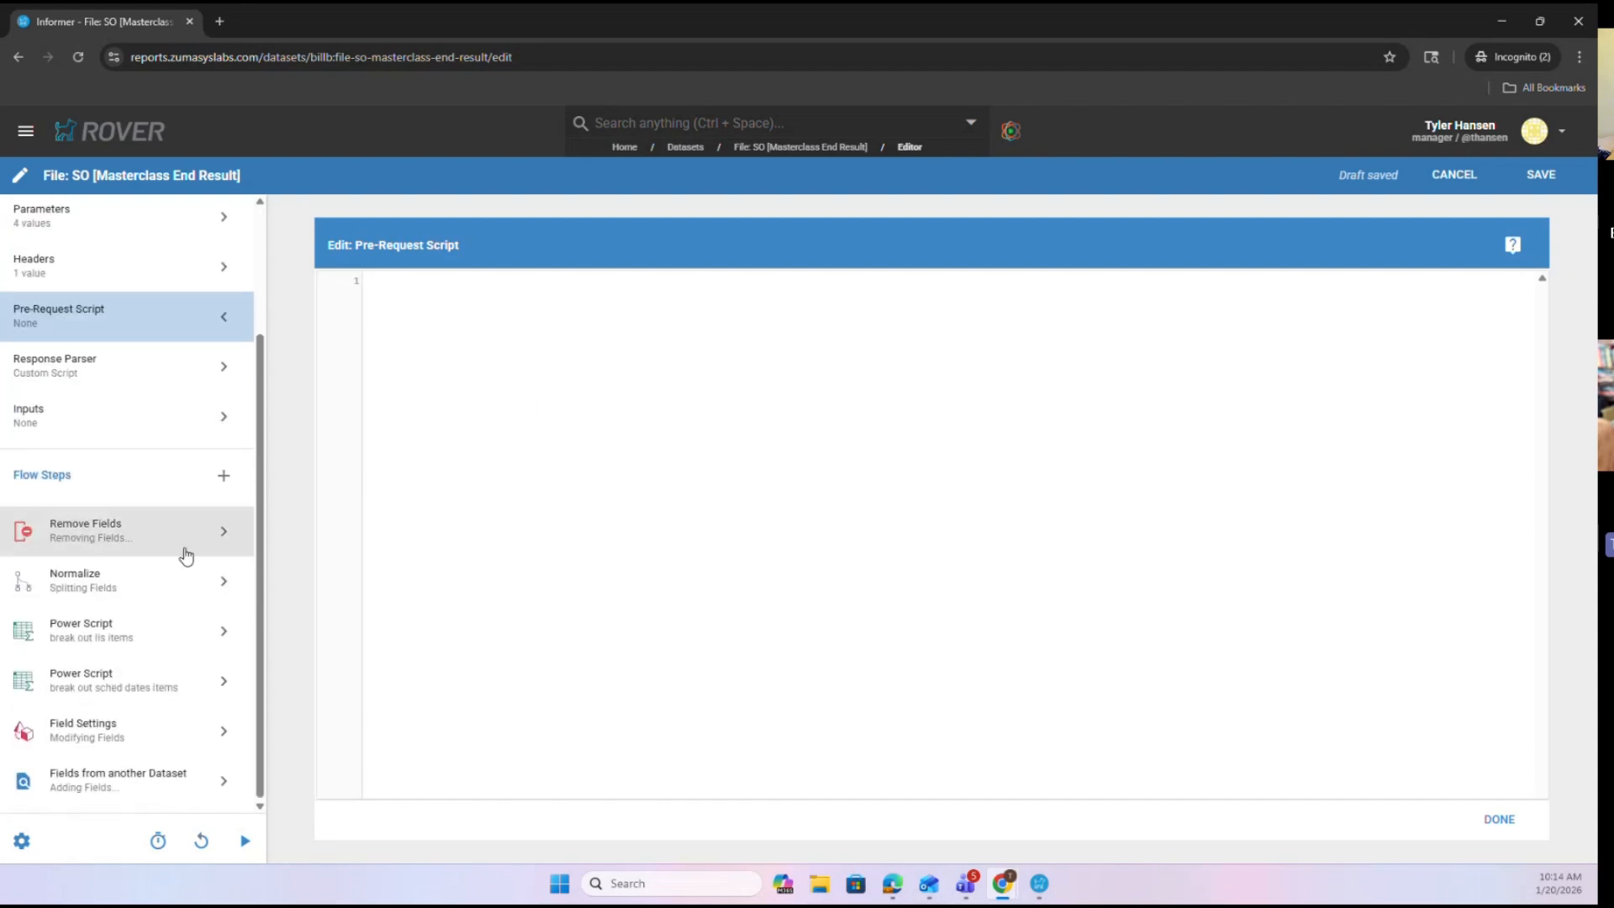
{"action": "scroll", "coordinate": [186, 554], "scroll_direction": "up", "scroll_amount": 2}
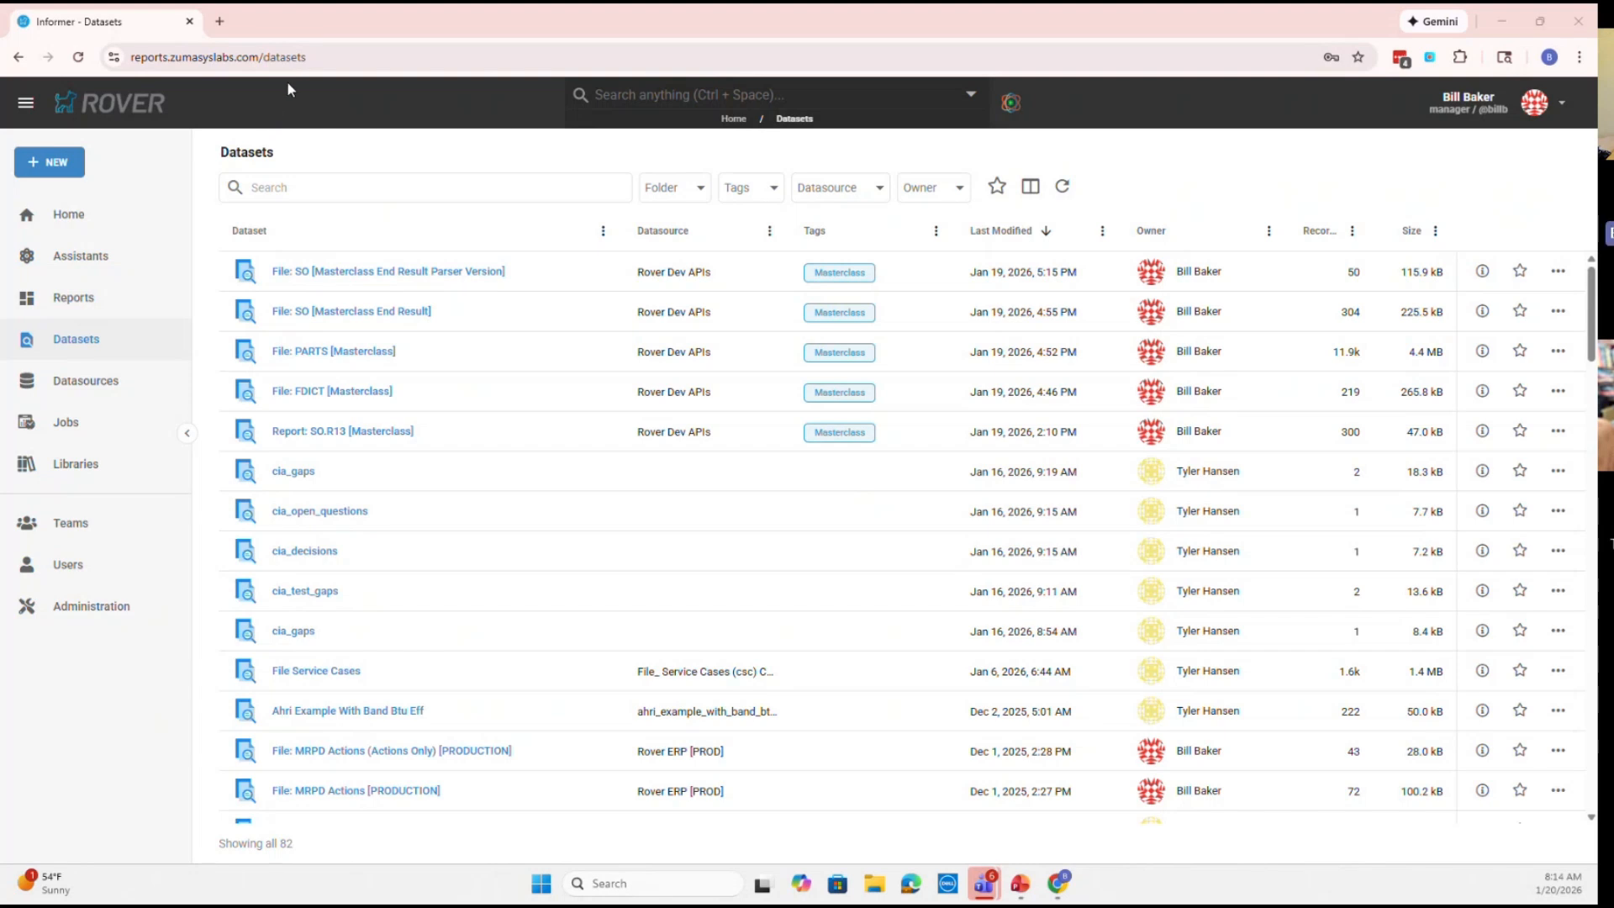
Create a web query dataset named MC Open Order Report that uses the Rover Dev APIs datasource
{"action": "left_click", "coordinate": [77, 169]}
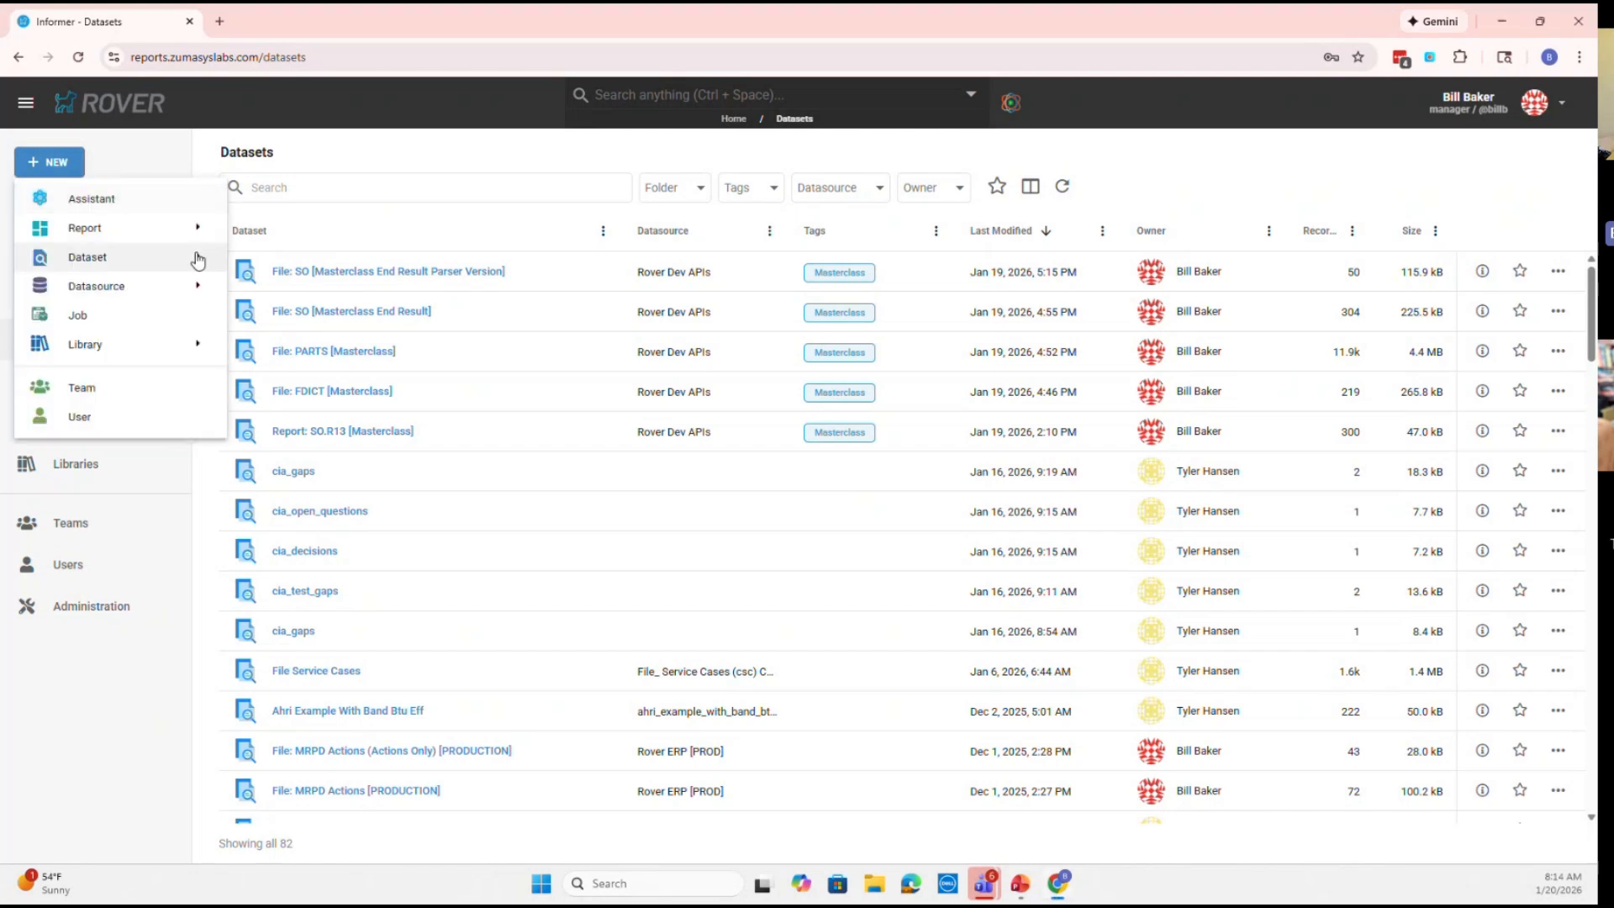
{"action": "mouse_move", "coordinate": [135, 273]}
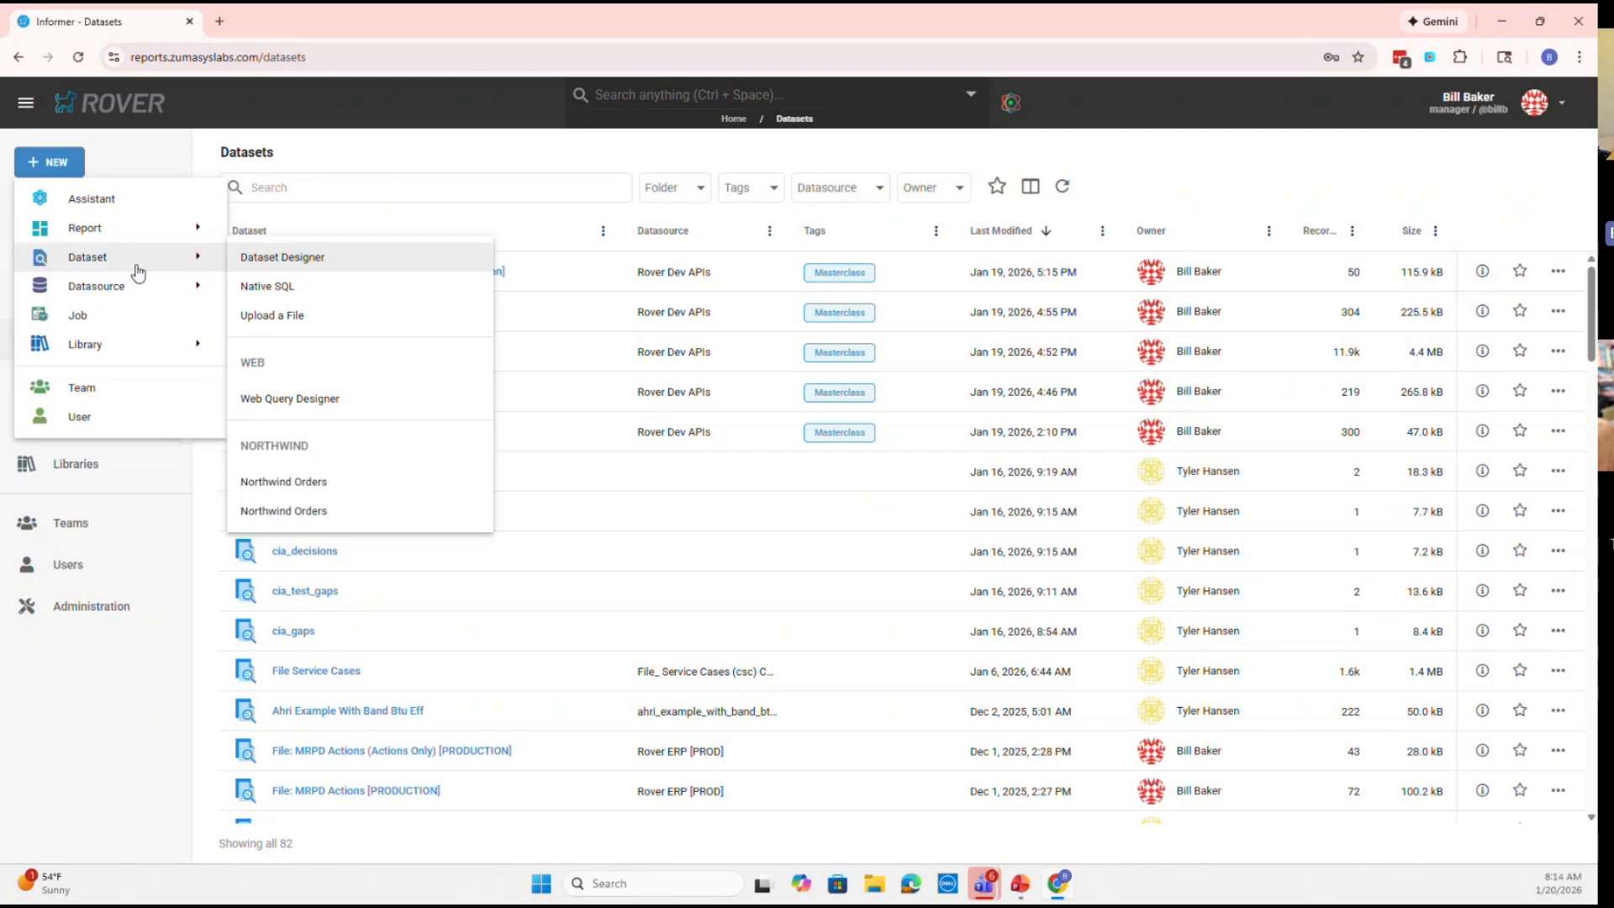
{"action": "left_click", "coordinate": [325, 400]}
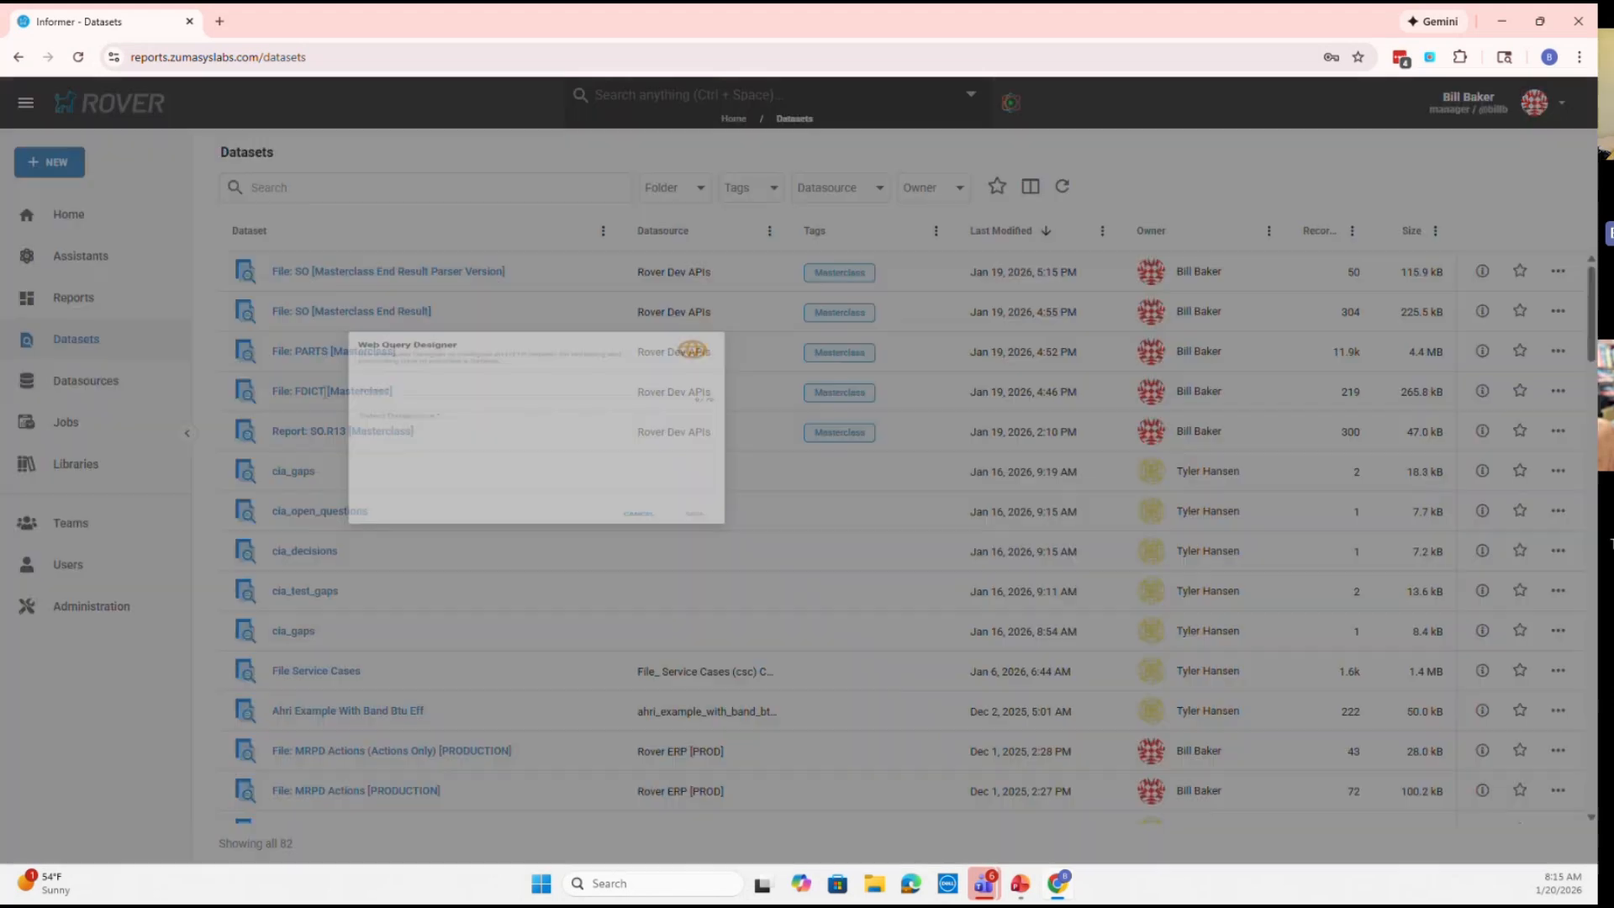
{"action": "type", "text": "MB"}
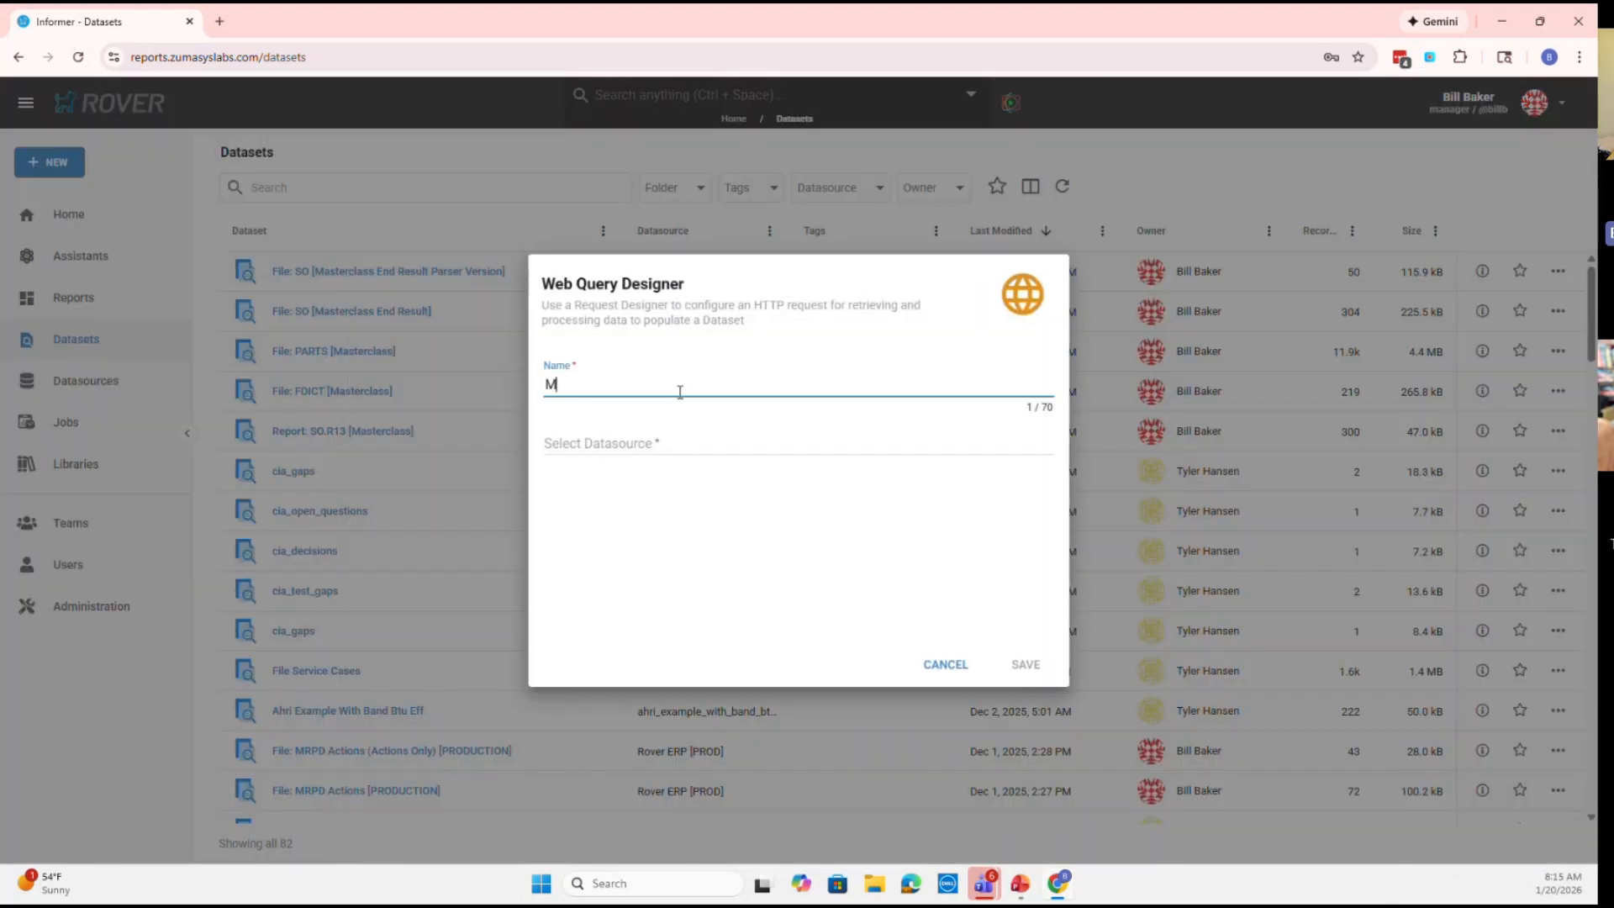
{"action": "key", "text": "BackSpace"}
{"action": "type", "text": "C Open Order Report"}
{"action": "key", "text": "Tab"}
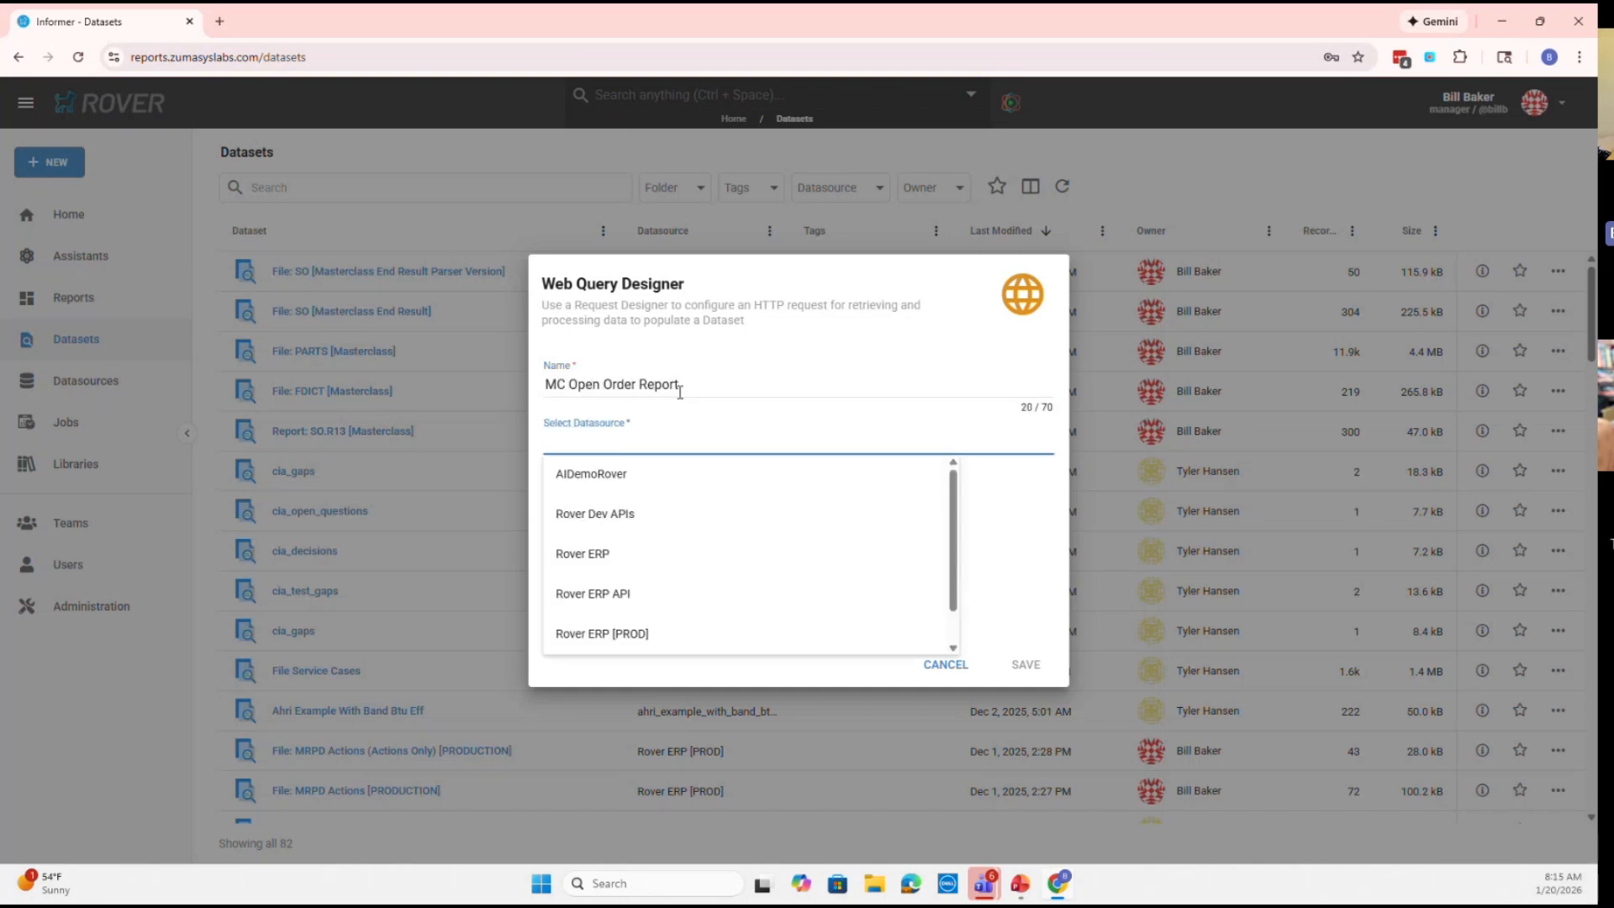
{"action": "left_click", "coordinate": [695, 513]}
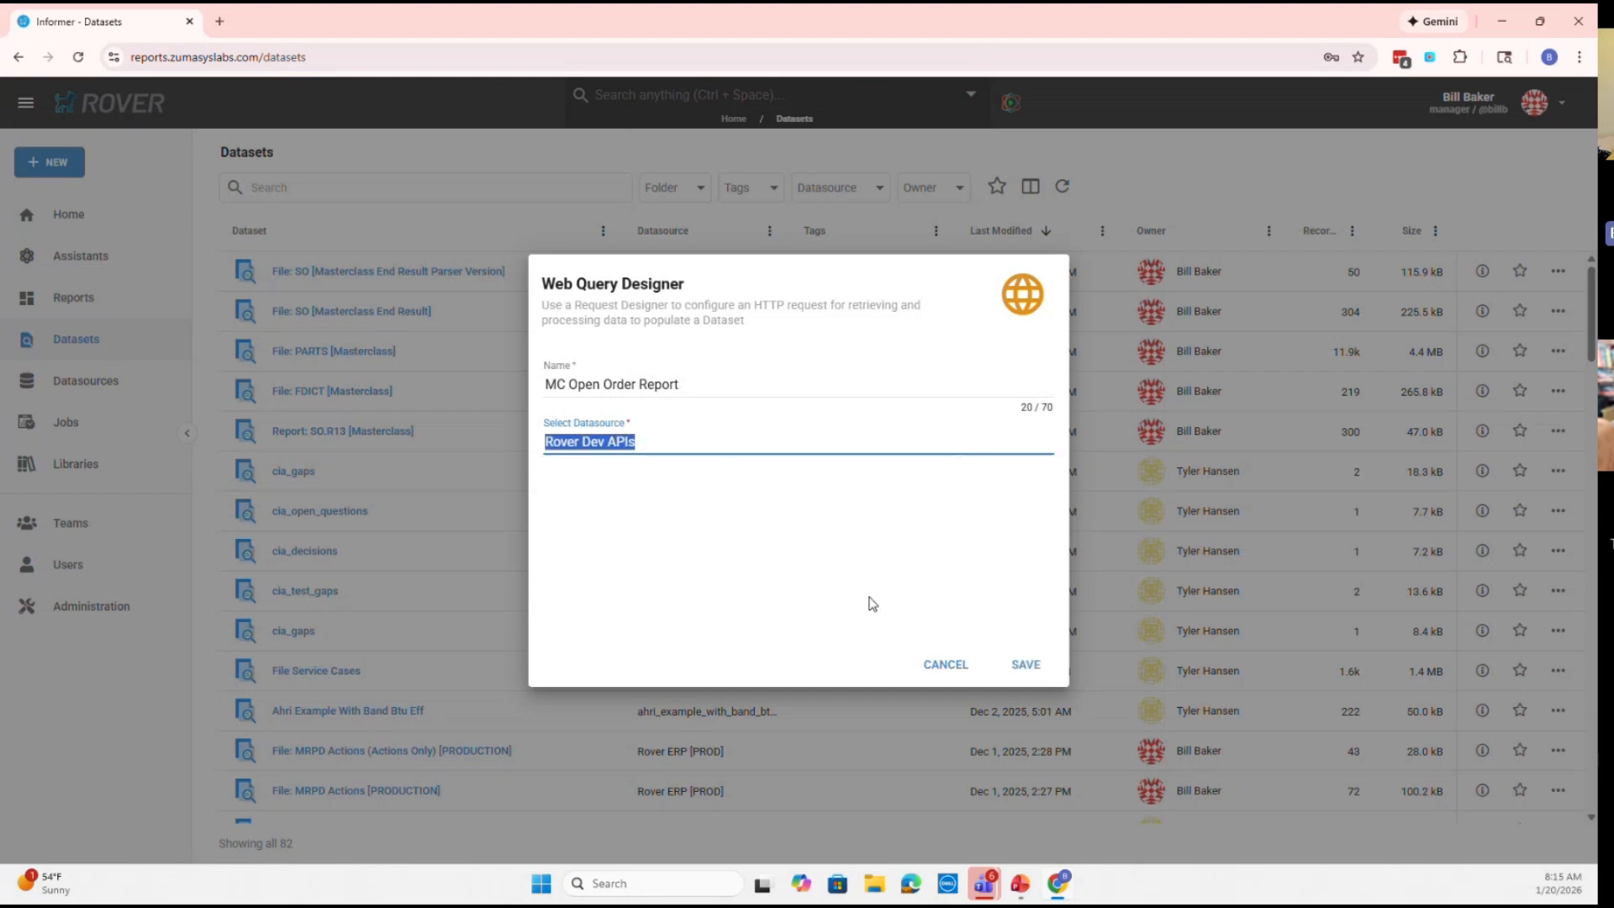
{"action": "left_click", "coordinate": [1011, 664]}
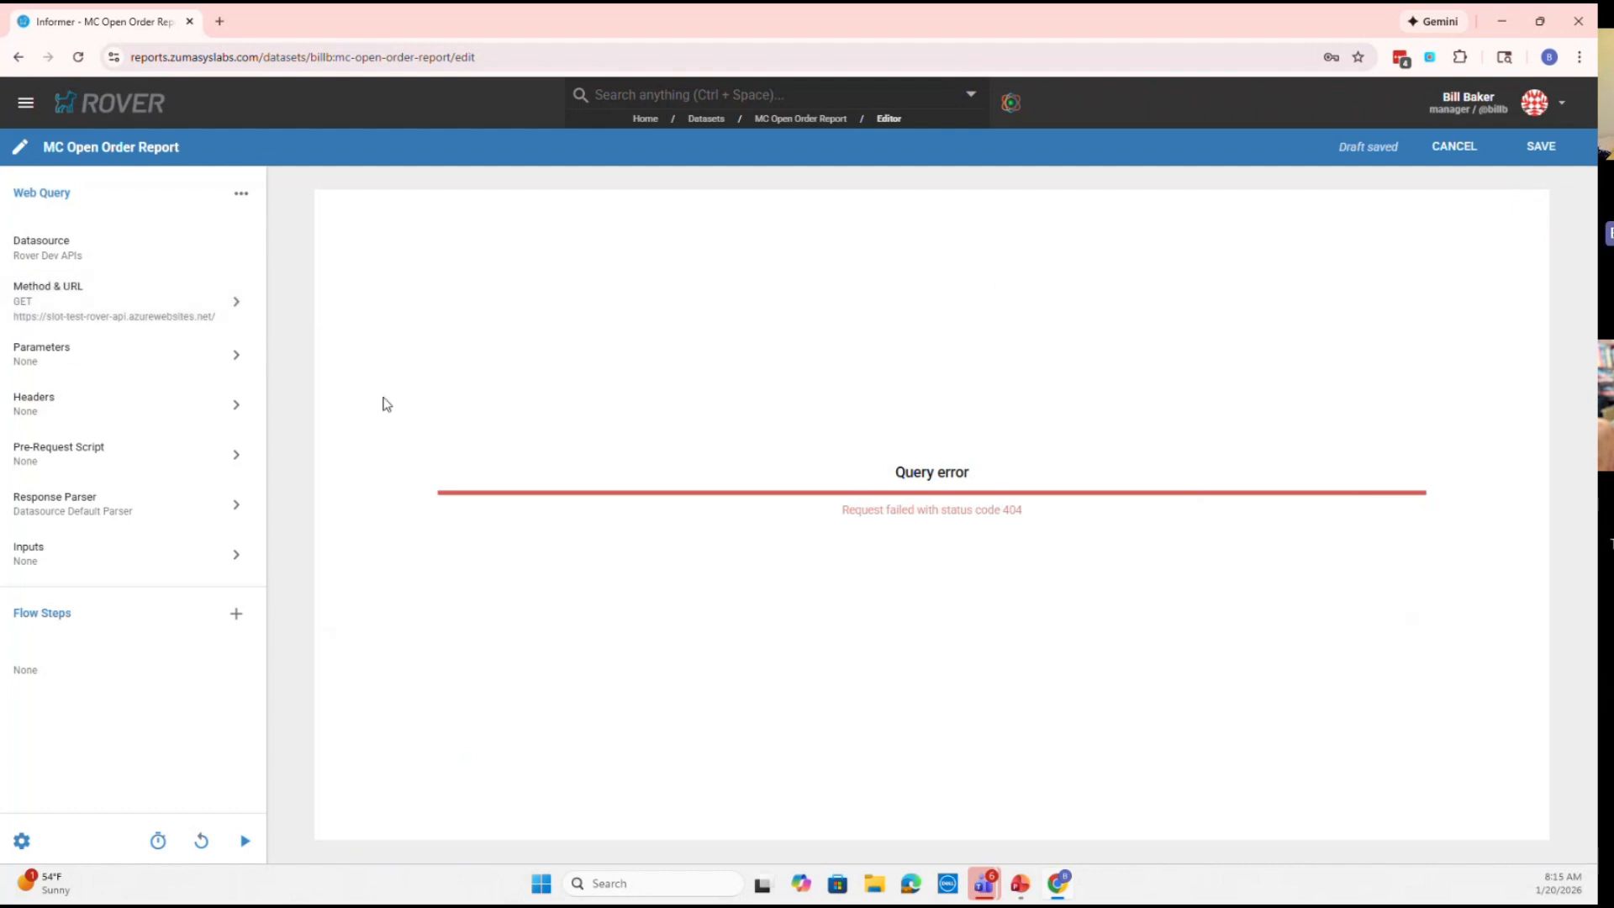
Set the URL path of the new web query to dataset, keeping the GET method
{"action": "left_click", "coordinate": [112, 311]}
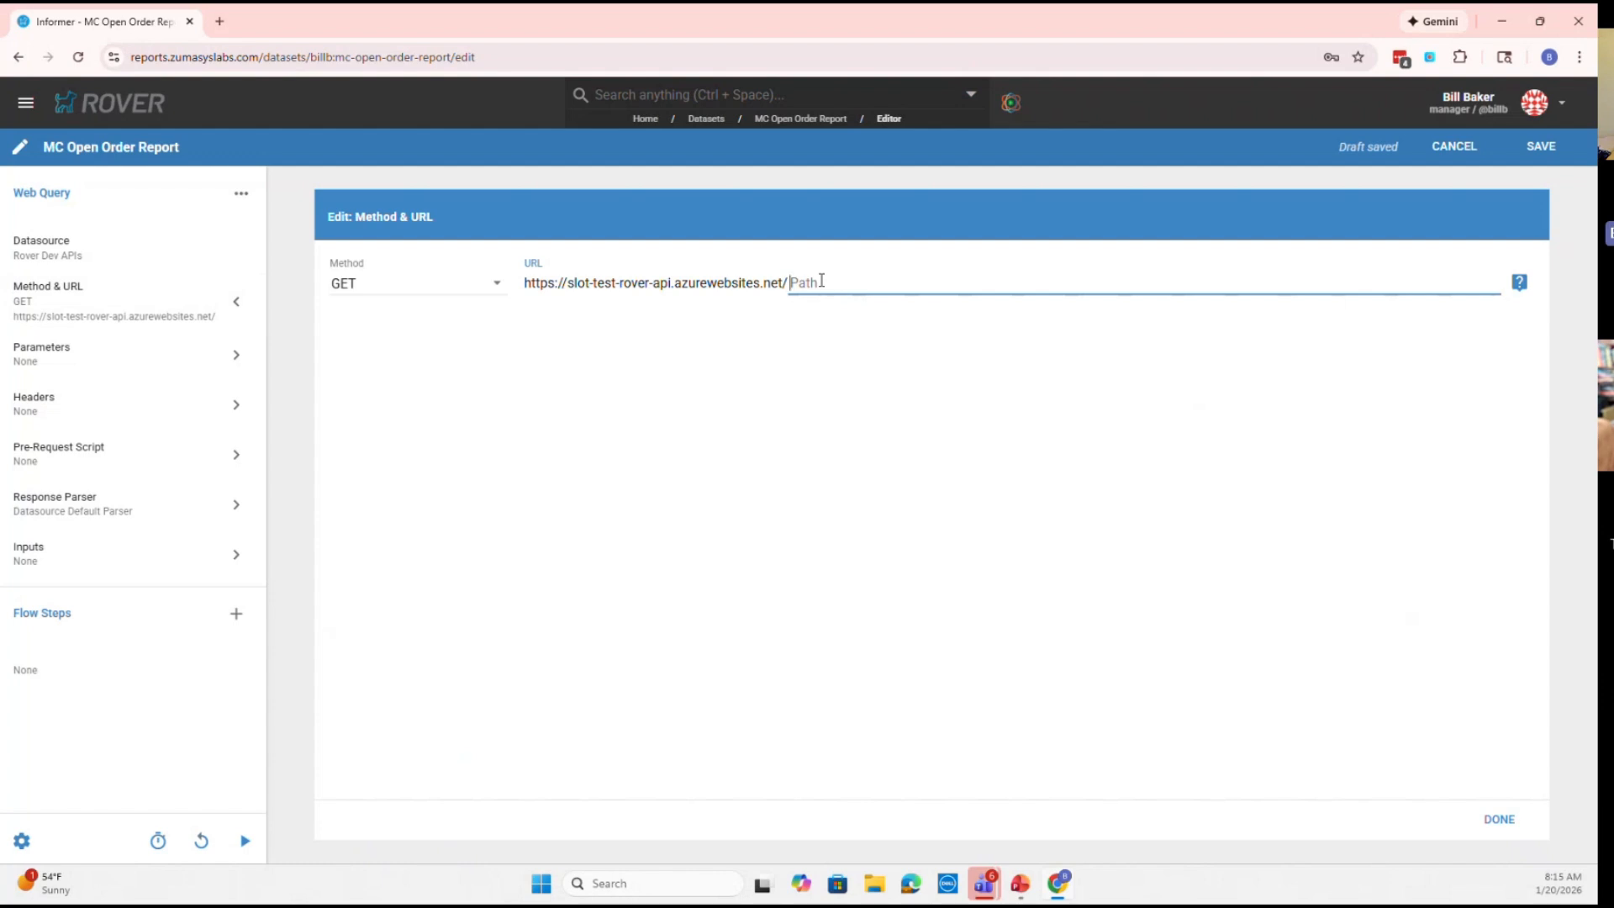
{"action": "type", "text": "dataset"}
{"action": "left_click", "coordinate": [1495, 817]}
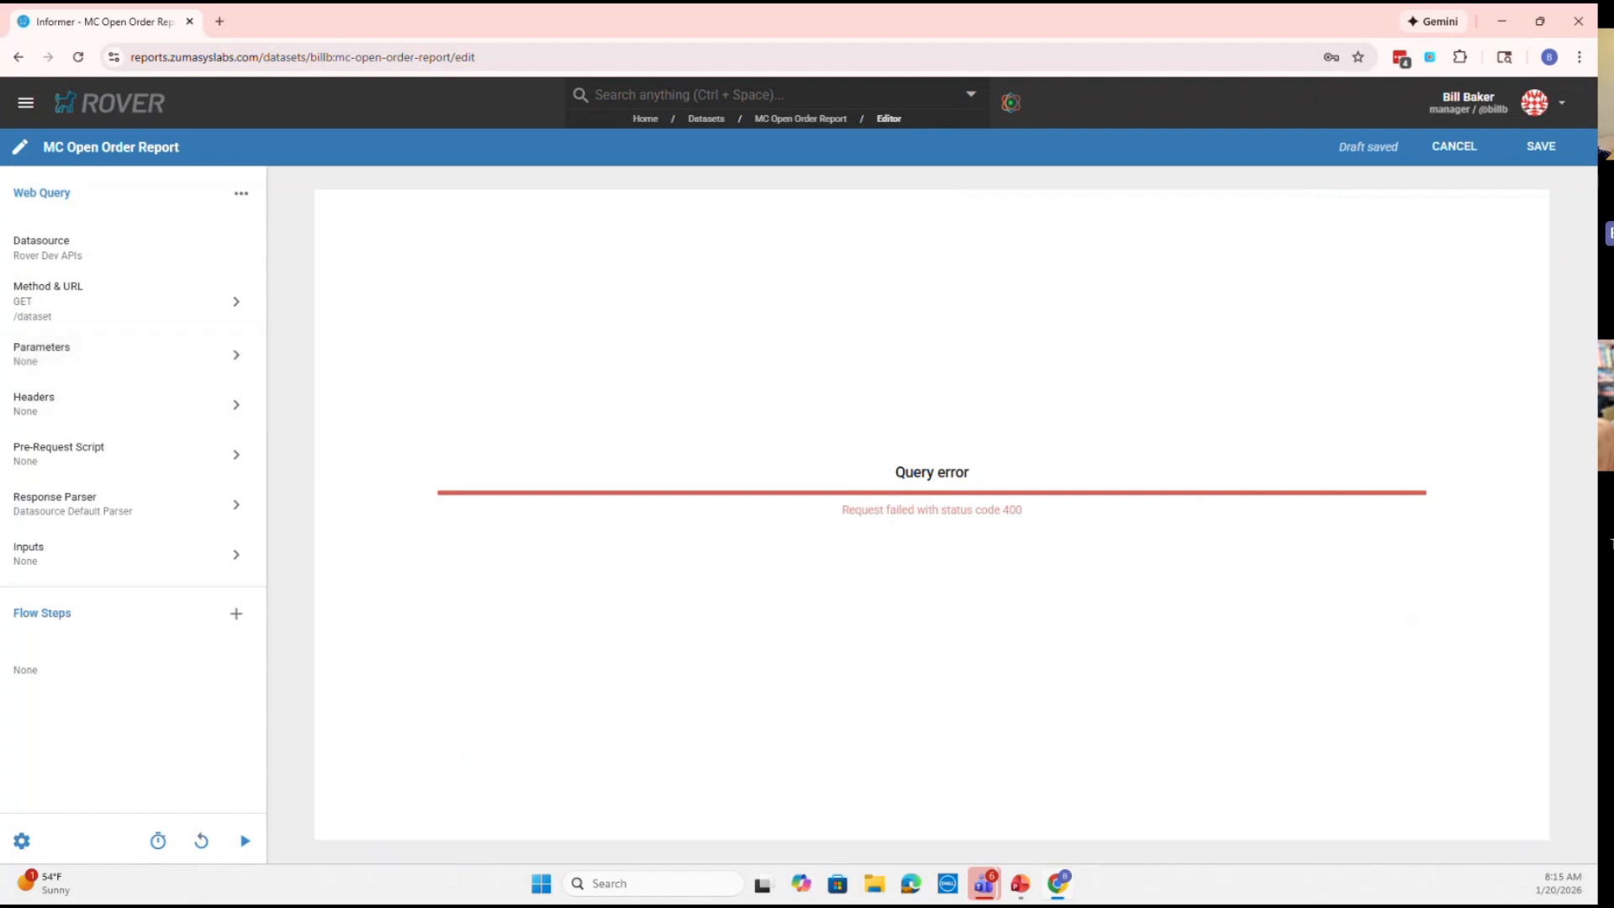
Add a request header labelled Ocp-Apim-Subscription-Key and paste the copied subscription key value for it
{"action": "key", "text": "alt+Tab"}
{"action": "left_click", "coordinate": [118, 405]}
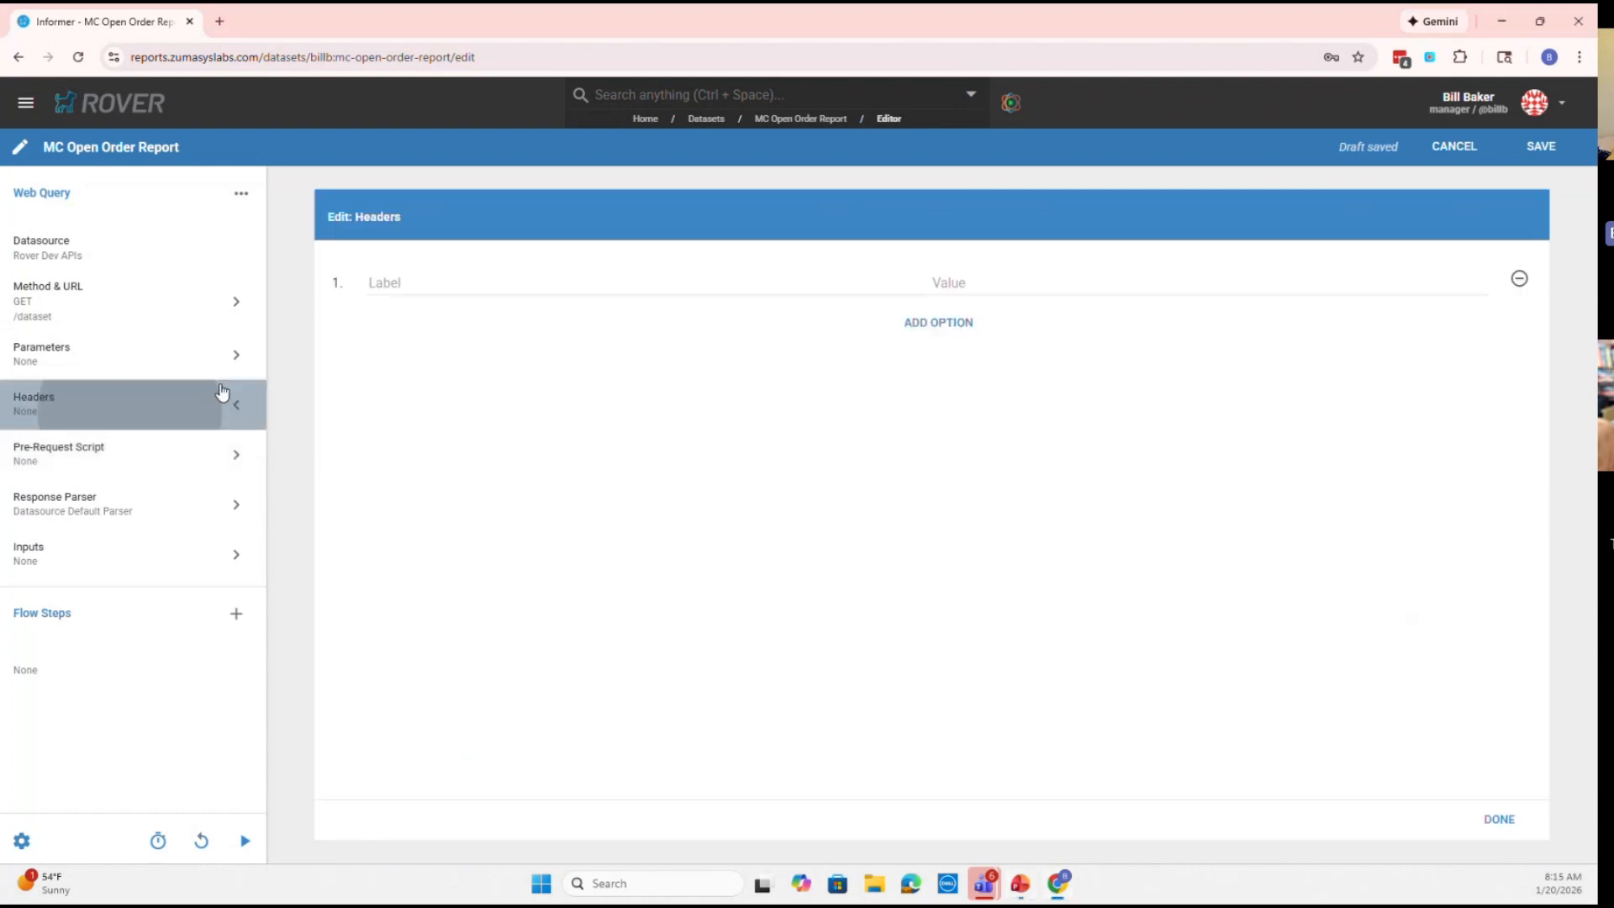
{"action": "left_click", "coordinate": [487, 282]}
{"action": "type", "text": "Ocp-Apim-Subscription-Key"}
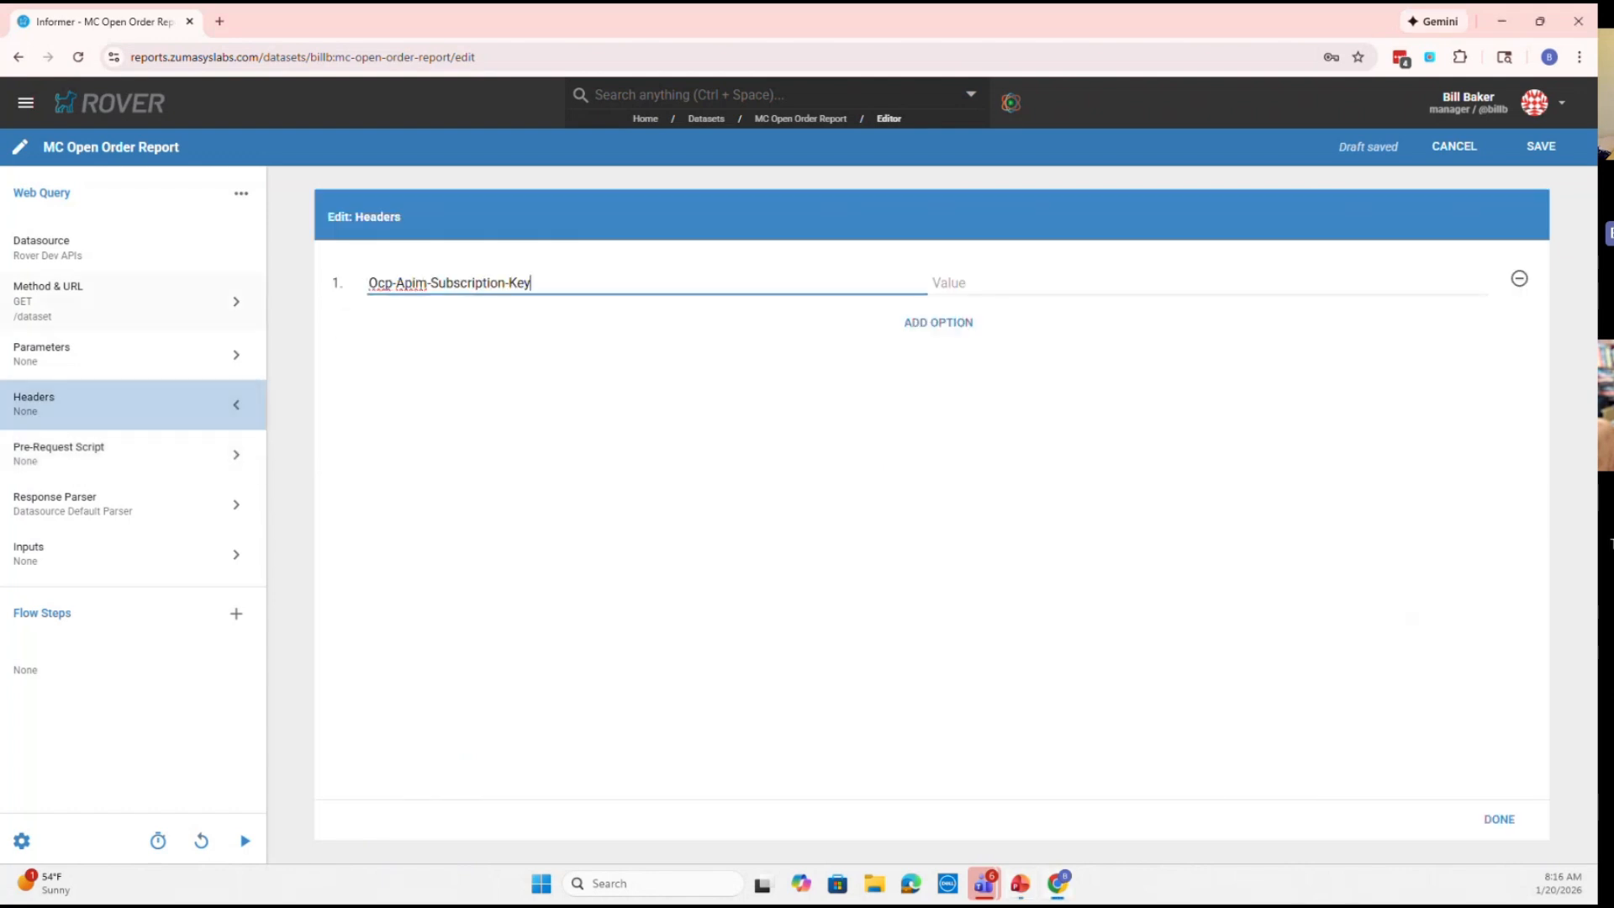
{"action": "key", "text": "alt+Tab"}
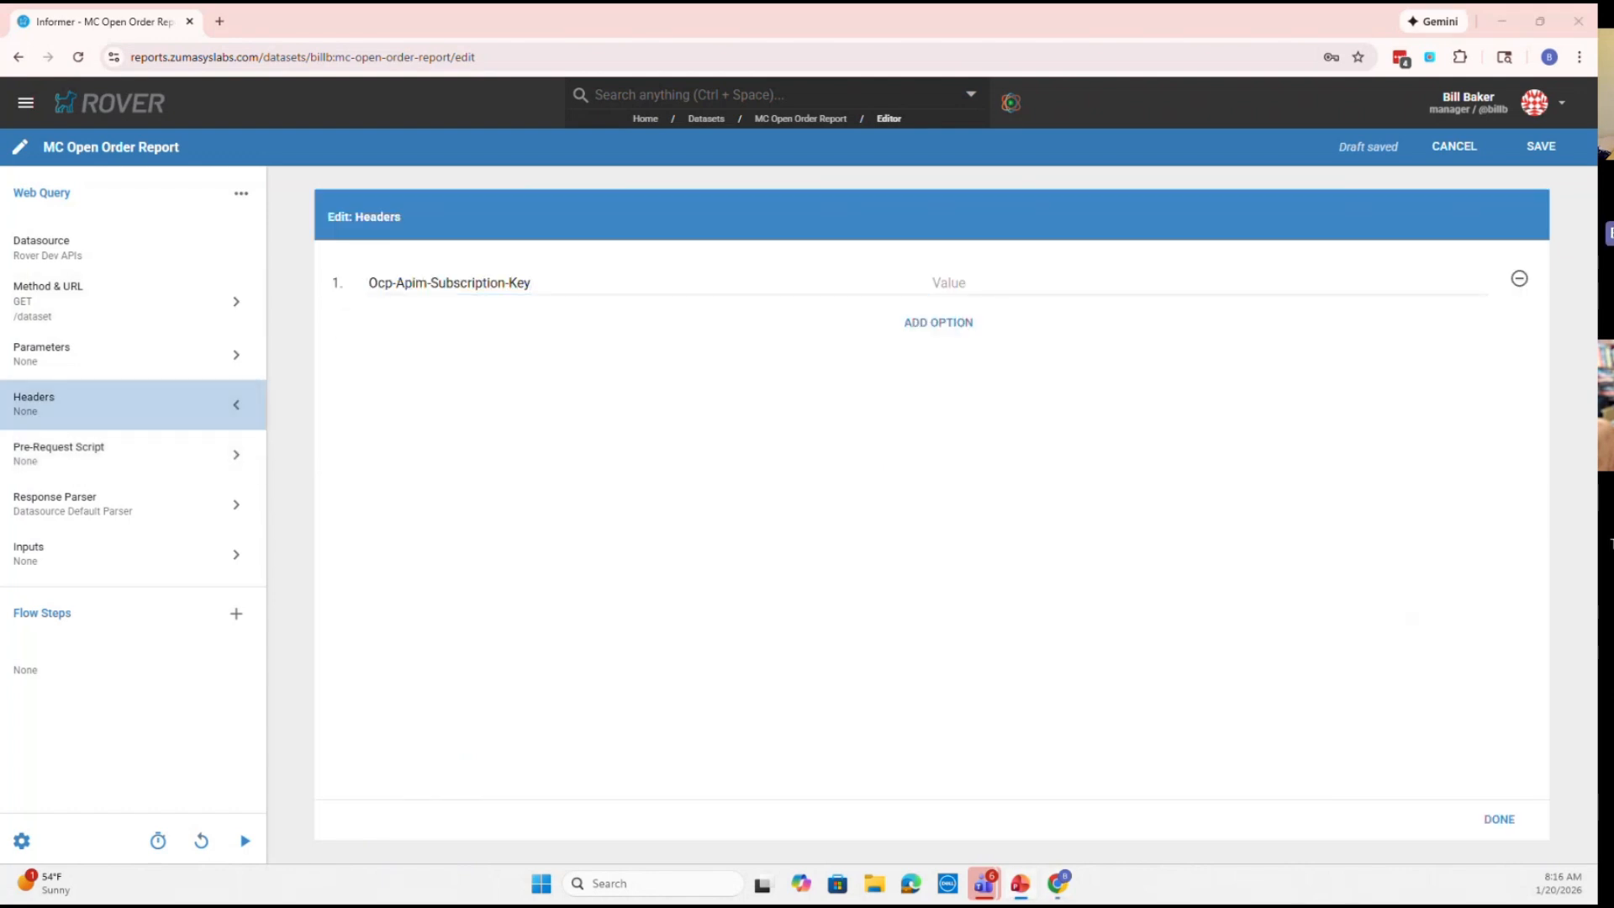
{"action": "left_click", "coordinate": [936, 283]}
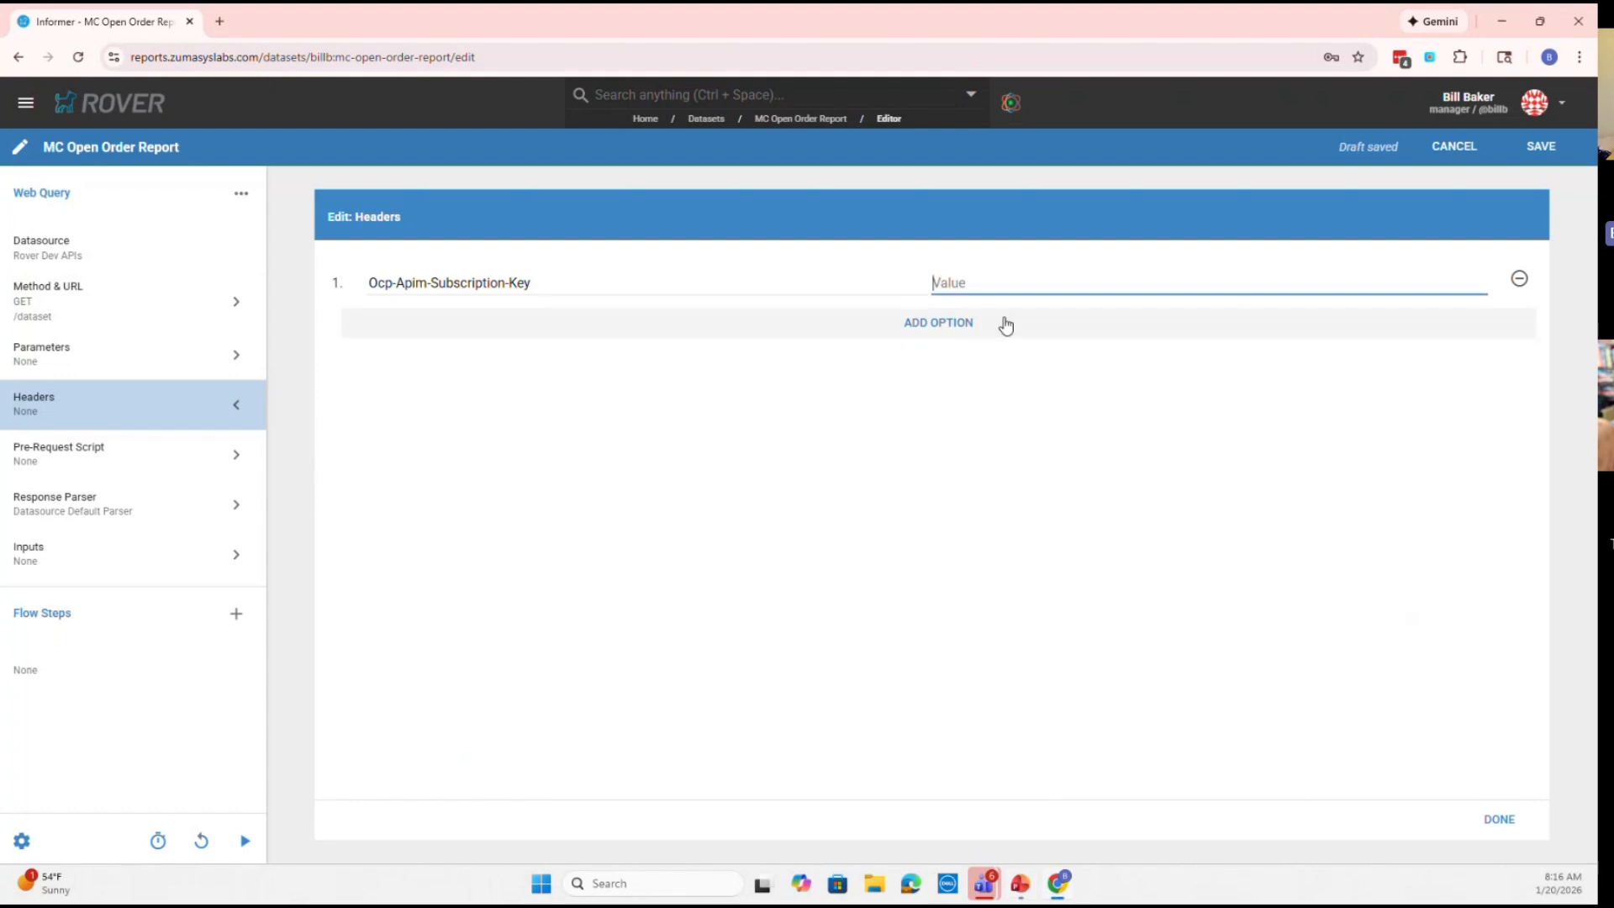
{"action": "key", "text": "ctrl+v"}
{"action": "left_click", "coordinate": [1499, 819]}
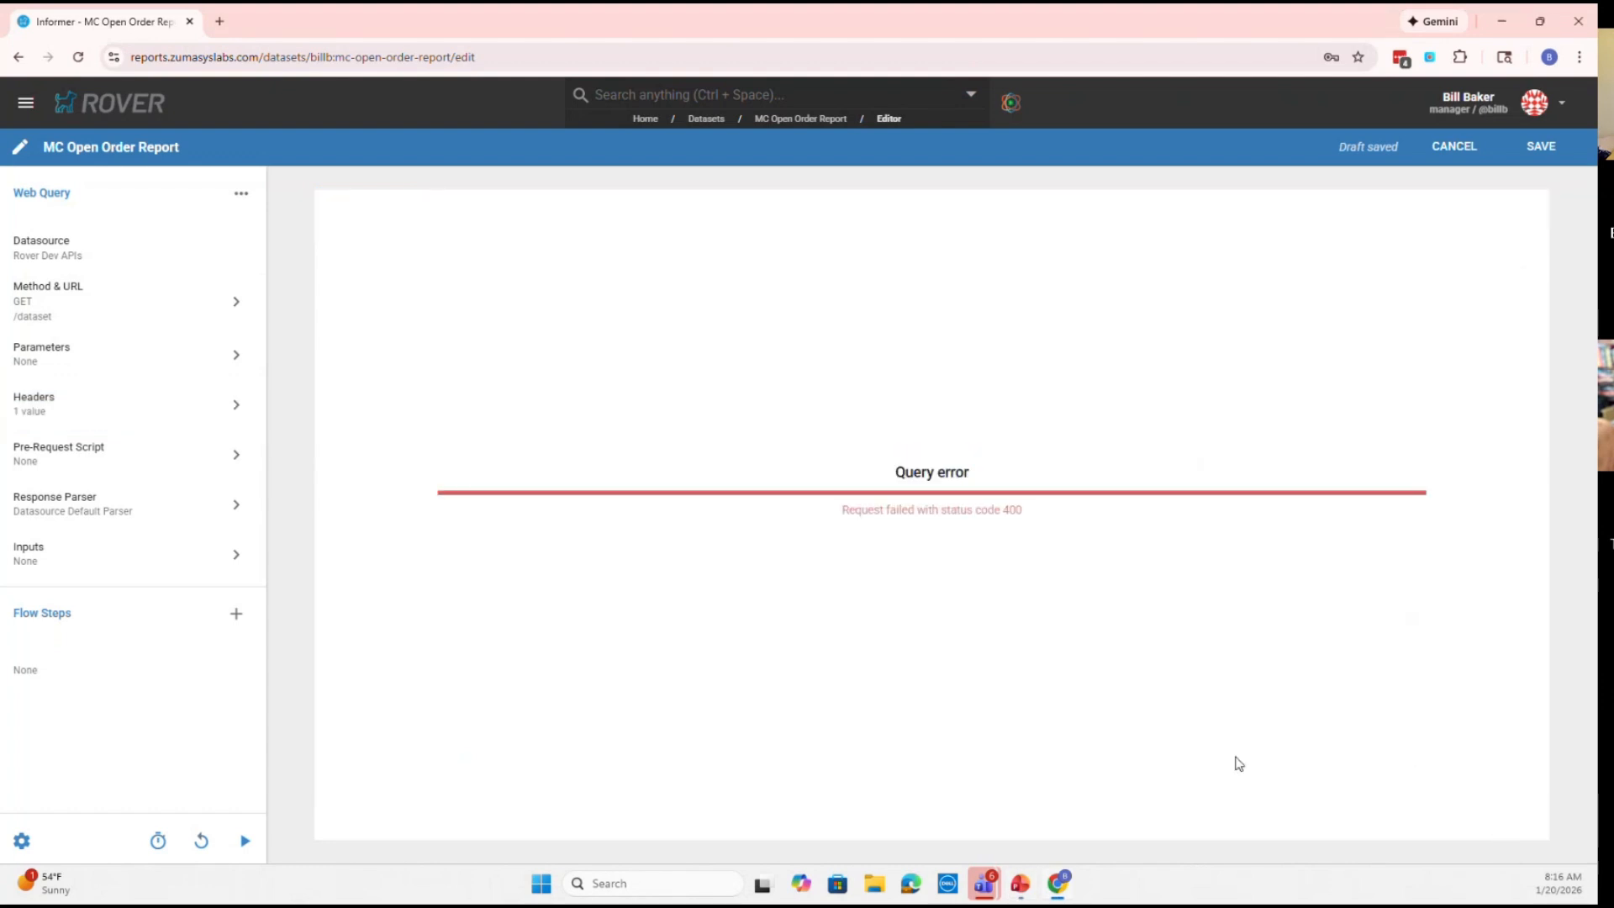
Add a routine parameter with the value getrecord to the web query
{"action": "left_click", "coordinate": [102, 356]}
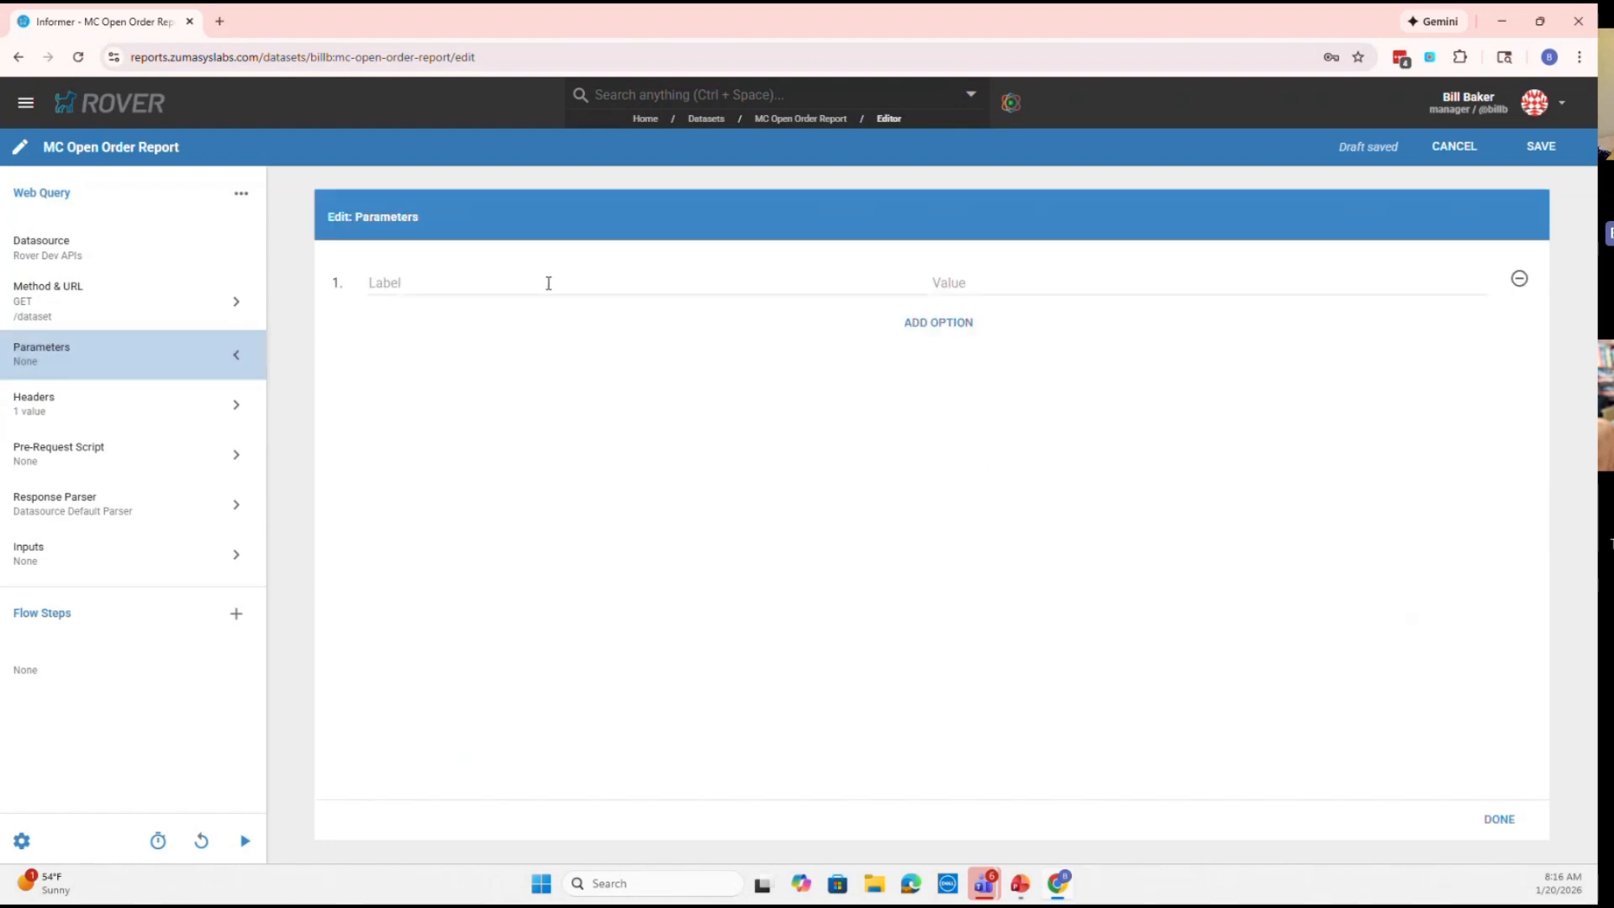
{"action": "left_click", "coordinate": [548, 283]}
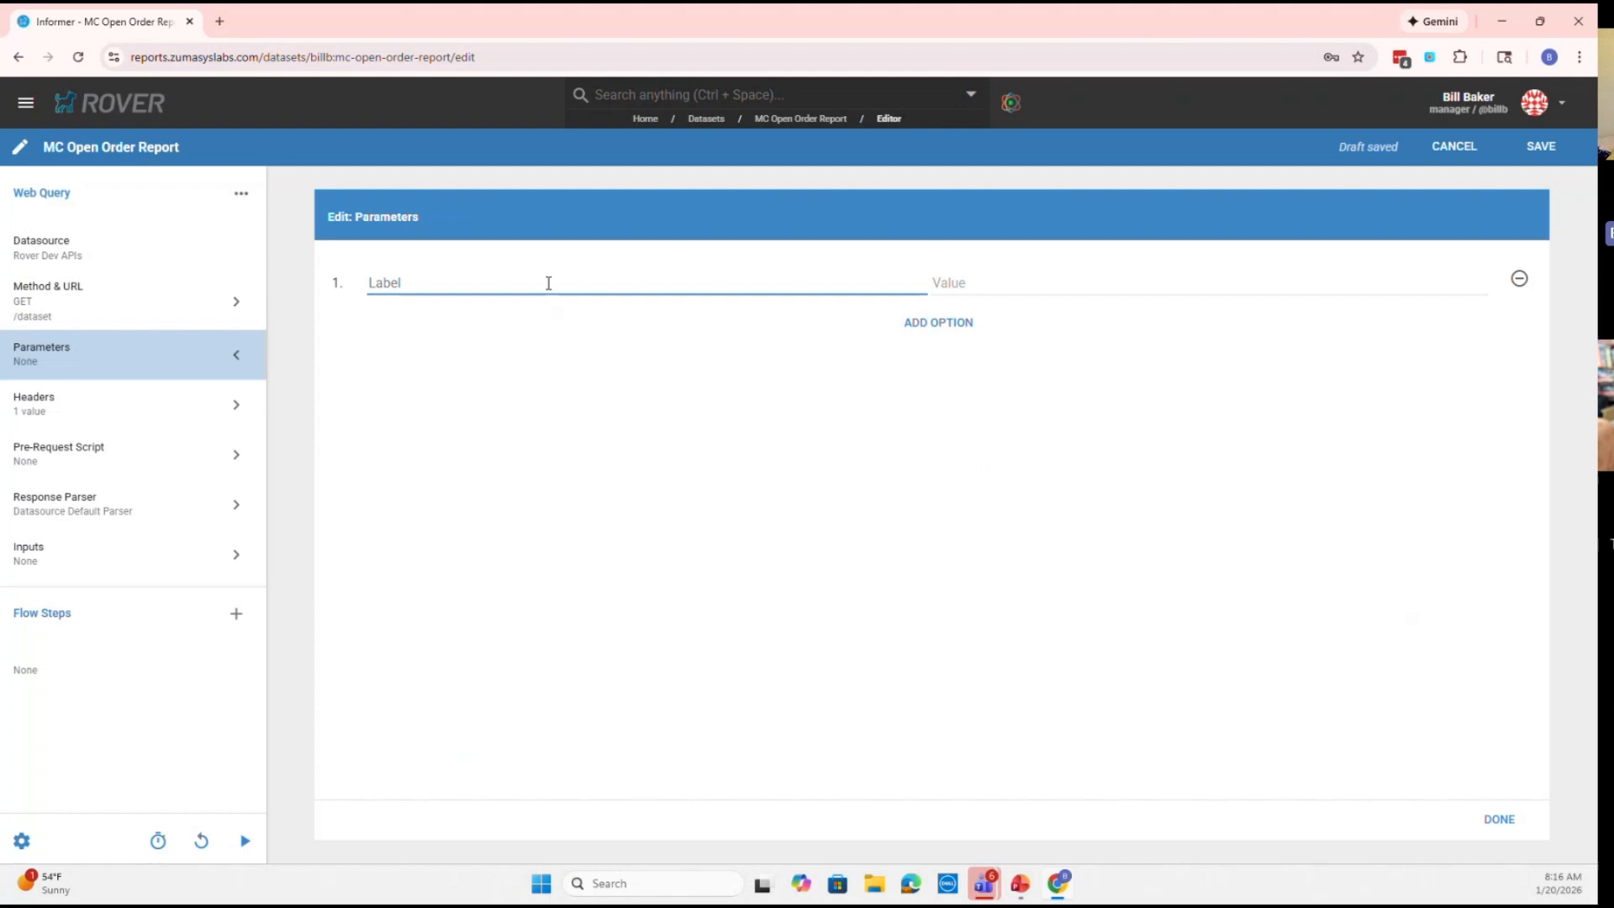
{"action": "type", "text": "routine"}
{"action": "key", "text": "Tab"}
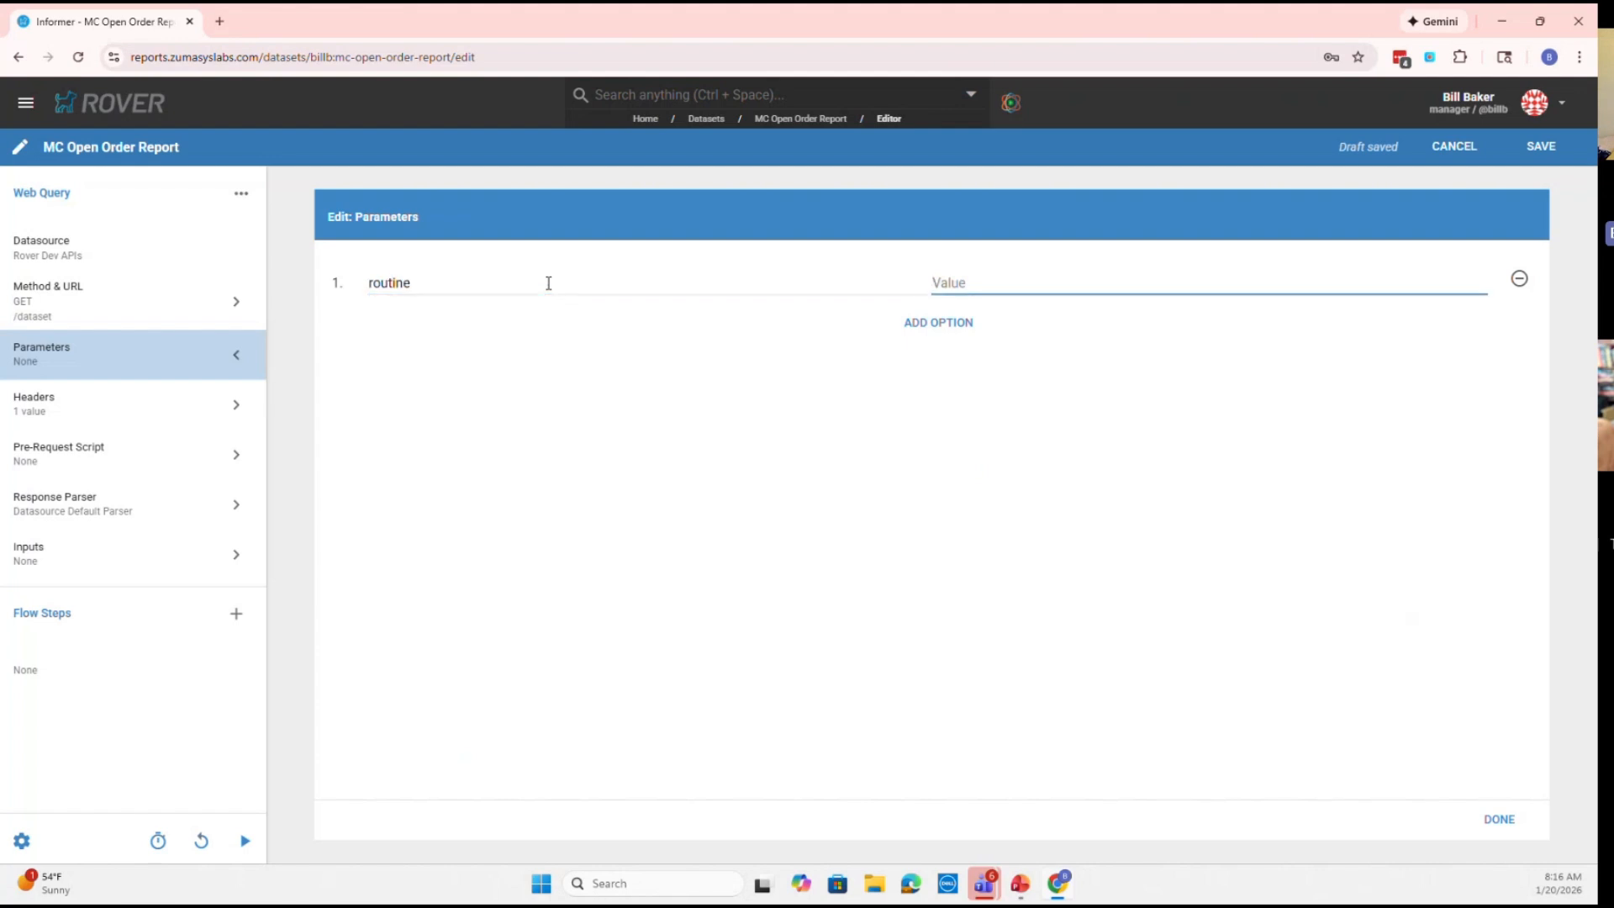
{"action": "type", "text": "getrecord"}
{"action": "key", "text": "Return"}
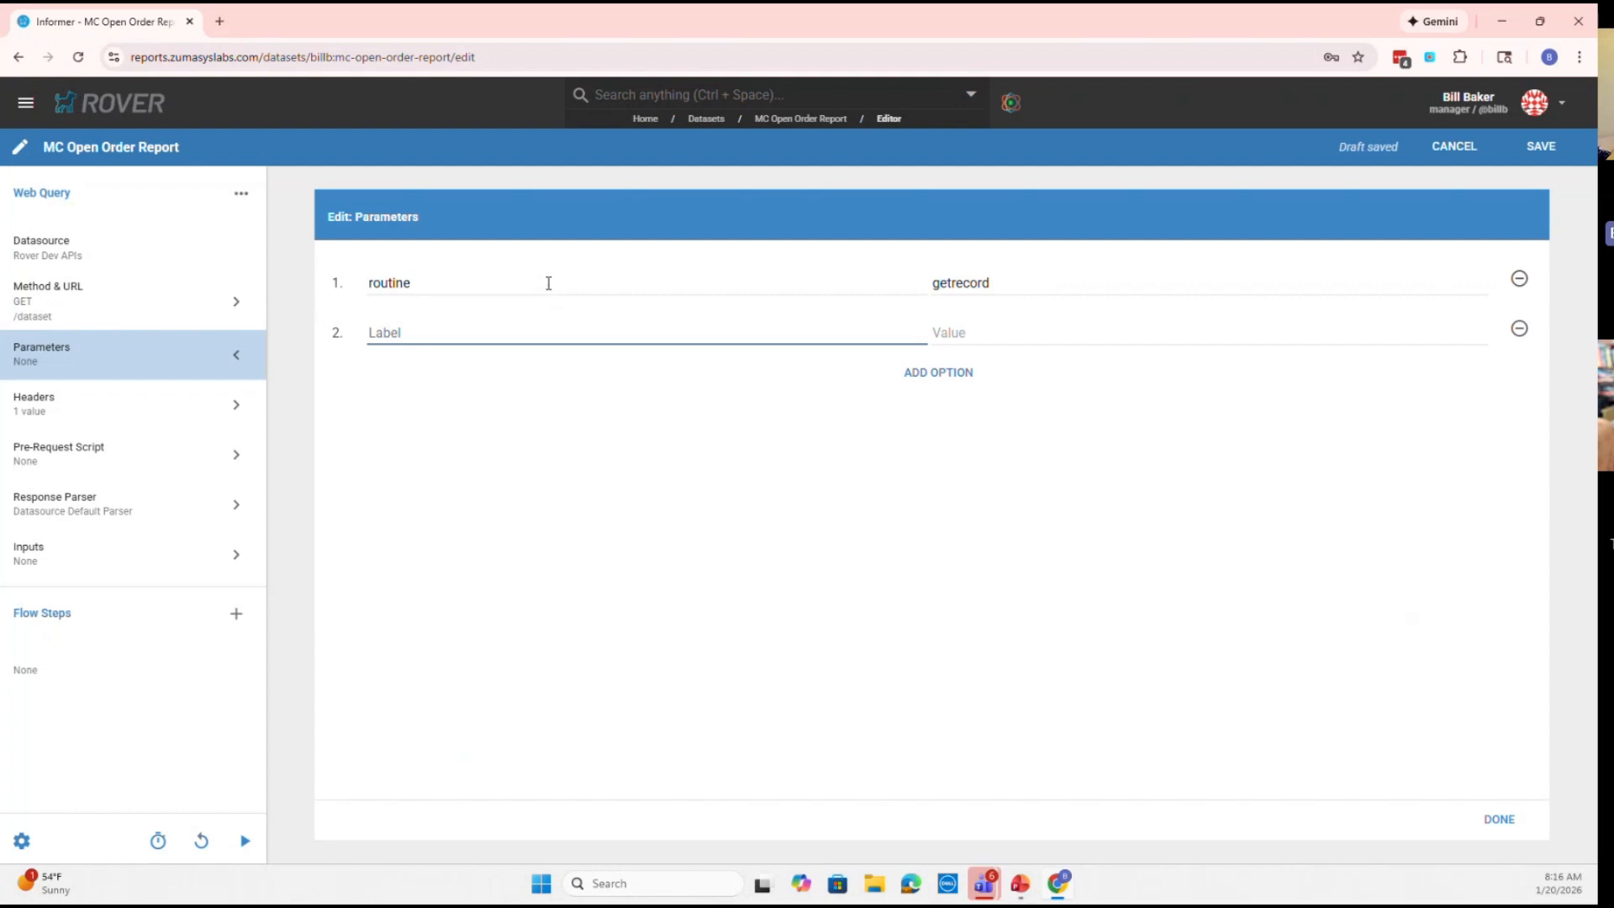
Add a filename parameter with the value SO as the second query parameter
{"action": "type", "text": "filename"}
{"action": "key", "text": "Tab"}
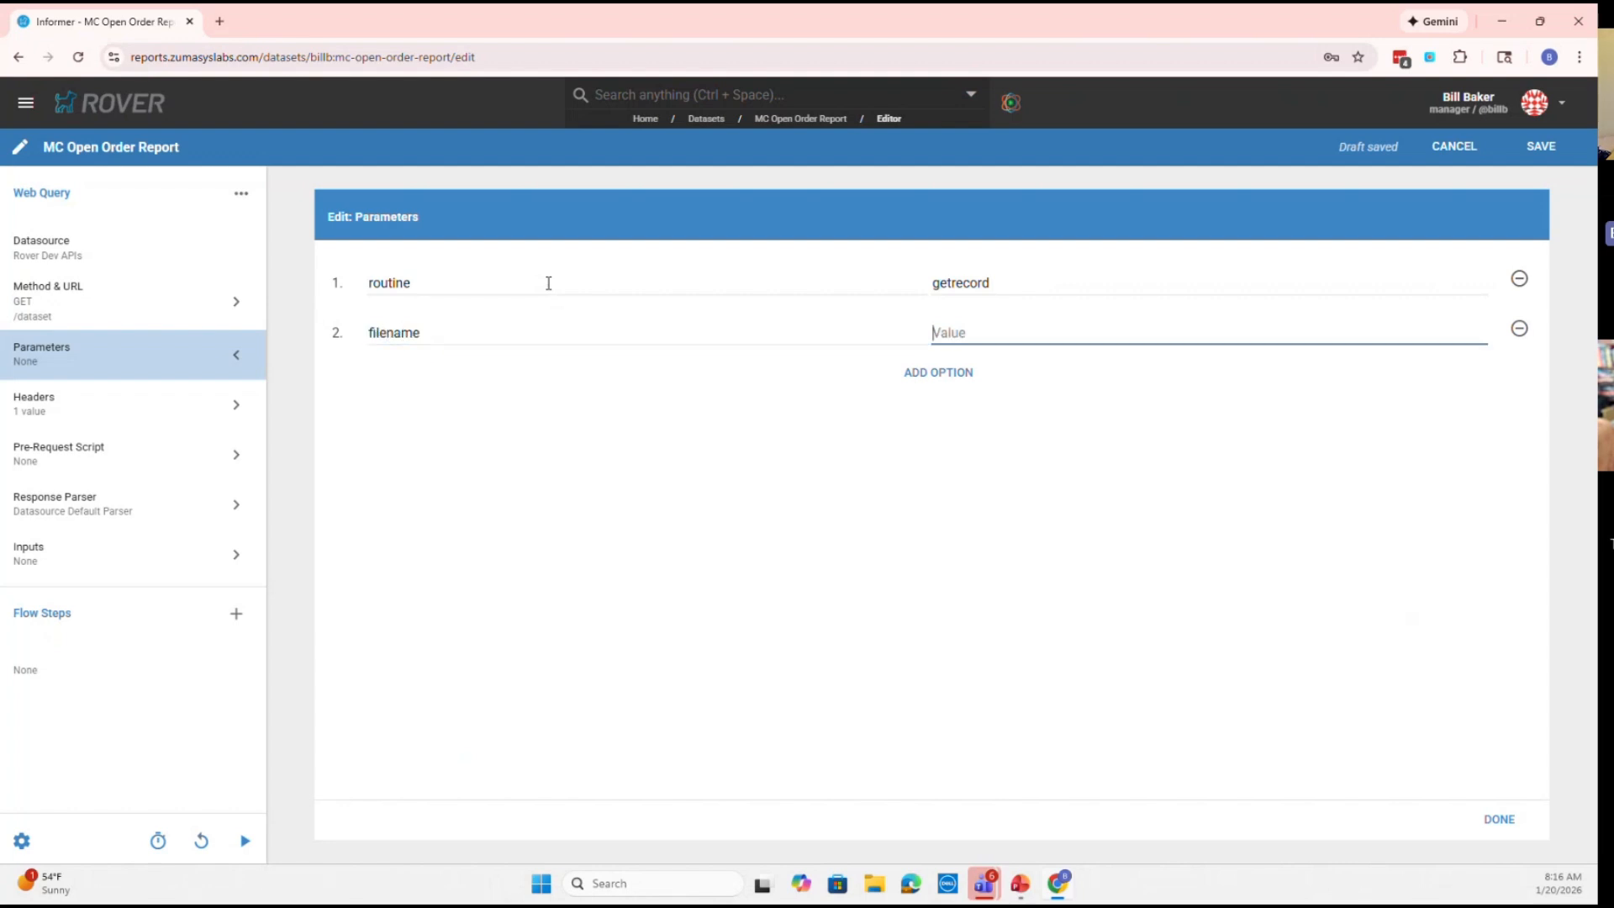
{"action": "type", "text": "SO"}
{"action": "key", "text": "Return"}
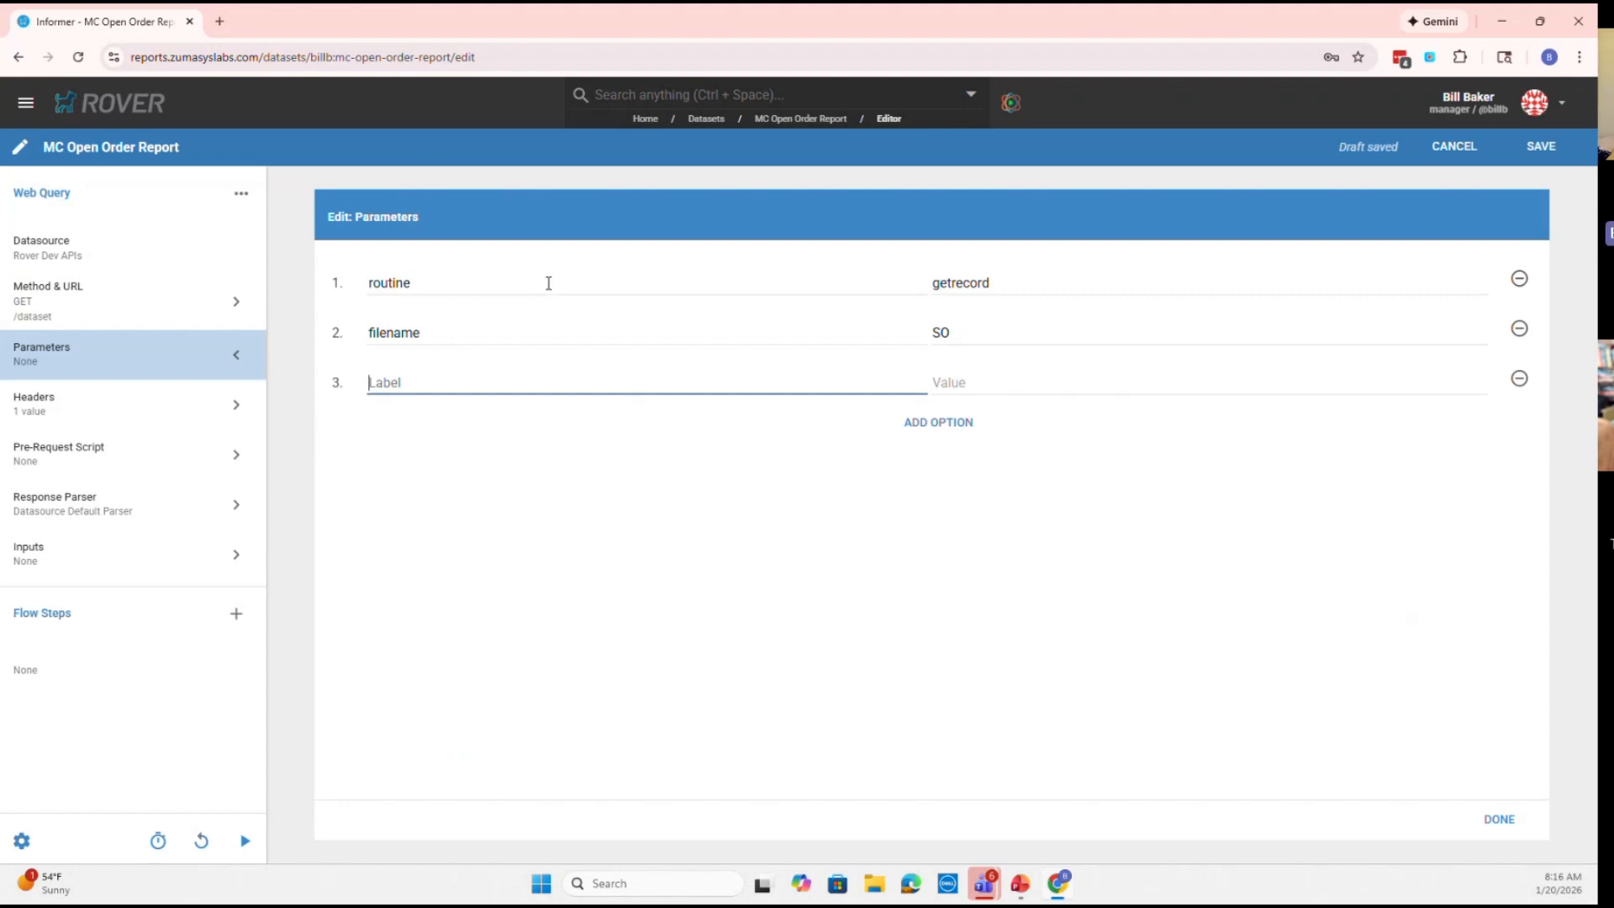
Add a selection parameter with the value select so sample 50 as the third query parameter and apply the parameters
{"action": "type", "text": "slec"}
{"action": "key", "text": "BackSpace"}
{"action": "key", "text": "BackSpace"}
{"action": "key", "text": "BackSpace"}
{"action": "type", "text": "election"}
{"action": "key", "text": "Tab"}
{"action": "type", "text": "selc"}
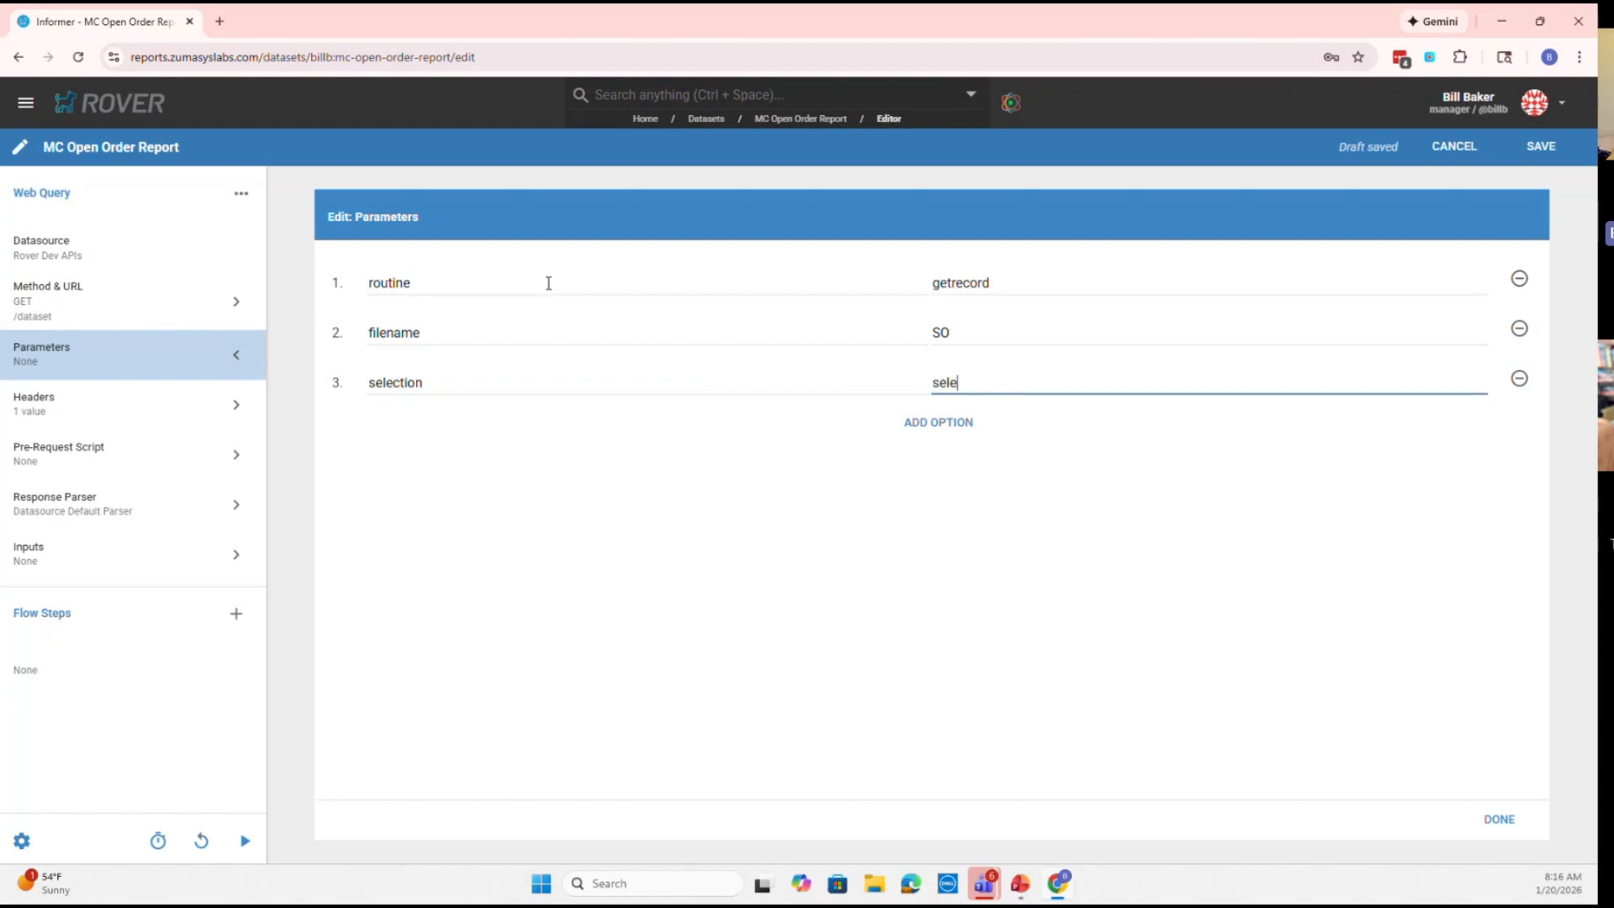
{"action": "type", "text": "ctt so"}
{"action": "key", "text": "BackSpace"}
{"action": "key", "text": "BackSpace"}
{"action": "key", "text": "BackSpace"}
{"action": "key", "text": "BackSpace"}
{"action": "type", "text": "sd"}
{"action": "key", "text": "BackSpace"}
{"action": "key", "text": "BackSpace"}
{"action": "type", "text": "so sample 50"}
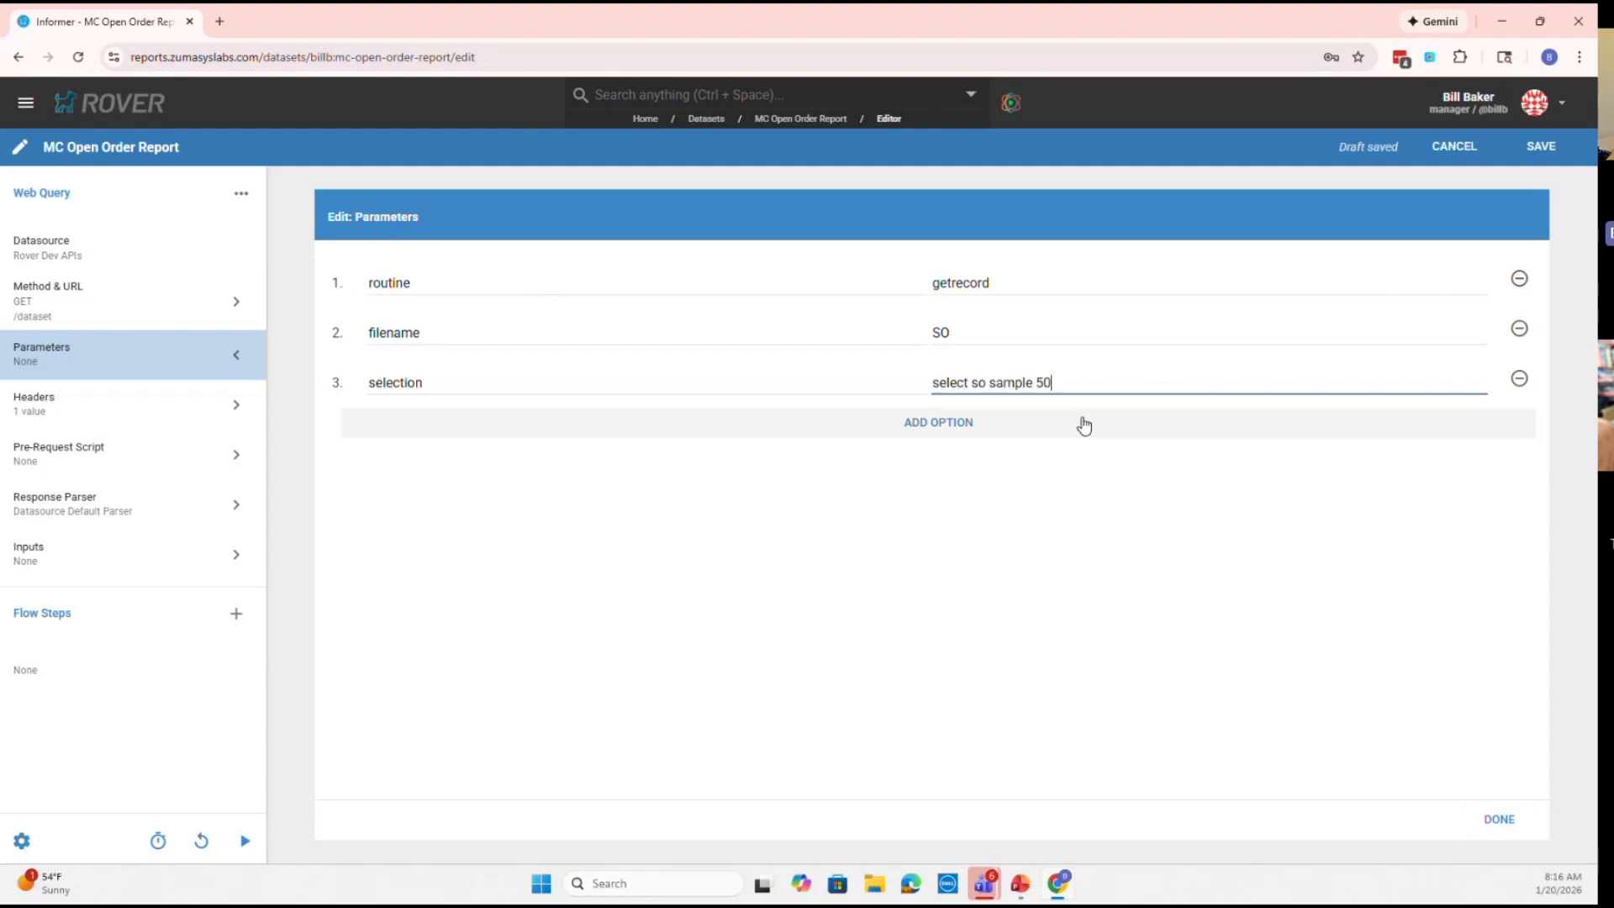
{"action": "left_click", "coordinate": [1500, 820]}
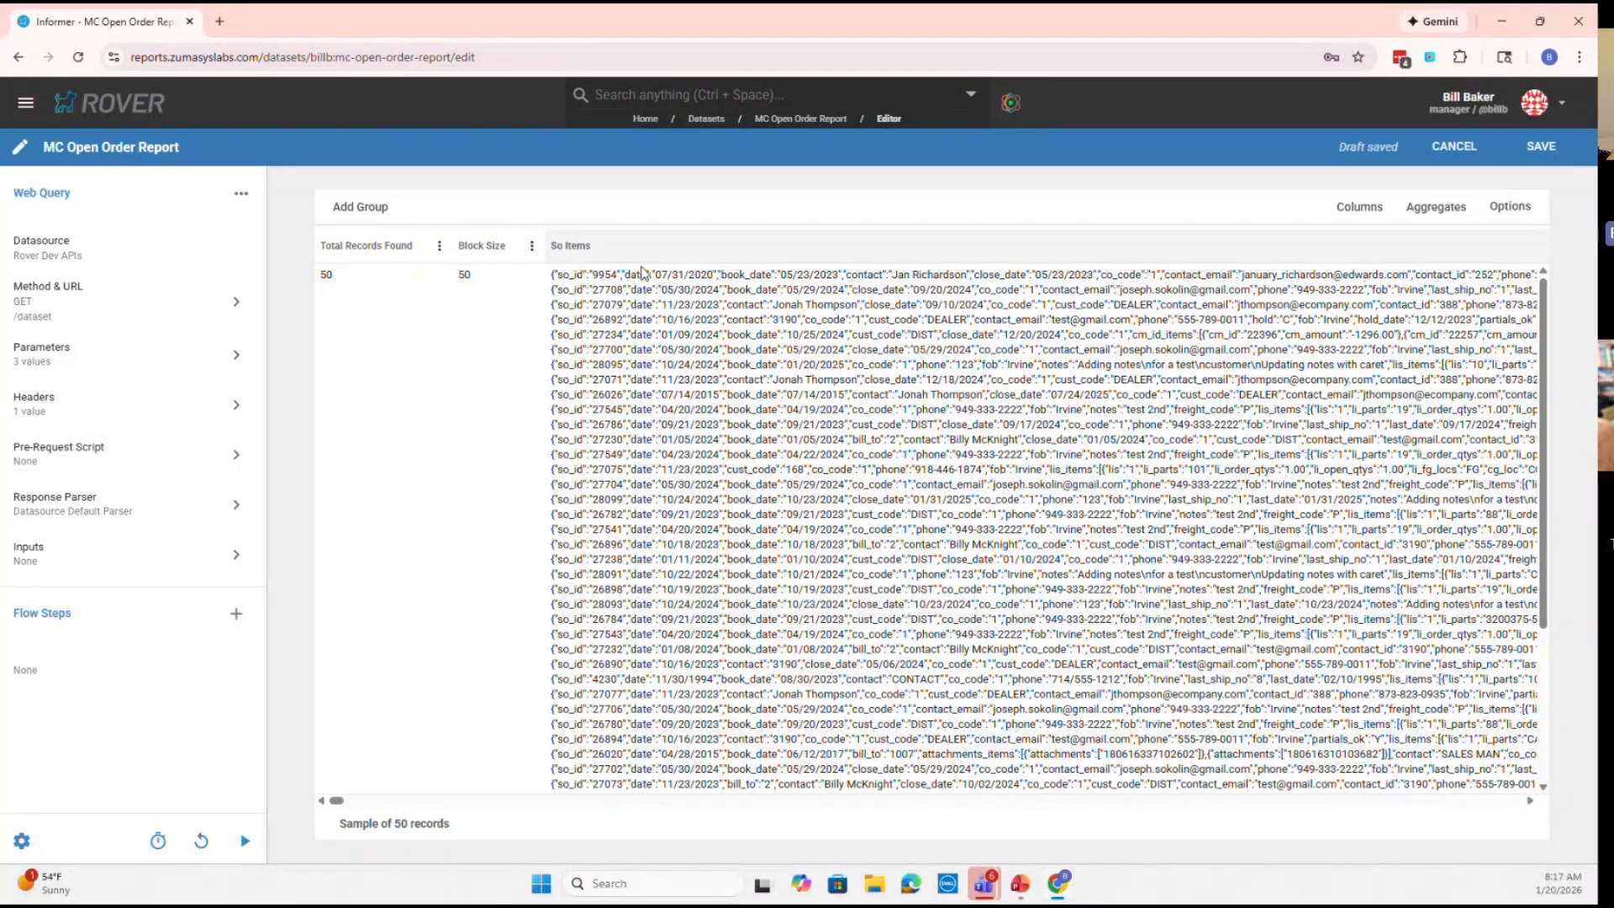
Examine the returned sample data and view the full contents of the So Items array
{"action": "scroll", "coordinate": [714, 414], "scroll_direction": "down", "scroll_amount": 3}
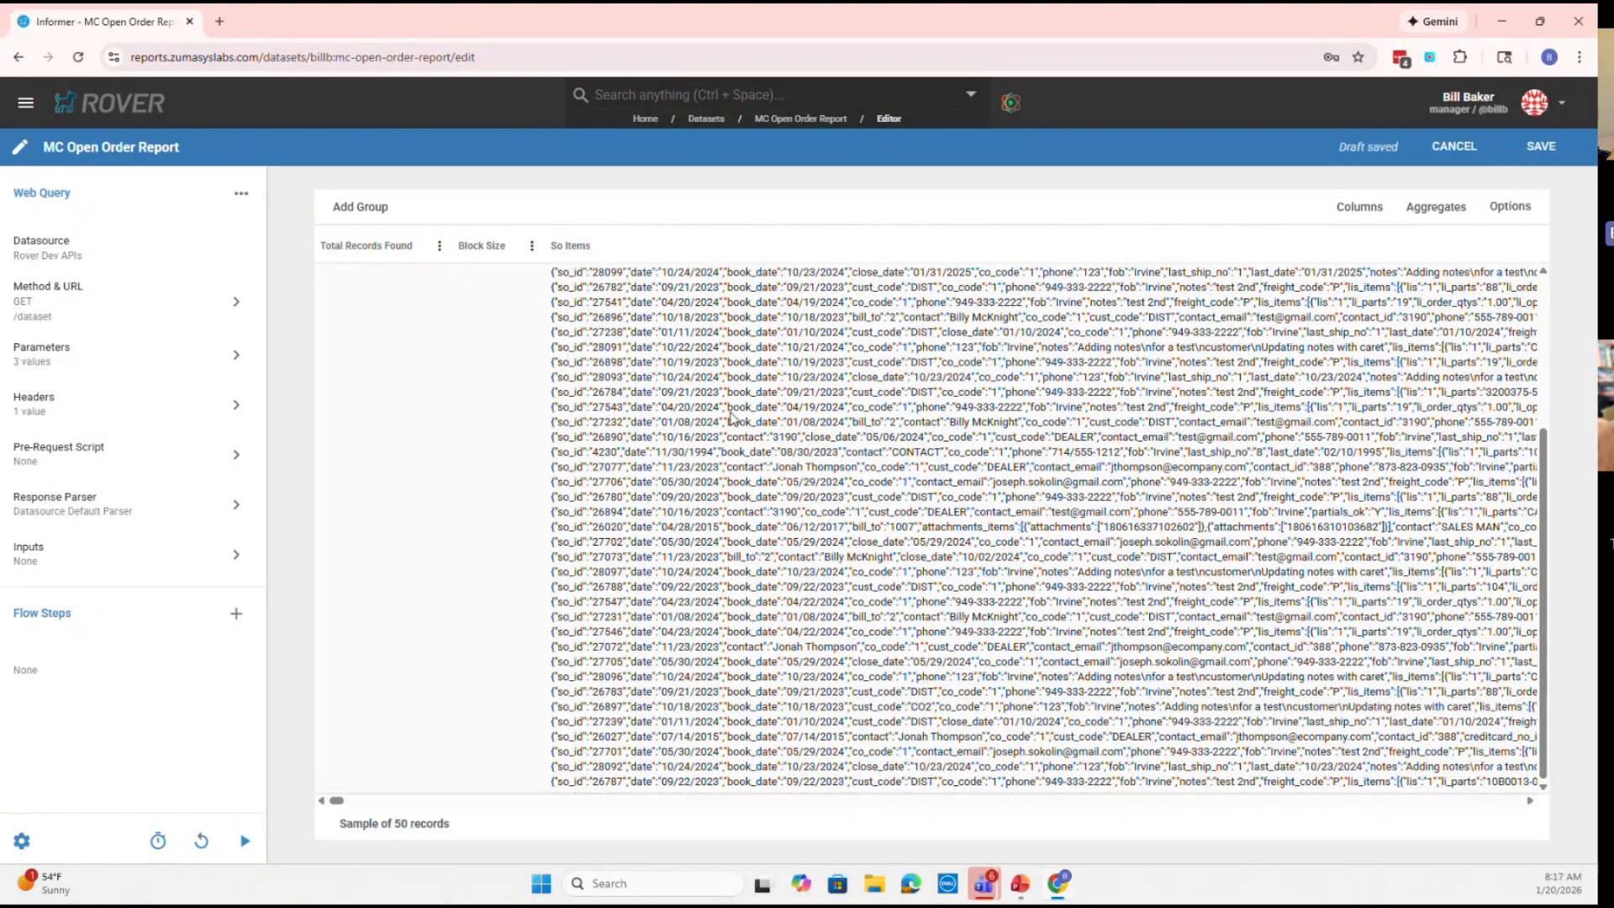
{"action": "scroll", "coordinate": [730, 412], "scroll_direction": "up", "scroll_amount": 3}
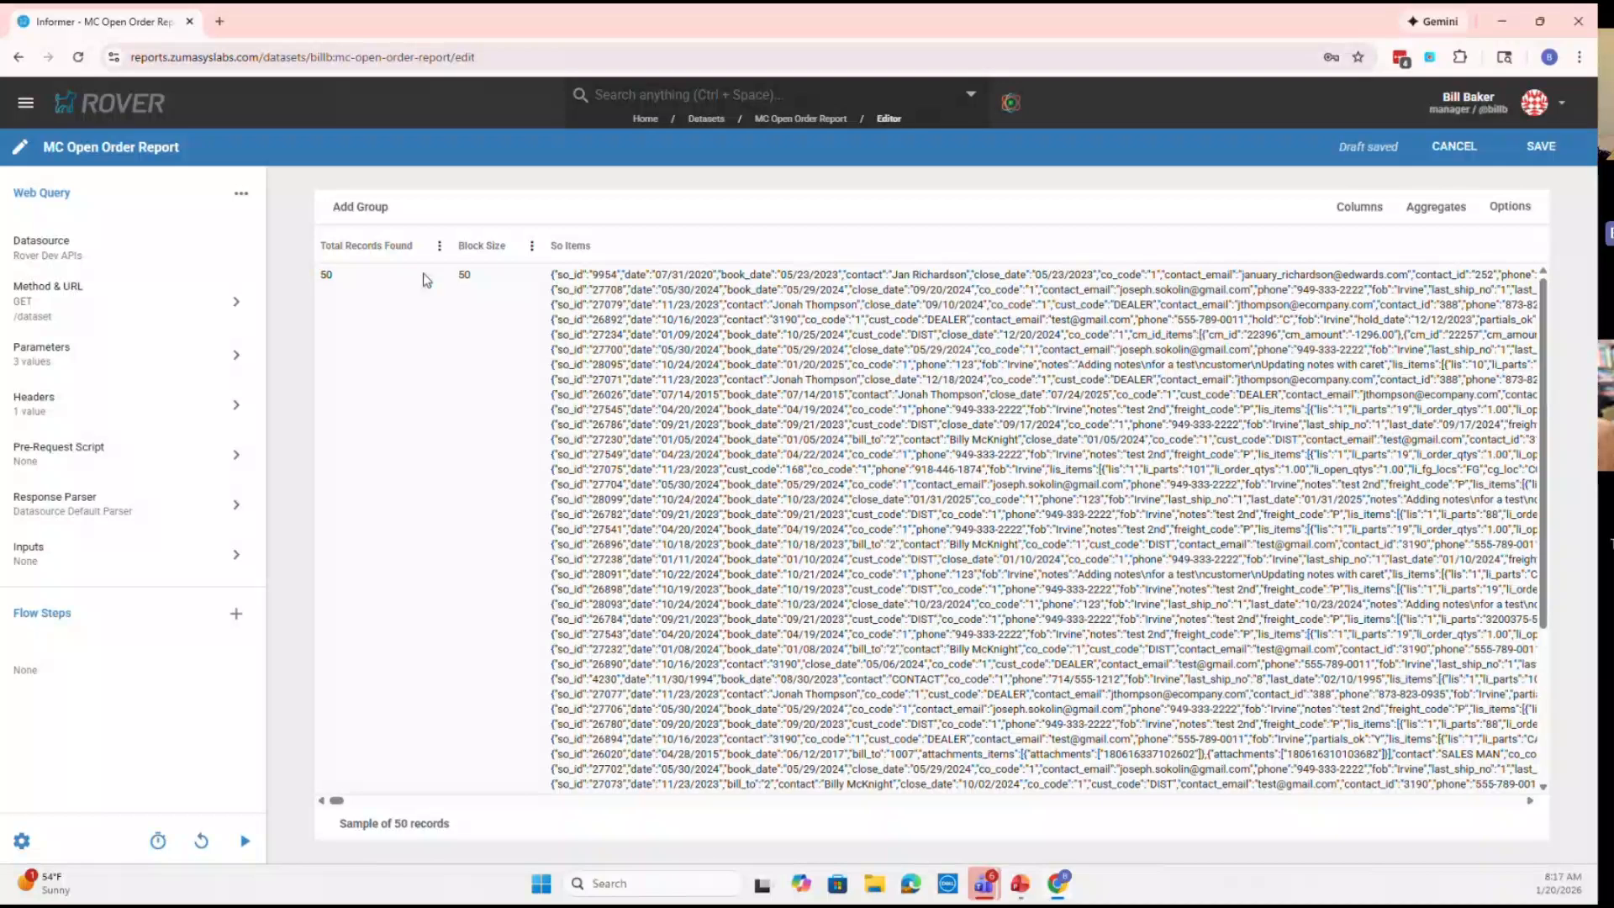
{"action": "left_click", "coordinate": [347, 269]}
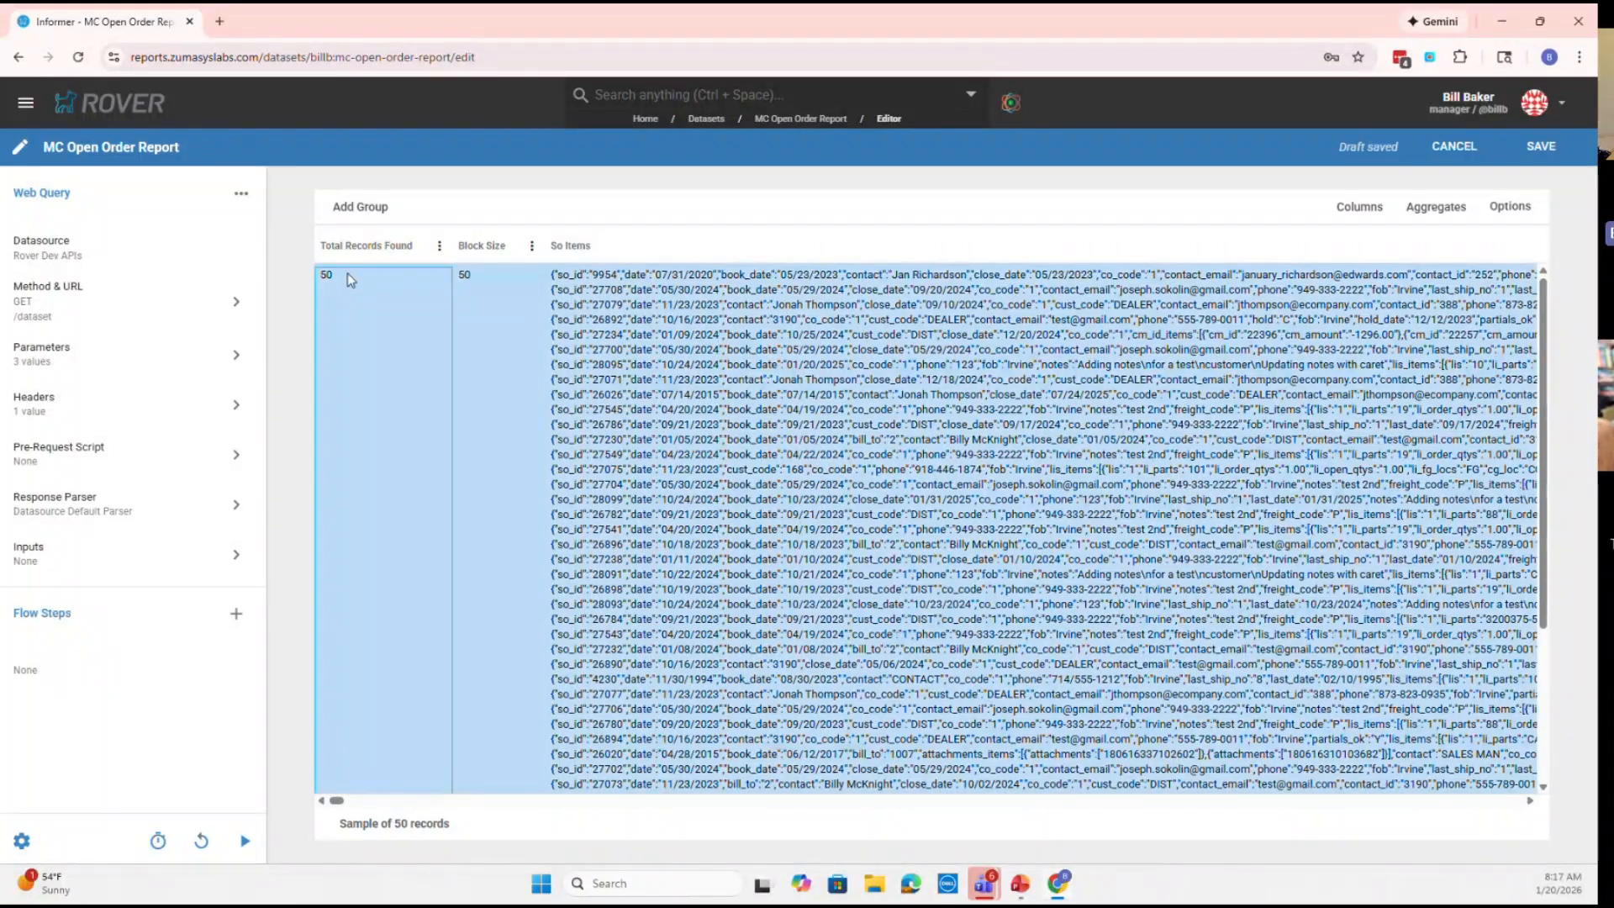
{"action": "left_click", "coordinate": [704, 284]}
{"action": "double_click", "coordinate": [705, 284]}
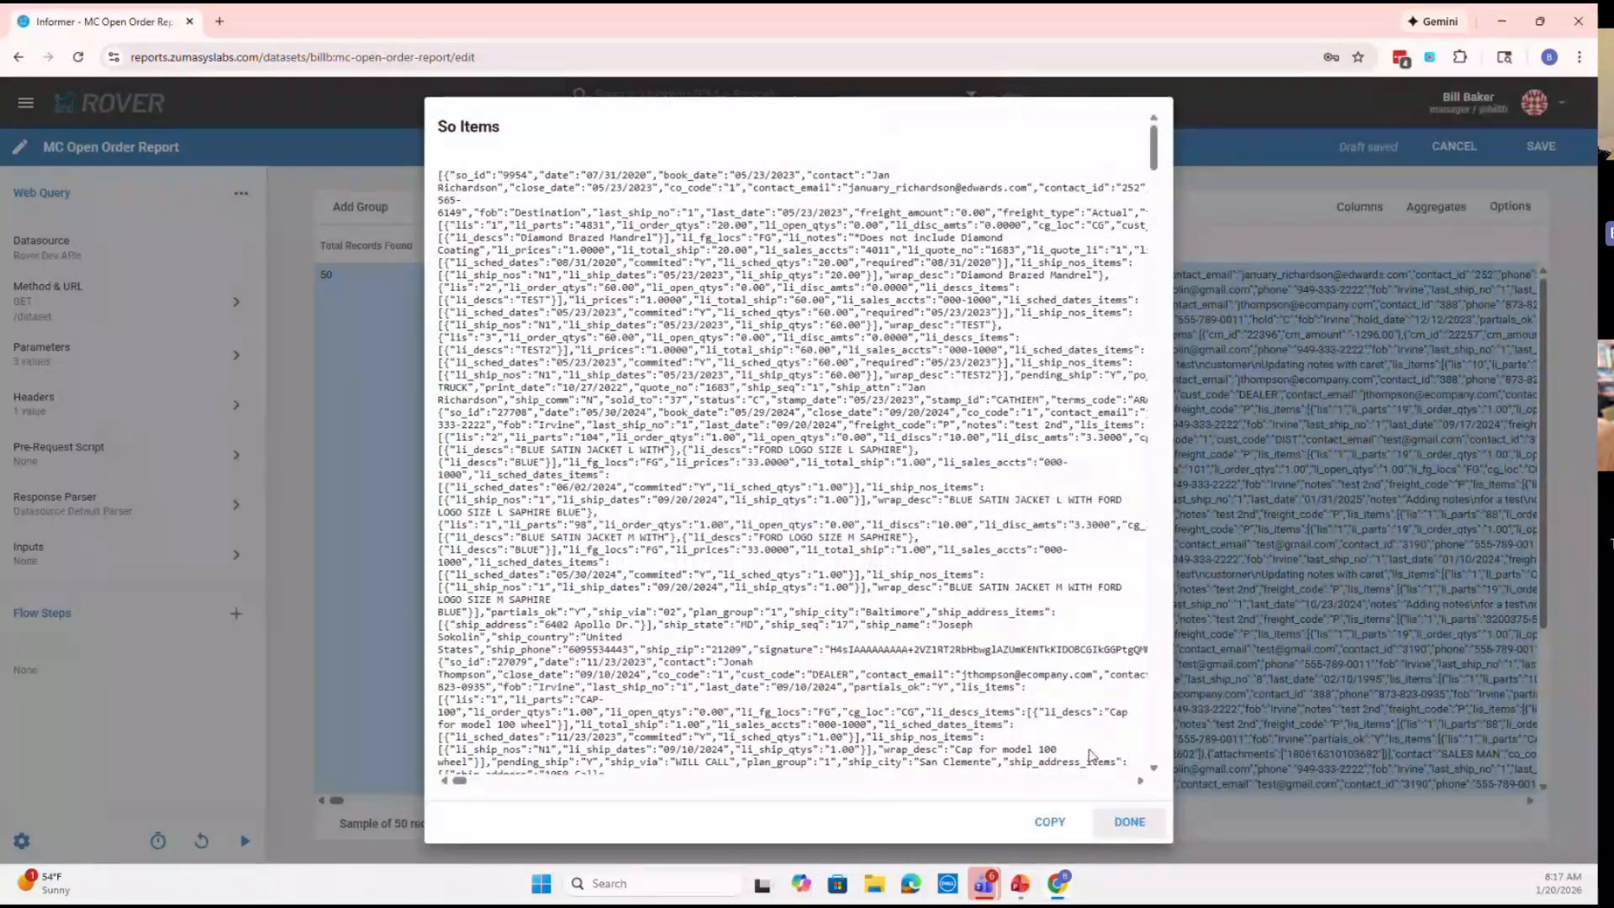
{"action": "left_click", "coordinate": [1128, 827]}
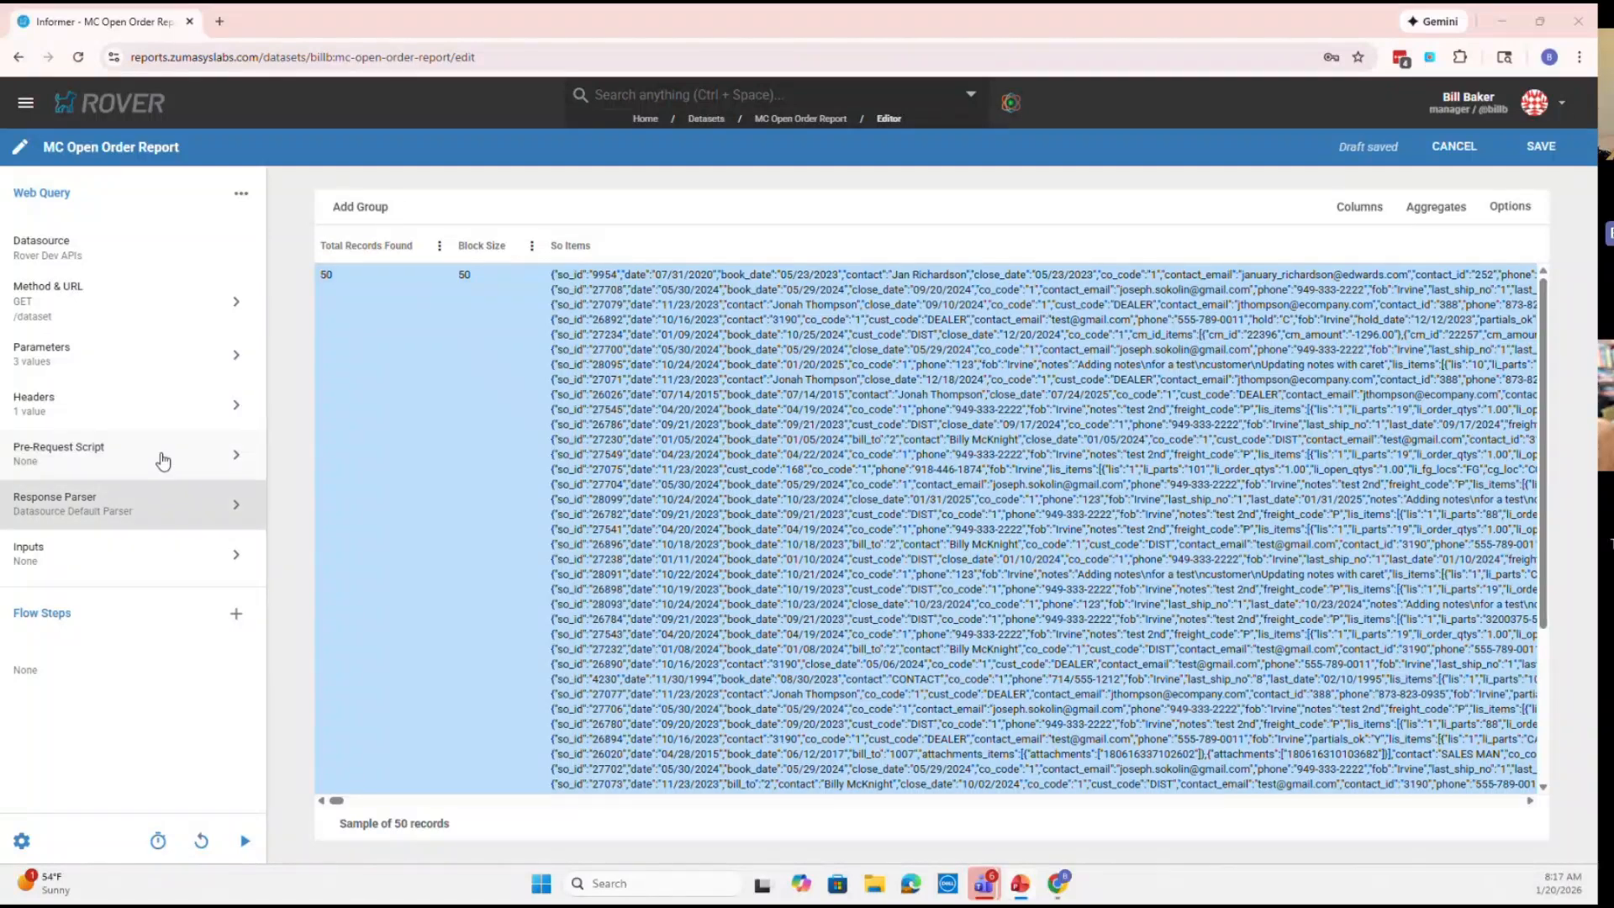
Set the response parser type to Custom Script and insert a script that loops through response.data.xx_items and pushes each record when the array is not empty
{"action": "left_click", "coordinate": [151, 506]}
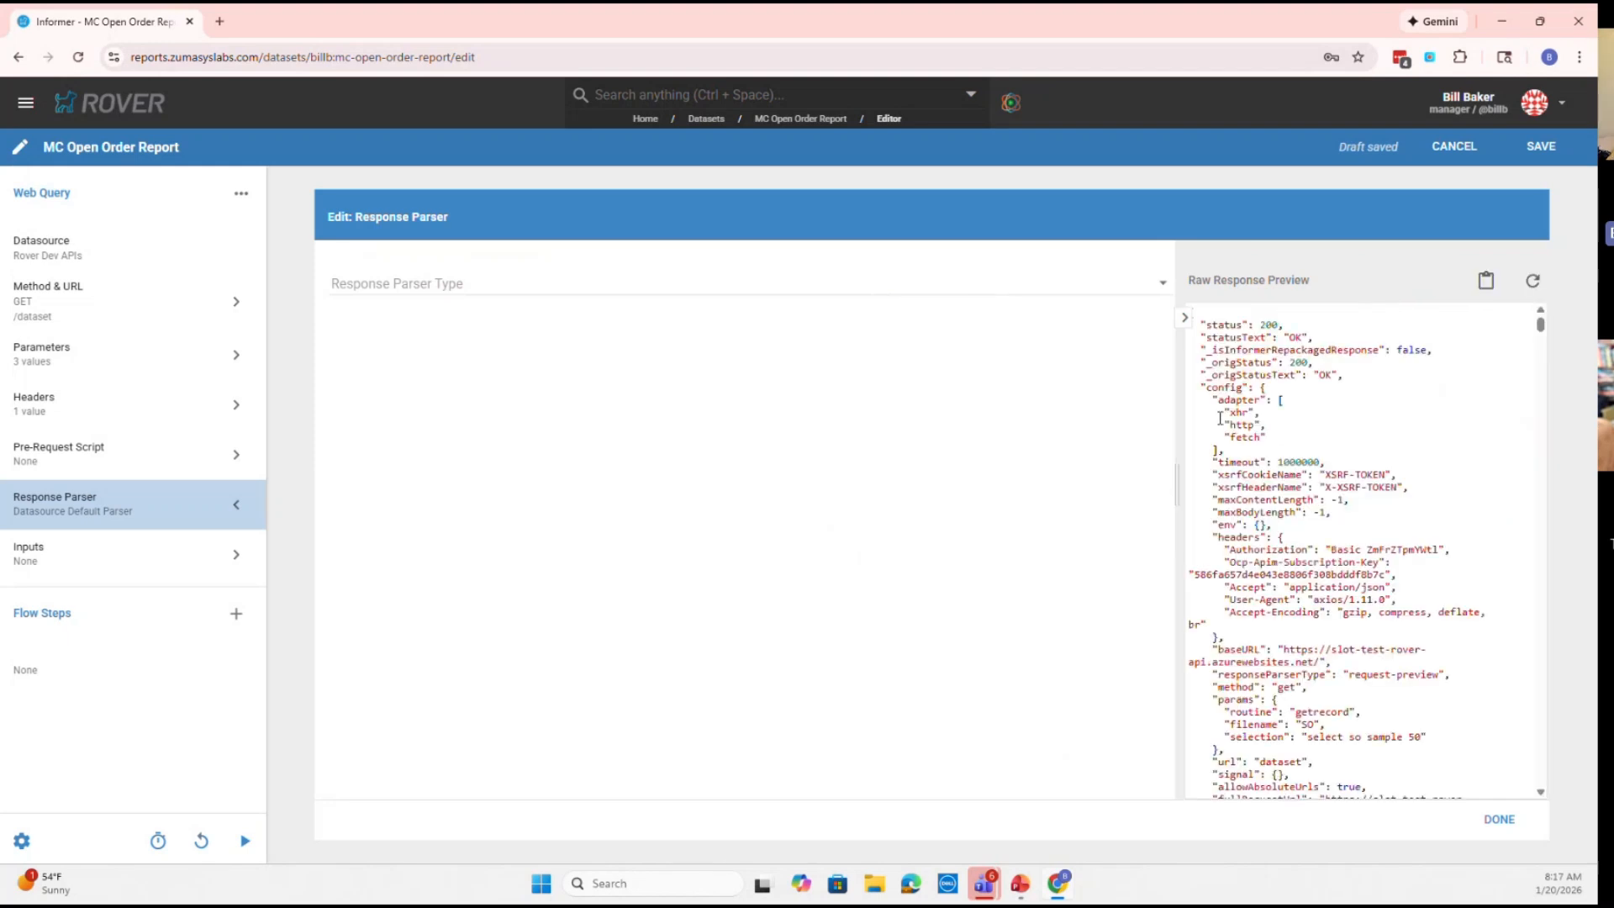
{"action": "left_click", "coordinate": [1147, 290]}
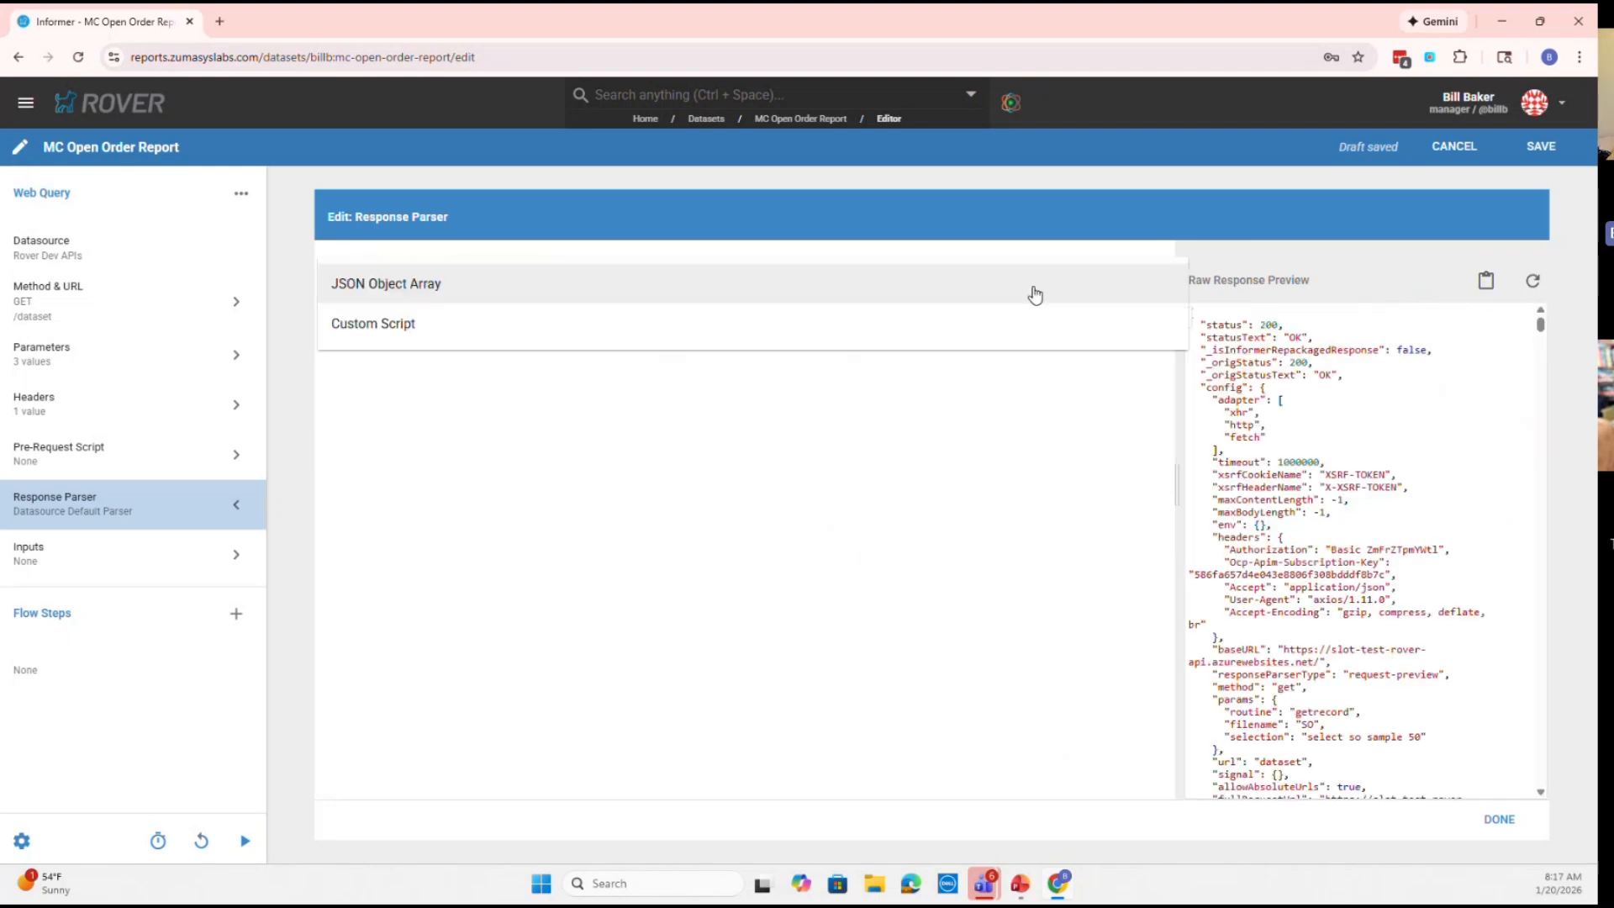
{"action": "left_click", "coordinate": [747, 327]}
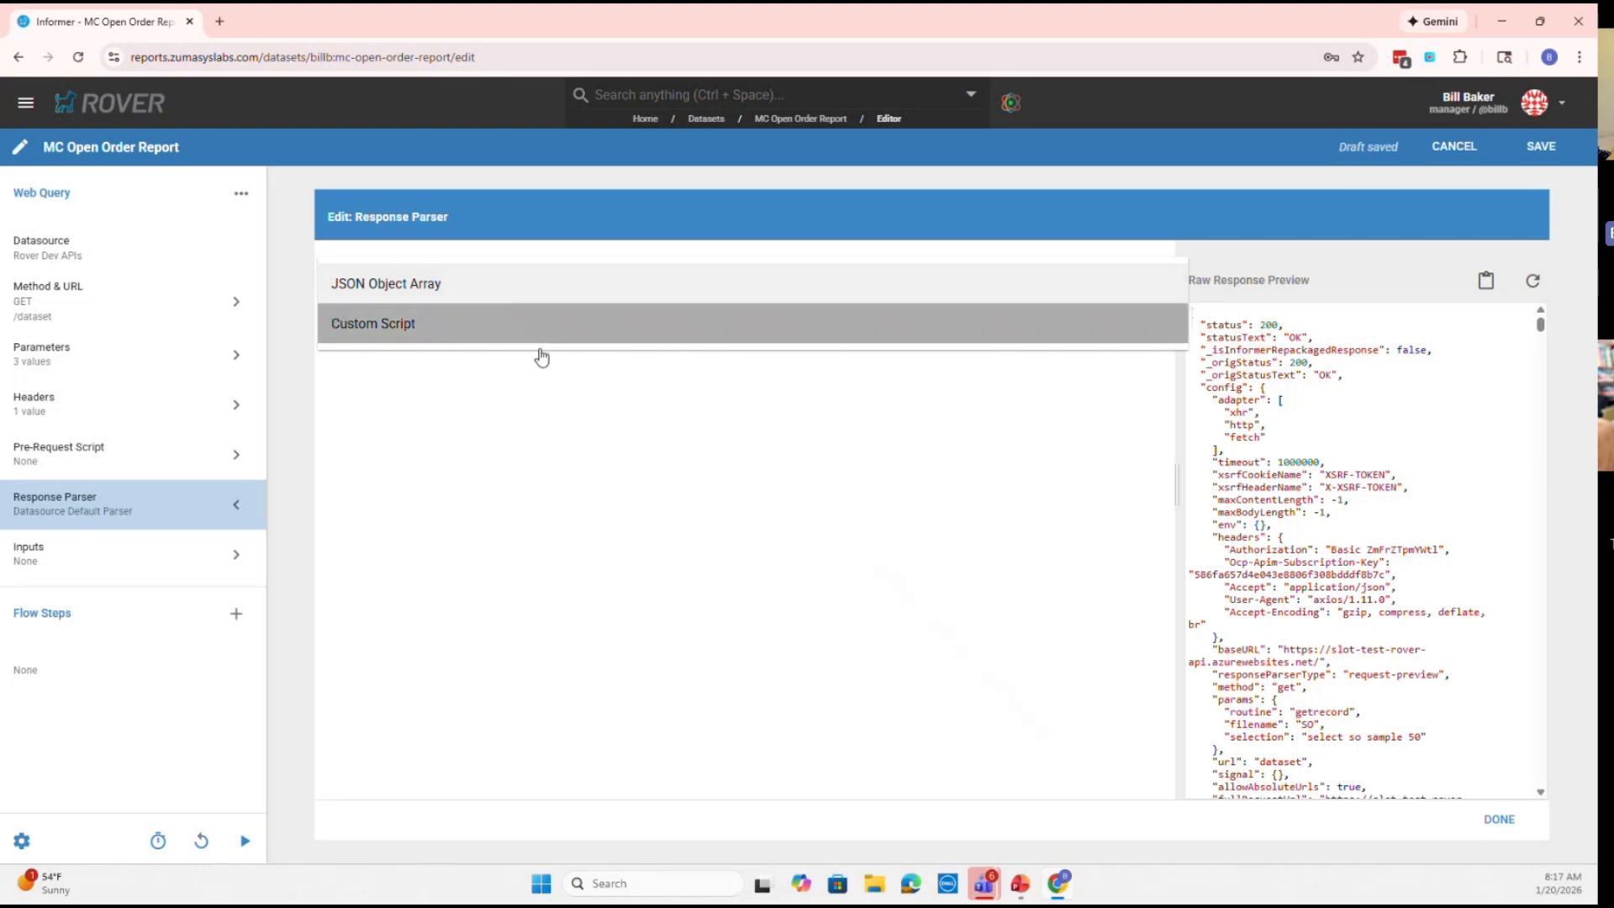
{"action": "left_click", "coordinate": [435, 326]}
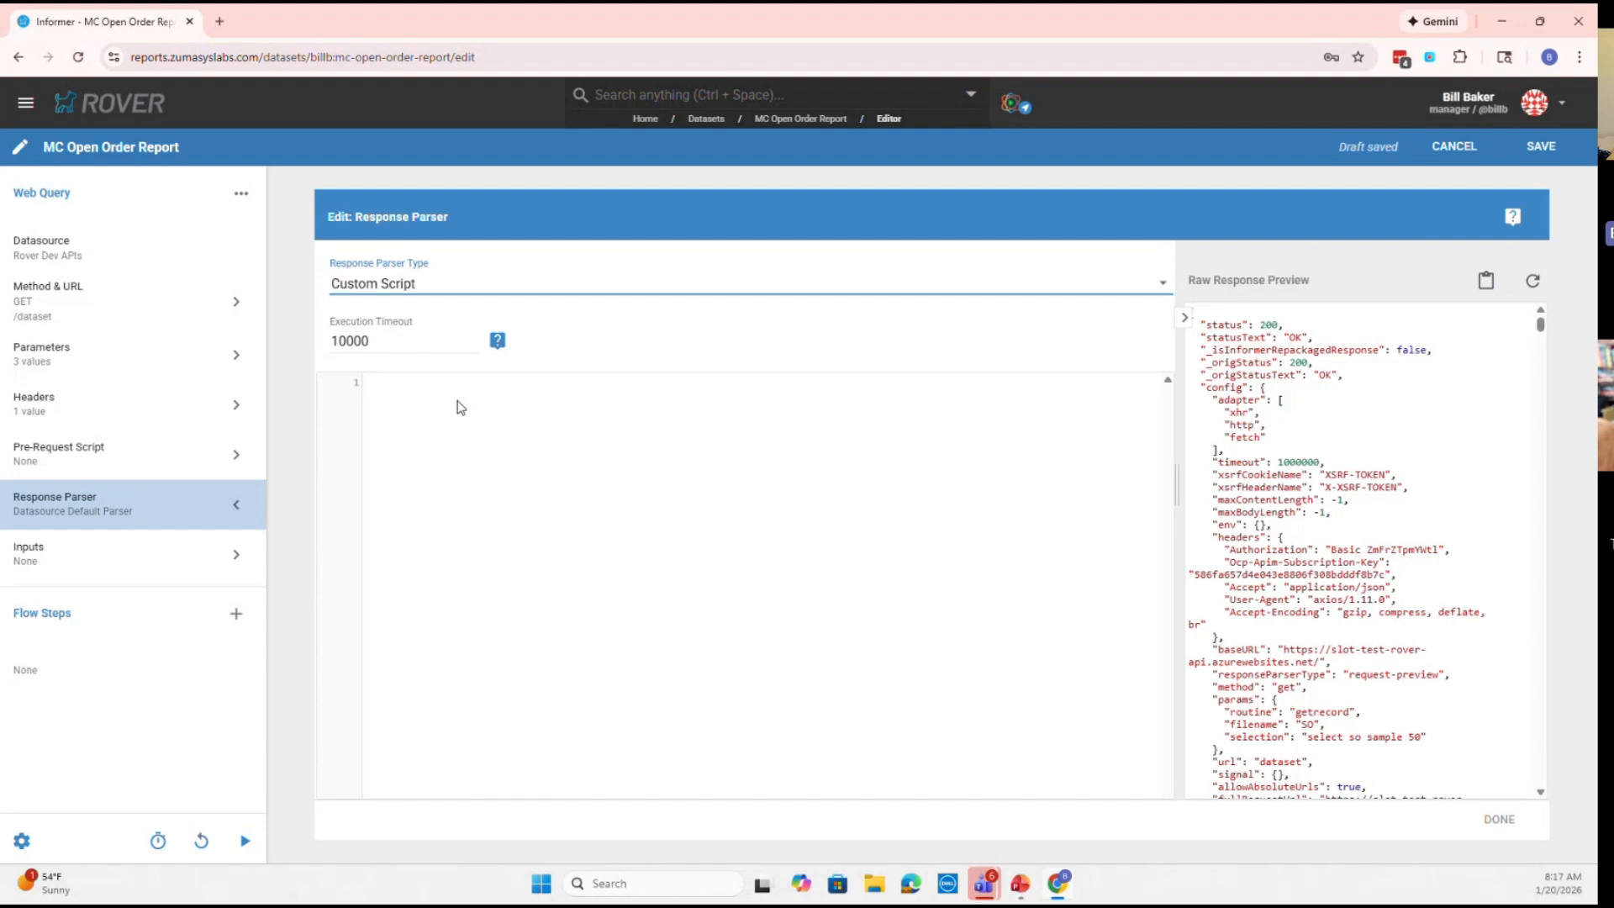
{"action": "left_click", "coordinate": [471, 403]}
{"action": "type", "text": "var arr = response.data.xx_items; if(arr.length != 0){ arr.forEach(record => { push(record); }); }"}
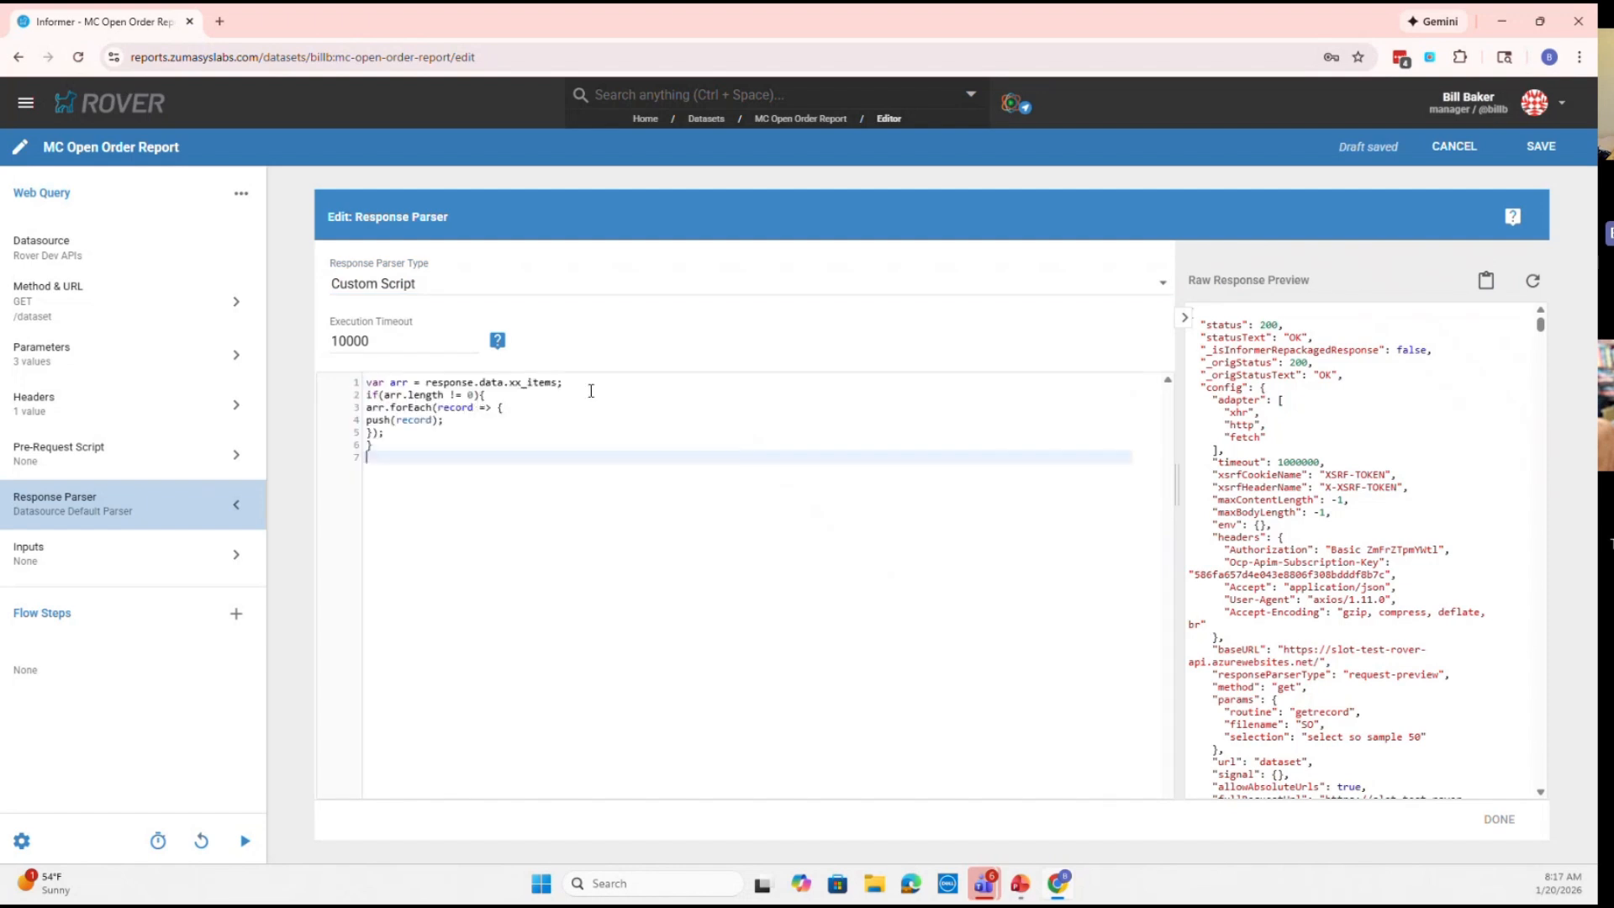
Replace the xx placeholder in the parser script with so so that it reads response.data.so_items, and apply the parser
{"action": "left_click", "coordinate": [526, 384]}
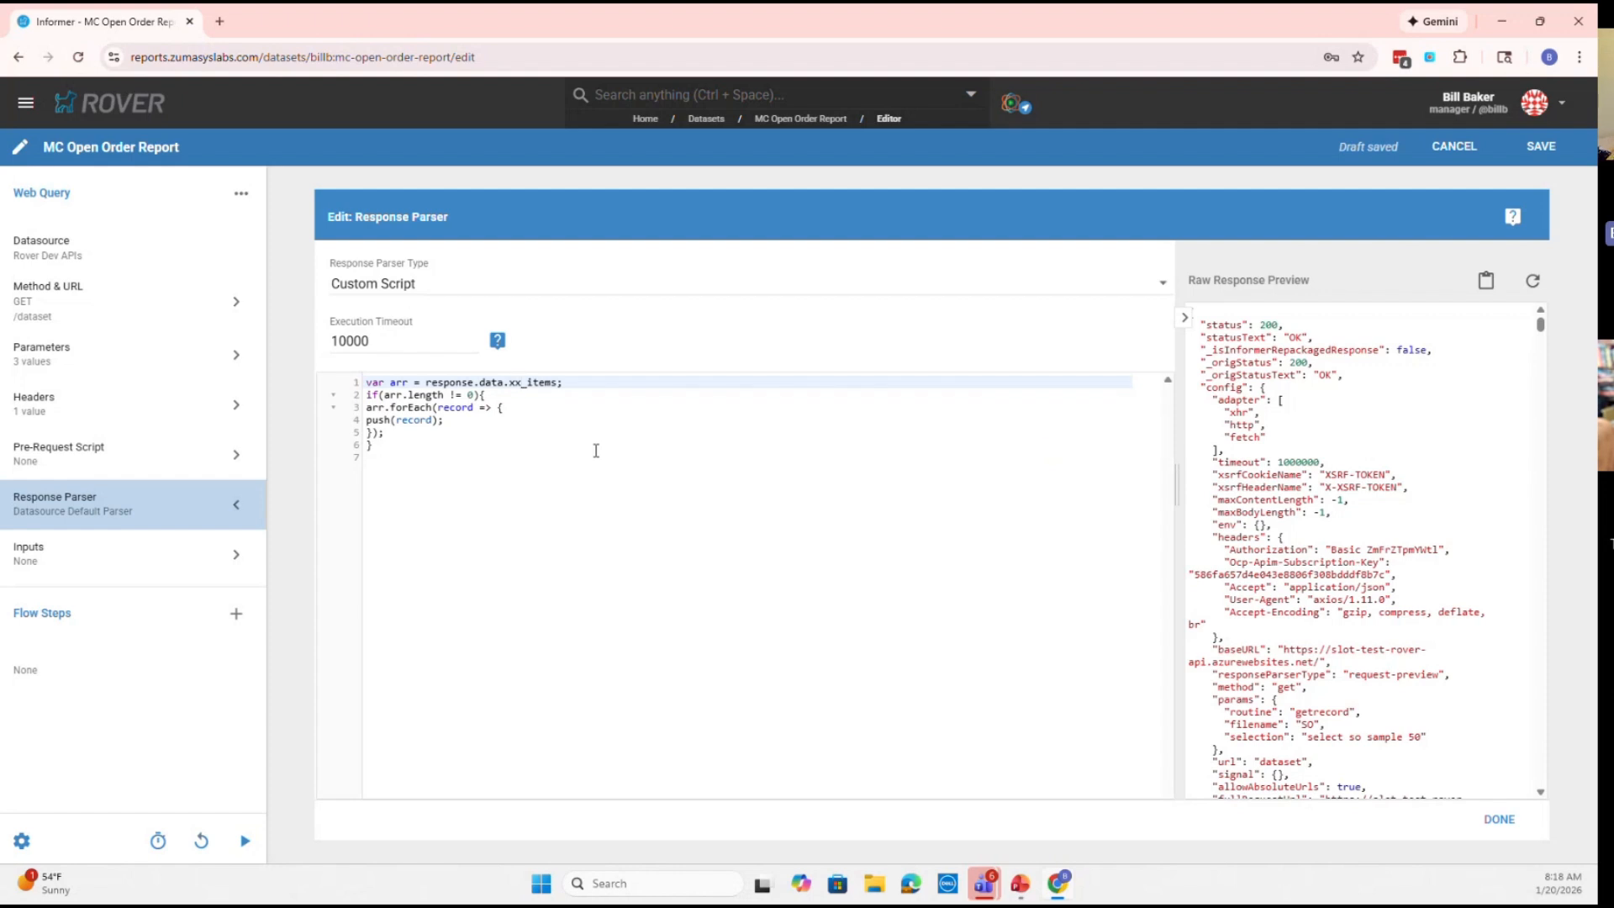
{"action": "key", "text": "BackSpace"}
{"action": "key", "text": "BackSpace"}
{"action": "type", "text": "so"}
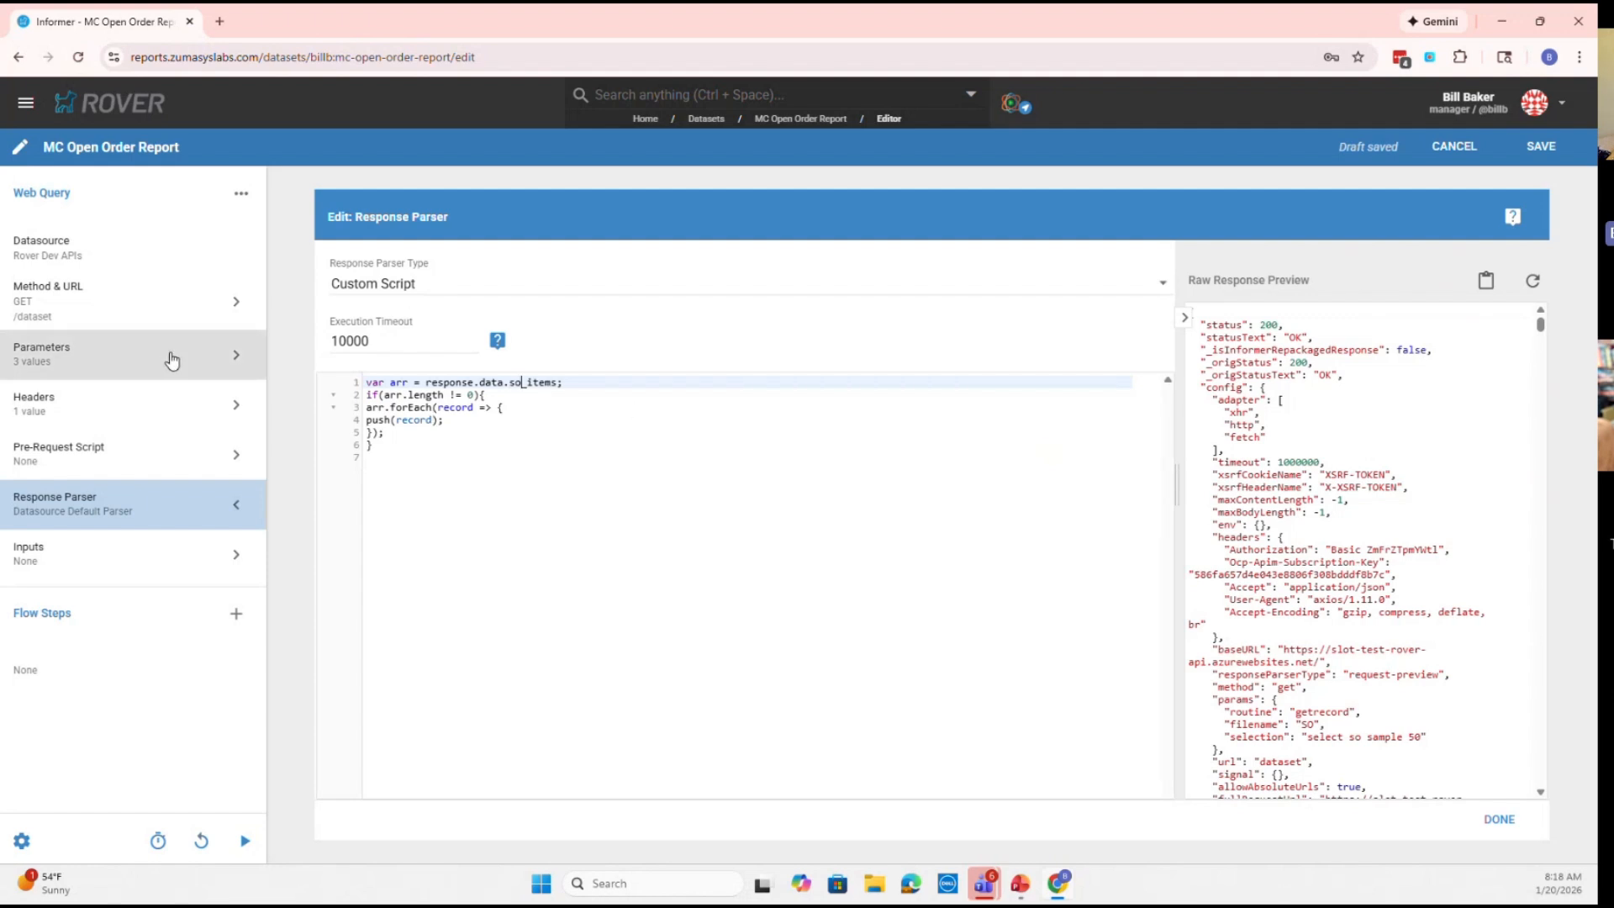
{"action": "left_click", "coordinate": [1502, 819]}
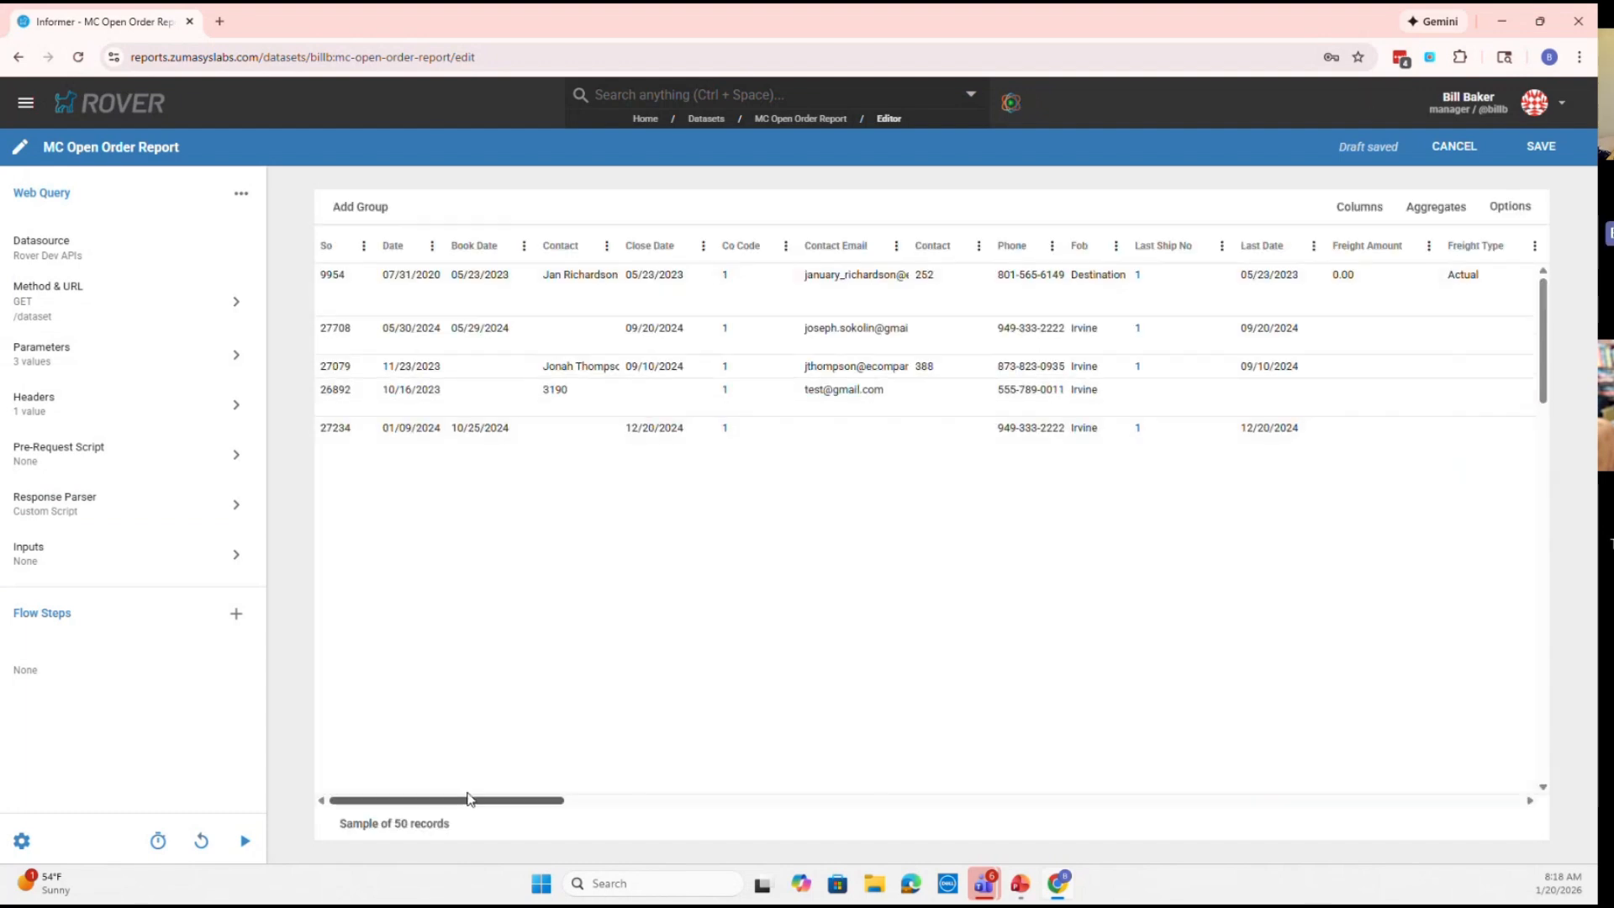
Examine the parsed sales order columns, widen the Lis Items column and view the first order's full line item contents
{"action": "mouse_move", "coordinate": [471, 804]}
{"action": "left_mouse_down"}
{"action": "mouse_move", "coordinate": [653, 804]}
{"action": "mouse_move", "coordinate": [467, 804]}
{"action": "left_mouse_up"}
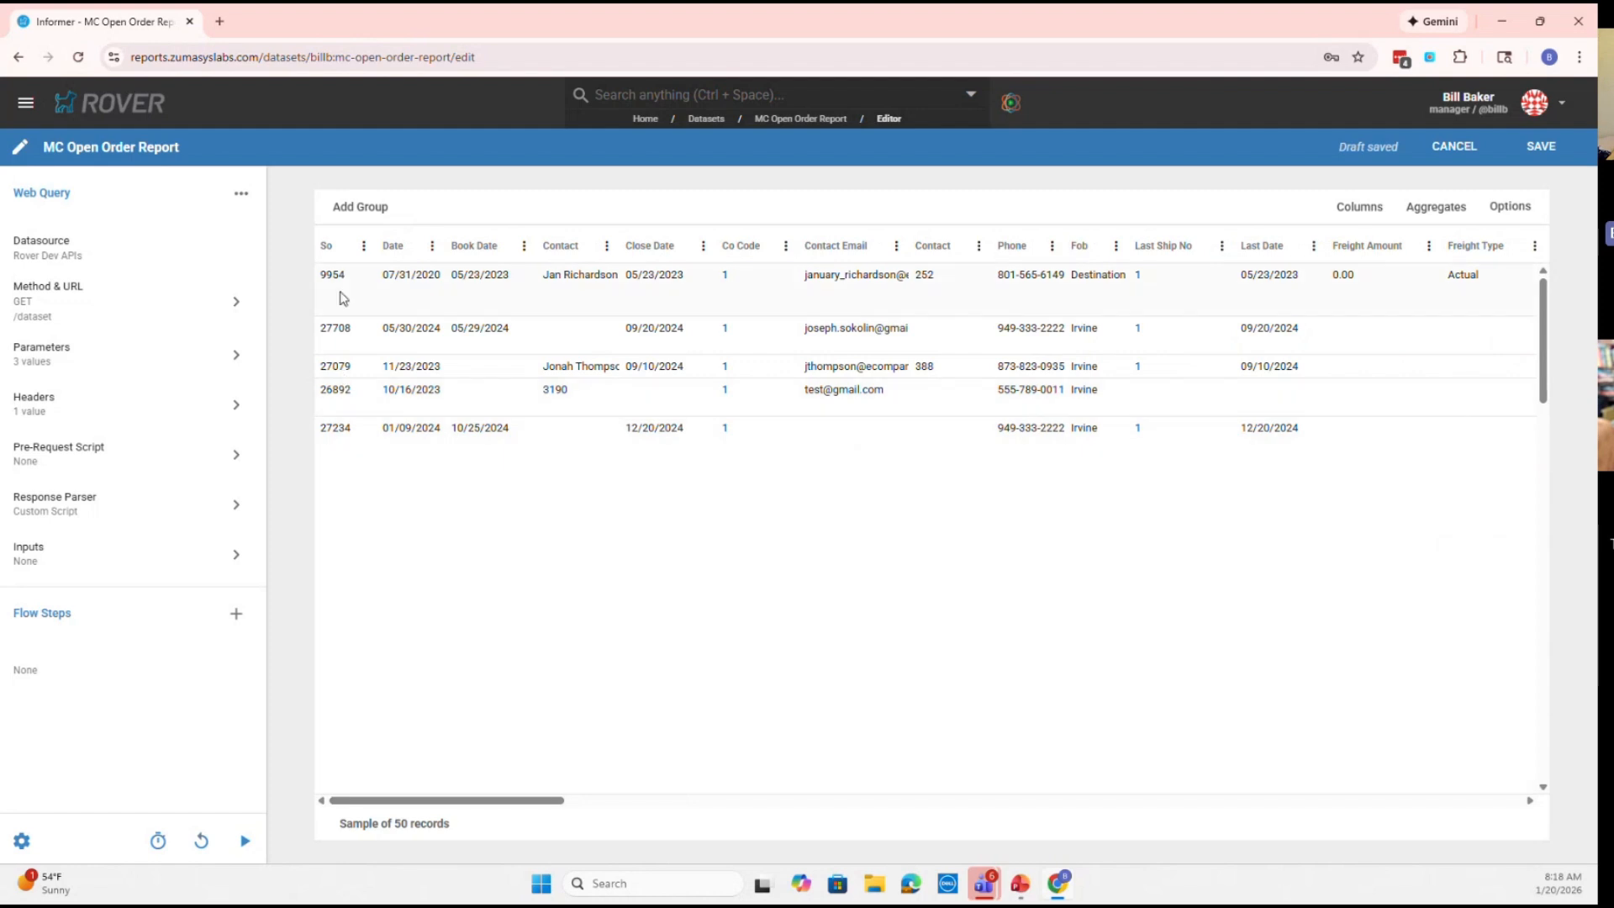
{"action": "mouse_move", "coordinate": [458, 800]}
{"action": "left_mouse_down"}
{"action": "mouse_move", "coordinate": [473, 801]}
{"action": "mouse_move", "coordinate": [448, 796]}
{"action": "left_mouse_up"}
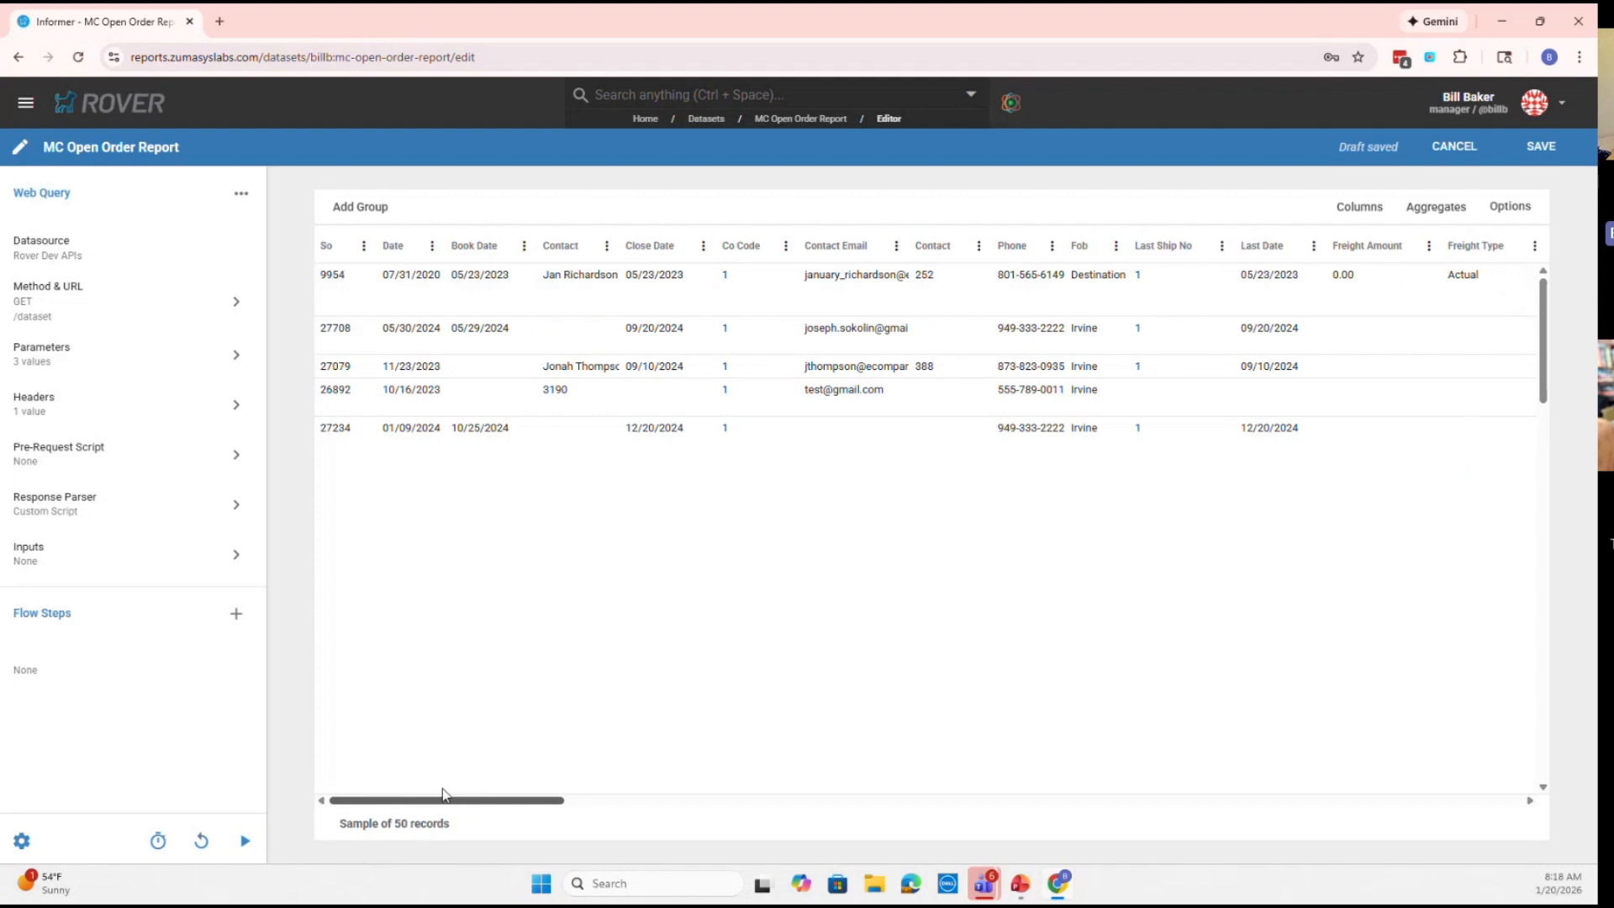
{"action": "left_click_drag", "start_coordinate": [454, 790], "coordinate": [622, 790]}
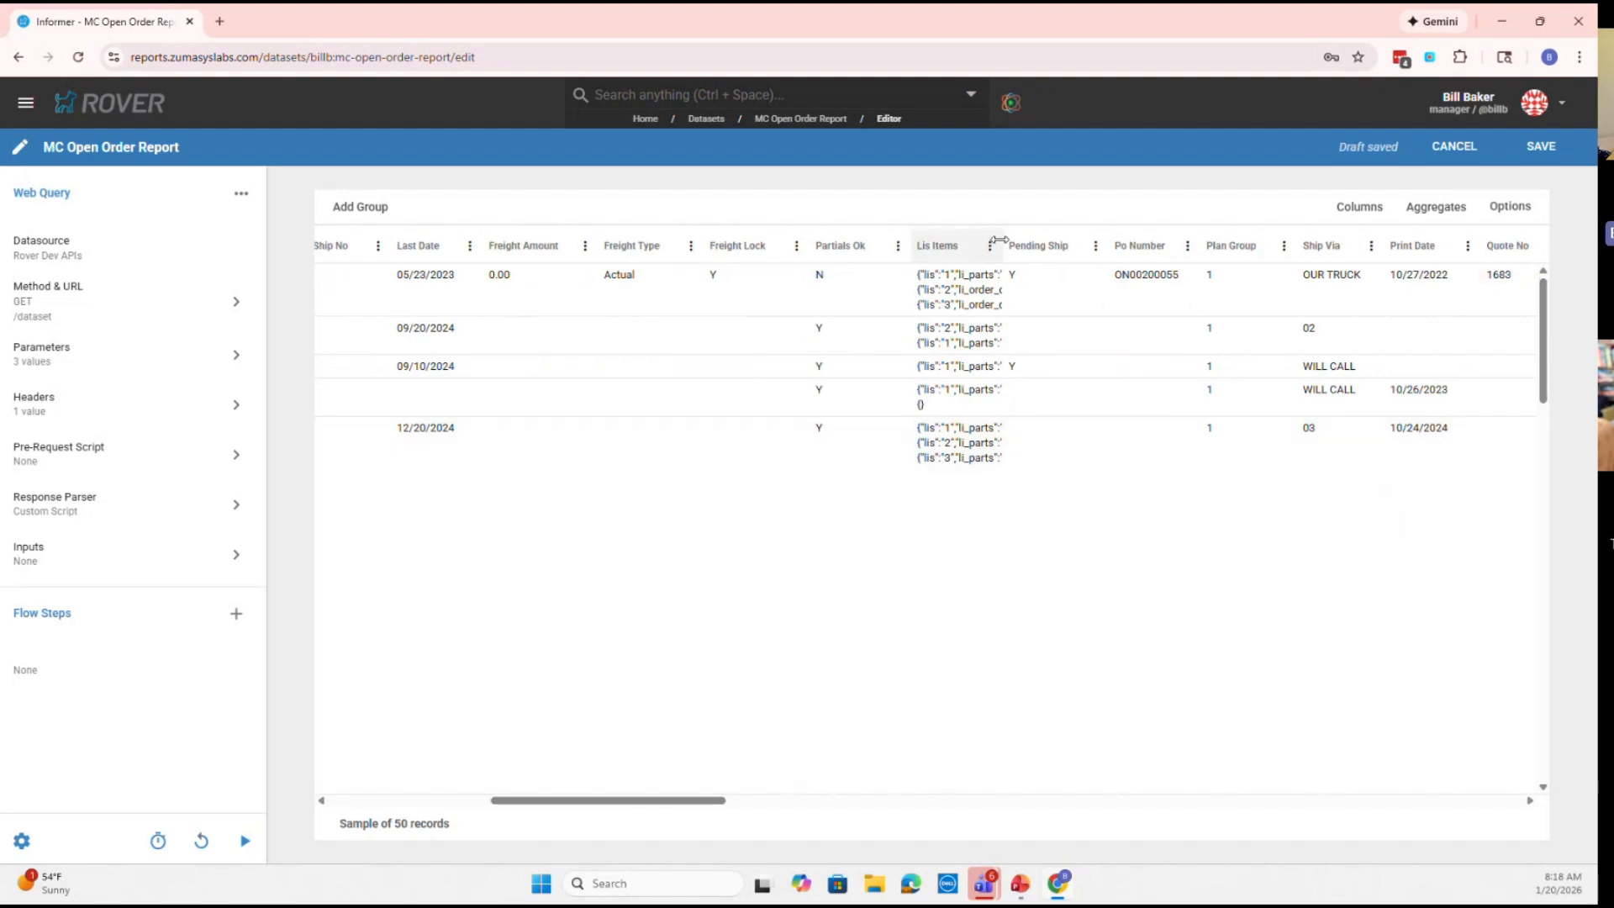
{"action": "left_click_drag", "start_coordinate": [999, 244], "coordinate": [1427, 240]}
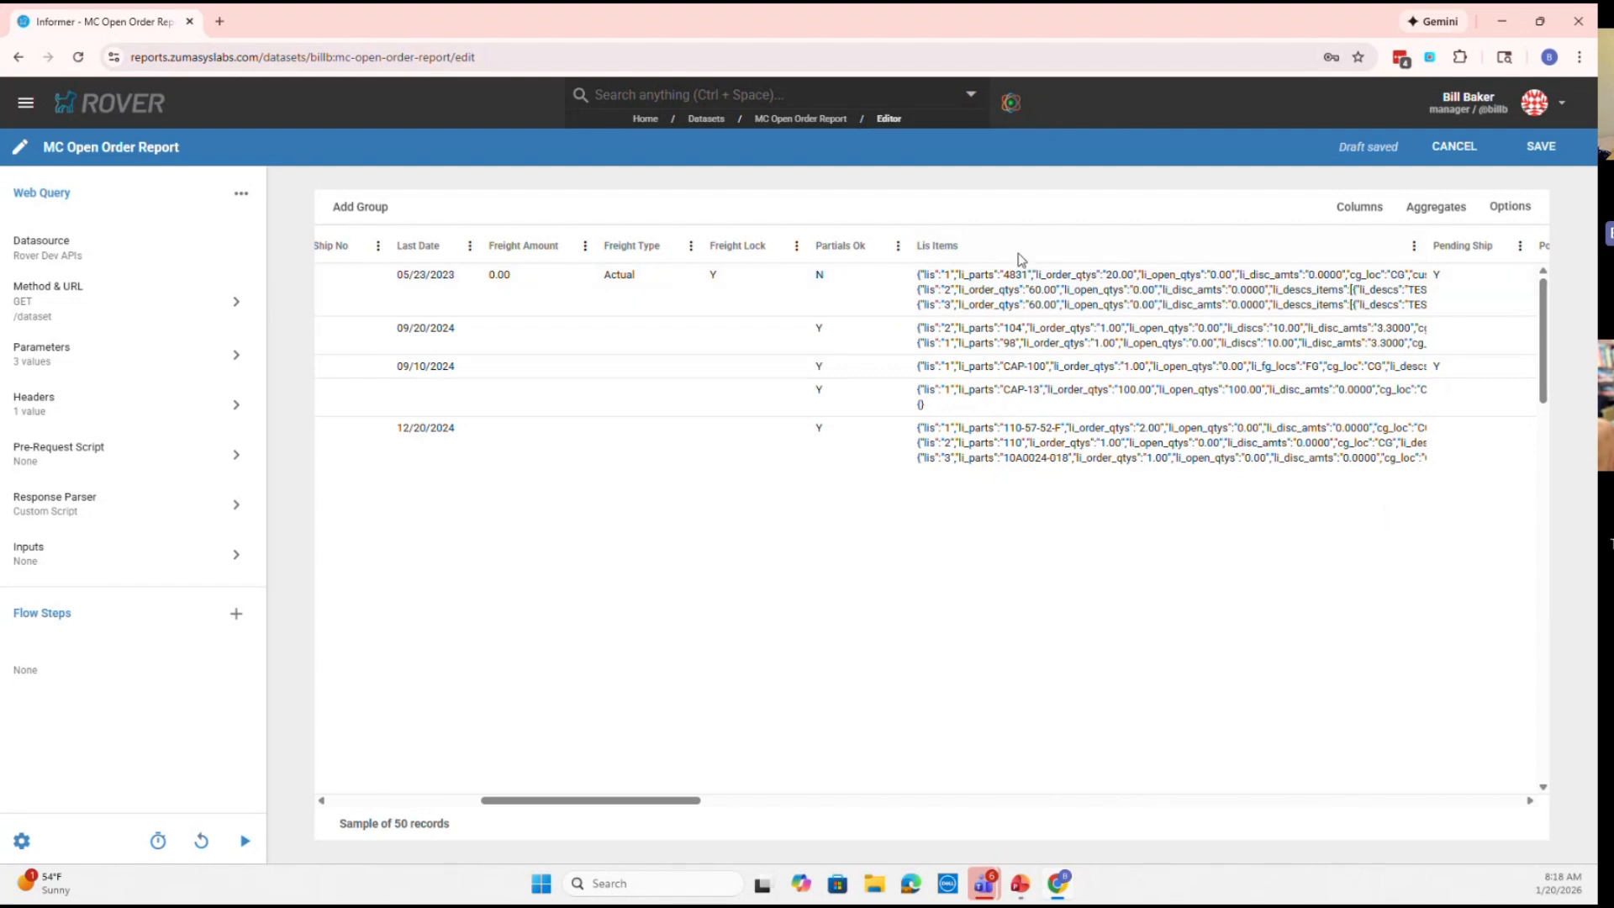
{"action": "double_click", "coordinate": [972, 291]}
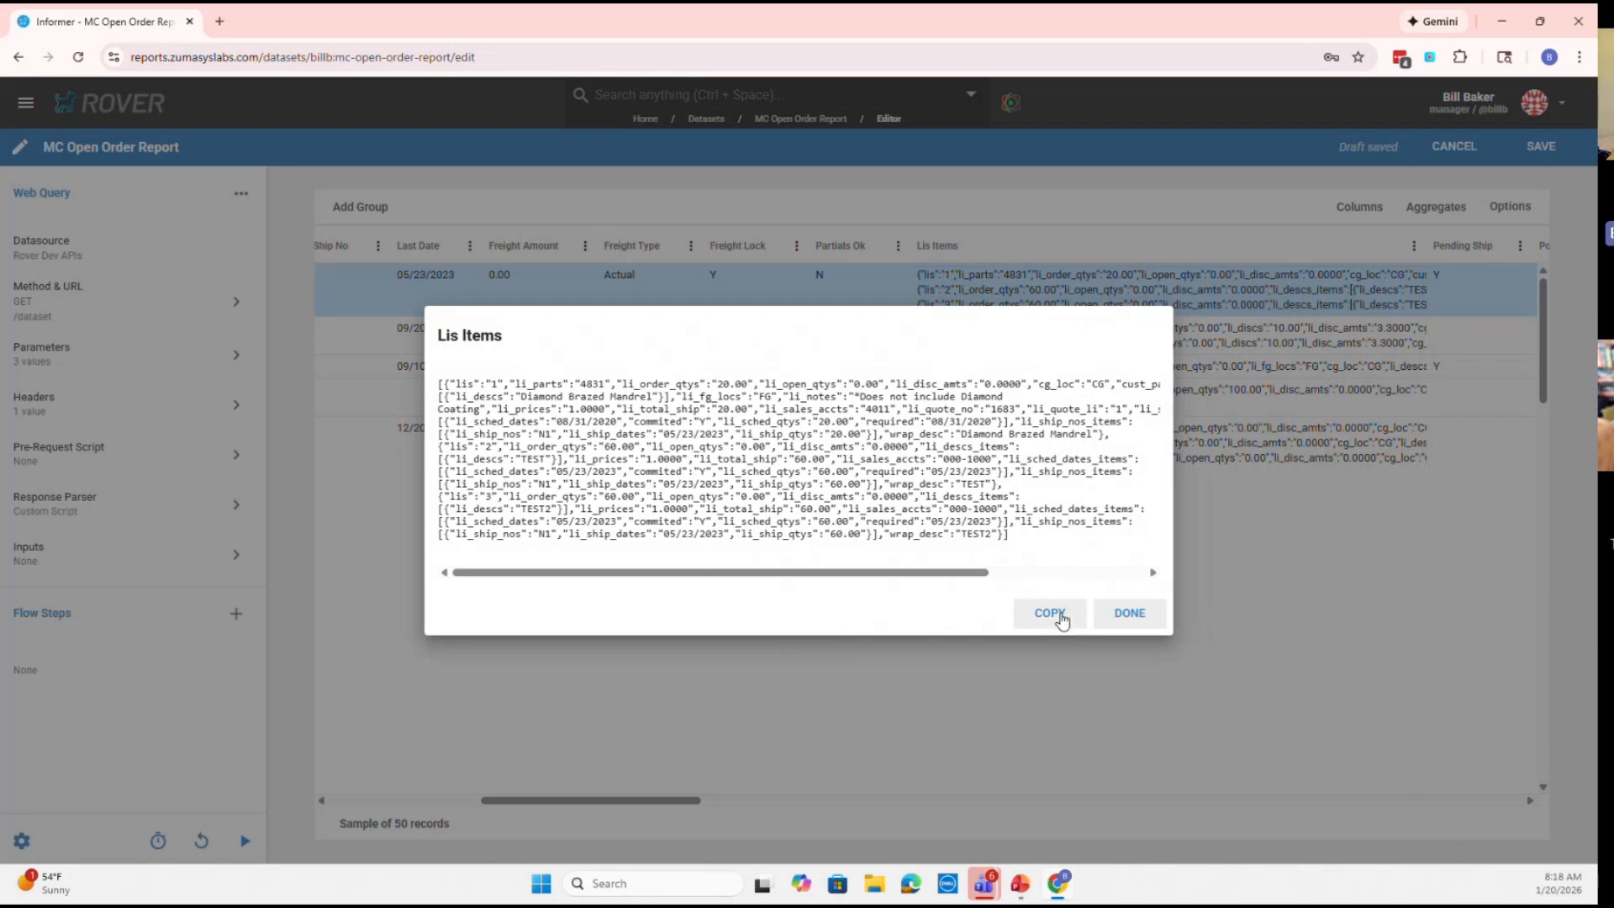
{"action": "left_click", "coordinate": [1128, 612]}
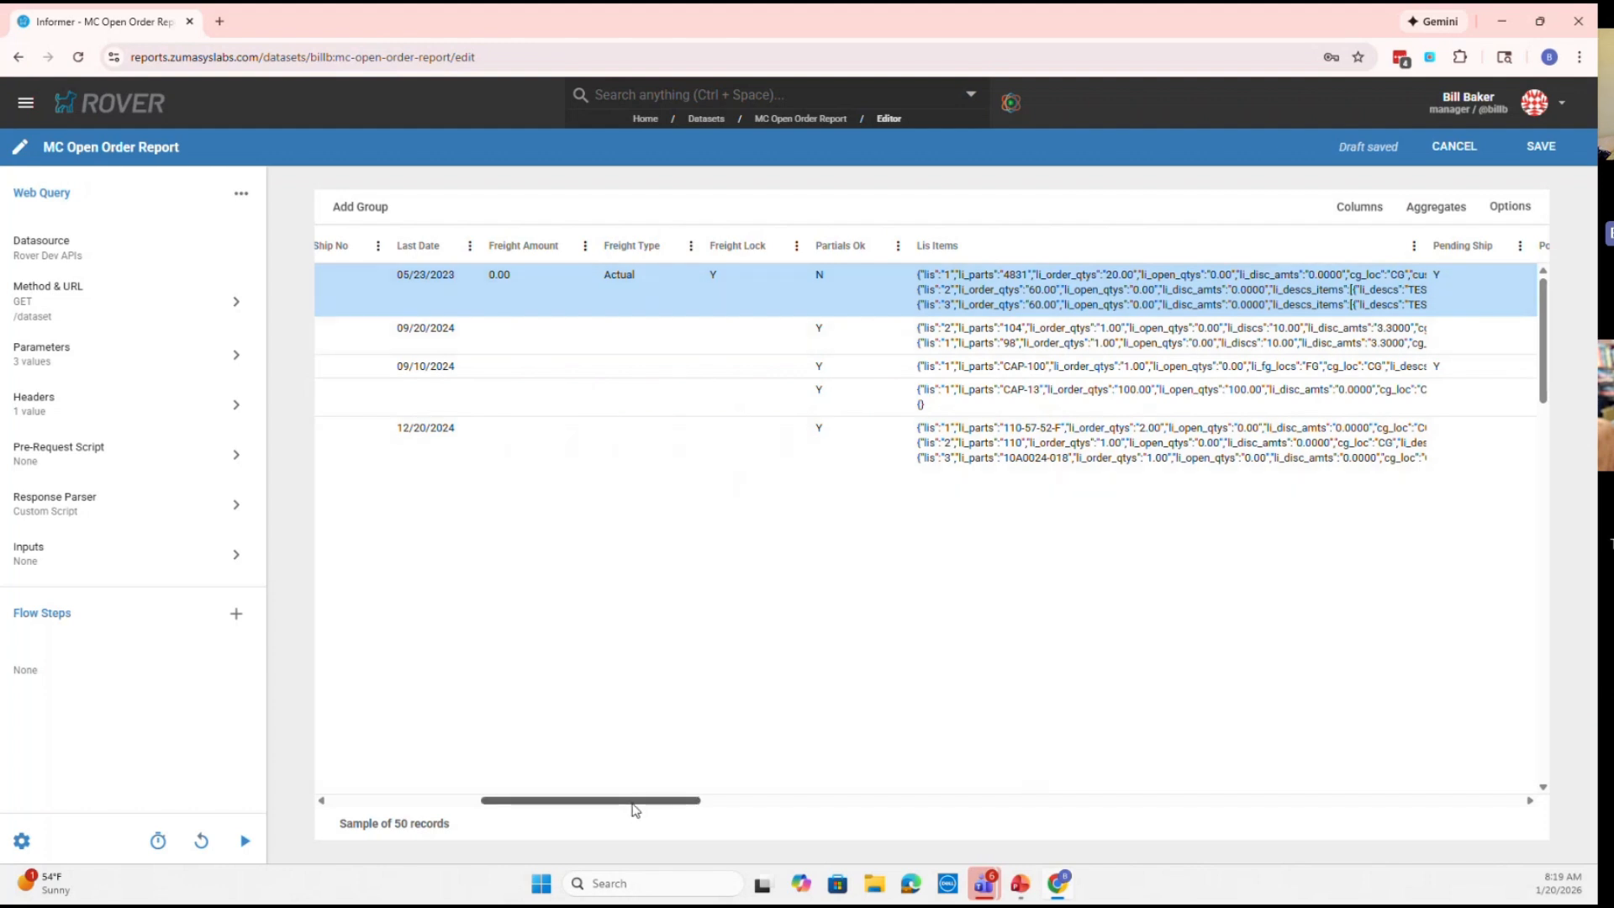
Add the condition with status = "N" before sample 50 in the selection parameter and apply it
{"action": "left_click_drag", "start_coordinate": [630, 805], "coordinate": [891, 810]}
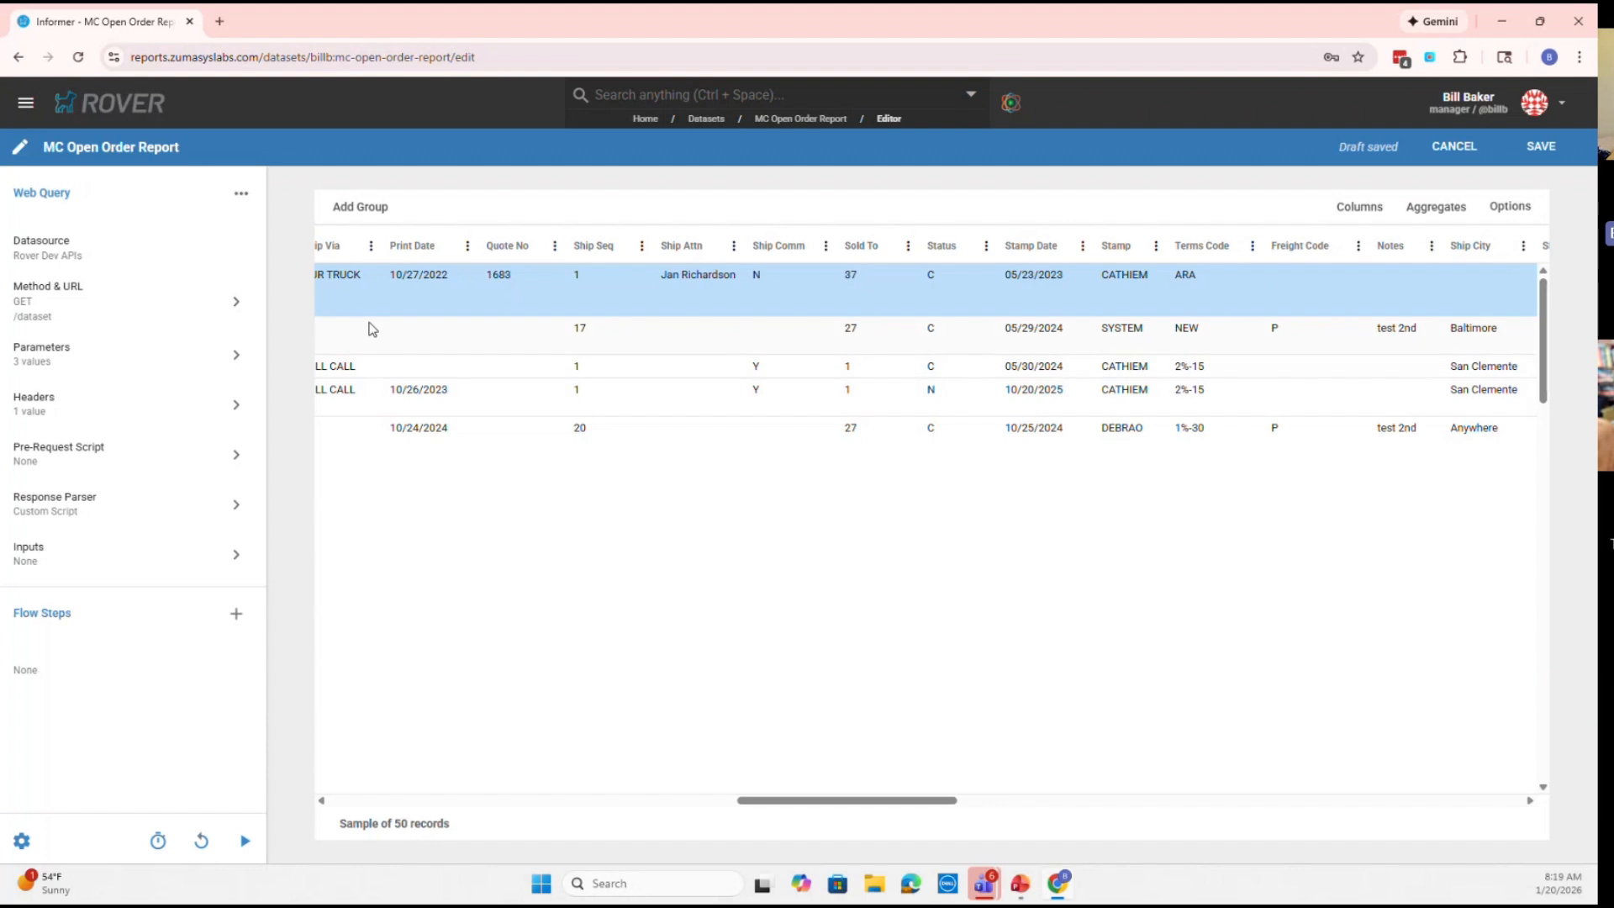
{"action": "left_click", "coordinate": [167, 365]}
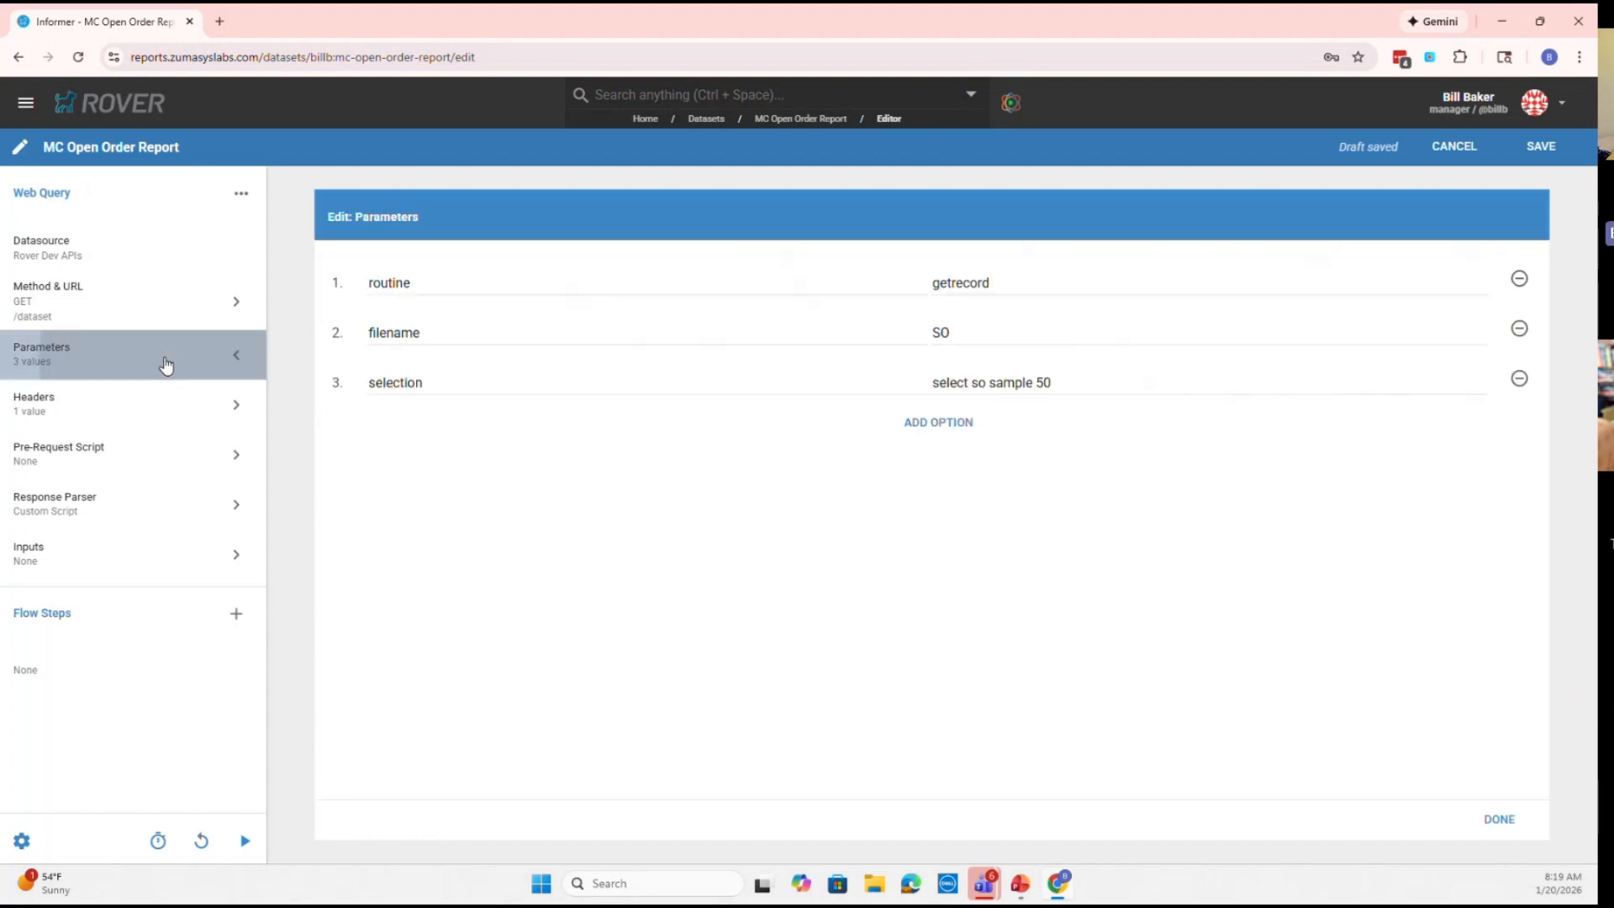
{"action": "left_click", "coordinate": [986, 381]}
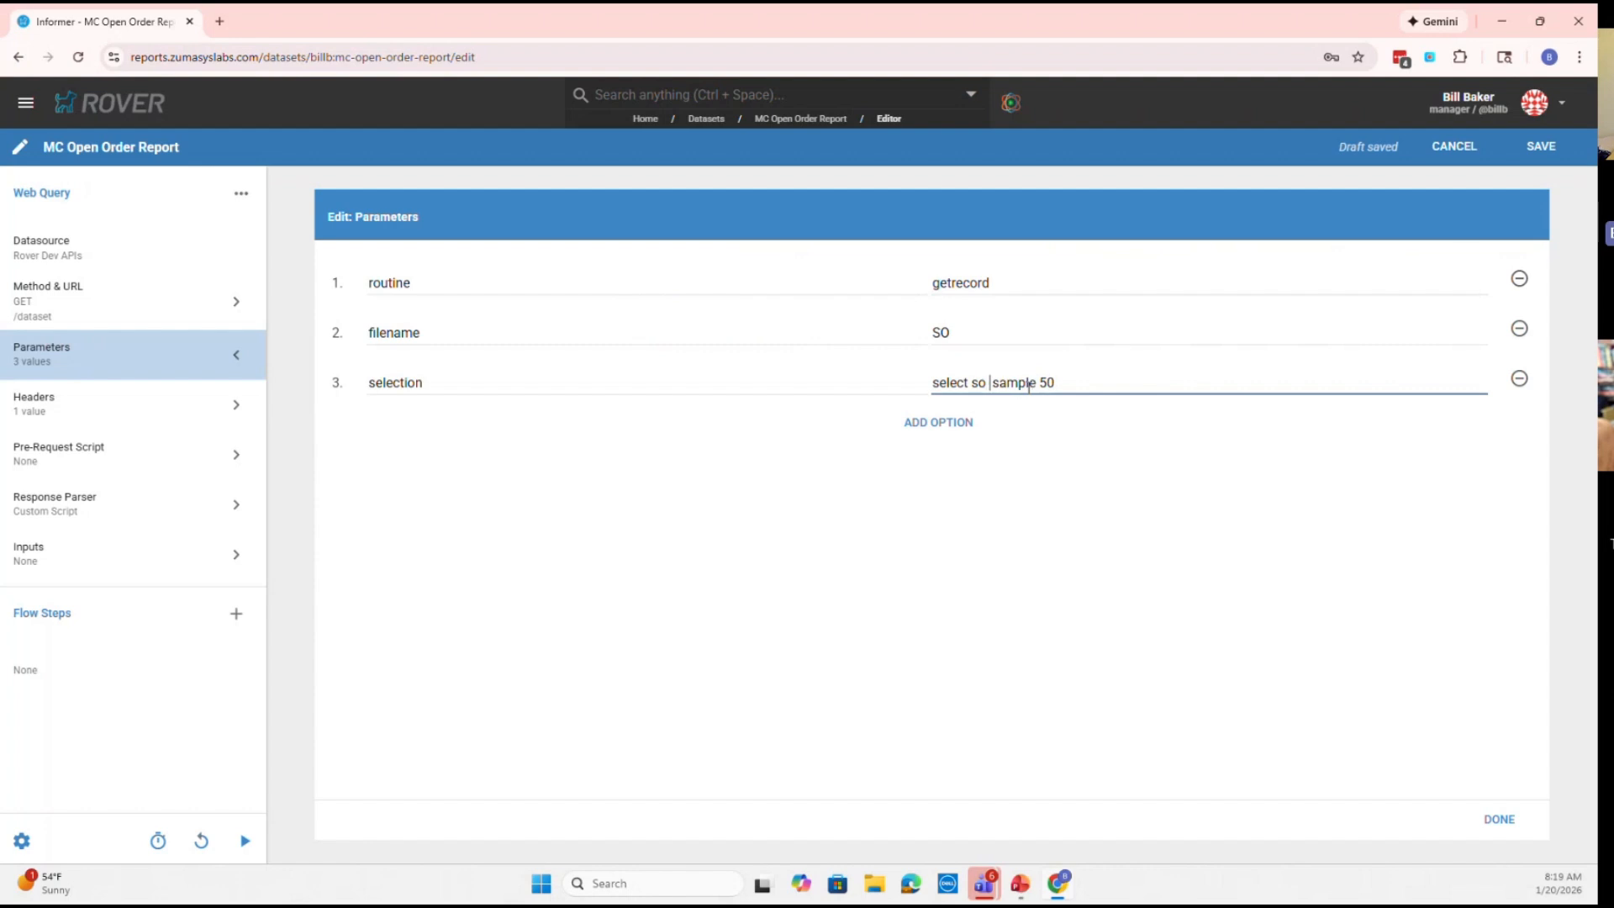
{"action": "type", "text": "with status = \"N\""}
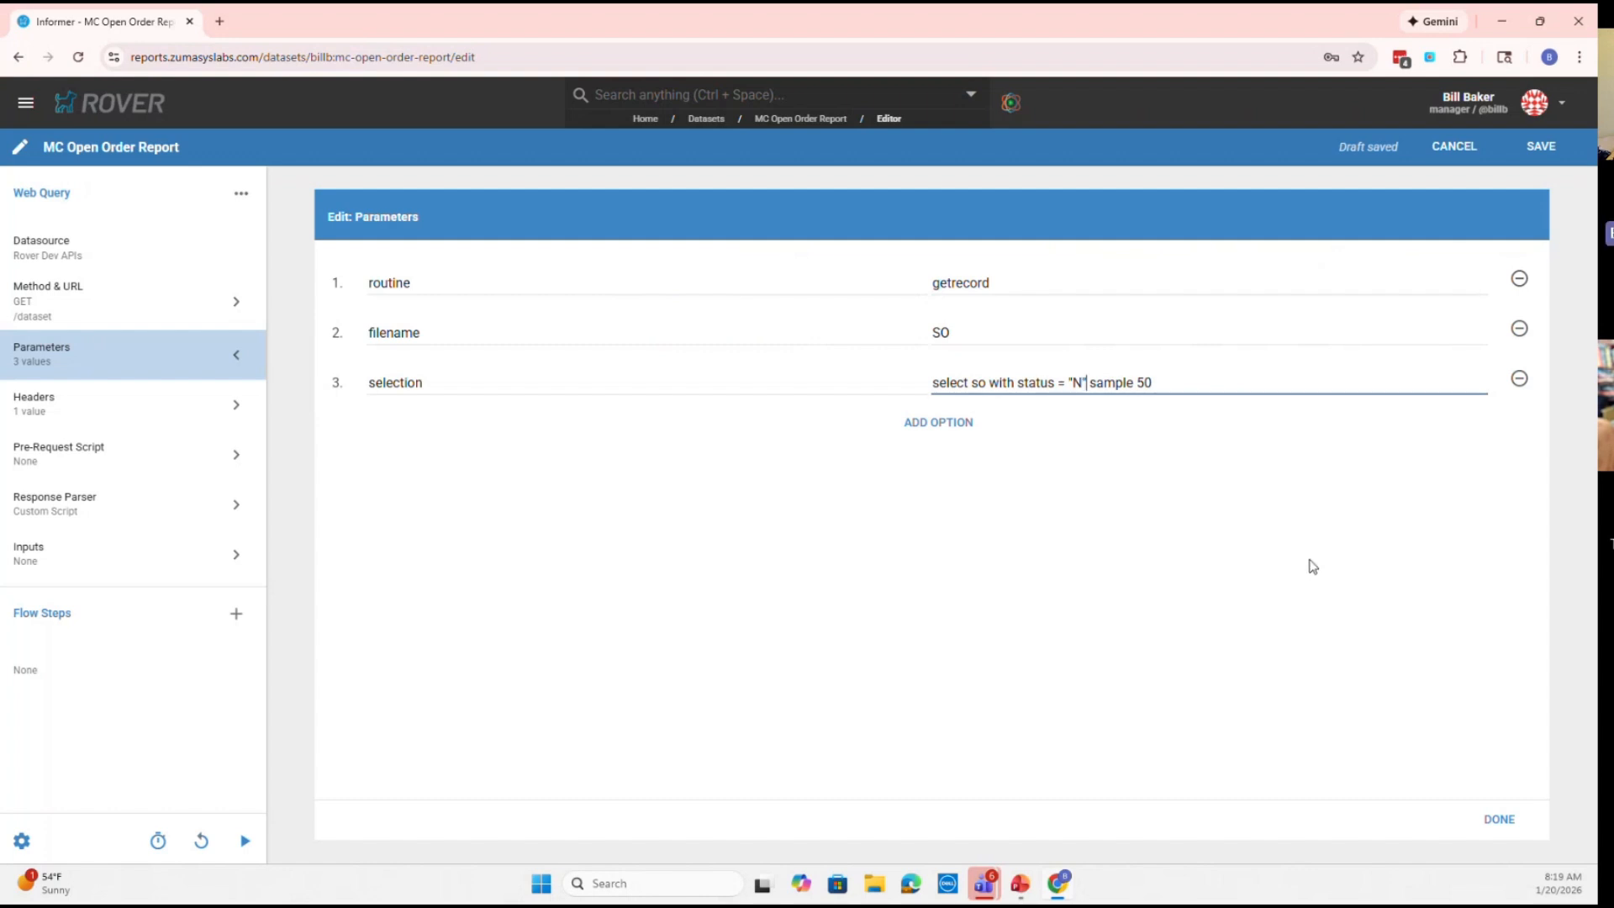
{"action": "left_click", "coordinate": [1492, 821]}
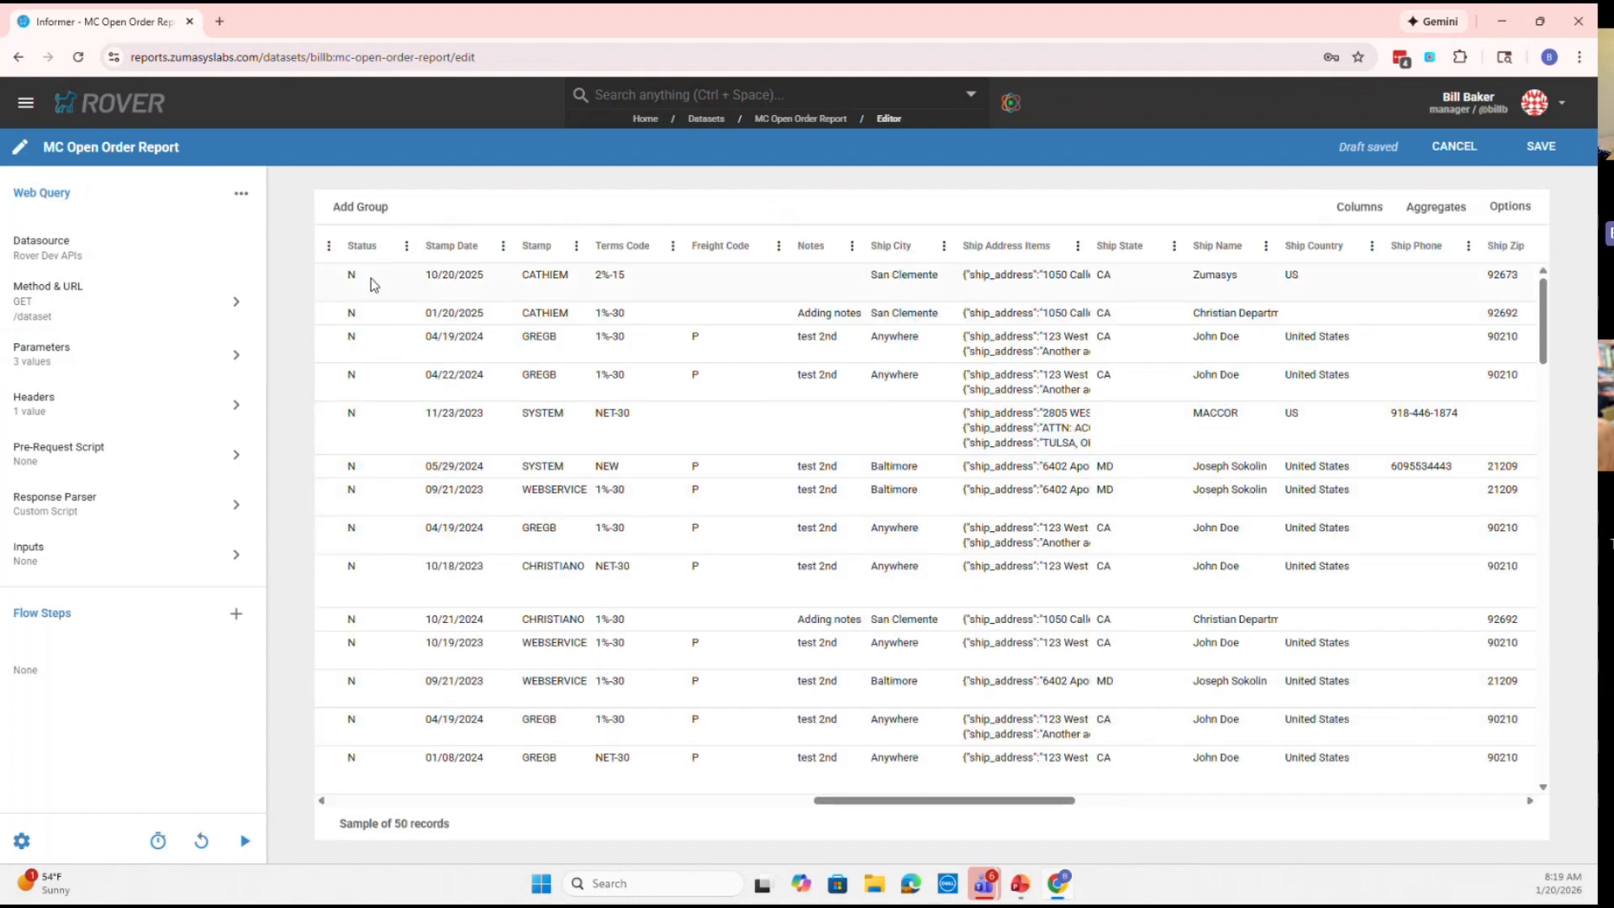
Add and with date ge "01-01-2025" after the status condition in the selection parameter, apply it and check the returned order dates
{"action": "left_click", "coordinate": [892, 791]}
{"action": "left_click_drag", "start_coordinate": [918, 803], "coordinate": [388, 769]}
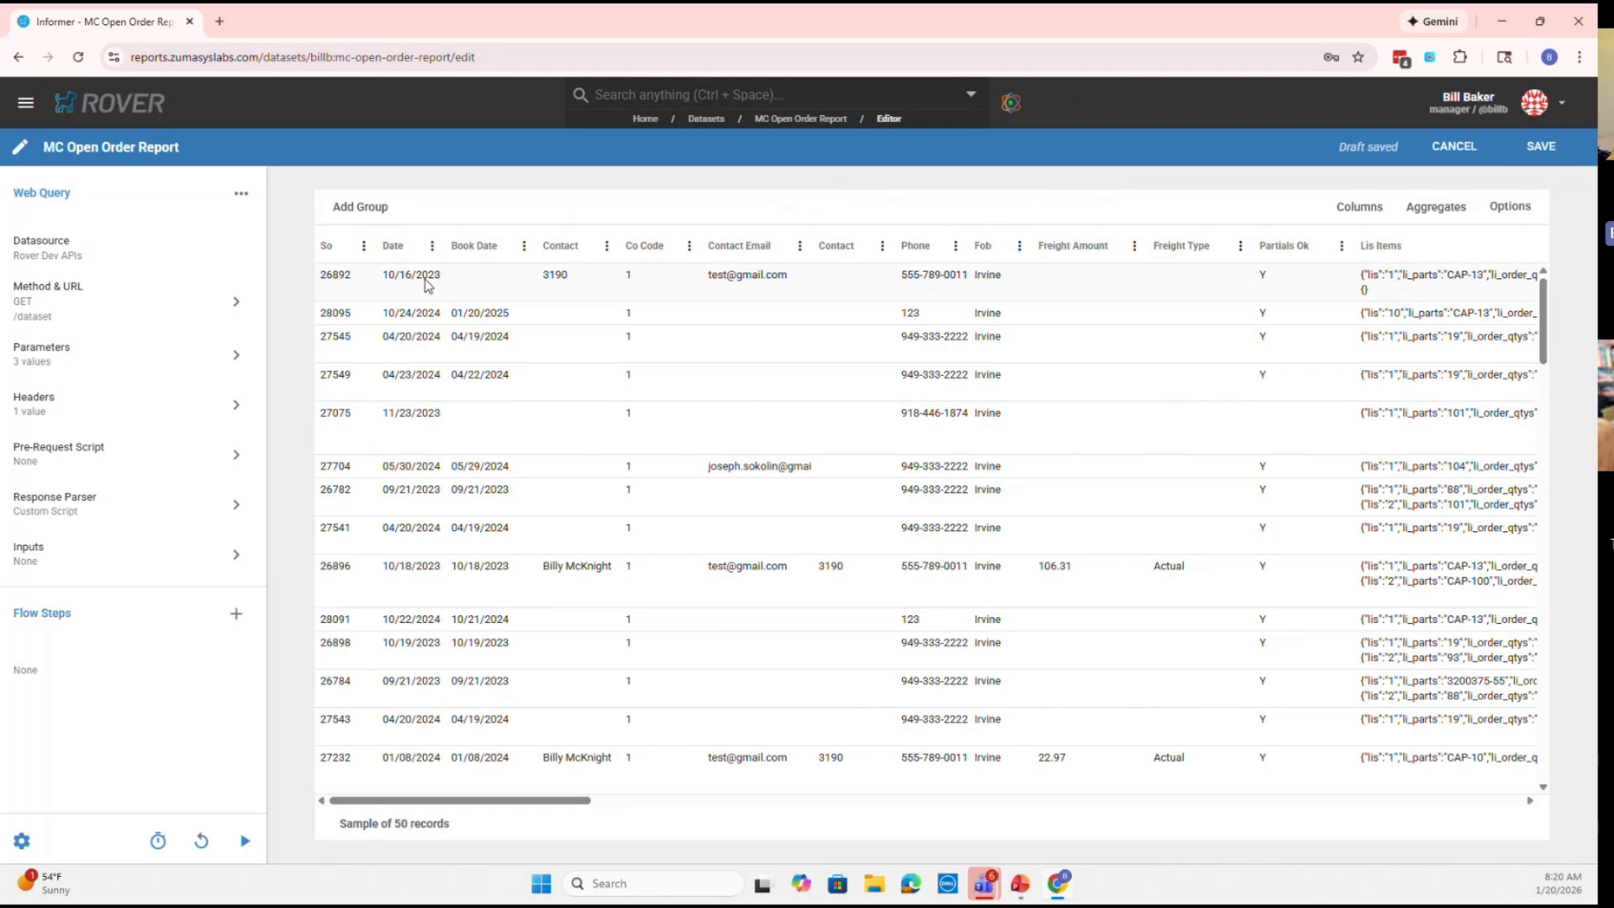
{"action": "left_click", "coordinate": [111, 365]}
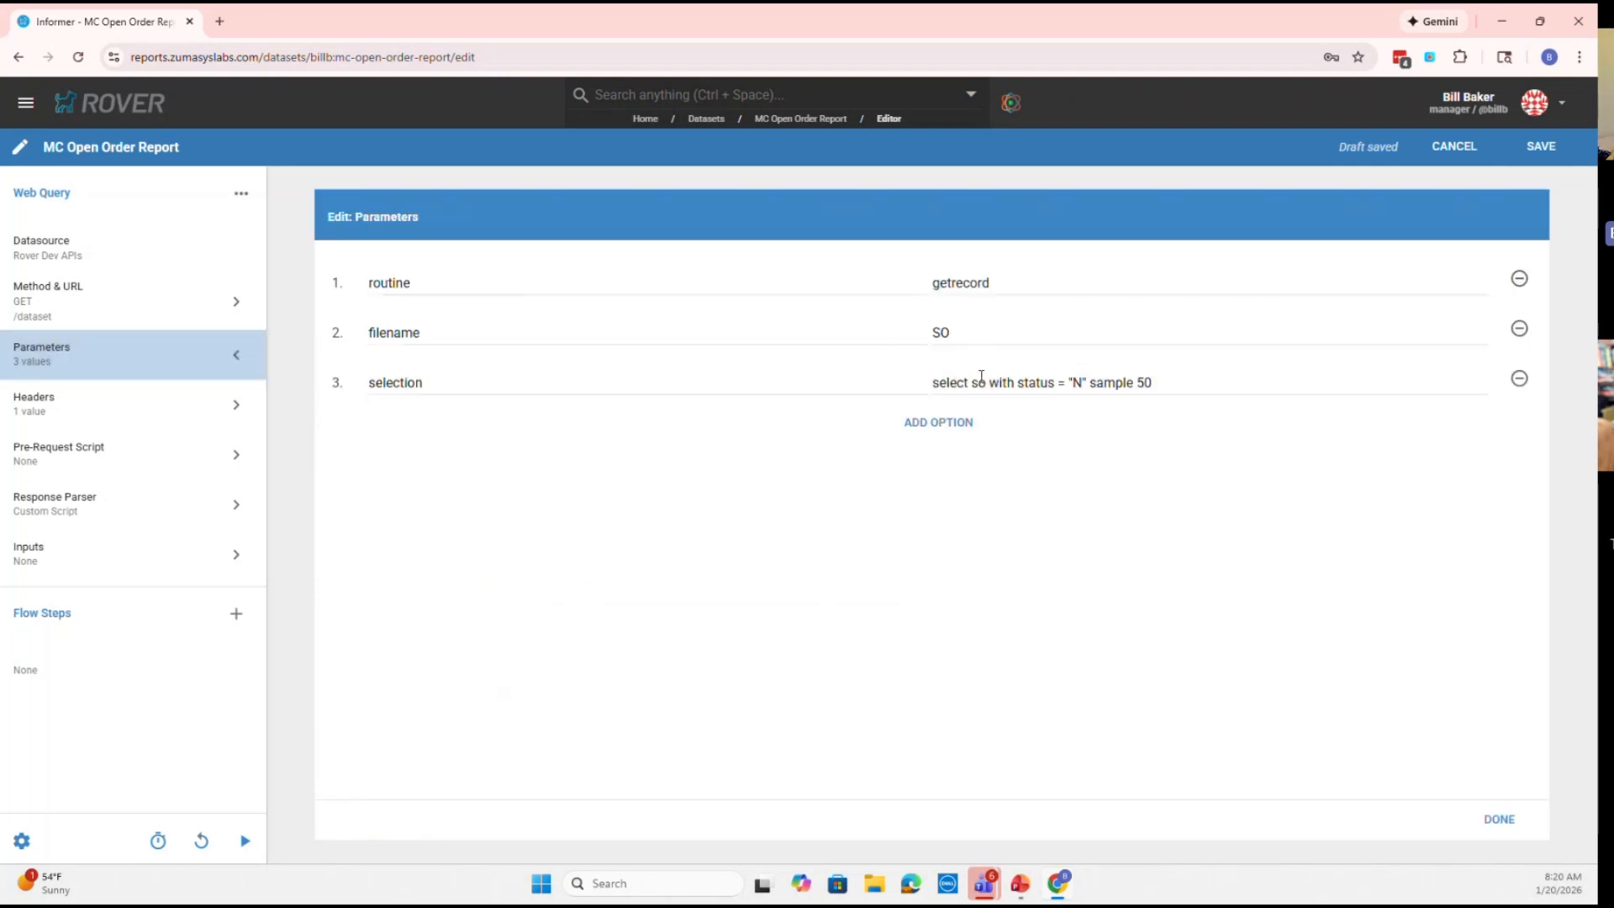
{"action": "left_click", "coordinate": [1070, 385]}
{"action": "type", "text": "and with dat"}
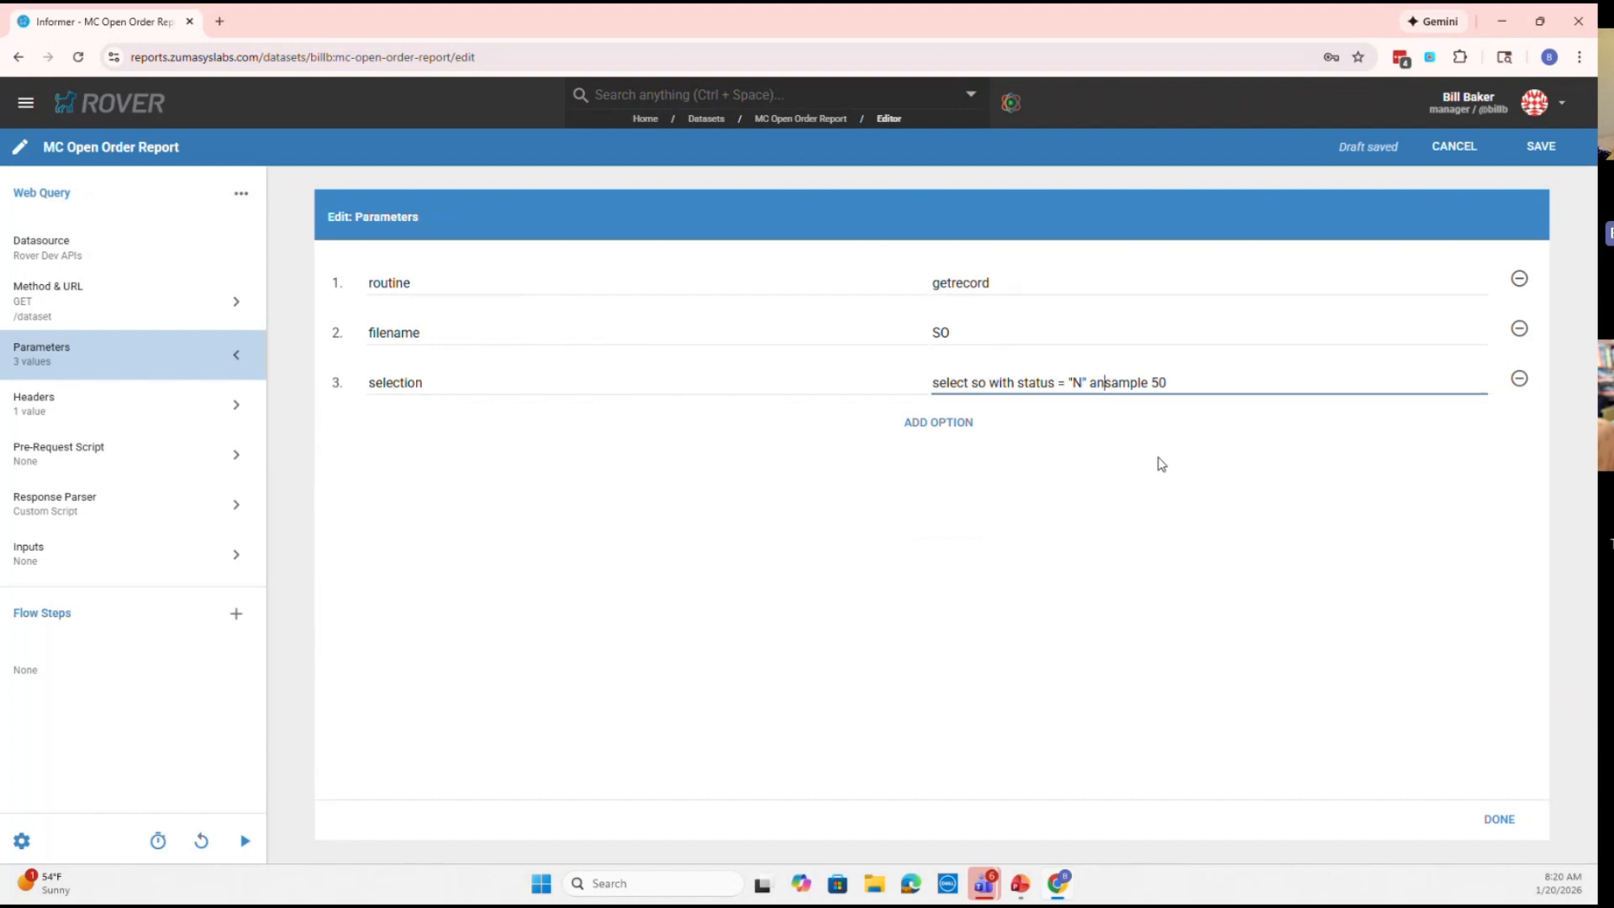
{"action": "type", "text": "e ge"}
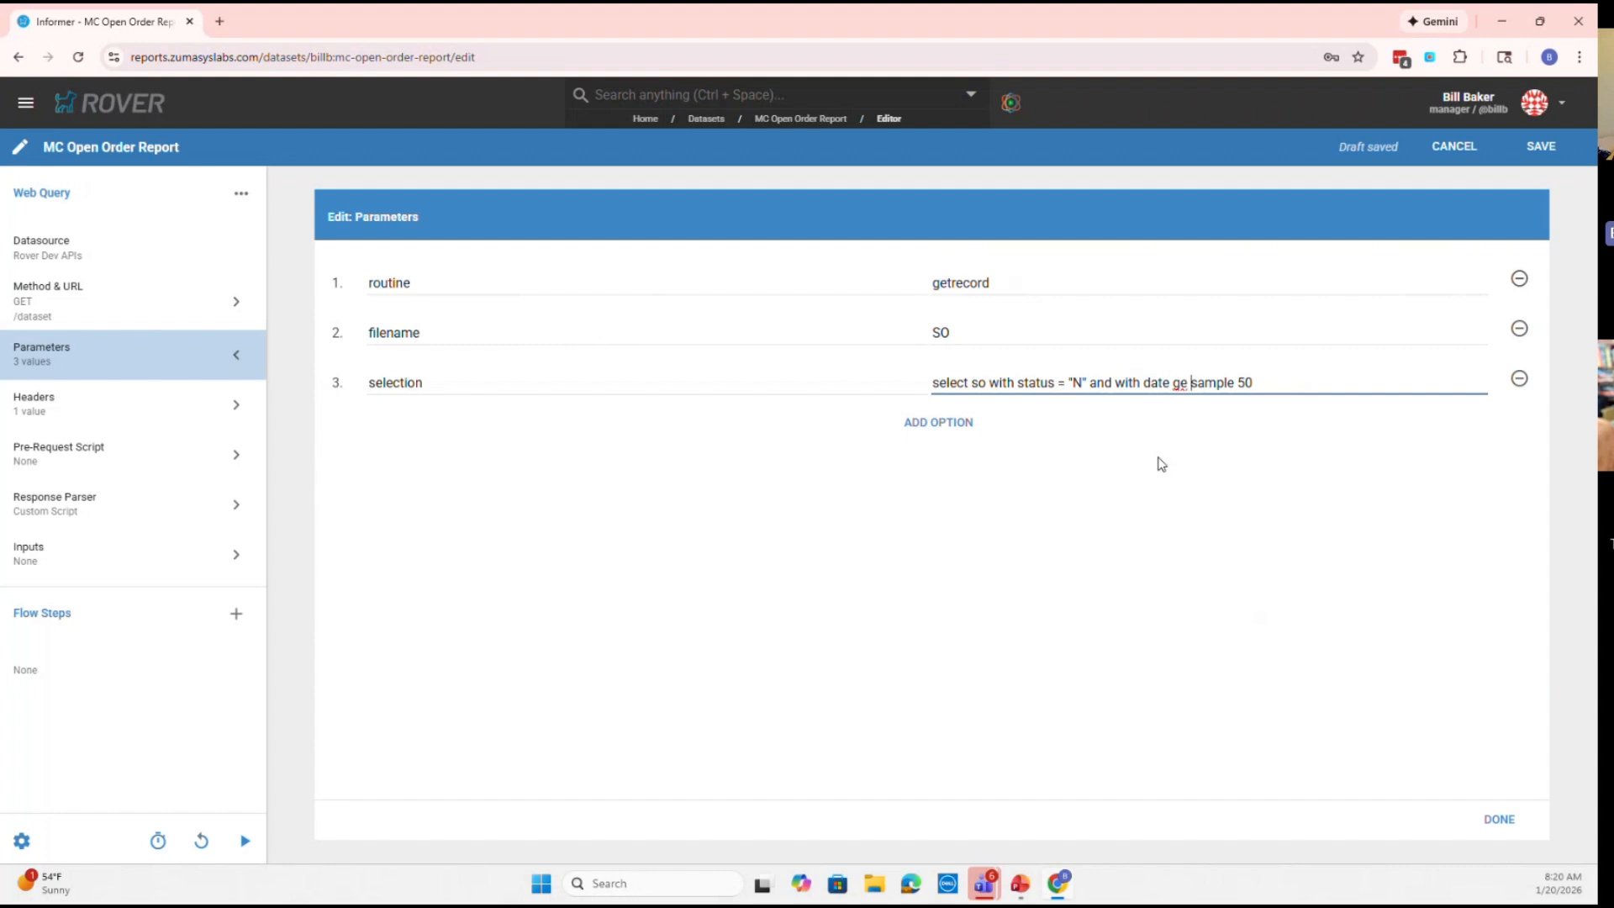
{"action": "type", "text": "'"}
{"action": "type", "text": "01-01-20"}
{"action": "type", "text": "25"}
{"action": "type", "text": "\""}
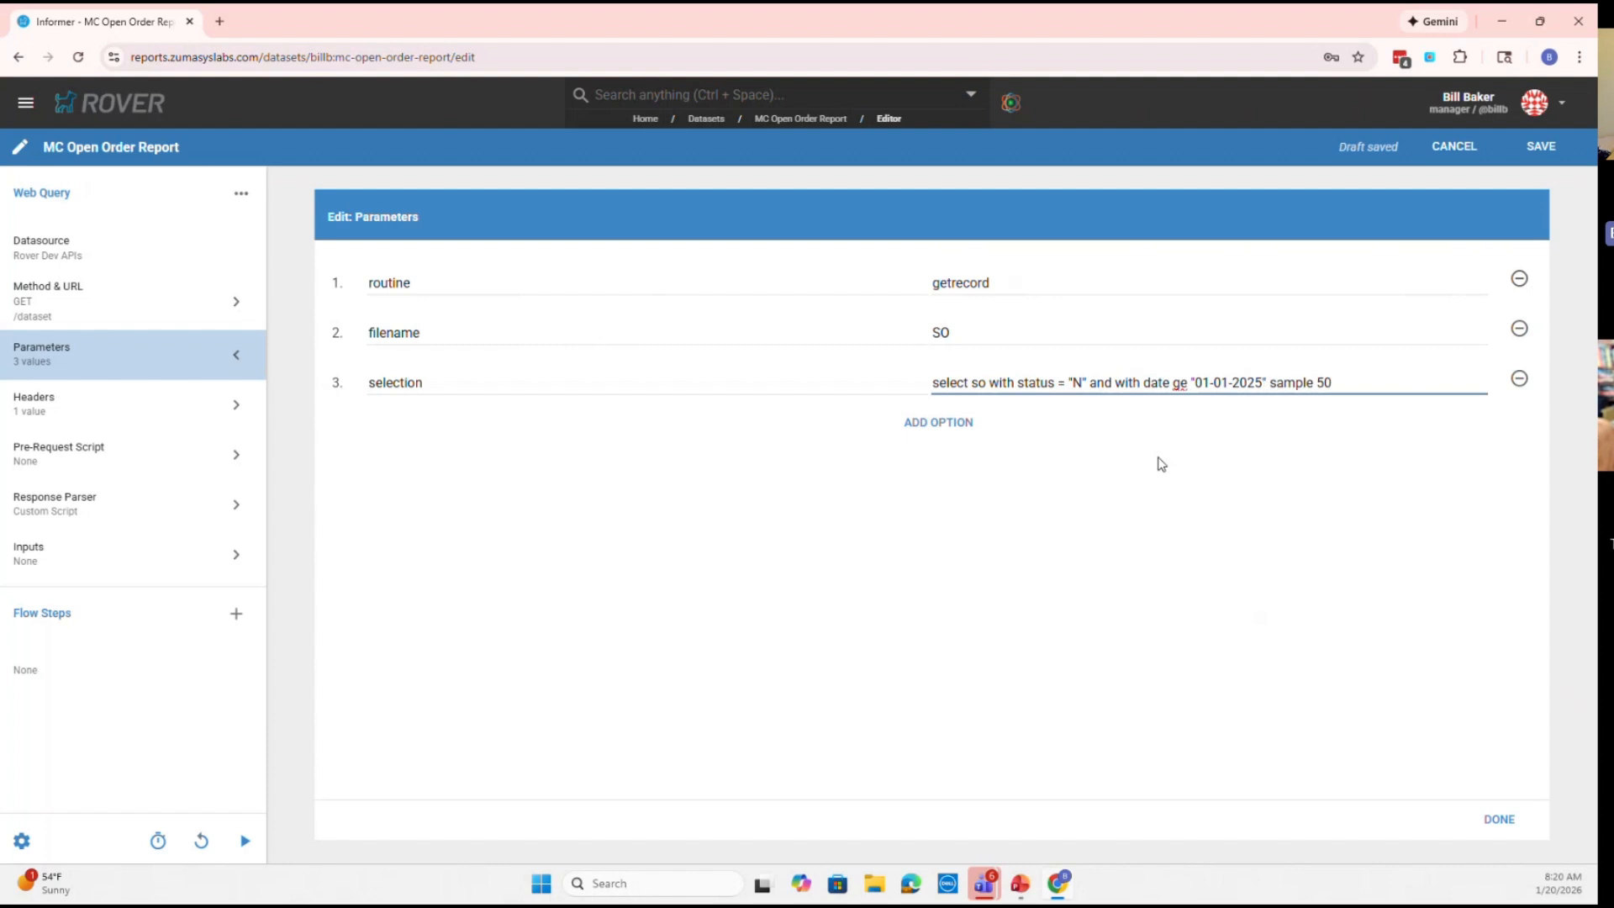
{"action": "left_click", "coordinate": [1496, 819]}
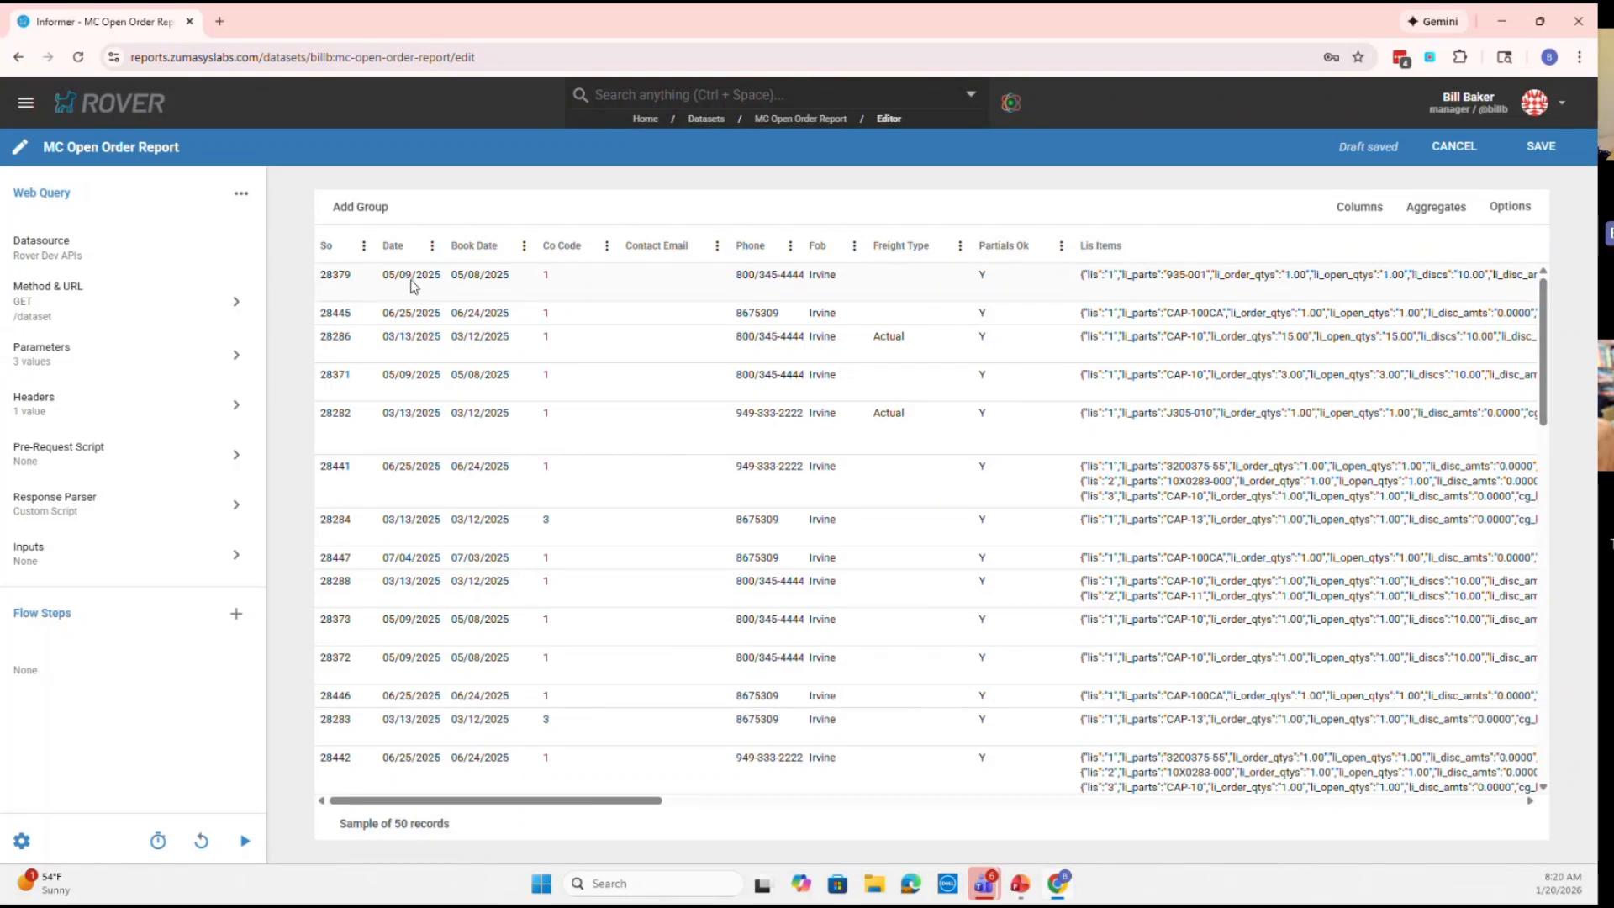
{"action": "scroll", "coordinate": [420, 406], "scroll_direction": "down", "scroll_amount": 15}
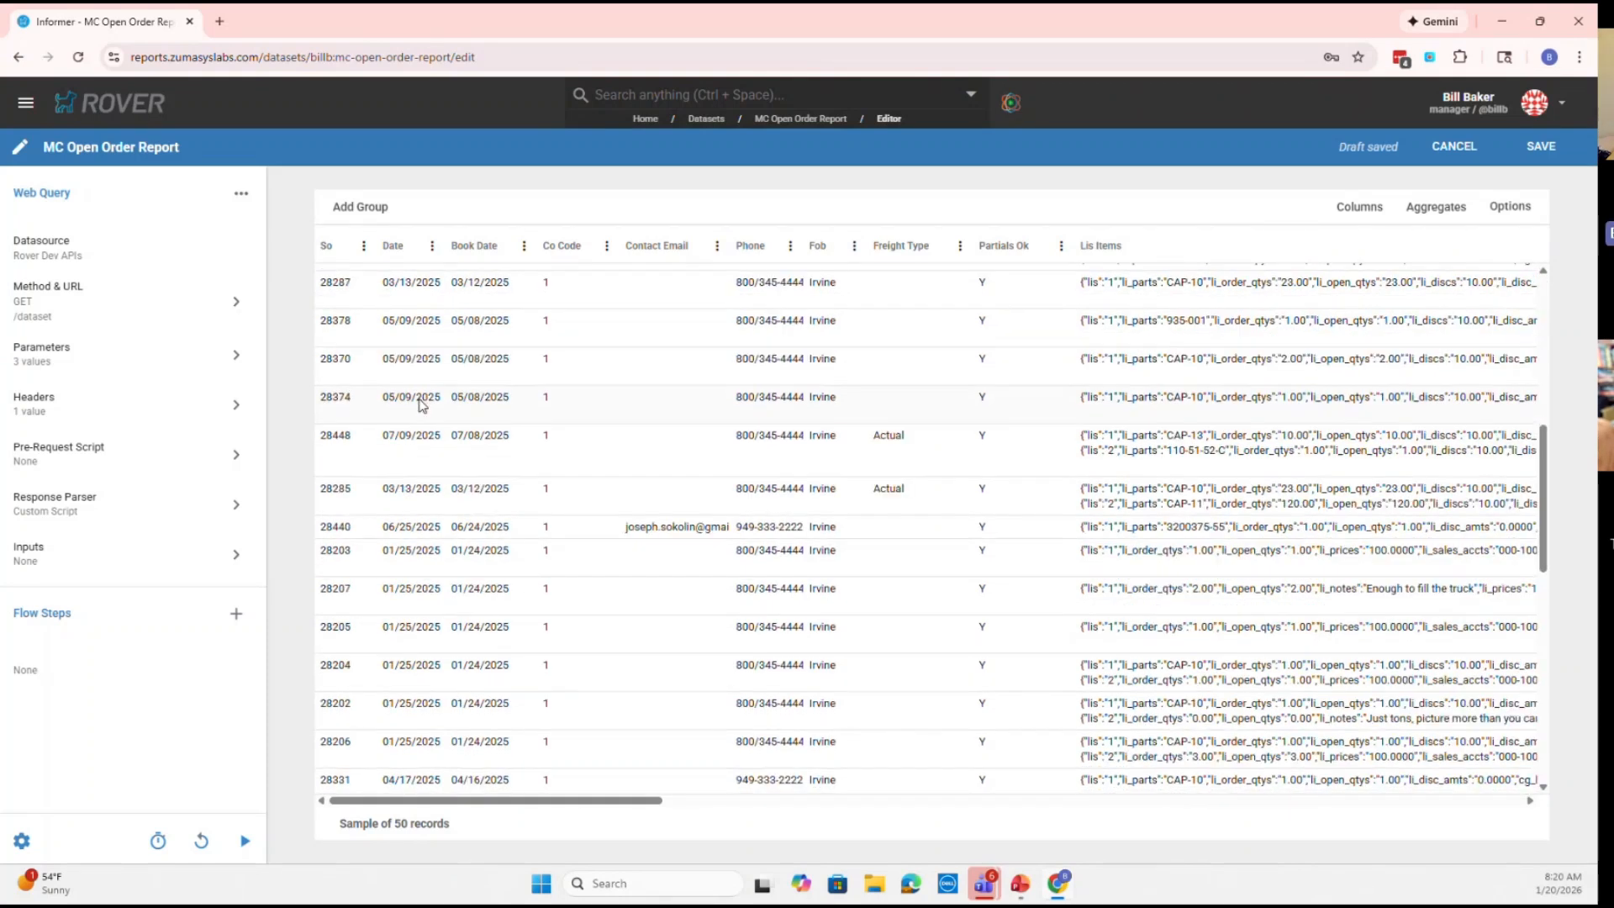
{"action": "scroll", "coordinate": [421, 405], "scroll_direction": "up", "scroll_amount": 8}
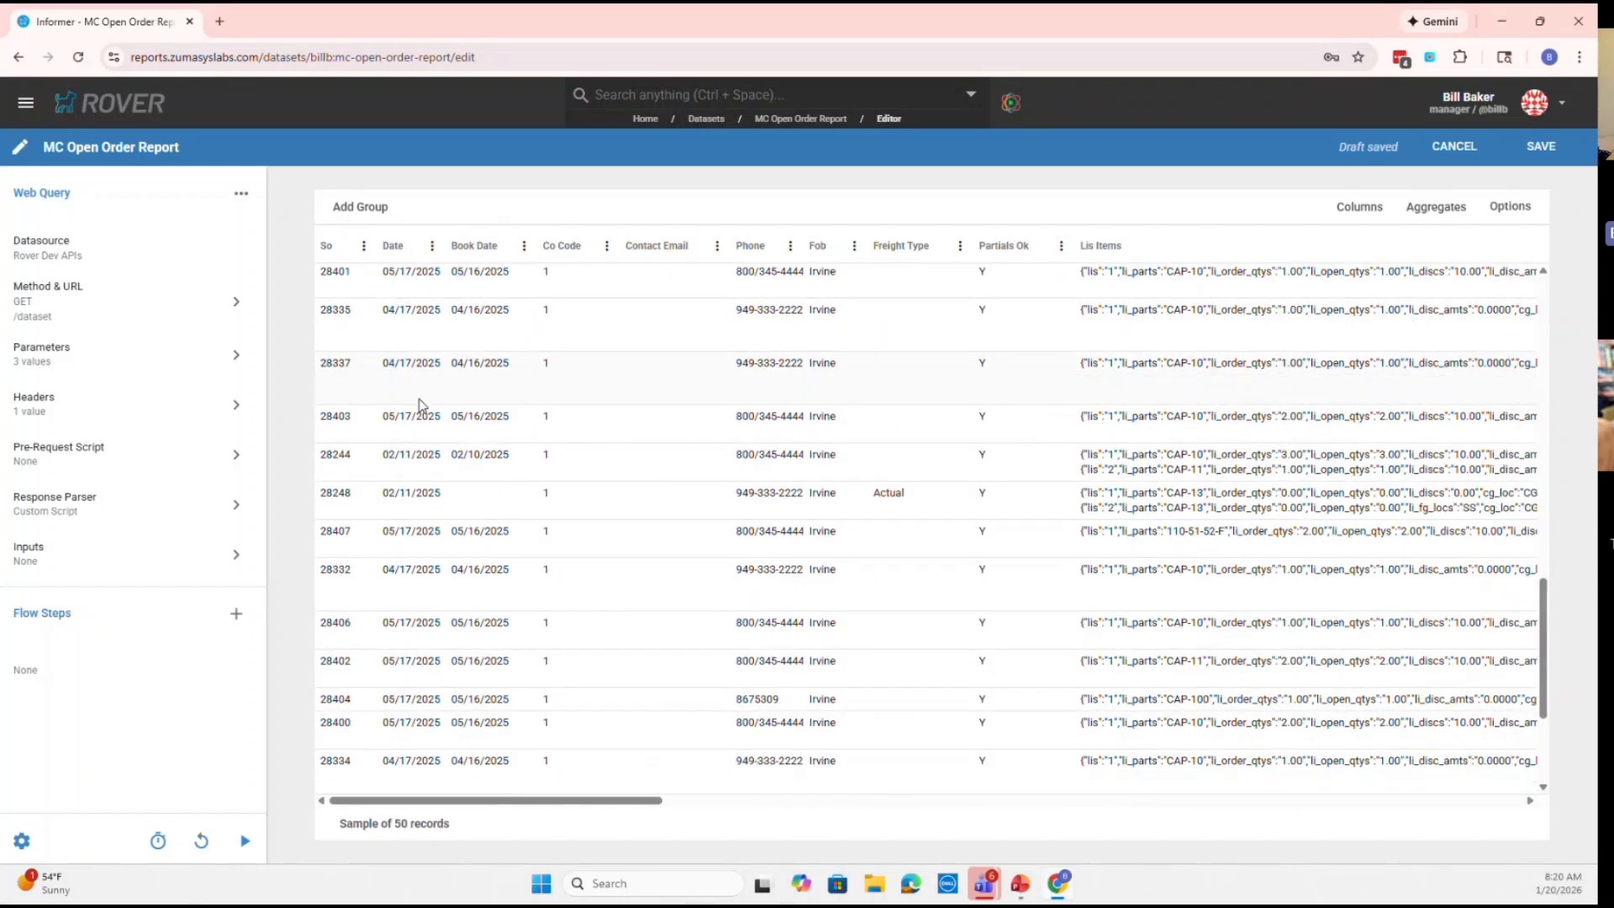
Review the full range of columns returned for the filtered sales orders
{"action": "scroll", "coordinate": [417, 397], "scroll_direction": "up", "scroll_amount": 6}
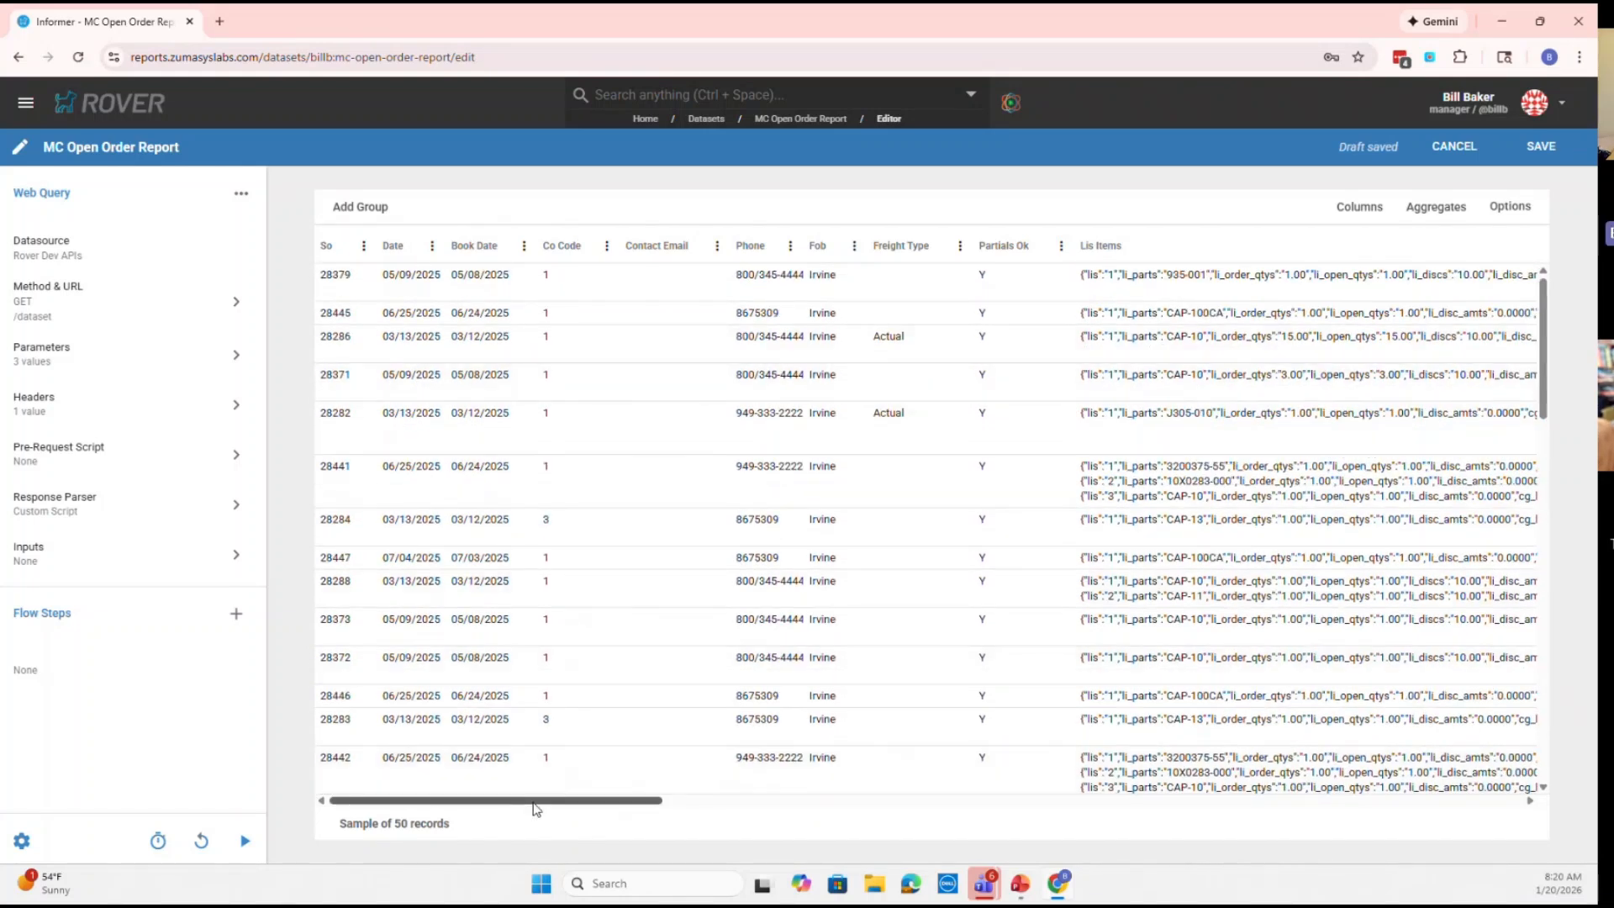
{"action": "left_click_drag", "start_coordinate": [533, 801], "coordinate": [1236, 872]}
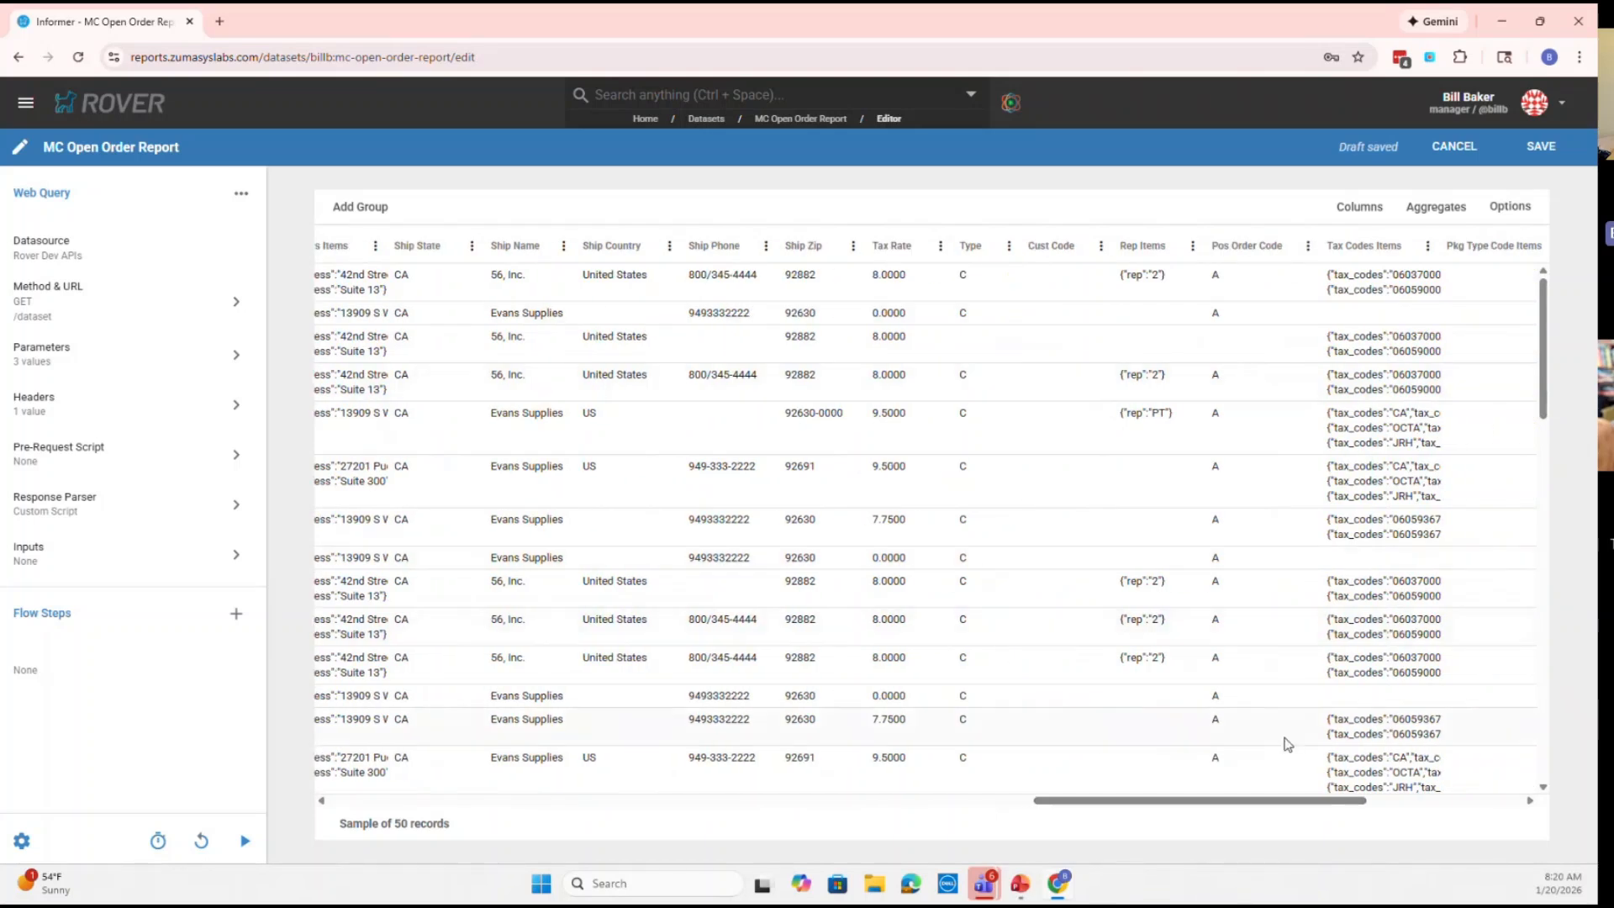
{"action": "left_click_drag", "start_coordinate": [1275, 799], "coordinate": [469, 740]}
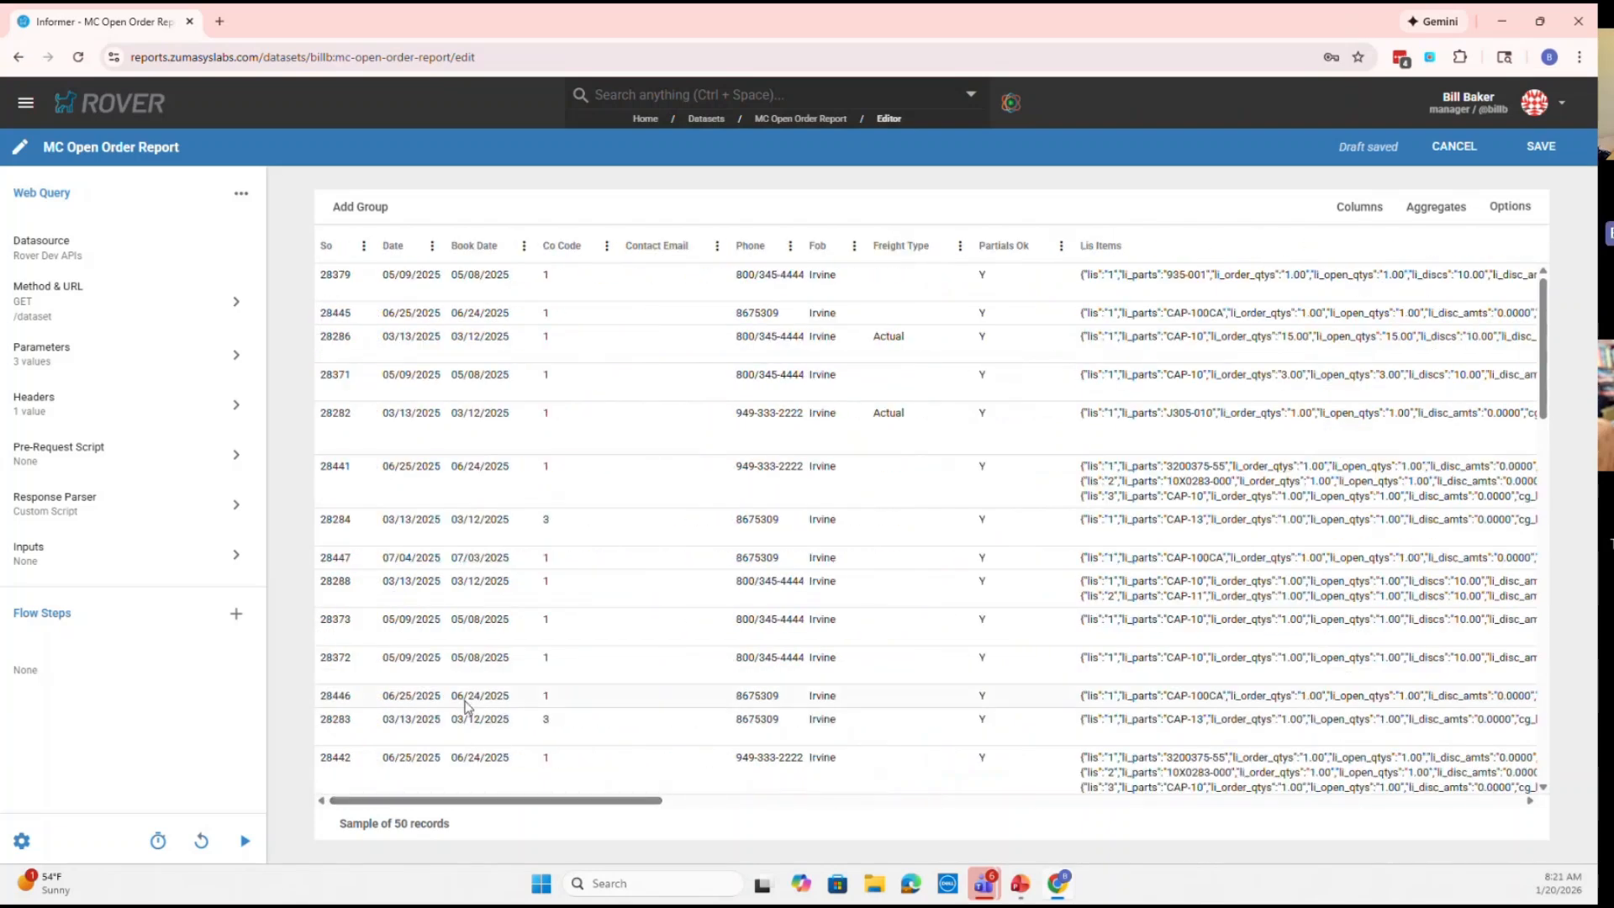
Open the Powerscript Assistant and ask it "can you tell me what correlatives are available in the so file"
{"action": "left_click", "coordinate": [1011, 105]}
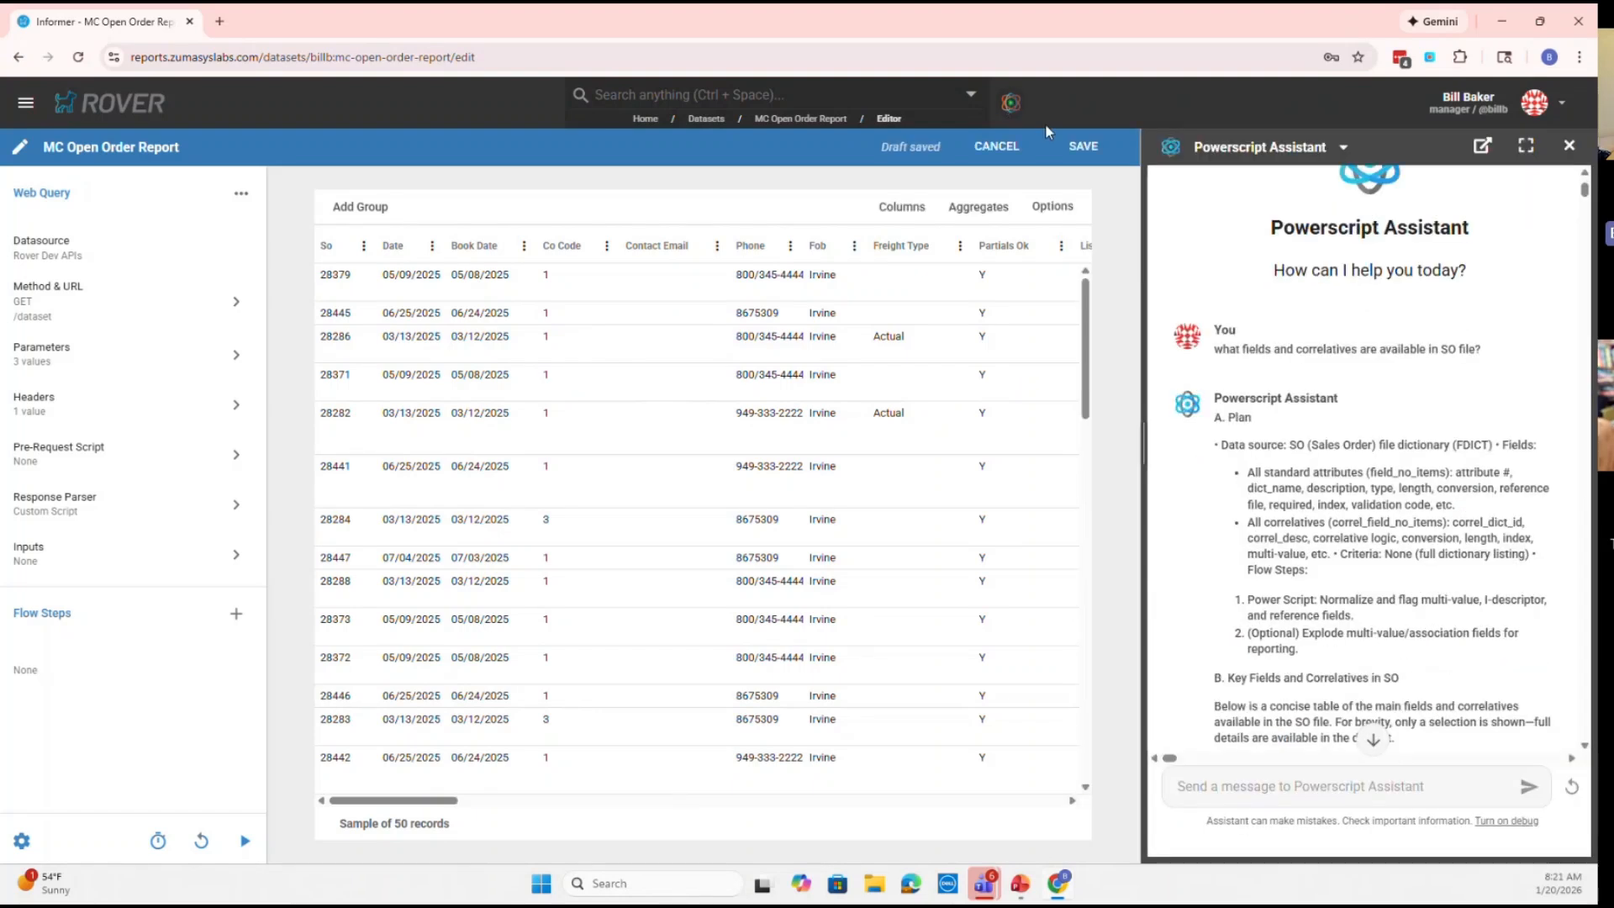
{"action": "left_click", "coordinate": [1342, 147]}
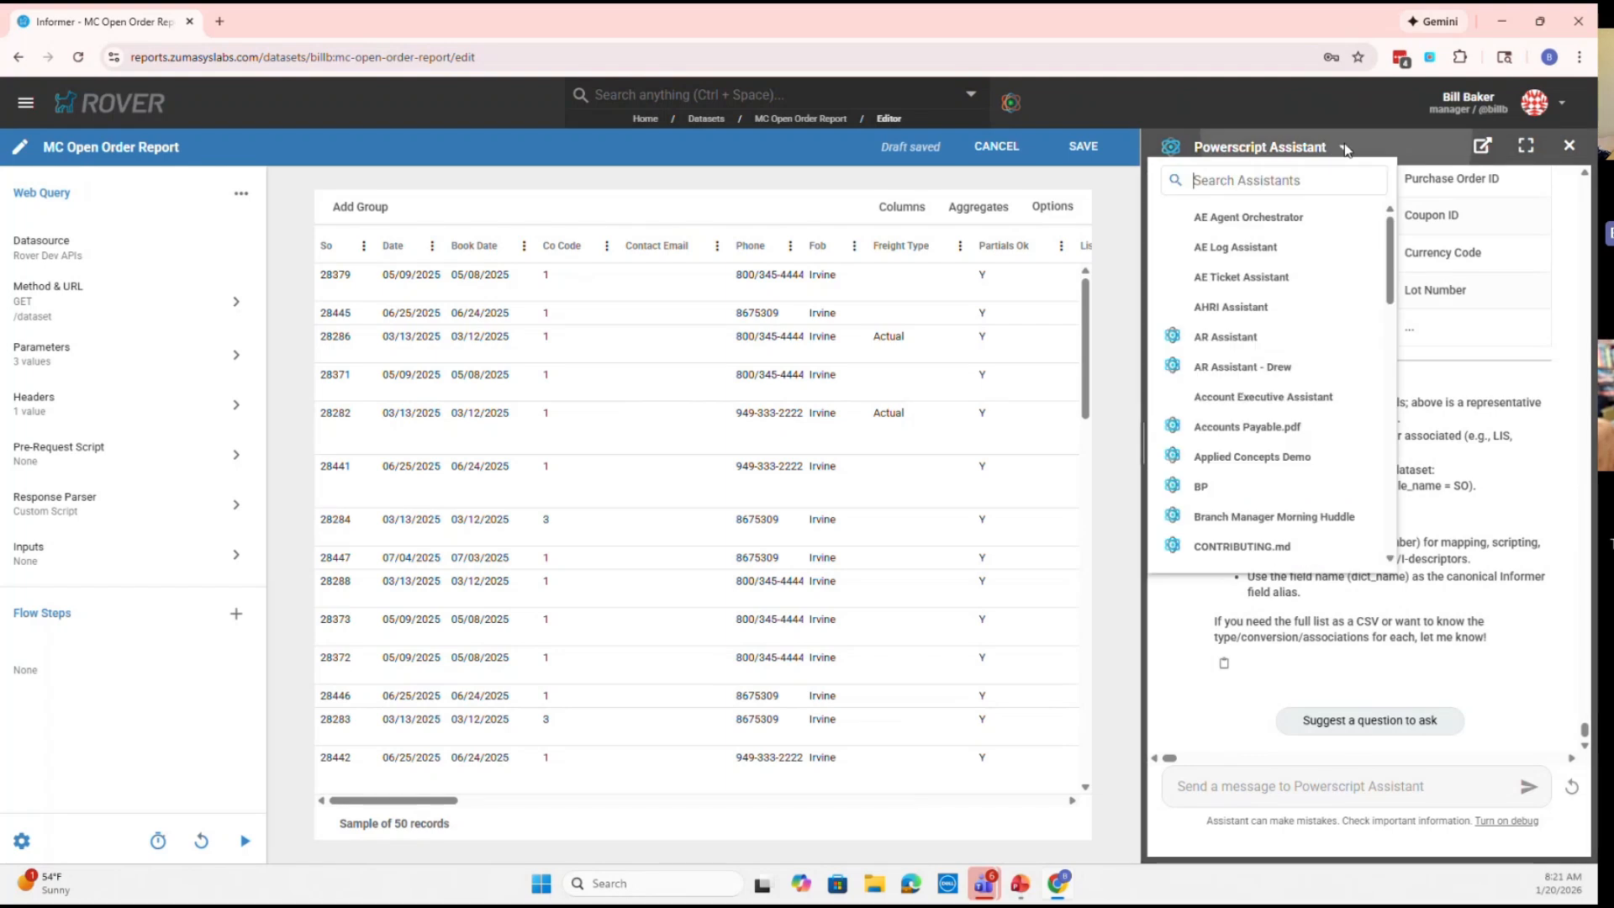
{"action": "scroll", "coordinate": [1319, 384], "scroll_direction": "down", "scroll_amount": 3}
{"action": "scroll", "coordinate": [1347, 324], "scroll_direction": "up", "scroll_amount": 3}
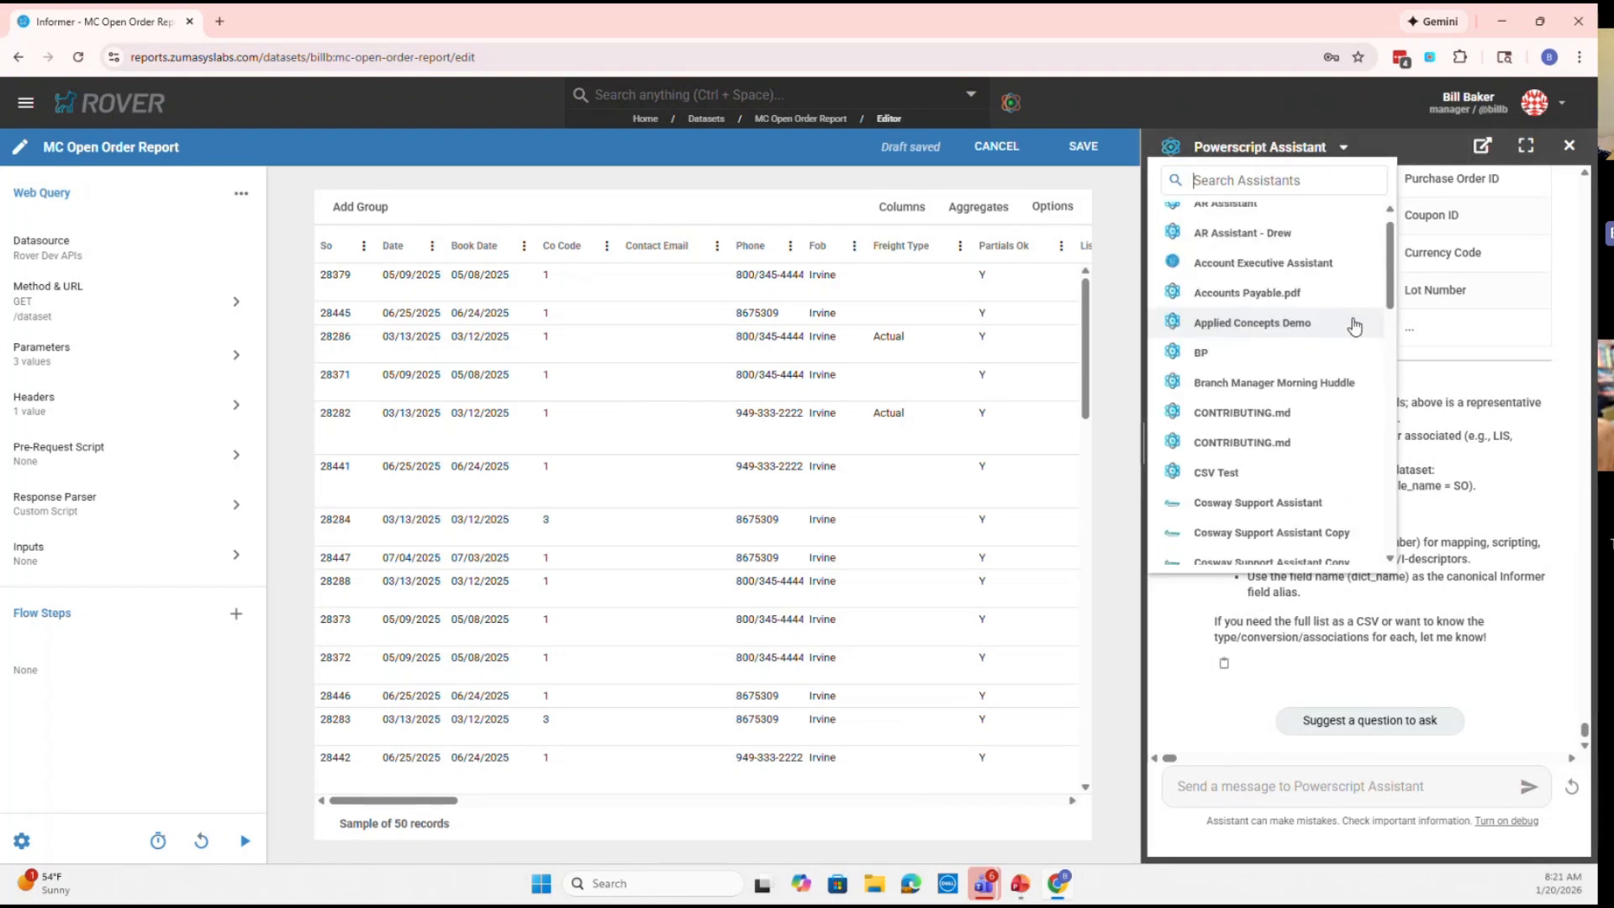
{"action": "left_click", "coordinate": [1421, 154]}
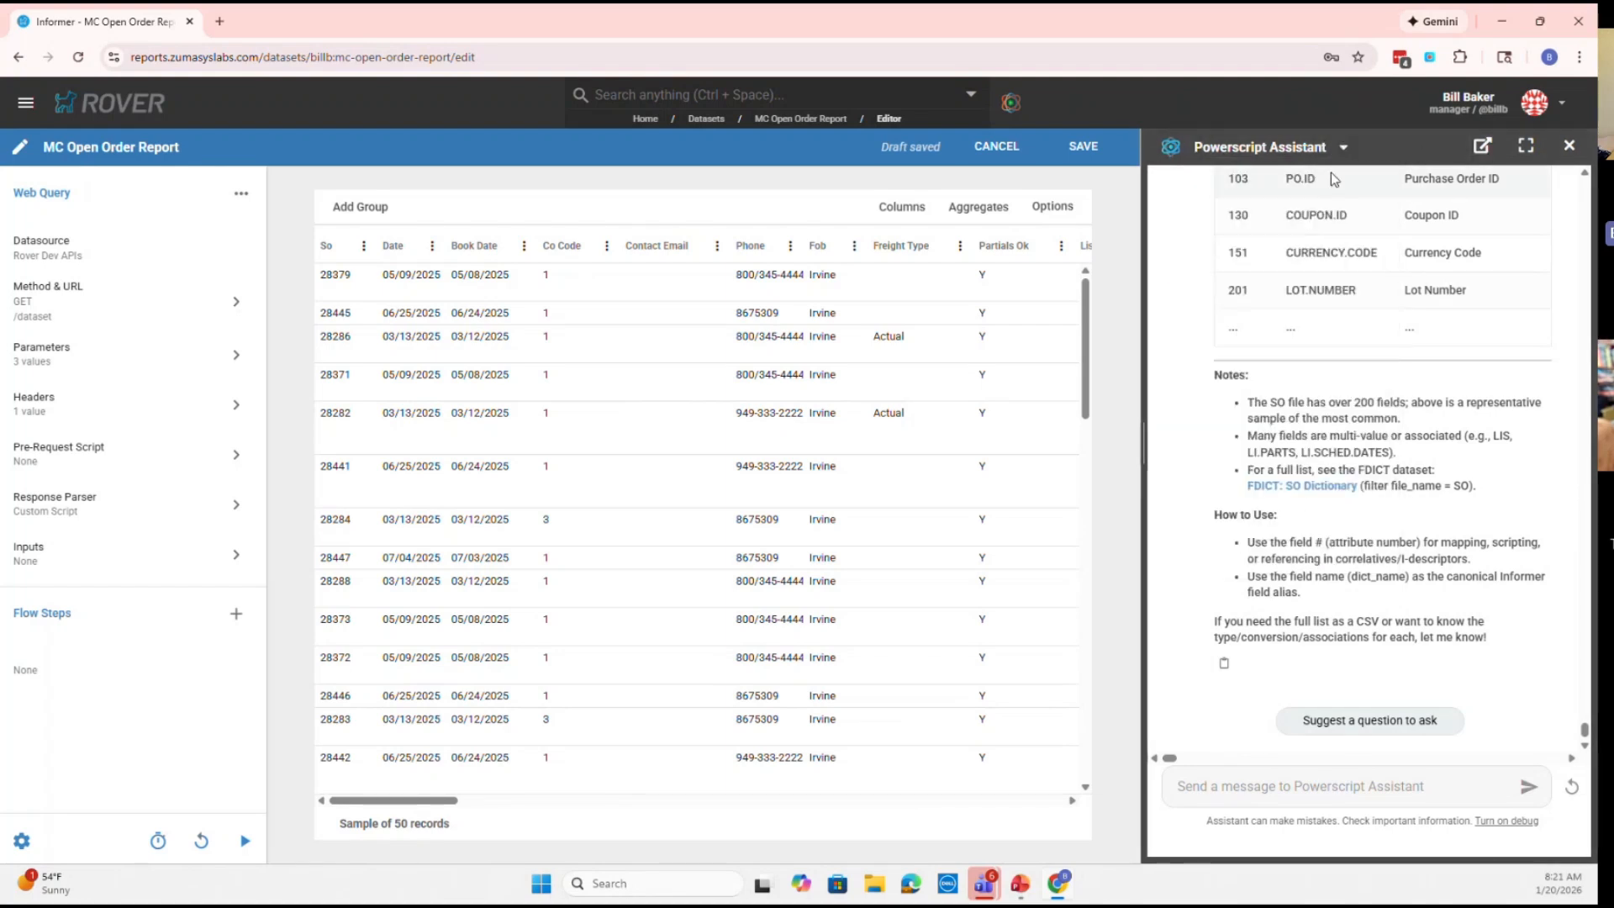
{"action": "scroll", "coordinate": [1370, 291], "scroll_direction": "up", "scroll_amount": 3}
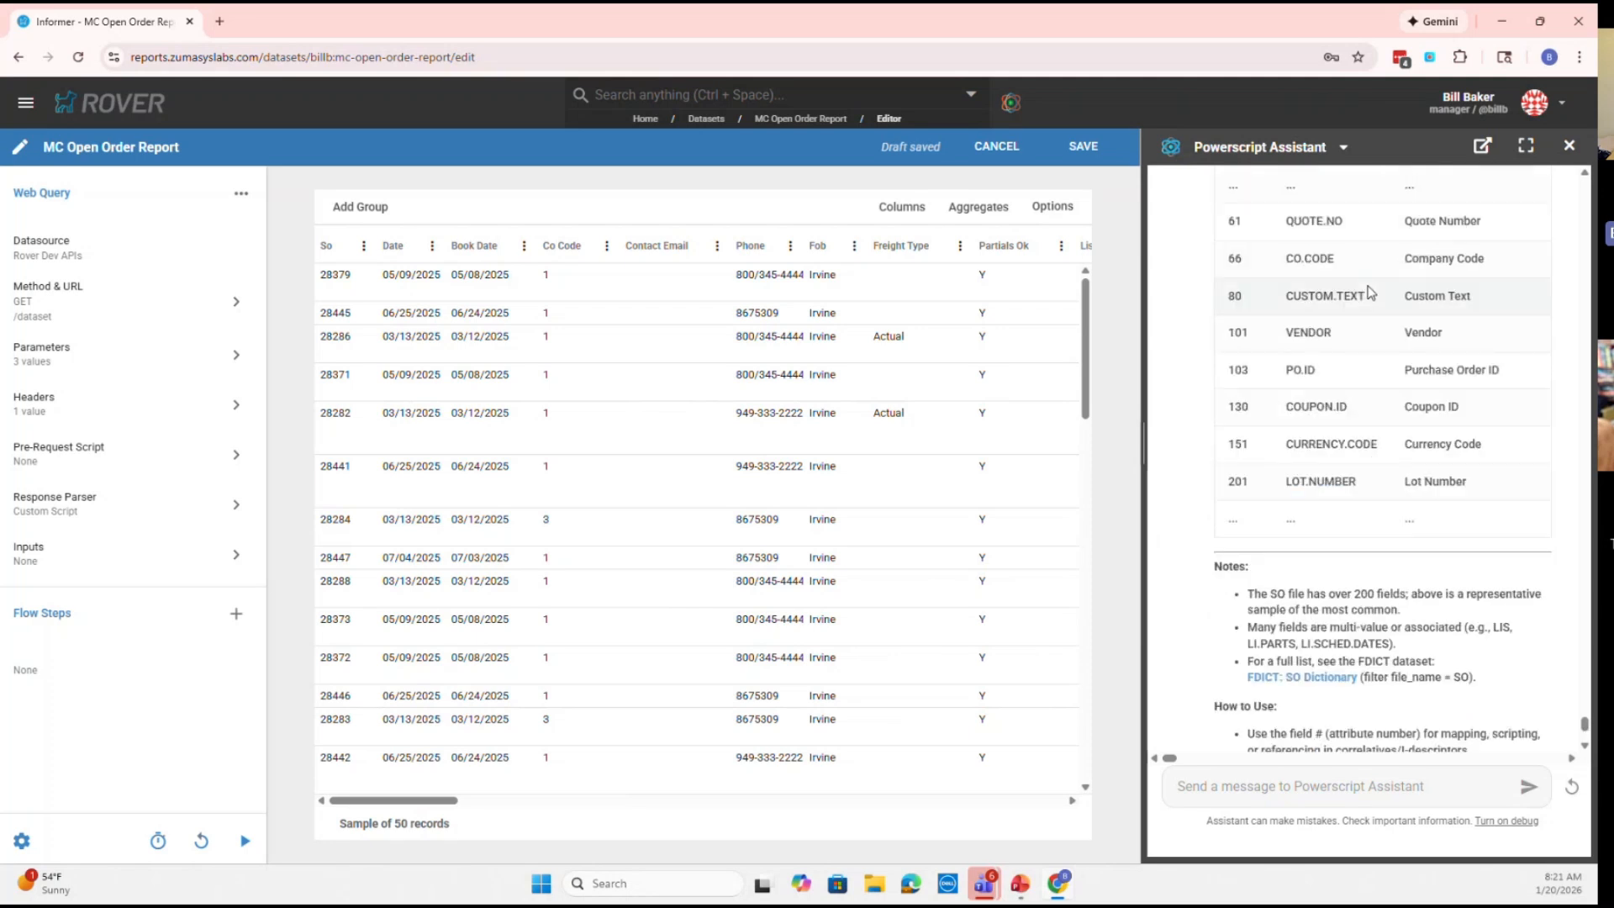
{"action": "scroll", "coordinate": [1459, 404], "scroll_direction": "down", "scroll_amount": 3}
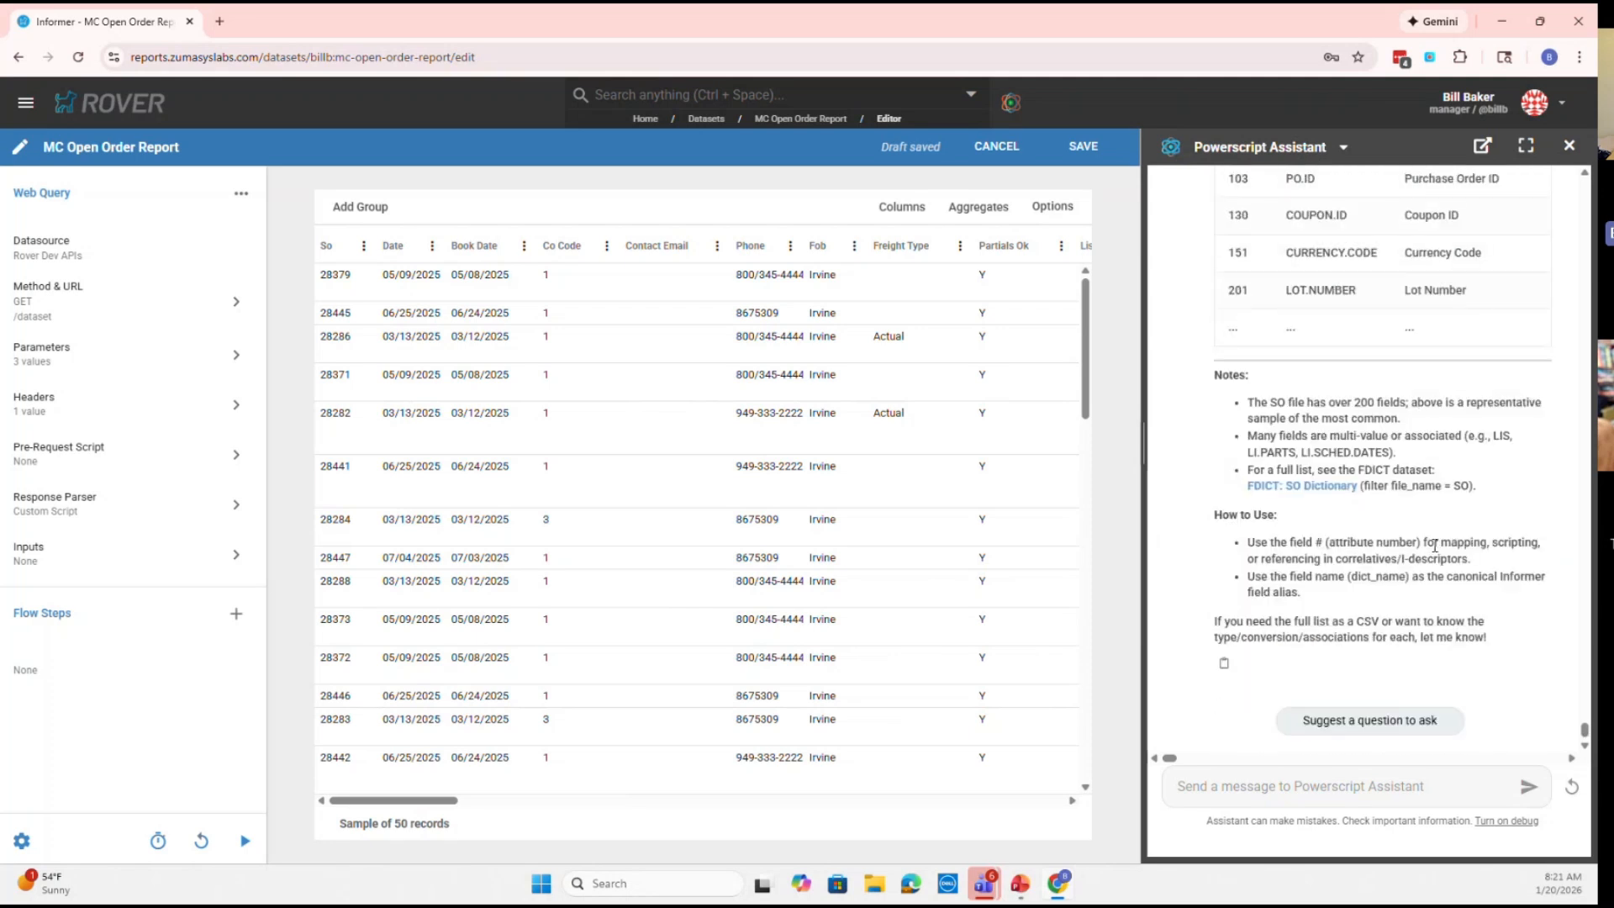
{"action": "left_click", "coordinate": [1294, 786]}
{"action": "type", "text": "can"}
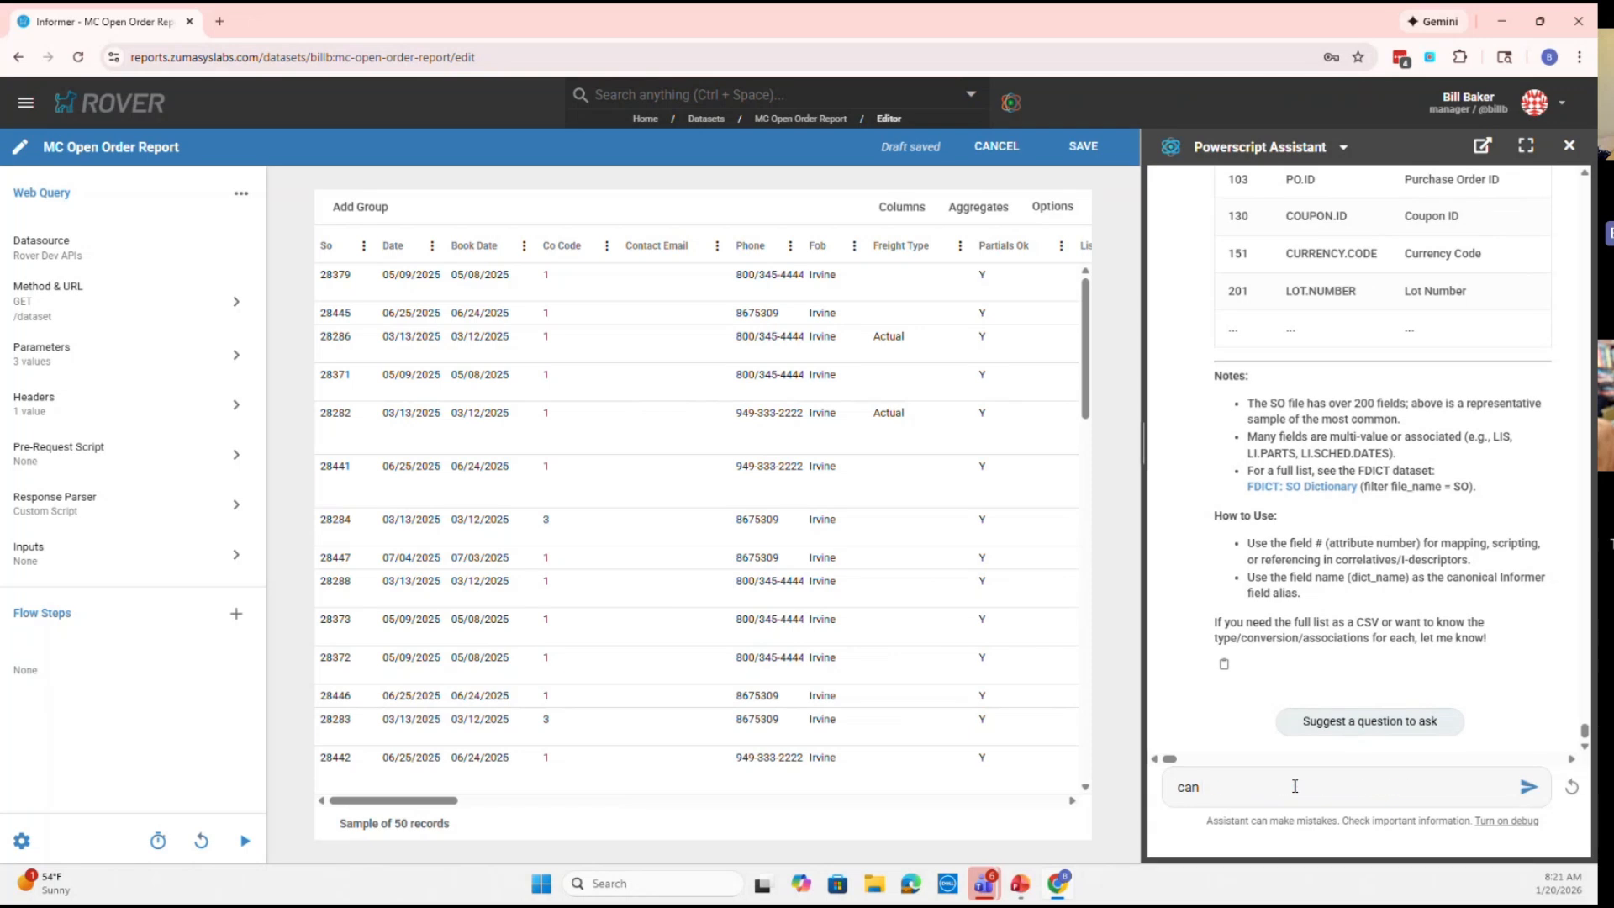
{"action": "type", "text": " you tell me what cor"}
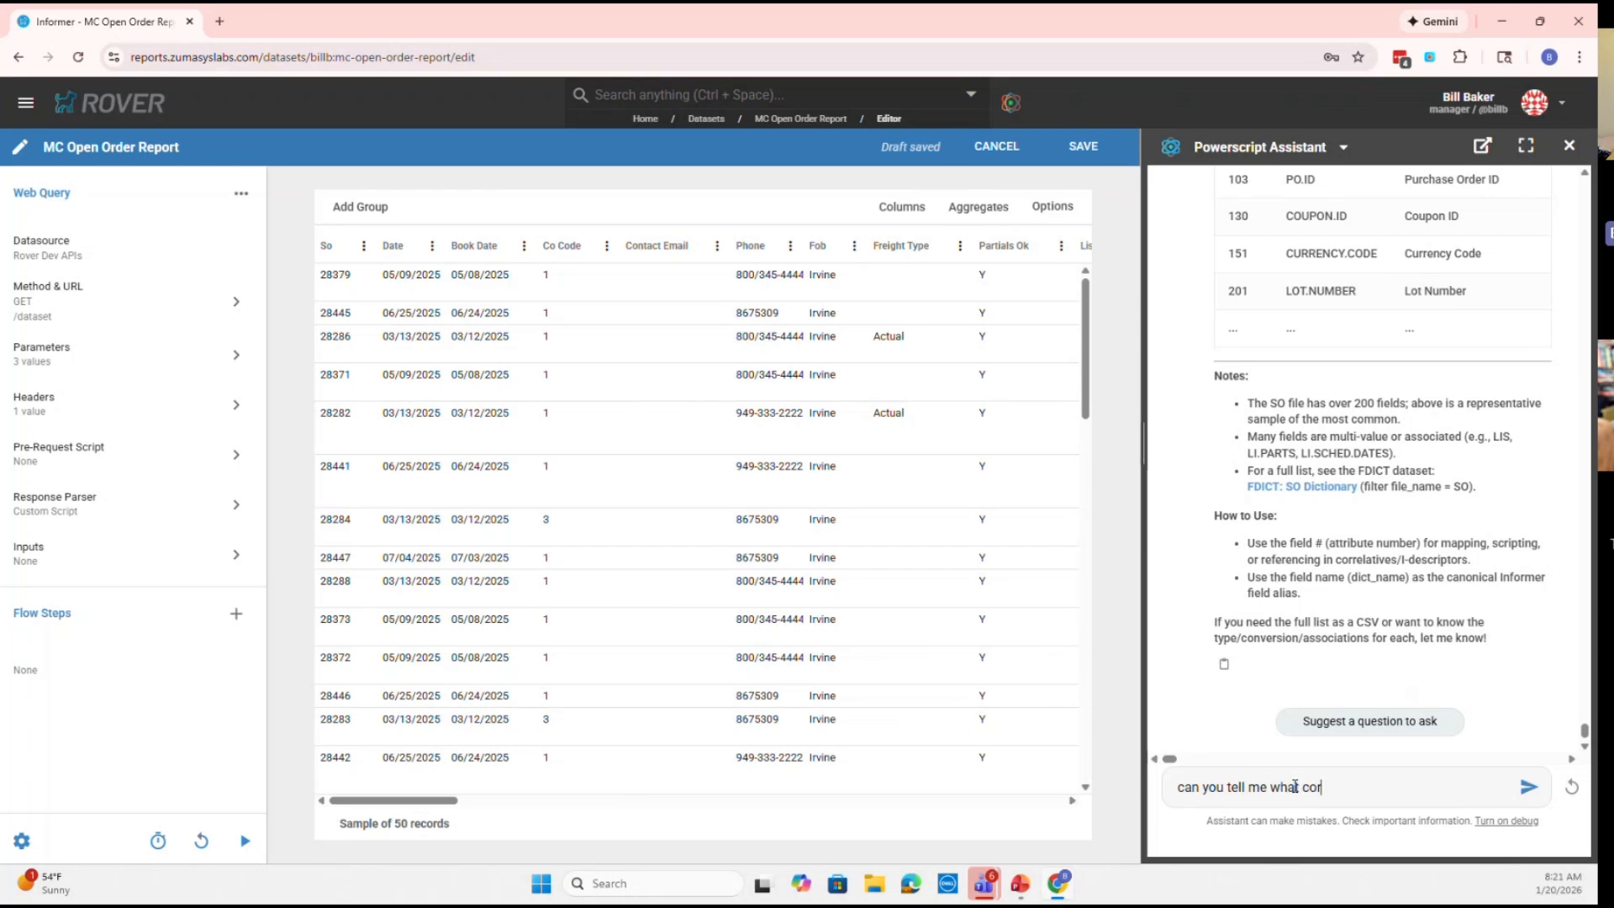
{"action": "type", "text": "relatives are available in the so file"}
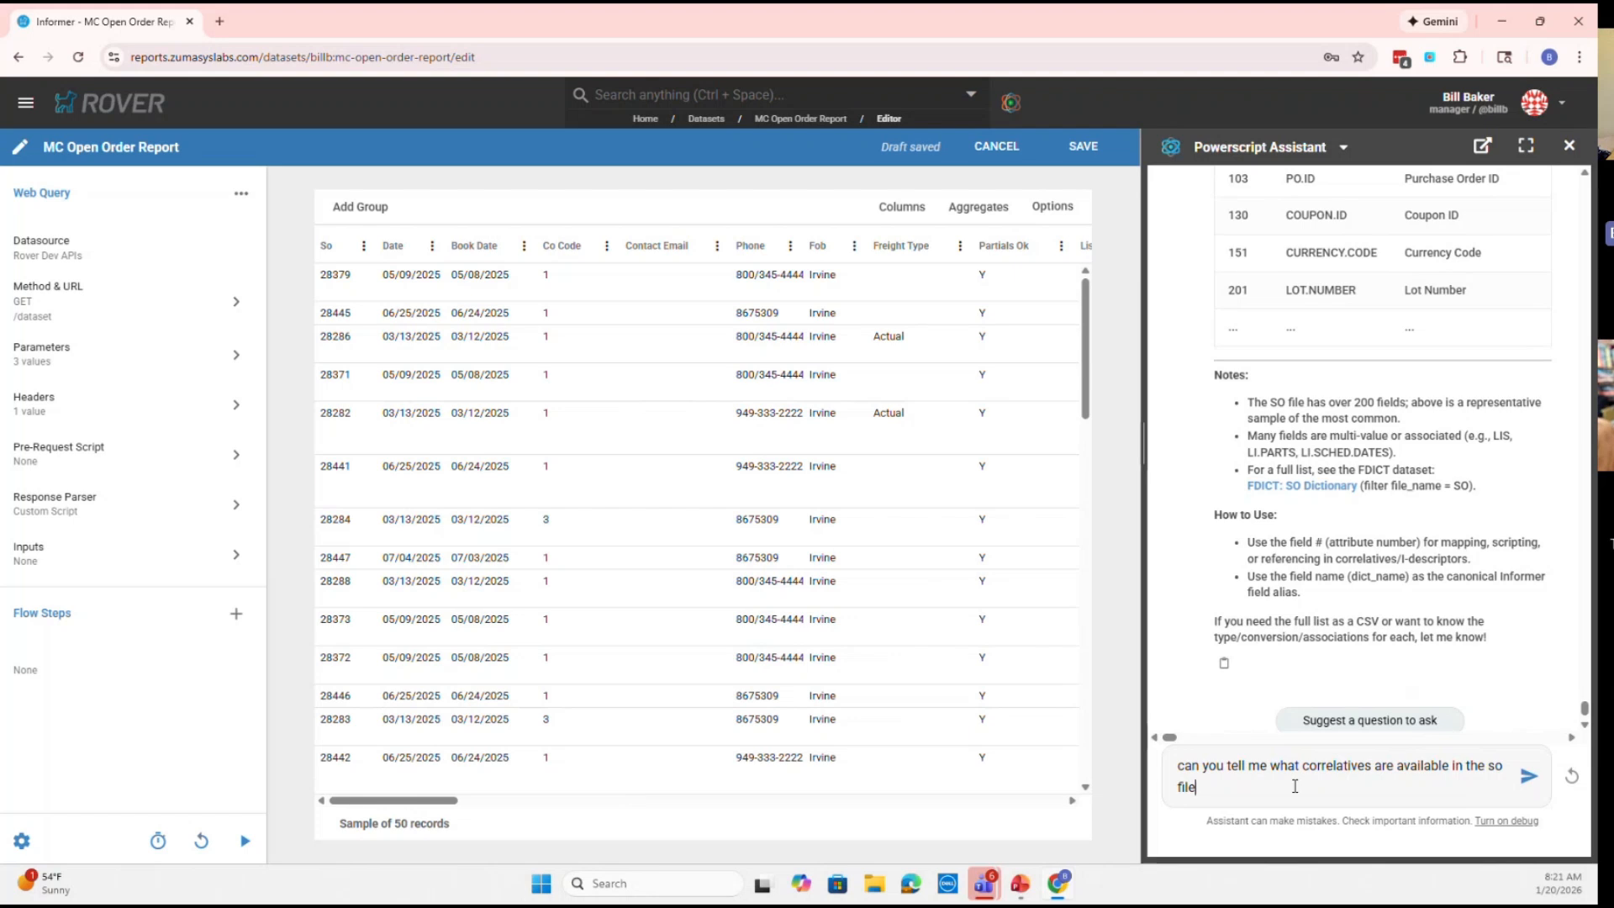
{"action": "key", "text": "Return"}
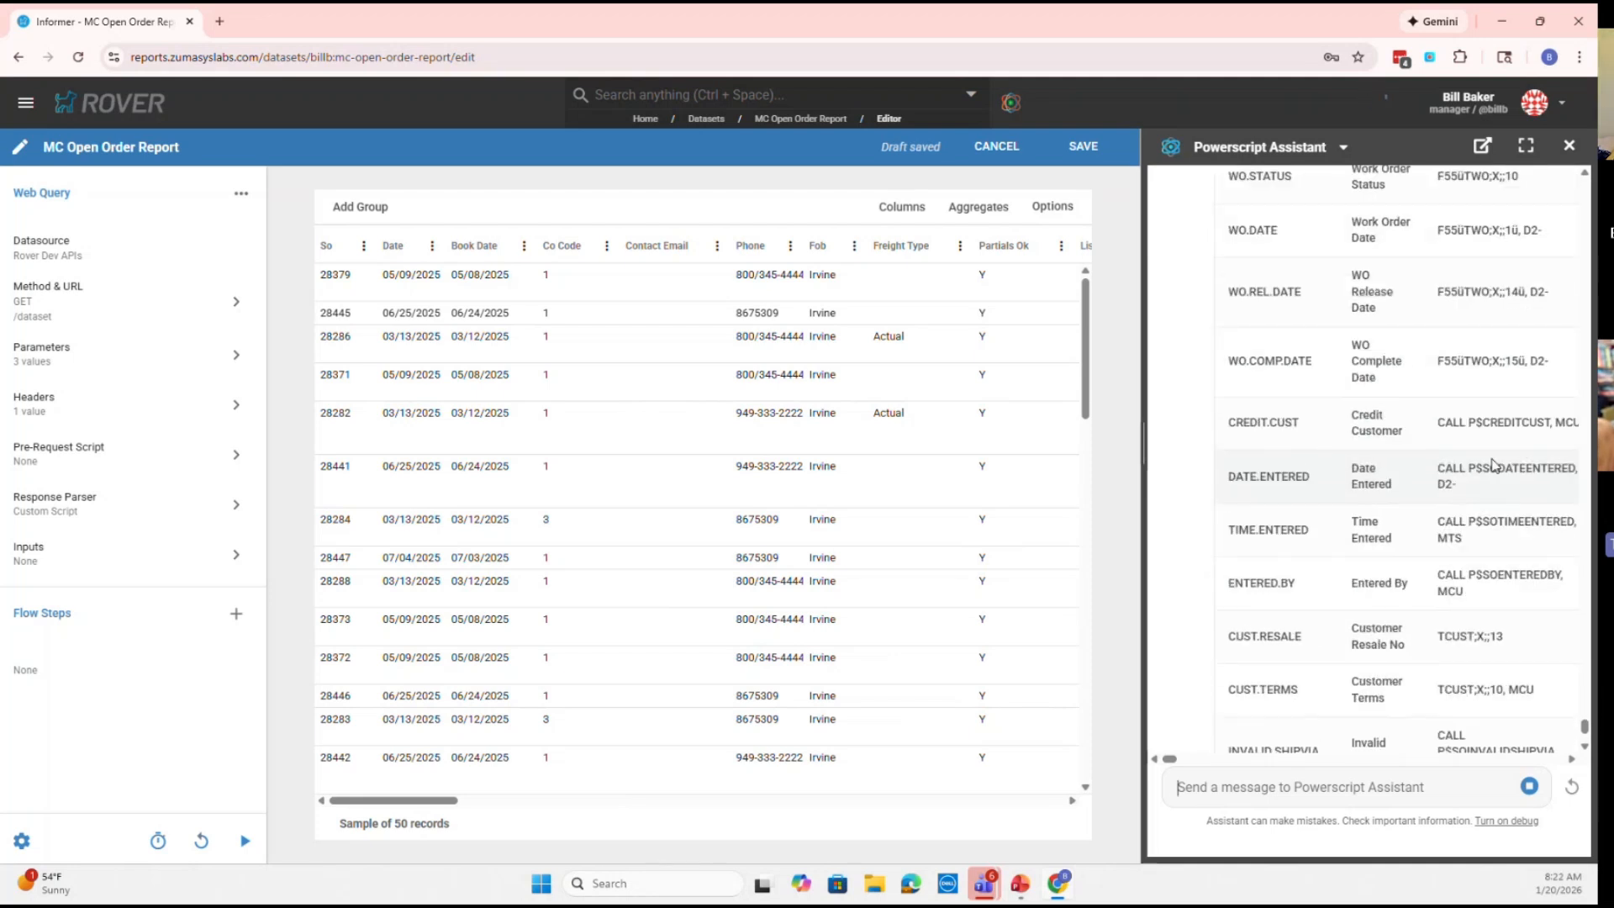
Examine the assistant's table of SO file correlatives for customer, order amount and open amount fields
{"action": "scroll", "coordinate": [1492, 458], "scroll_direction": "up", "scroll_amount": 10}
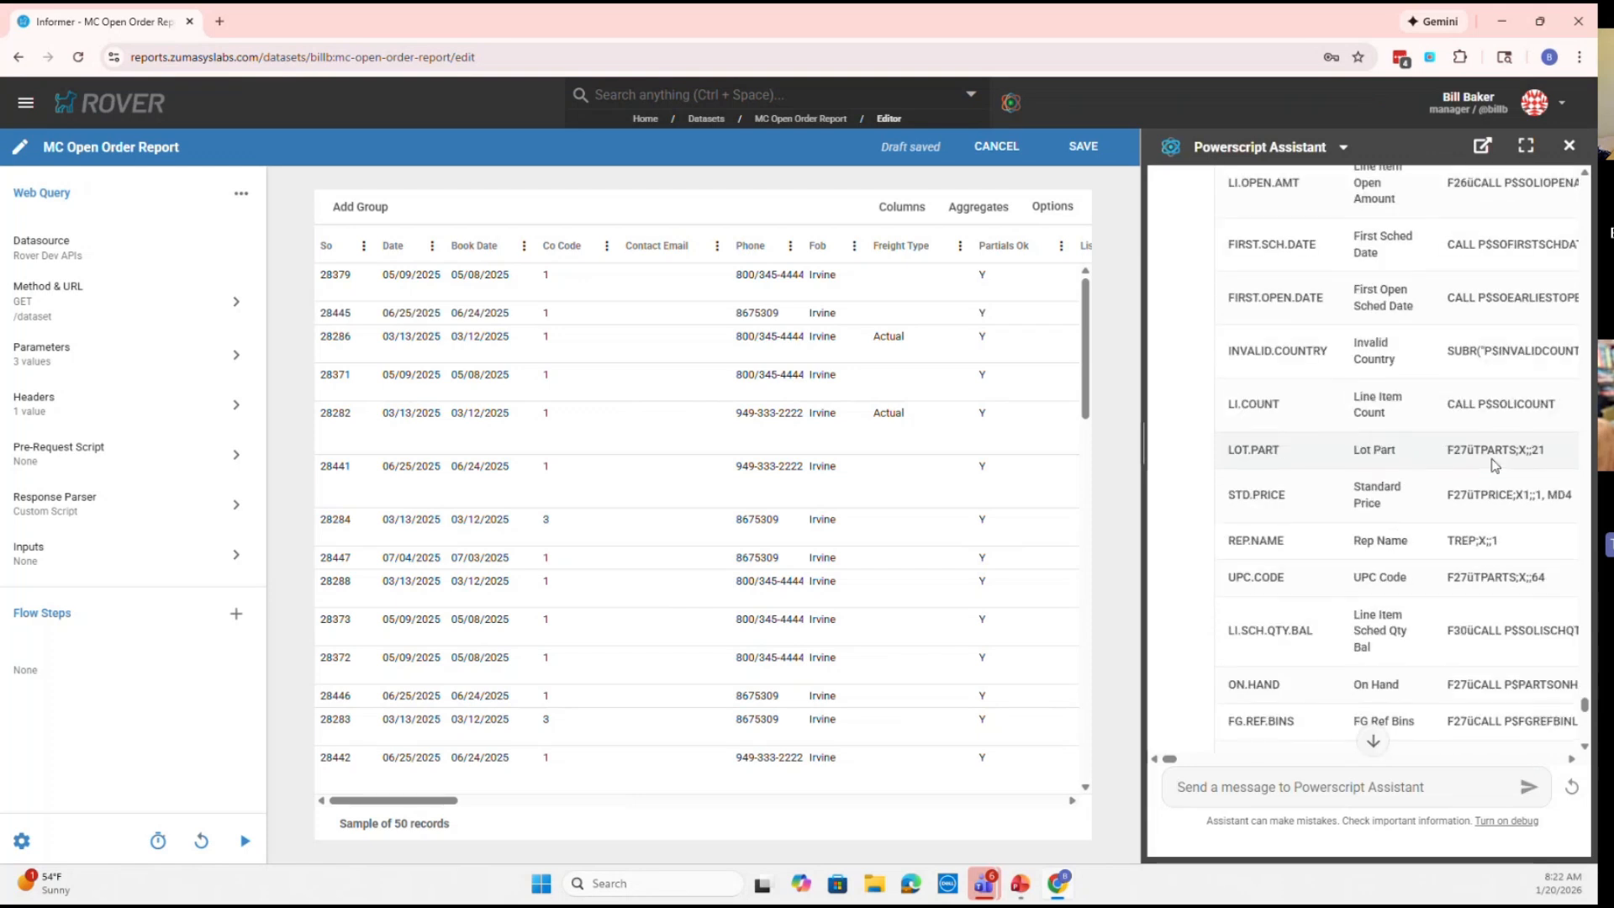
{"action": "scroll", "coordinate": [1505, 465], "scroll_direction": "up", "scroll_amount": 10}
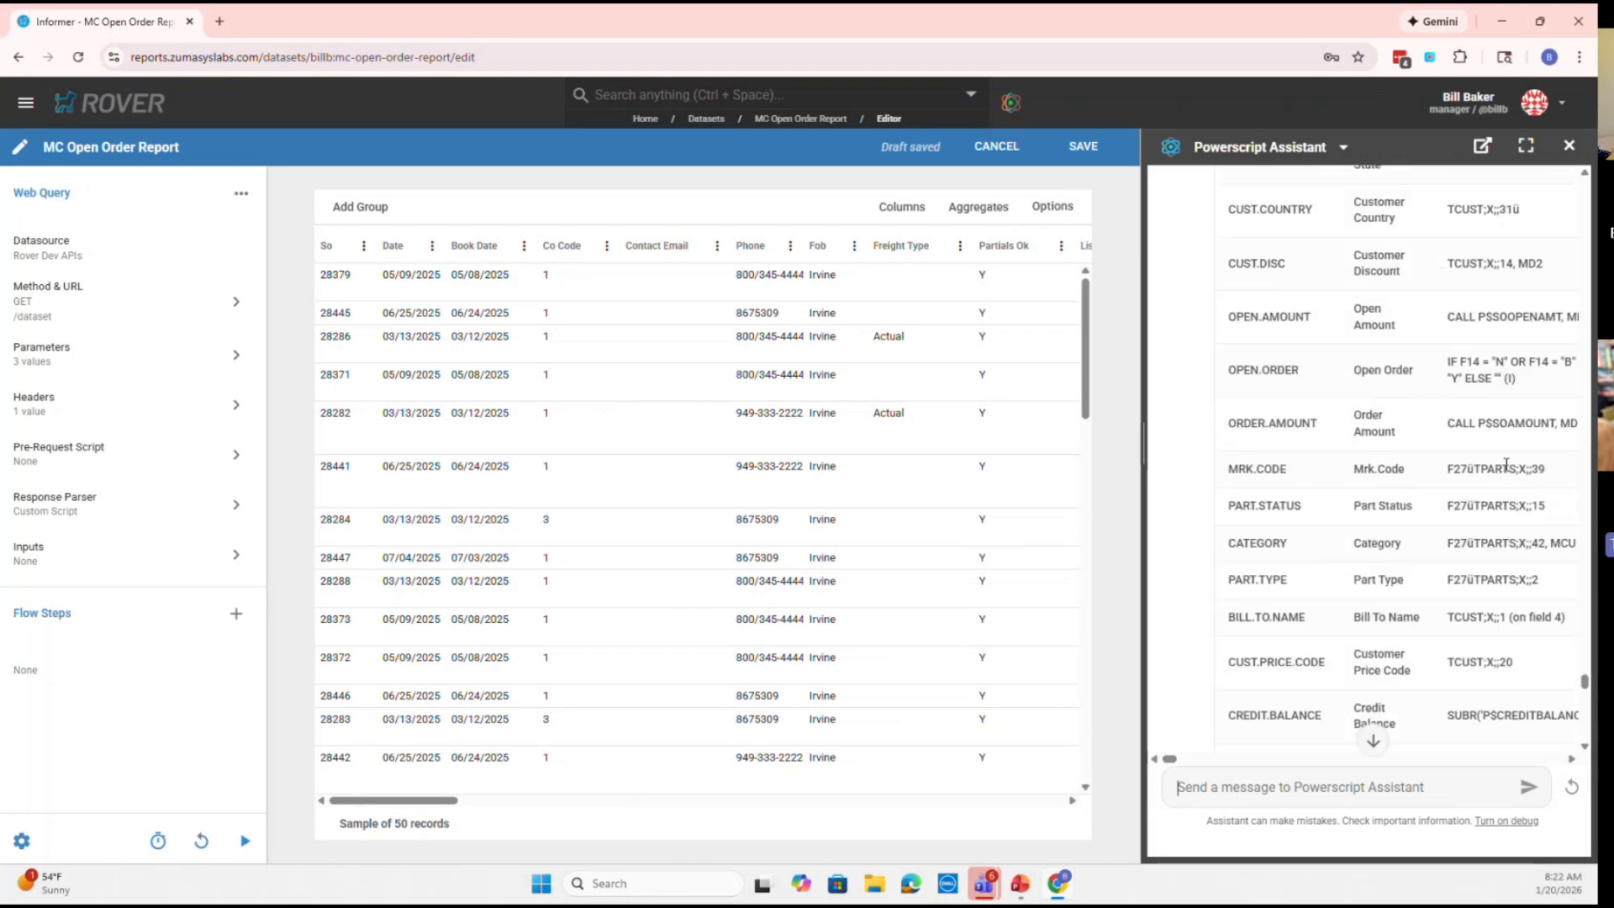
{"action": "scroll", "coordinate": [1505, 464], "scroll_direction": "down", "scroll_amount": 3}
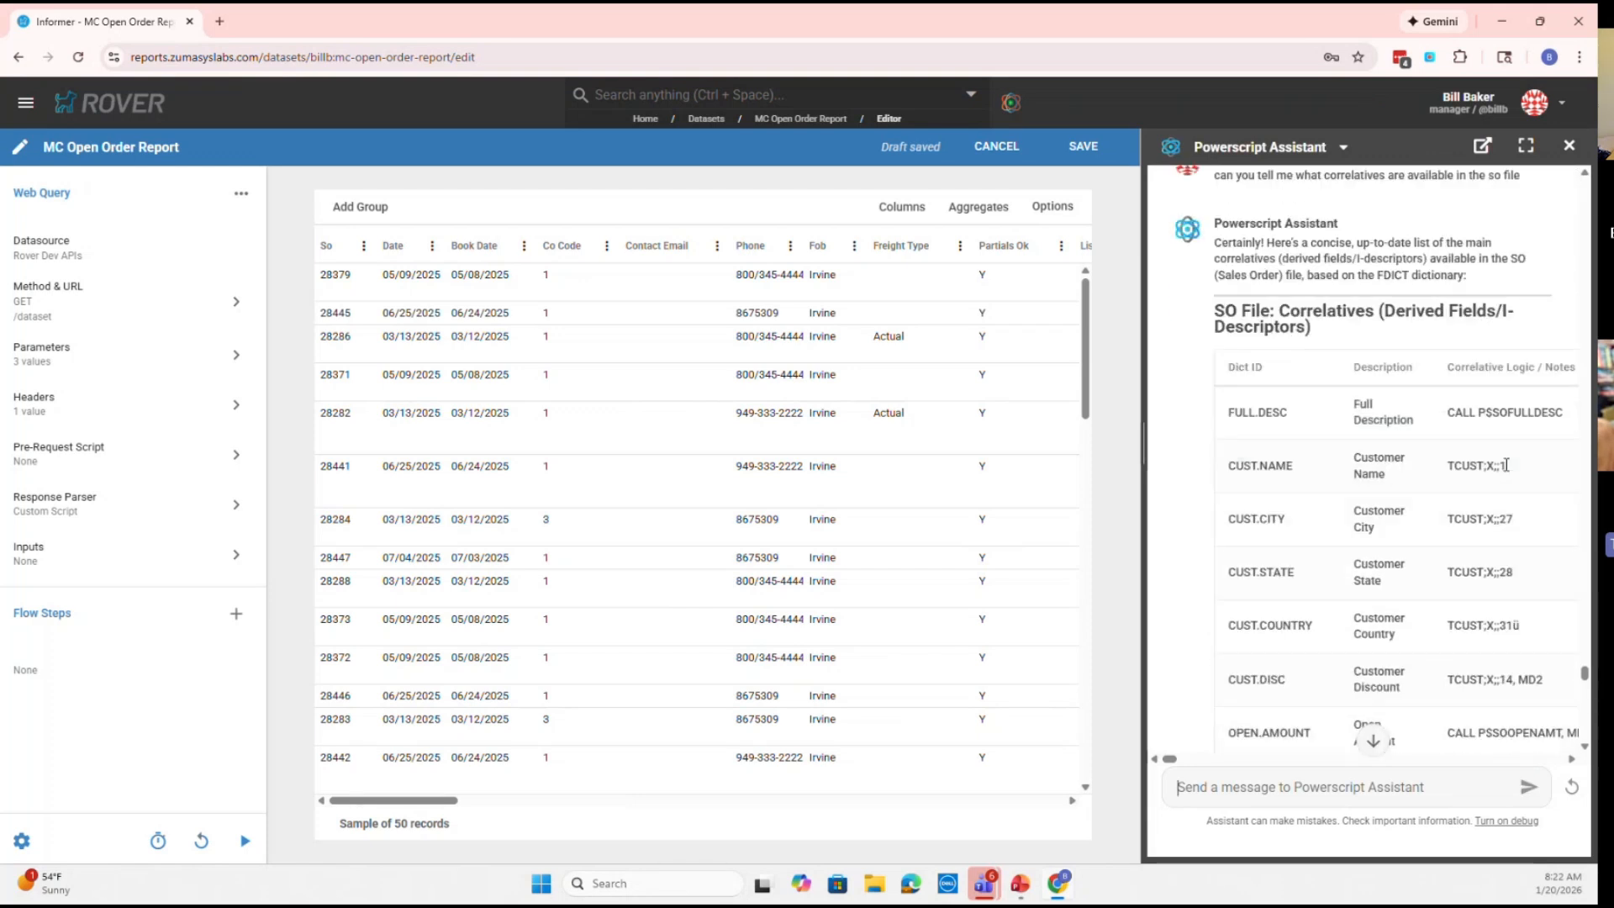
{"action": "scroll", "coordinate": [1505, 469], "scroll_direction": "up", "scroll_amount": 1}
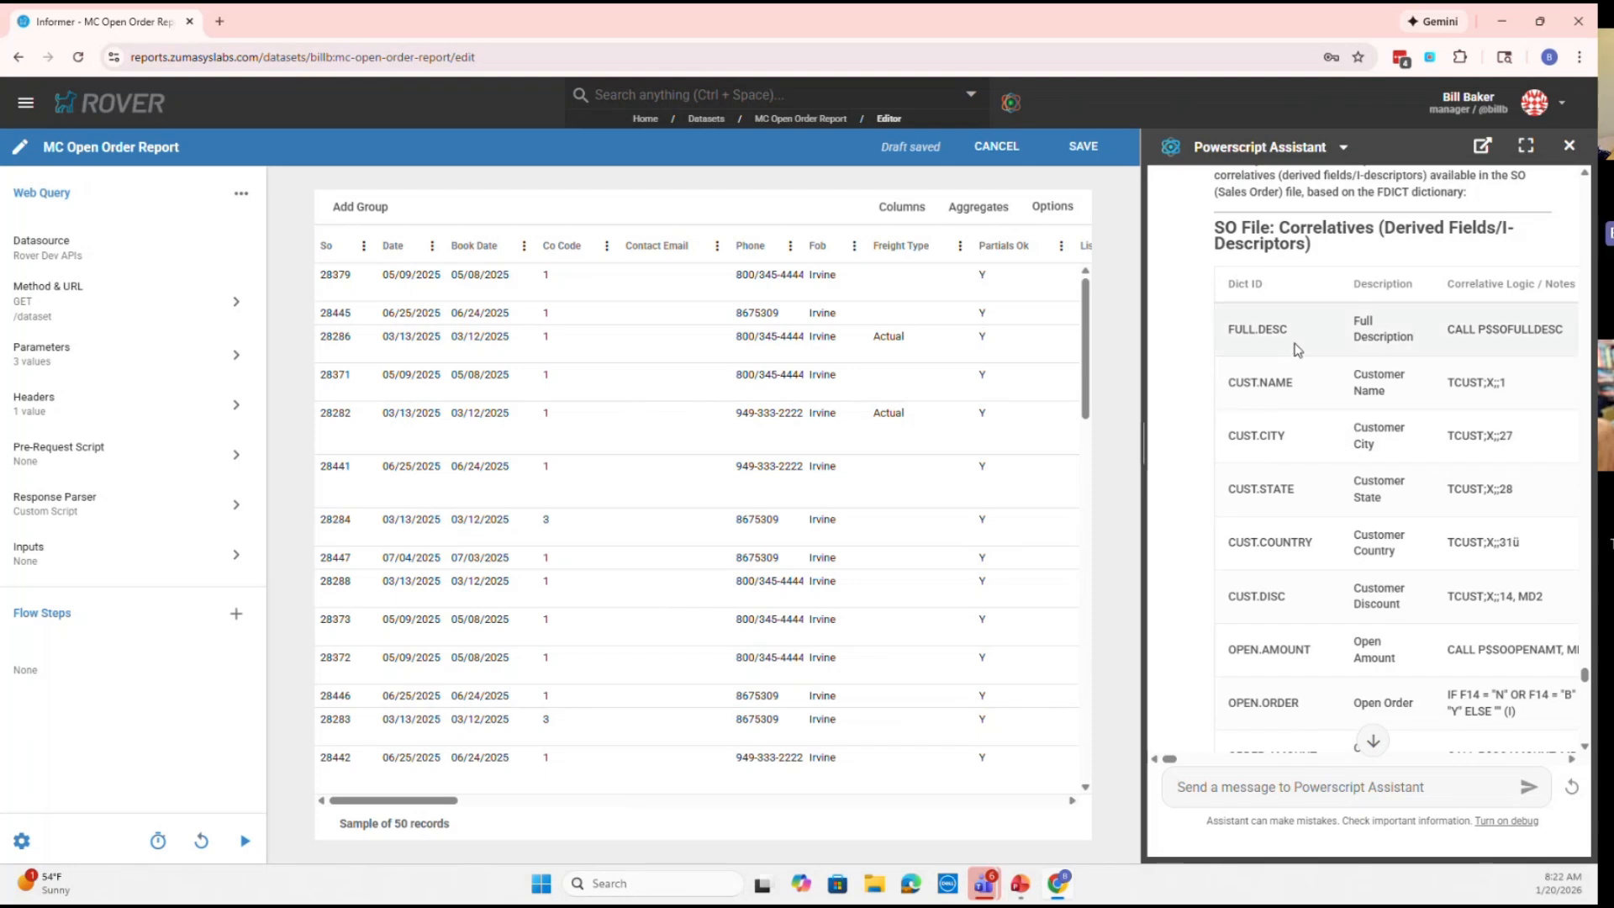
{"action": "scroll", "coordinate": [1293, 349], "scroll_direction": "up", "scroll_amount": 2}
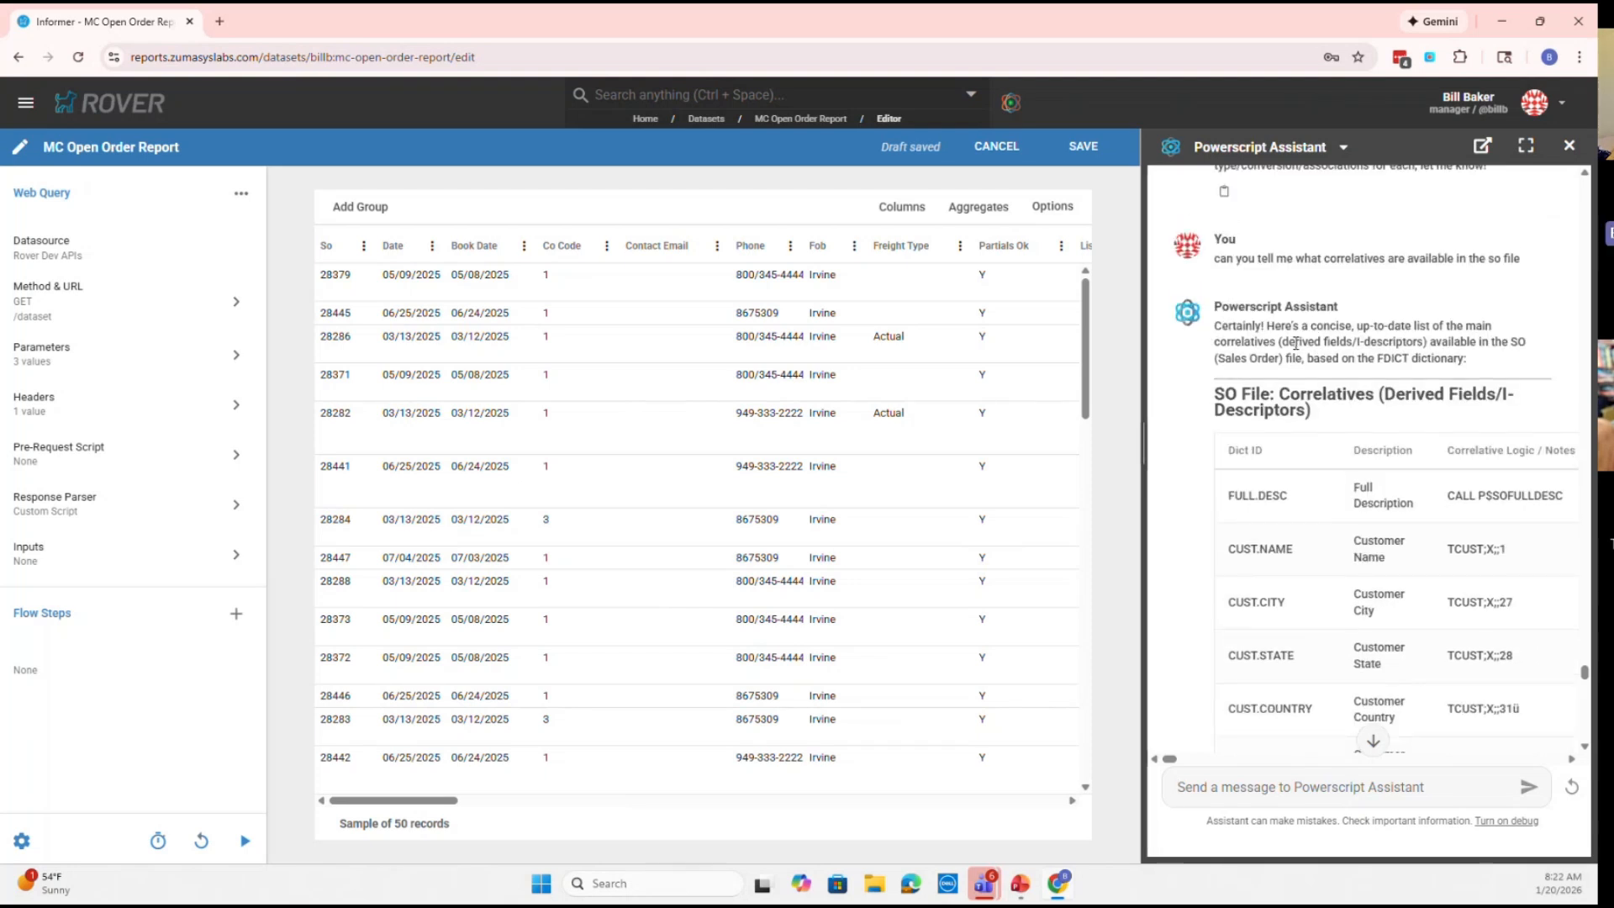
{"action": "scroll", "coordinate": [1296, 347], "scroll_direction": "down", "scroll_amount": 1}
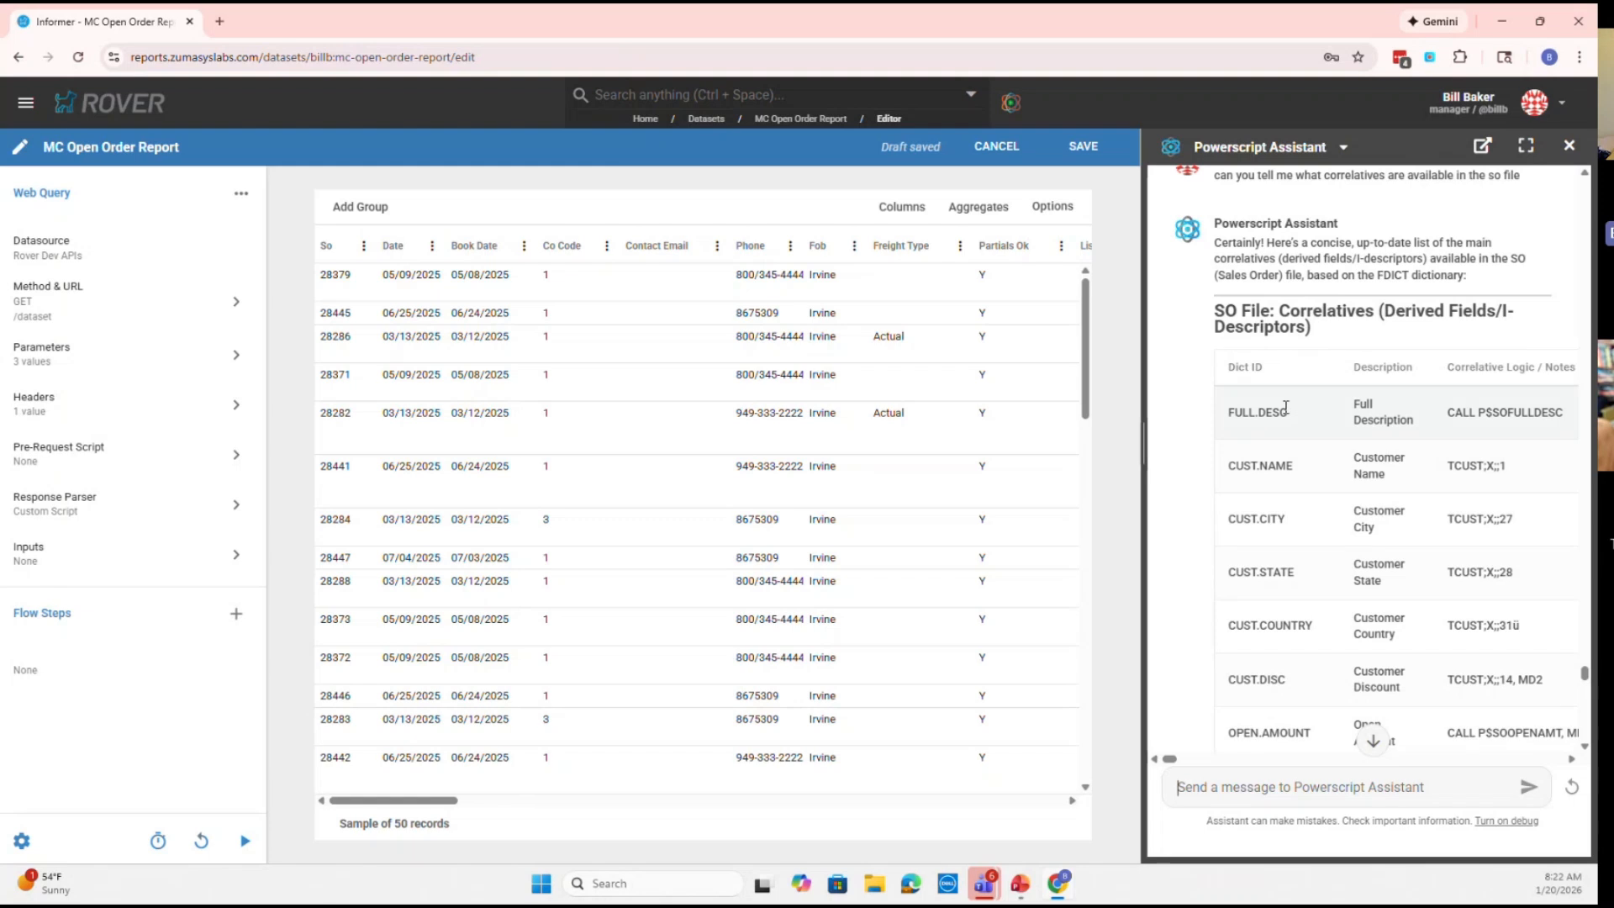
{"action": "scroll", "coordinate": [1278, 426], "scroll_direction": "down", "scroll_amount": 1}
{"action": "scroll", "coordinate": [1279, 426], "scroll_direction": "down", "scroll_amount": 5}
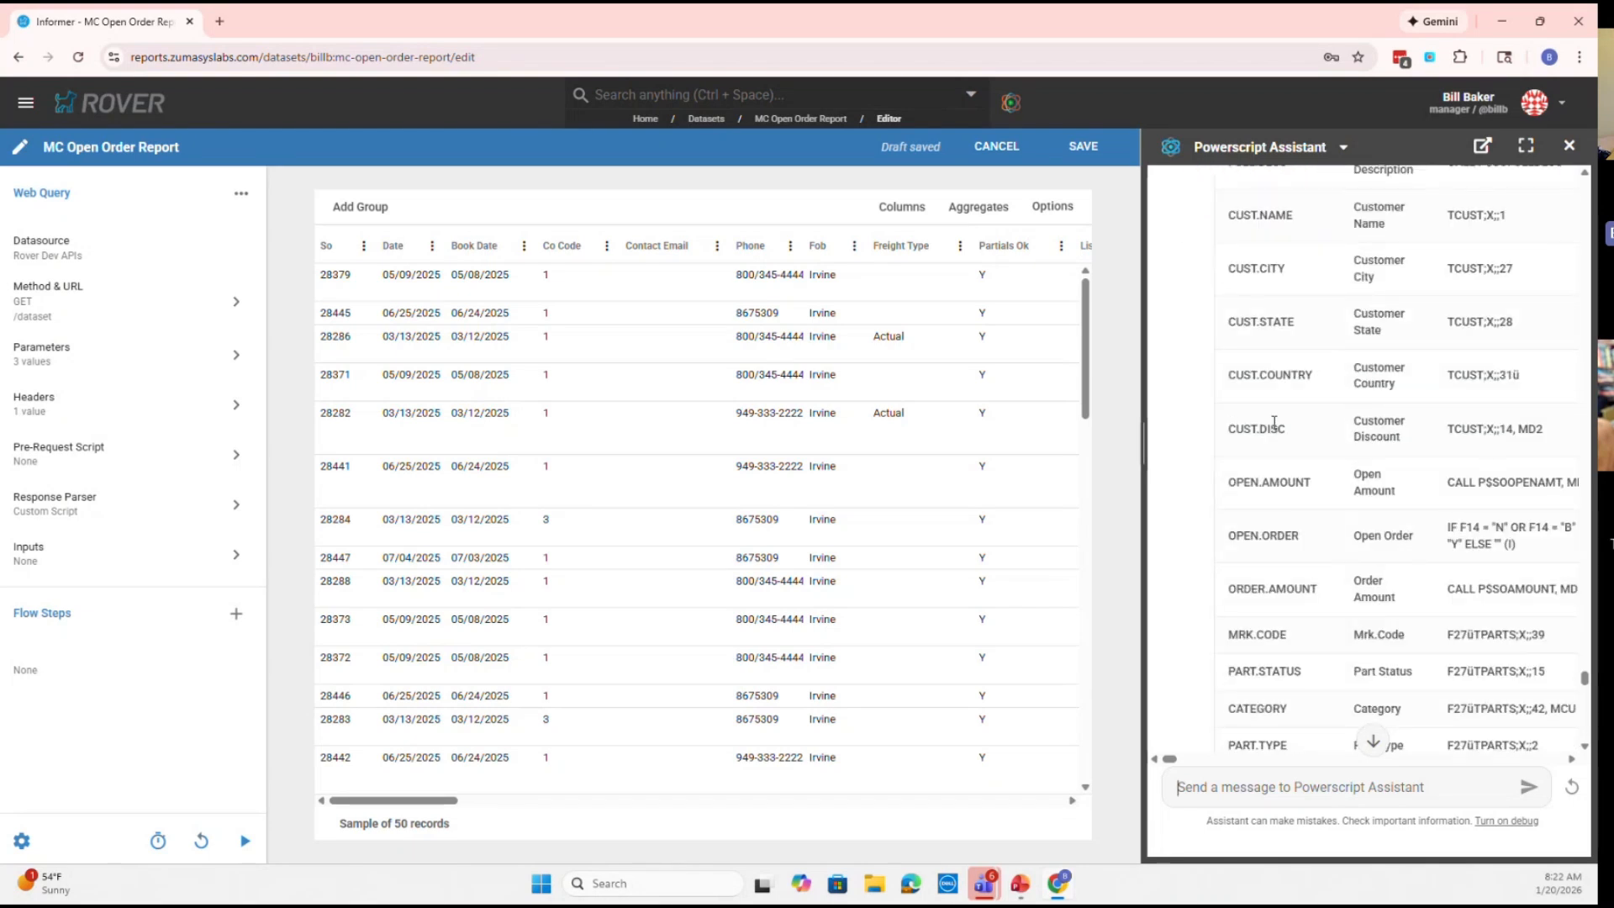
{"action": "scroll", "coordinate": [1274, 422], "scroll_direction": "up", "scroll_amount": 5}
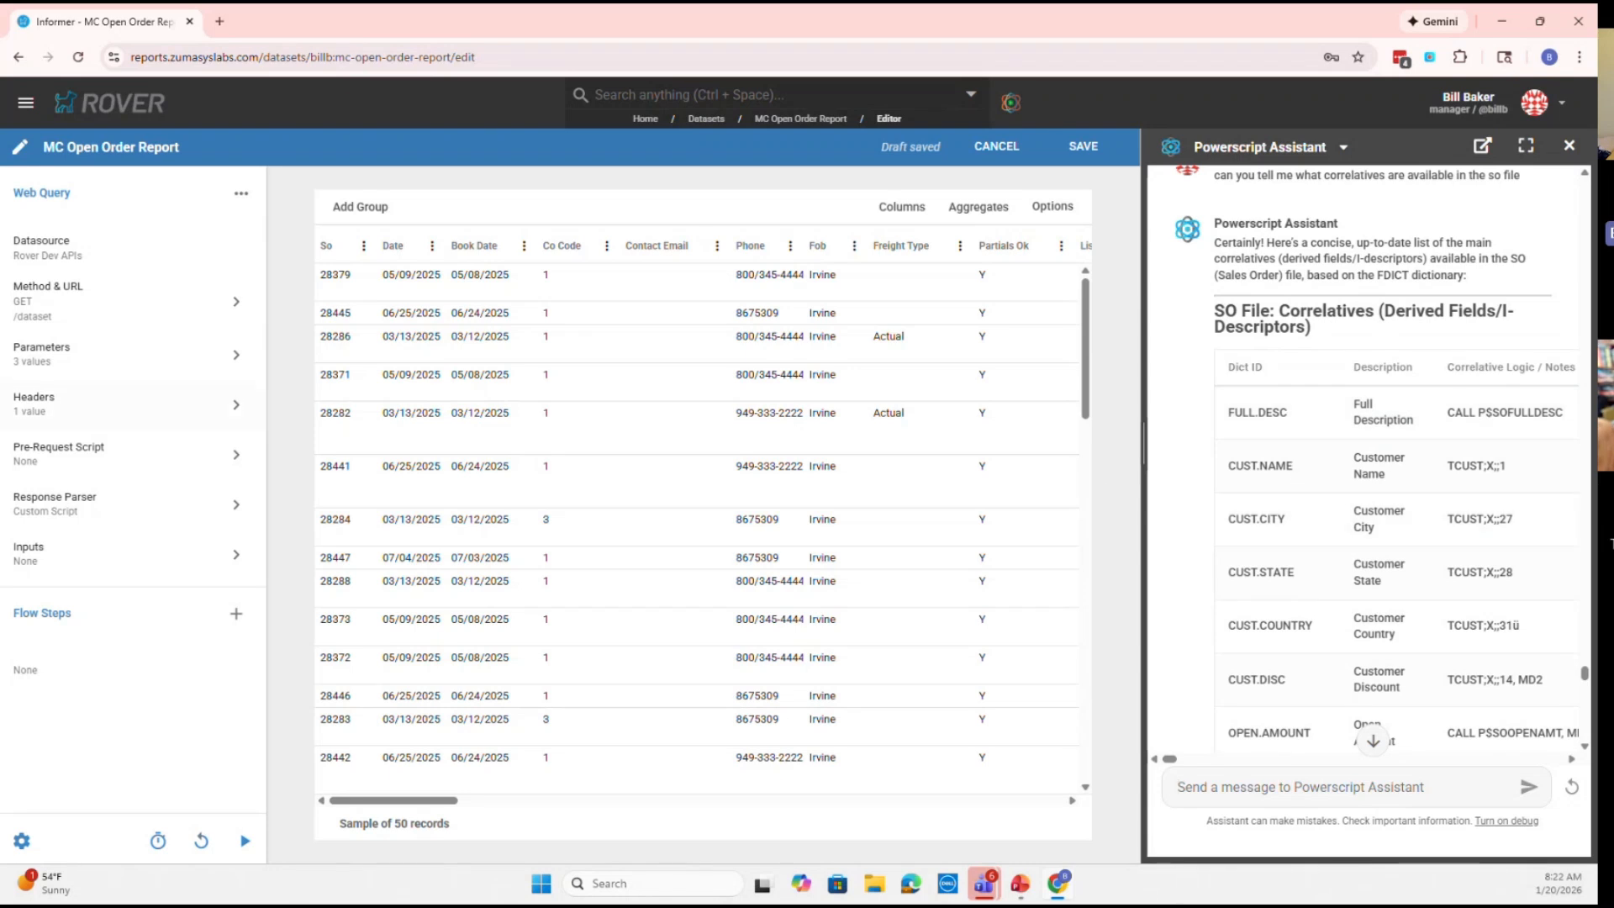
{"action": "left_click", "coordinate": [1201, 787]}
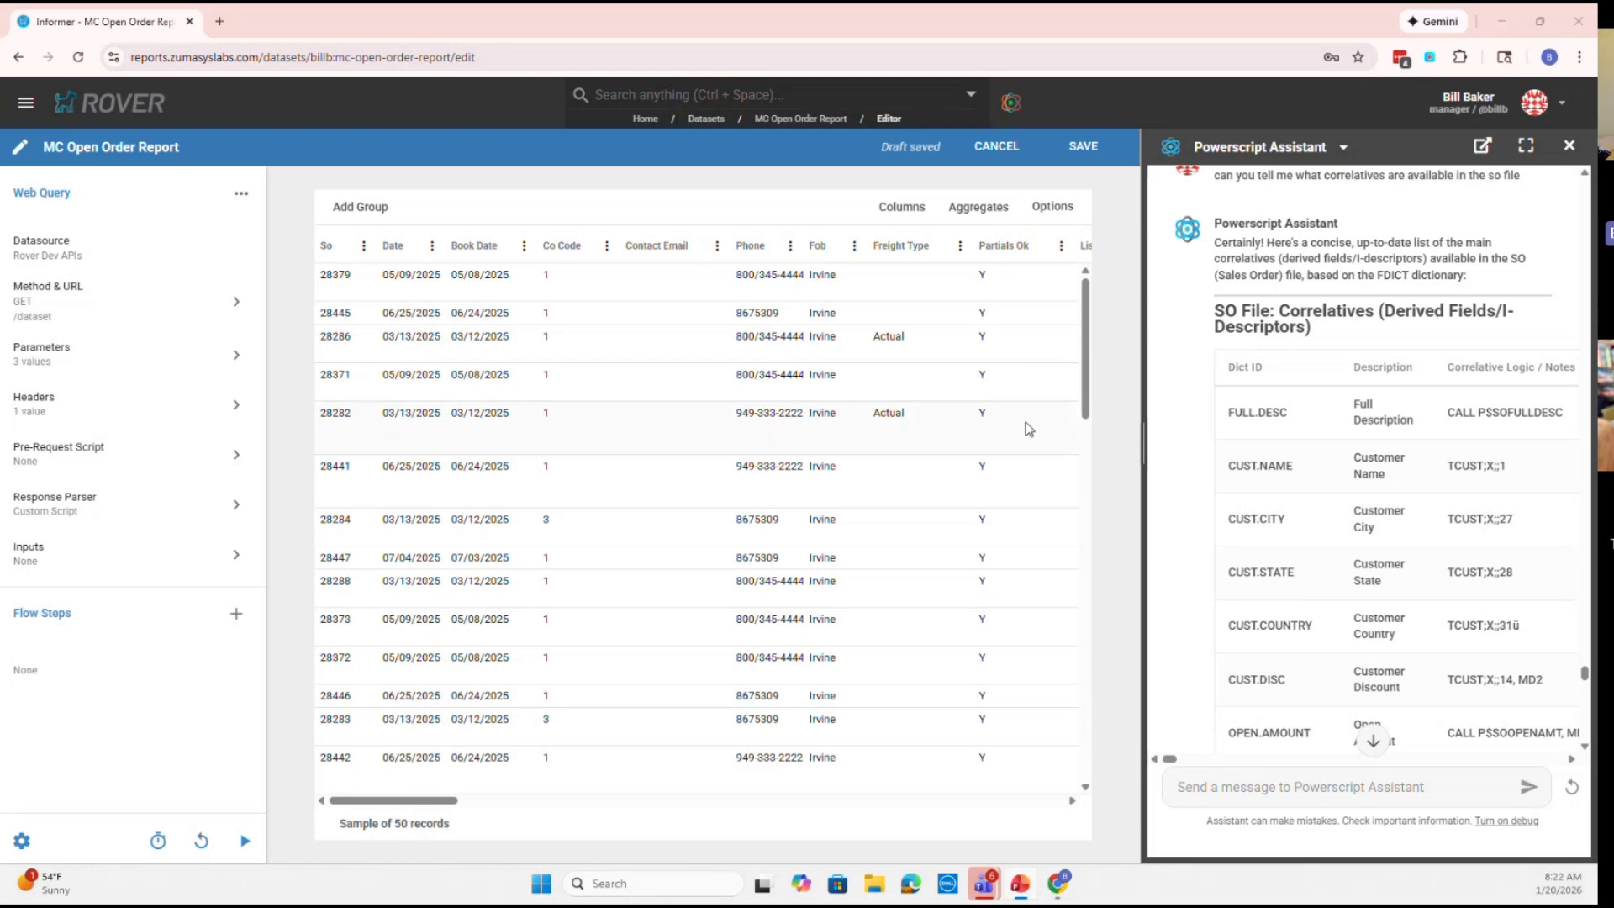
Add a query parameter correlativenames with the value full_desc cust_name cust_city cust_state cust_country order_amount
{"action": "left_click", "coordinate": [115, 352]}
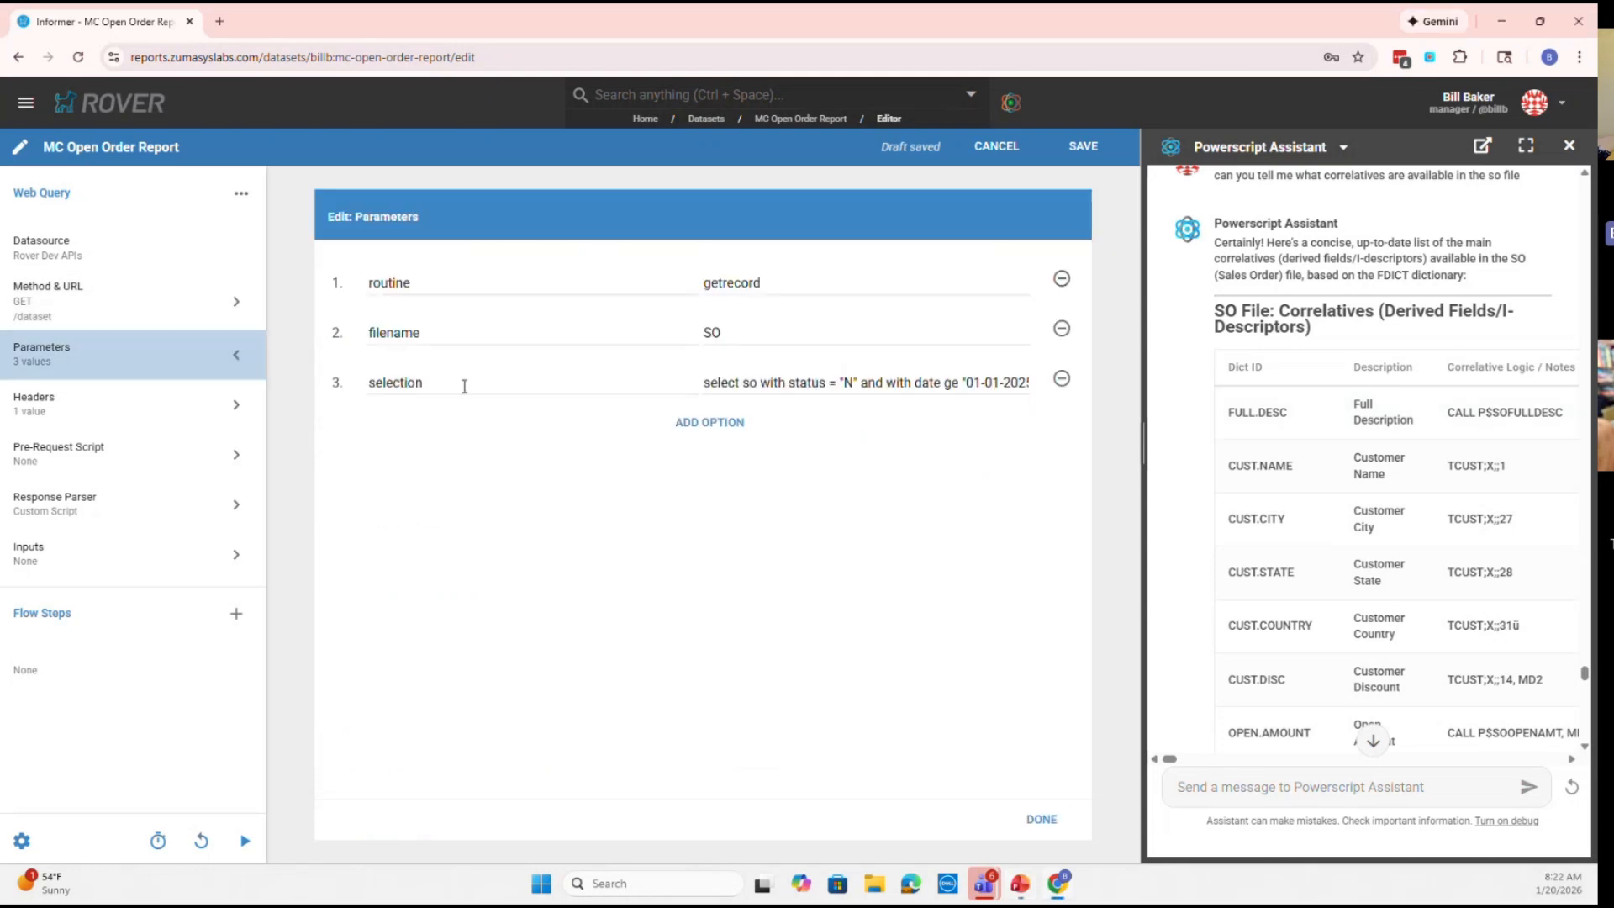
{"action": "left_click", "coordinate": [592, 423]}
{"action": "left_click", "coordinate": [592, 425]}
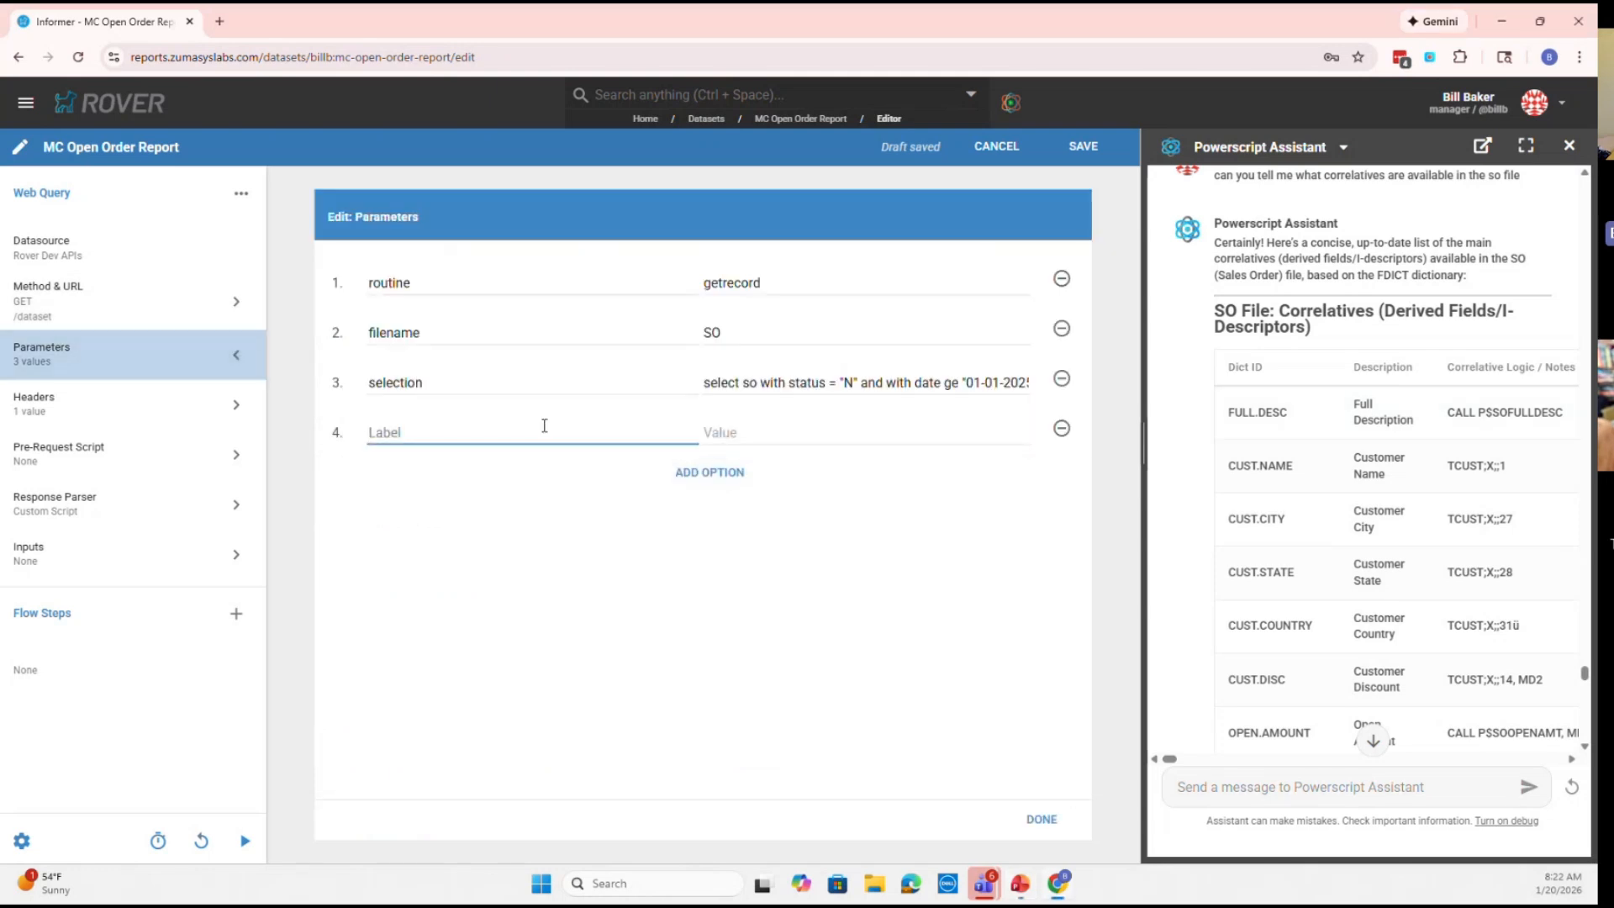
{"action": "type", "text": "correlativenames"}
{"action": "key", "text": "Tab"}
{"action": "type", "text": "cust_name cust_city cust_state cust_country order_amount"}
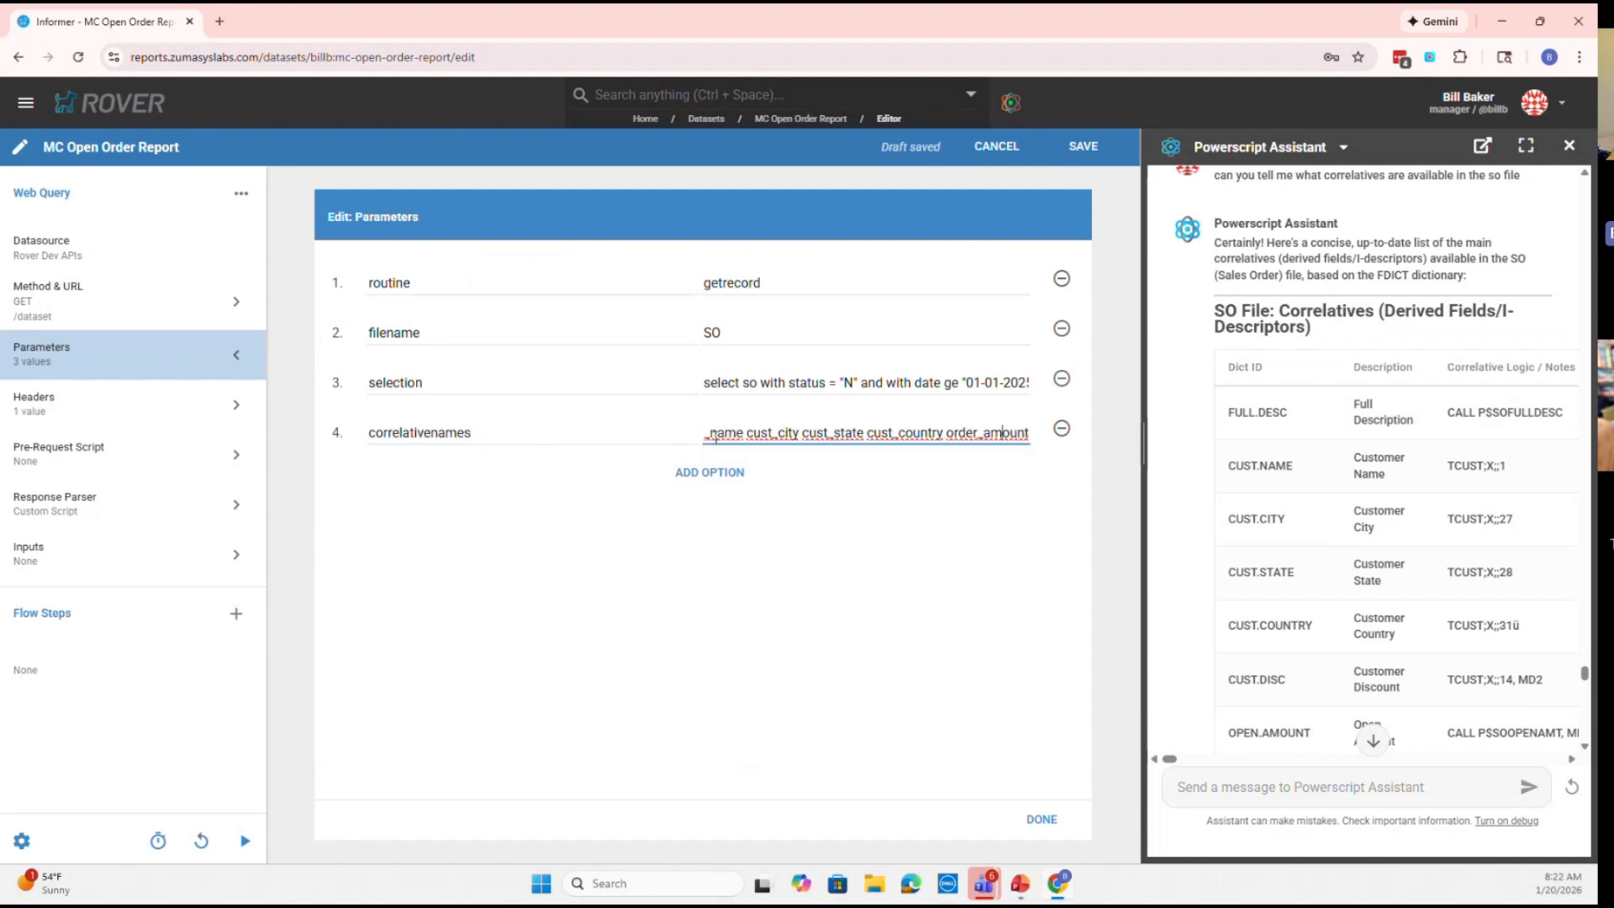
Append open_amount to the end of the correlativenames value and apply the parameters
{"action": "key", "text": "Home"}
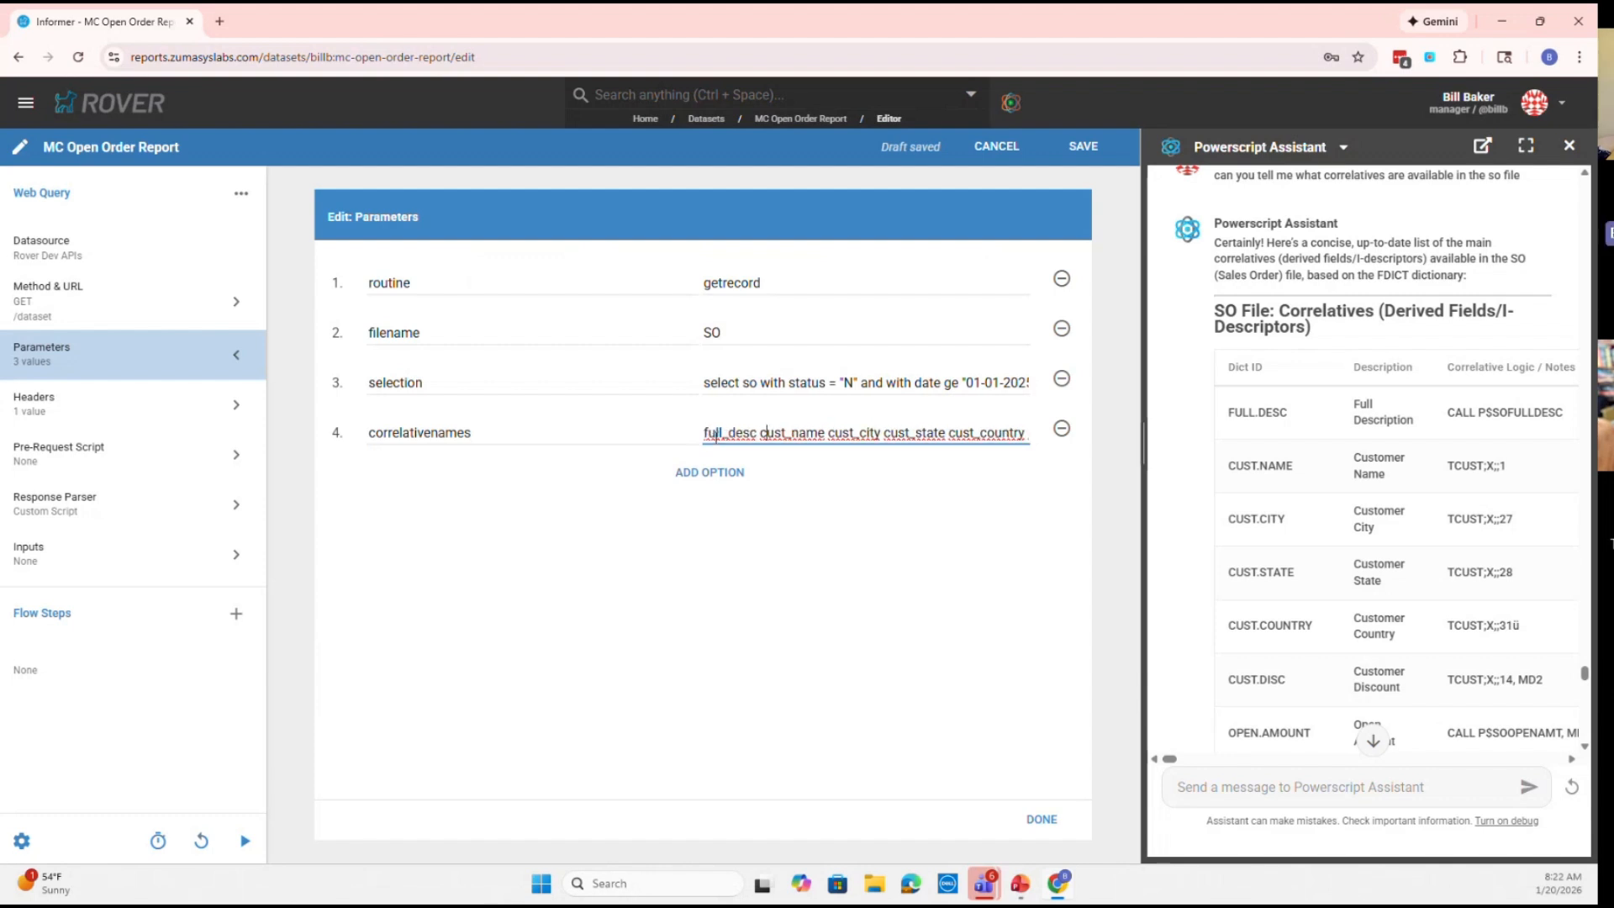
{"action": "key", "text": "Right"}
{"action": "key", "text": "Right"}
{"action": "key", "text": "Right"}
{"action": "key", "text": "Right"}
{"action": "key", "text": "Right"}
{"action": "key", "text": "Right"}
{"action": "key", "text": "Right"}
{"action": "key", "text": "Right"}
{"action": "key", "text": "Right"}
{"action": "key", "text": "Right"}
{"action": "key", "text": "Right"}
{"action": "key", "text": "Right"}
{"action": "key", "text": "Right"}
{"action": "key", "text": "Right"}
{"action": "key", "text": "Right"}
{"action": "key", "text": "Right"}
{"action": "key", "text": "Right"}
{"action": "key", "text": "Right"}
{"action": "key", "text": "Right"}
{"action": "key", "text": "Right"}
{"action": "key", "text": "Right"}
{"action": "key", "text": "Right"}
{"action": "key", "text": "Right"}
{"action": "key", "text": "Right"}
{"action": "key", "text": "Right"}
{"action": "key", "text": "Right"}
{"action": "key", "text": "Right"}
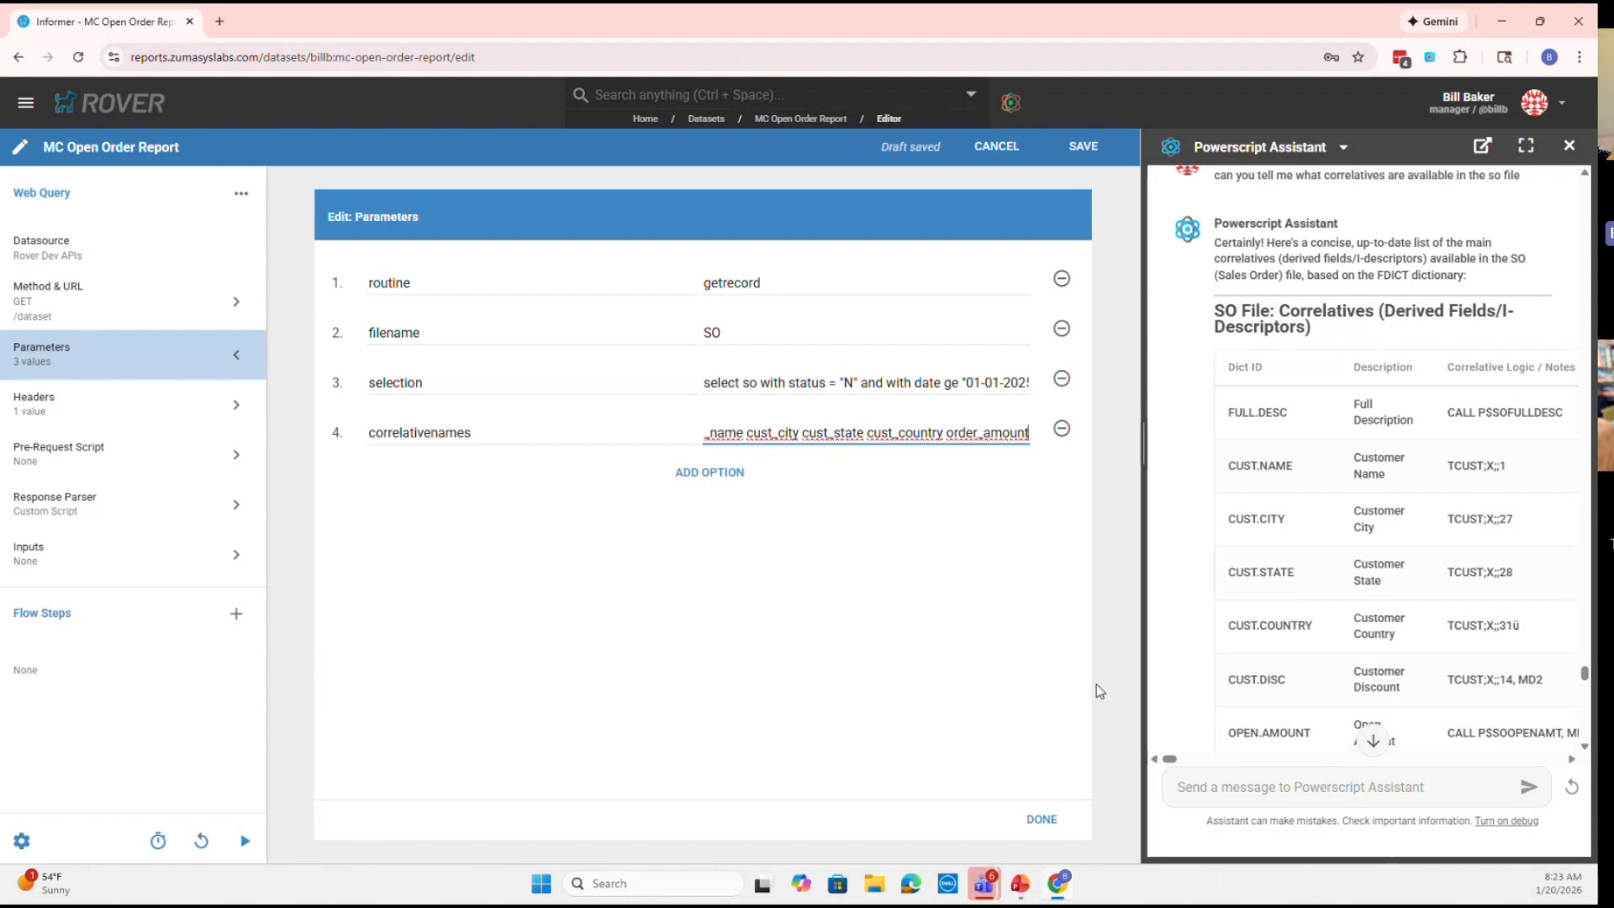
{"action": "type", "text": "open_am"}
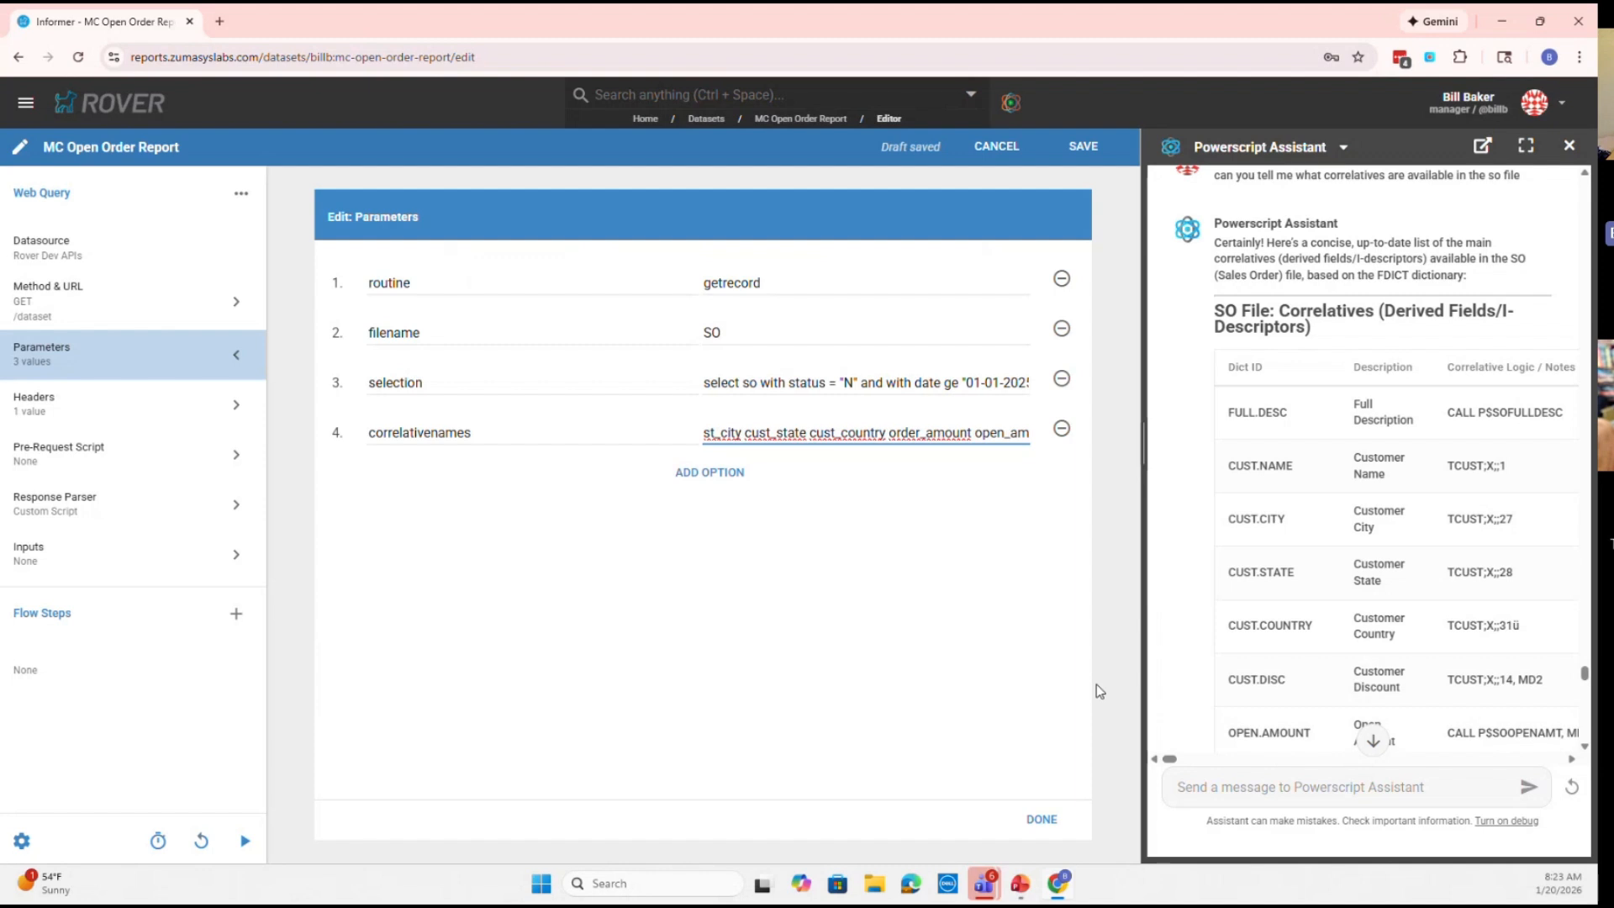
{"action": "type", "text": "ount"}
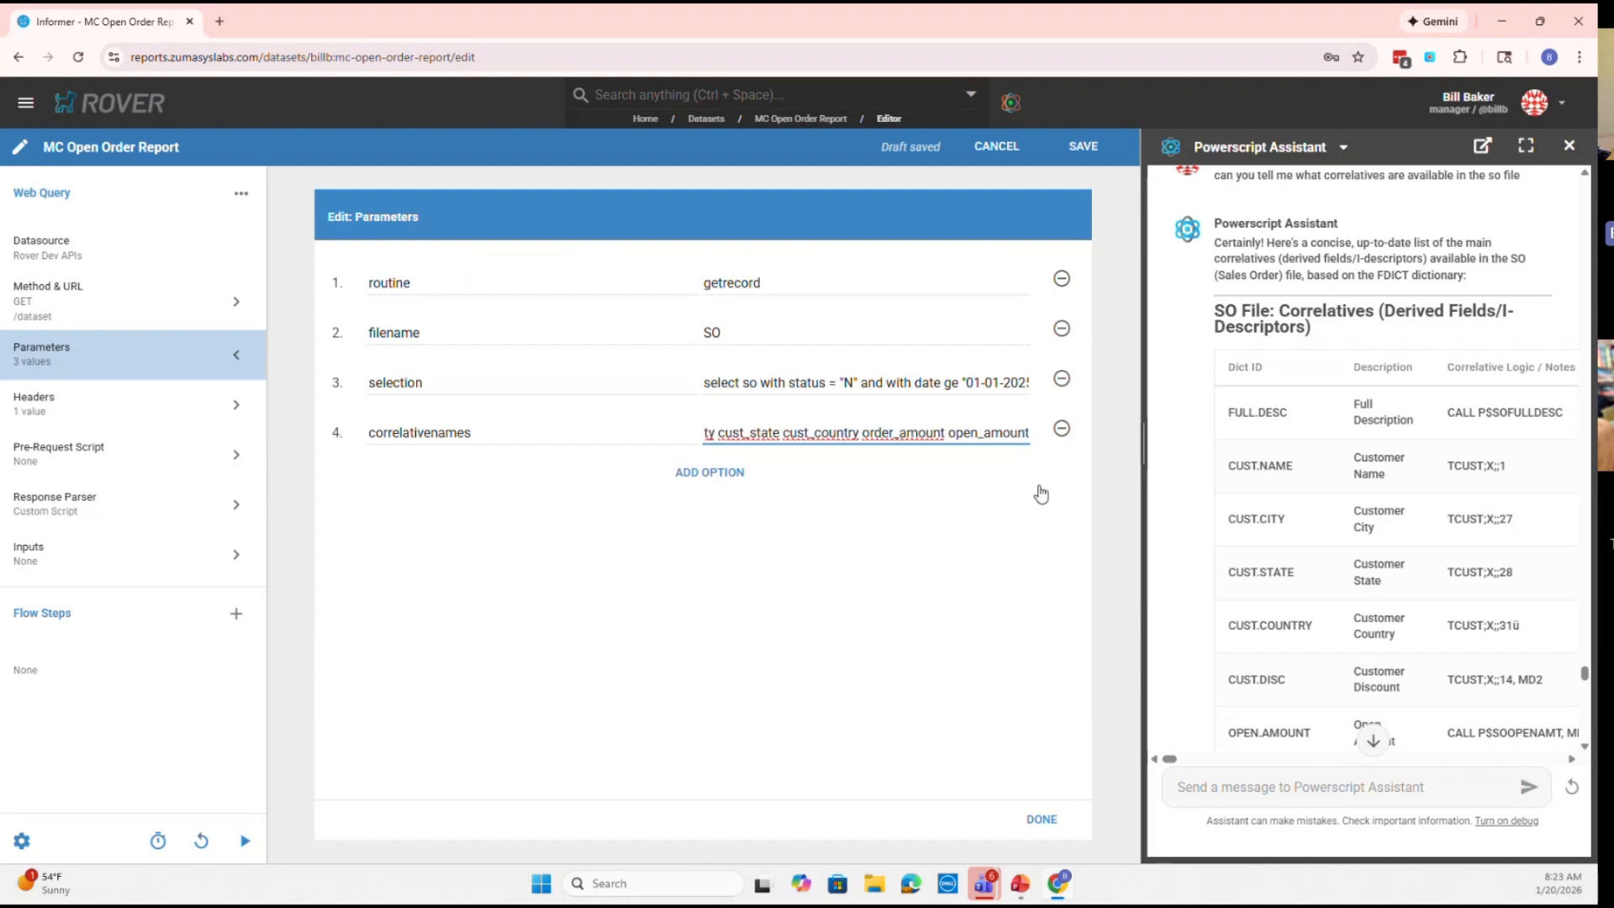
{"action": "left_click", "coordinate": [1044, 827]}
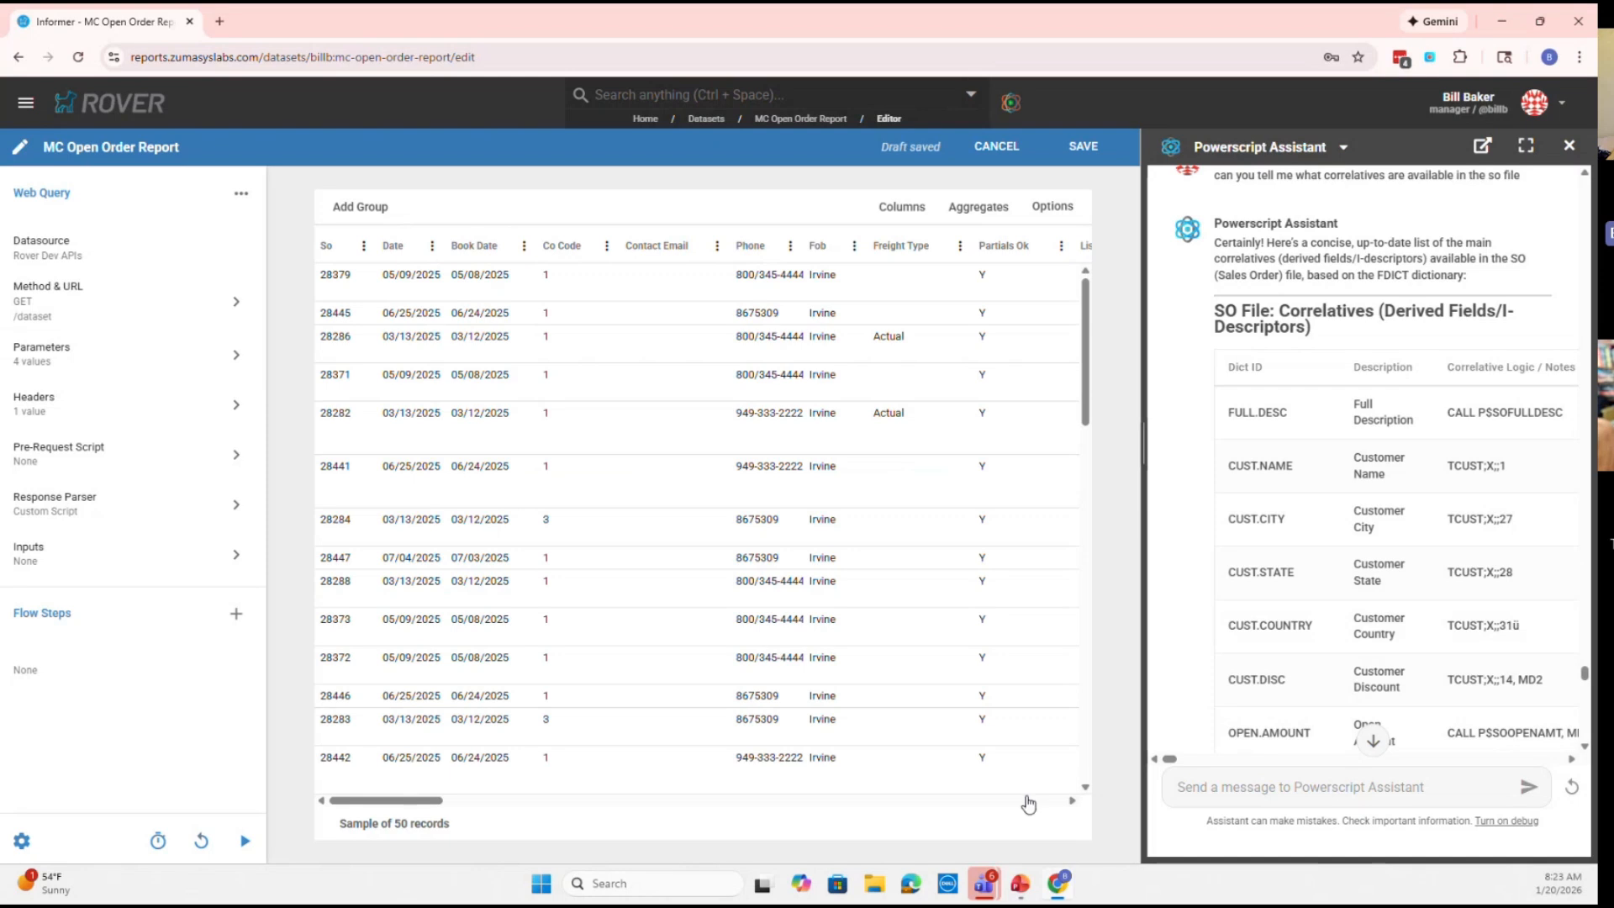
Check the customer and amount correlative columns in the refreshed sales order records
{"action": "left_click_drag", "start_coordinate": [383, 800], "coordinate": [1020, 829]}
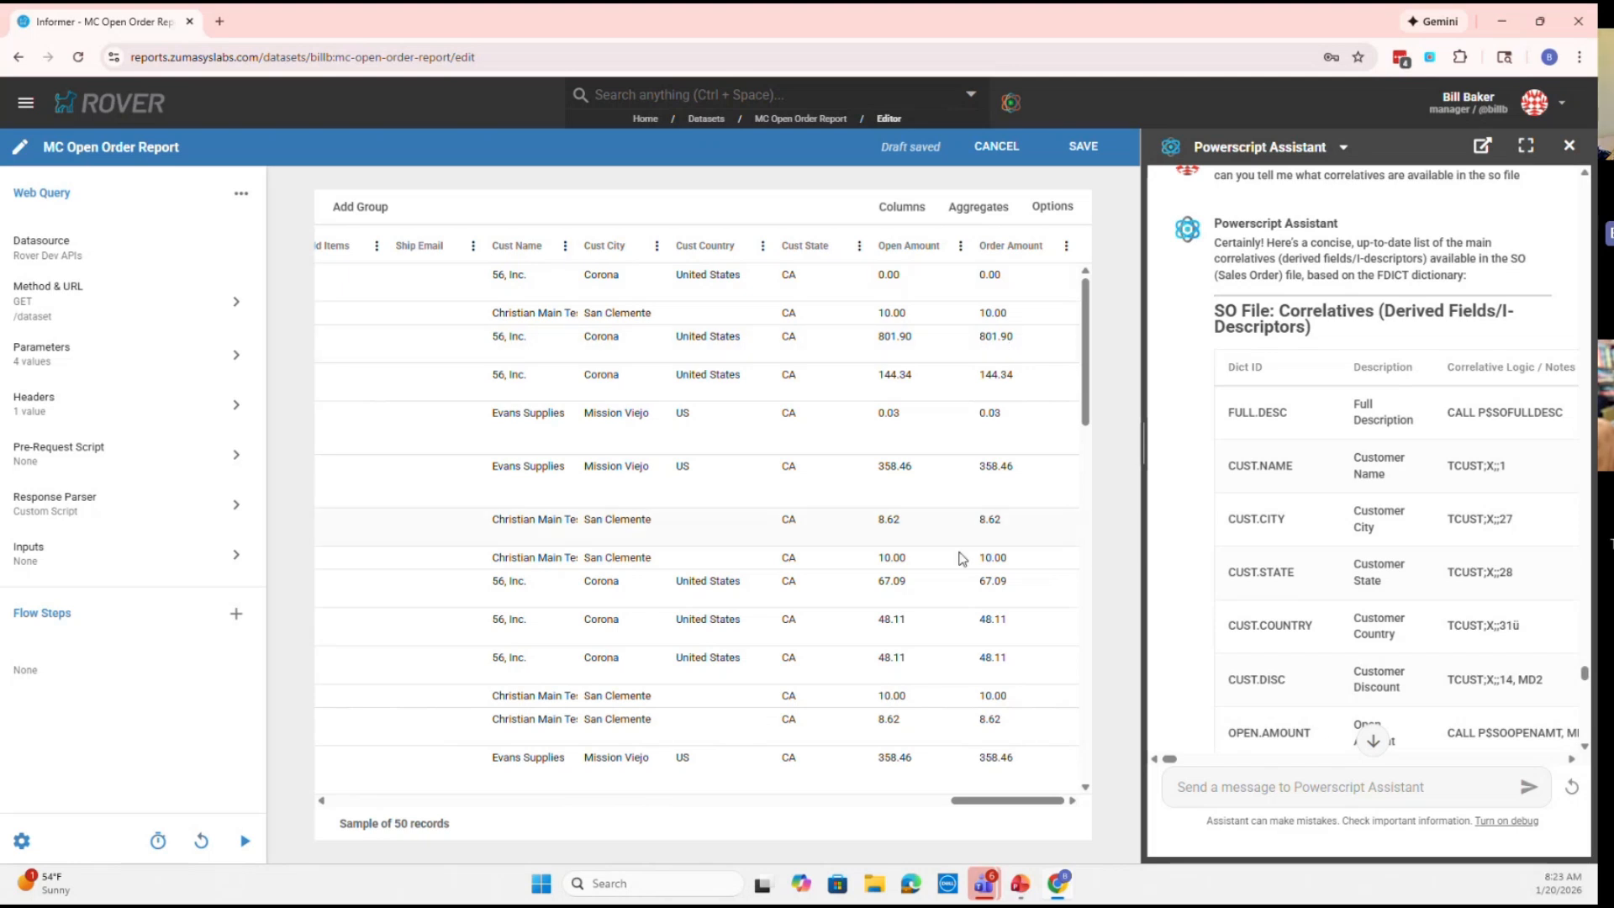
{"action": "left_click_drag", "start_coordinate": [1025, 802], "coordinate": [385, 833]}
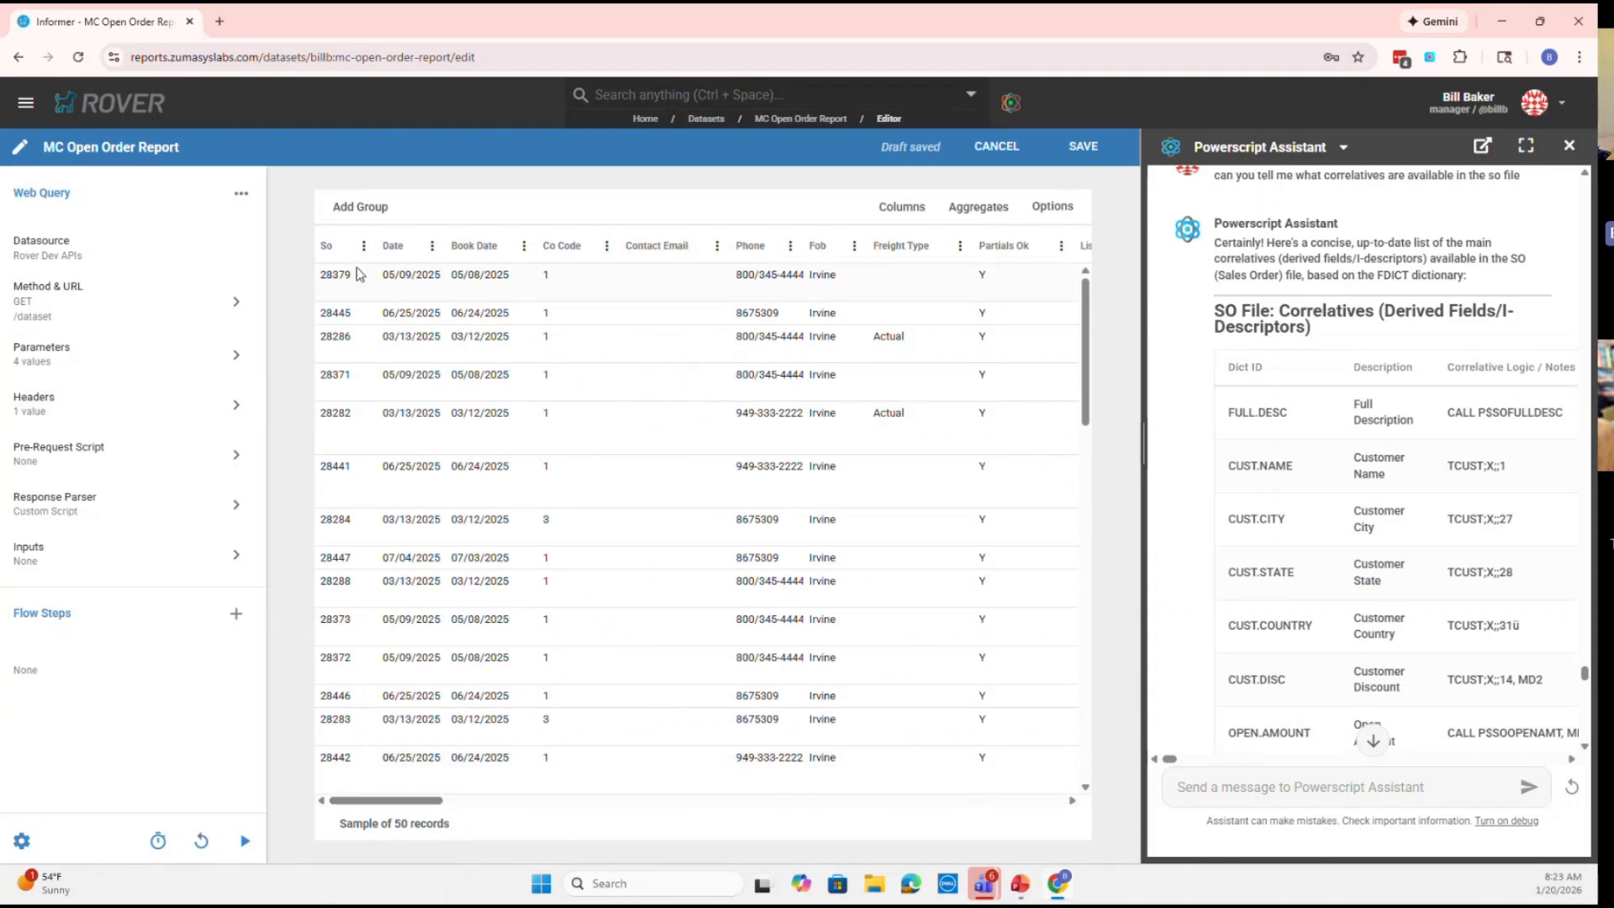
{"action": "mouse_move", "coordinate": [418, 795]}
{"action": "left_mouse_down"}
{"action": "mouse_move", "coordinate": [1008, 807]}
{"action": "mouse_move", "coordinate": [424, 805]}
{"action": "left_mouse_up"}
Add a query parameter fieldnames with the value so_id and apply the parameters
{"action": "left_click", "coordinate": [126, 372]}
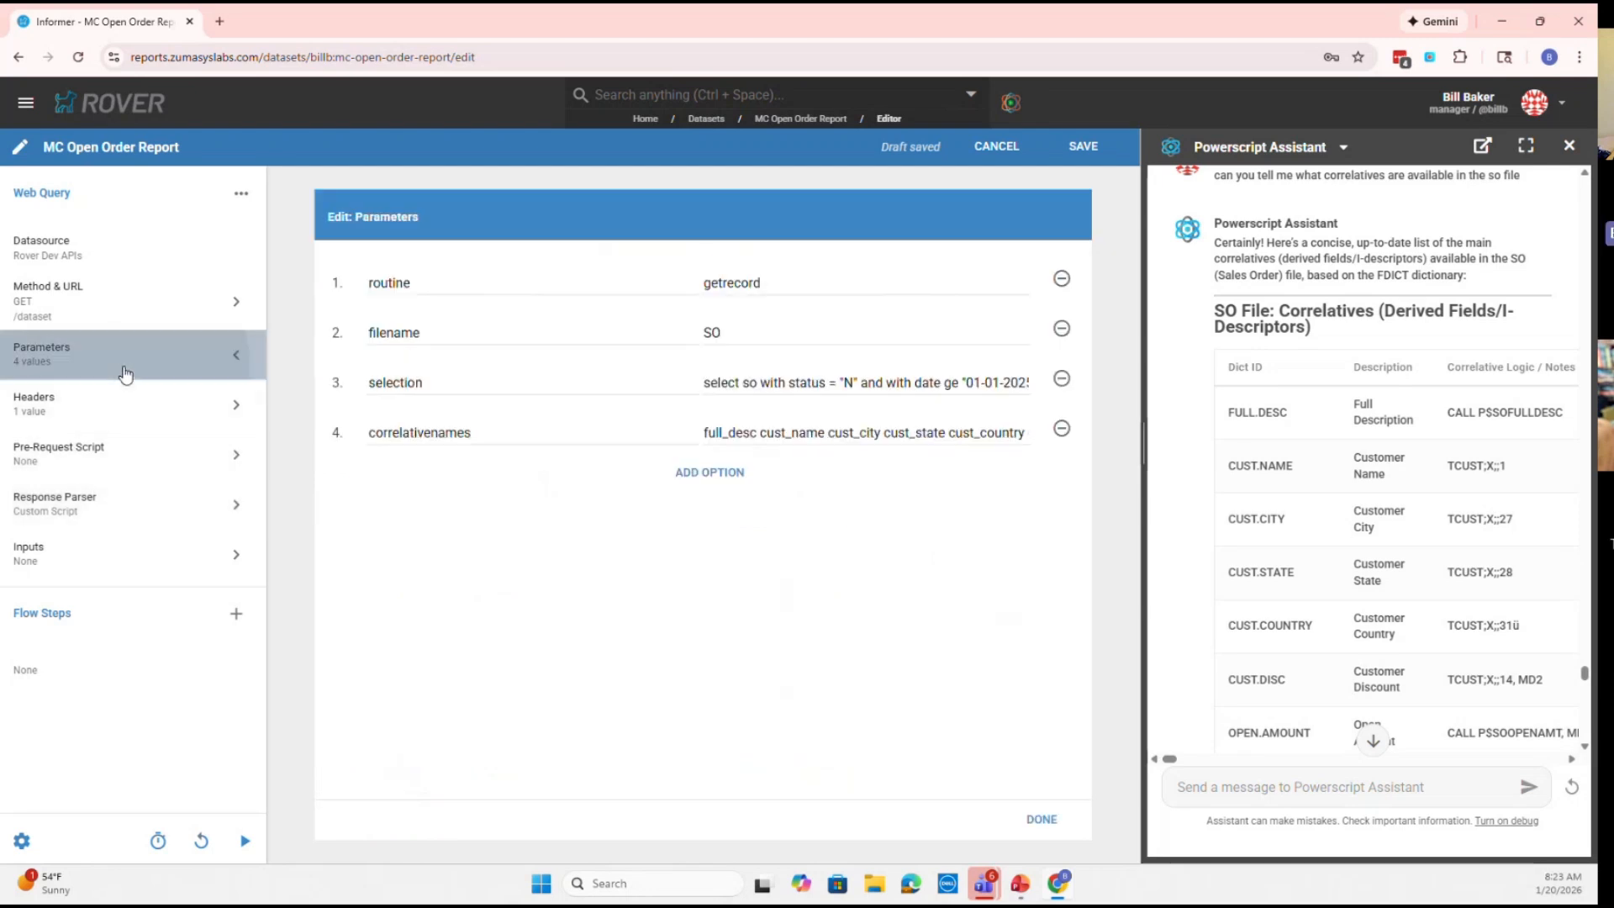
{"action": "left_click", "coordinate": [645, 472]}
{"action": "left_click", "coordinate": [567, 476]}
{"action": "type", "text": "fiel"}
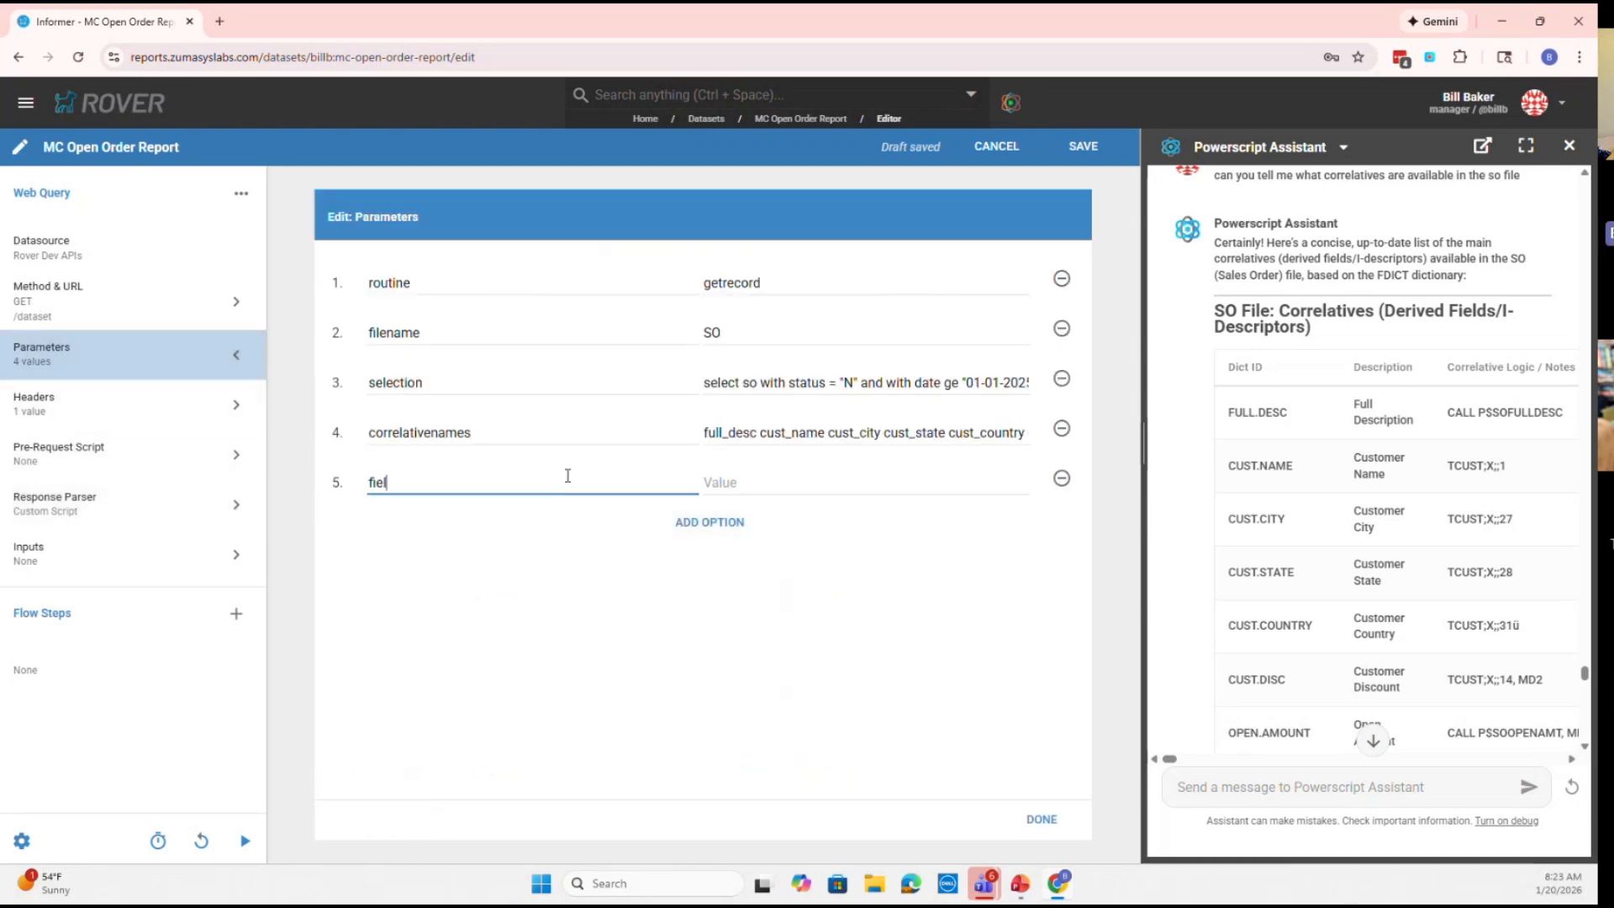
{"action": "type", "text": "dn"}
{"action": "key", "text": "BackSpace"}
{"action": "type", "text": "dnames"}
{"action": "key", "text": "Tab"}
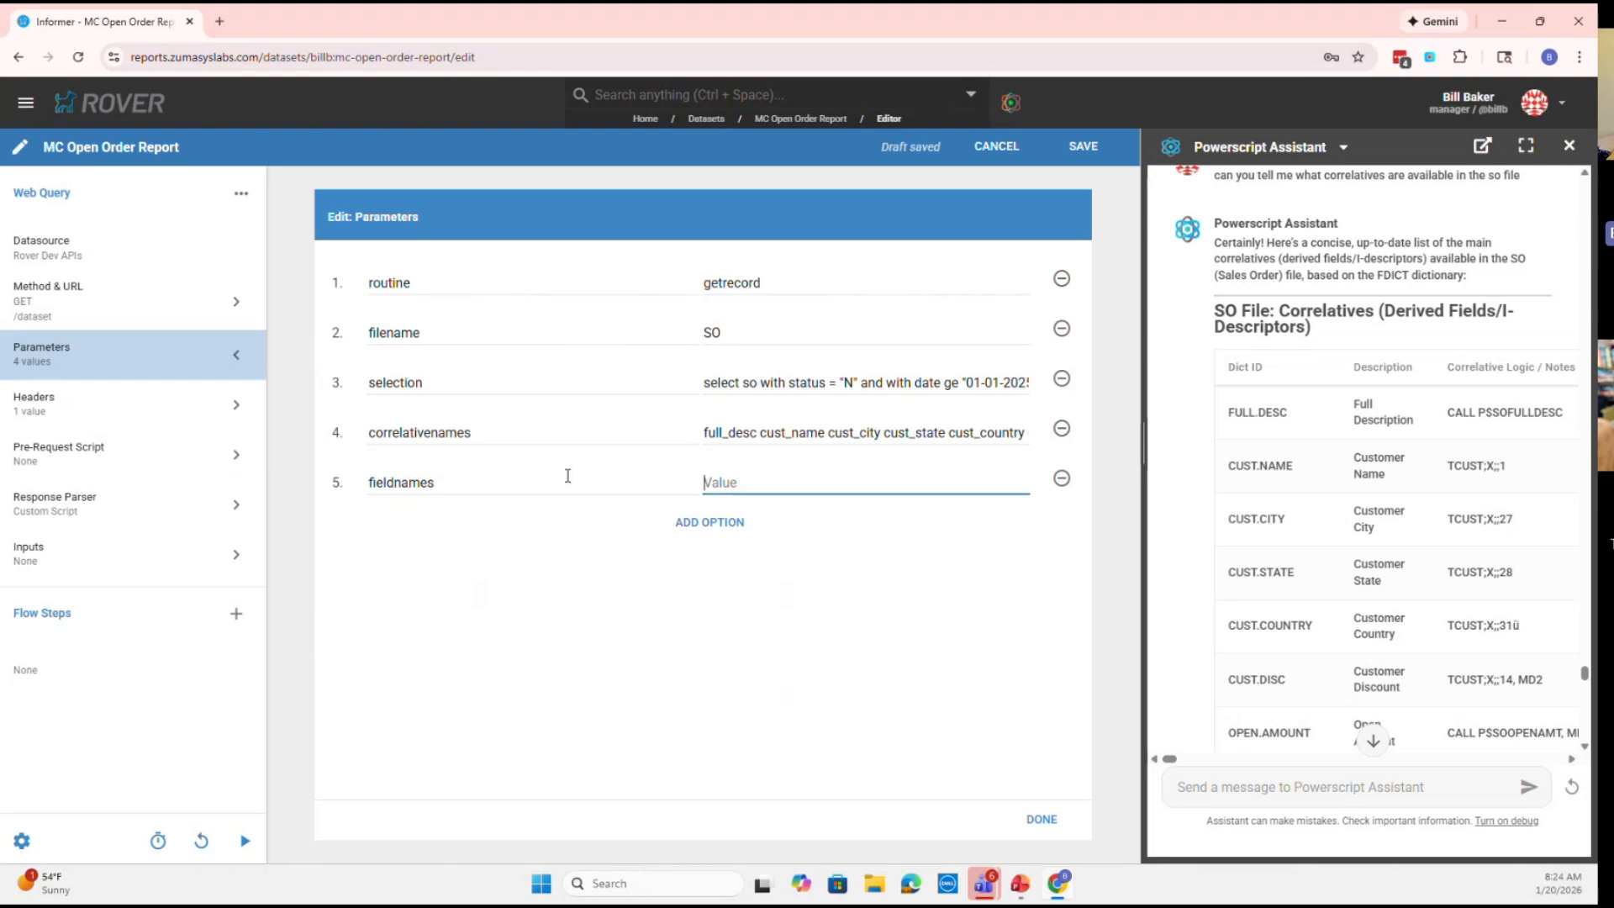
{"action": "type", "text": "so_id"}
{"action": "left_click", "coordinate": [1041, 819]}
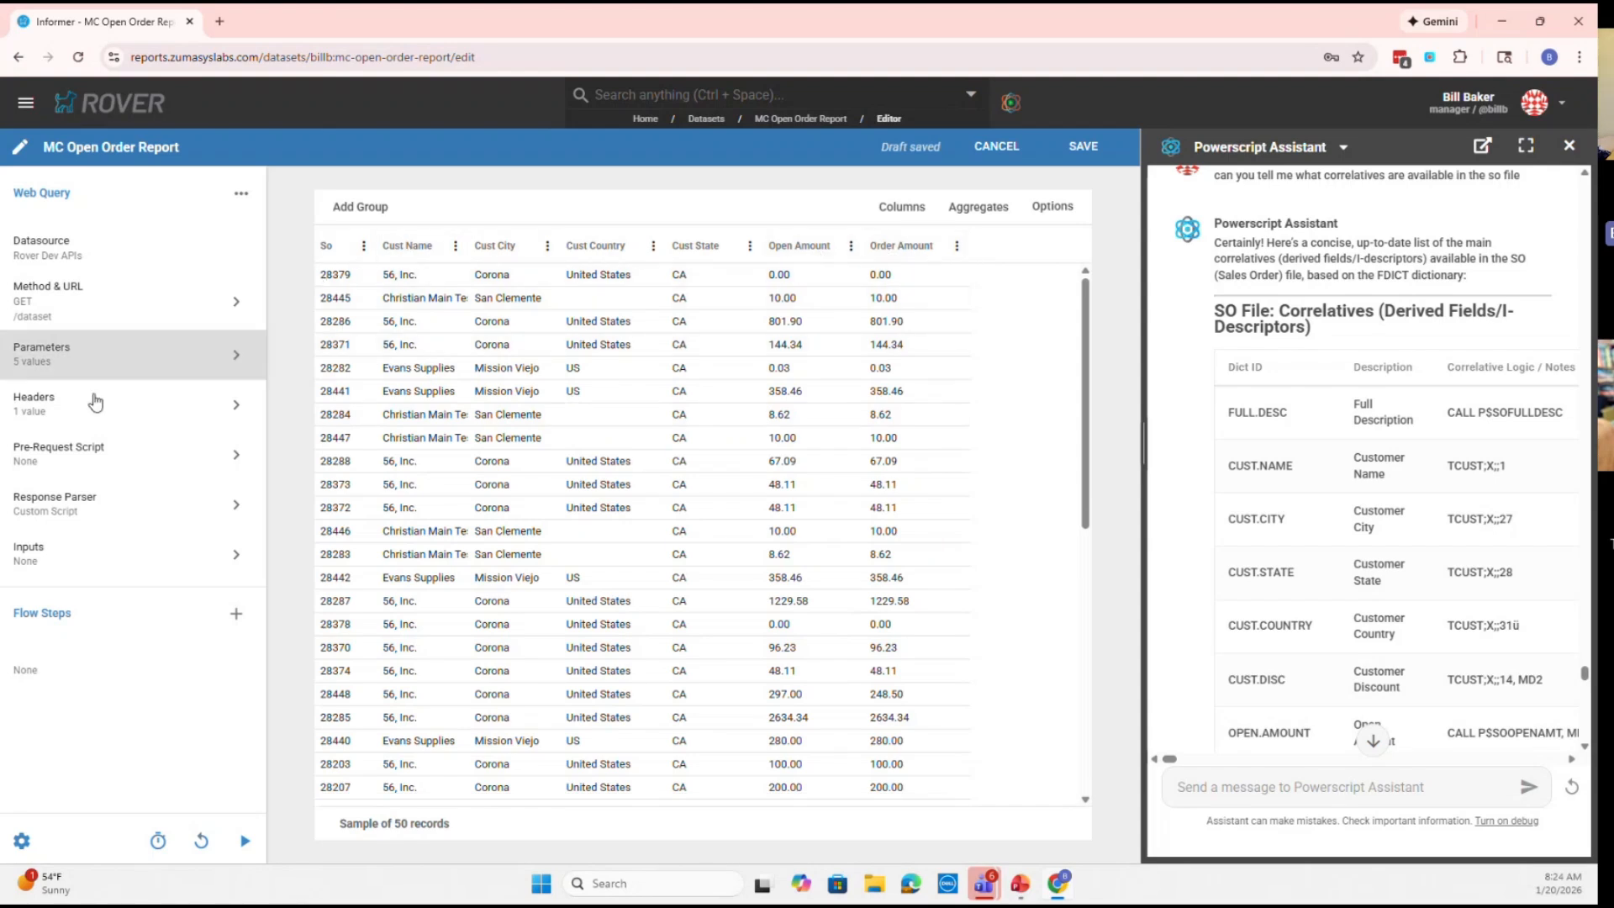
Remove the fieldnames parameter from the query and apply the remaining parameters
{"action": "left_click", "coordinate": [158, 360]}
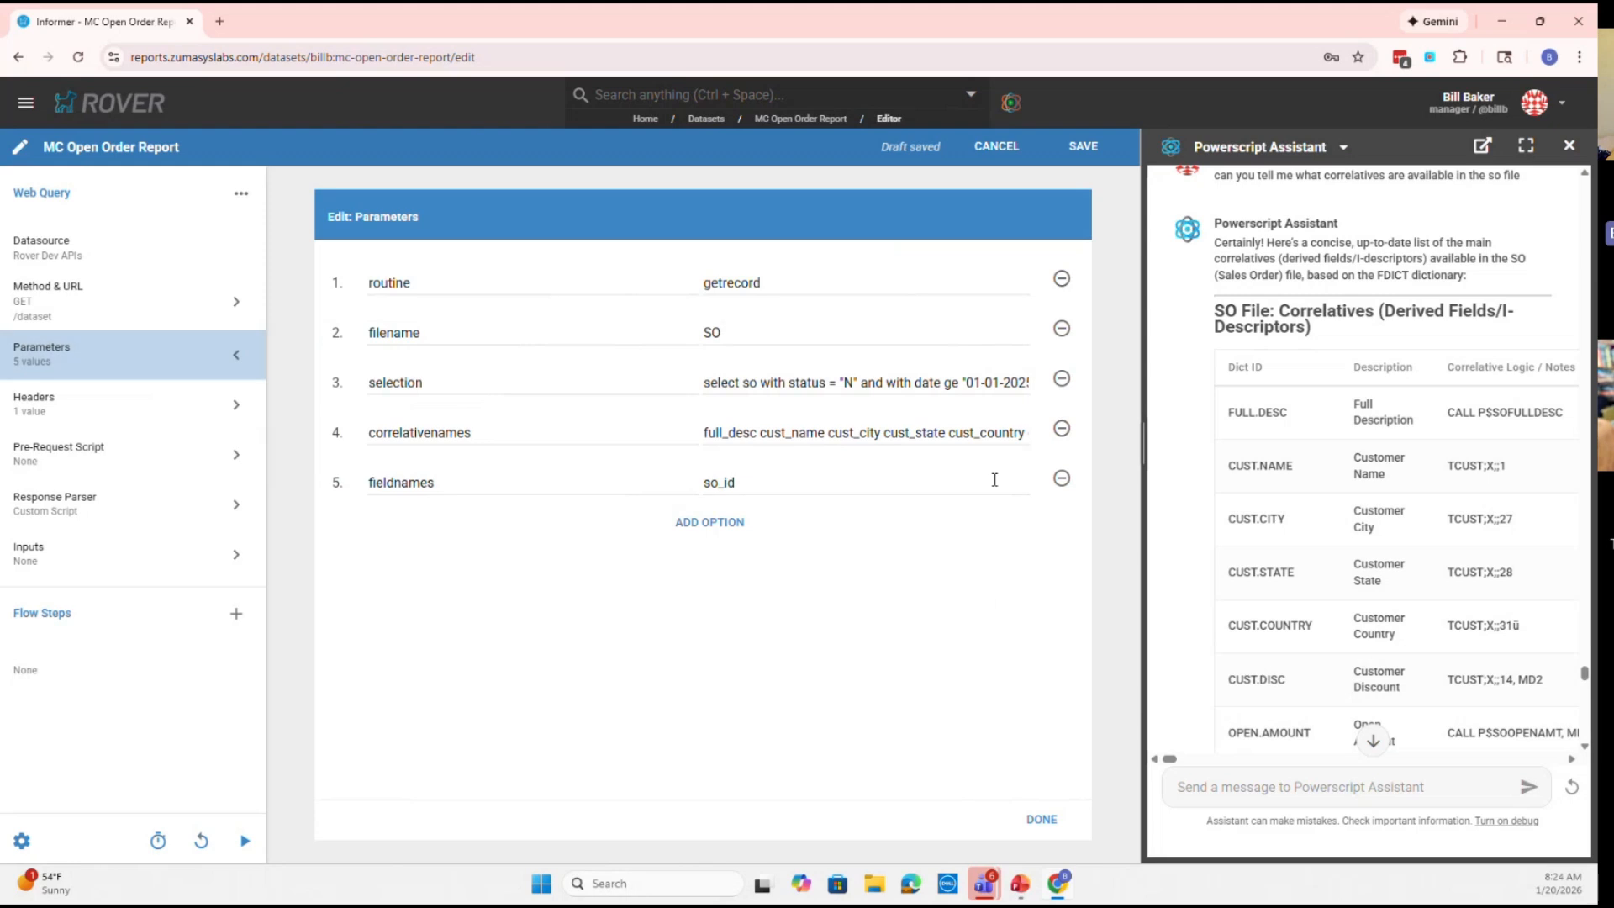
{"action": "left_click", "coordinate": [1060, 479]}
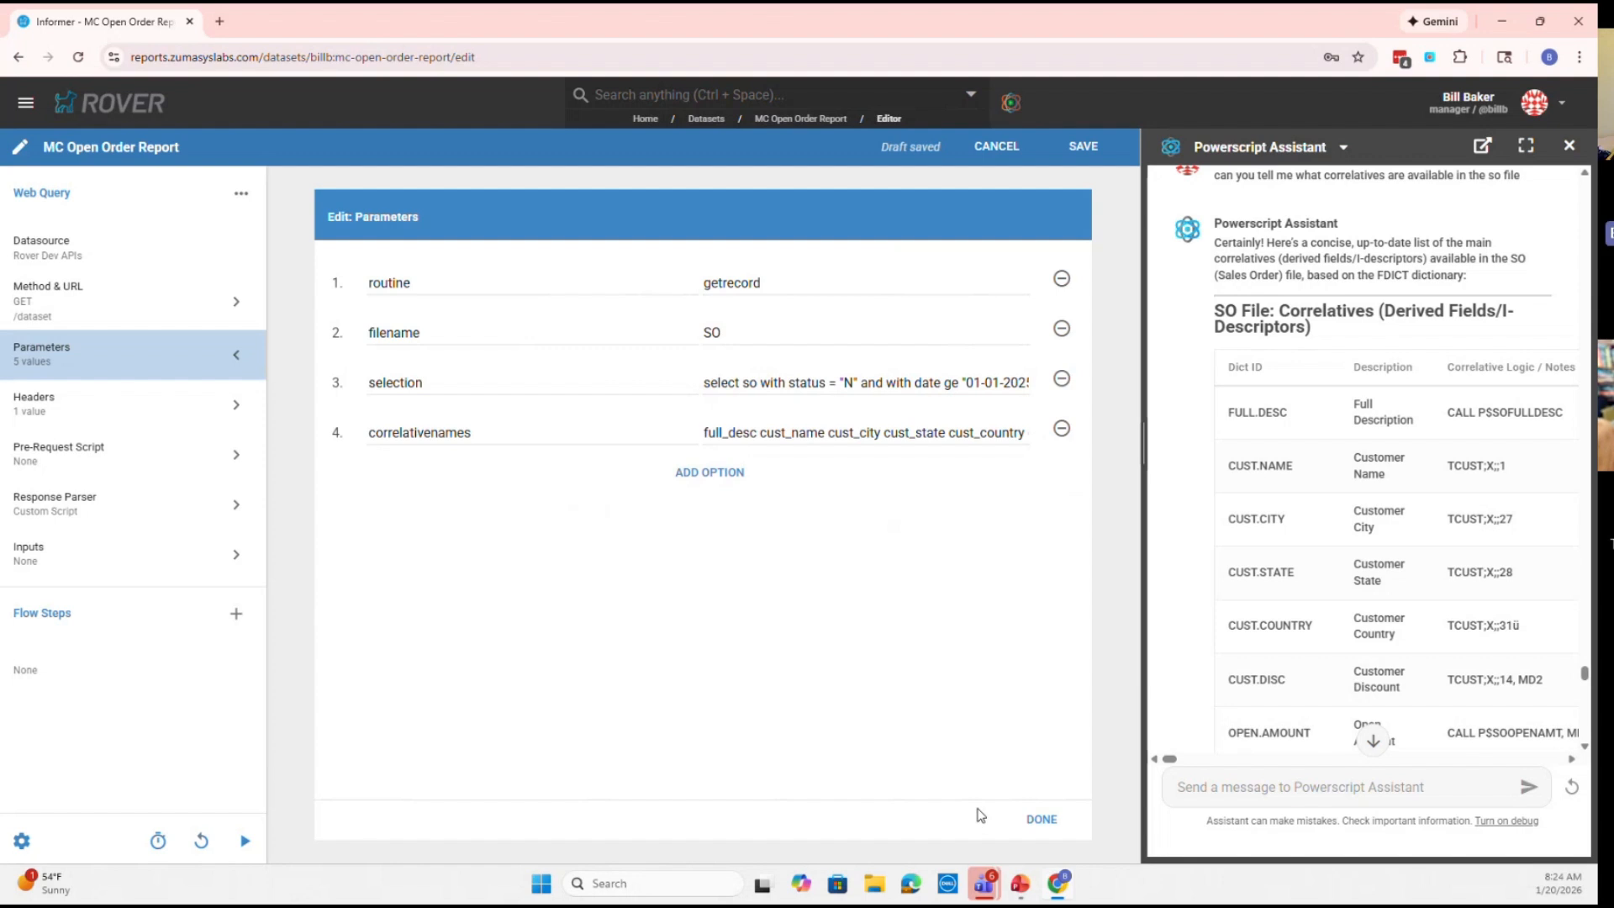
{"action": "left_click", "coordinate": [1037, 820]}
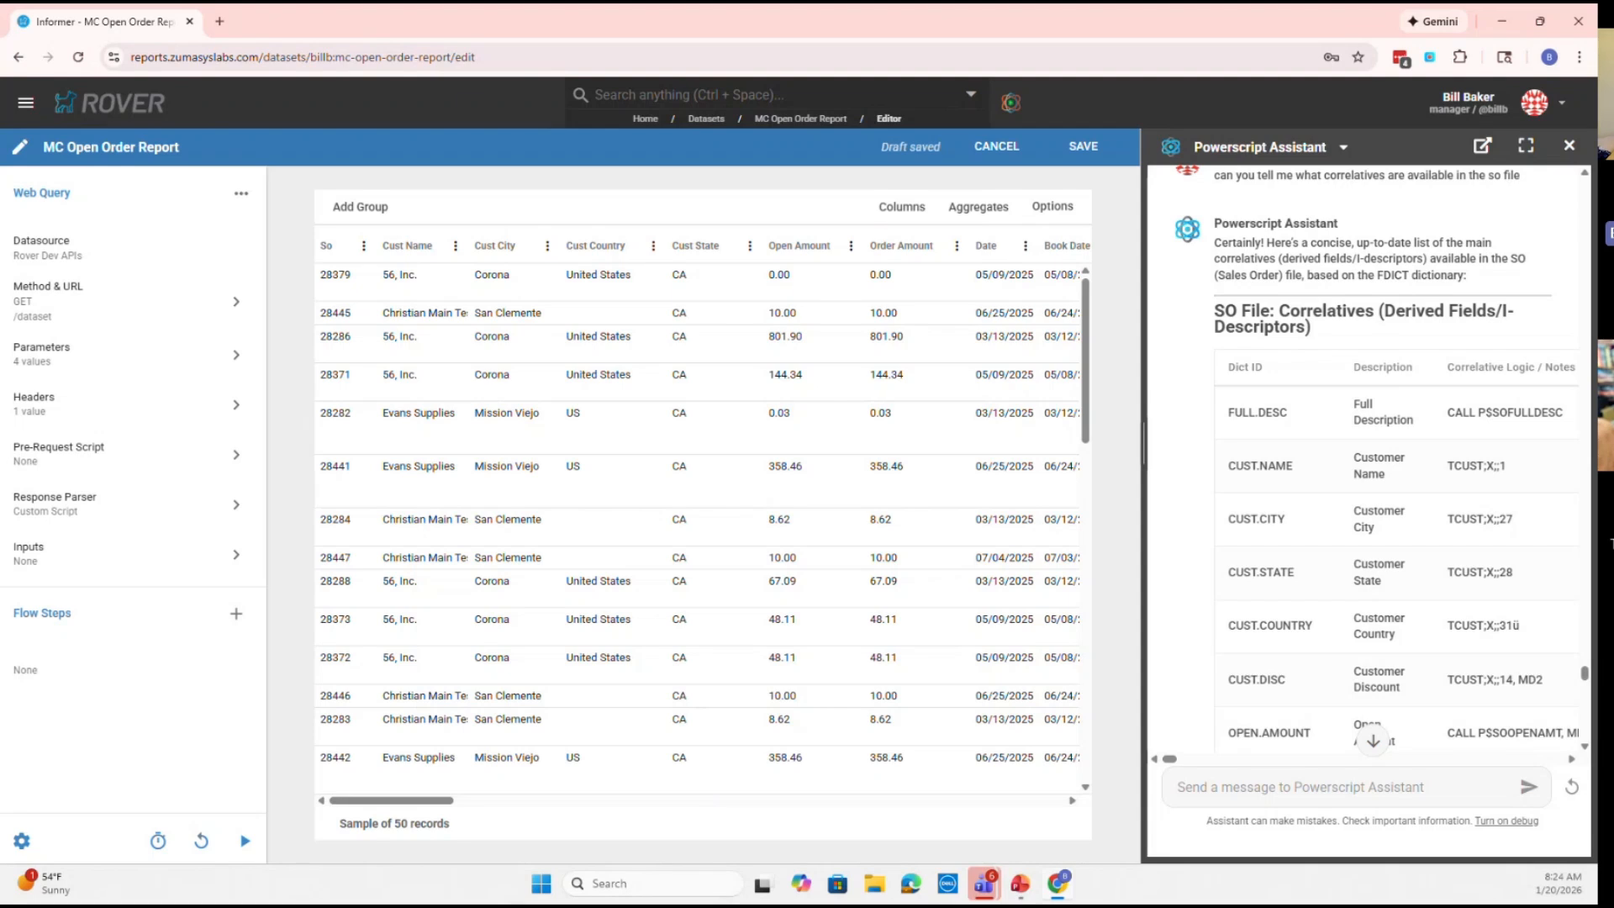
{"action": "left_click", "coordinate": [1502, 21]}
{"action": "key", "text": "alt+Tab"}
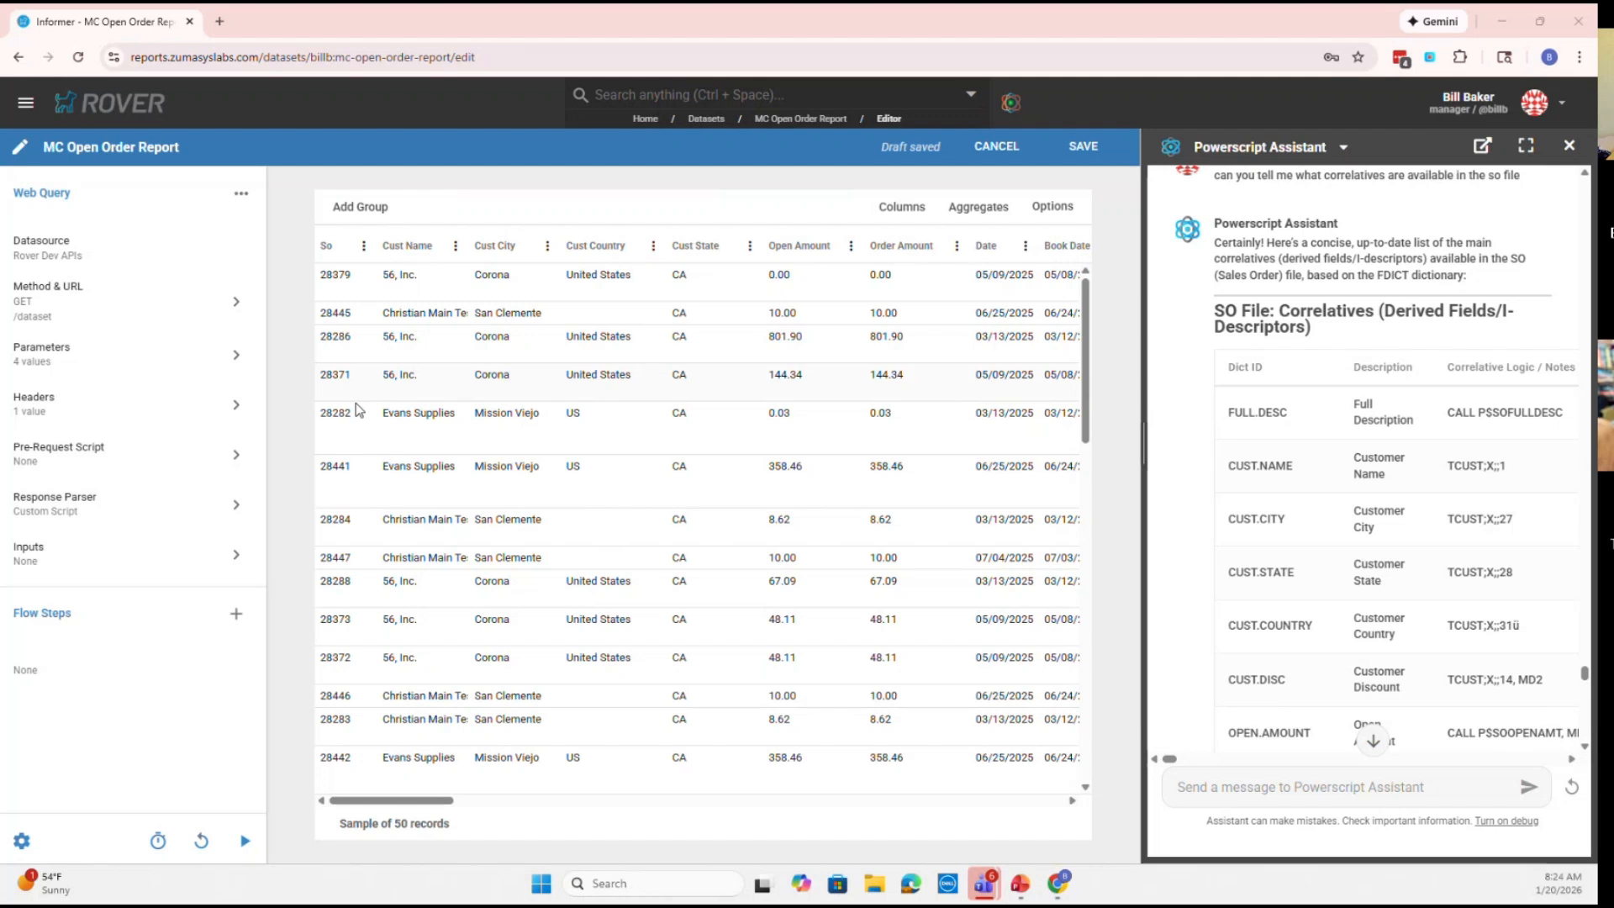
Add a Remove Fields flow step and select Cm Id Items, Book Date, Co Code, Contact Email and Coupon Id Items for removal
{"action": "left_click", "coordinate": [236, 614]}
{"action": "mouse_move", "coordinate": [284, 698]}
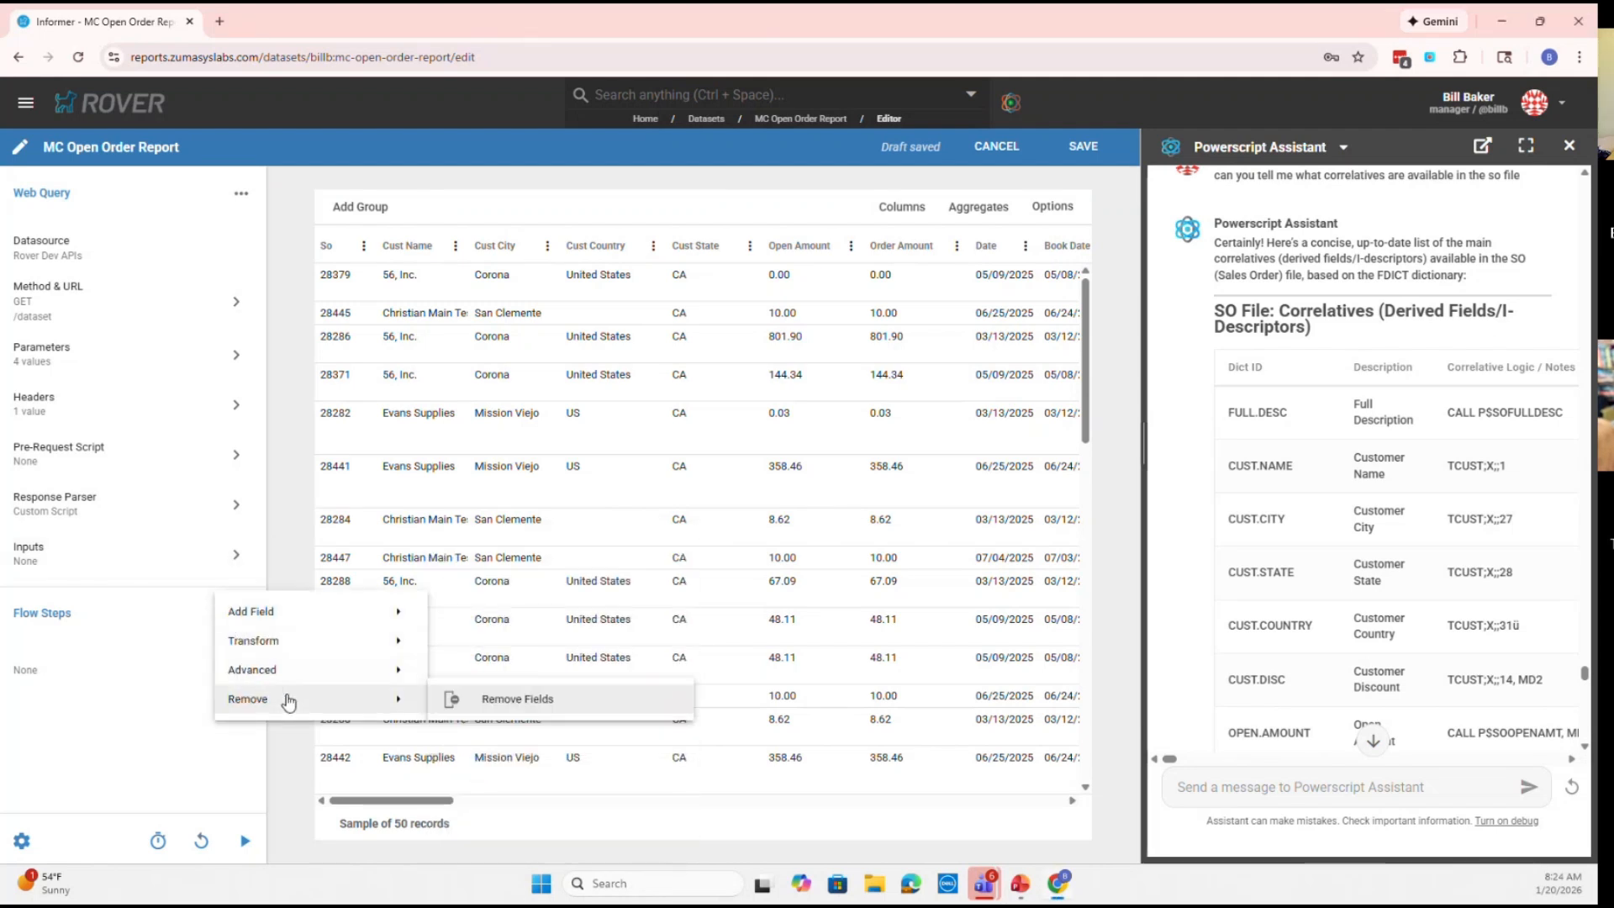
{"action": "left_click", "coordinate": [567, 704]}
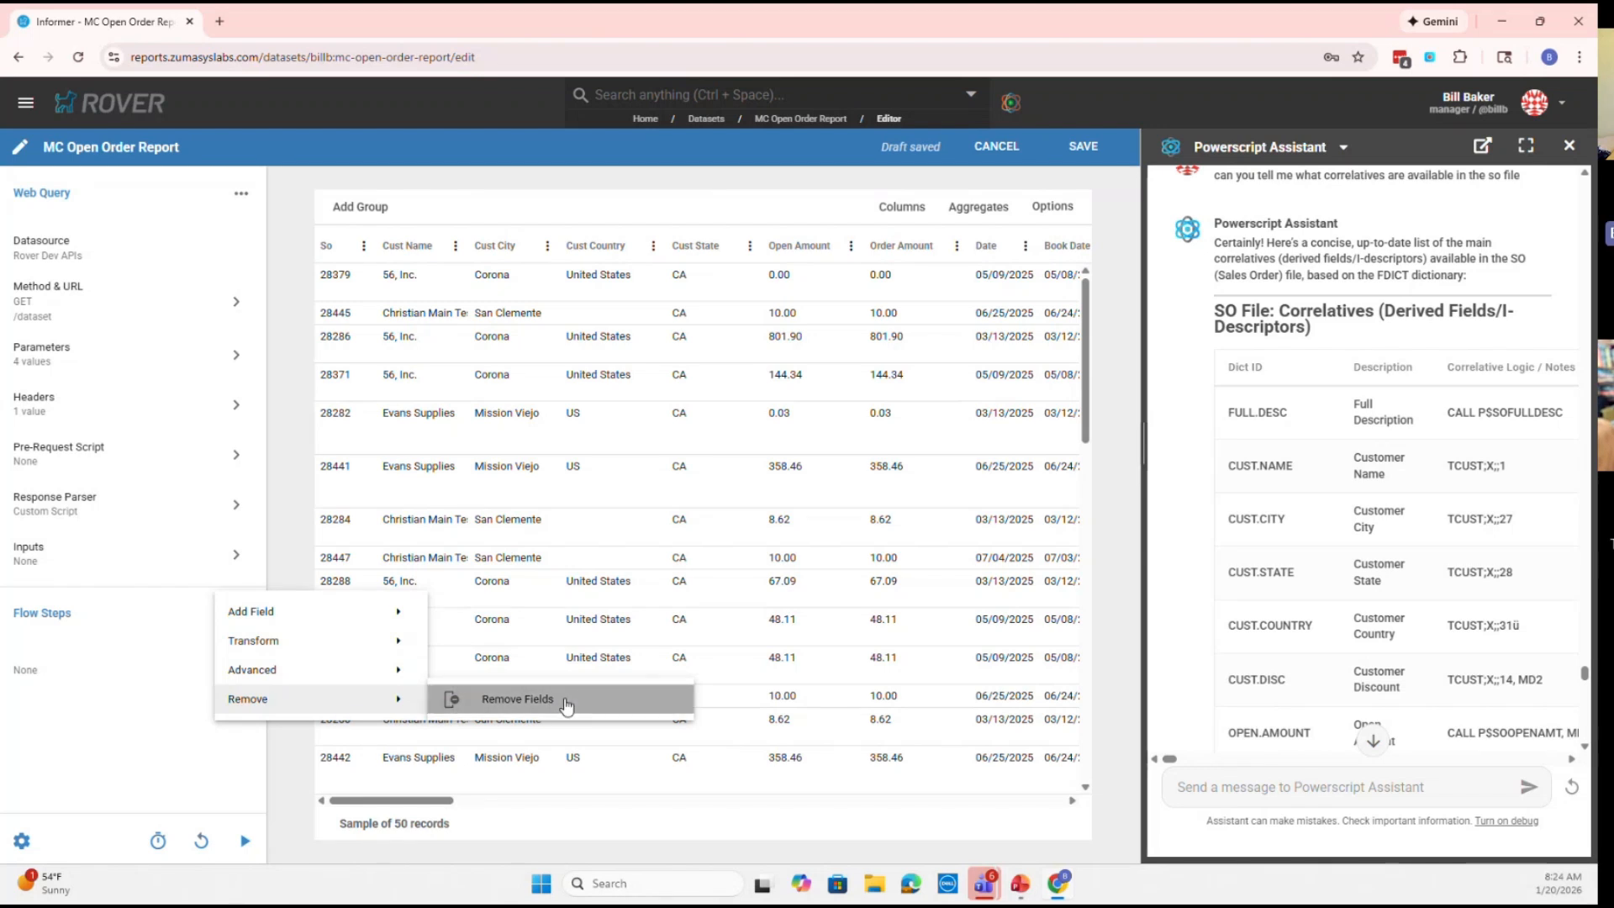
{"action": "left_click", "coordinate": [520, 363]}
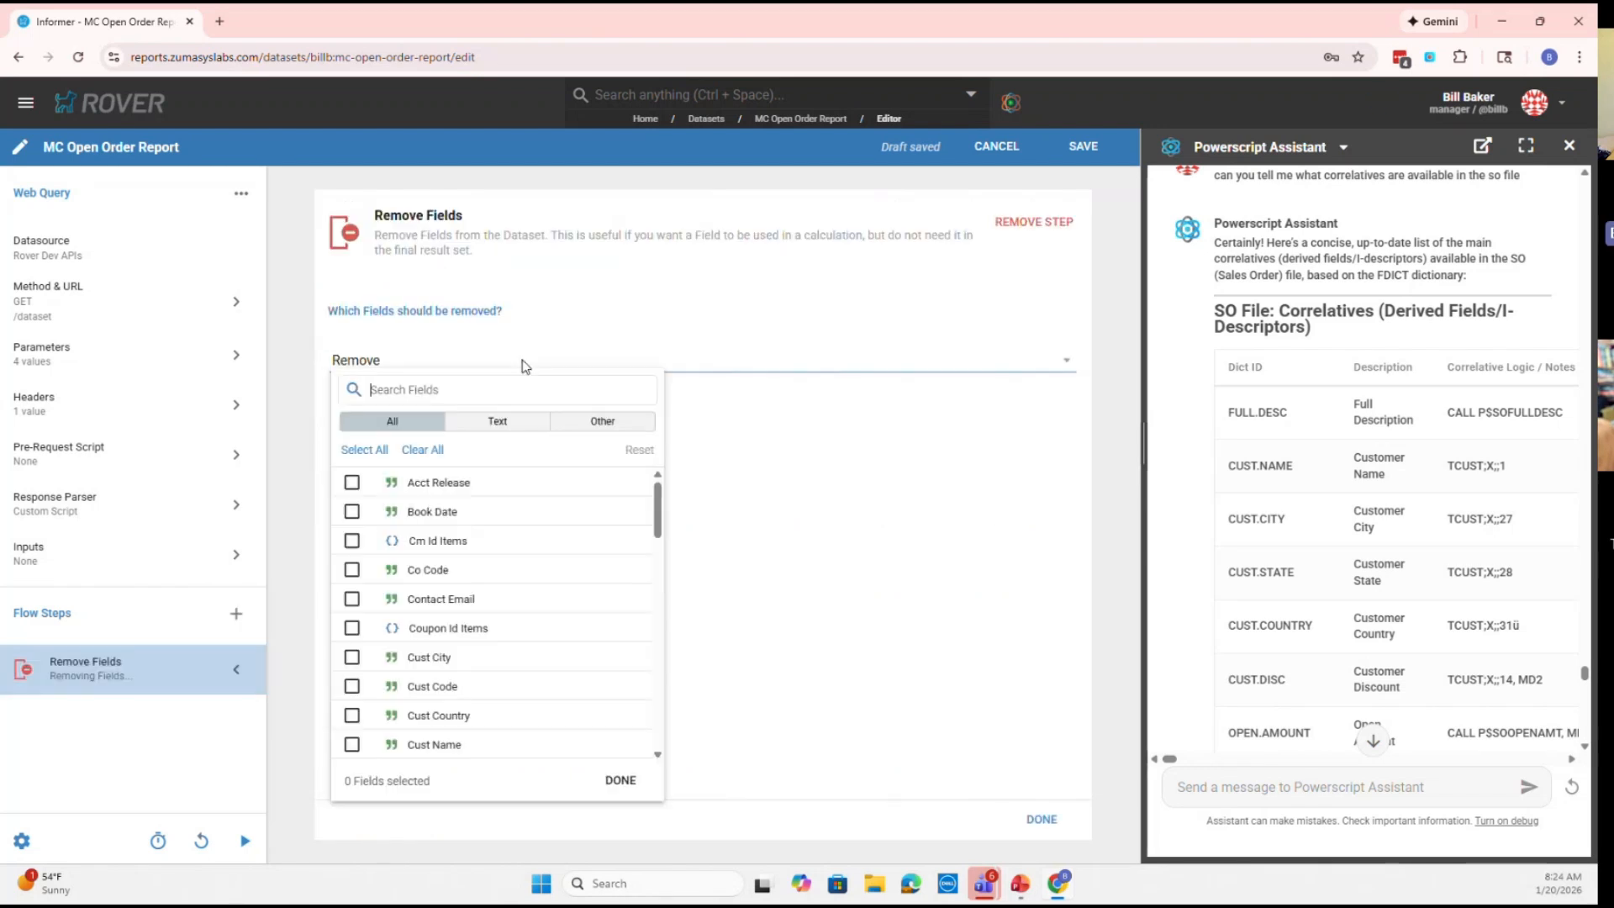
{"action": "left_click", "coordinate": [353, 540]}
{"action": "left_click", "coordinate": [352, 512]}
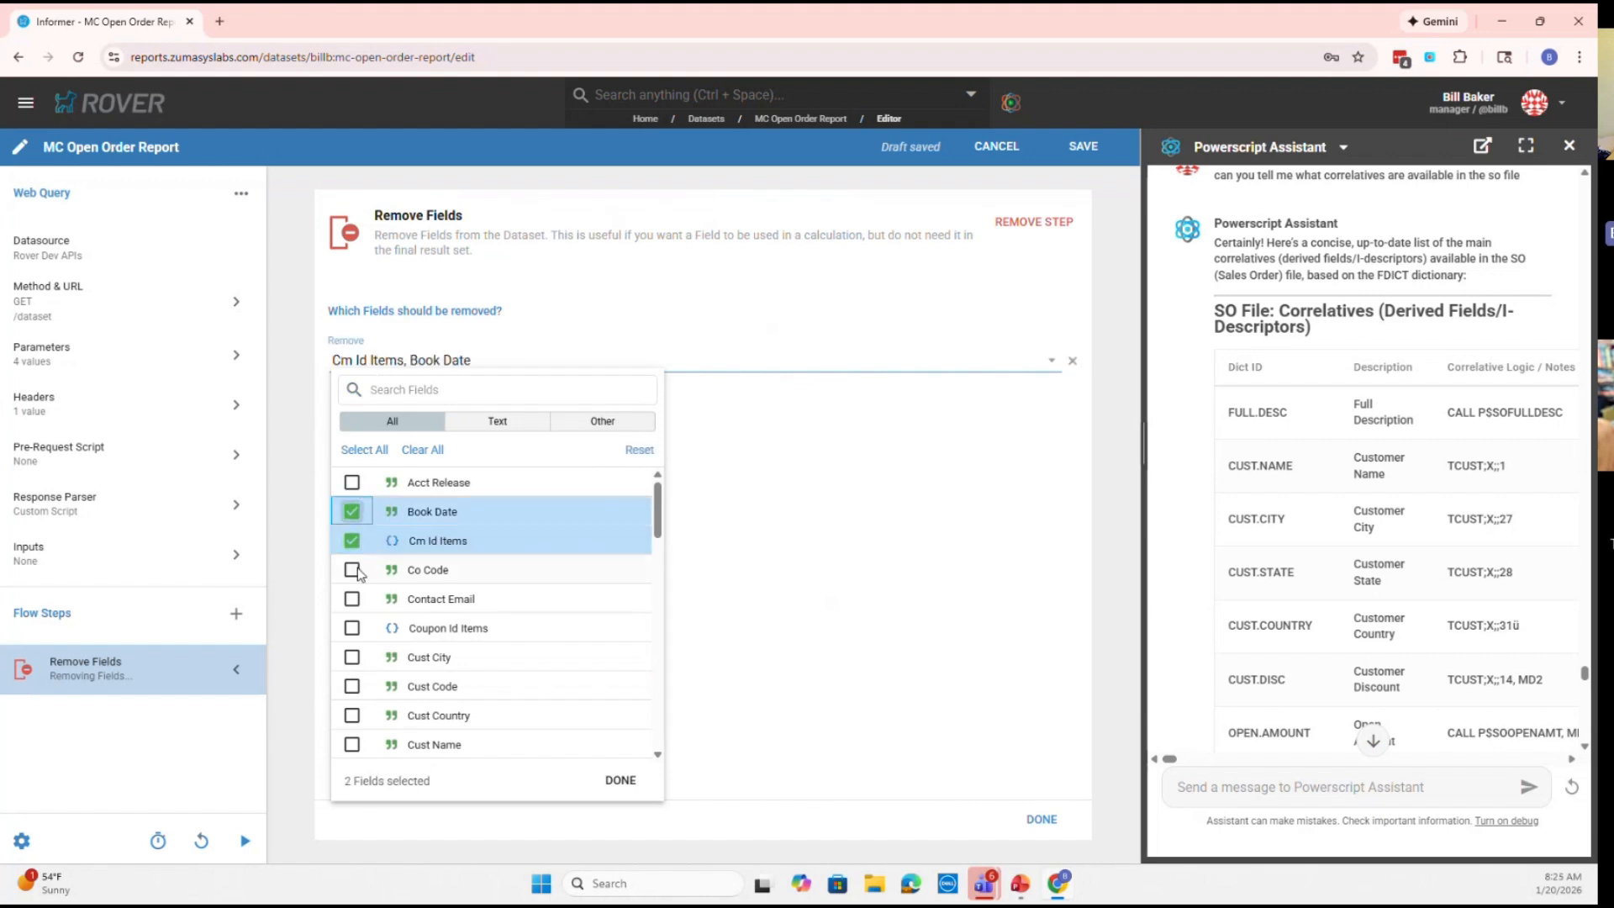
{"action": "left_click", "coordinate": [352, 570]}
{"action": "left_click", "coordinate": [352, 600]}
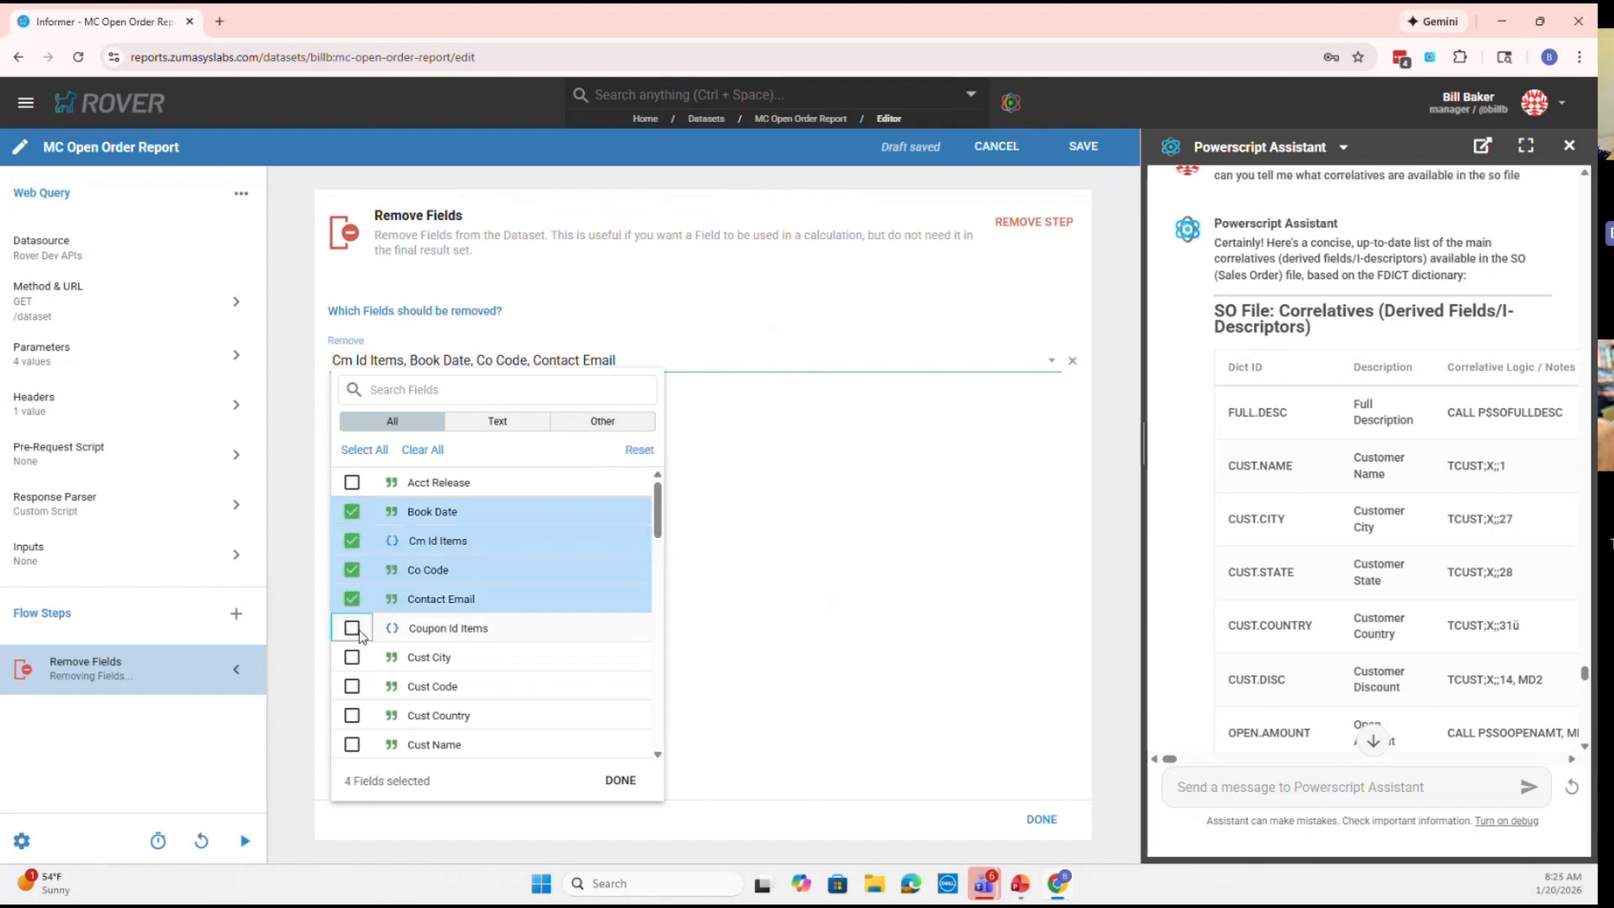
{"action": "left_click", "coordinate": [352, 629]}
Add Pkg Type Code Items, Rep Items, Ship Address Items, Print Date and Pos Order Code to the fields being removed
{"action": "scroll", "coordinate": [395, 639], "scroll_direction": "down", "scroll_amount": 10}
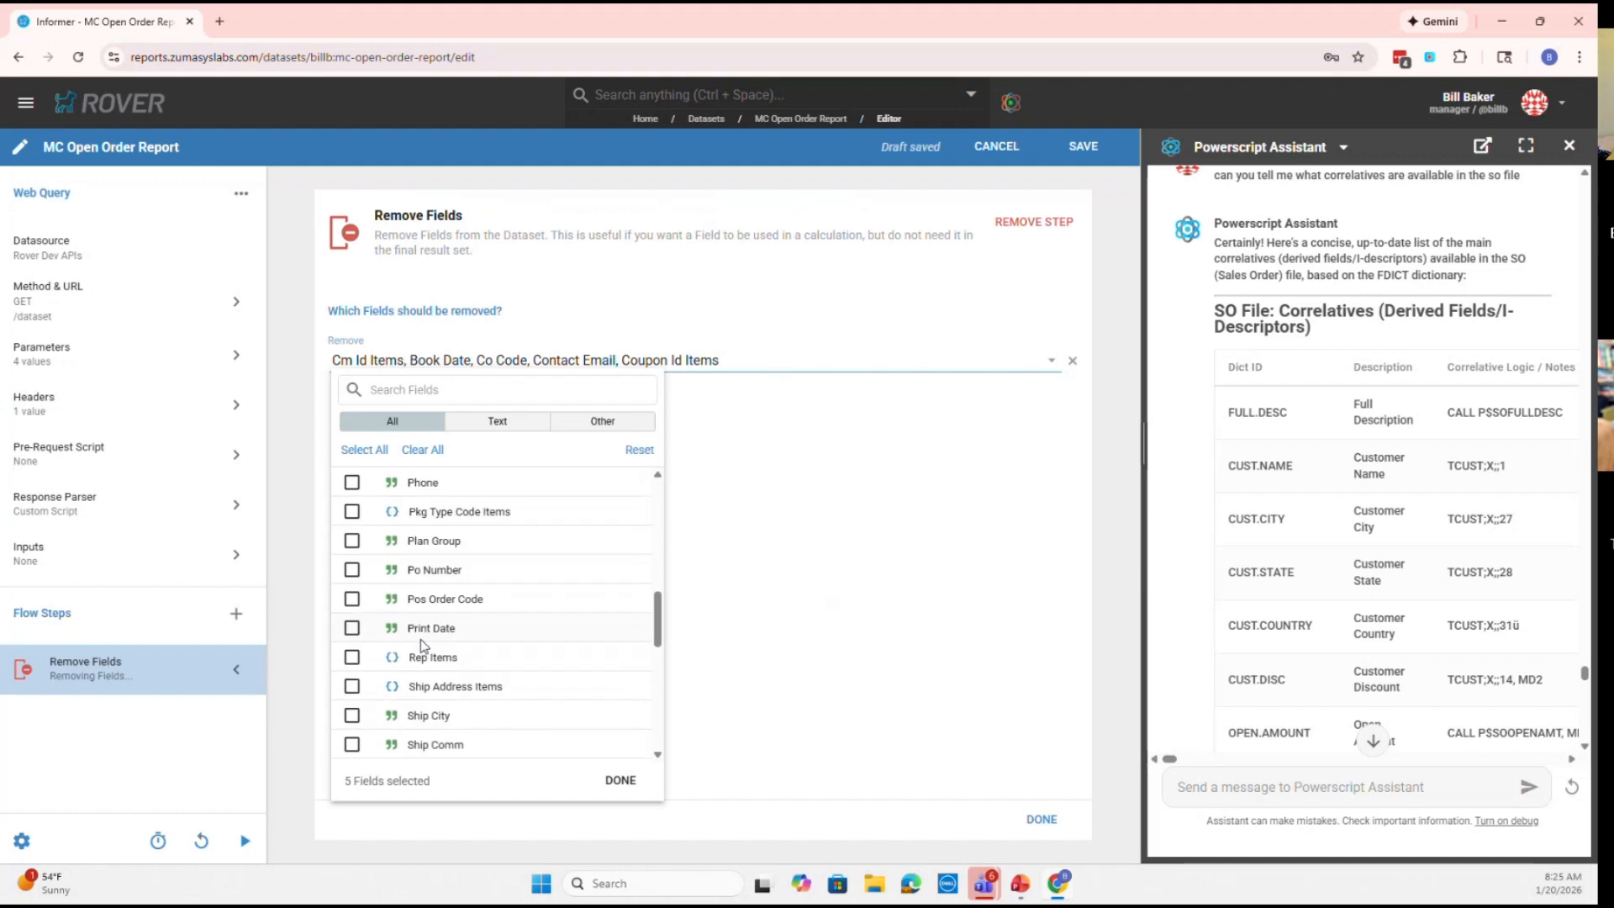
{"action": "left_click", "coordinate": [352, 512]}
{"action": "left_click", "coordinate": [353, 657]}
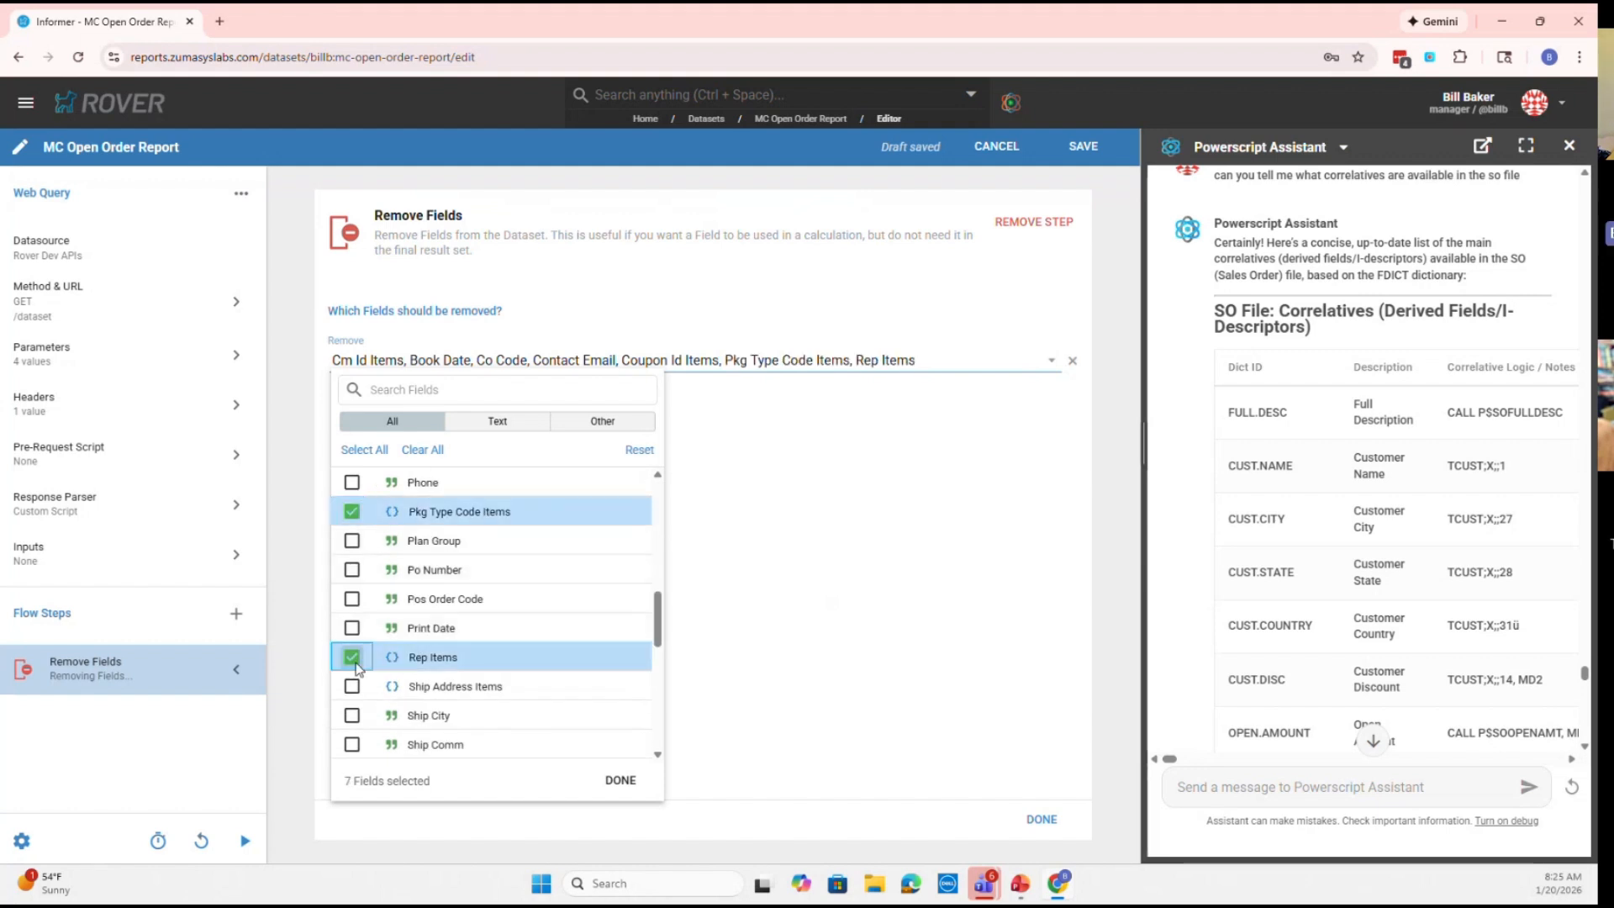
{"action": "left_click", "coordinate": [352, 685]}
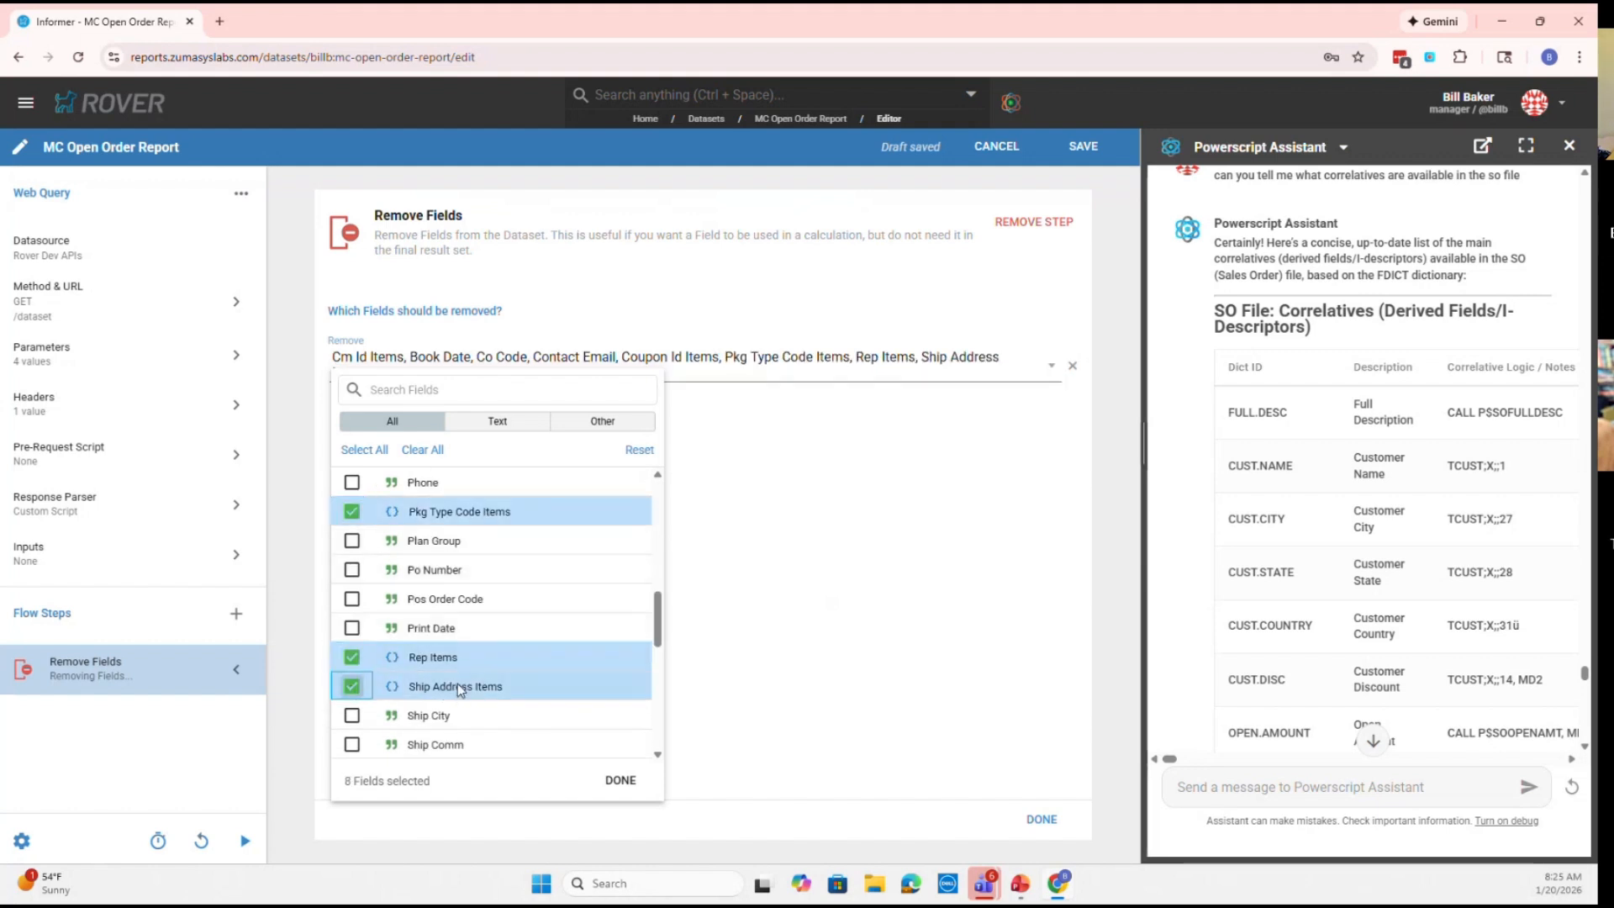
{"action": "left_click", "coordinate": [356, 629]}
{"action": "left_click", "coordinate": [360, 601]}
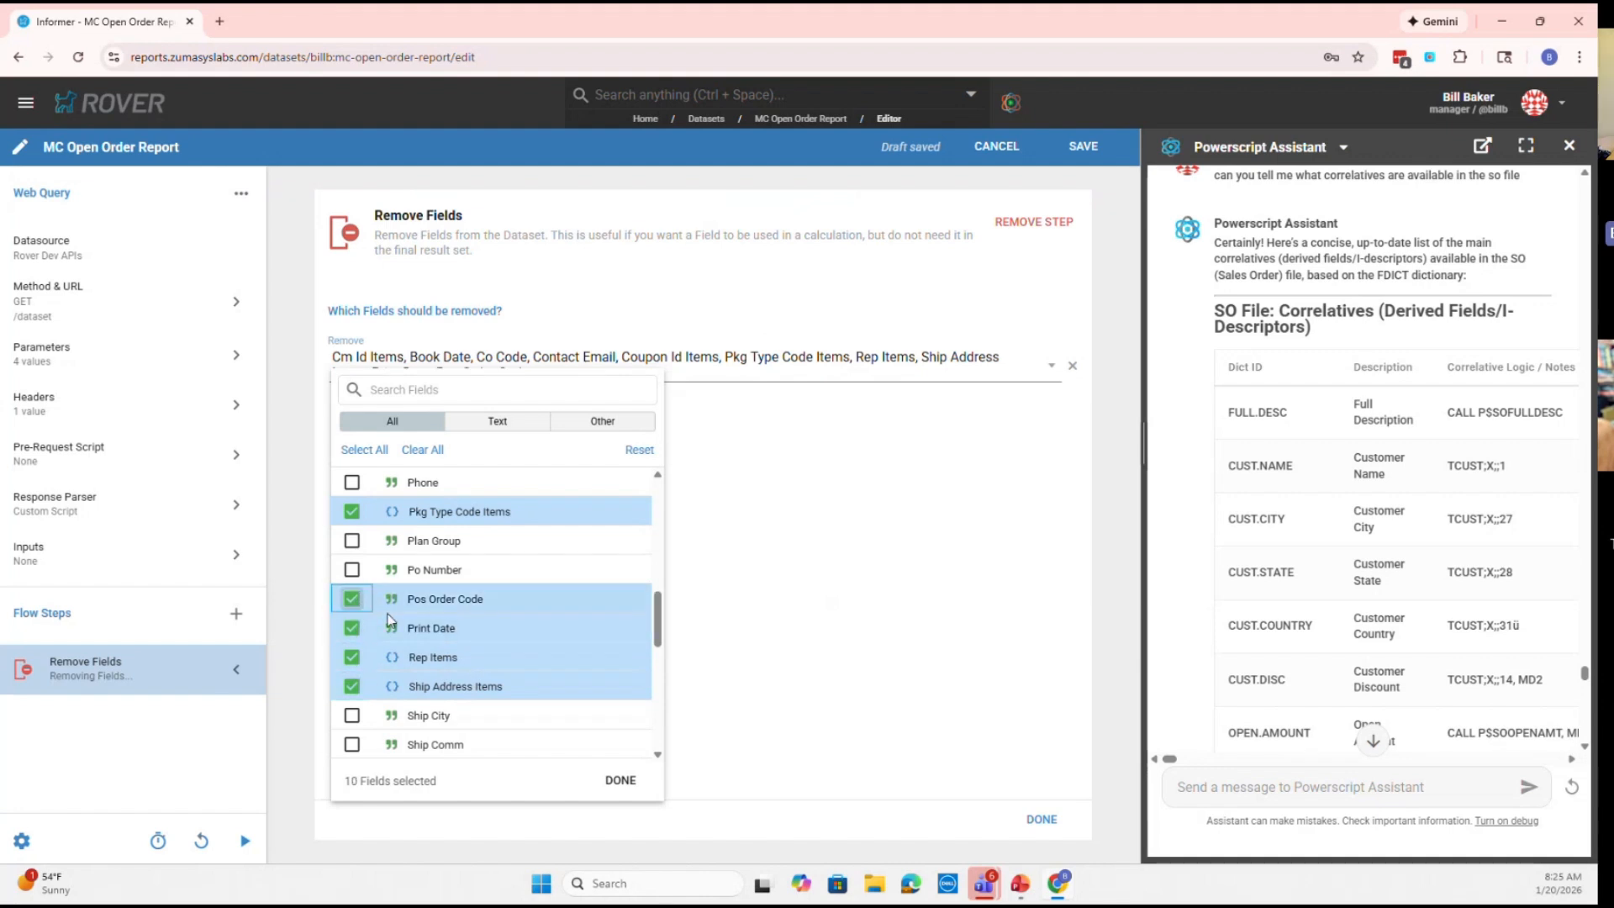
Include Stamp and Stamp Date in the removed fields and apply the Remove Fields step
{"action": "scroll", "coordinate": [459, 638], "scroll_direction": "down", "scroll_amount": 4}
{"action": "scroll", "coordinate": [464, 640], "scroll_direction": "down", "scroll_amount": 3}
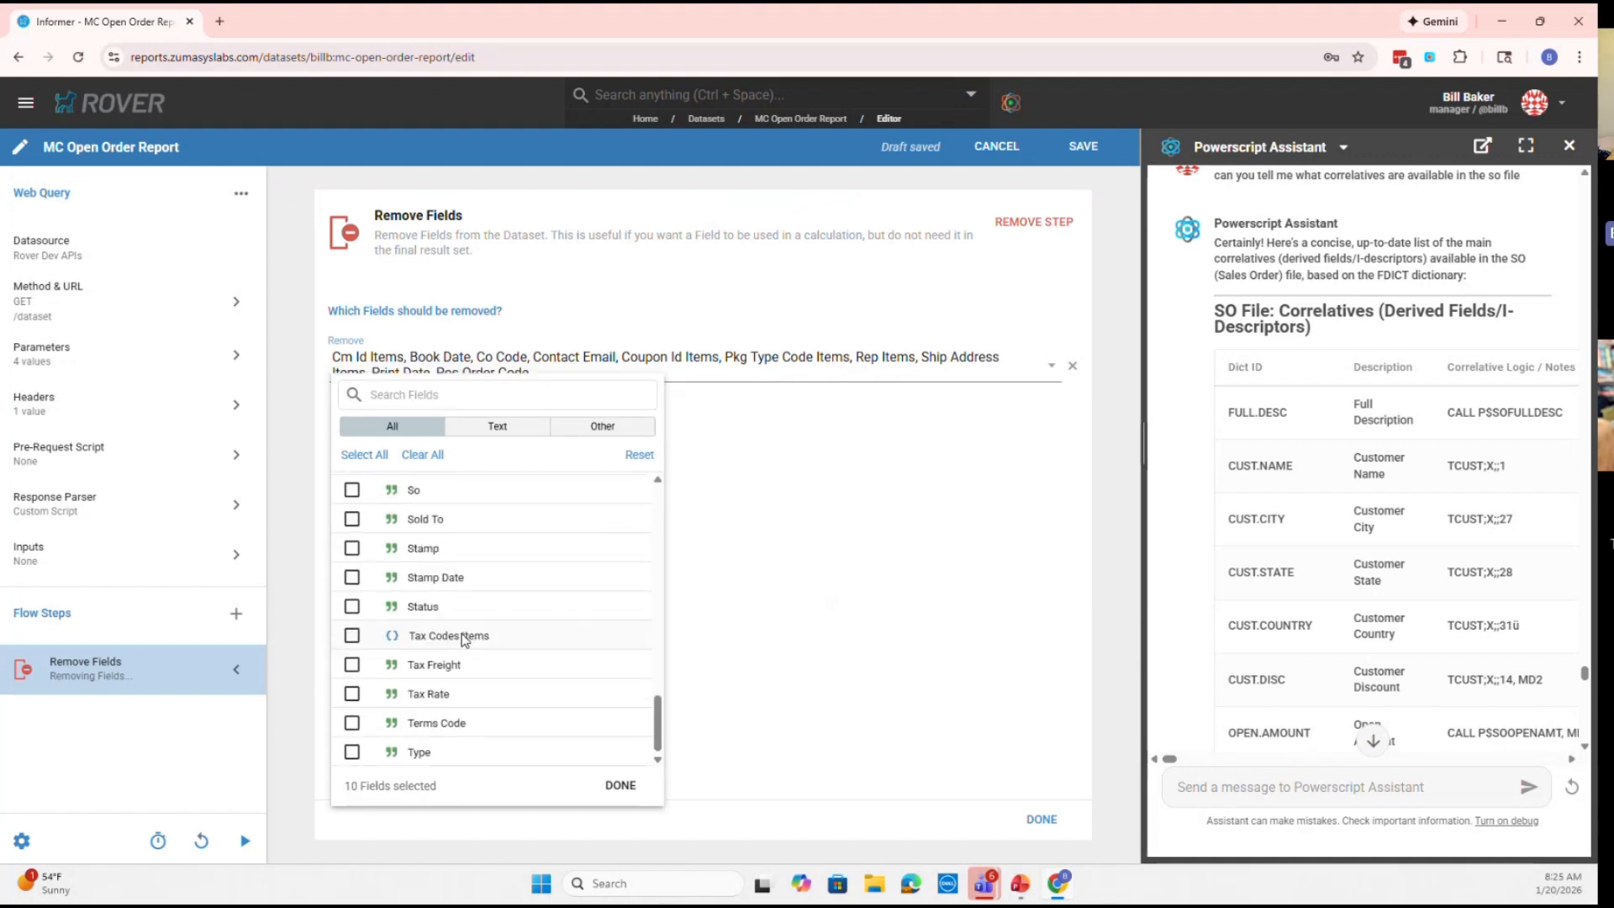
{"action": "left_click", "coordinate": [352, 547]}
{"action": "left_click", "coordinate": [352, 577]}
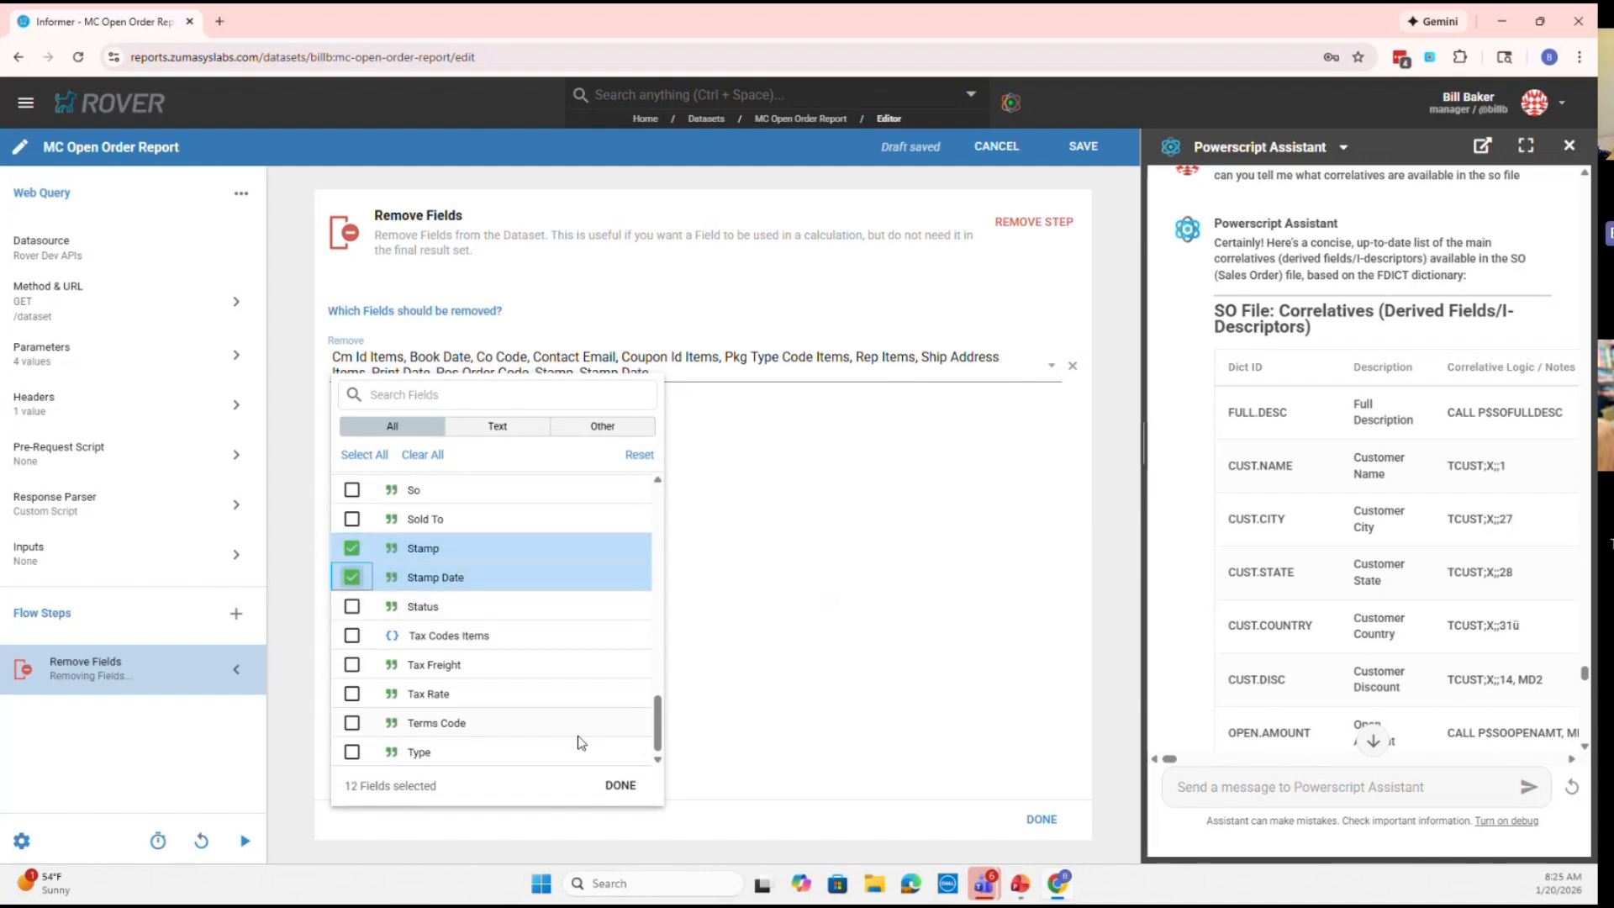
{"action": "left_click", "coordinate": [614, 786]}
{"action": "left_click", "coordinate": [1029, 820]}
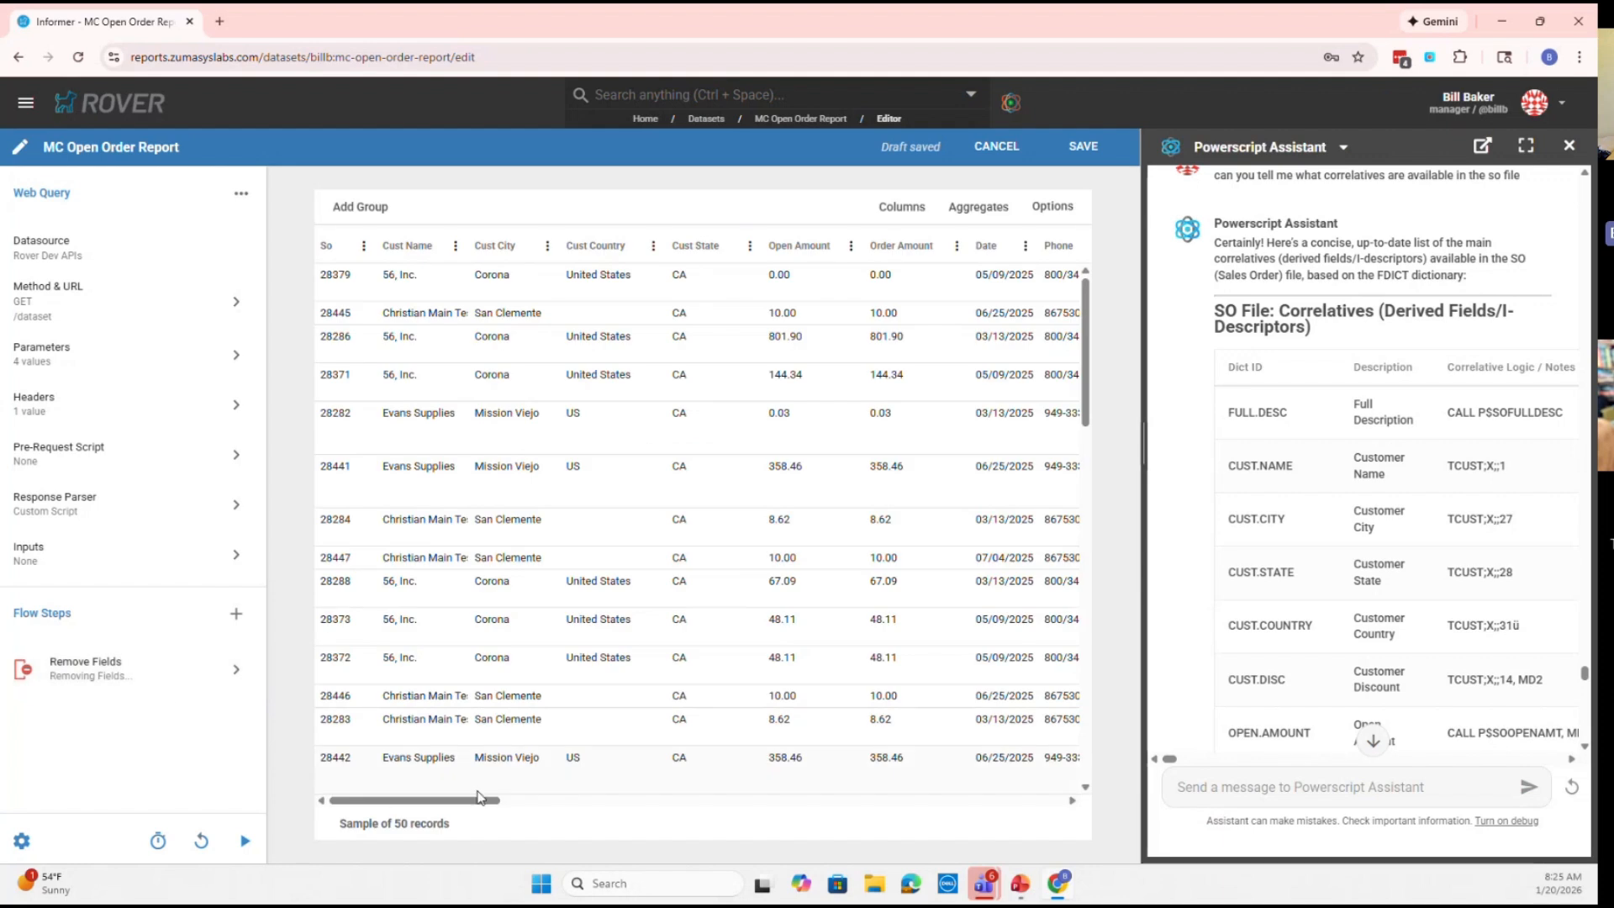
Extend the Remove Fields step with Tax Codes Items, Tax Freight and Tax Rate and apply it
{"action": "left_click_drag", "start_coordinate": [476, 803], "coordinate": [1045, 808]}
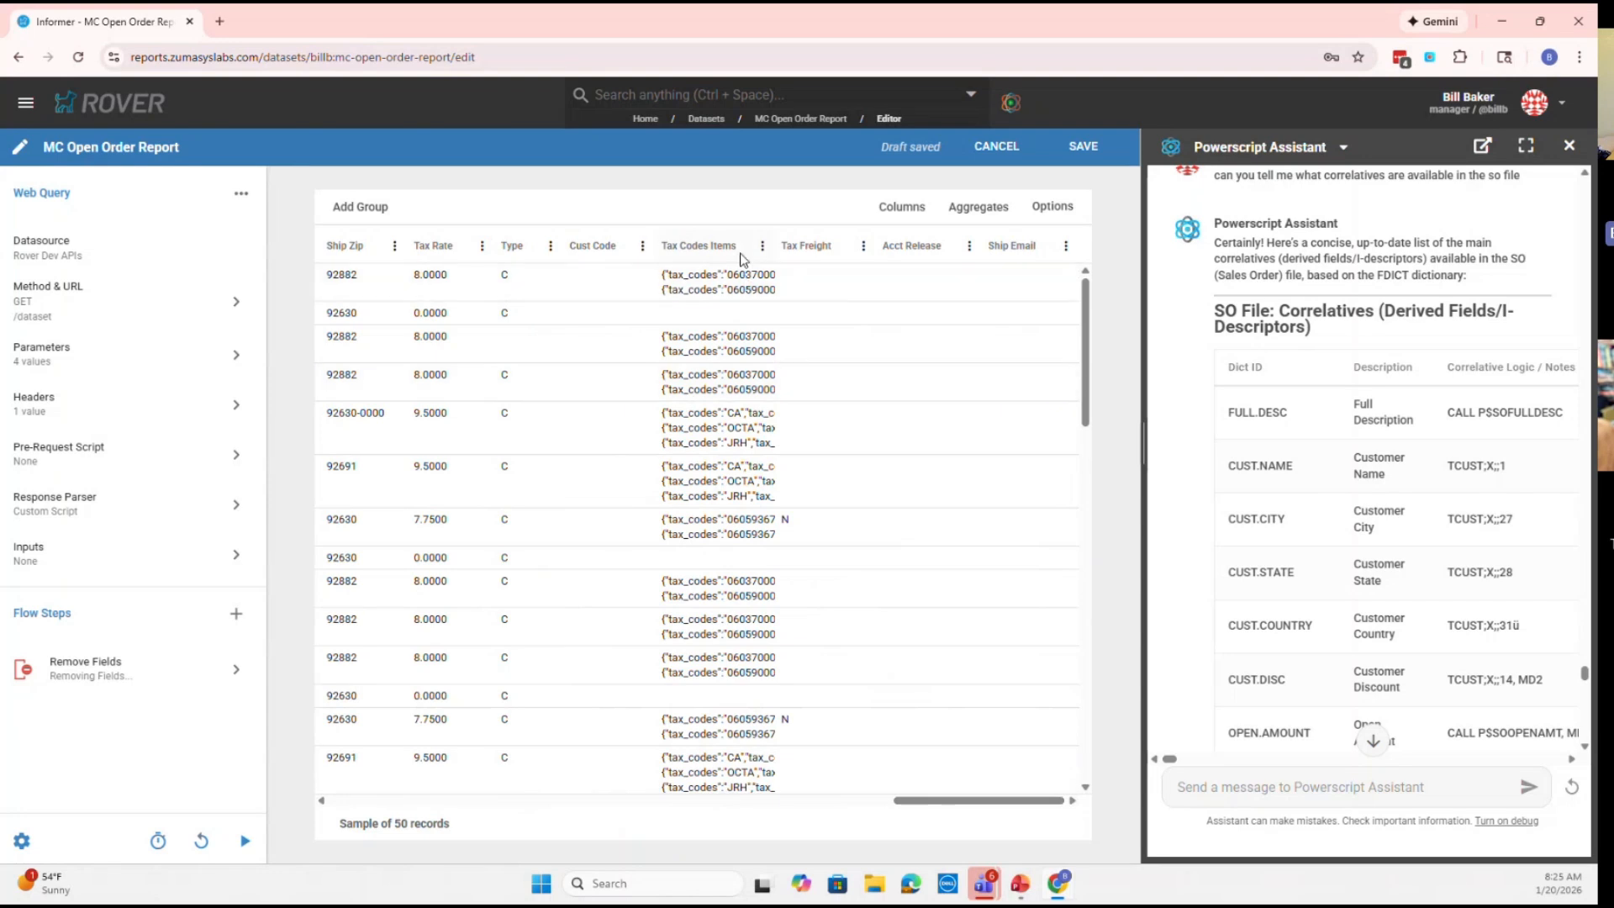
{"action": "left_click_drag", "start_coordinate": [963, 802], "coordinate": [349, 810]}
{"action": "left_click", "coordinate": [142, 666]}
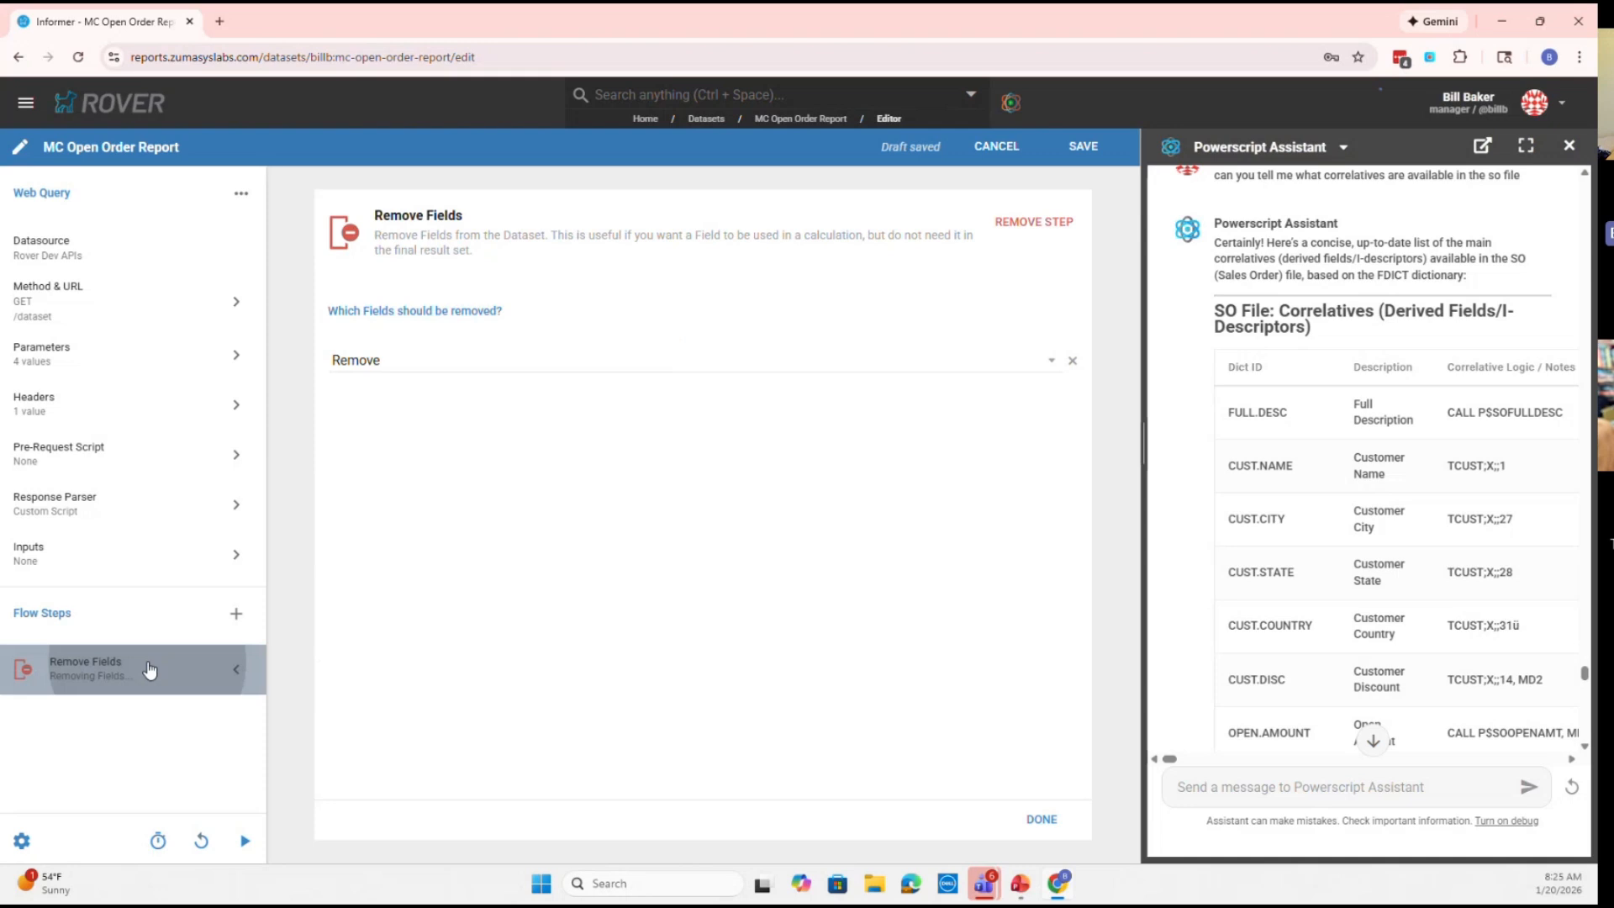
{"action": "left_click", "coordinate": [443, 361]}
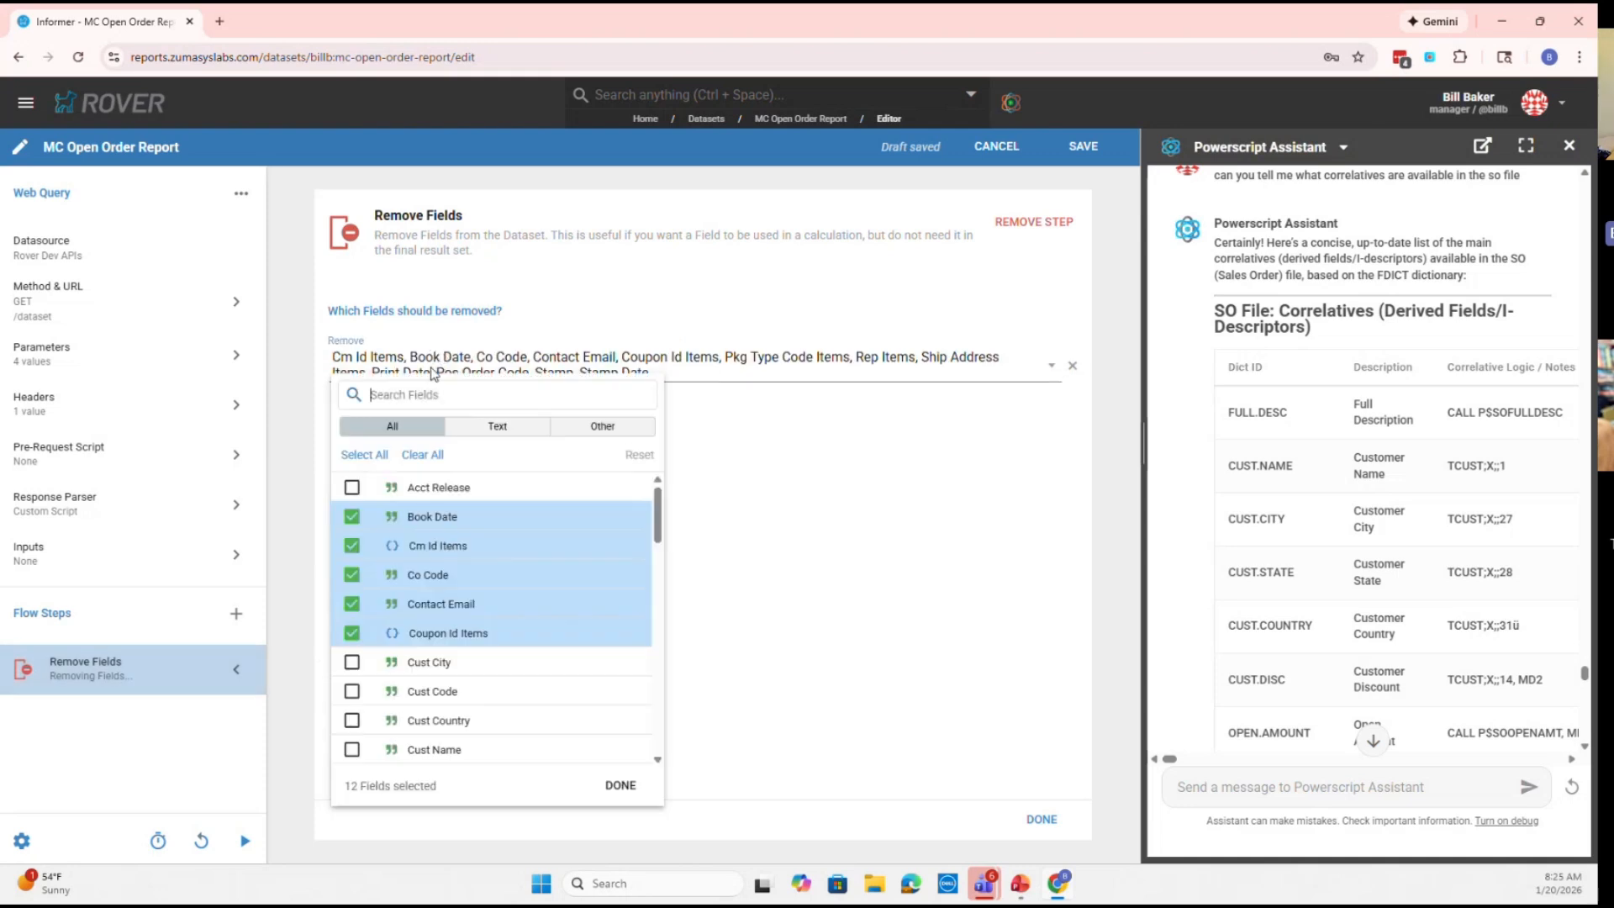
{"action": "type", "text": "tax"}
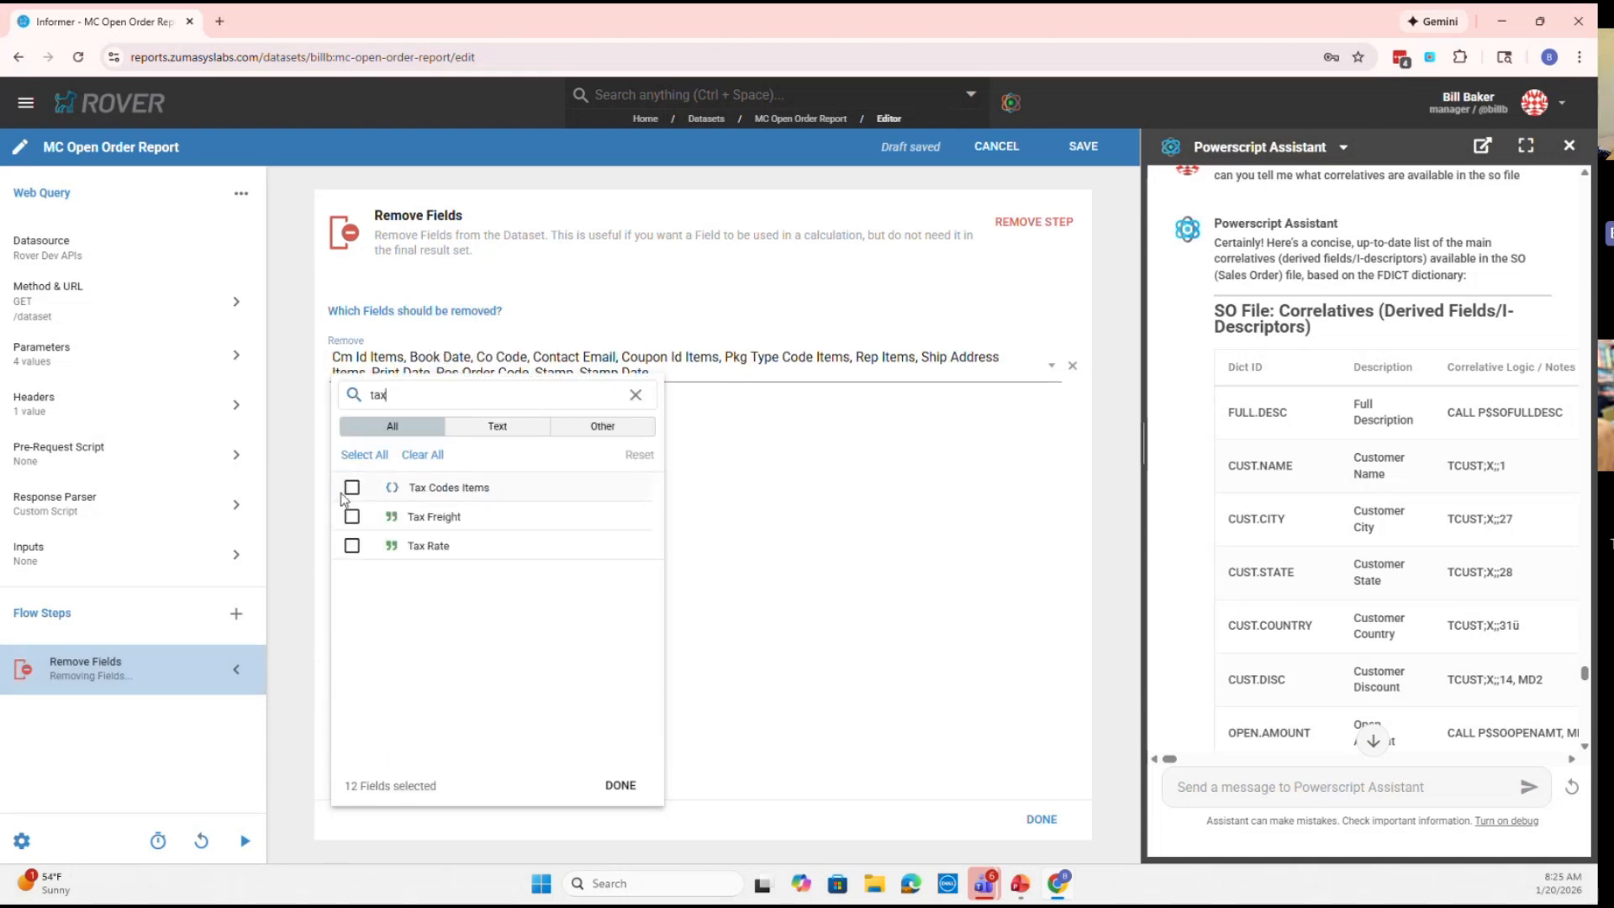
{"action": "left_click", "coordinate": [351, 487]}
{"action": "left_click", "coordinate": [351, 516]}
{"action": "left_click", "coordinate": [351, 545]}
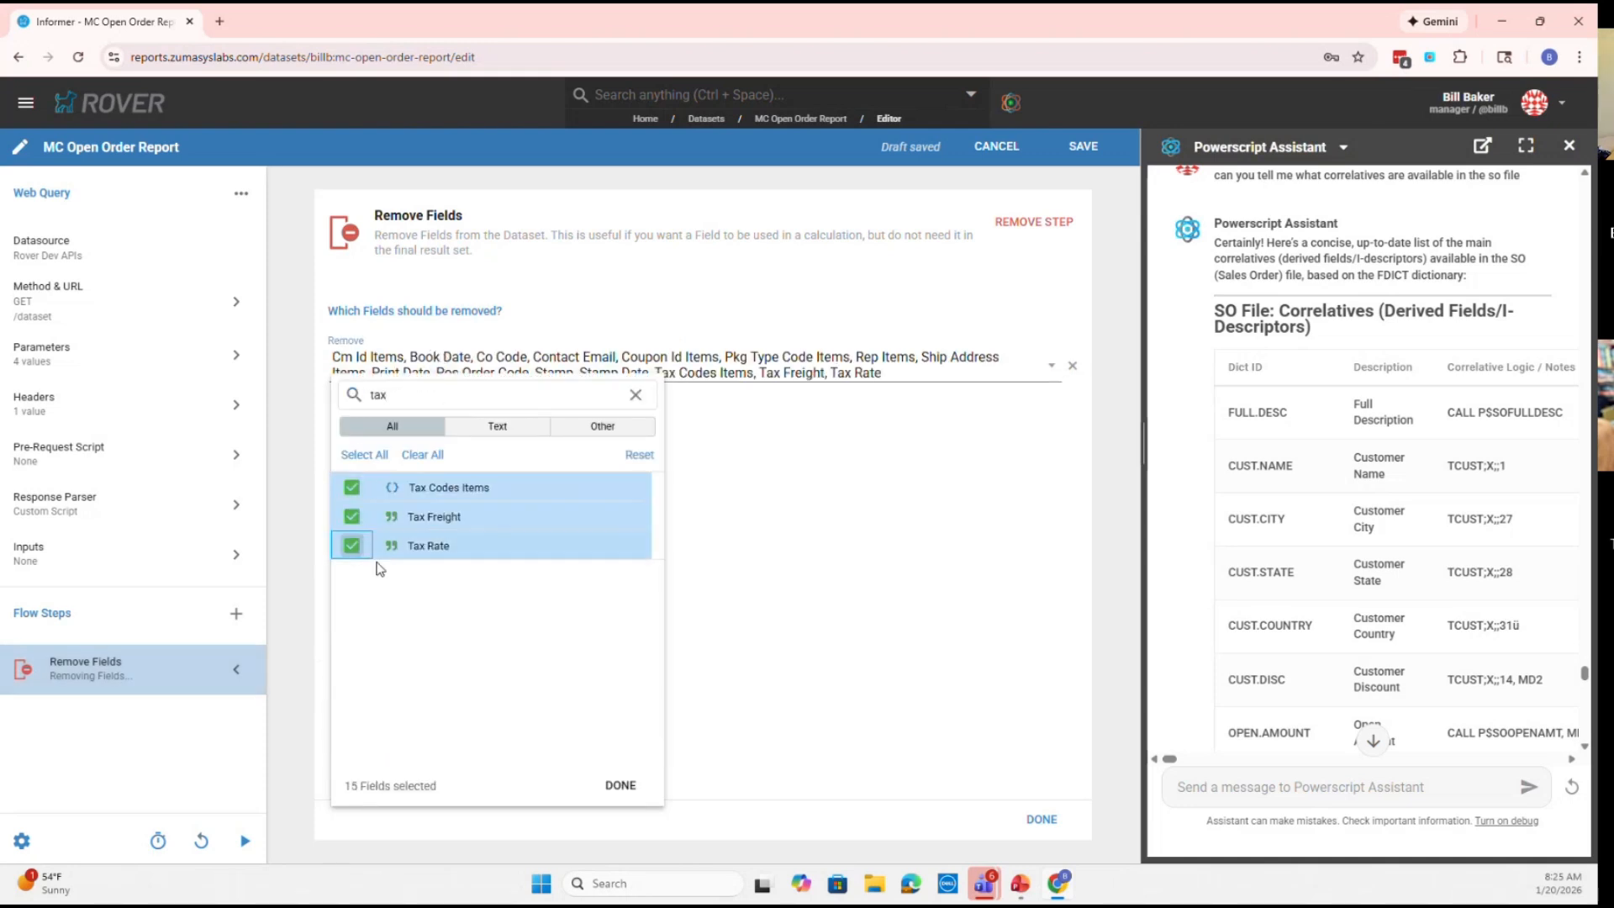
{"action": "left_click", "coordinate": [622, 785]}
{"action": "left_click", "coordinate": [1035, 820]}
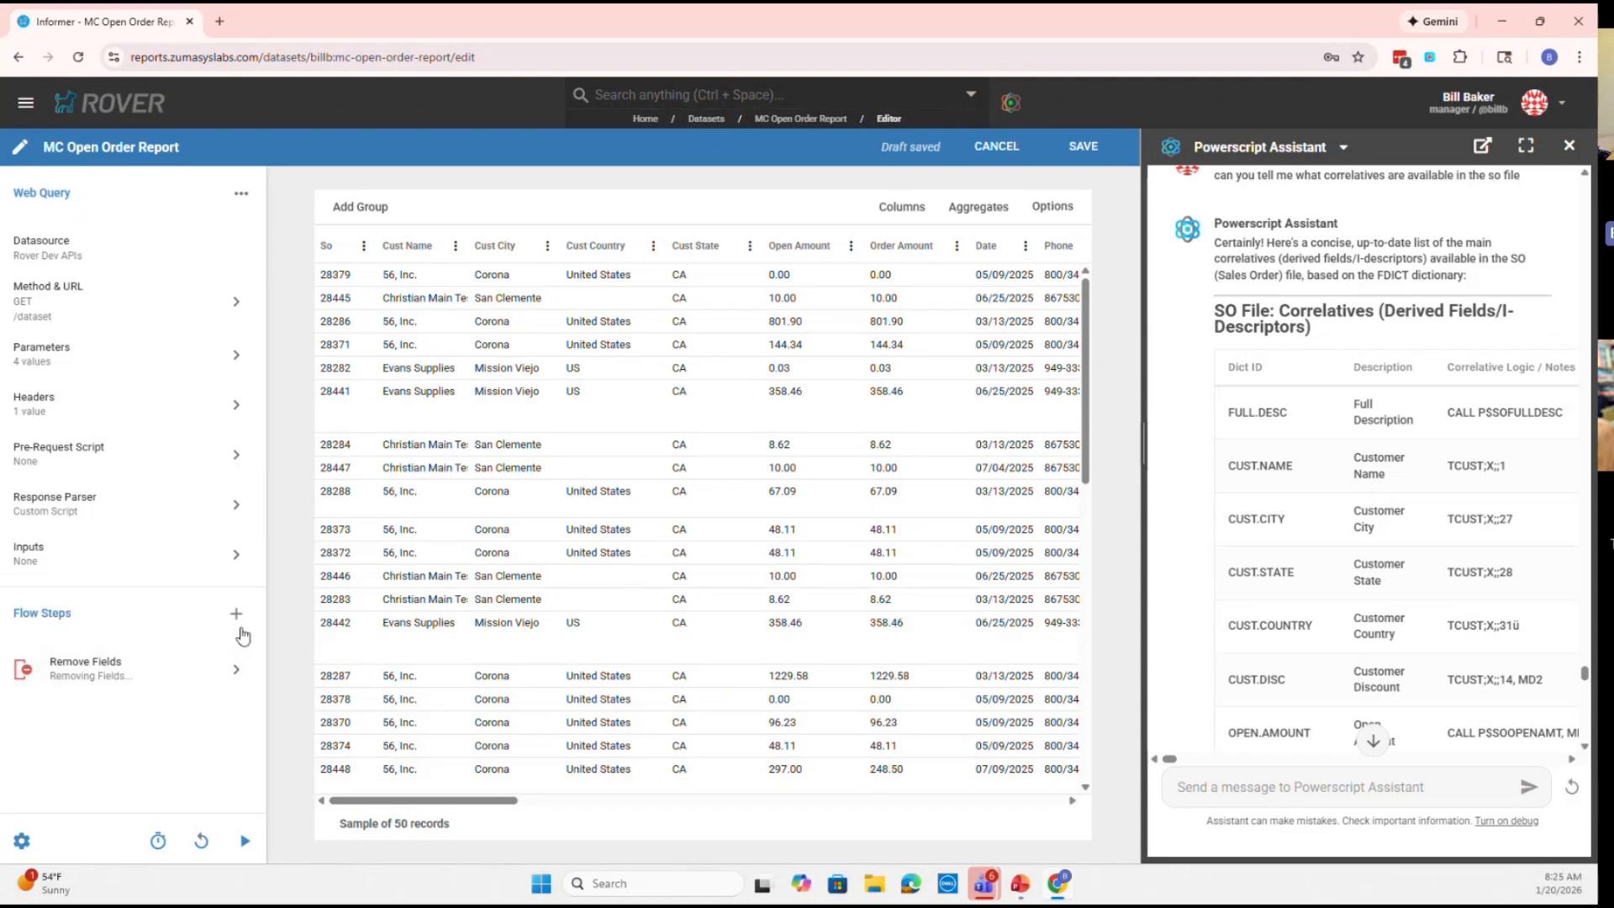
{"action": "mouse_move", "coordinate": [399, 801]}
{"action": "left_mouse_down"}
{"action": "mouse_move", "coordinate": [612, 806]}
{"action": "mouse_move", "coordinate": [420, 805]}
{"action": "left_mouse_up"}
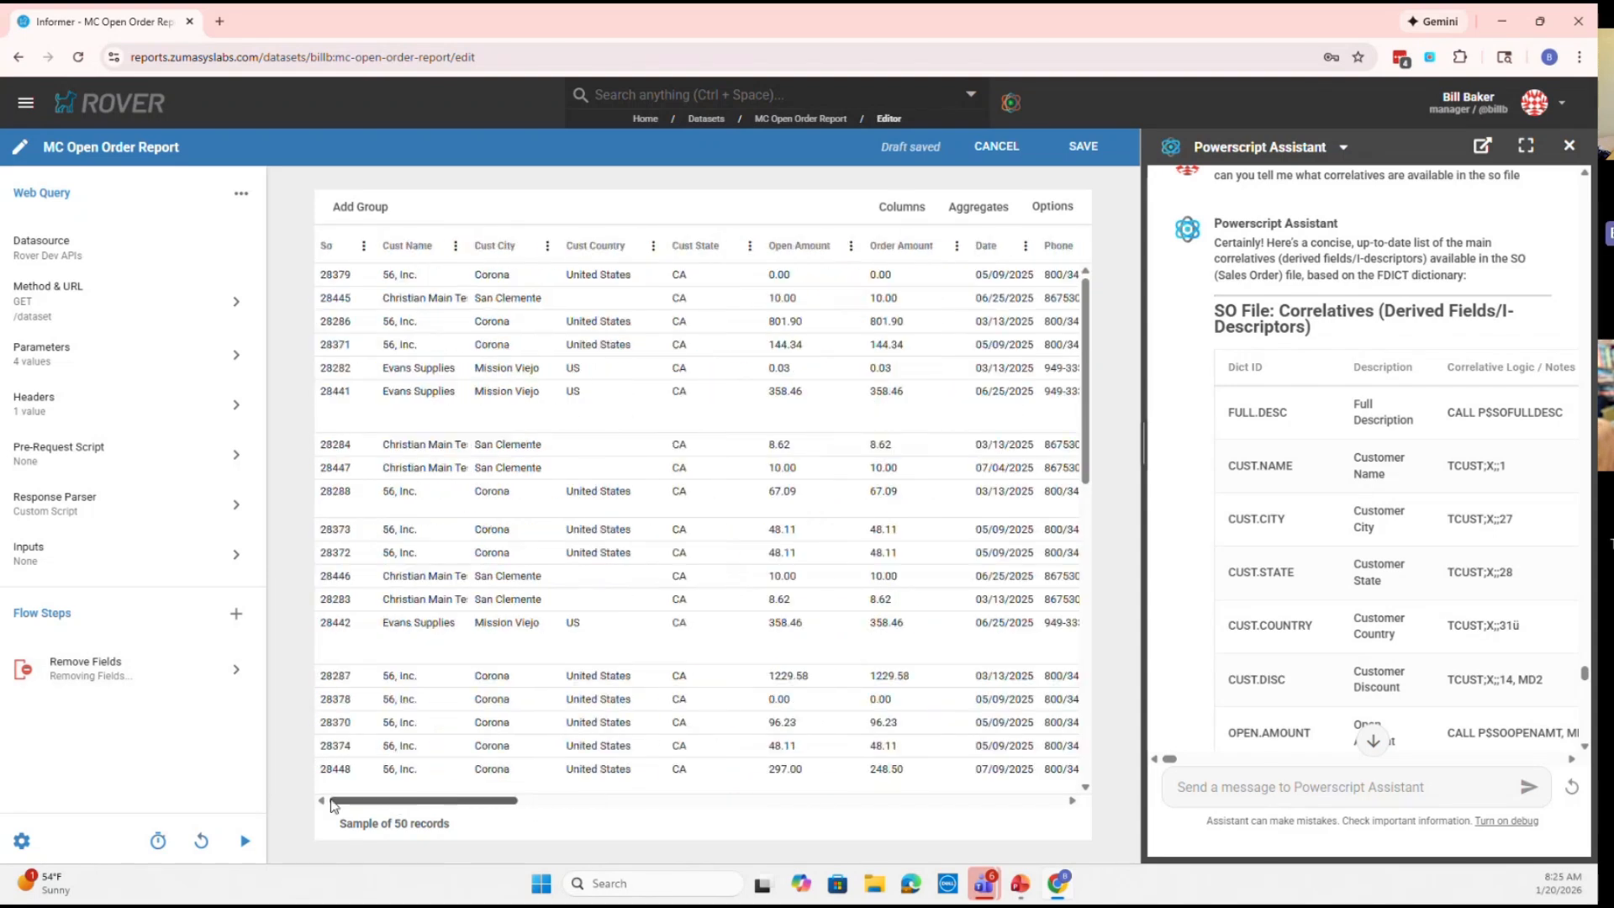
{"action": "left_click", "coordinate": [235, 614]}
{"action": "mouse_move", "coordinate": [288, 669]}
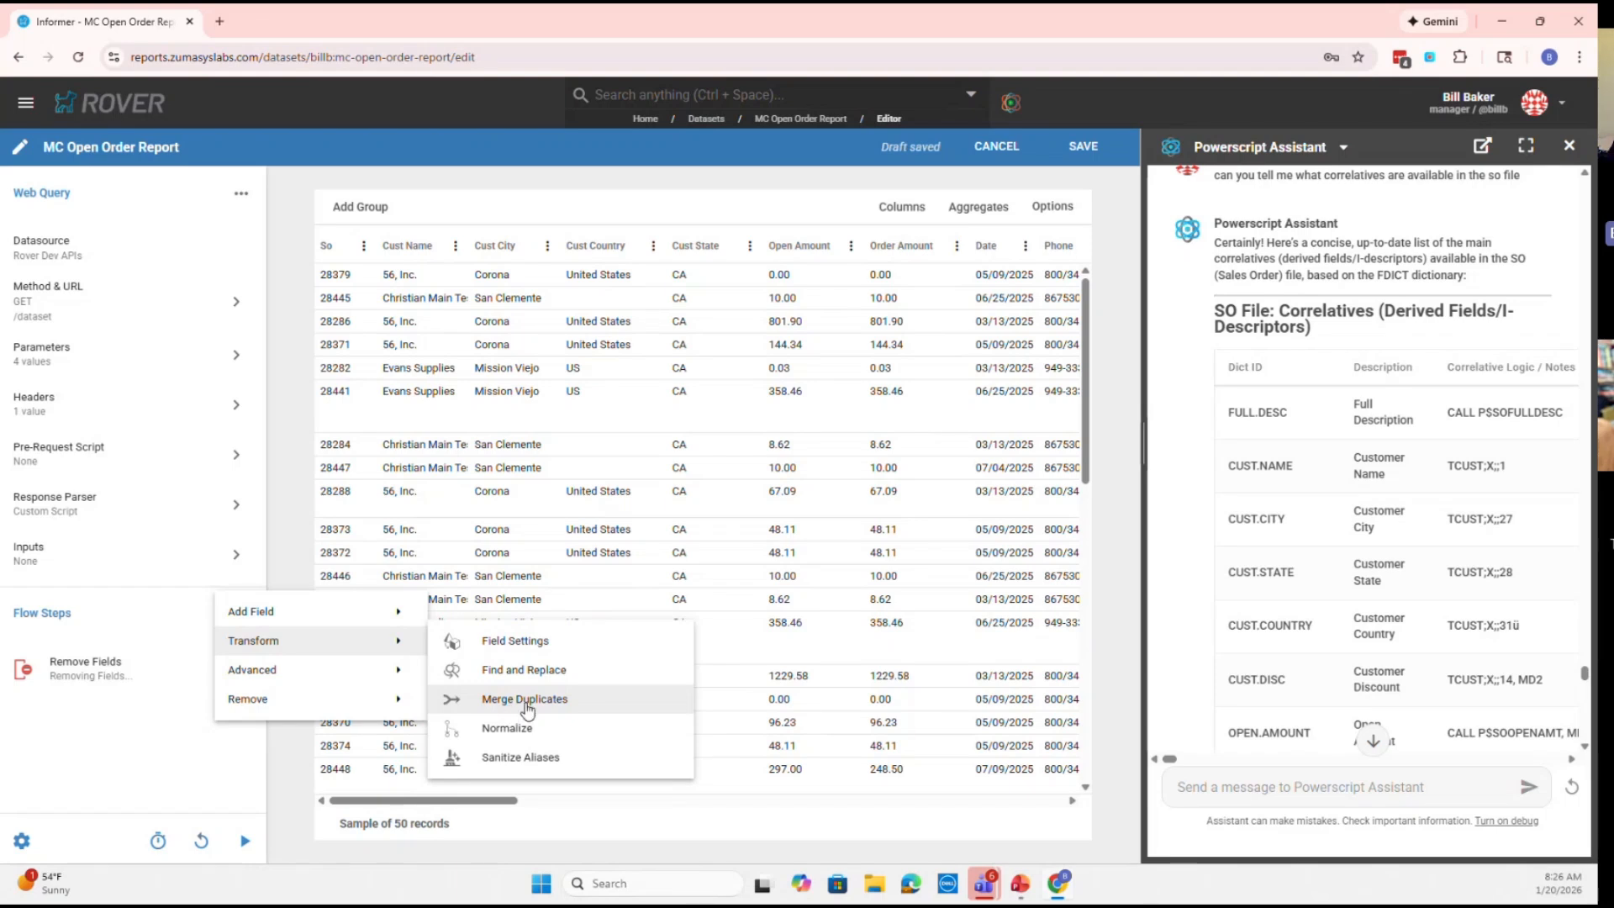
{"action": "left_click", "coordinate": [664, 208]}
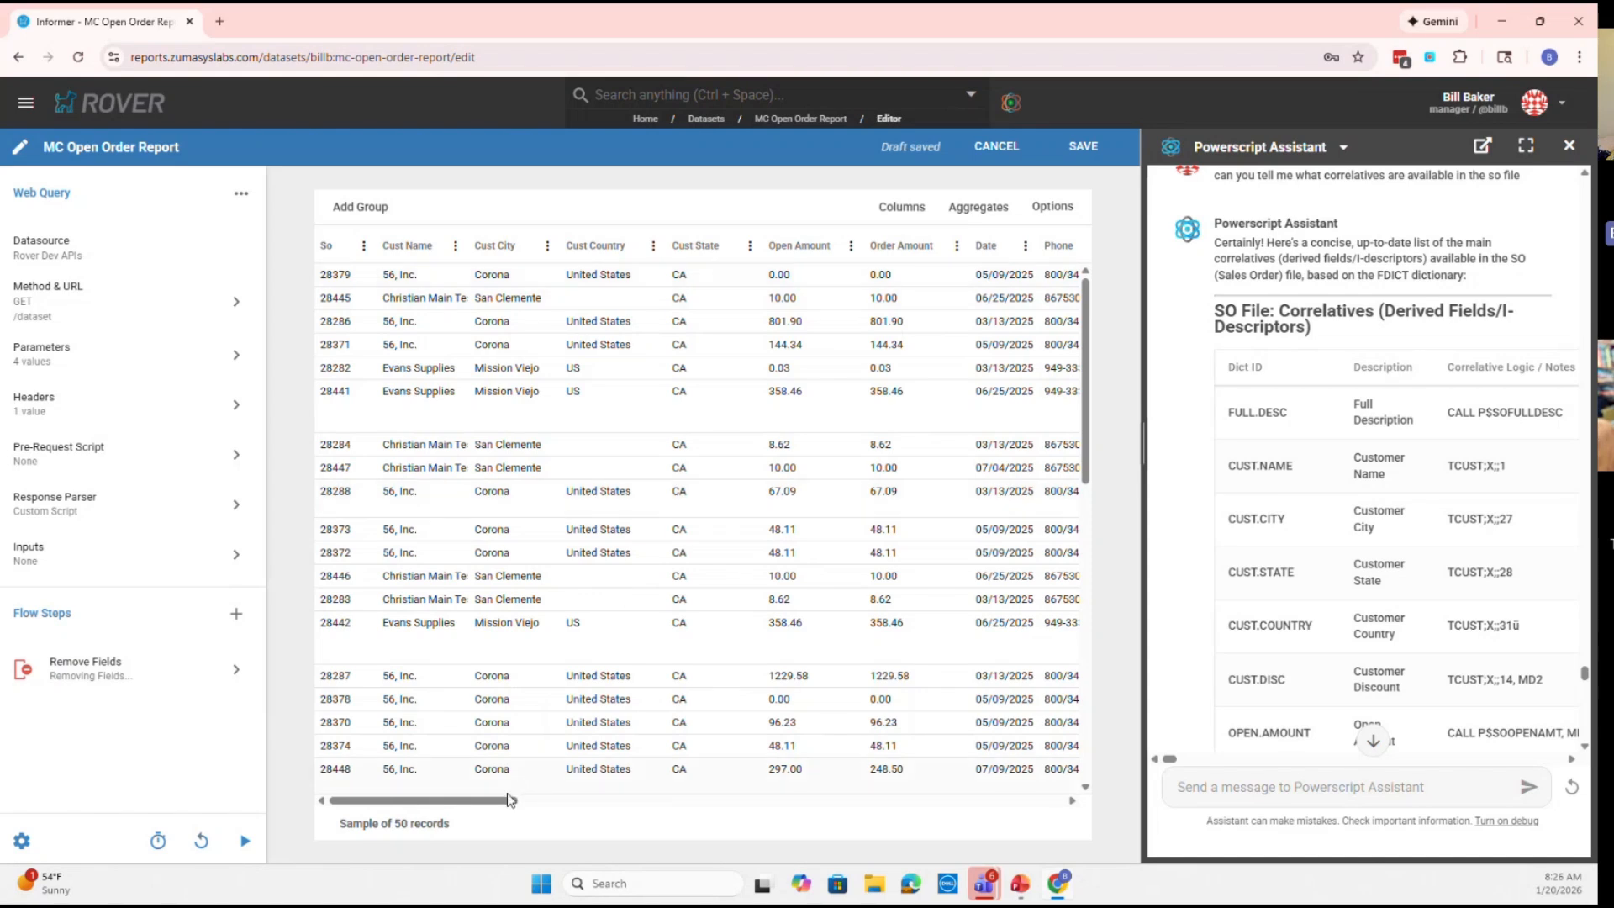
{"action": "mouse_move", "coordinate": [501, 801]}
{"action": "left_mouse_down"}
{"action": "mouse_move", "coordinate": [543, 806]}
{"action": "mouse_move", "coordinate": [499, 813]}
{"action": "left_mouse_up"}
Add a Merge Duplicates flow step with Cust Name, Cust City, Cust Code, Cust Country and Cust State as the fields to merge
{"action": "left_click", "coordinate": [247, 622]}
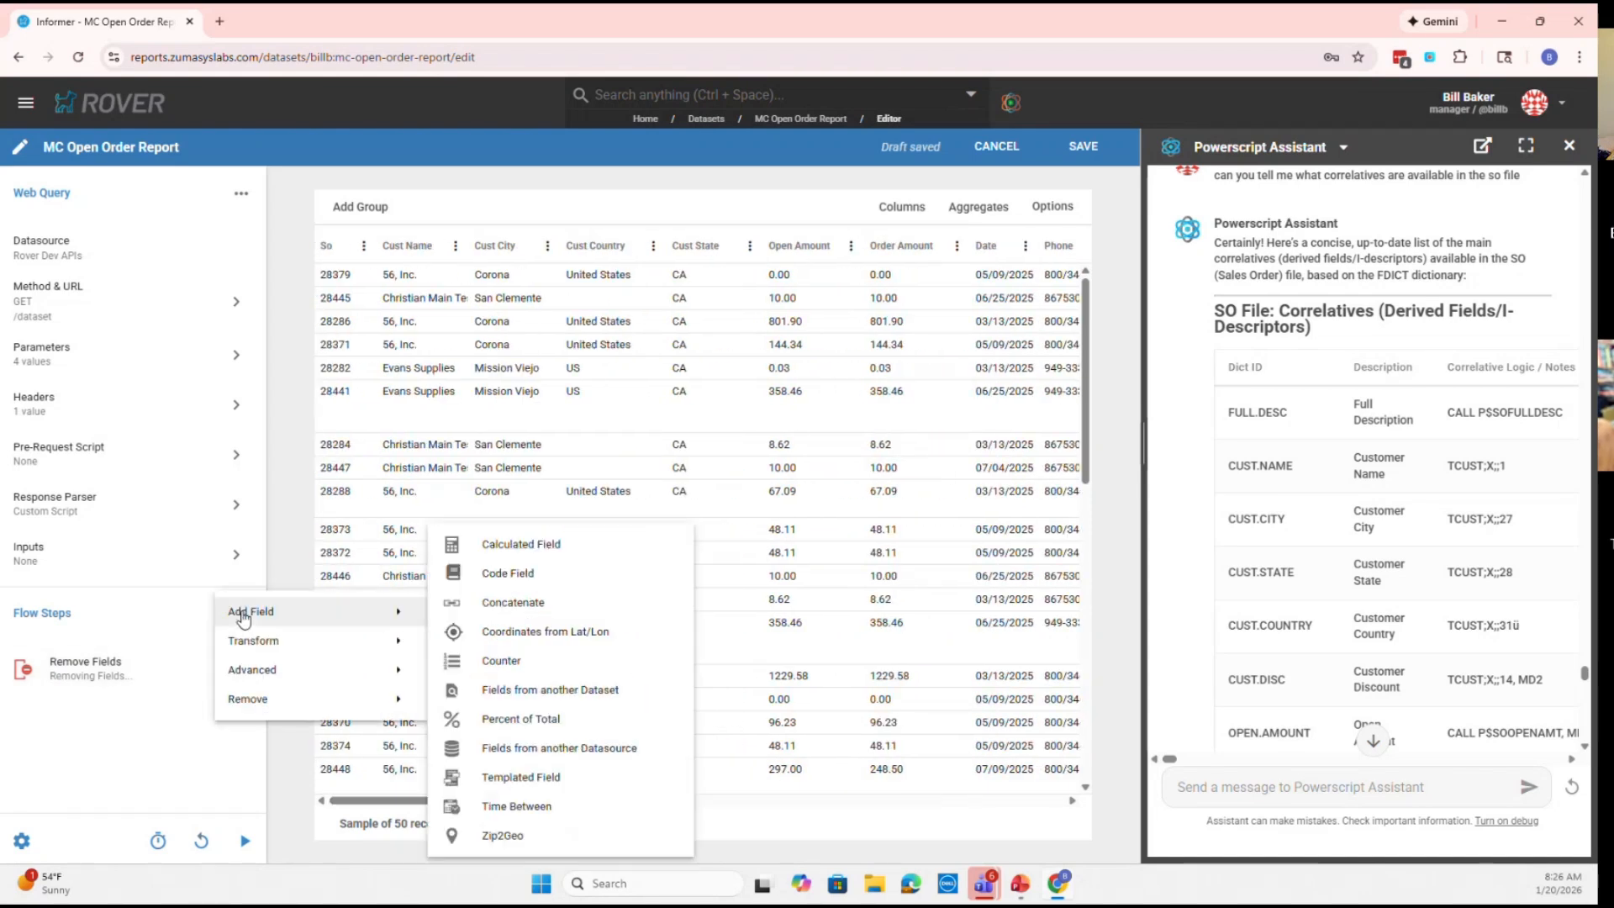
{"action": "left_click", "coordinate": [514, 698]}
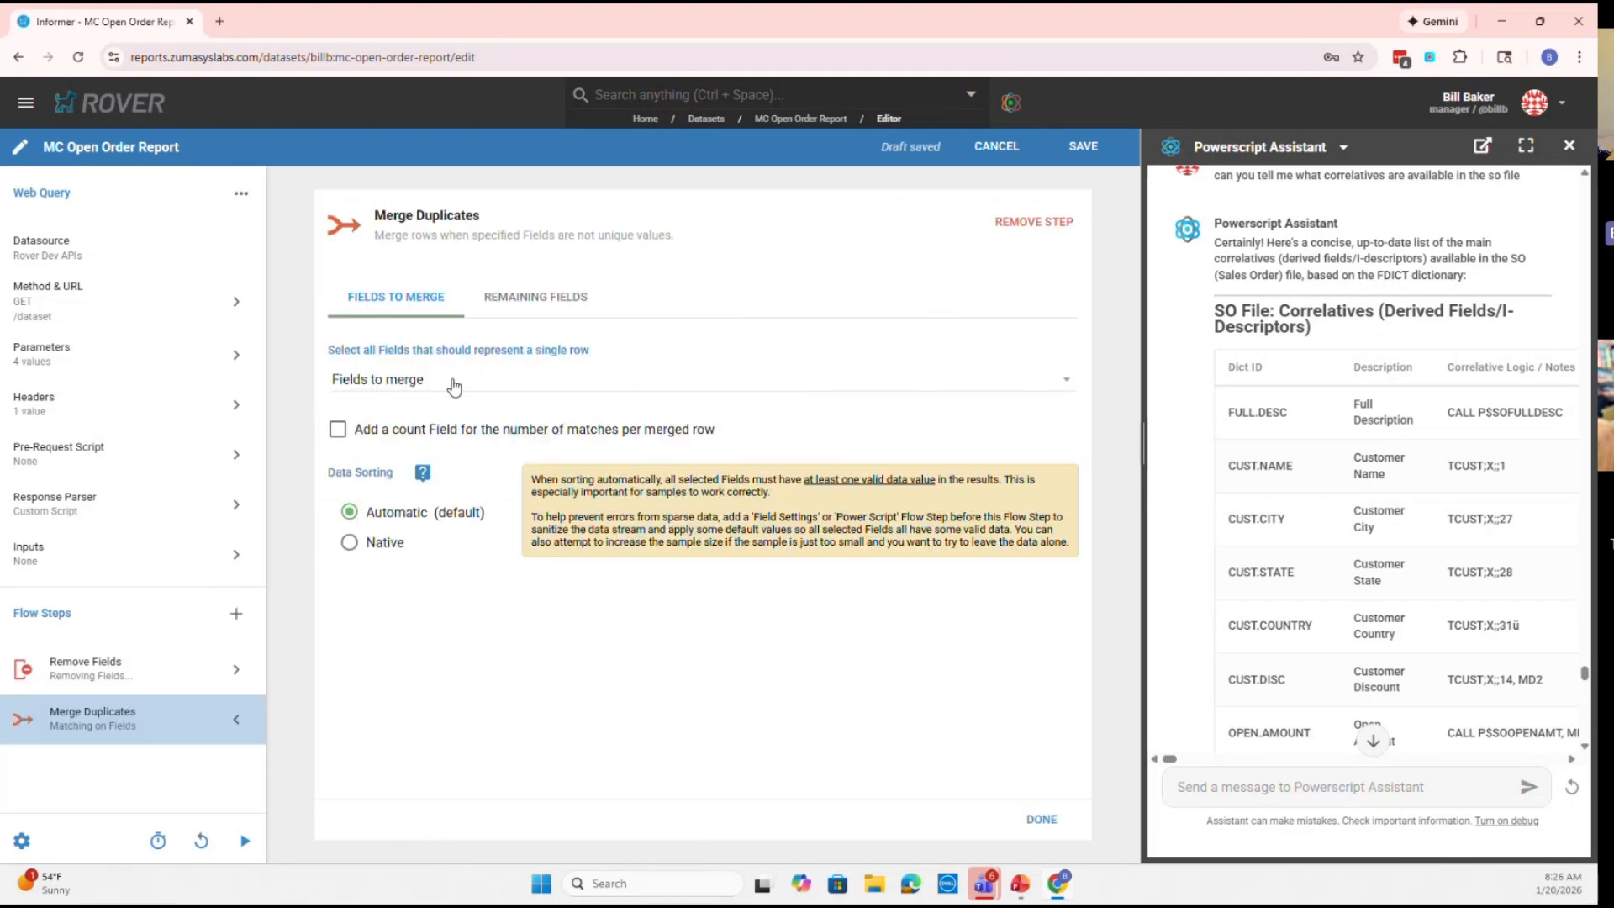
{"action": "left_click", "coordinate": [454, 386]}
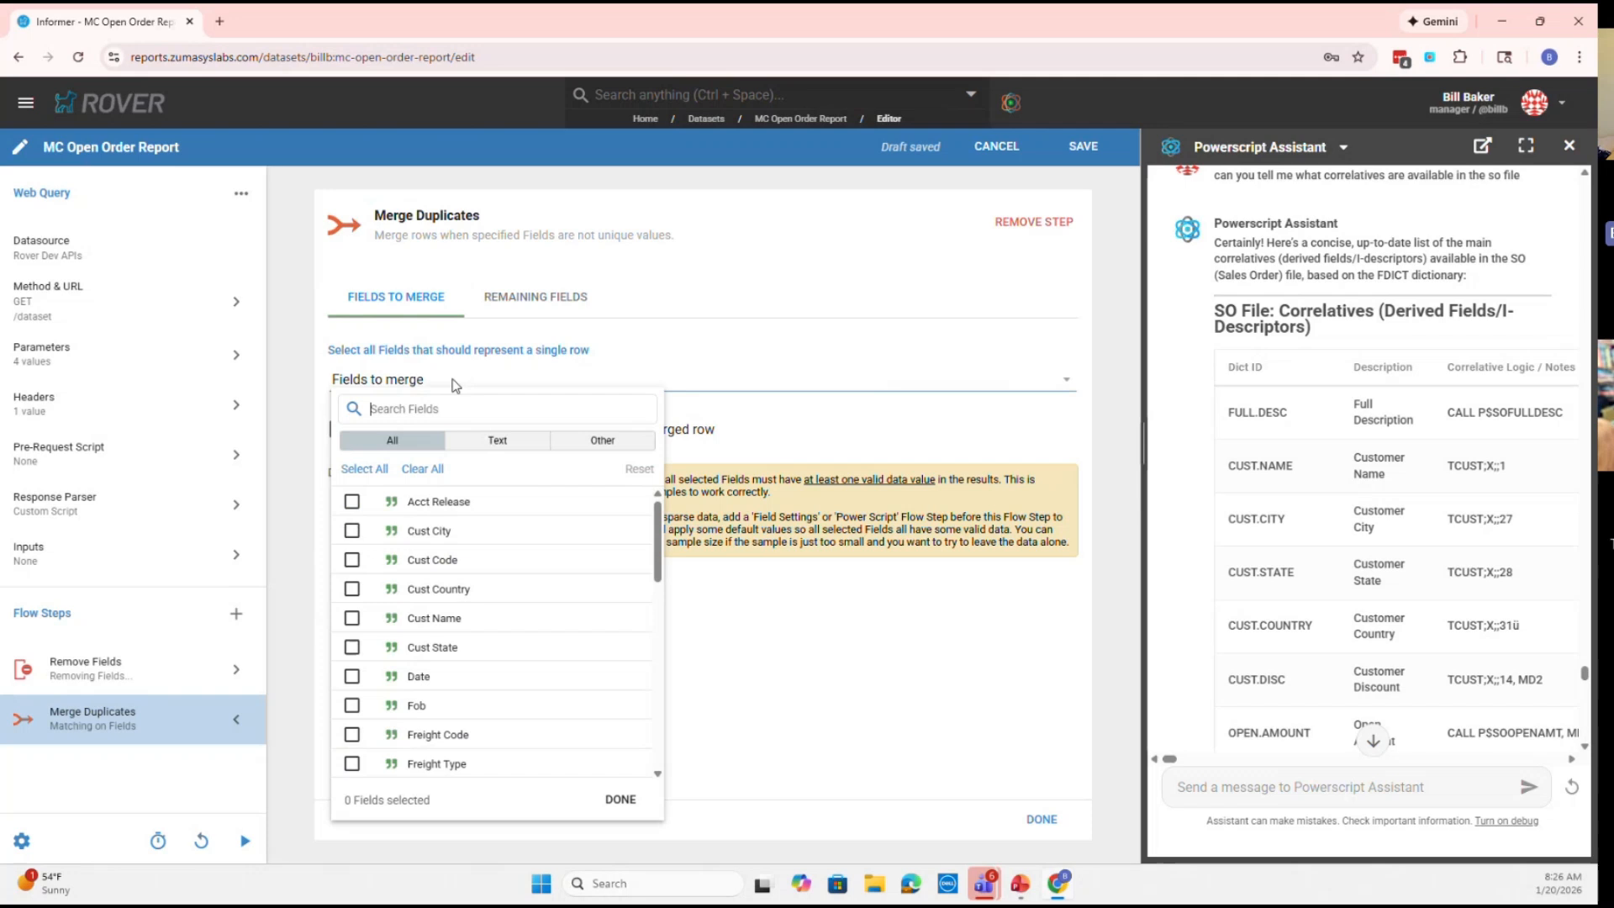
{"action": "left_click", "coordinate": [352, 618]}
{"action": "left_click", "coordinate": [352, 530]}
{"action": "left_click", "coordinate": [353, 560]}
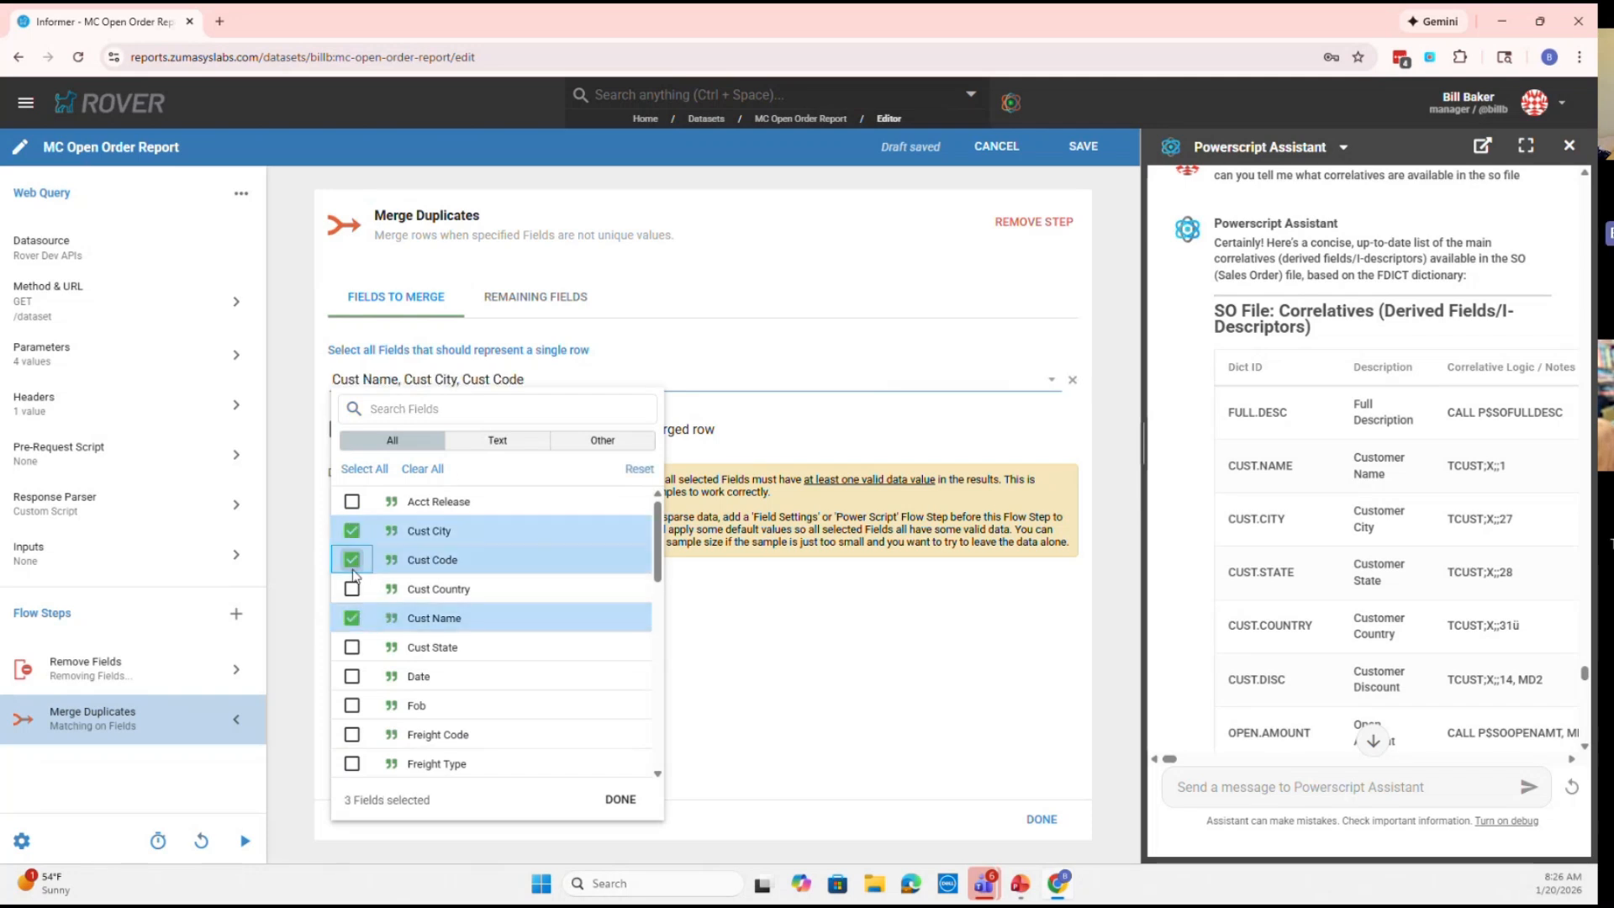
{"action": "left_click", "coordinate": [352, 588]}
{"action": "left_click", "coordinate": [352, 647]}
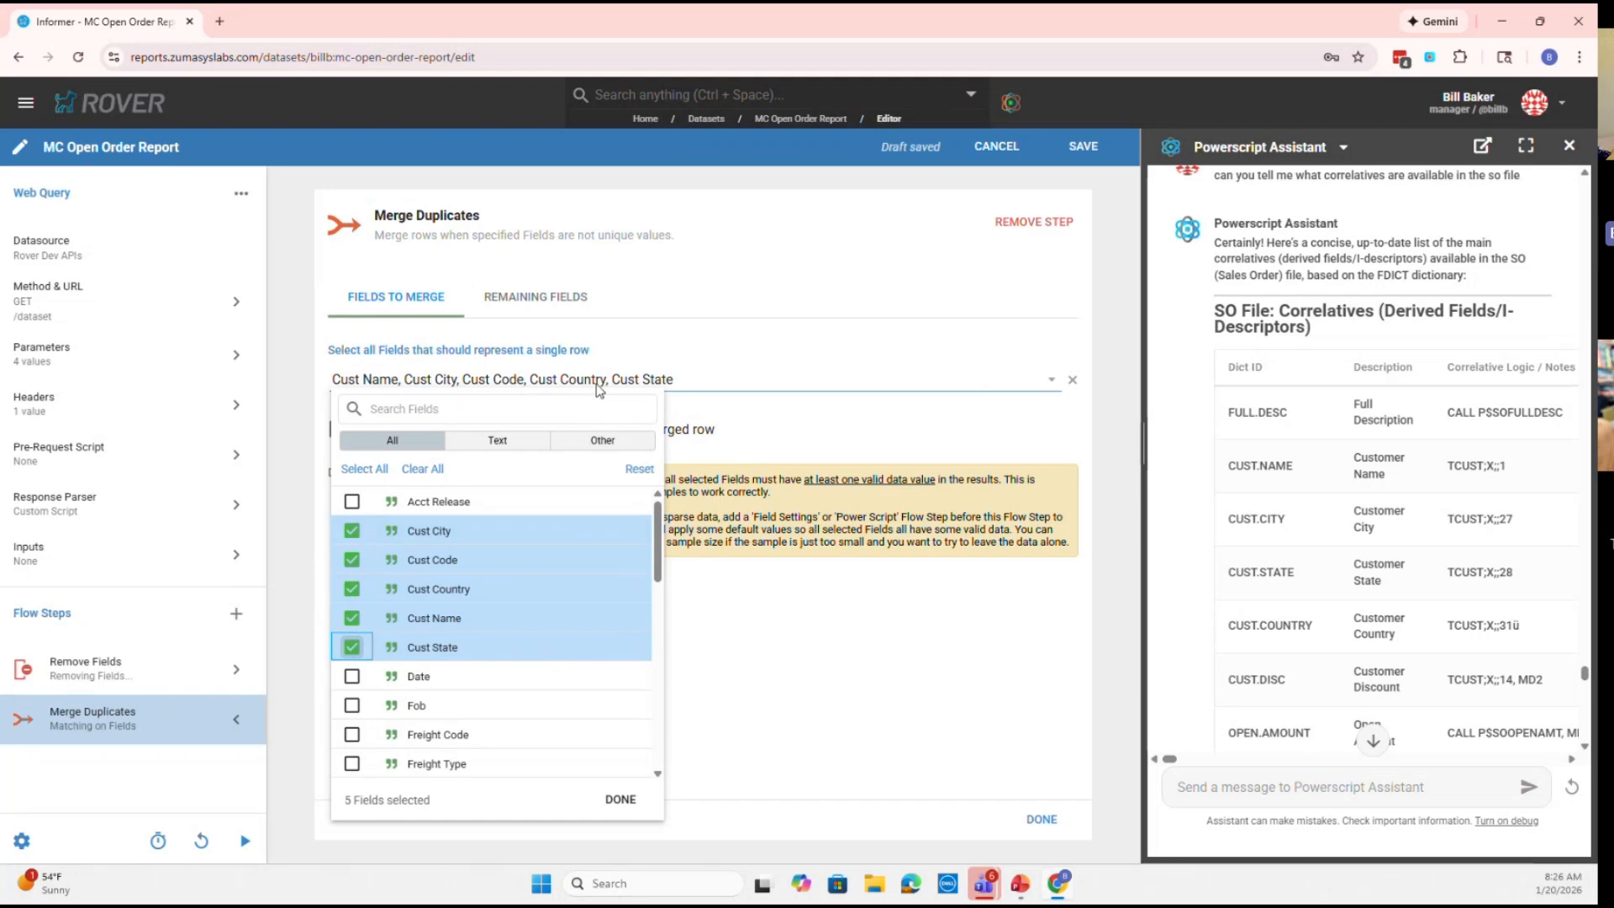
{"action": "left_click", "coordinate": [632, 796]}
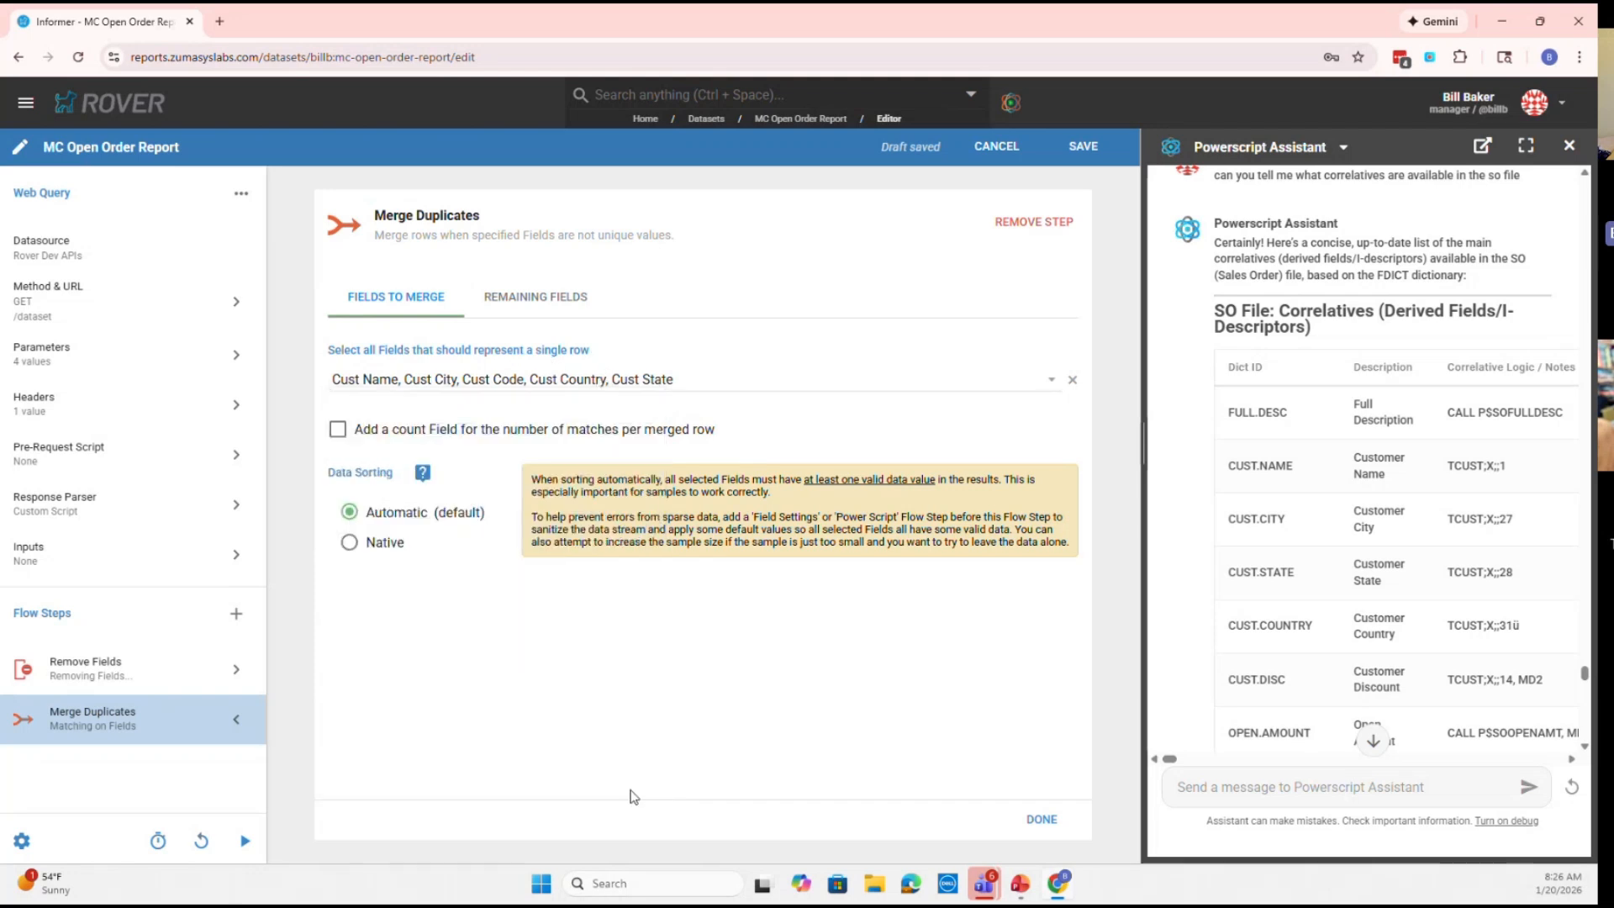
Check how Merge Duplicates treats the remaining fields, apply the step and inspect the merged customer rows
{"action": "left_click", "coordinate": [553, 317]}
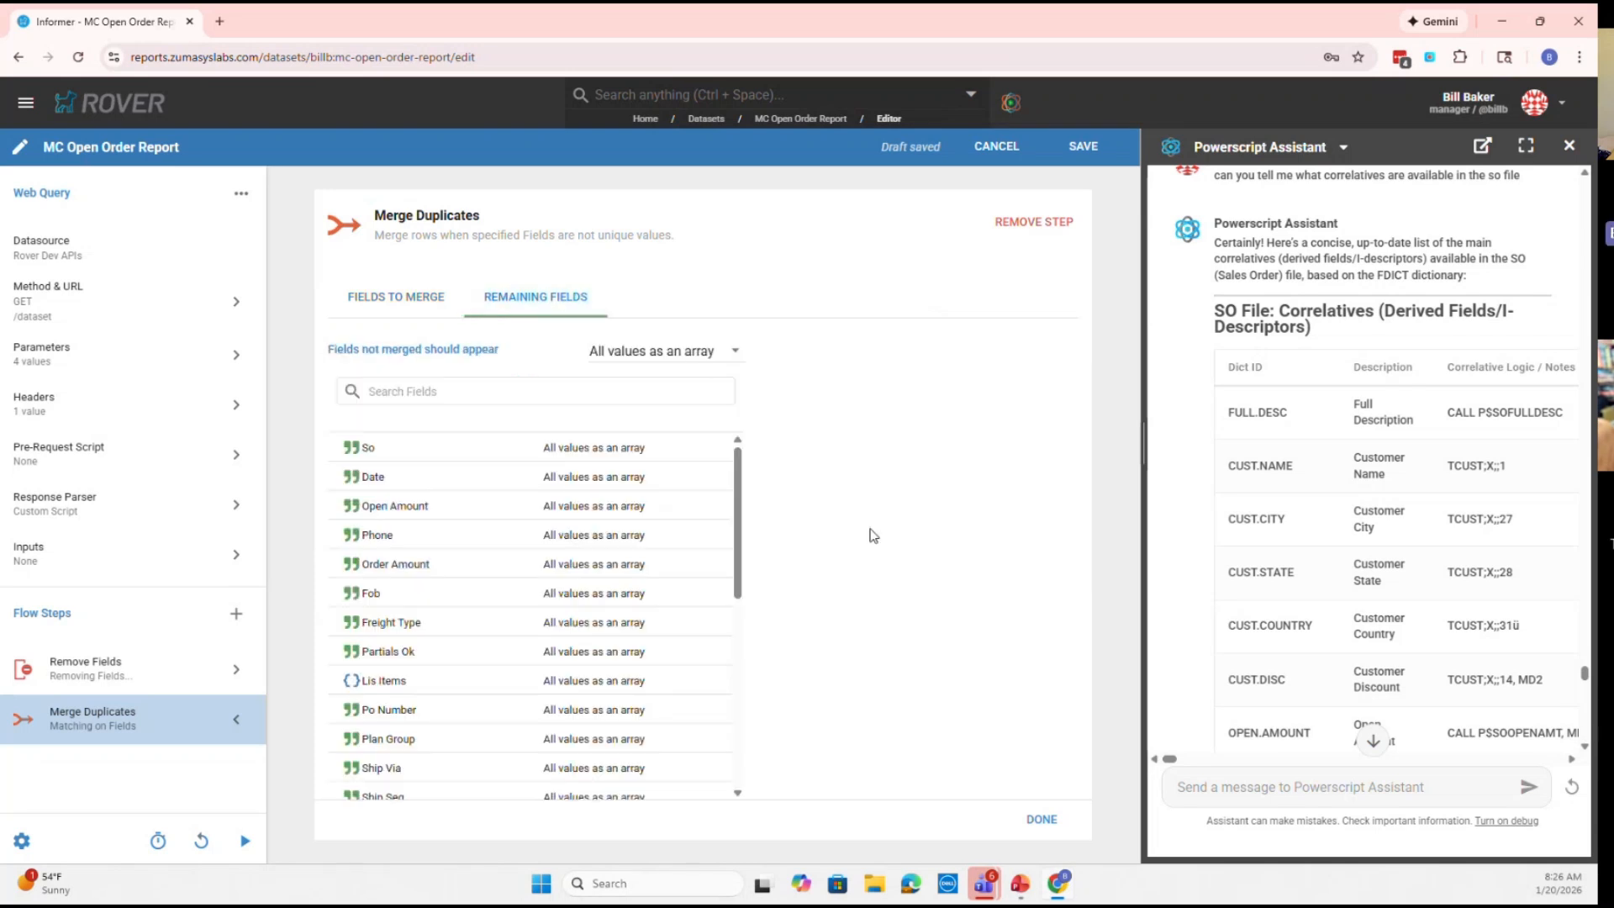
{"action": "left_click", "coordinate": [1027, 820]}
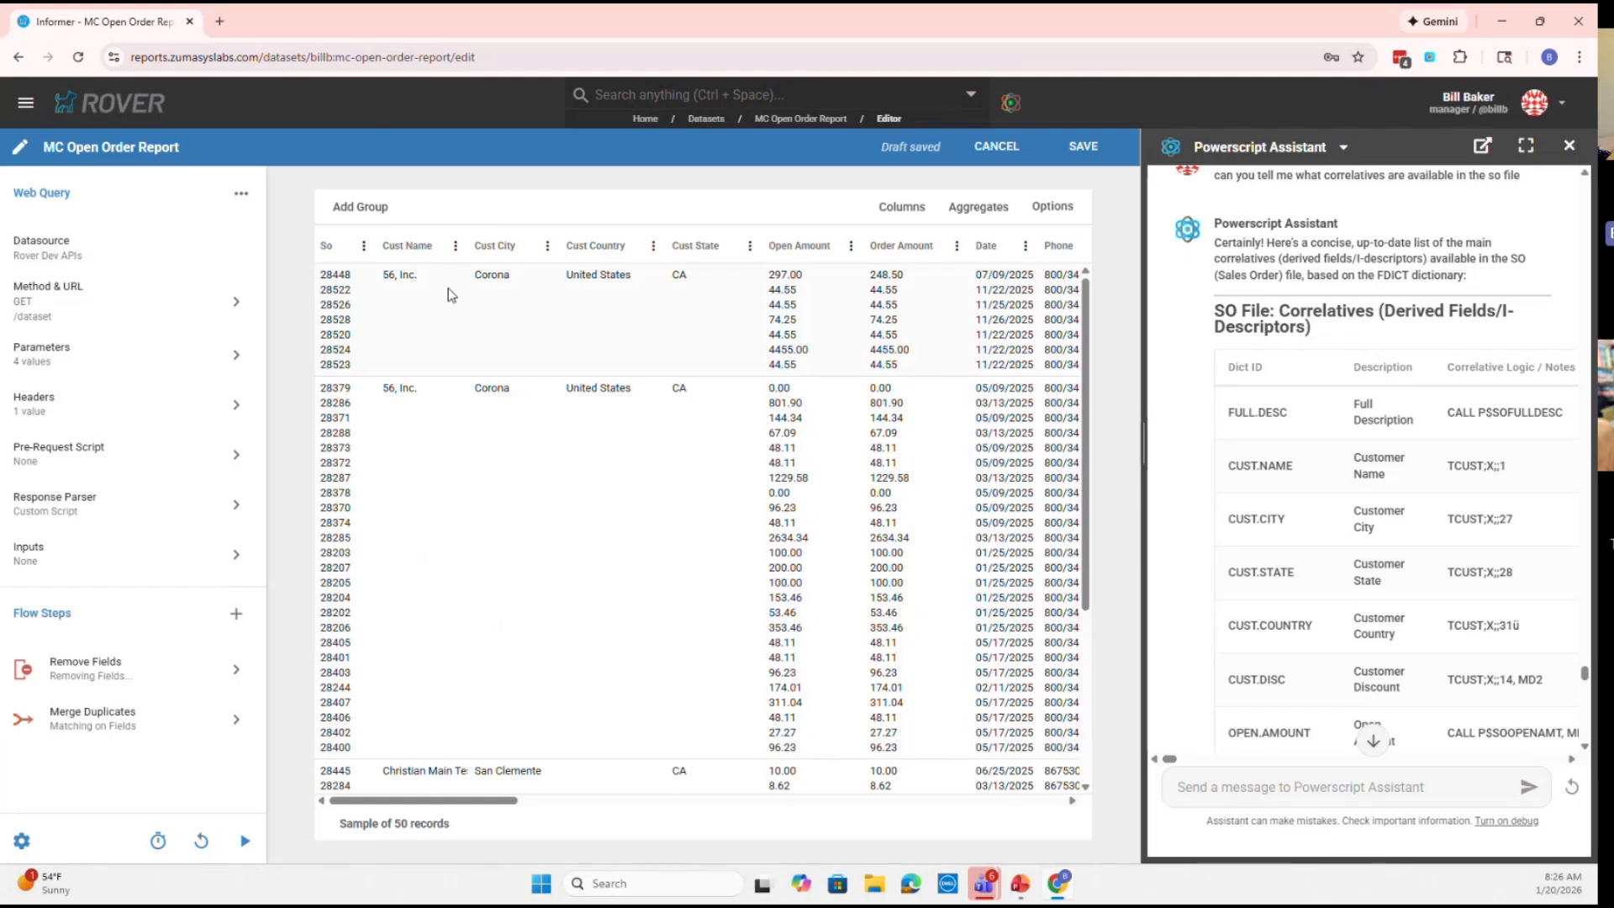
{"action": "scroll", "coordinate": [585, 496], "scroll_direction": "down", "scroll_amount": 3}
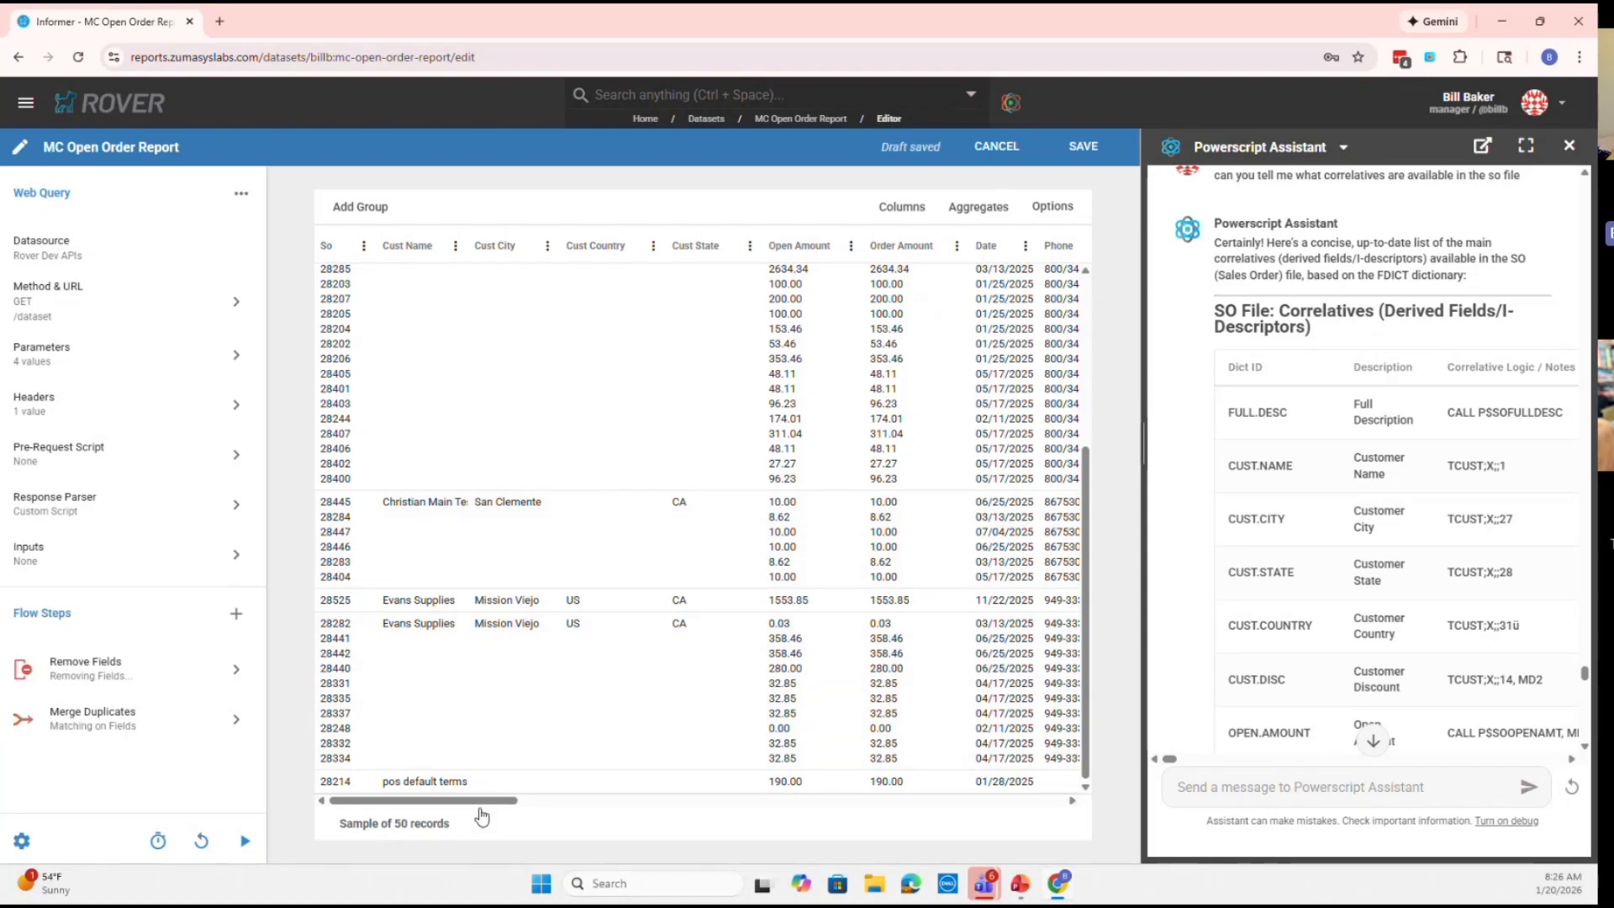
{"action": "left_click_drag", "start_coordinate": [458, 801], "coordinate": [431, 825]}
Remove the Merge Duplicates flow step and widen the Lis Items column in the sample data
{"action": "left_click", "coordinate": [183, 727]}
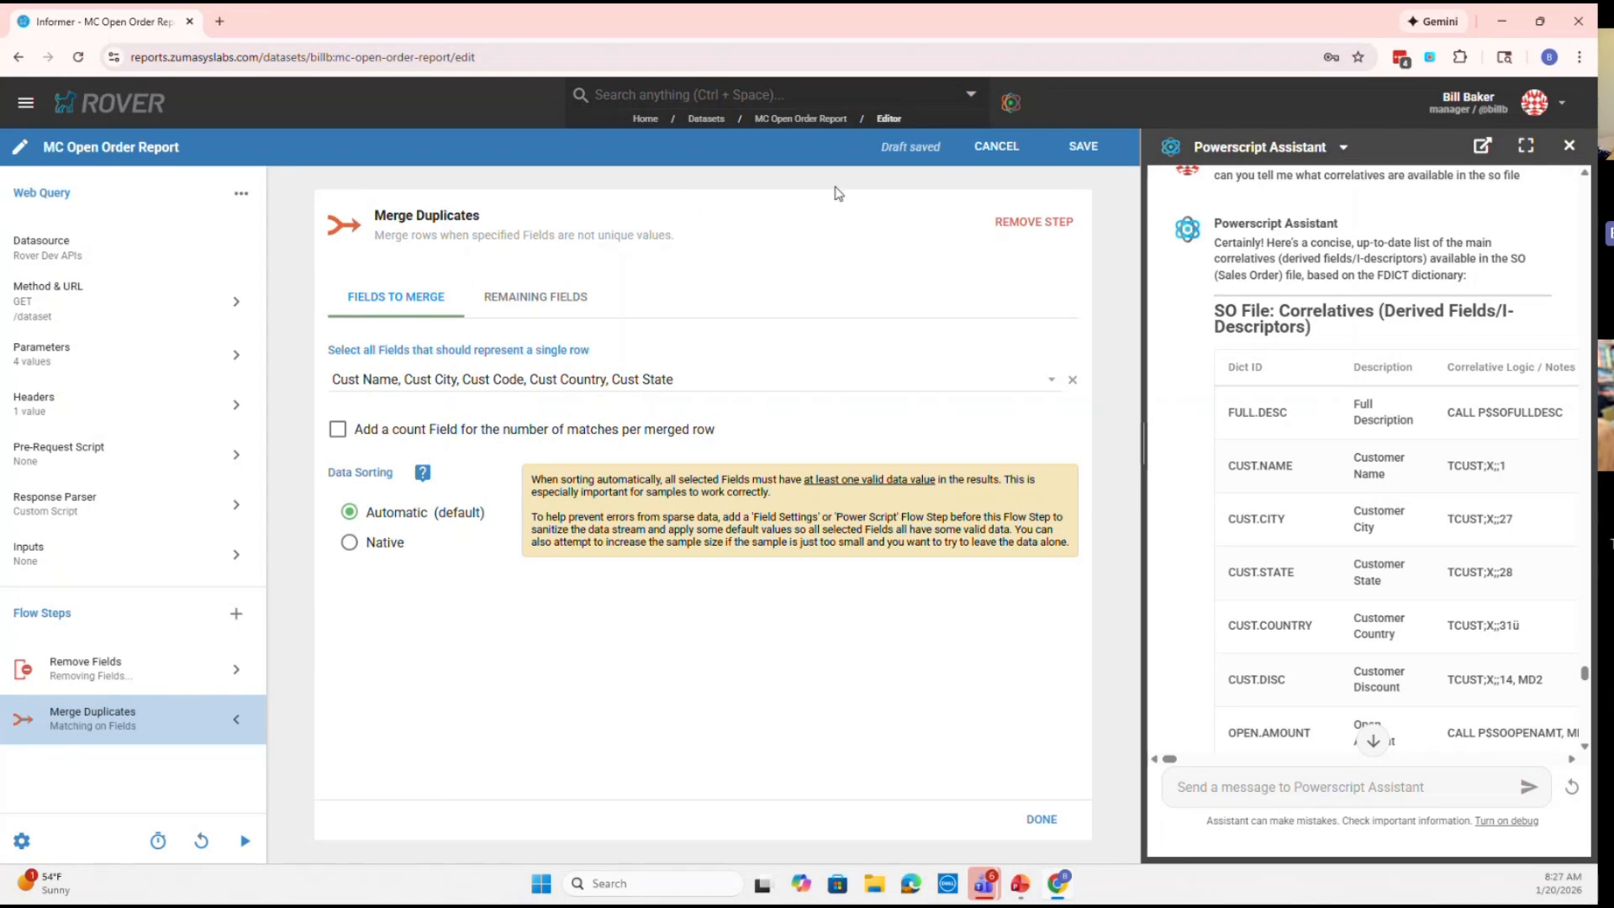
{"action": "left_click", "coordinate": [1032, 221]}
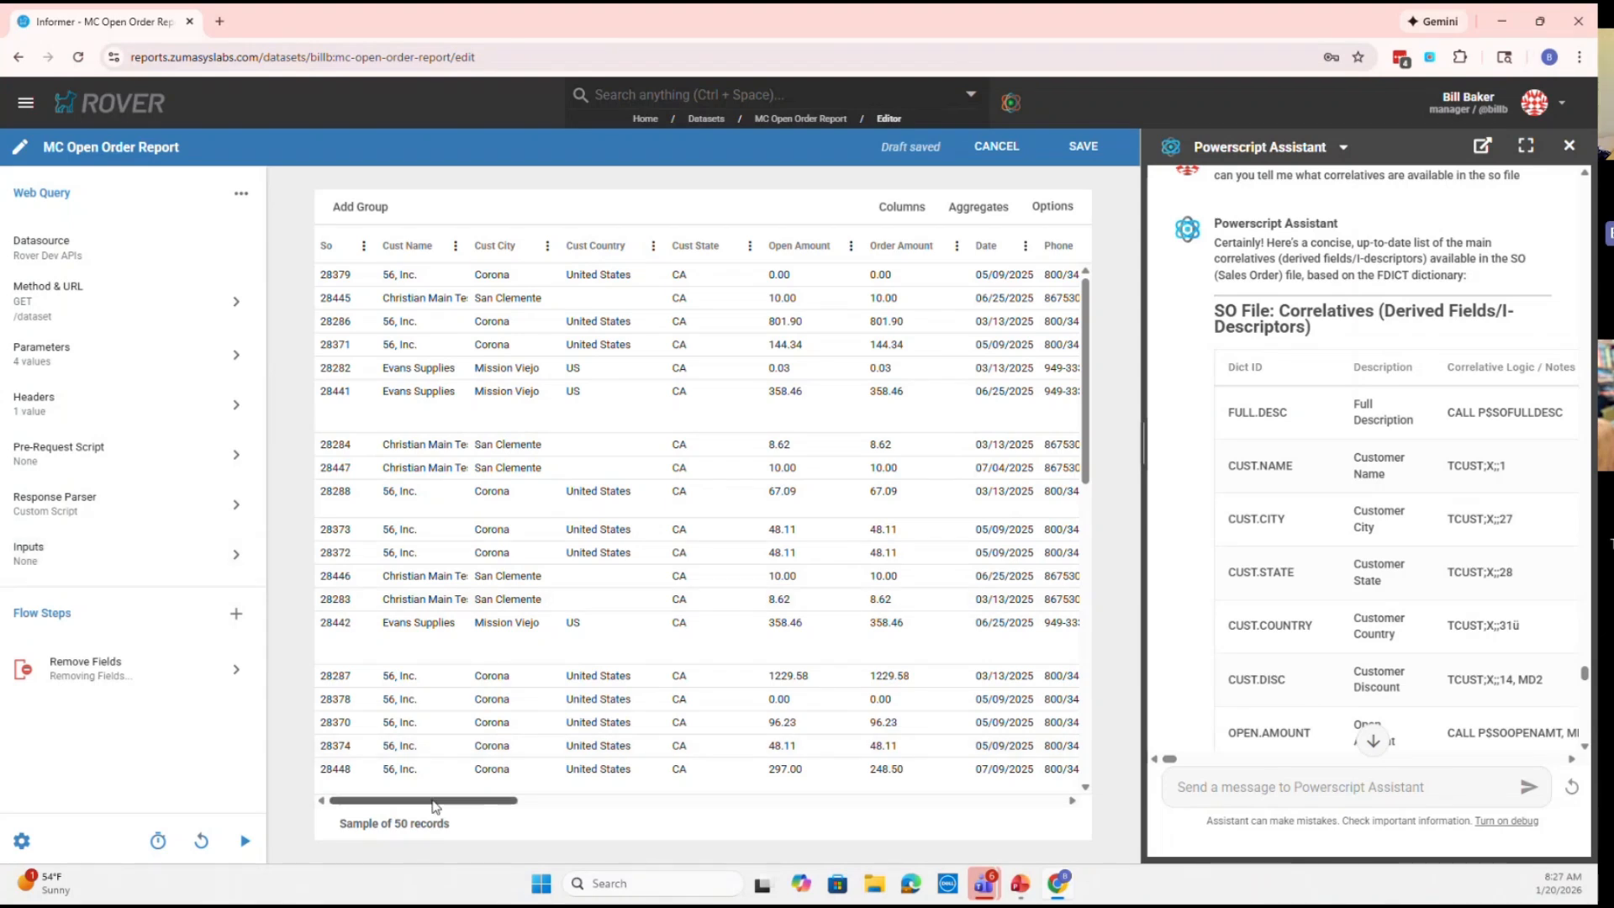
{"action": "left_click_drag", "start_coordinate": [435, 805], "coordinate": [660, 813]}
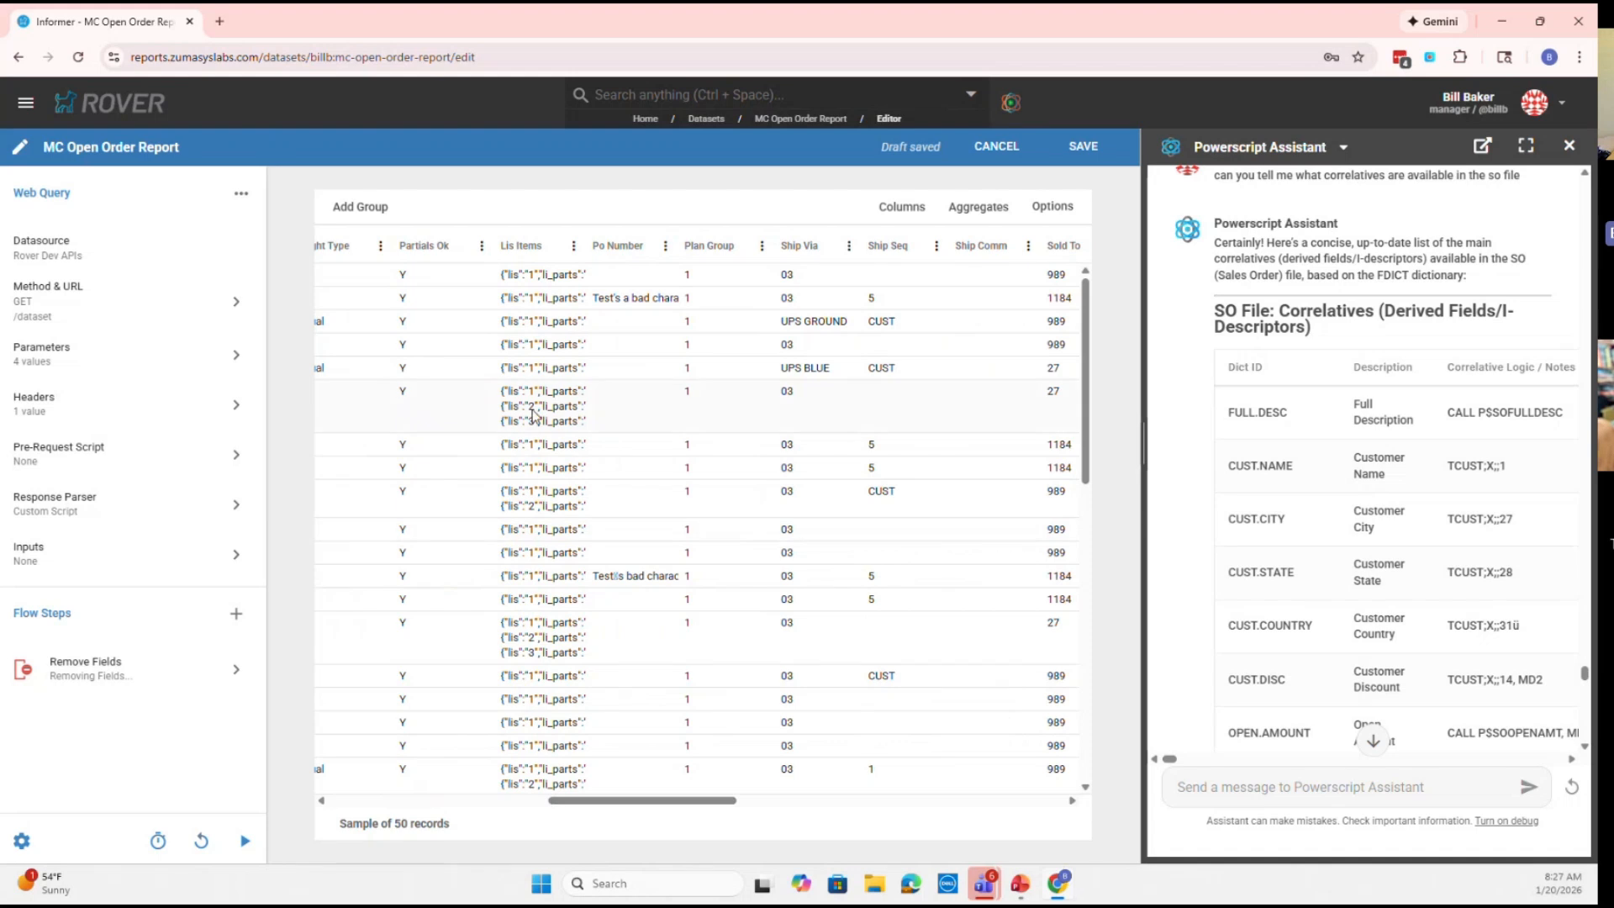
{"action": "left_click_drag", "start_coordinate": [581, 245], "coordinate": [982, 243]}
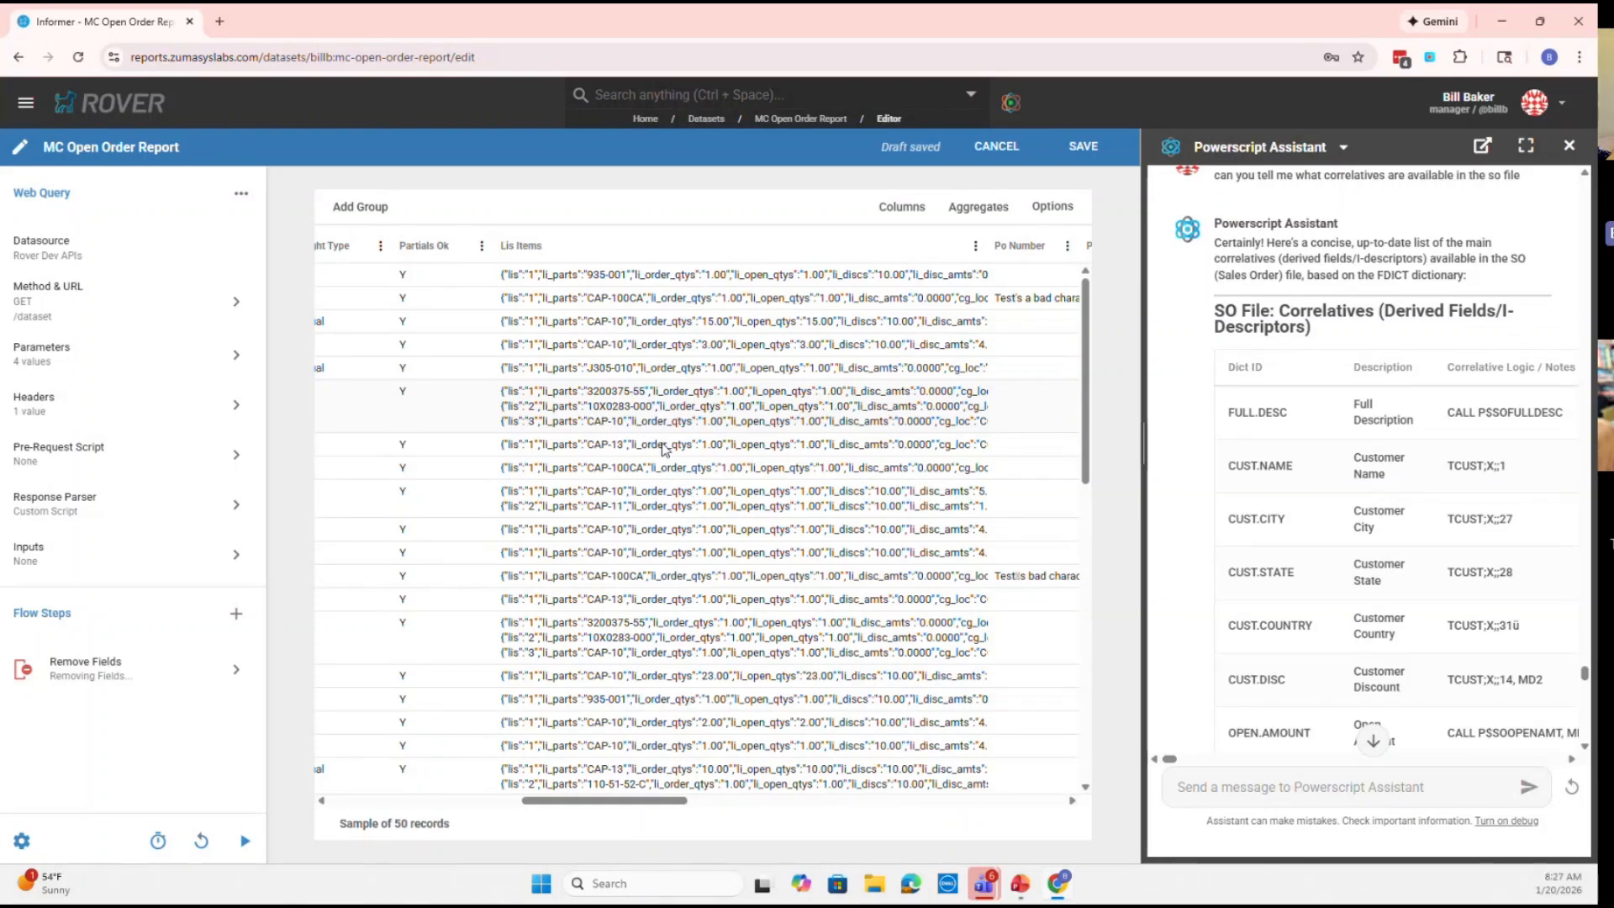
{"action": "left_click_drag", "start_coordinate": [654, 802], "coordinate": [674, 803]}
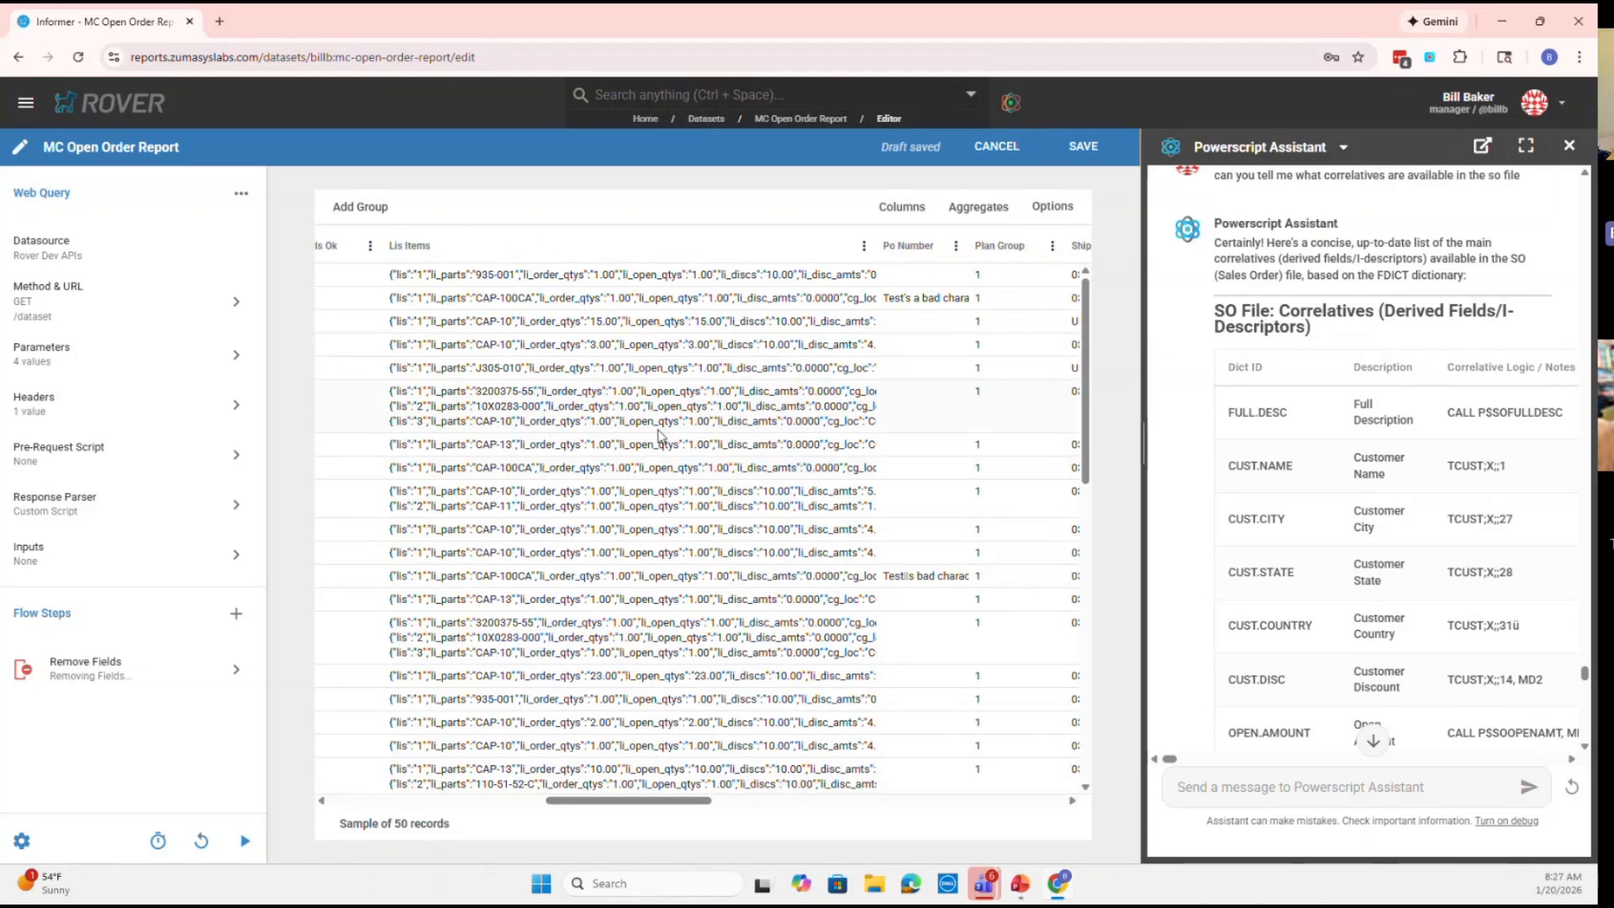
Add a Normalize flow step that splits the Lis Items field into separate rows, and apply it
{"action": "left_click", "coordinate": [236, 613]}
{"action": "mouse_move", "coordinate": [264, 645]}
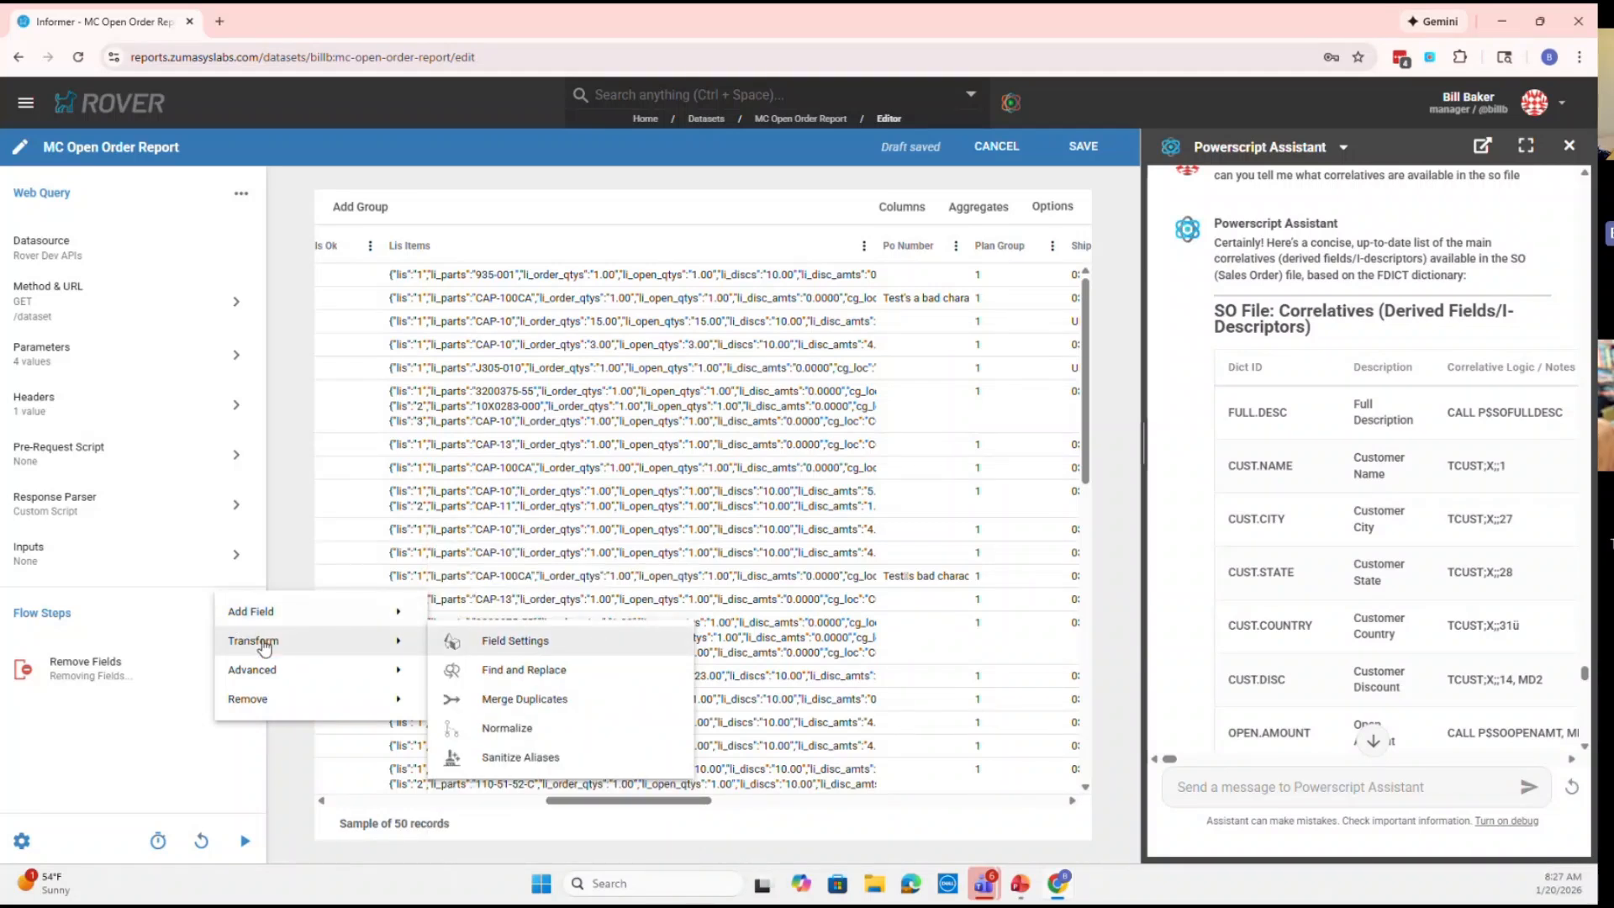
{"action": "left_click", "coordinate": [507, 721]}
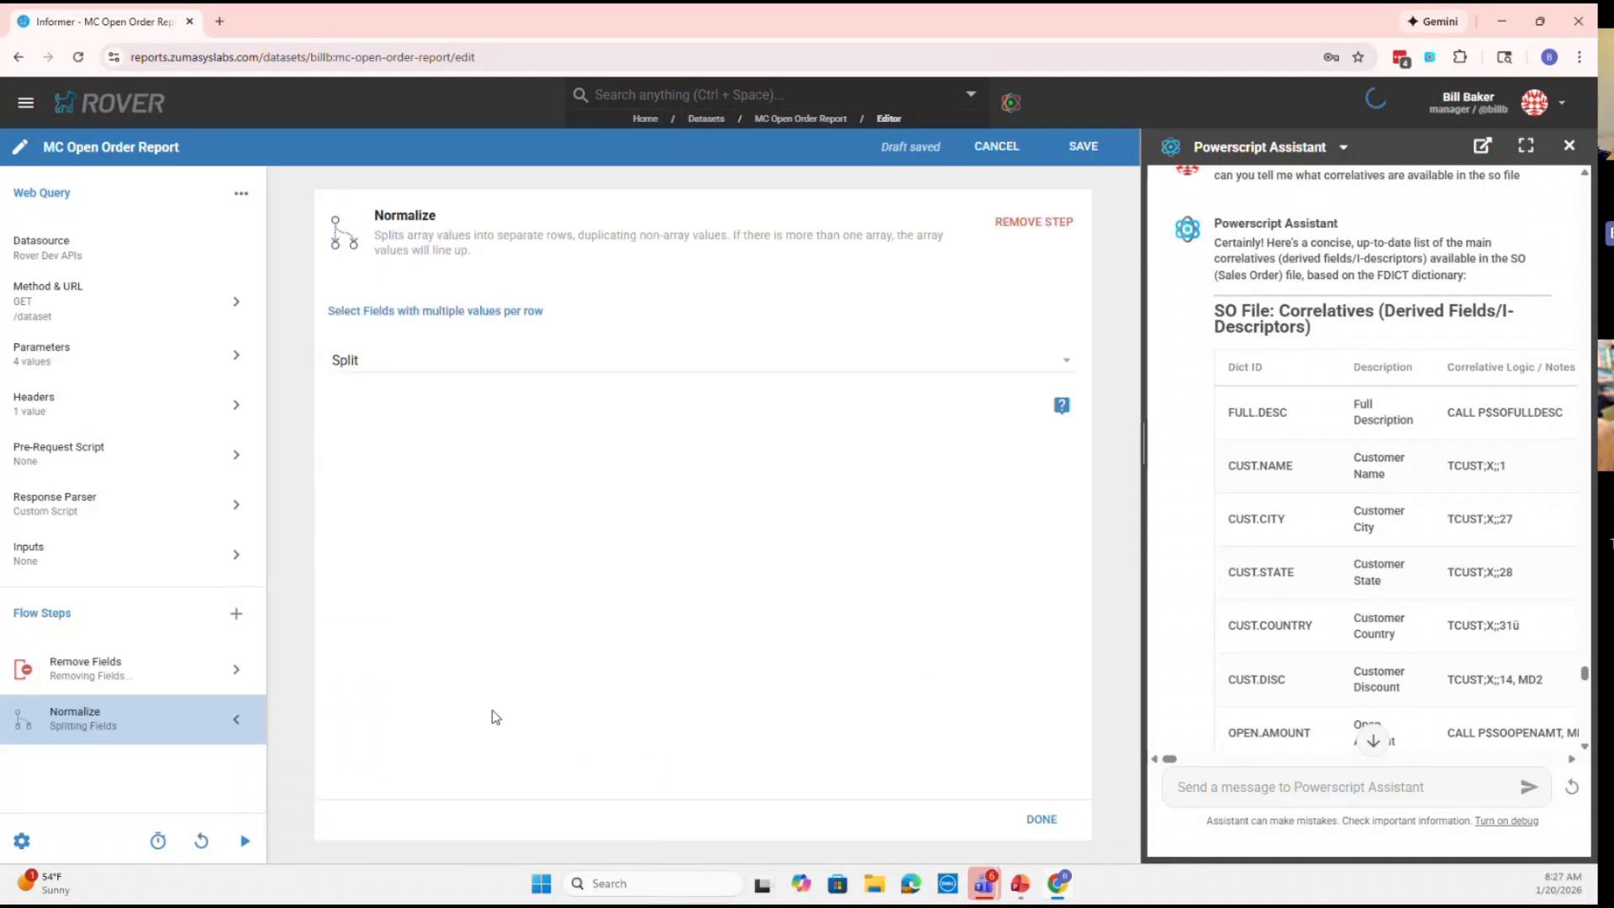
{"action": "left_click", "coordinate": [486, 370]}
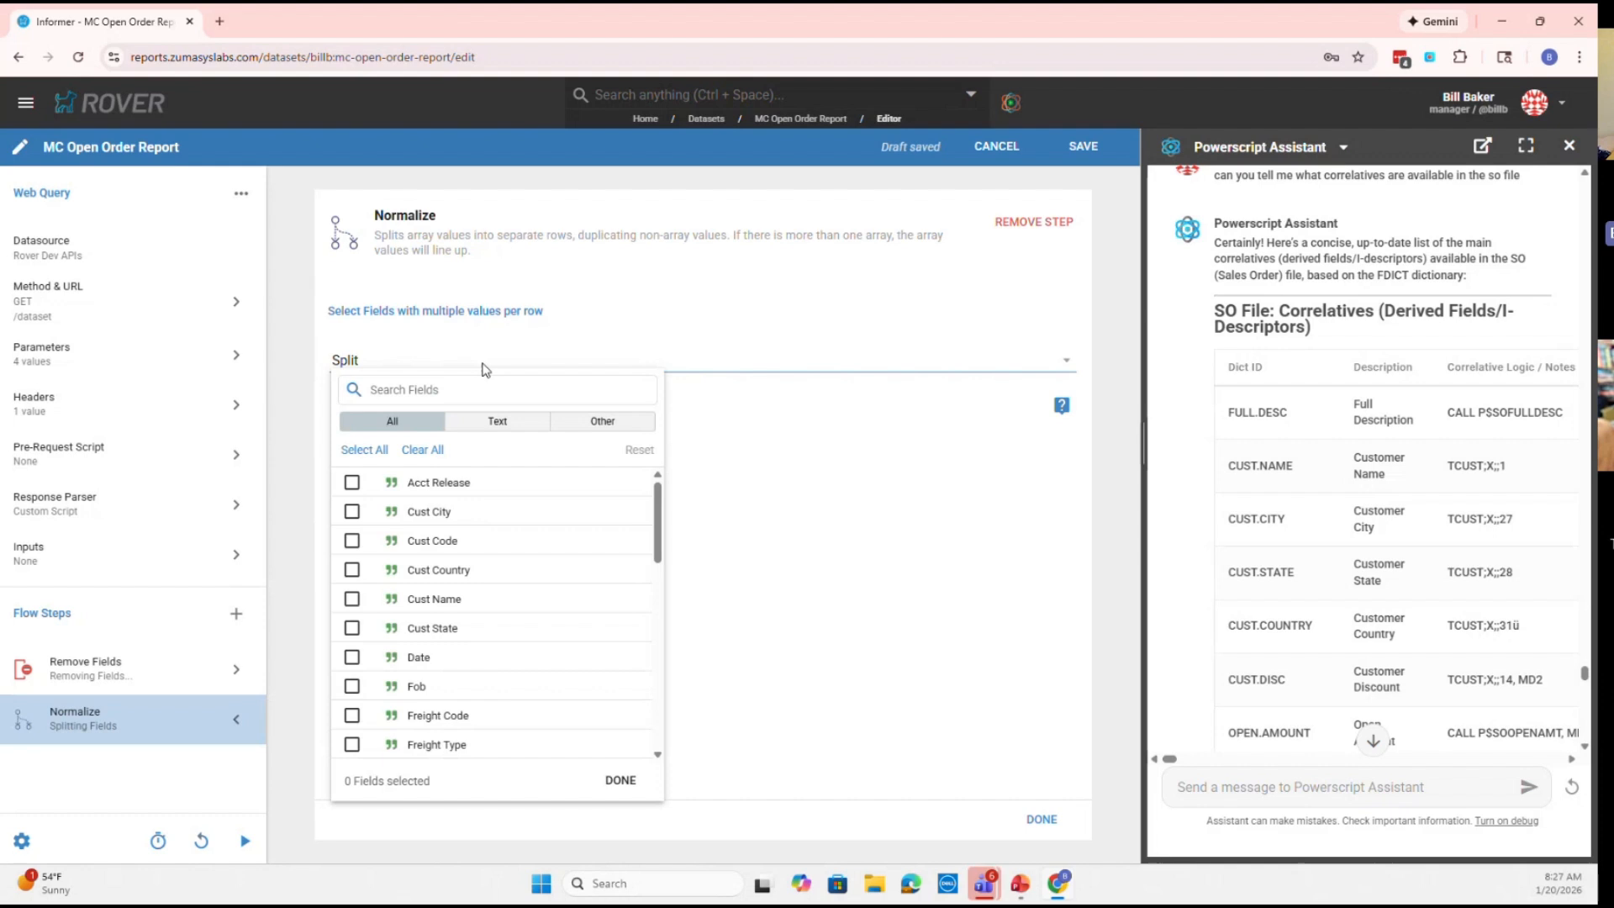
{"action": "type", "text": "lis"}
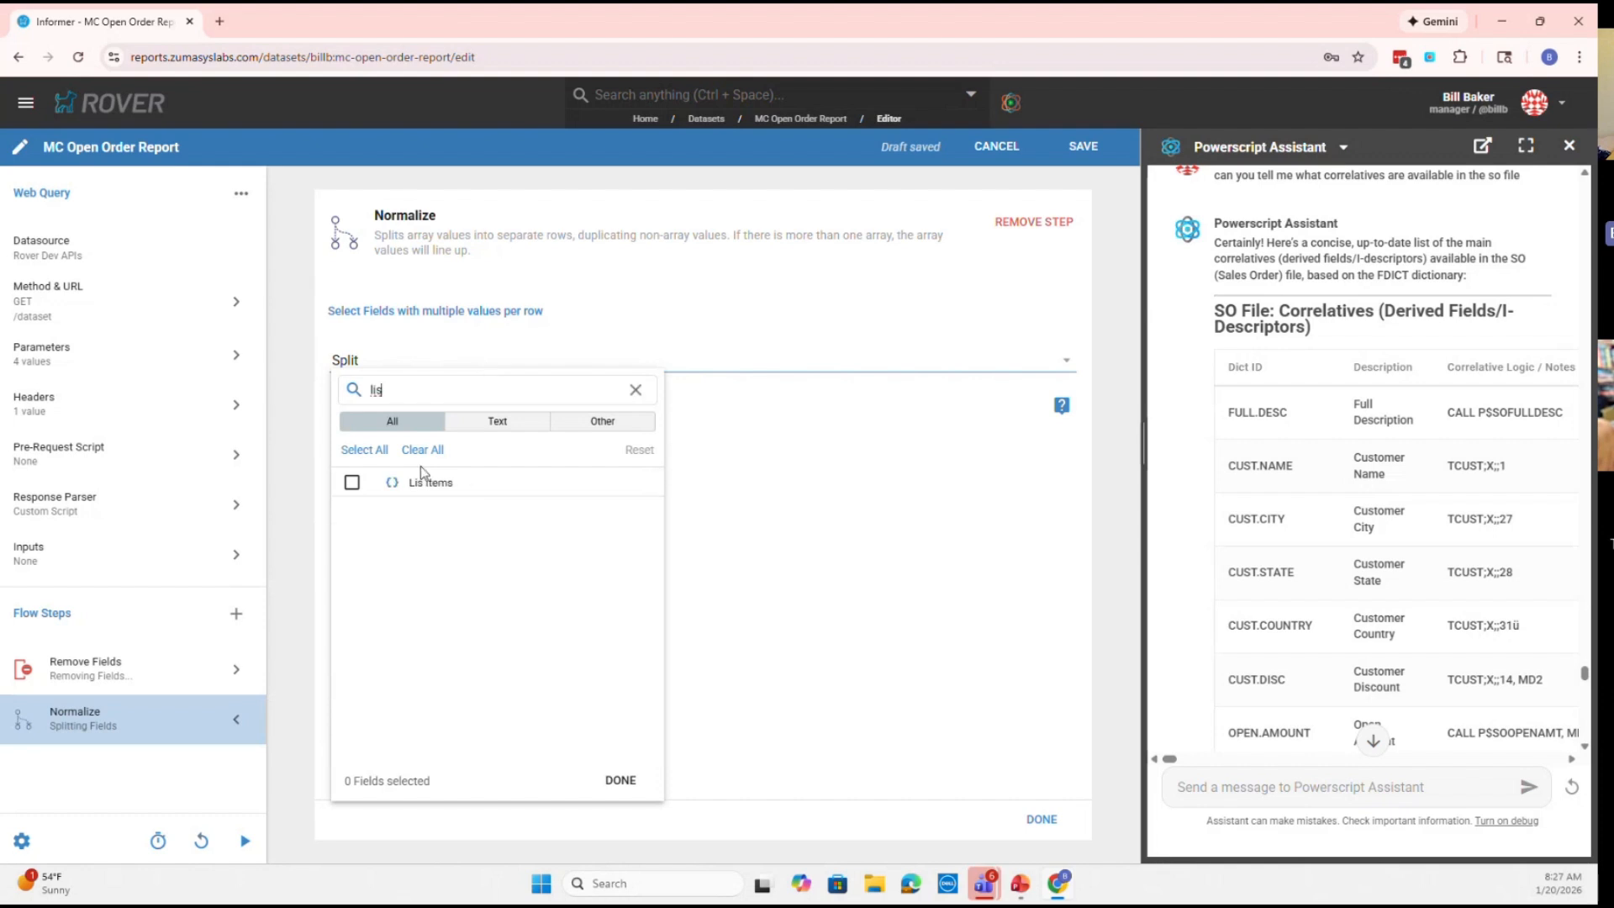
{"action": "left_click", "coordinate": [352, 485]}
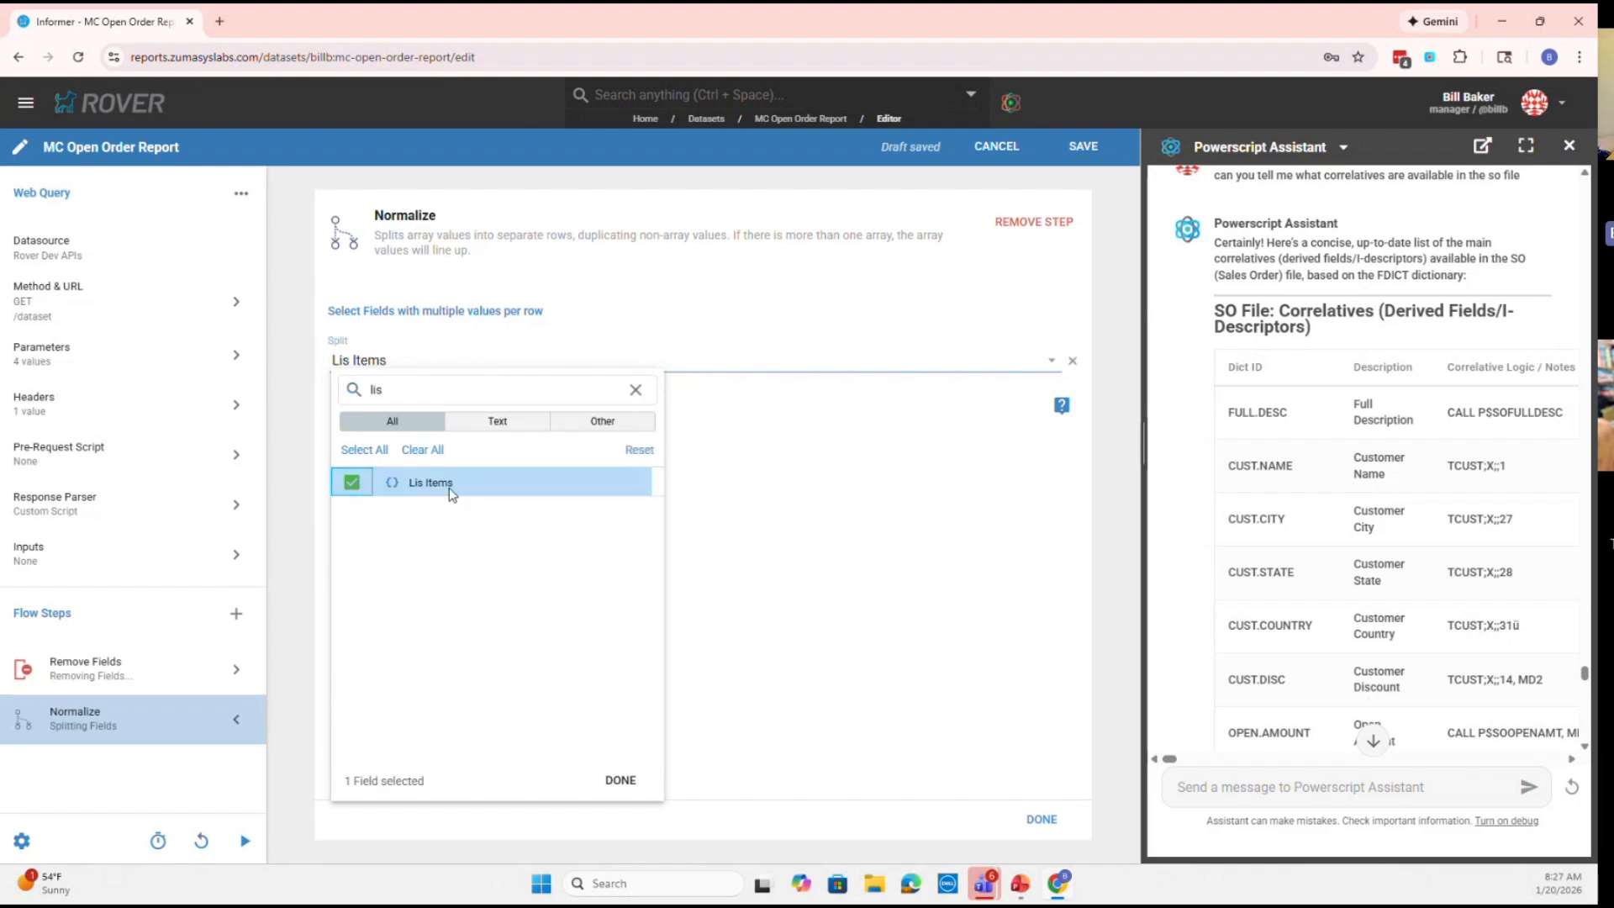
{"action": "left_click", "coordinate": [620, 779]}
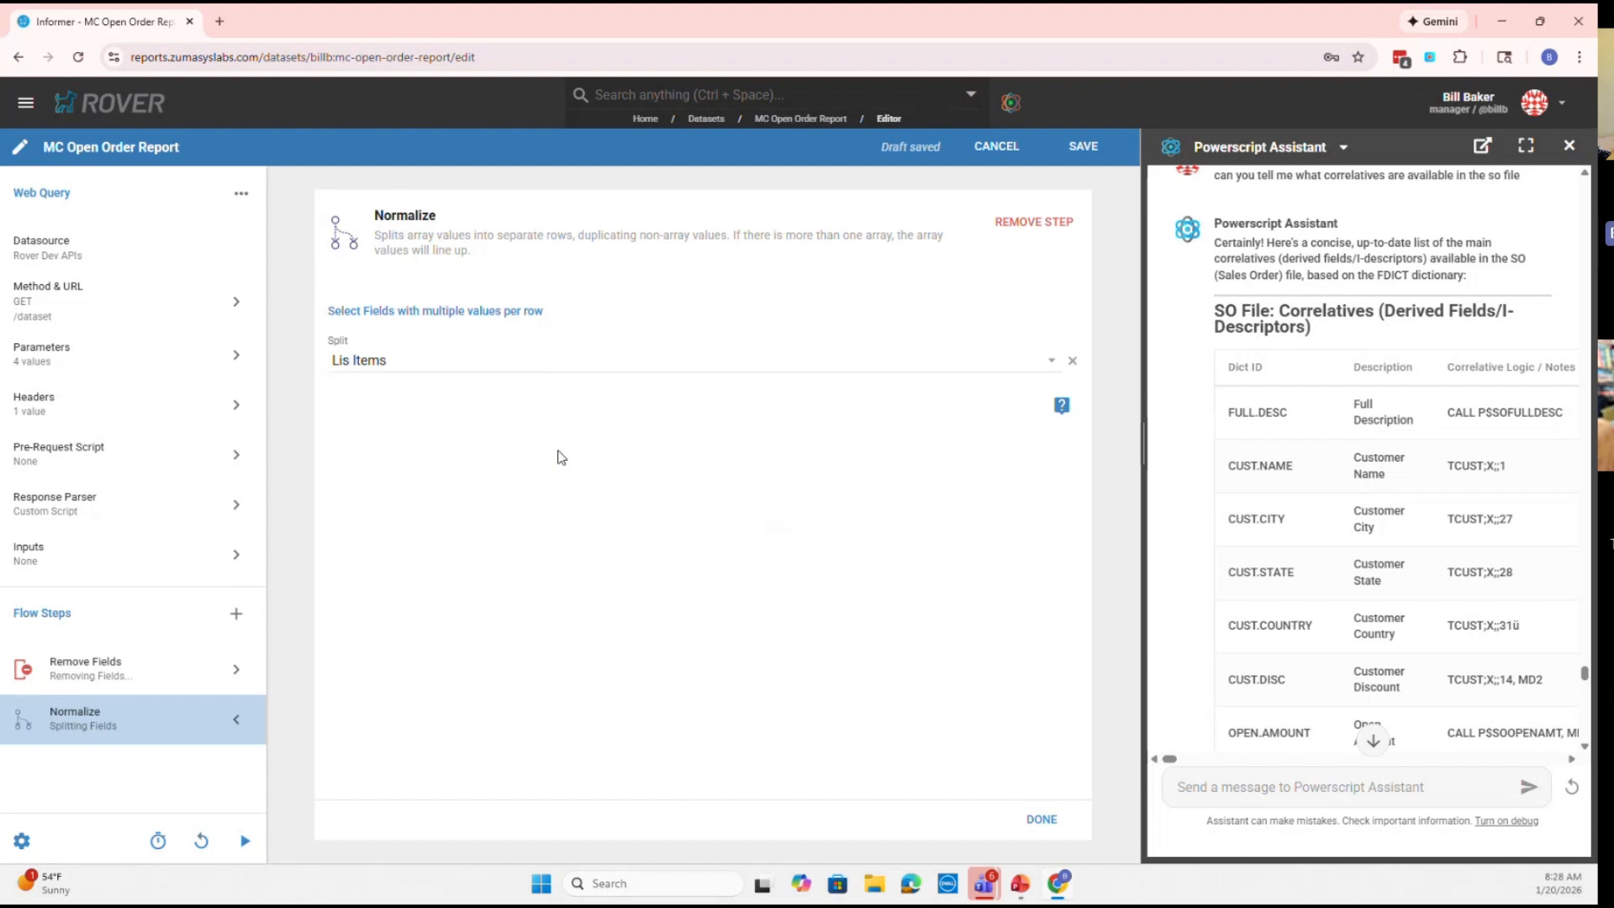
{"action": "left_click", "coordinate": [1033, 815]}
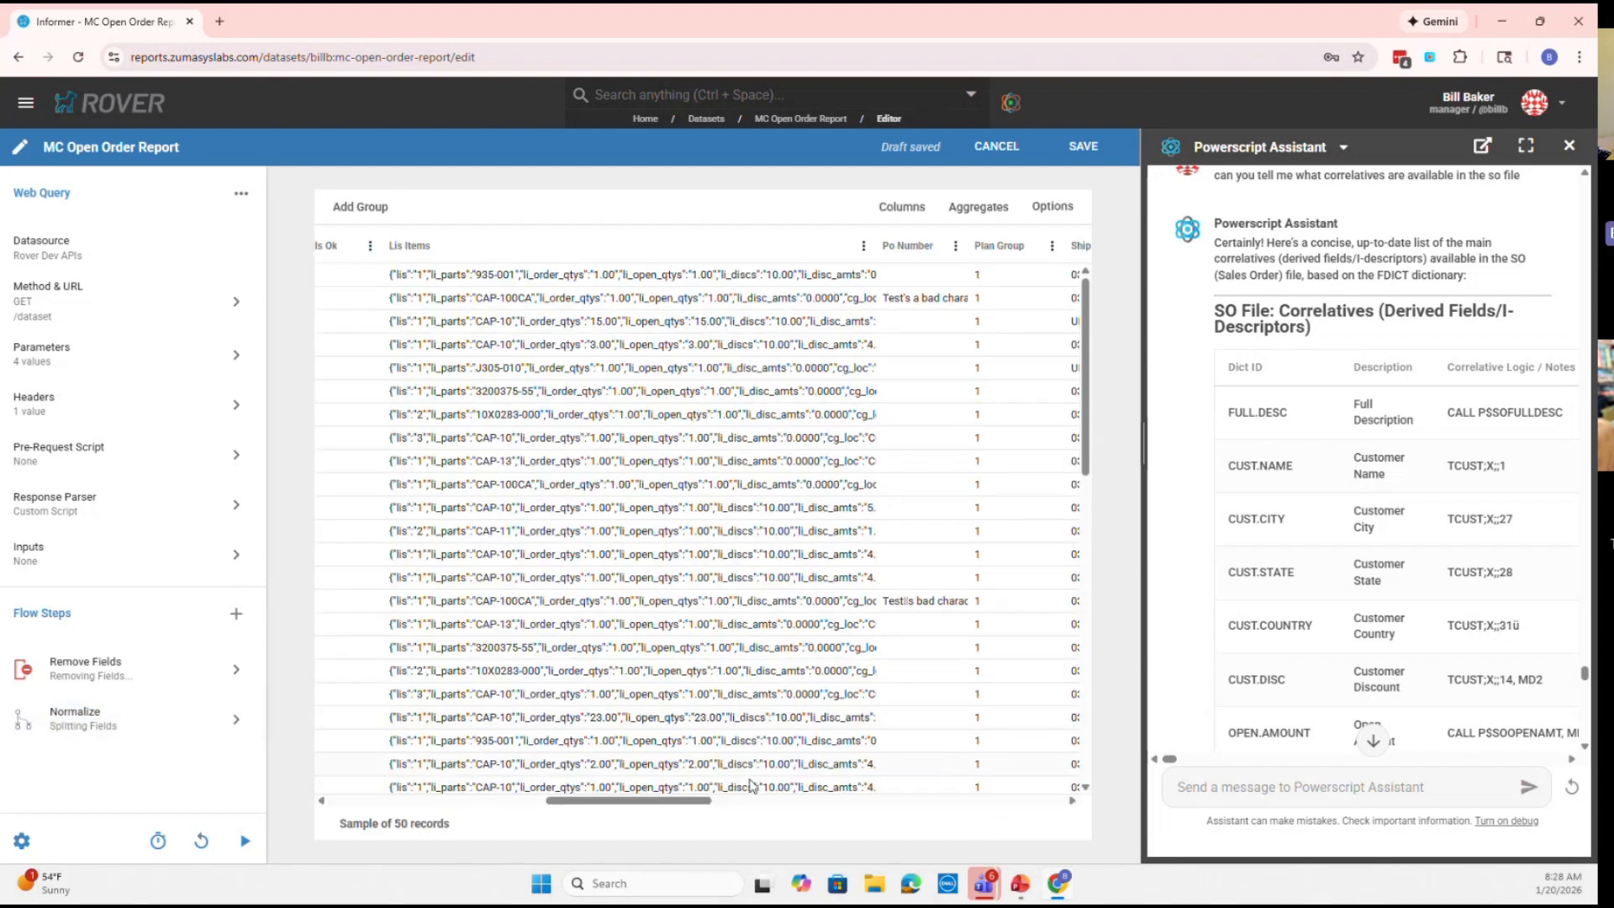
Inspect the normalized rows and copy the full Lis Items object from the first row
{"action": "mouse_move", "coordinate": [702, 806]}
{"action": "left_mouse_down"}
{"action": "mouse_move", "coordinate": [449, 798]}
{"action": "mouse_move", "coordinate": [426, 780]}
{"action": "mouse_move", "coordinate": [690, 786]}
{"action": "left_mouse_up"}
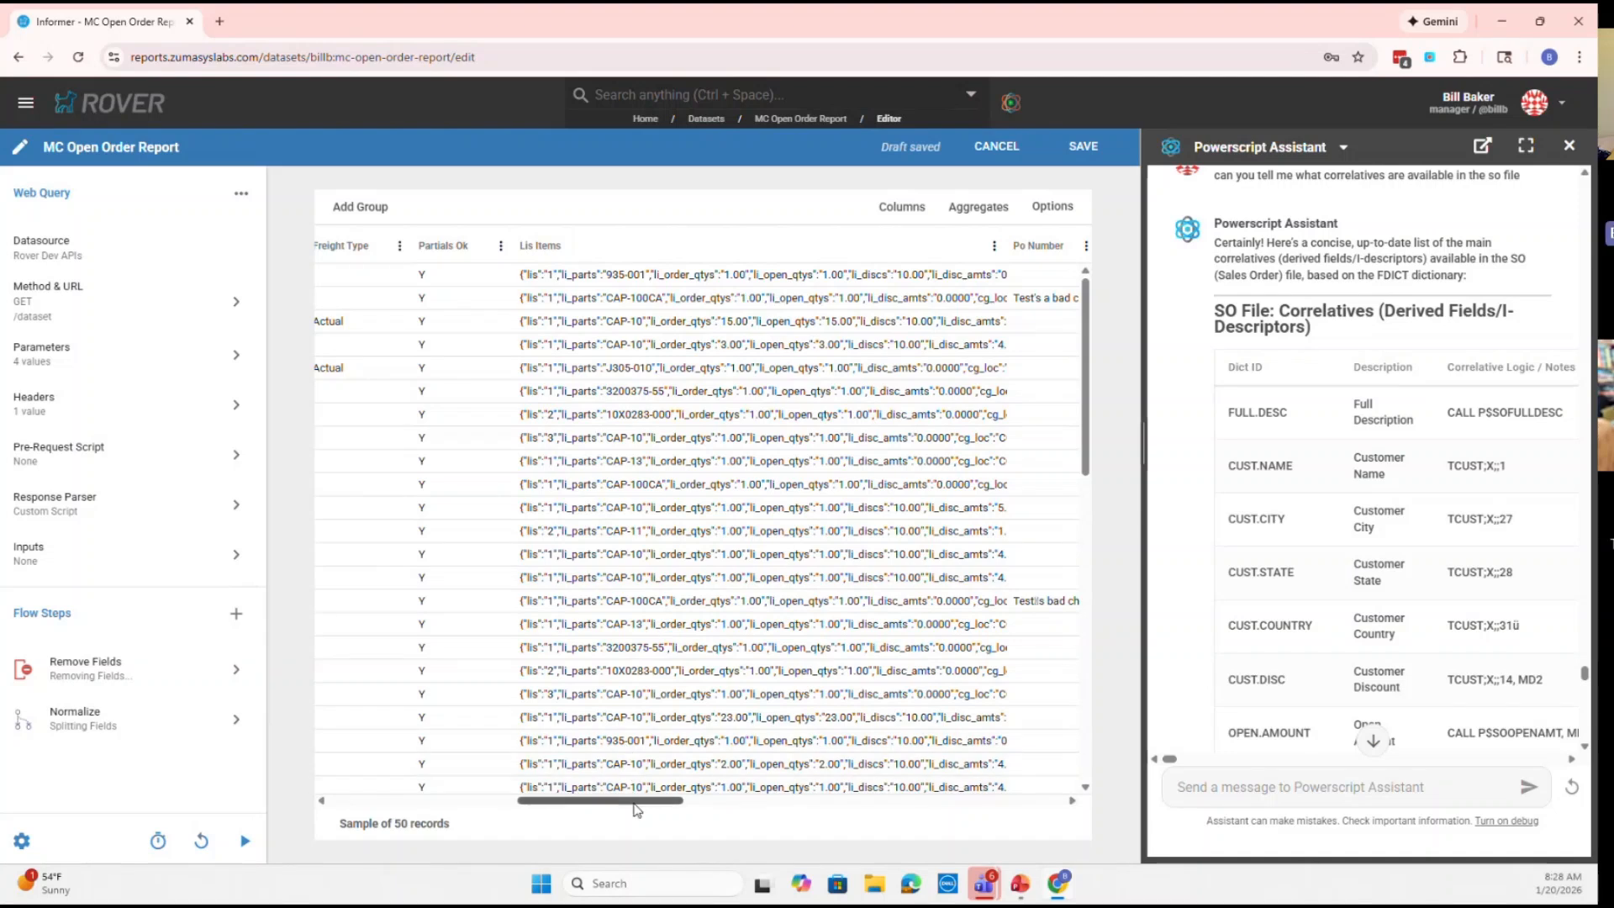
{"action": "left_click_drag", "start_coordinate": [636, 803], "coordinate": [446, 814]}
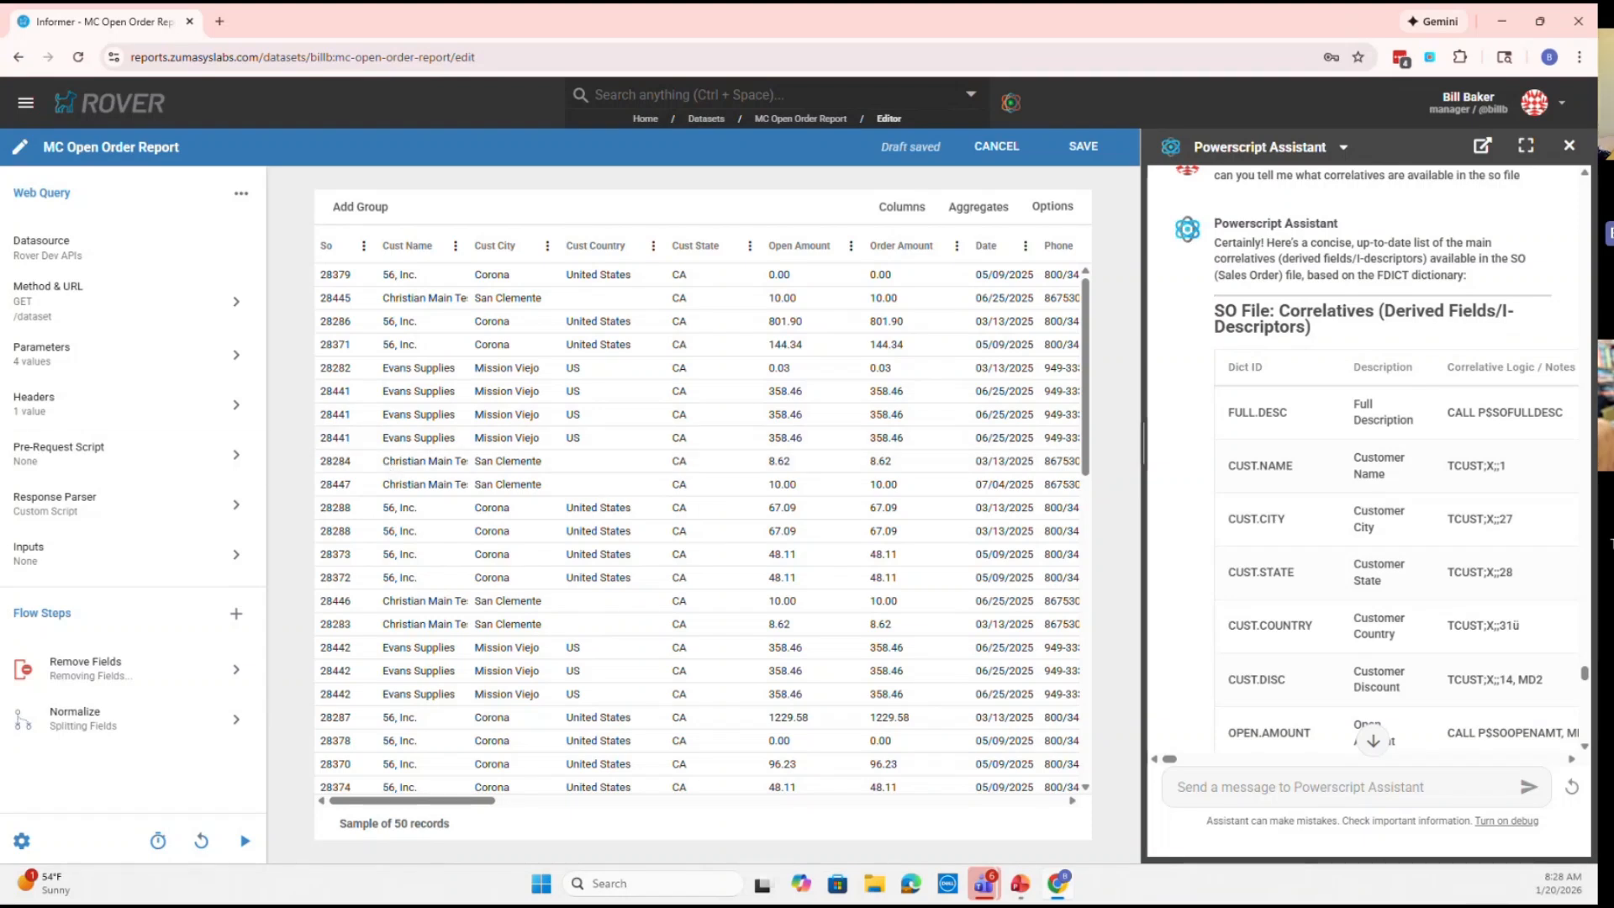
{"action": "left_click_drag", "start_coordinate": [460, 801], "coordinate": [677, 819]}
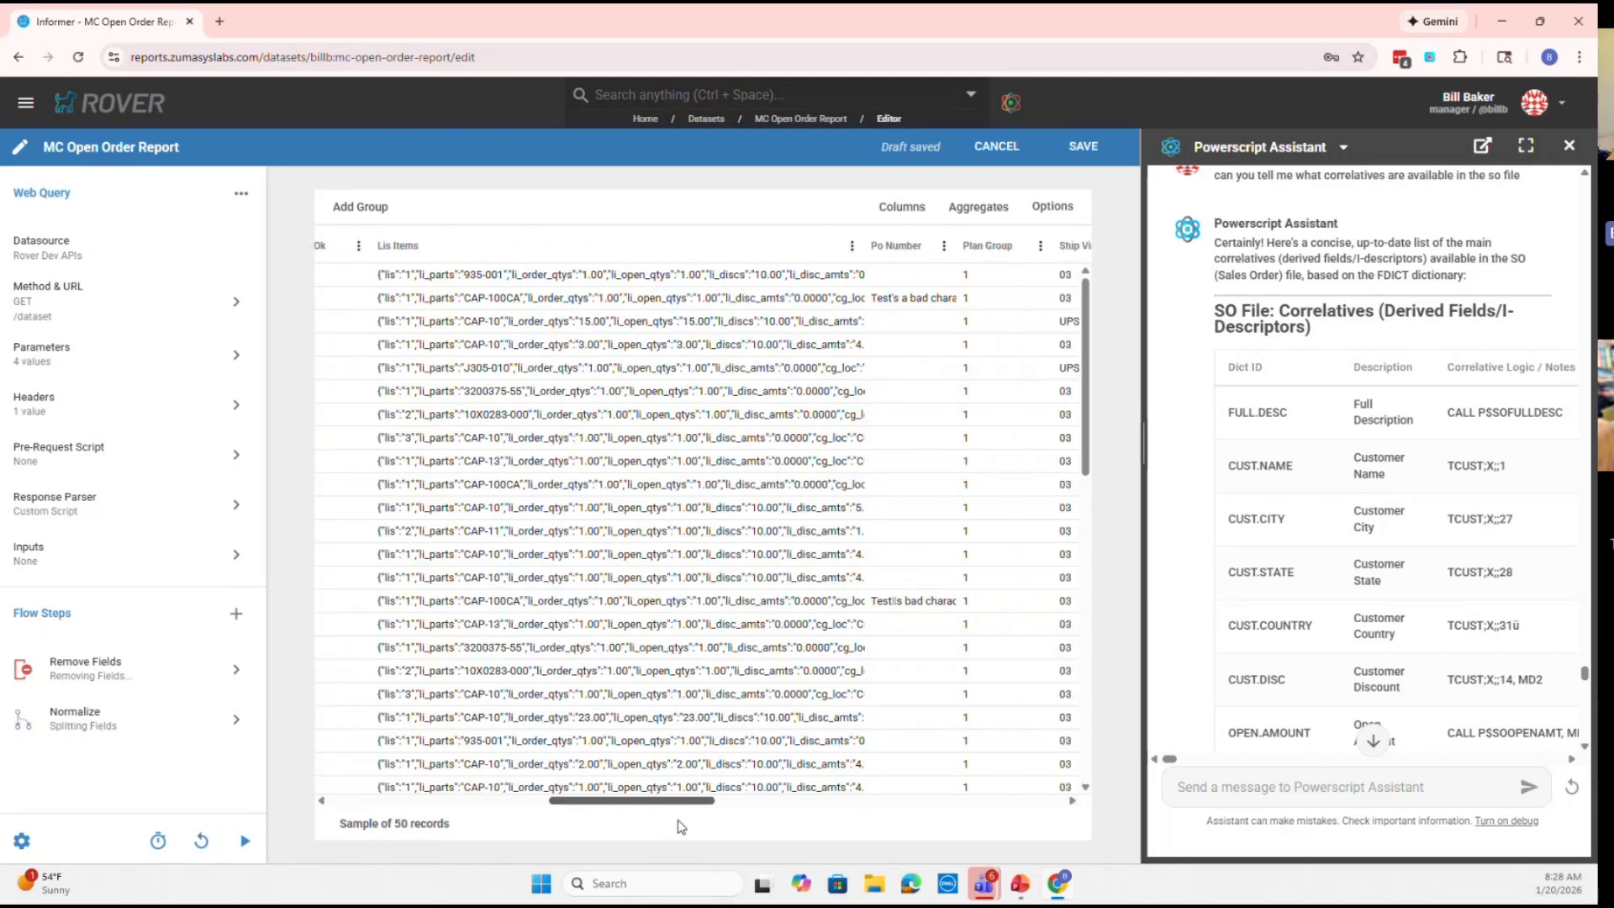
{"action": "left_click", "coordinate": [540, 281]}
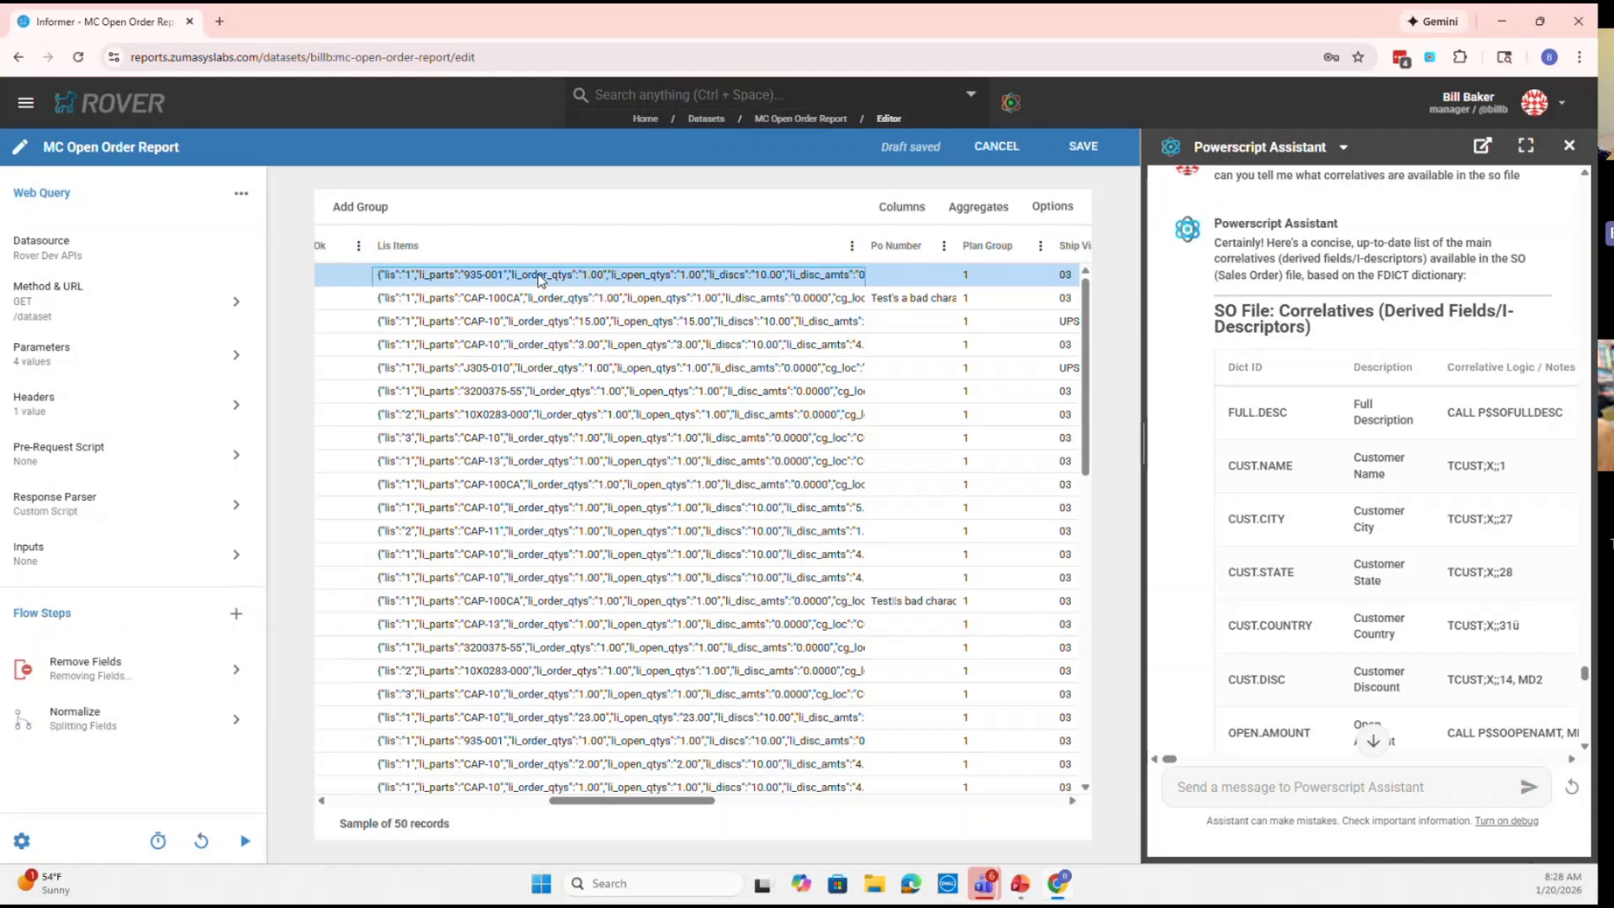
{"action": "double_click", "coordinate": [541, 281]}
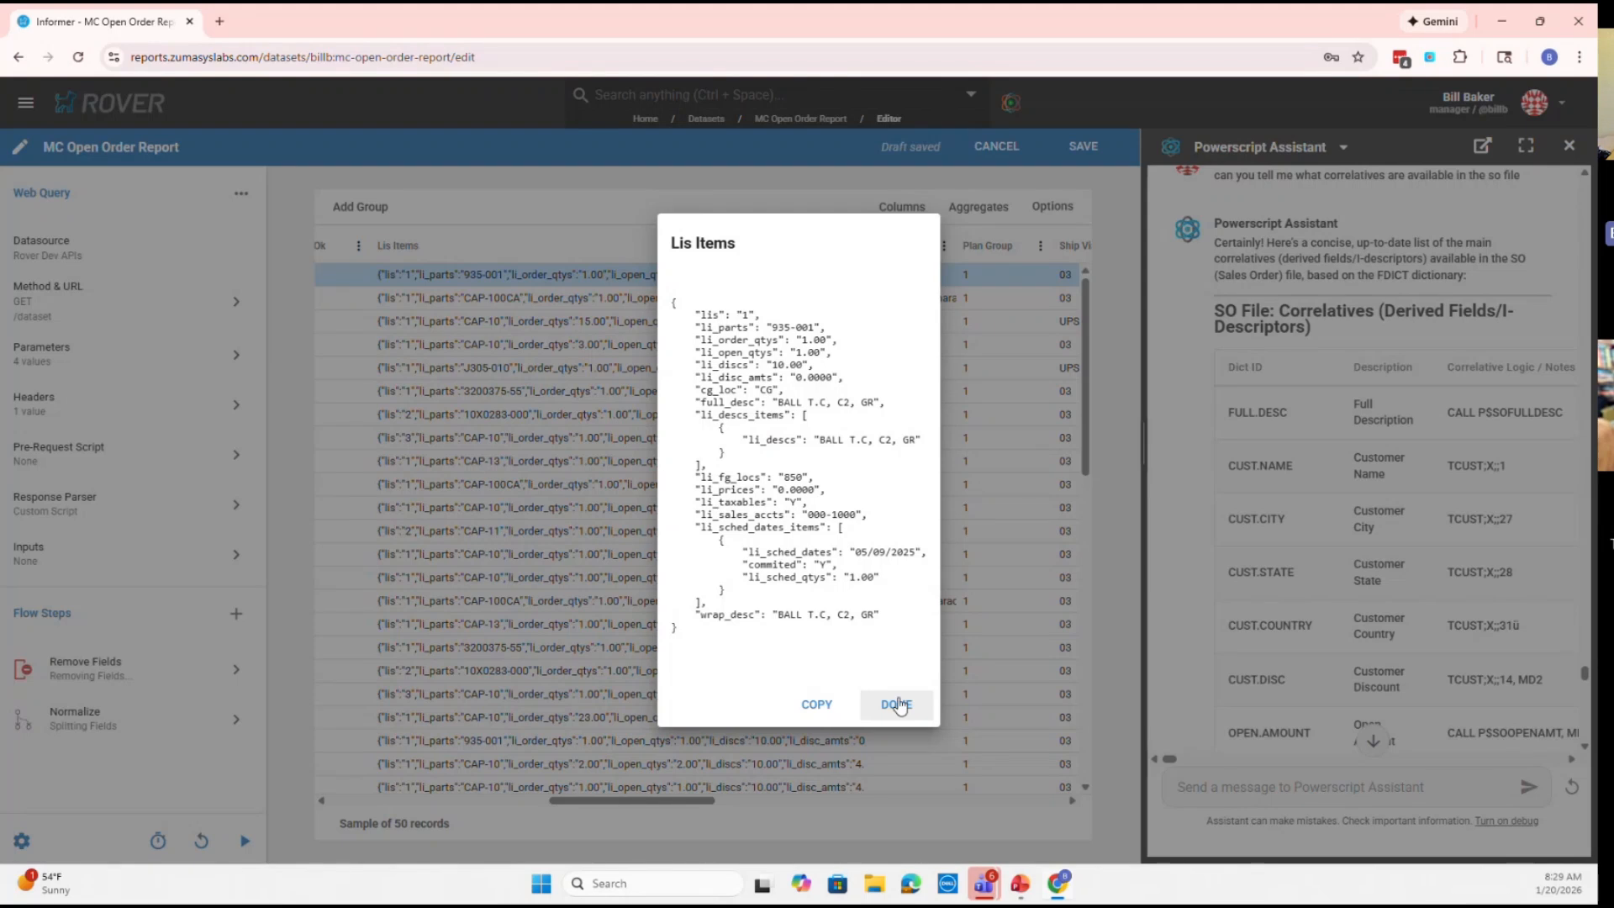
{"action": "left_click", "coordinate": [897, 704]}
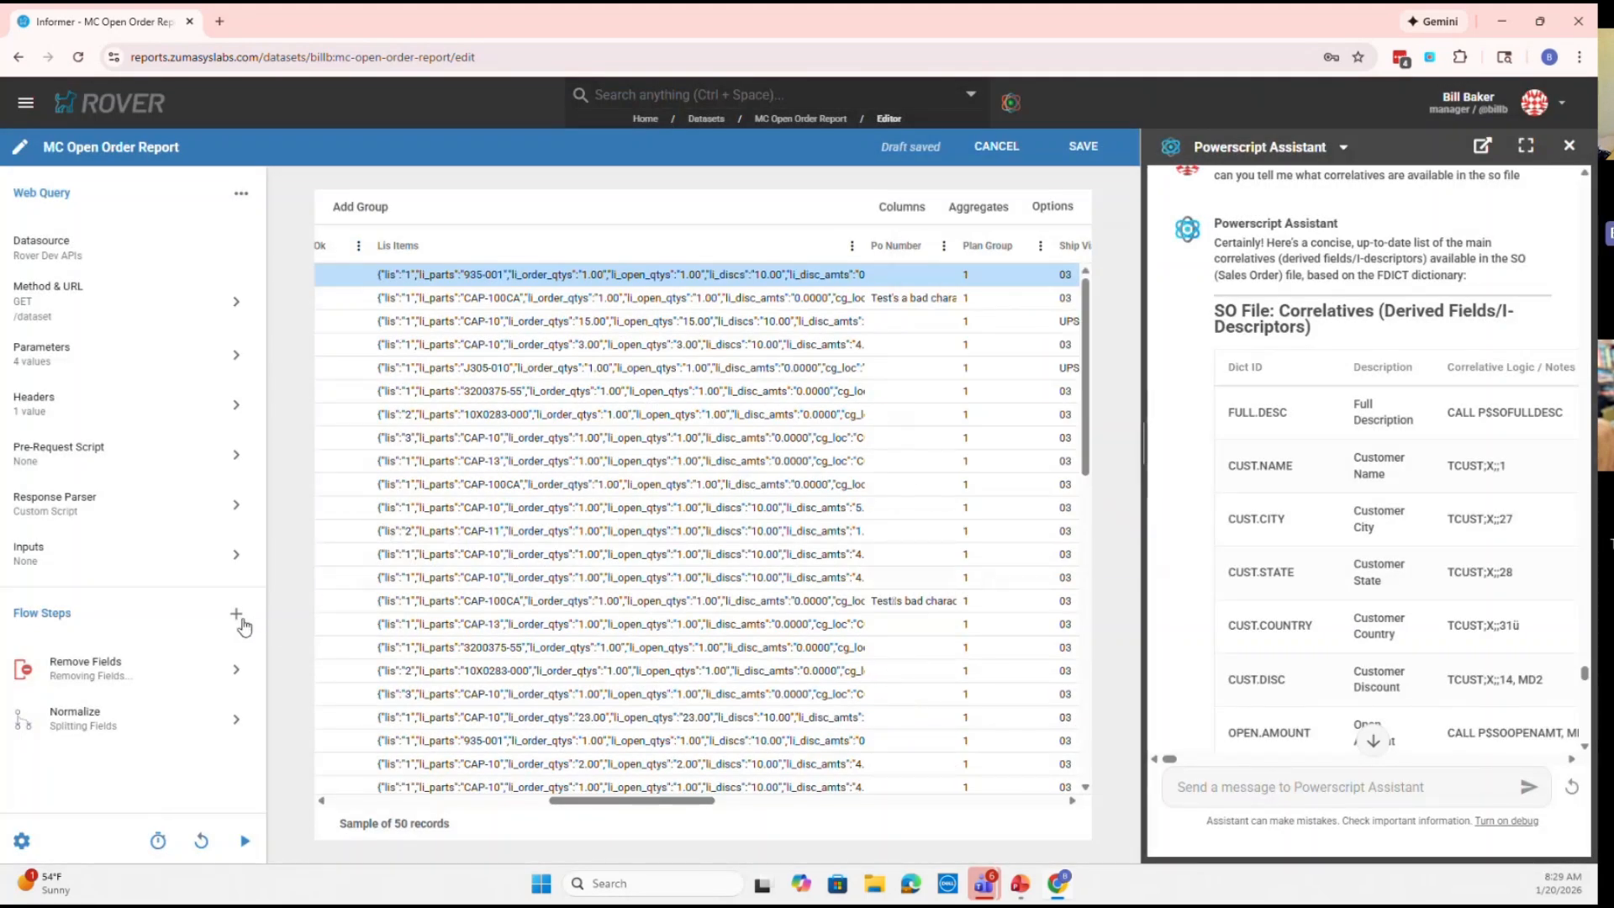
{"action": "left_click", "coordinate": [642, 276]}
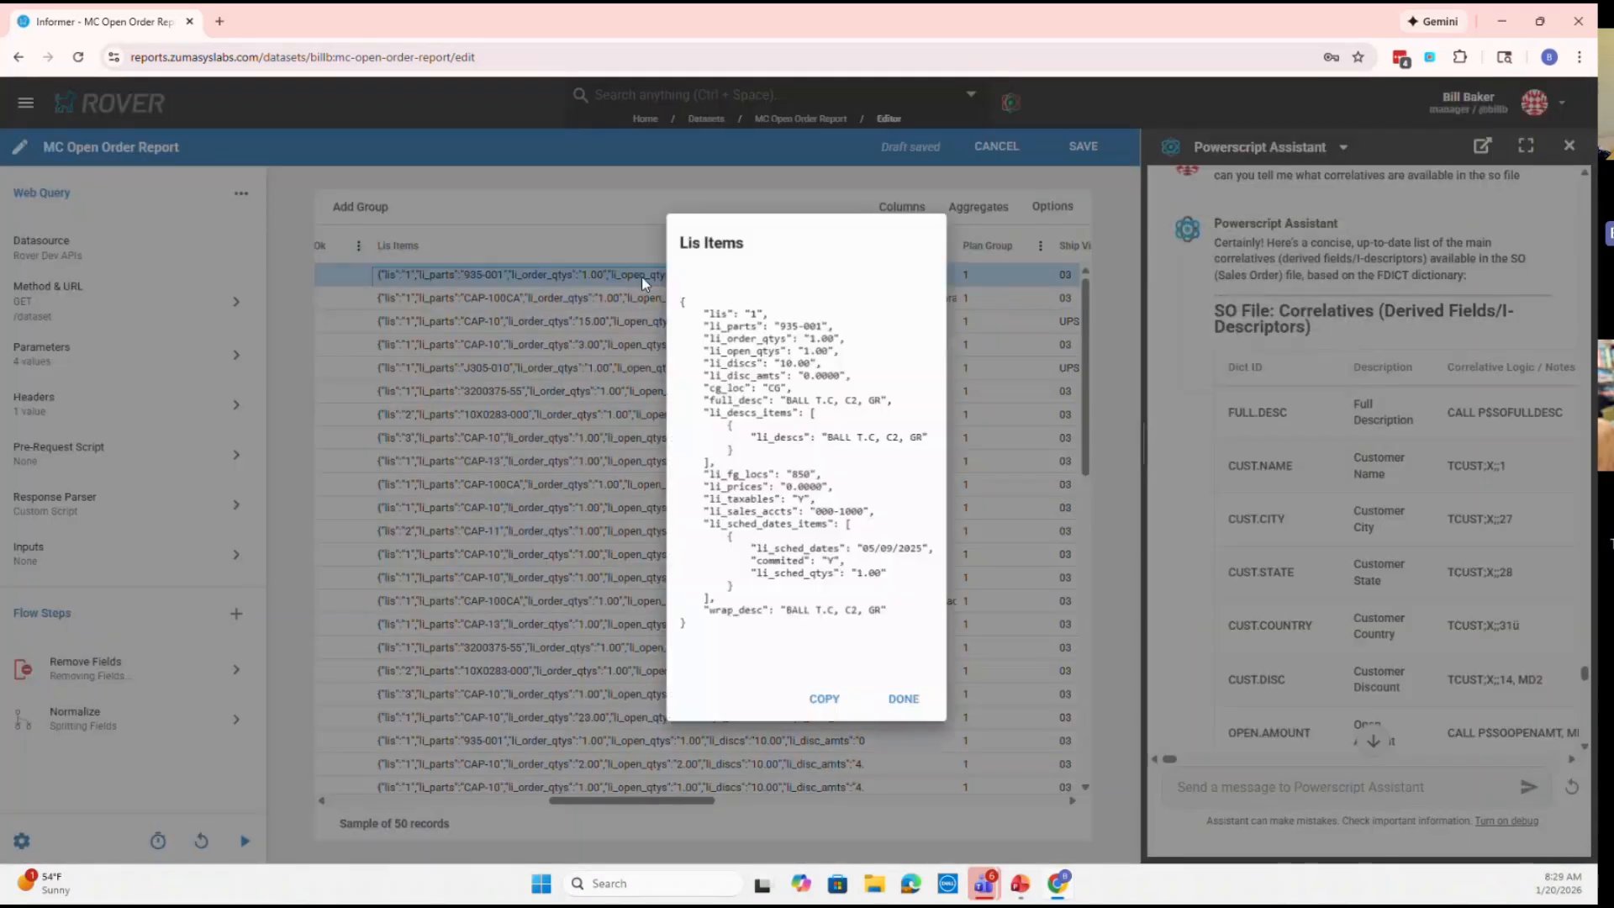
{"action": "left_click", "coordinate": [815, 706]}
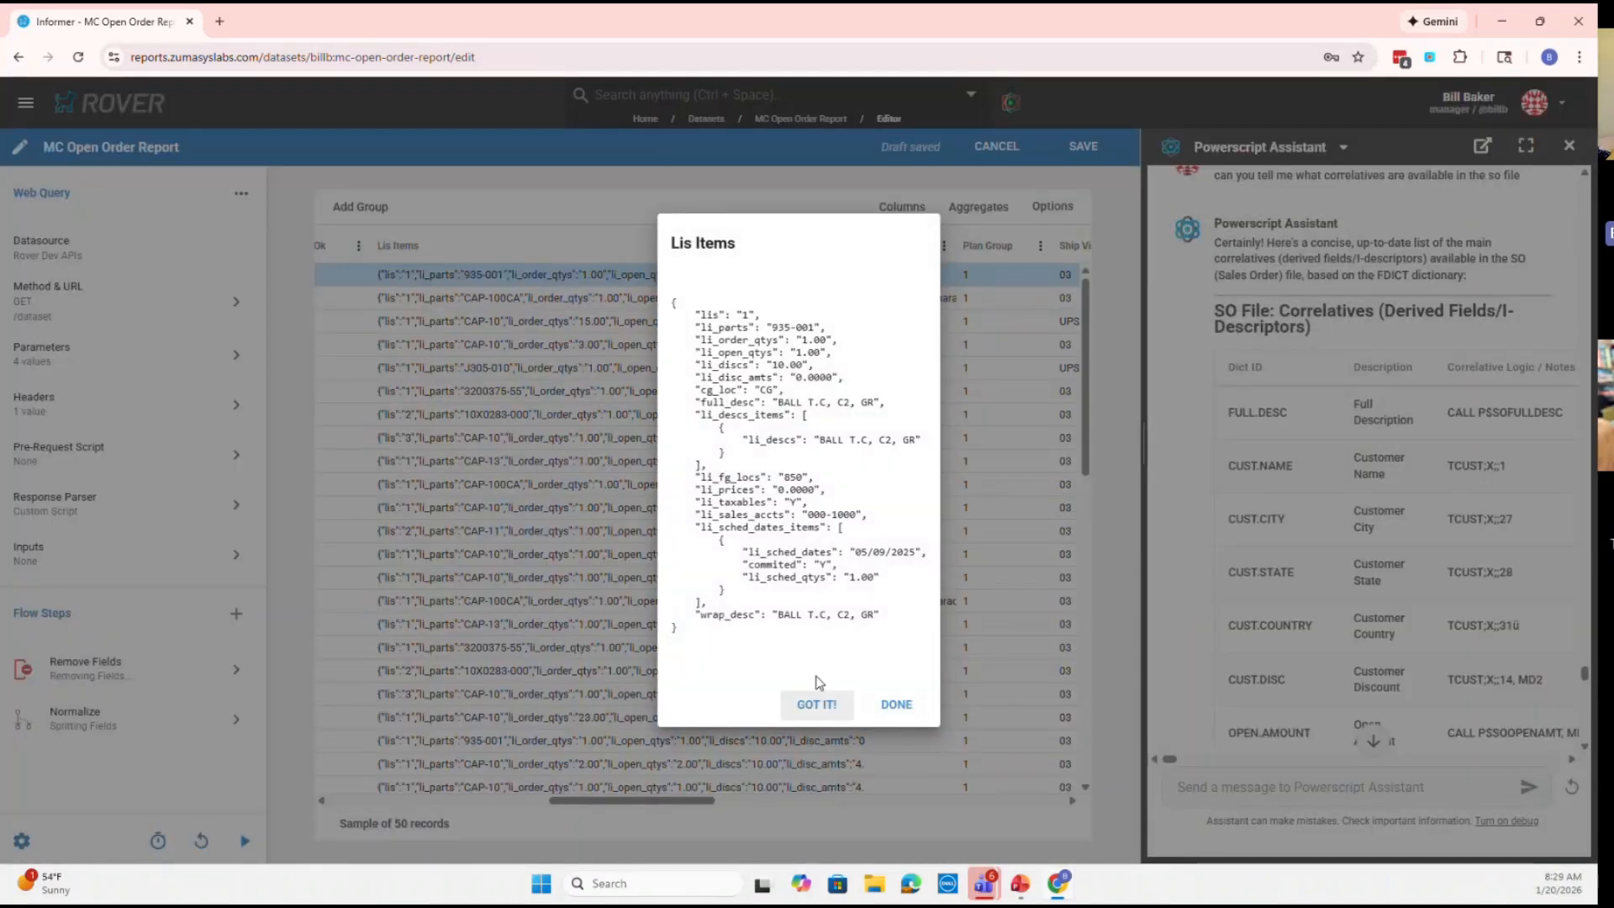
{"action": "left_click", "coordinate": [511, 451]}
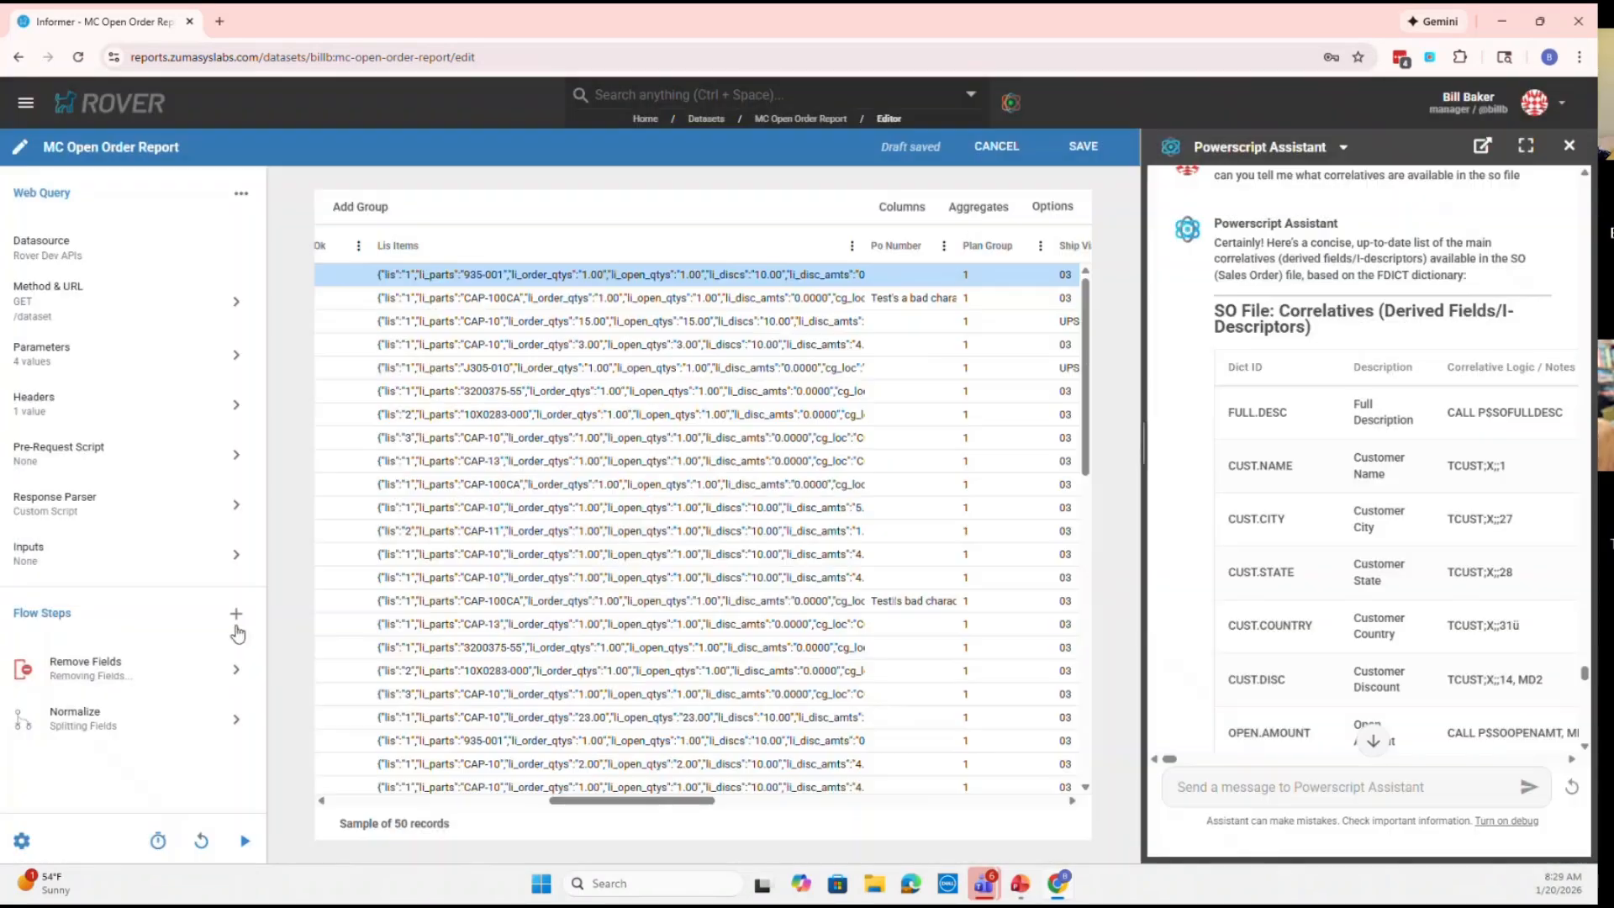
Add a Power Script flow step after the Normalize step
{"action": "left_click", "coordinate": [237, 612]}
{"action": "mouse_move", "coordinate": [272, 675]}
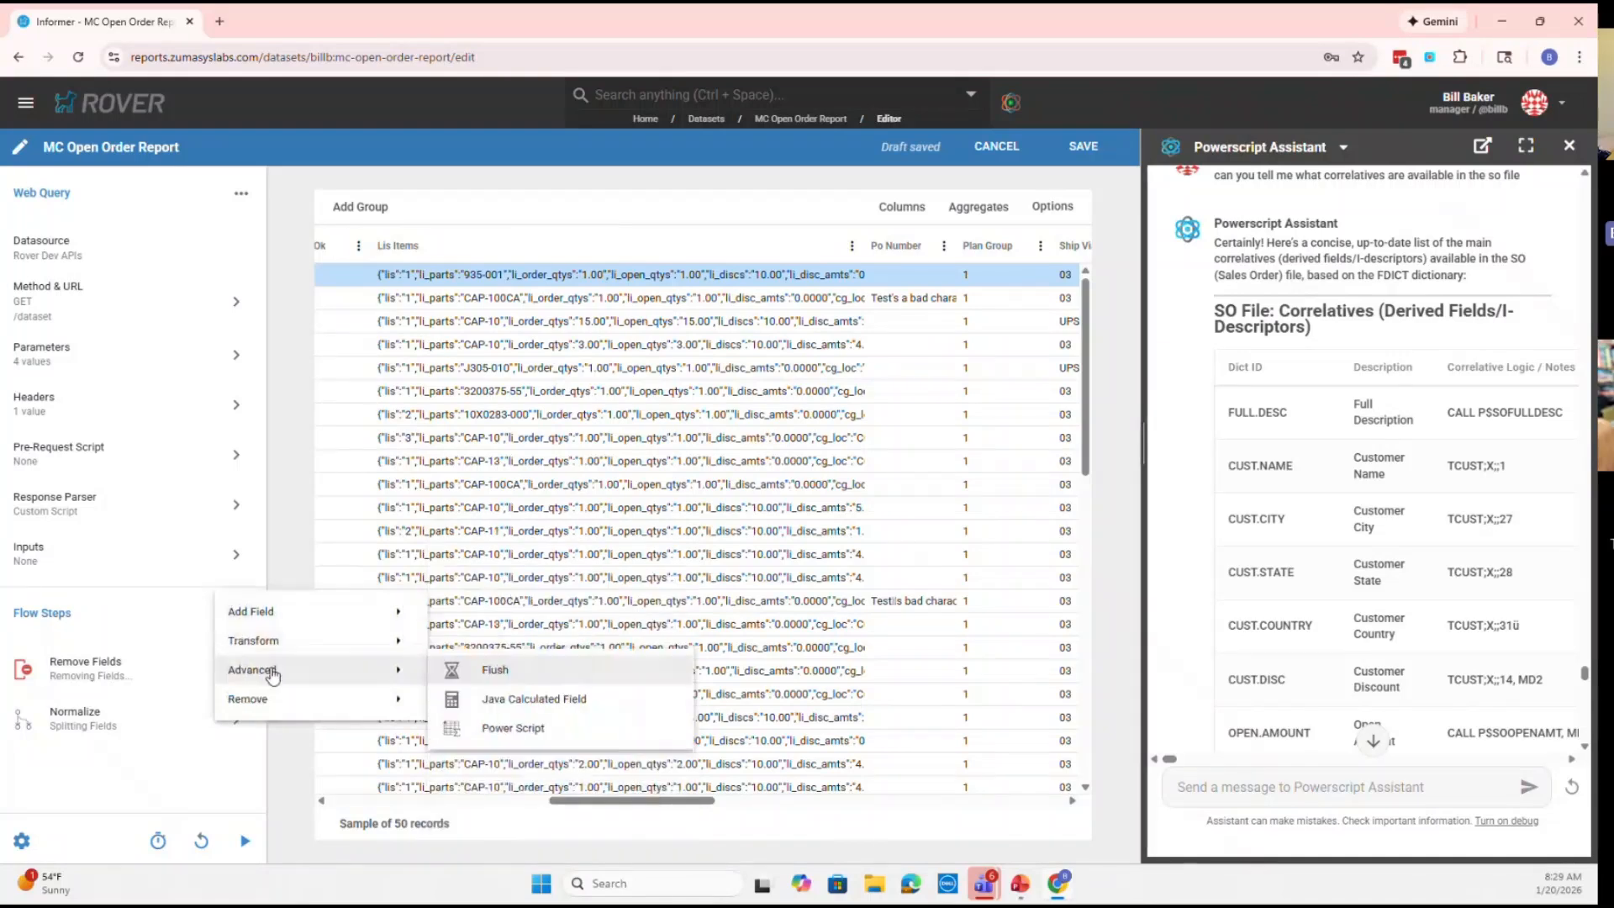
{"action": "left_click", "coordinate": [513, 728]}
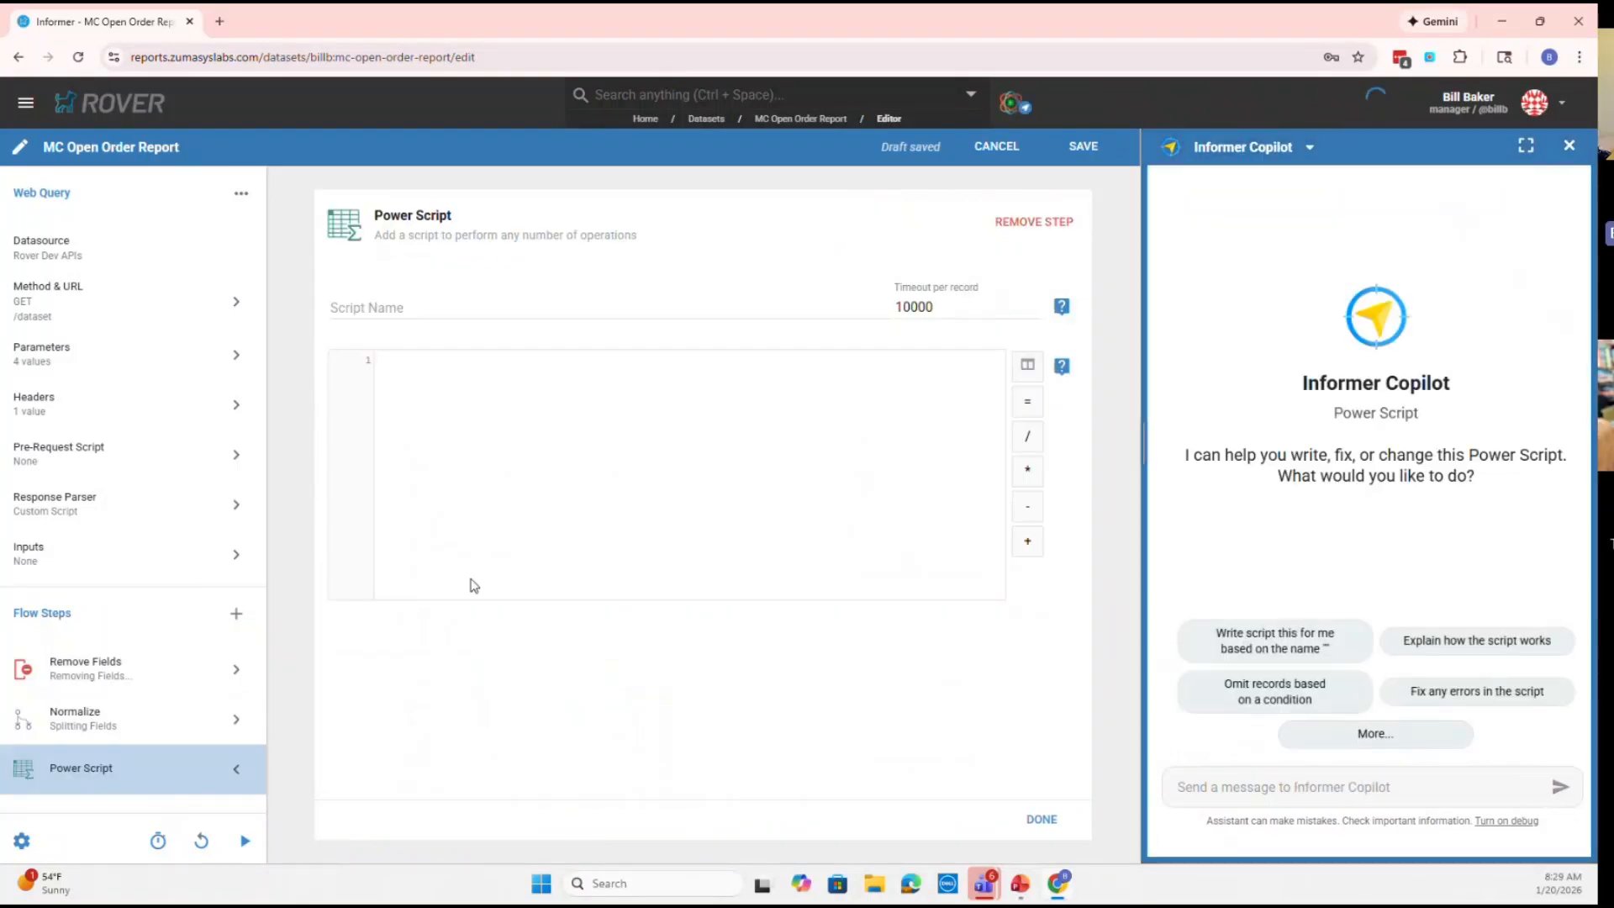
Switch the chat assistant from Informer Copilot to Powerscript Assistant
{"action": "left_click", "coordinate": [1289, 151]}
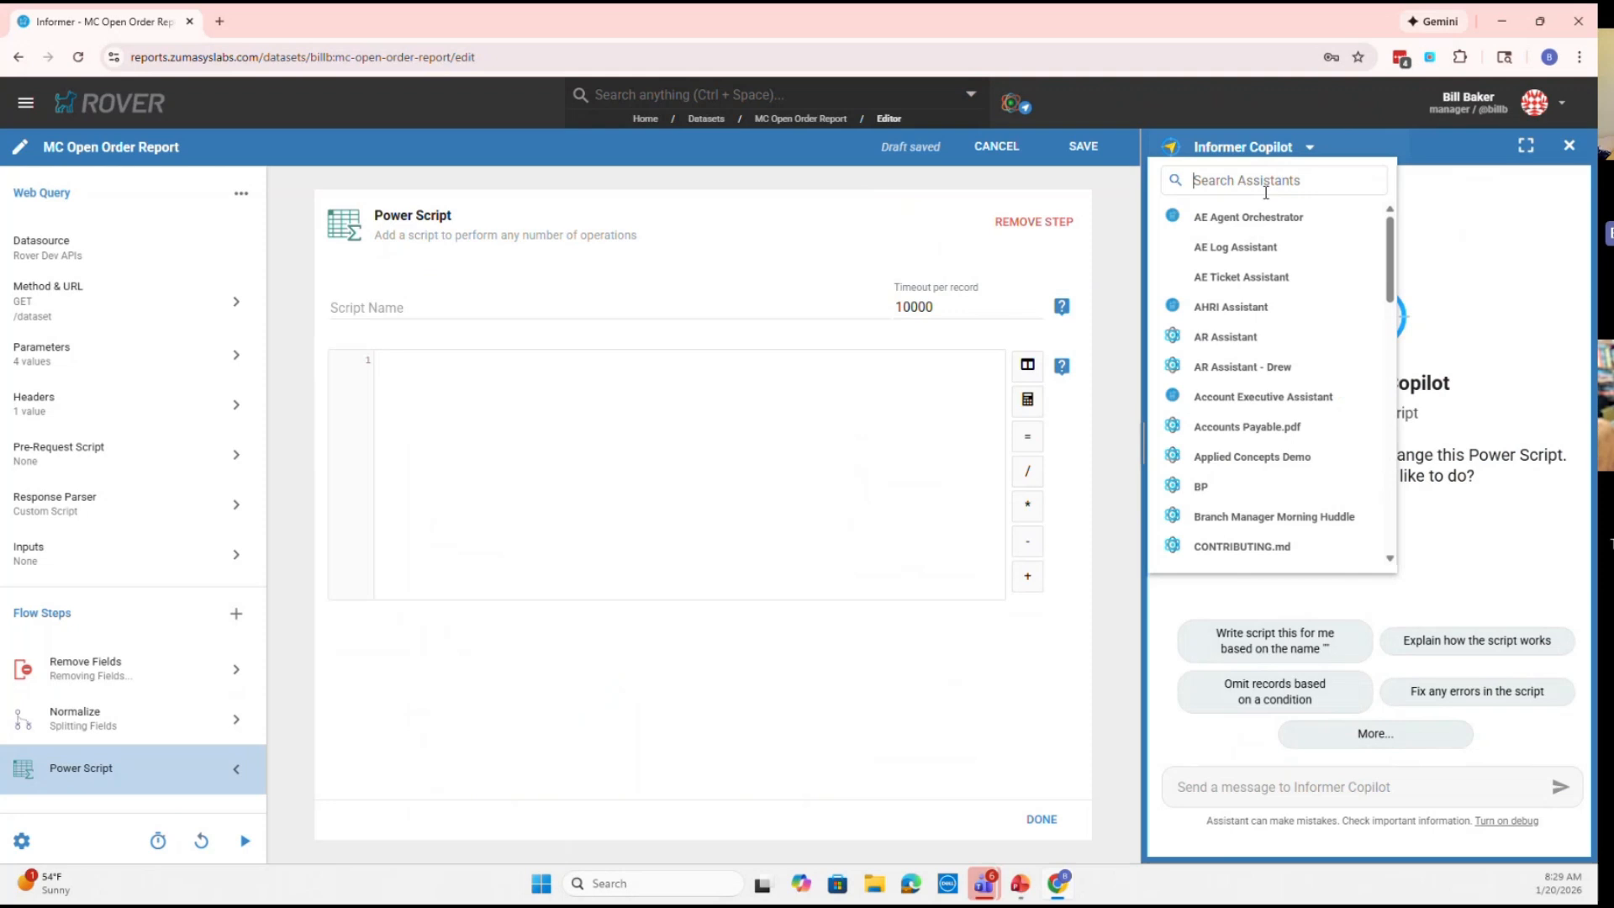
{"action": "type", "text": "p"}
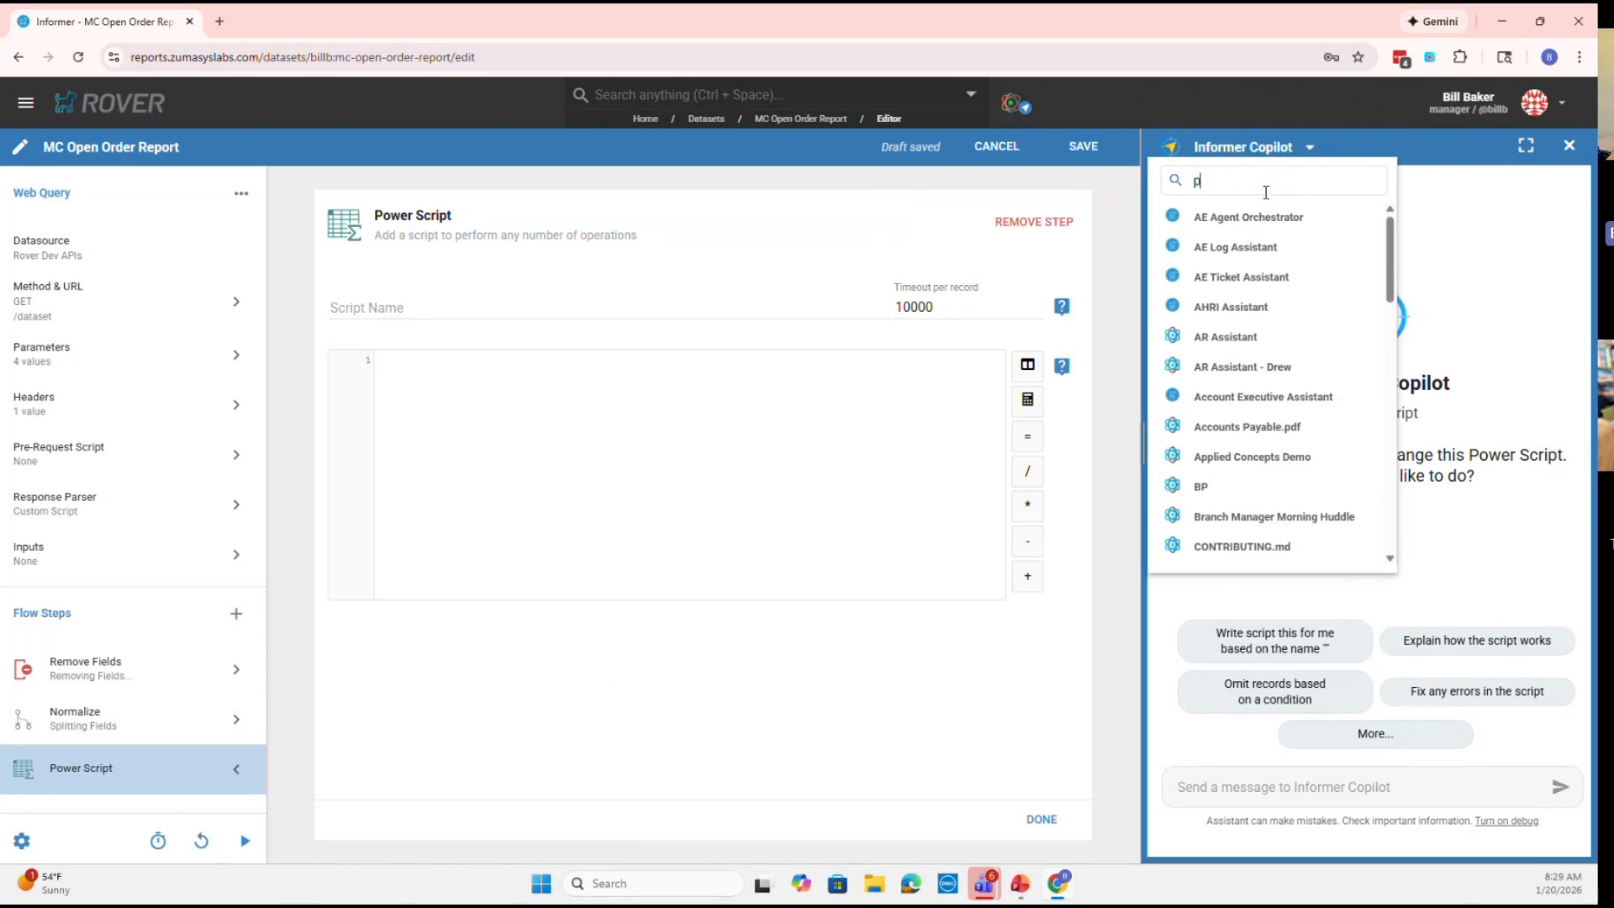
{"action": "key", "text": "BackSpace"}
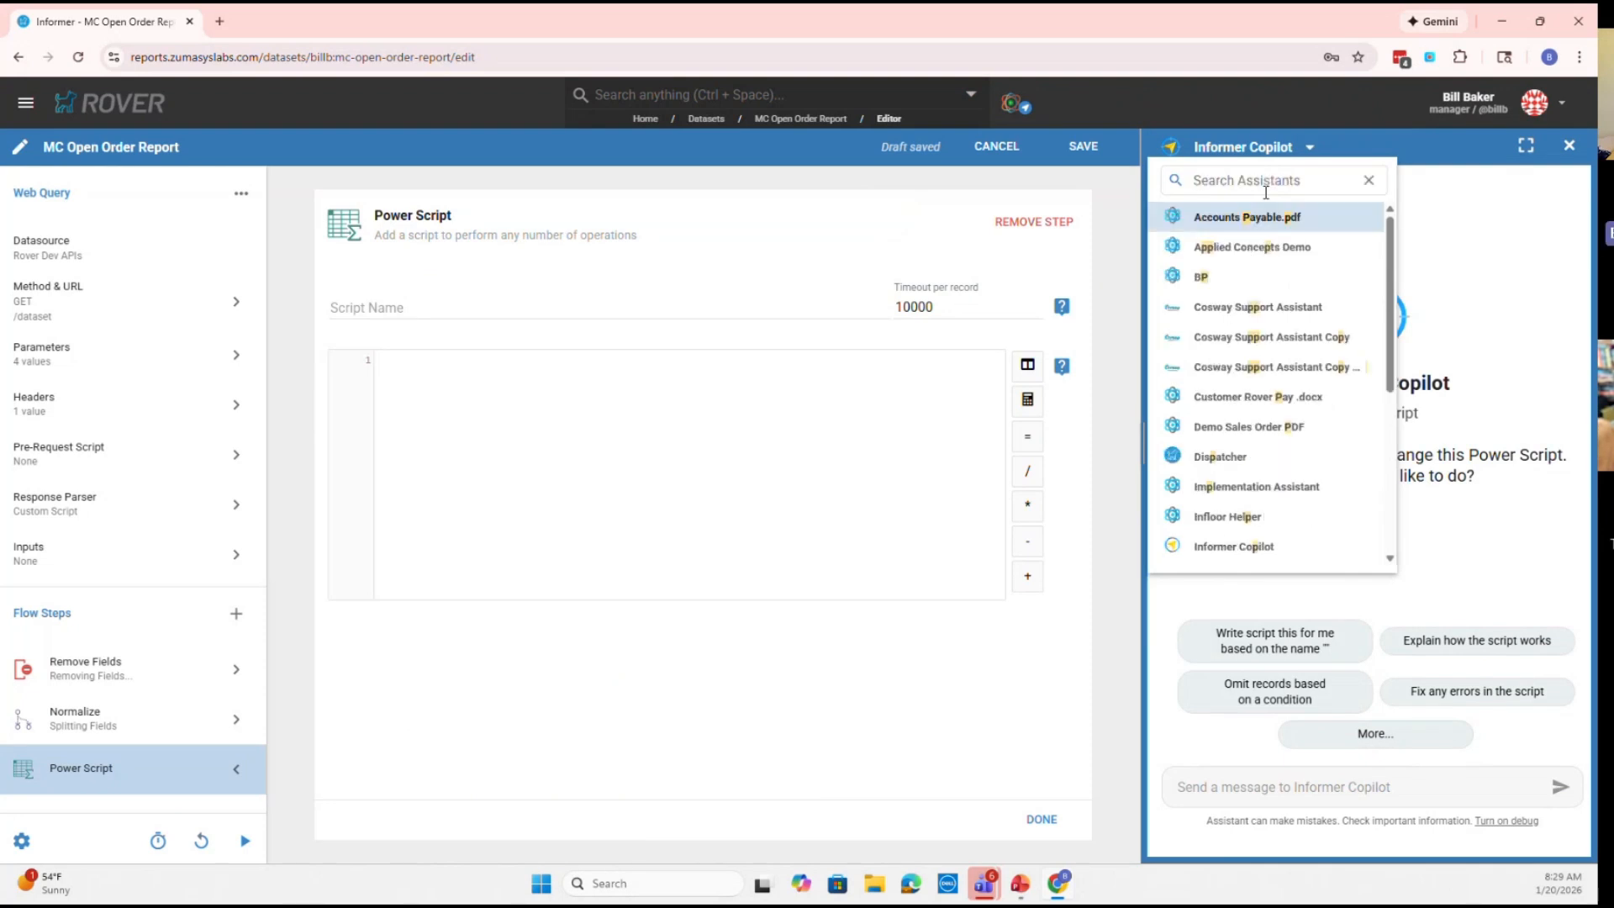
{"action": "scroll", "coordinate": [1278, 327], "scroll_direction": "down", "scroll_amount": 5}
{"action": "scroll", "coordinate": [1280, 334], "scroll_direction": "down", "scroll_amount": 4}
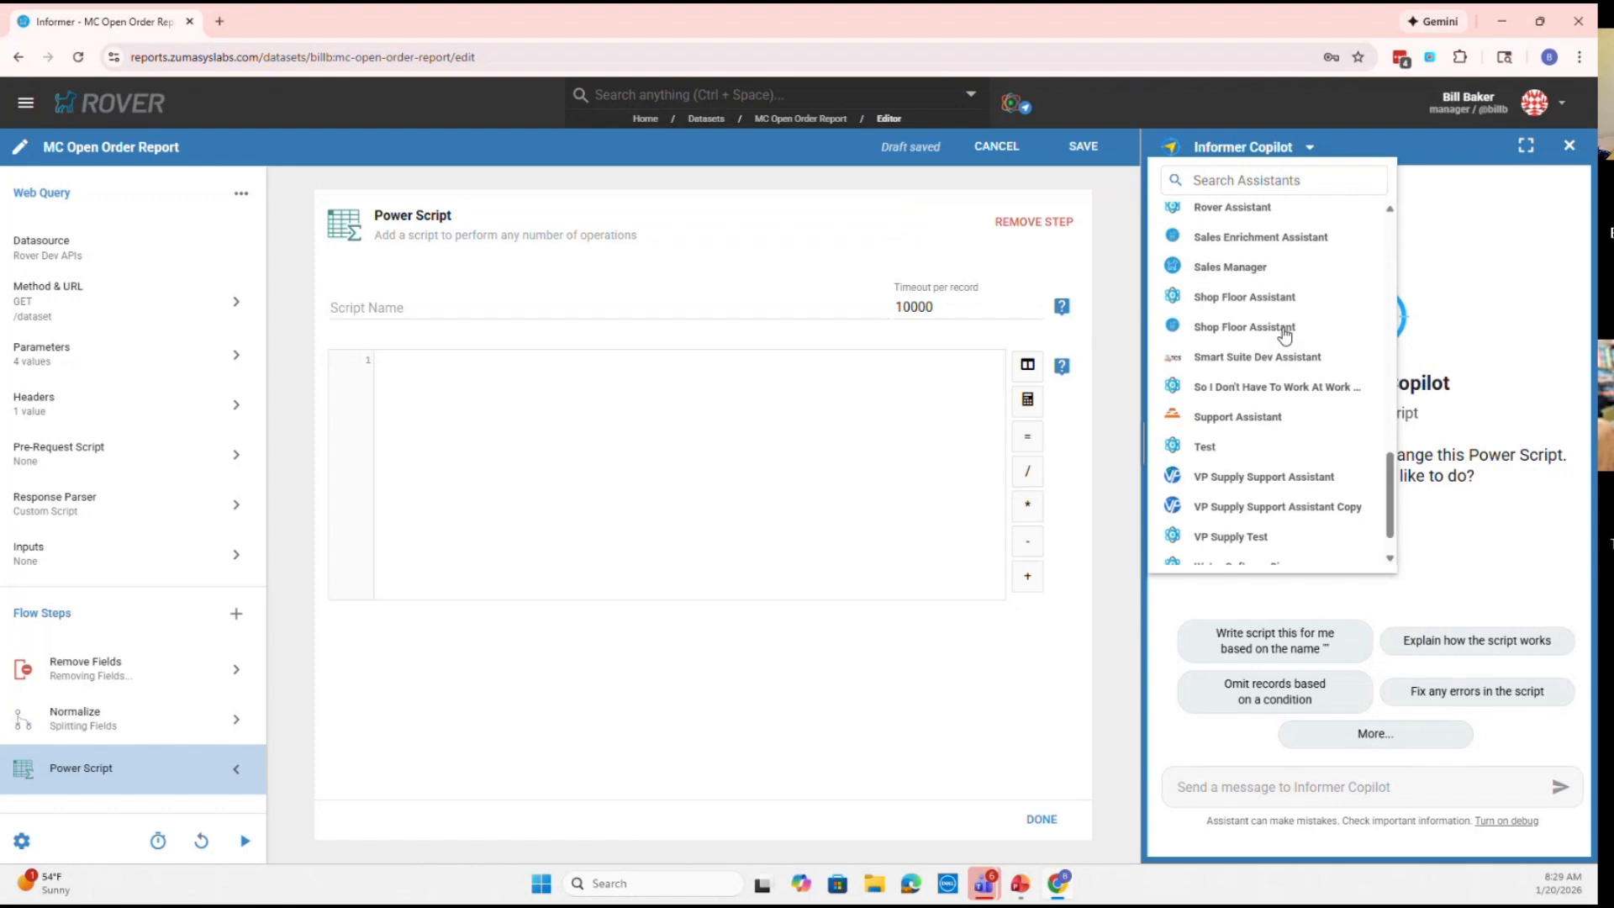
{"action": "scroll", "coordinate": [1290, 336], "scroll_direction": "up", "scroll_amount": 2}
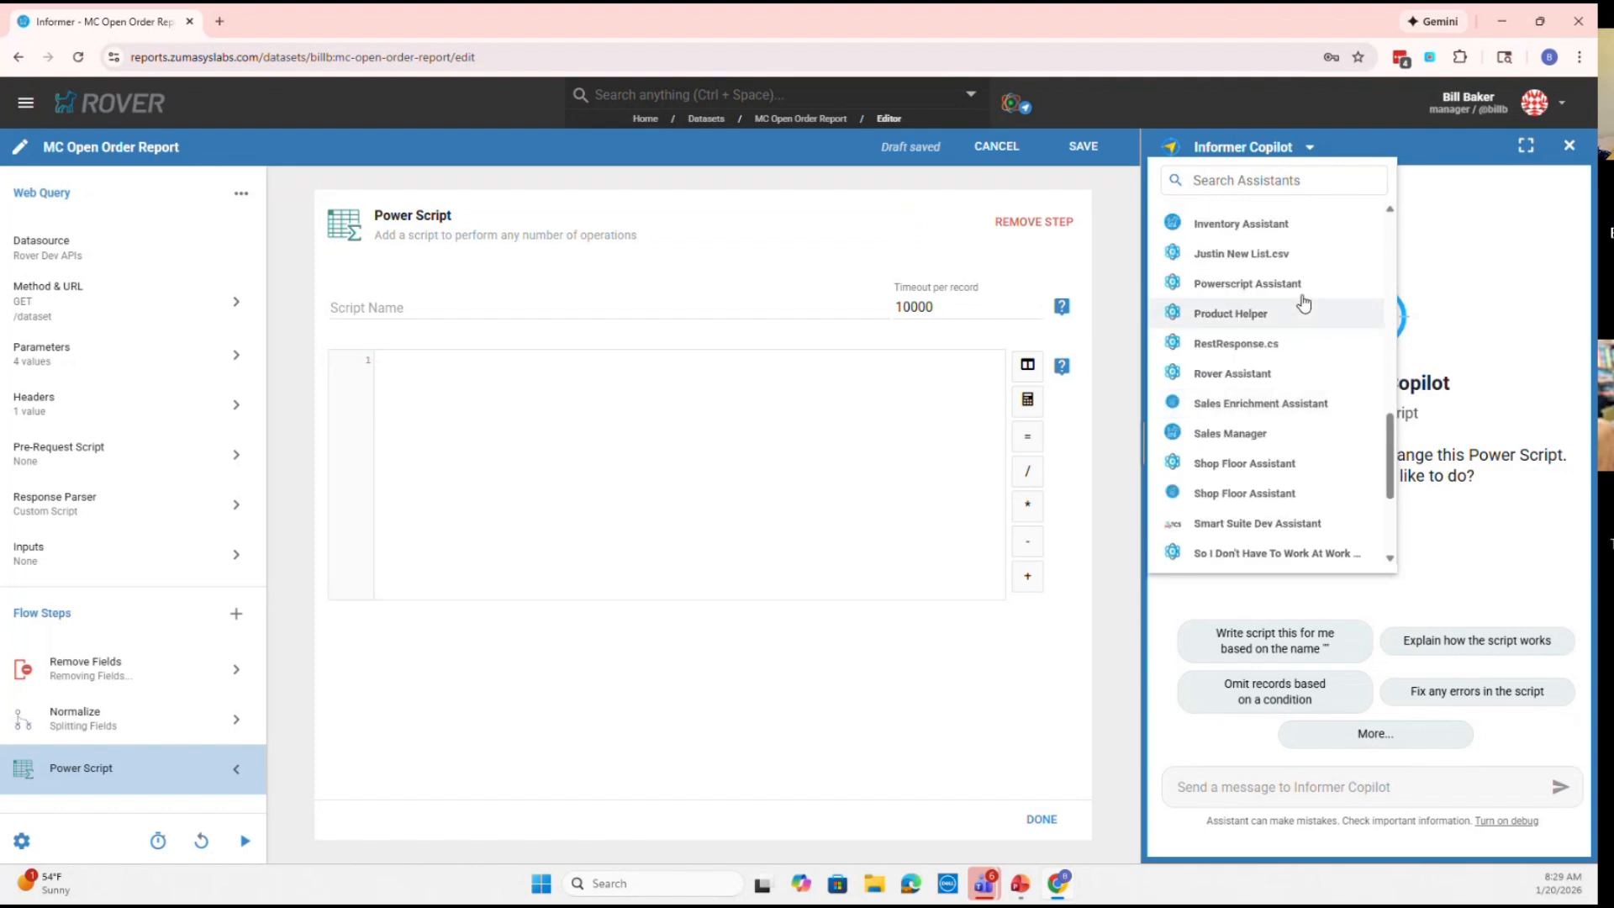
{"action": "left_click", "coordinate": [1245, 283]}
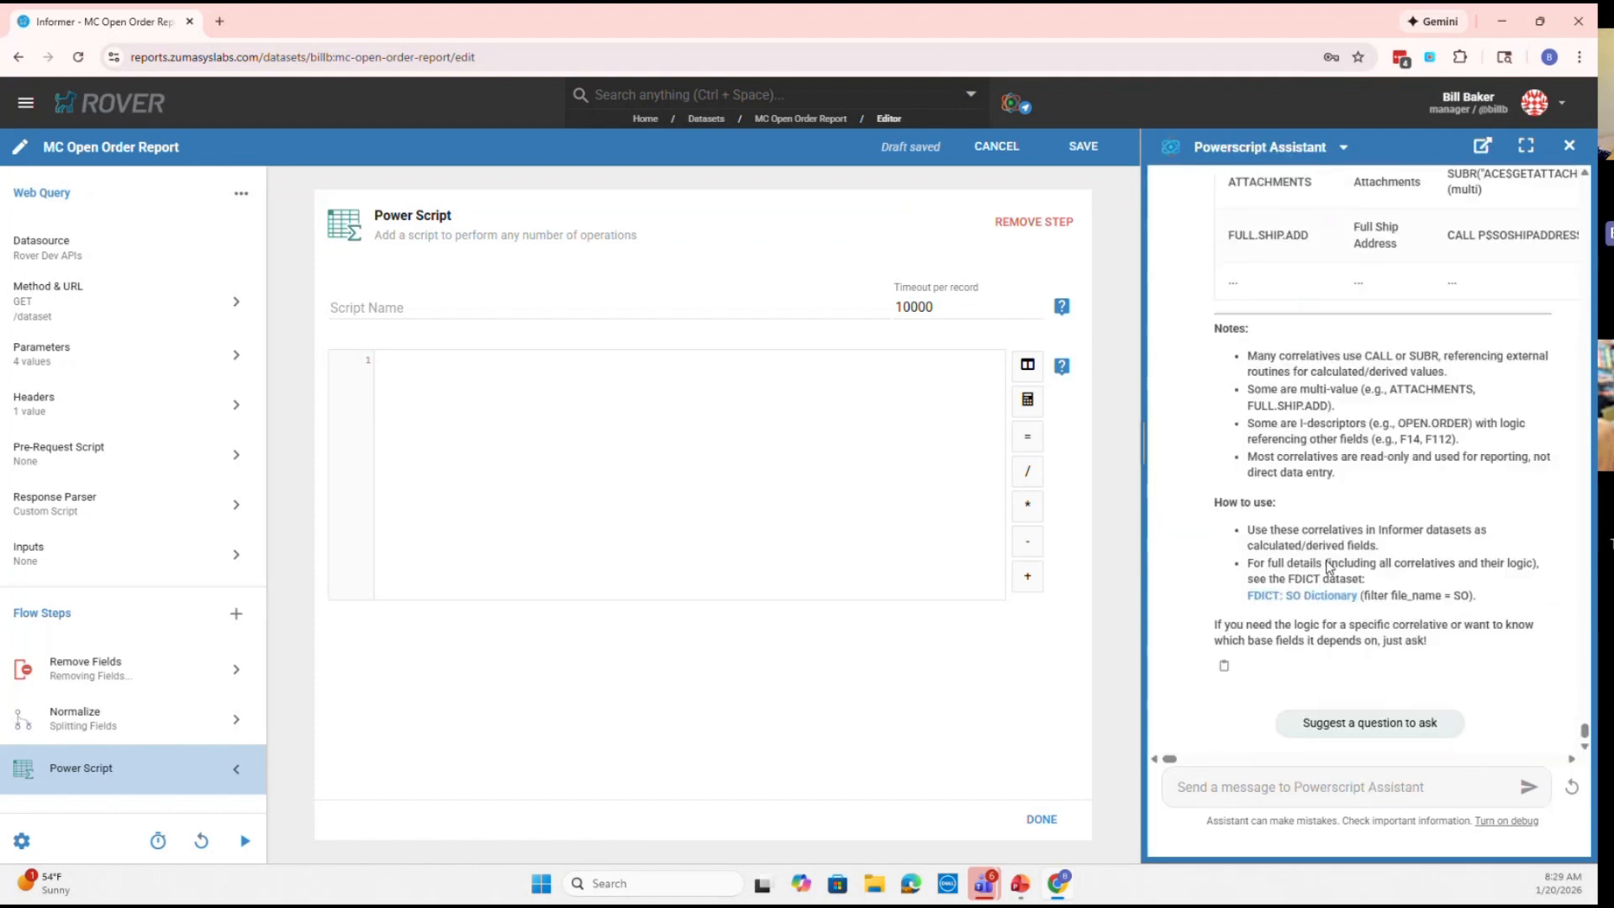
Ask Powerscript Assistant for a powerscript that creates a new column for each item in the pasted lis item object, and review the proposed script
{"action": "left_click", "coordinate": [1280, 787]}
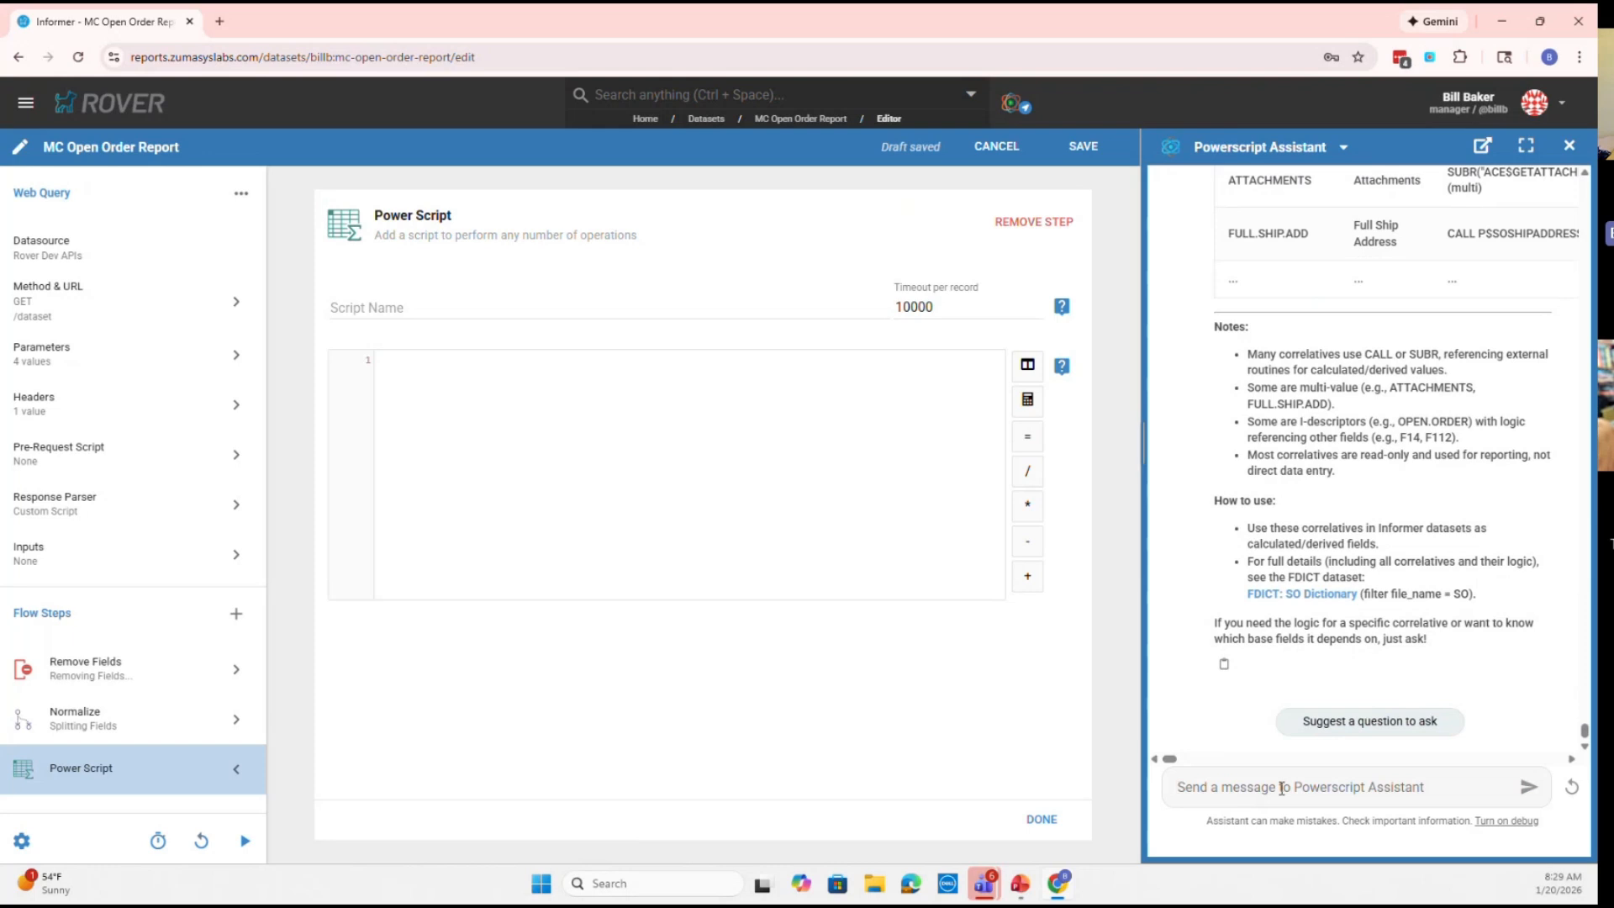
{"action": "type", "text": "can you "}
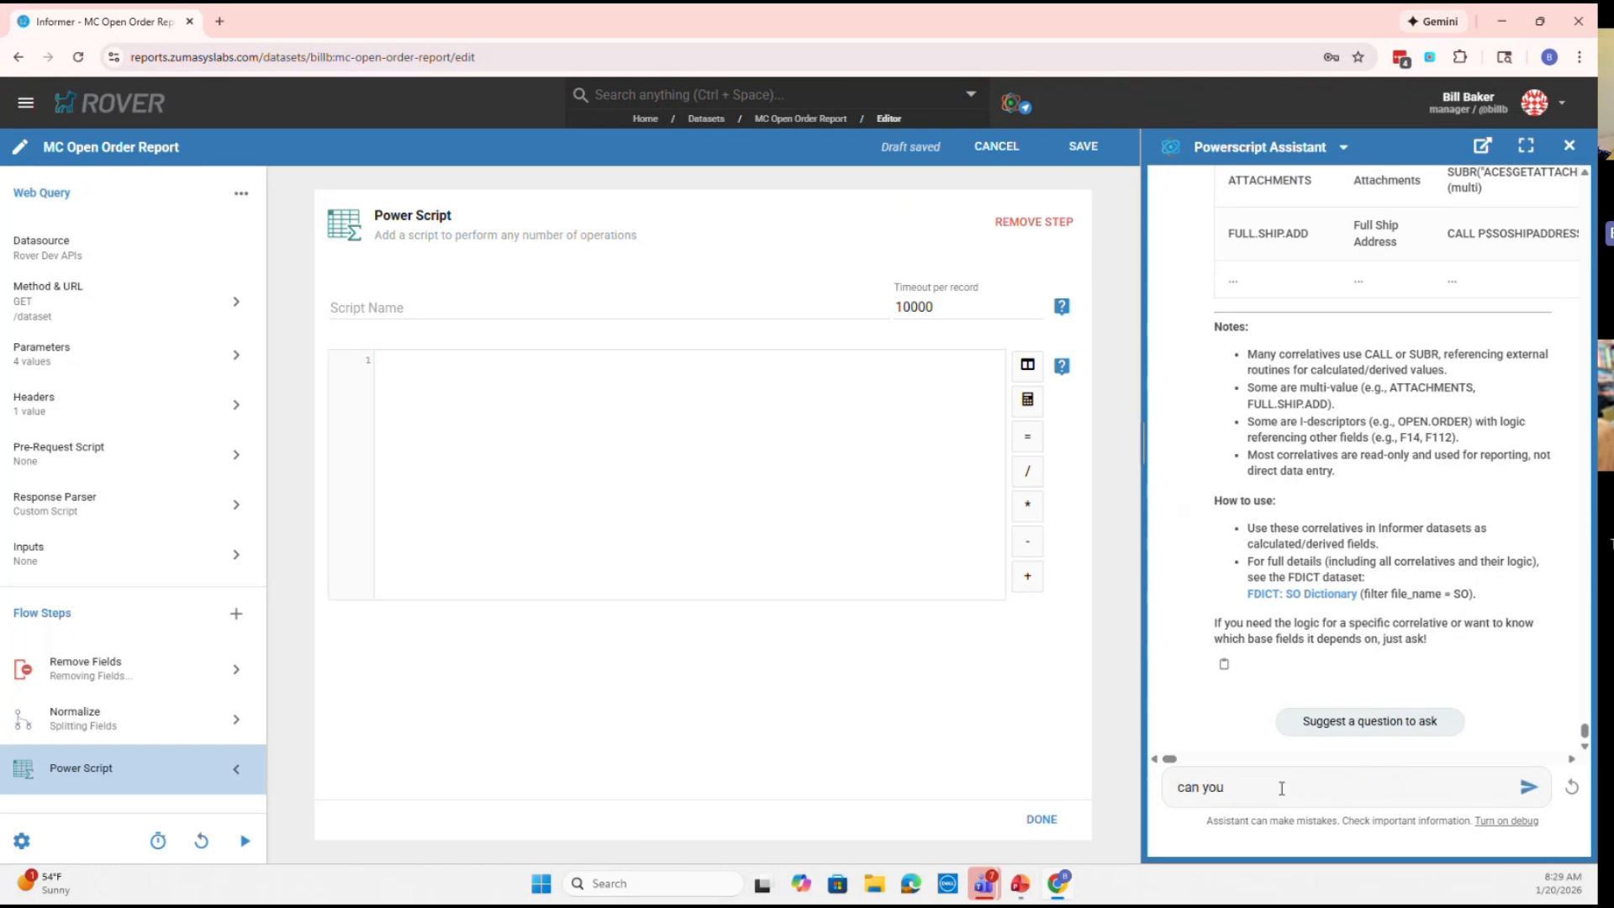
{"action": "type", "text": "help me with a powerscript tto"}
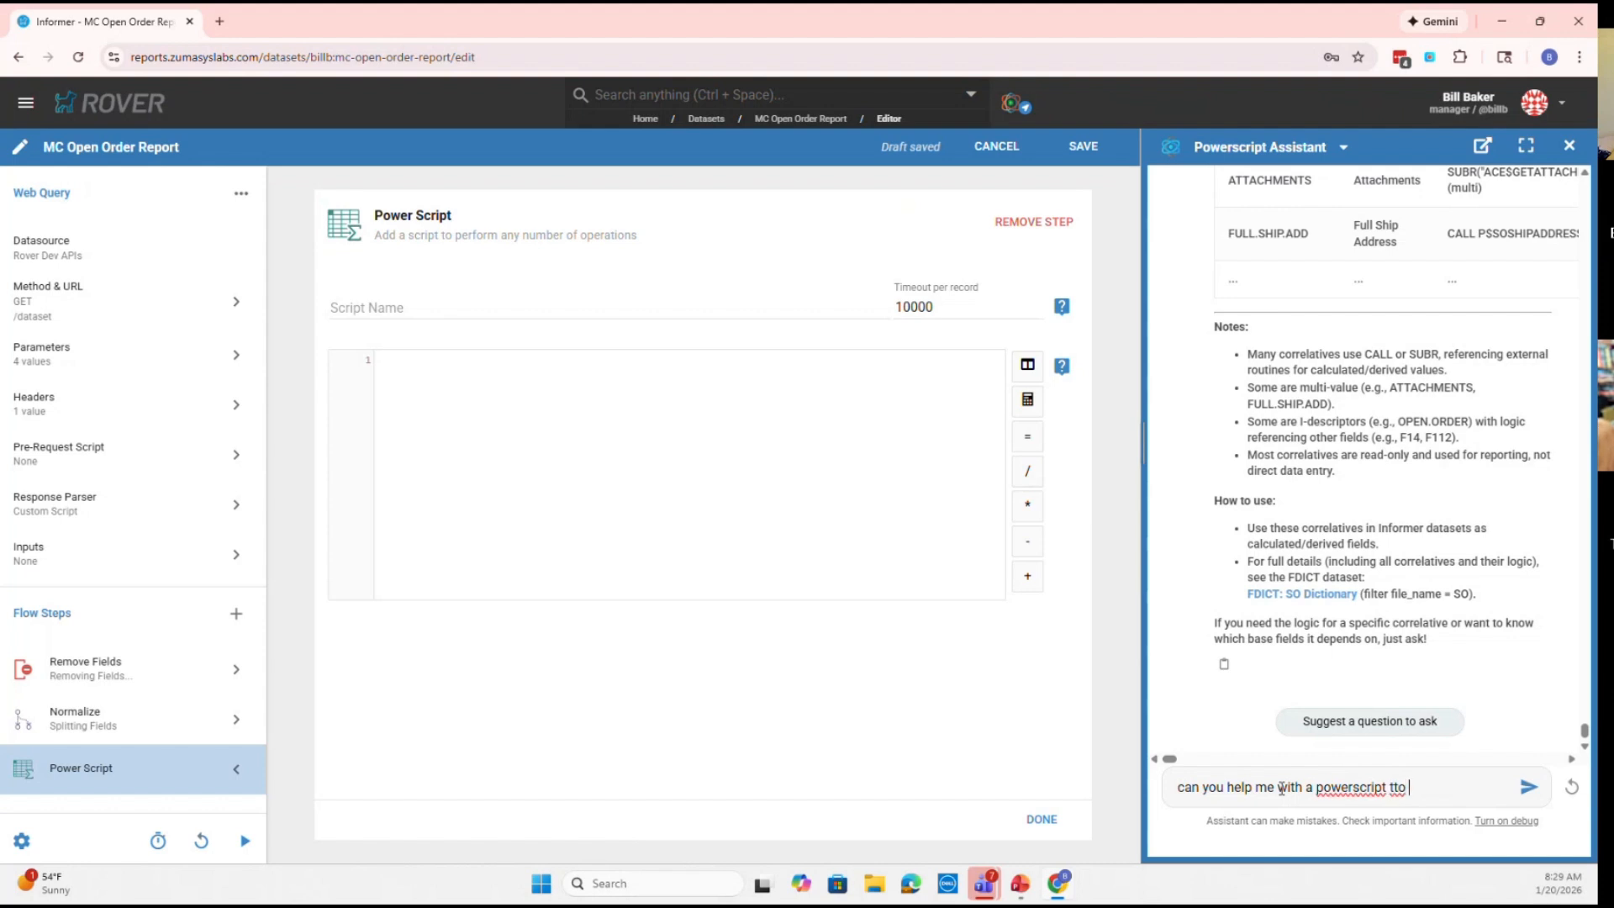
{"action": "key", "text": "BackSpace"}
{"action": "key", "text": "BackSpace"}
{"action": "type", "text": "hat creates a new ol"}
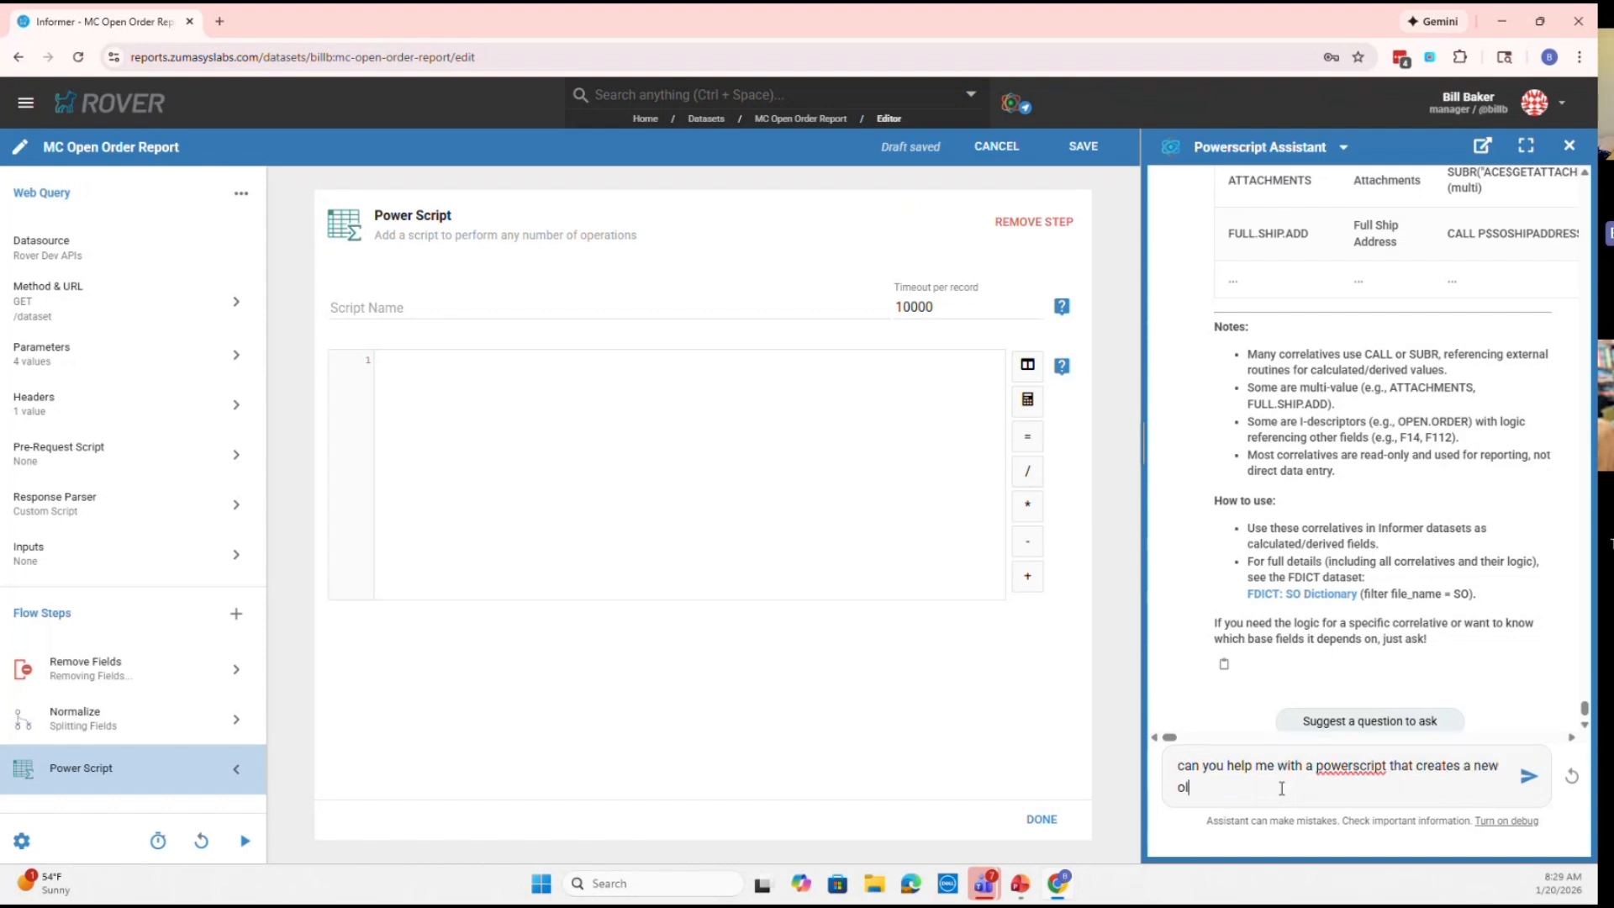
{"action": "key", "text": "BackSpace"}
{"action": "type", "text": "column for each item in theis lis item obe"}
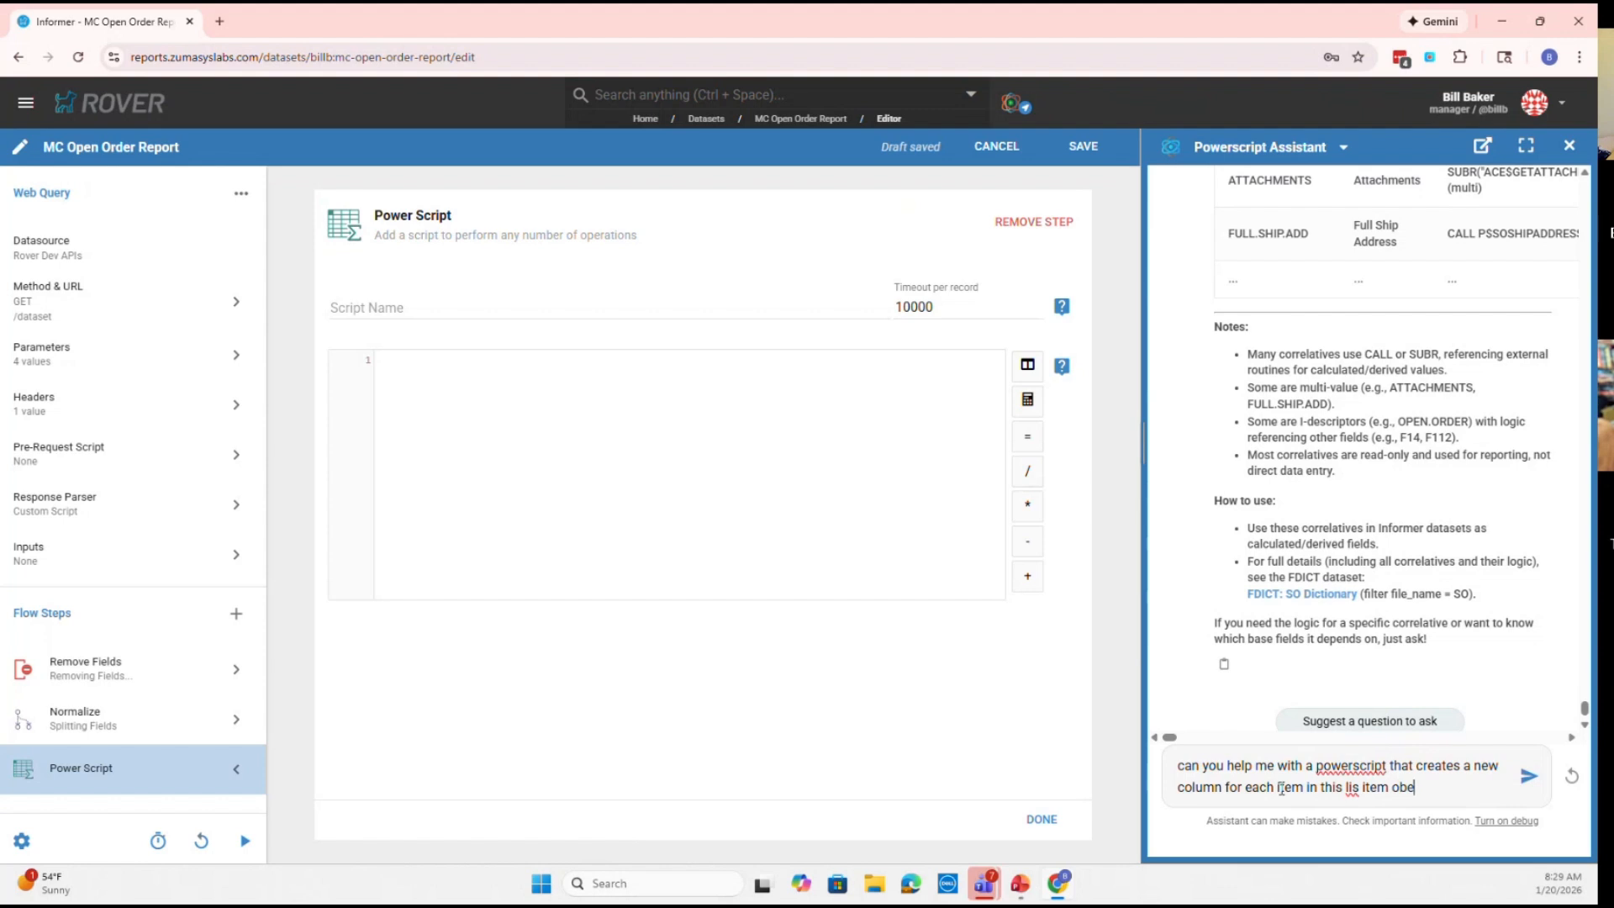
{"action": "key", "text": "BackSpace"}
{"action": "type", "text": "ject:"}
{"action": "key", "text": "ctrl+v"}
{"action": "key", "text": "Return"}
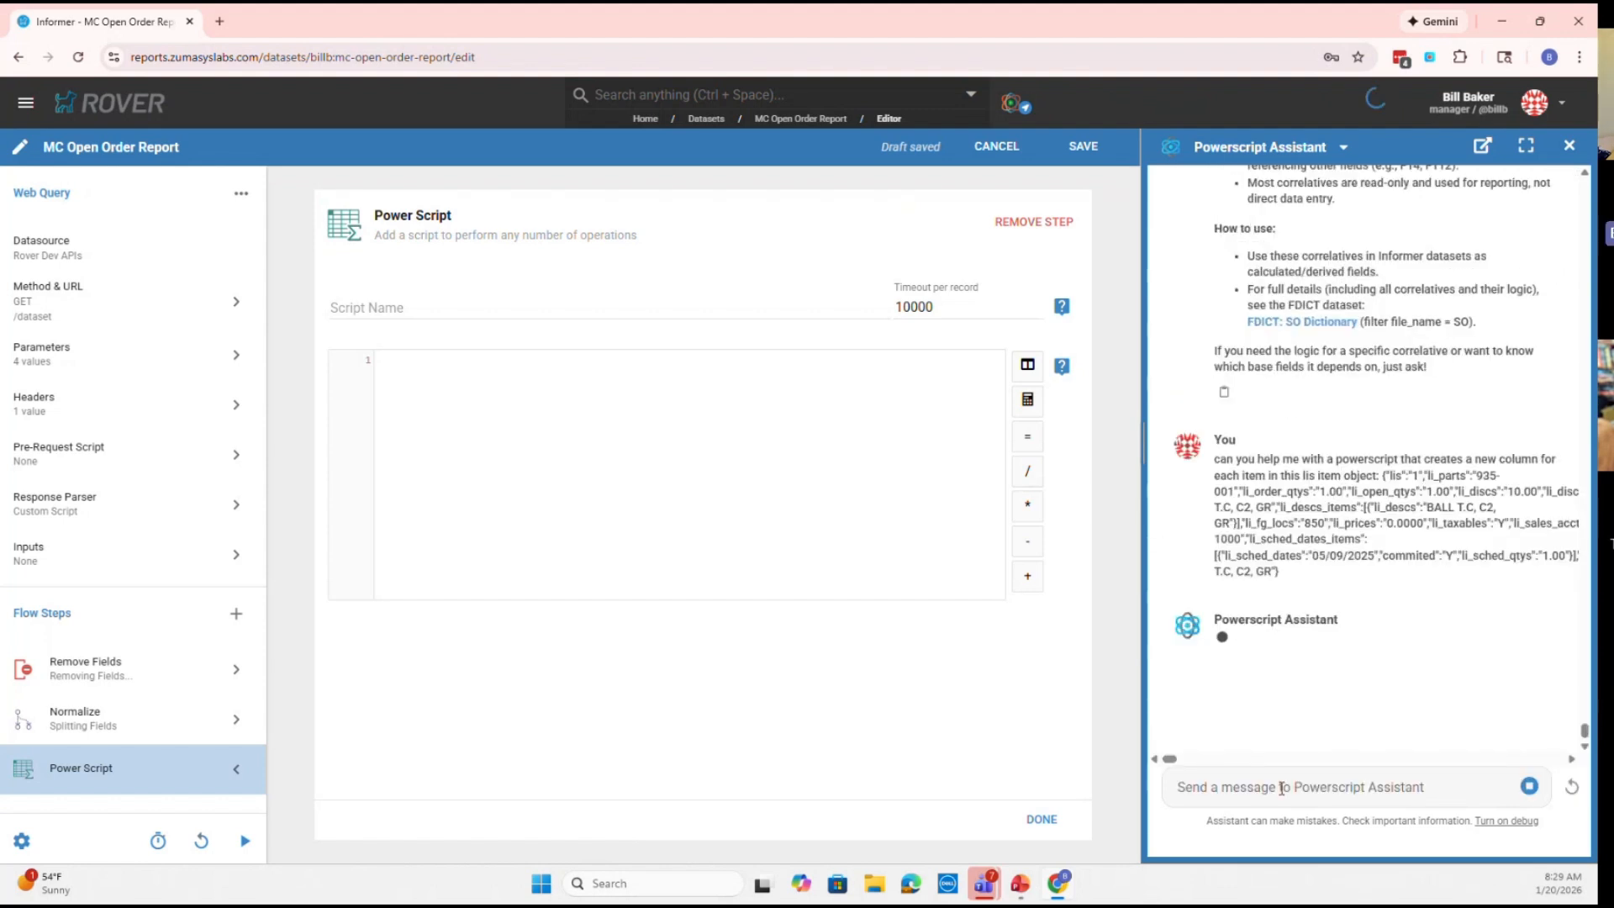
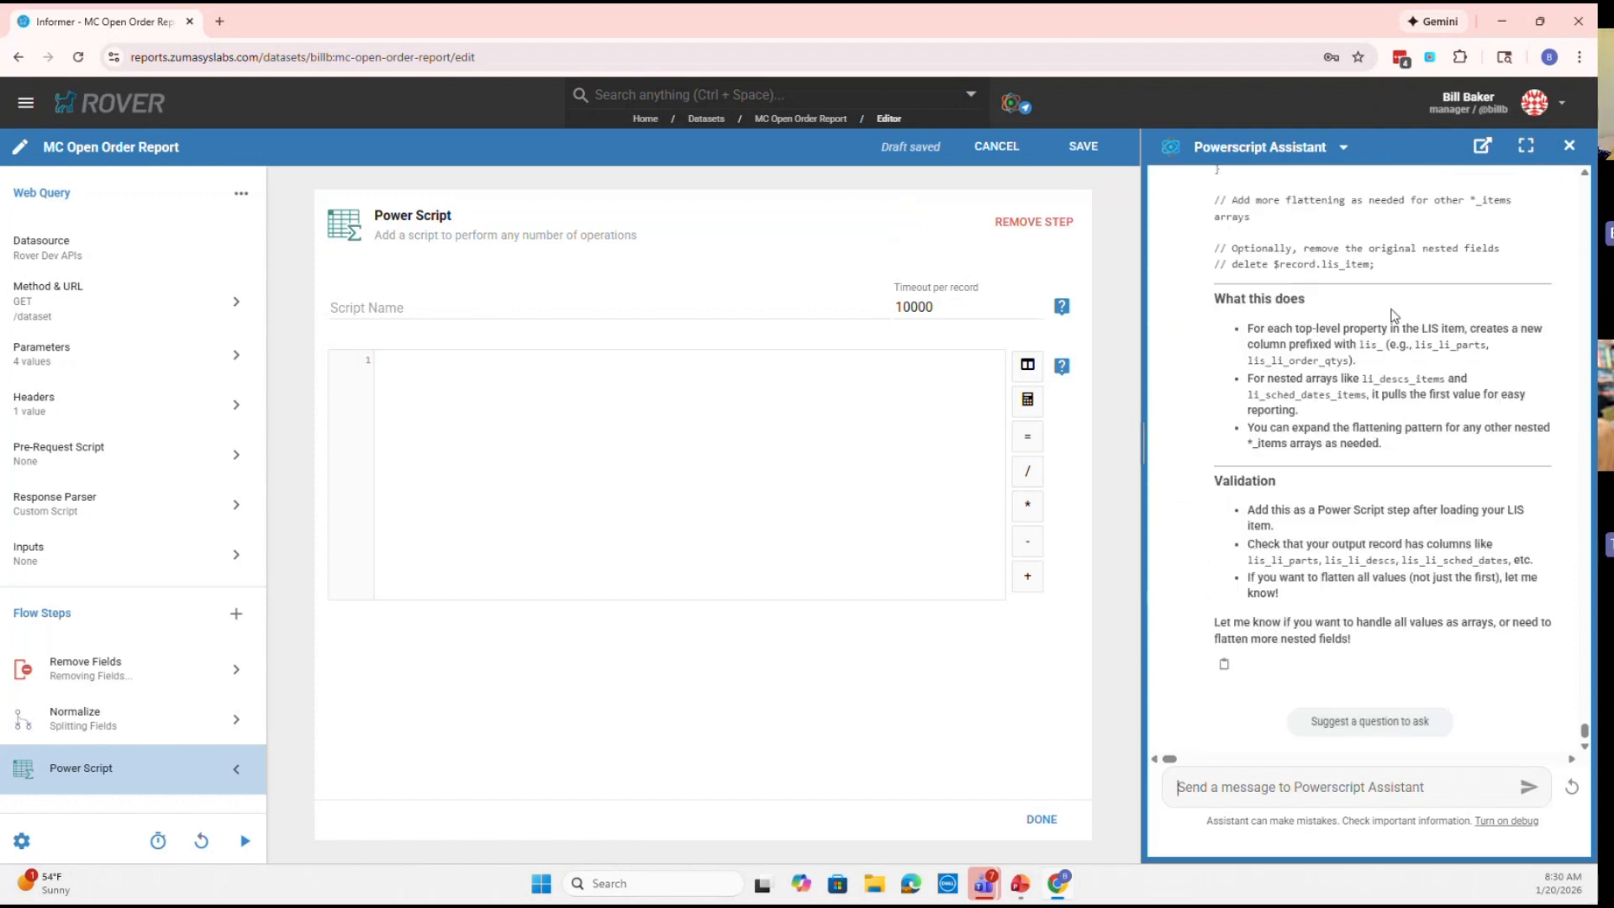
{"action": "scroll", "coordinate": [1392, 315], "scroll_direction": "up", "scroll_amount": 15}
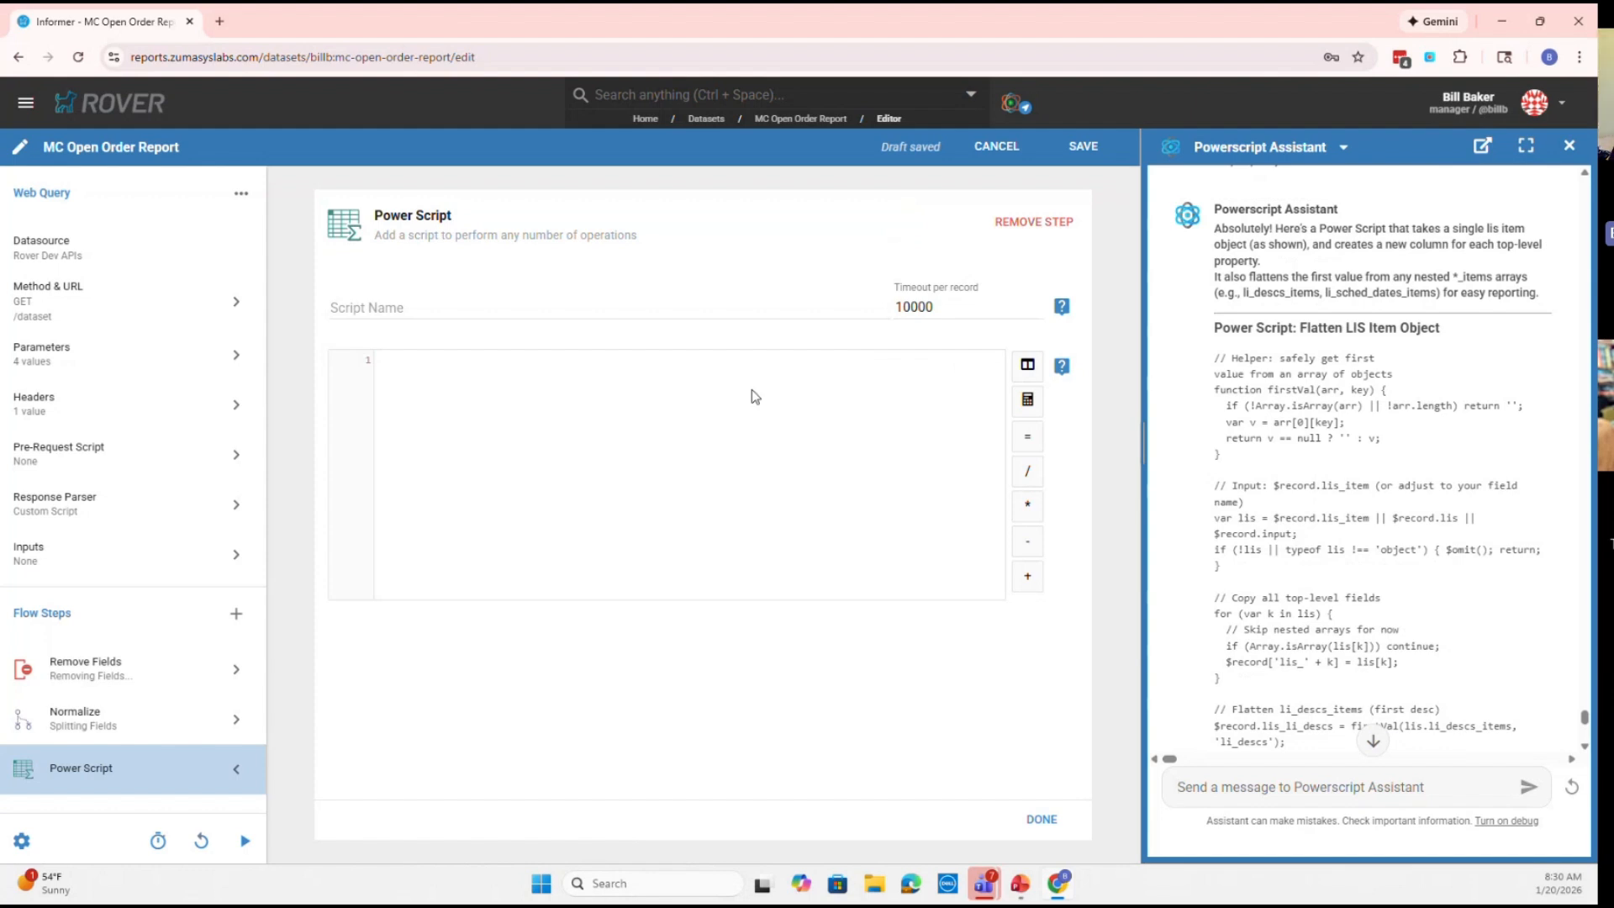
Name the Power Script "break out fields in line items"
{"action": "left_click", "coordinate": [748, 309]}
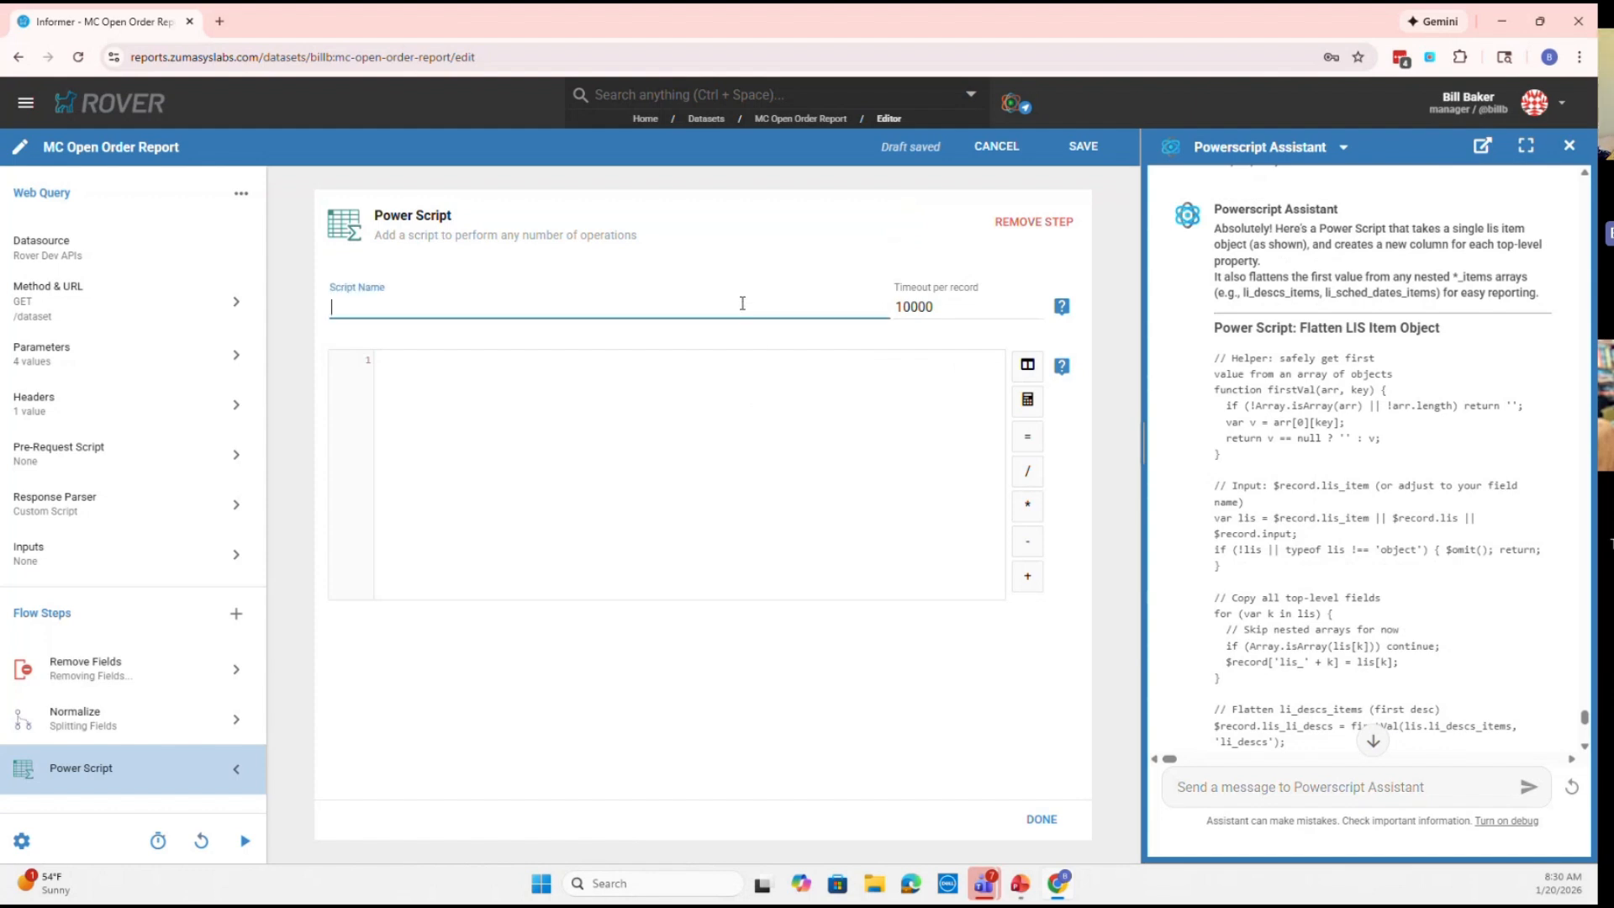
{"action": "type", "text": "break out"}
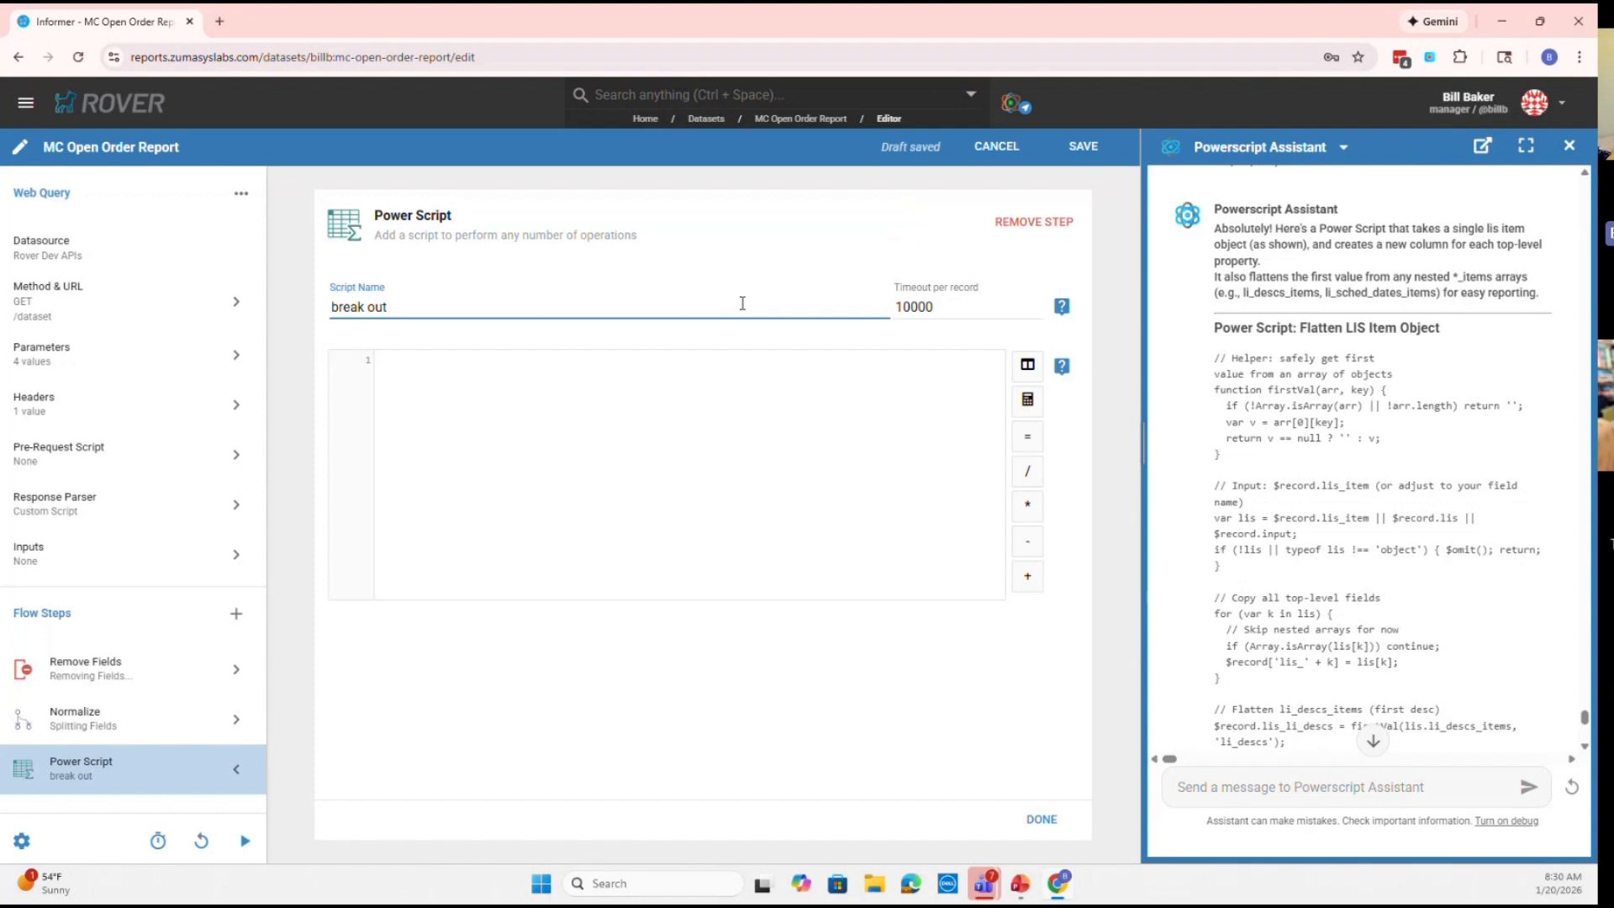
{"action": "type", "text": " fields in line items"}
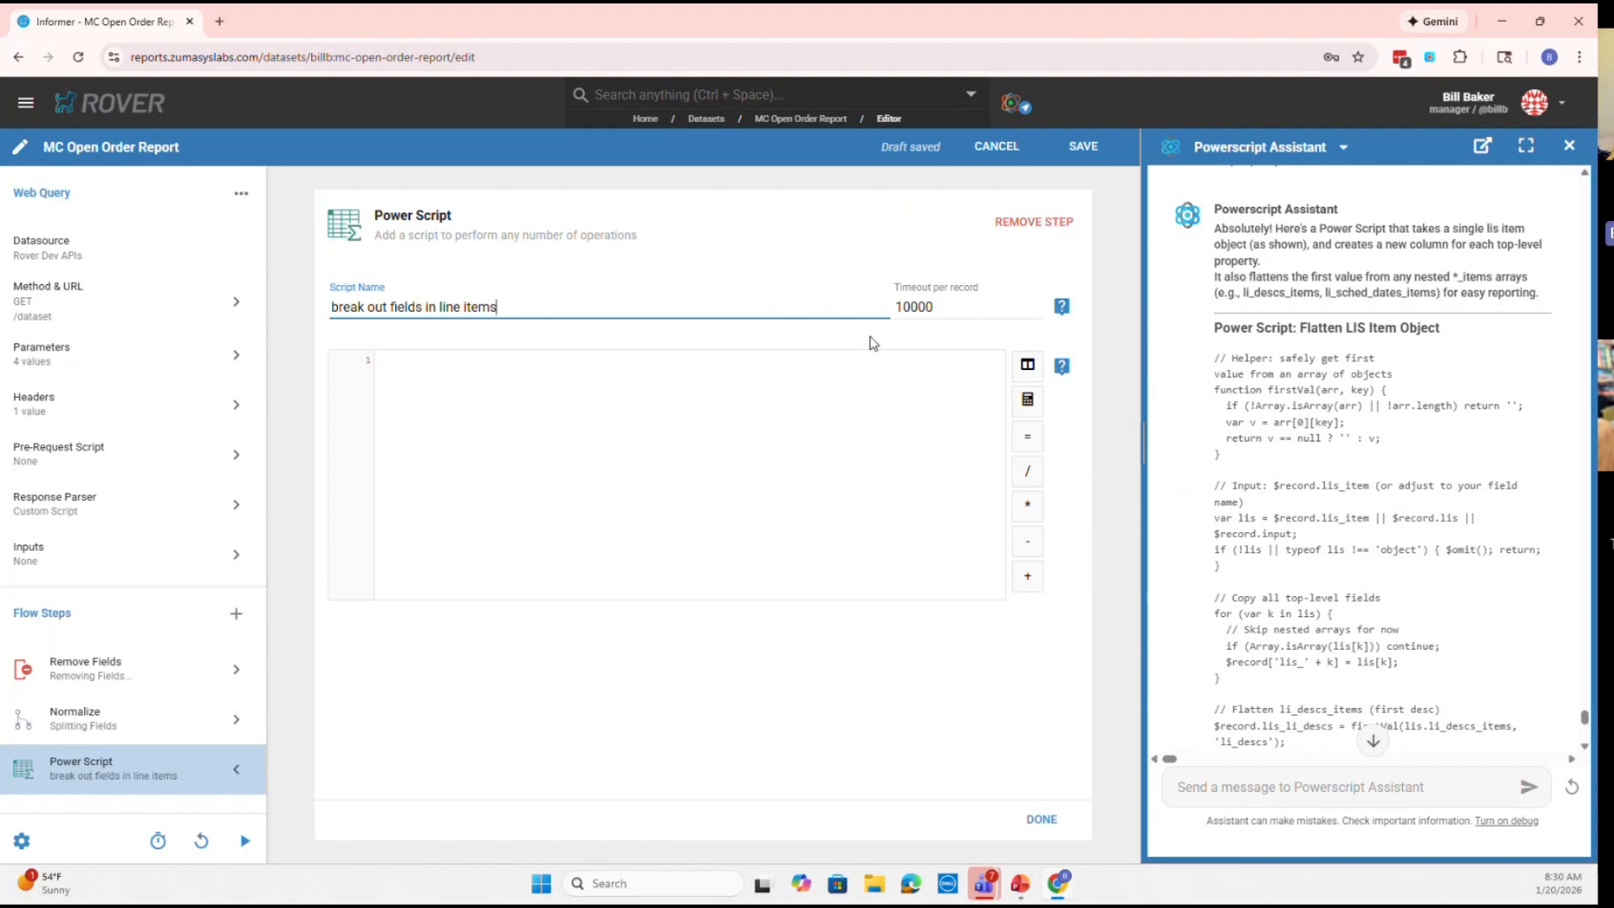
Insert the Lis Items field reference into the empty script from the list of dataset fields
{"action": "left_click", "coordinate": [1028, 367]}
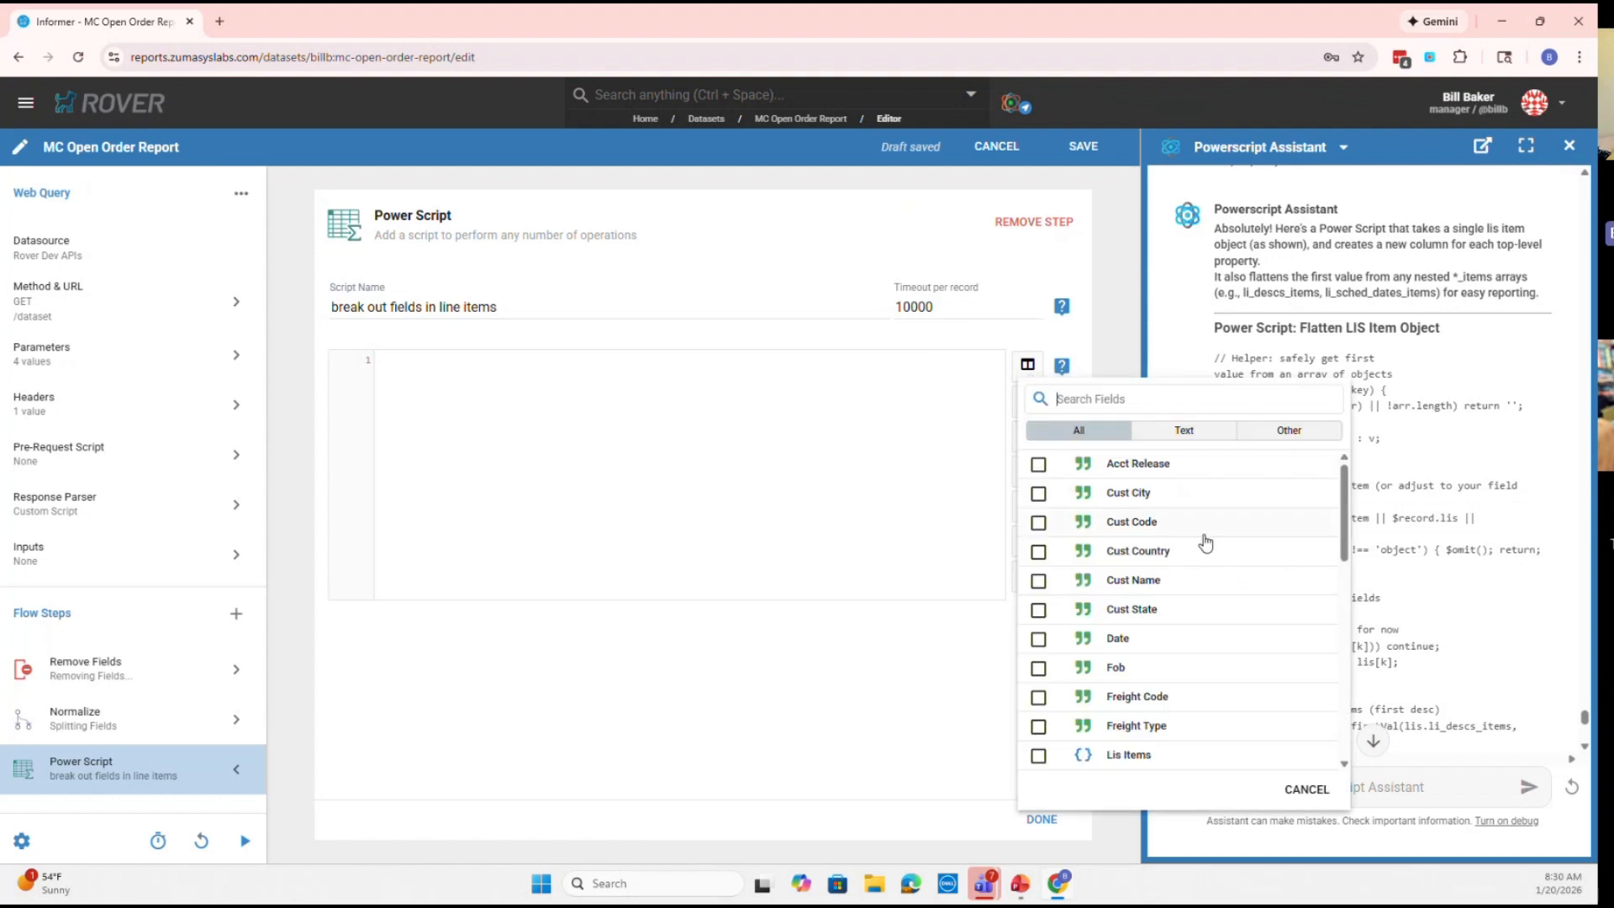
{"action": "scroll", "coordinate": [1208, 544], "scroll_direction": "down", "scroll_amount": 5}
{"action": "scroll", "coordinate": [1208, 544], "scroll_direction": "down", "scroll_amount": 2}
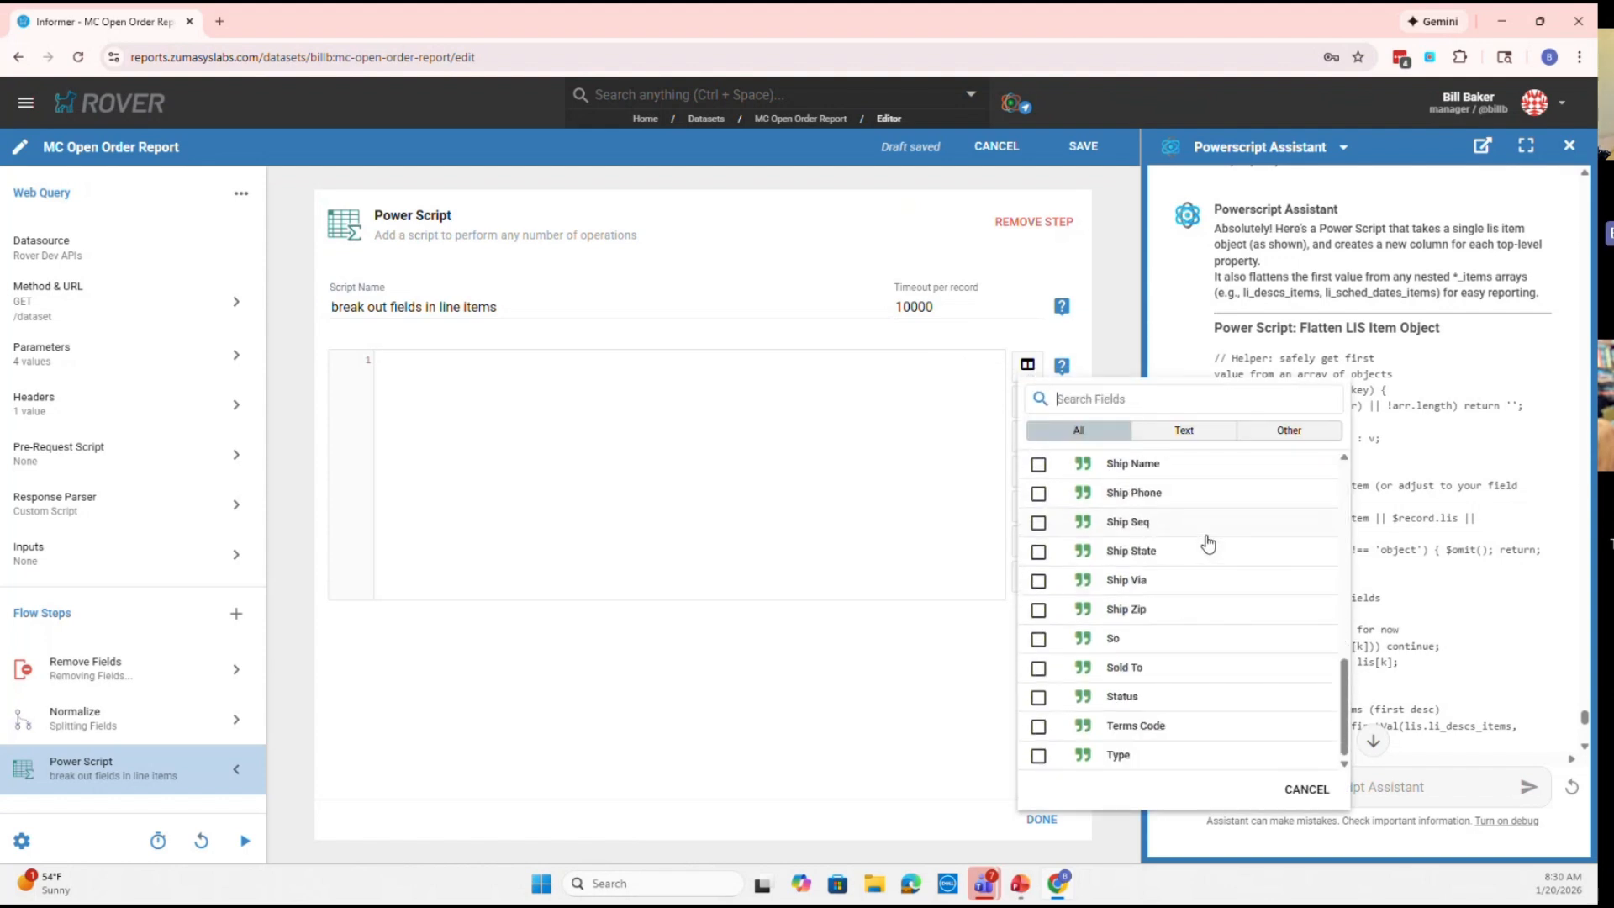
{"action": "scroll", "coordinate": [1207, 544], "scroll_direction": "up", "scroll_amount": 5}
{"action": "scroll", "coordinate": [1208, 543], "scroll_direction": "up", "scroll_amount": 1}
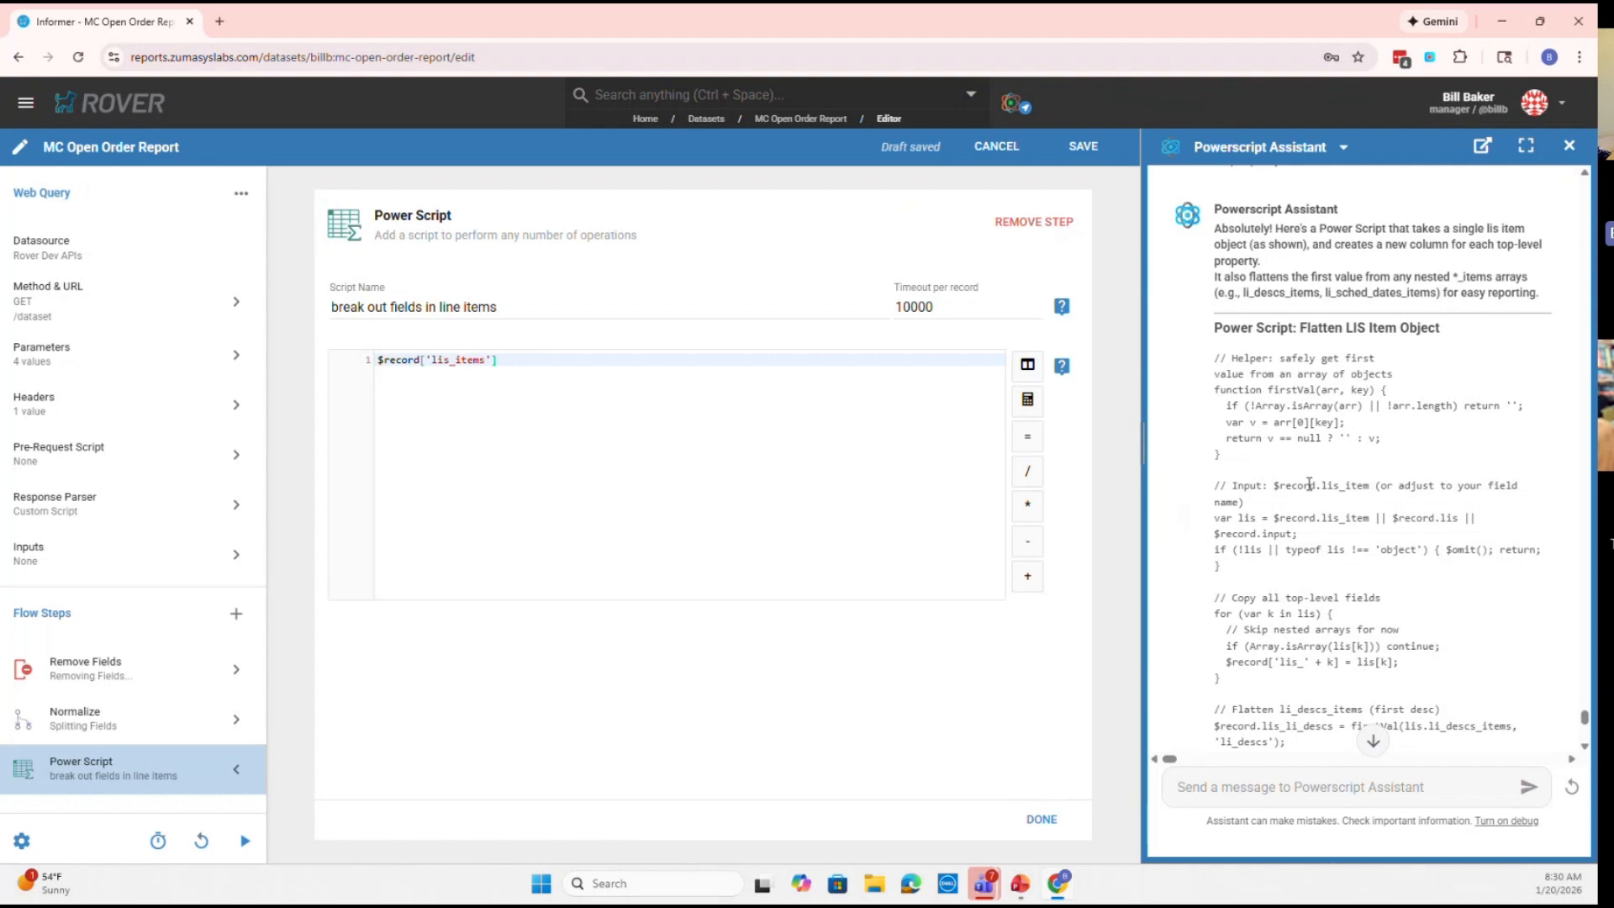
Replace the script's content with the assistant's complete "Flatten LIS Item Object" code and apply the Power Script step
{"action": "left_click_drag", "start_coordinate": [1282, 483], "coordinate": [1368, 486]}
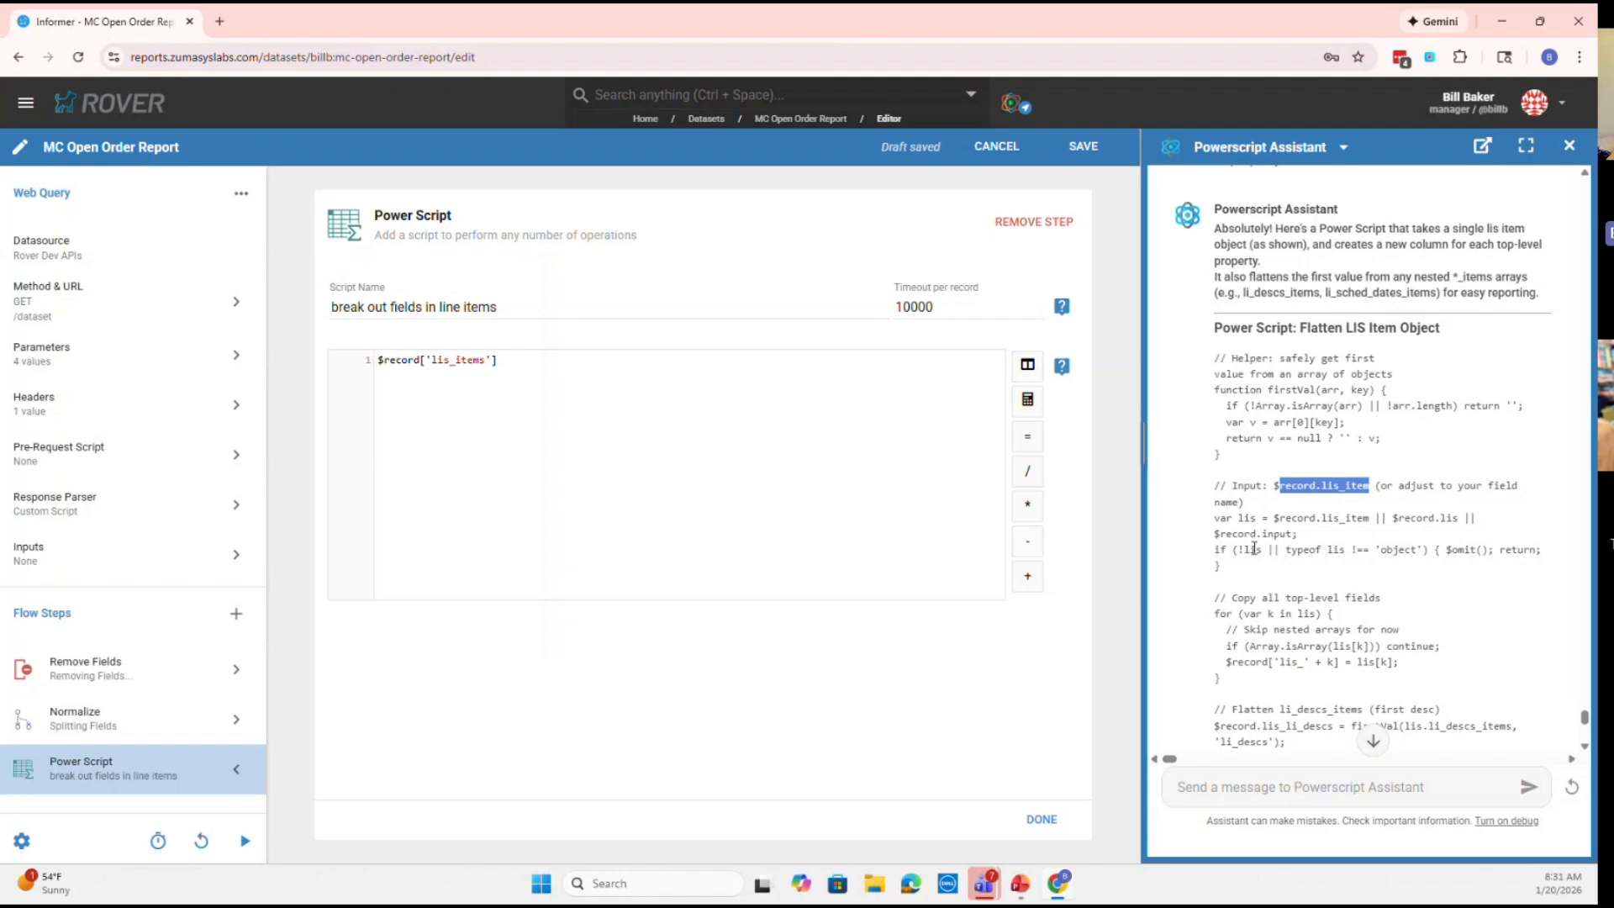
{"action": "left_click_drag", "start_coordinate": [1220, 518], "coordinate": [1317, 532]}
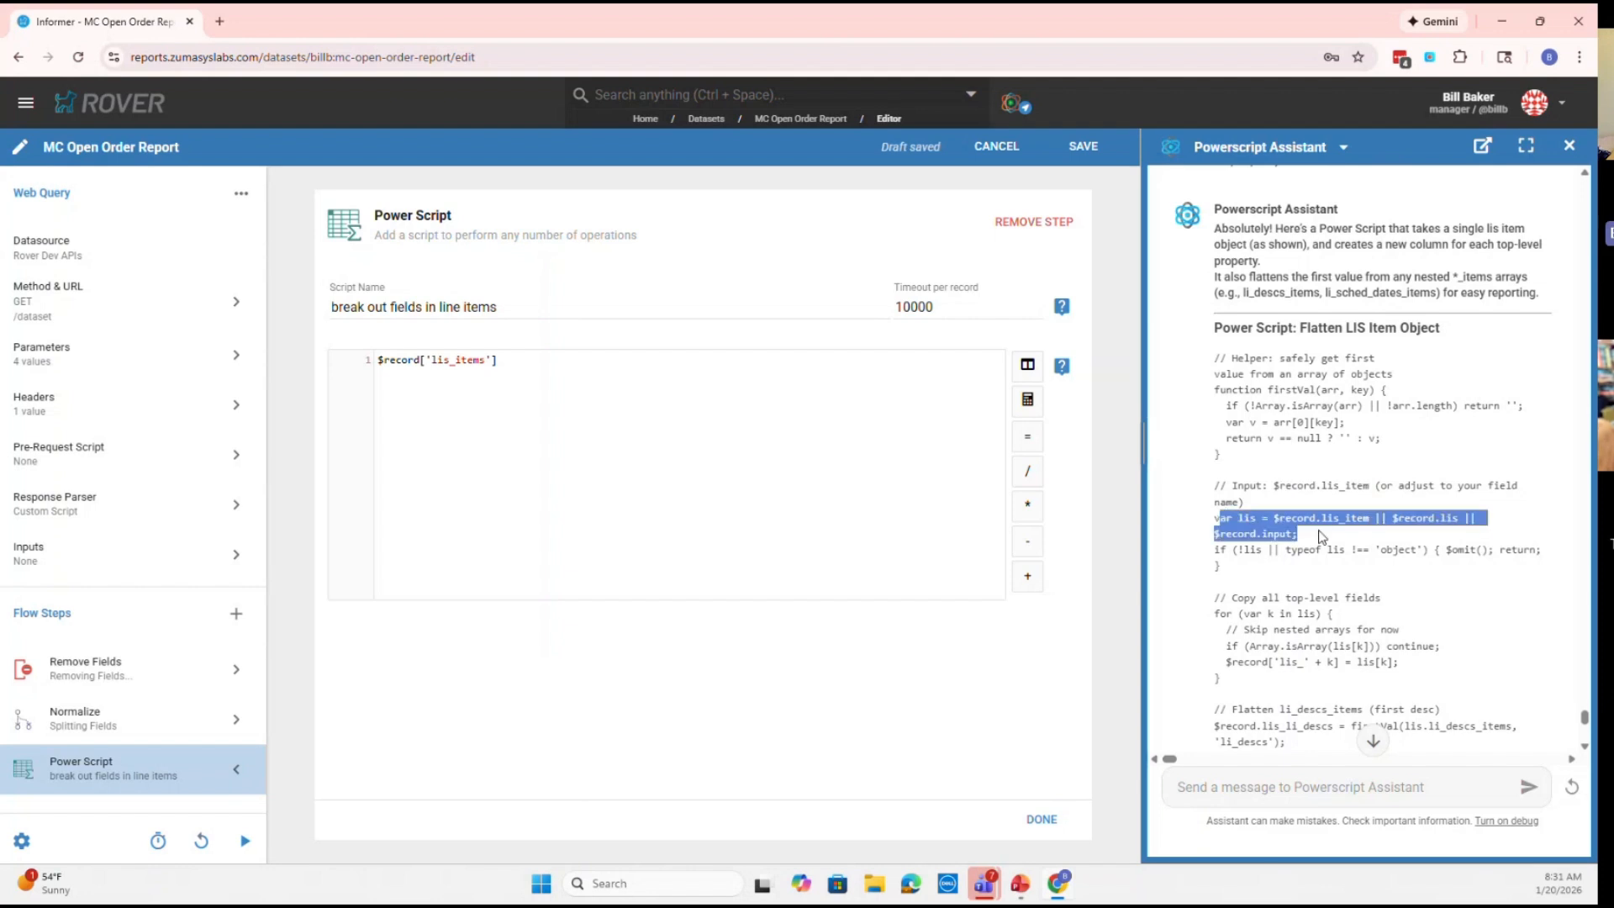
{"action": "left_click", "coordinate": [1219, 361]}
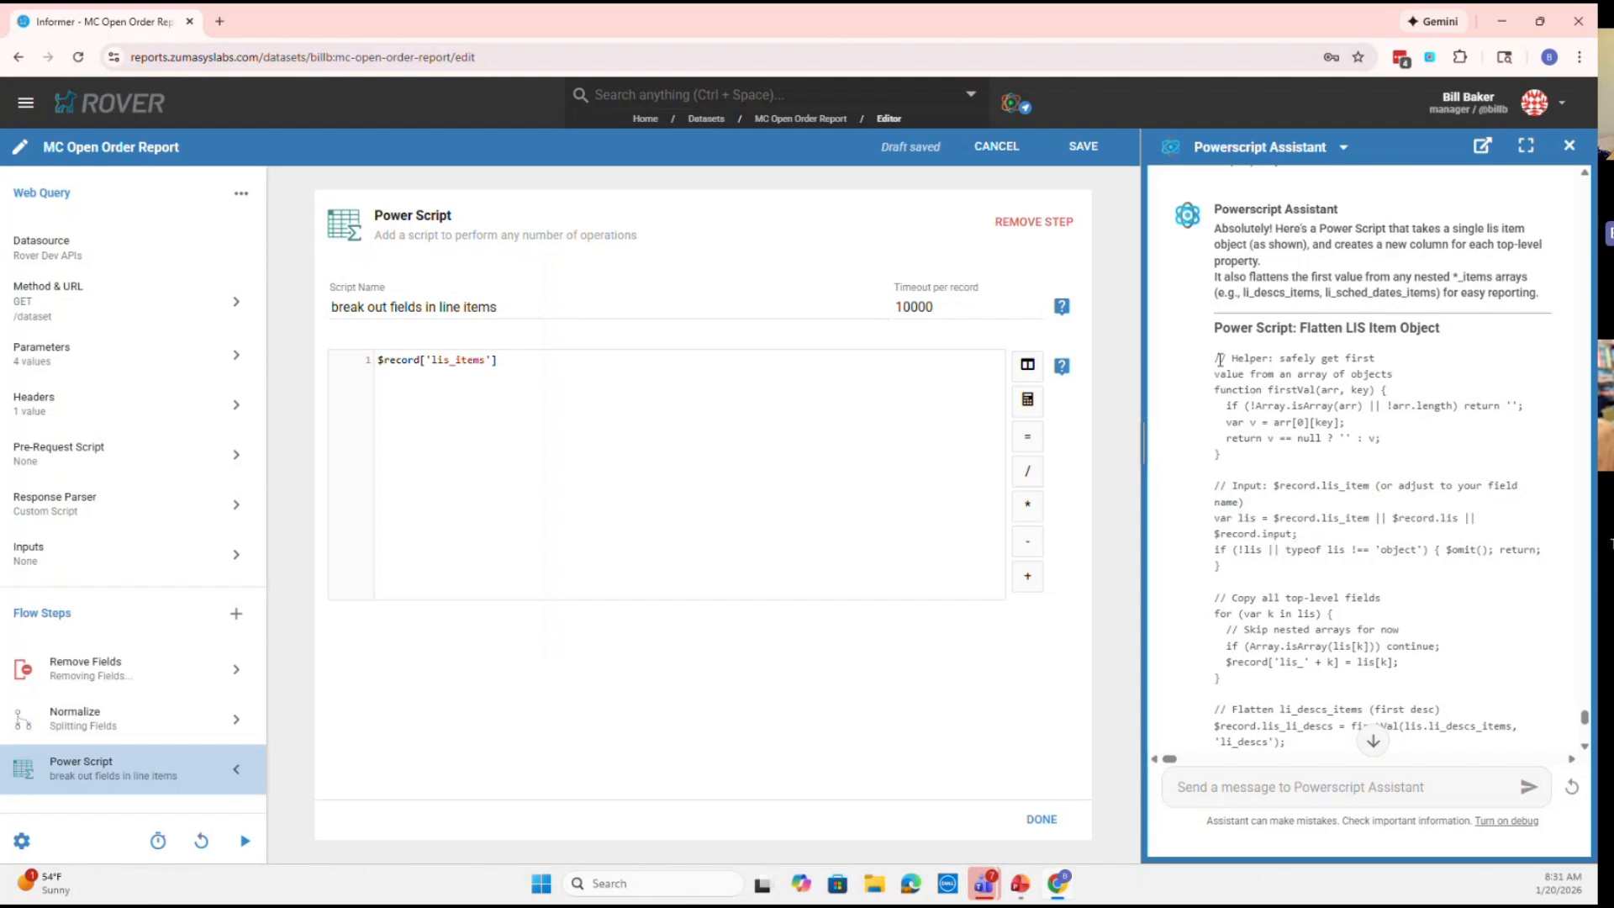
{"action": "left_click_drag", "start_coordinate": [1218, 361], "coordinate": [1501, 591]}
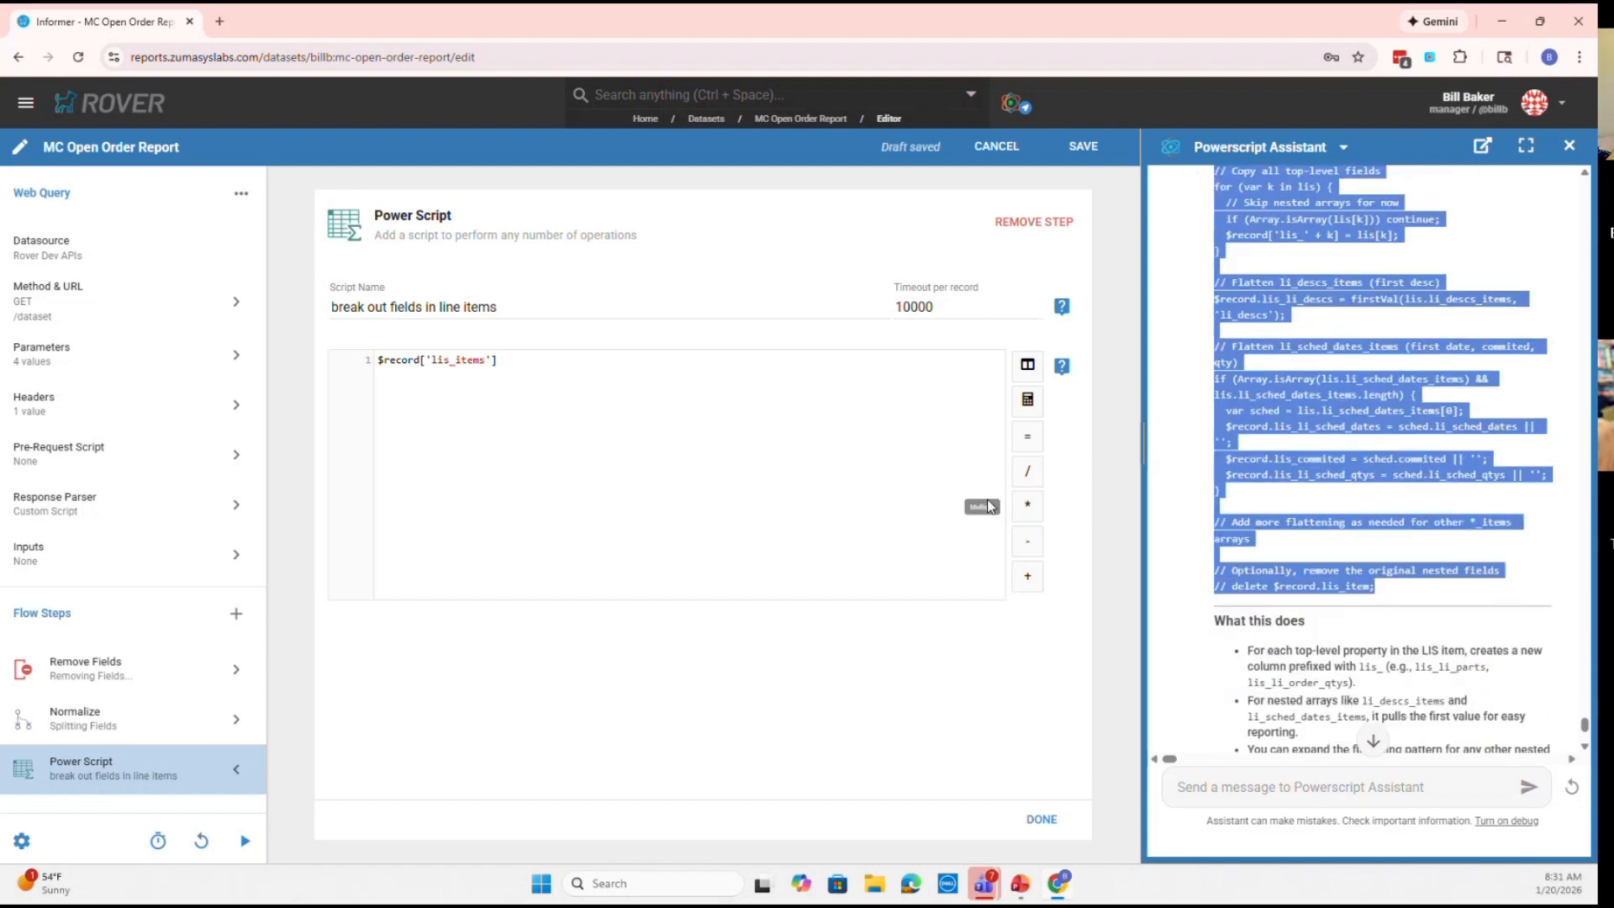
{"action": "left_click", "coordinate": [406, 379]}
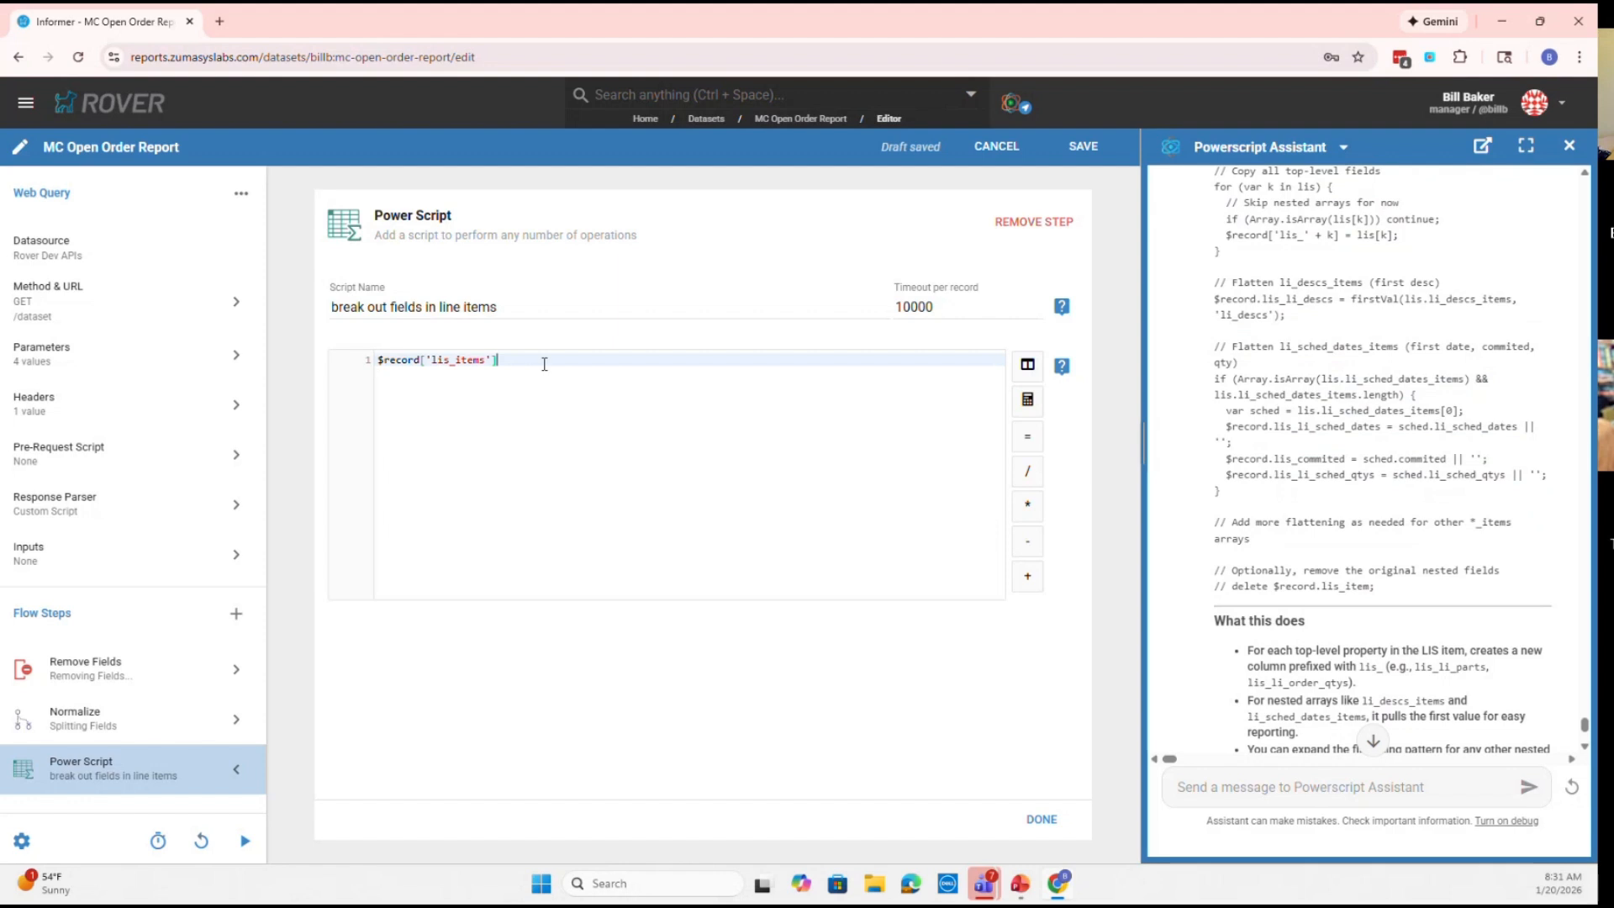
{"action": "key", "text": "ctrl+a"}
{"action": "key", "text": "ctrl+v"}
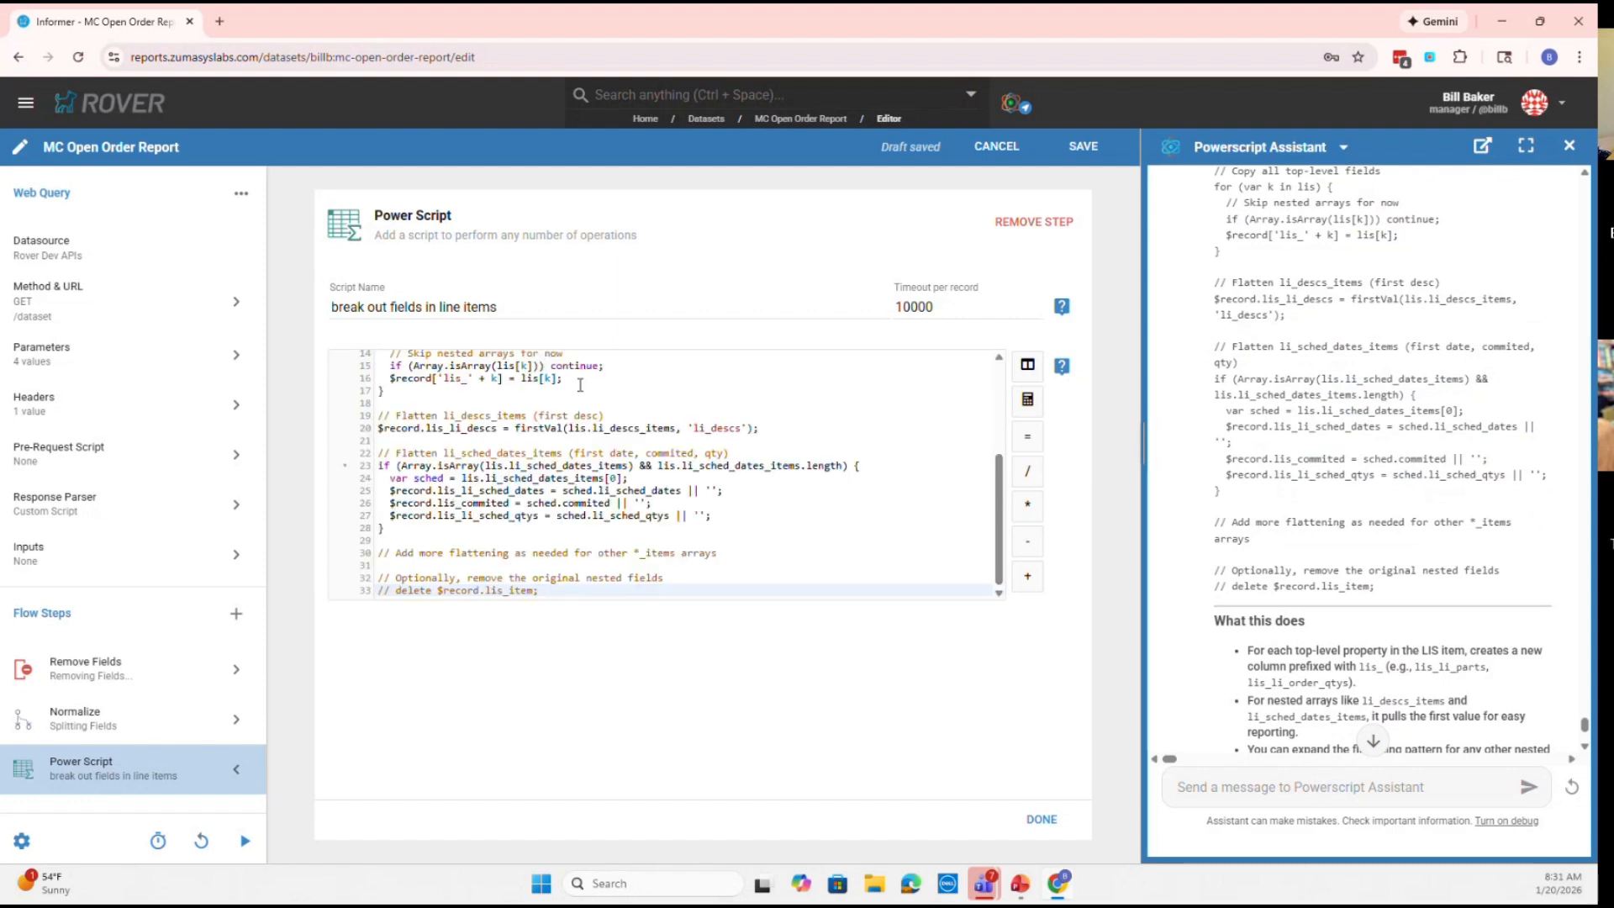
{"action": "scroll", "coordinate": [634, 453], "scroll_direction": "up", "scroll_amount": 3}
{"action": "scroll", "coordinate": [633, 453], "scroll_direction": "up", "scroll_amount": 3}
{"action": "scroll", "coordinate": [633, 453], "scroll_direction": "down", "scroll_amount": 5}
{"action": "left_click", "coordinate": [1041, 819]}
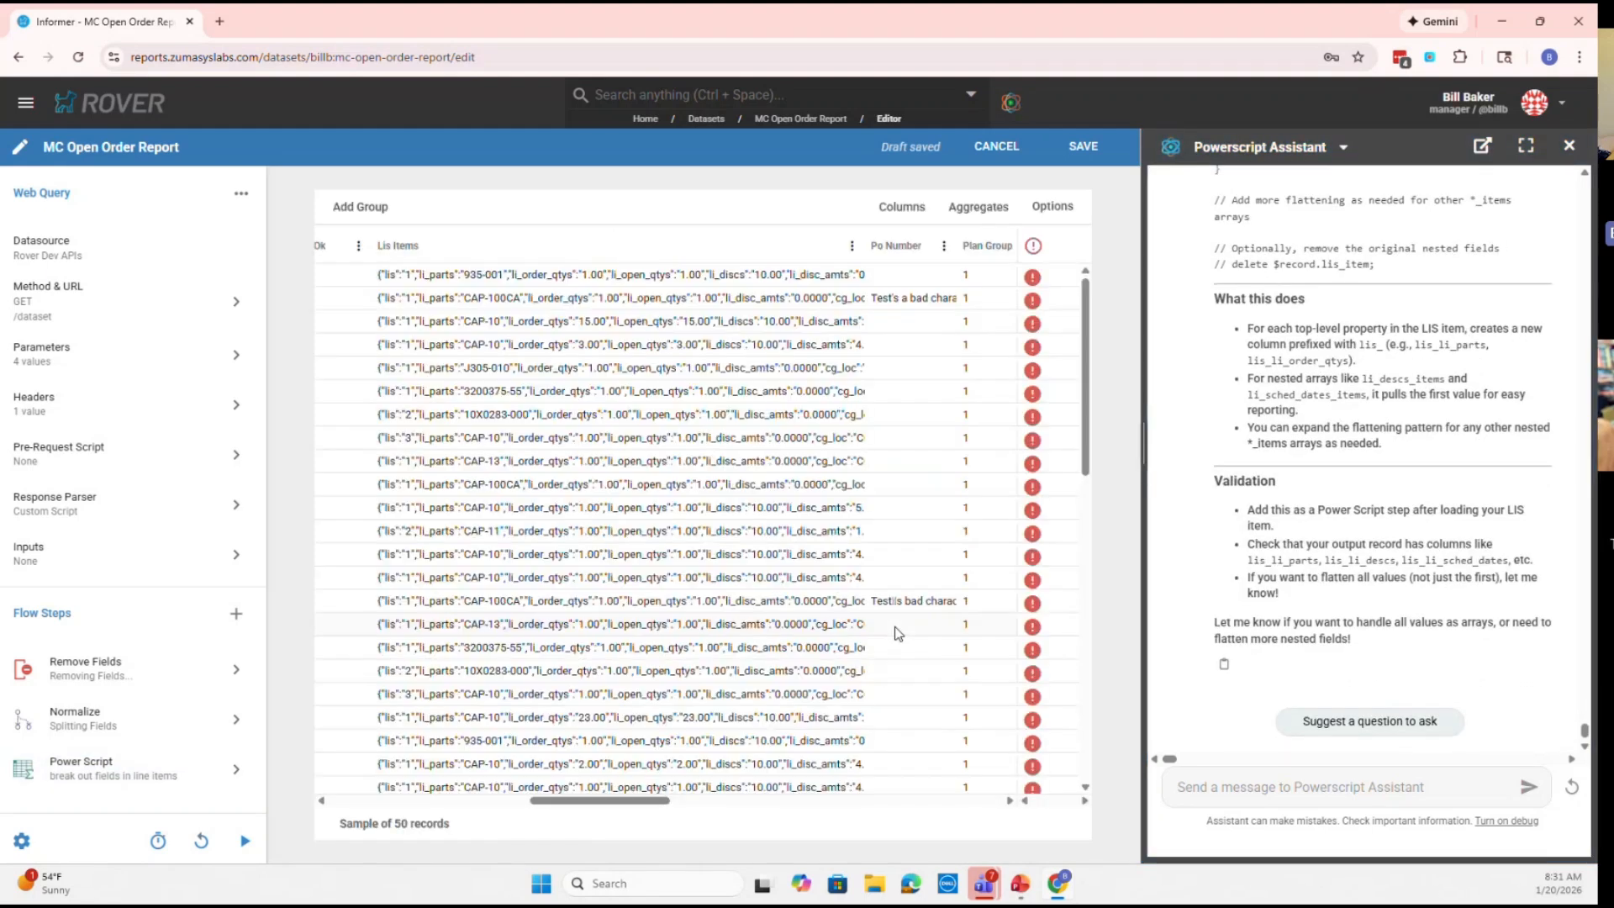
View the first record's script error and ask the Powerscript Assistant "can you not use return in this?"
{"action": "left_click", "coordinate": [1041, 282]}
{"action": "left_click_drag", "start_coordinate": [1184, 366], "coordinate": [1304, 366]}
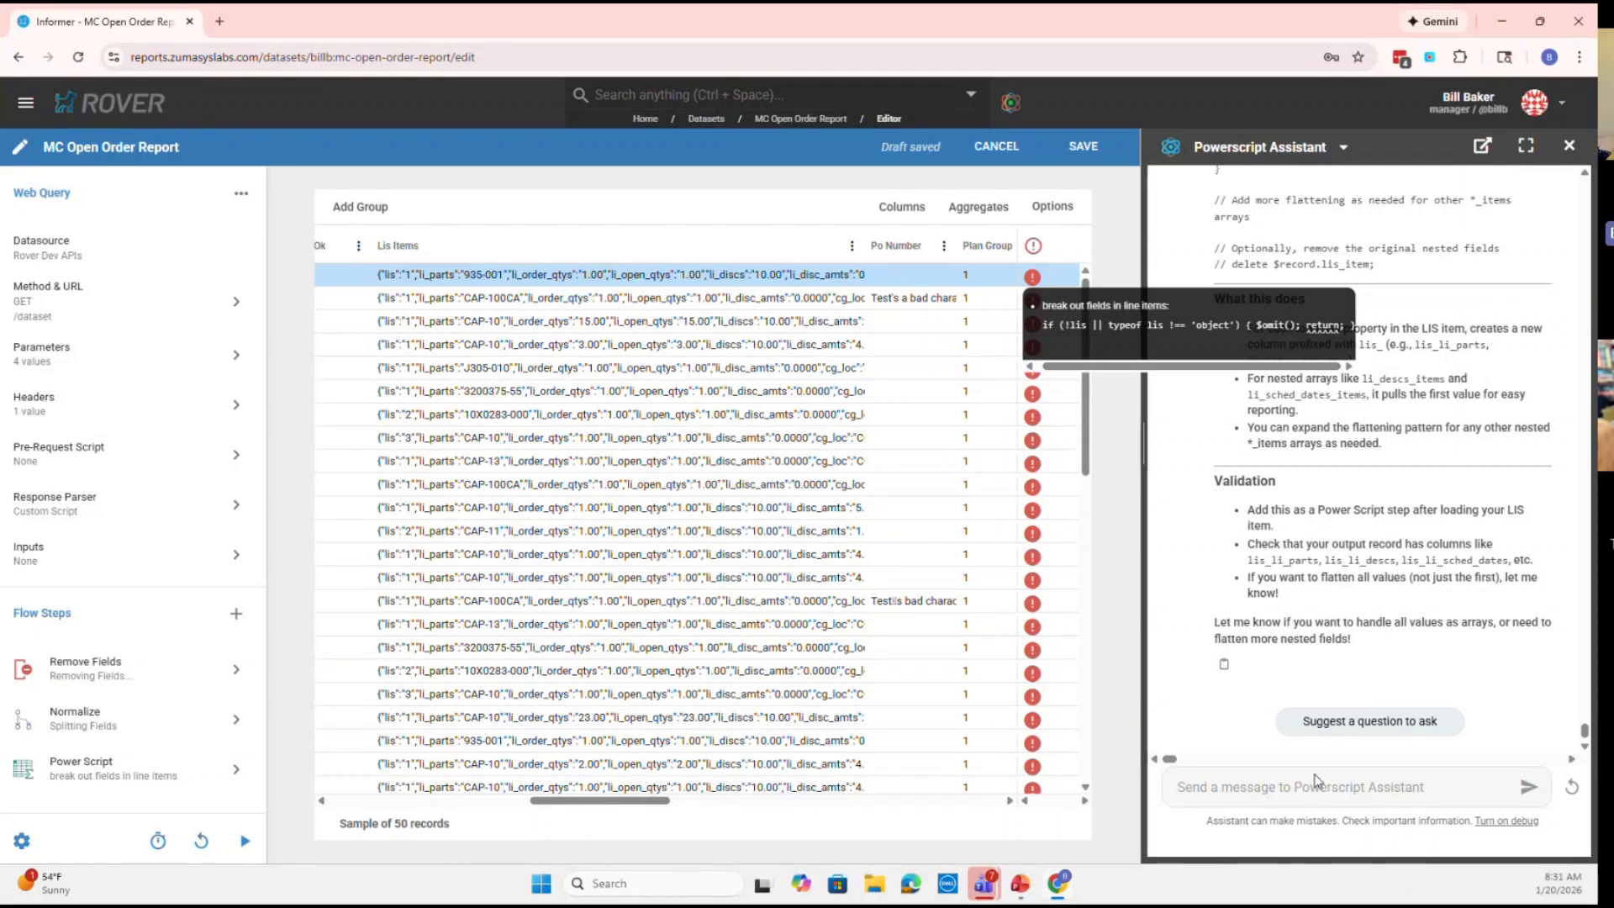
{"action": "left_click", "coordinate": [1315, 782]}
{"action": "type", "text": "can y"}
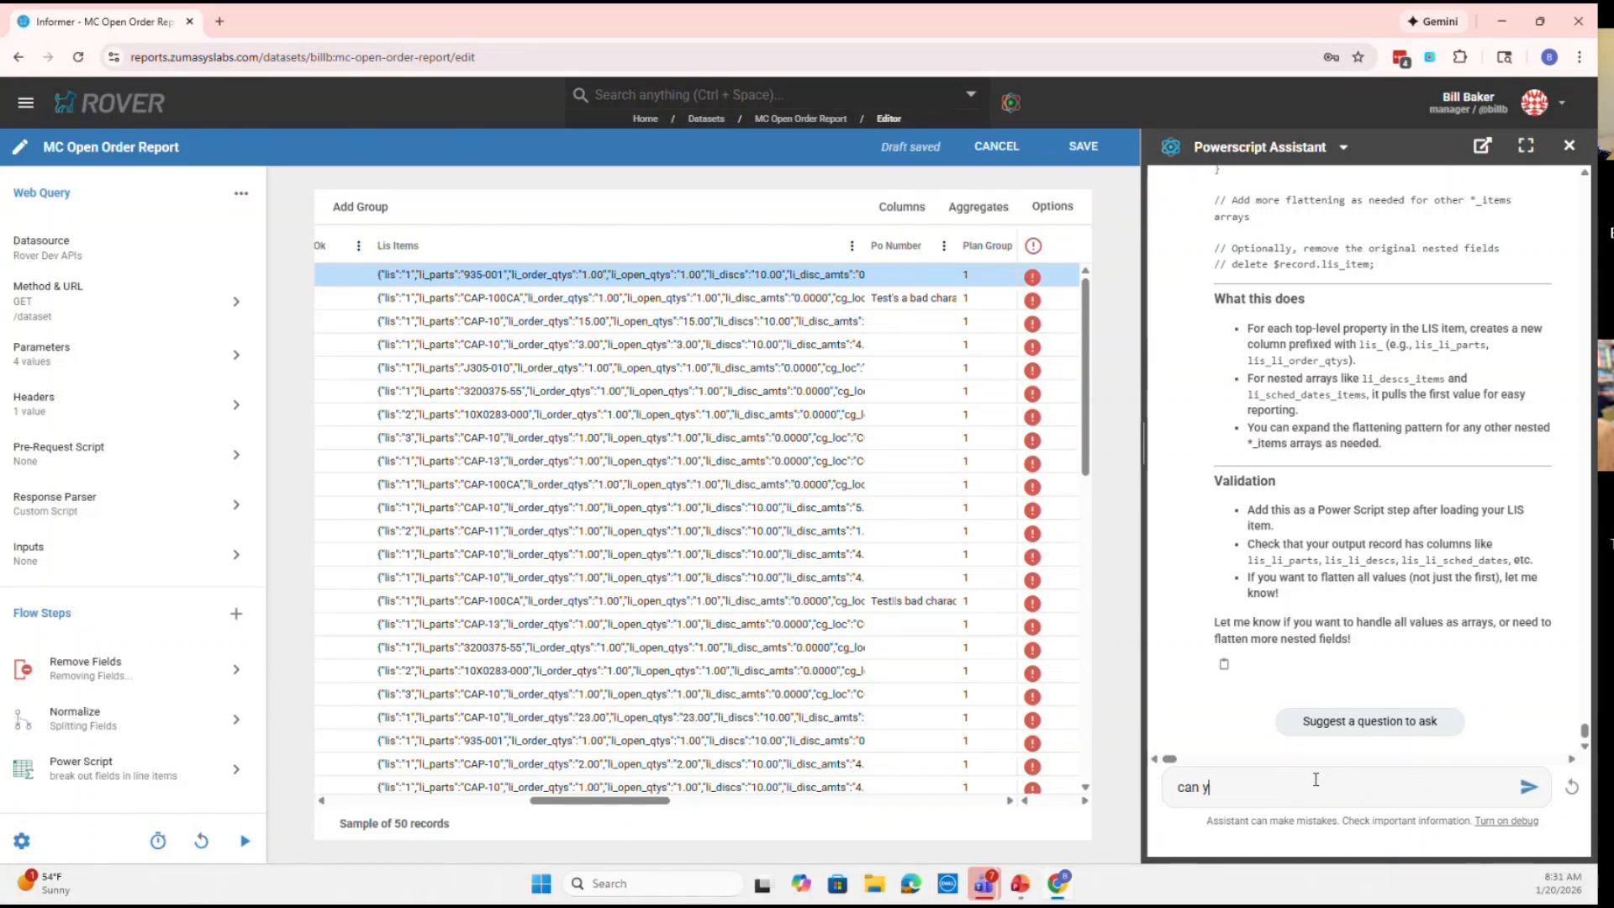
{"action": "type", "text": "ou not use return in this?"}
{"action": "key", "text": "Return"}
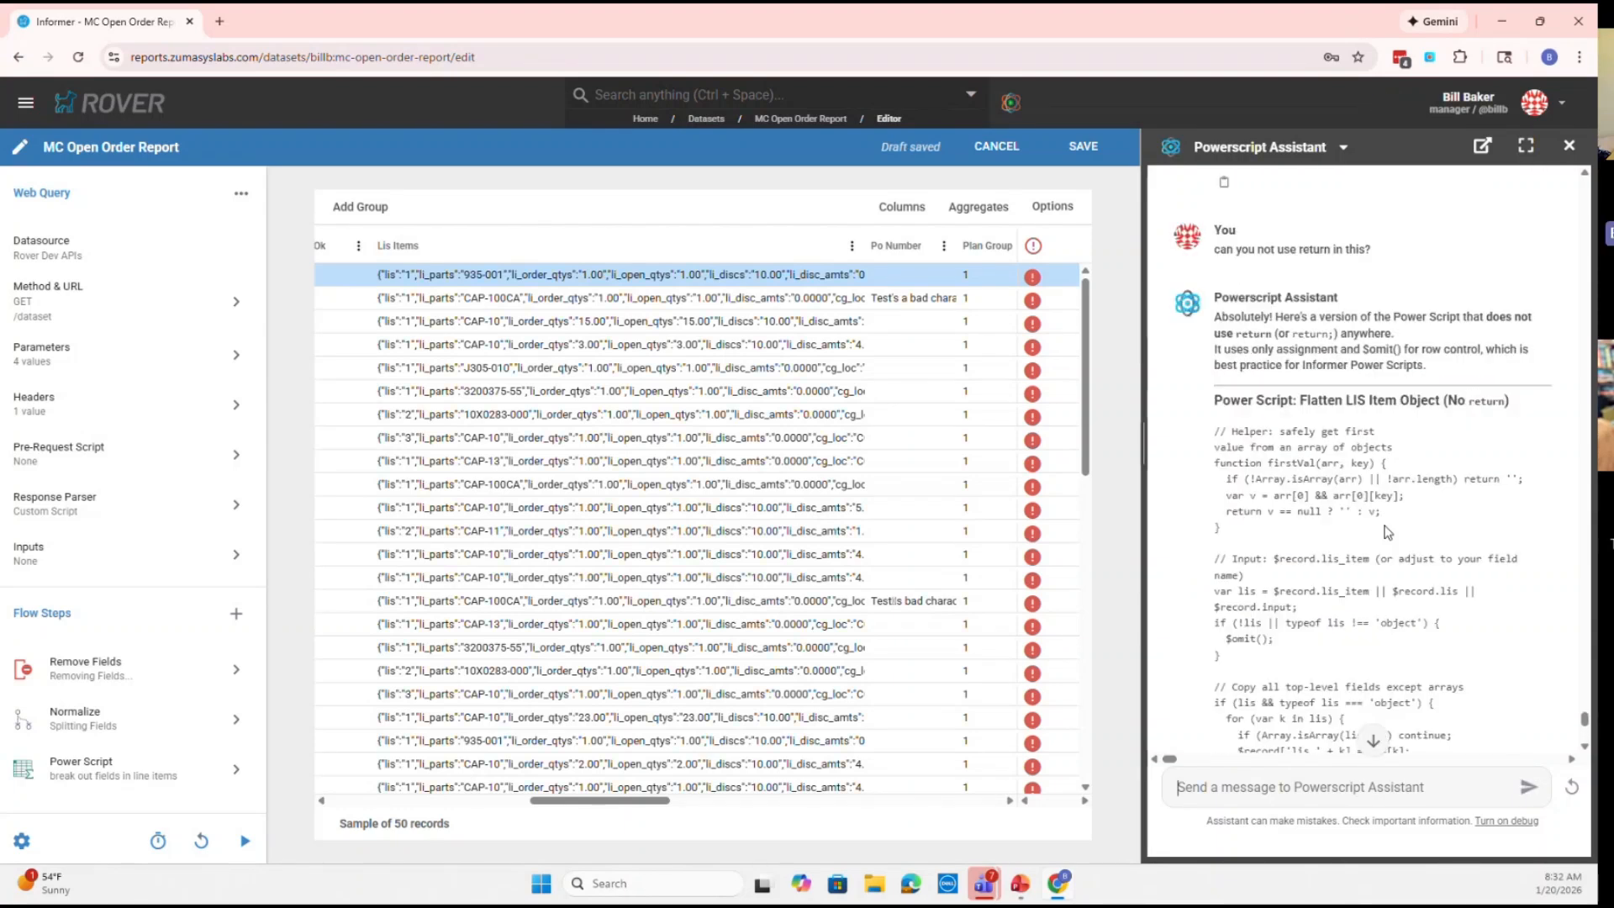
Replace the "break out fields in line items" script with the assistant's "No return" version and apply the step
{"action": "scroll", "coordinate": [1457, 416], "scroll_direction": "down", "scroll_amount": 3}
{"action": "scroll", "coordinate": [1446, 425], "scroll_direction": "up", "scroll_amount": 1}
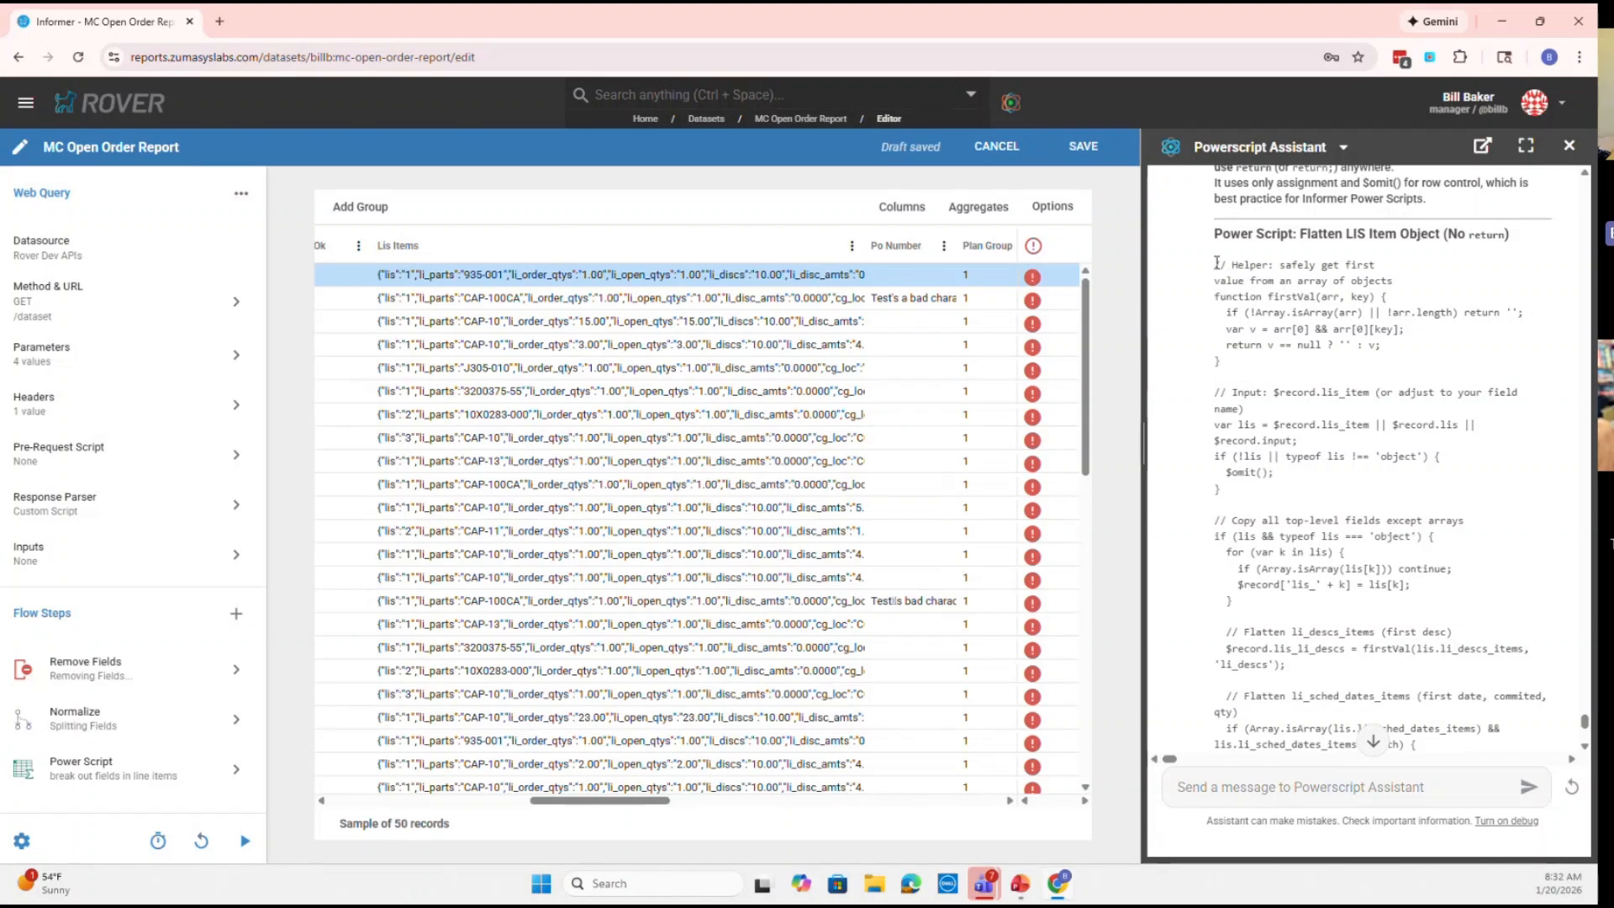
{"action": "left_click_drag", "start_coordinate": [1216, 264], "coordinate": [1478, 401]}
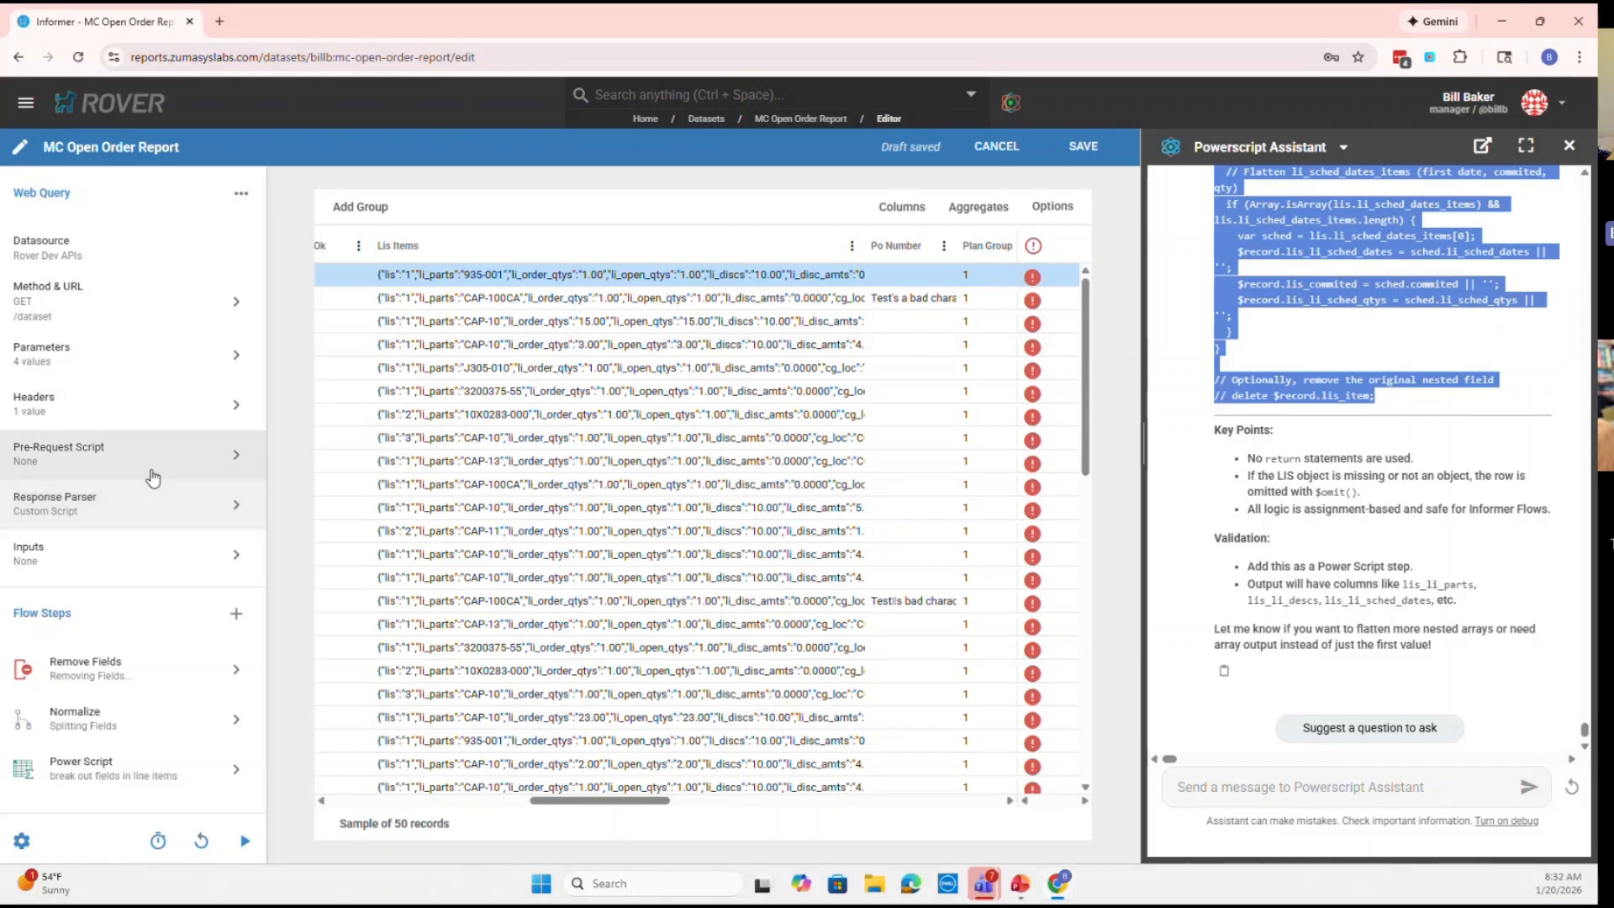
{"action": "left_click", "coordinate": [155, 768]}
{"action": "left_click", "coordinate": [516, 409]}
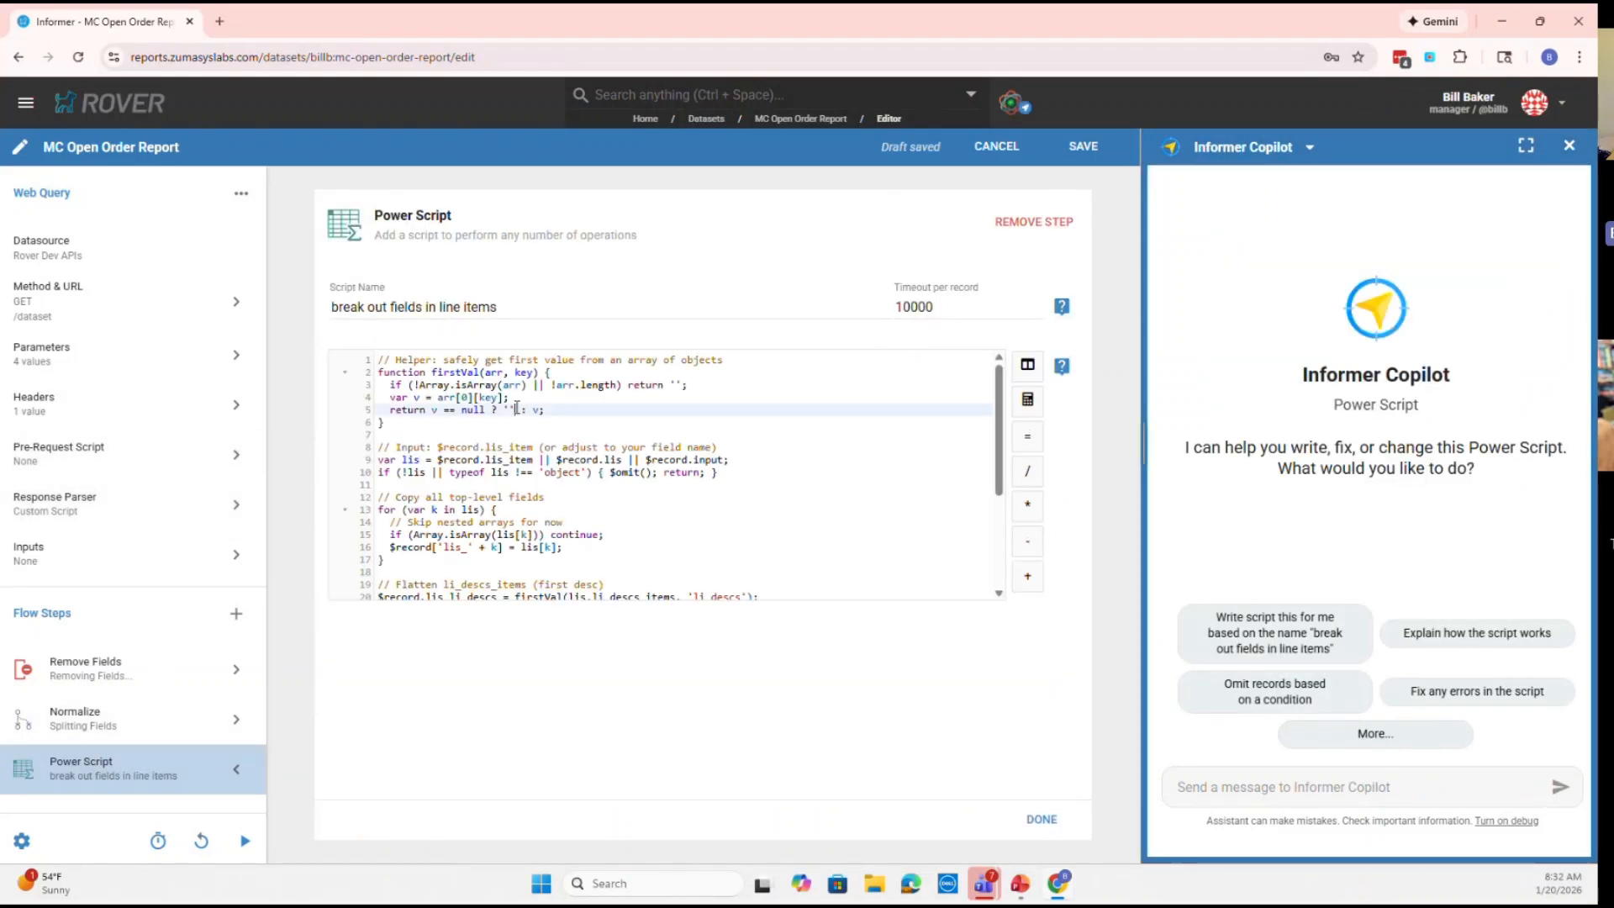
{"action": "key", "text": "ctrl+a"}
{"action": "key", "text": "ctrl+v"}
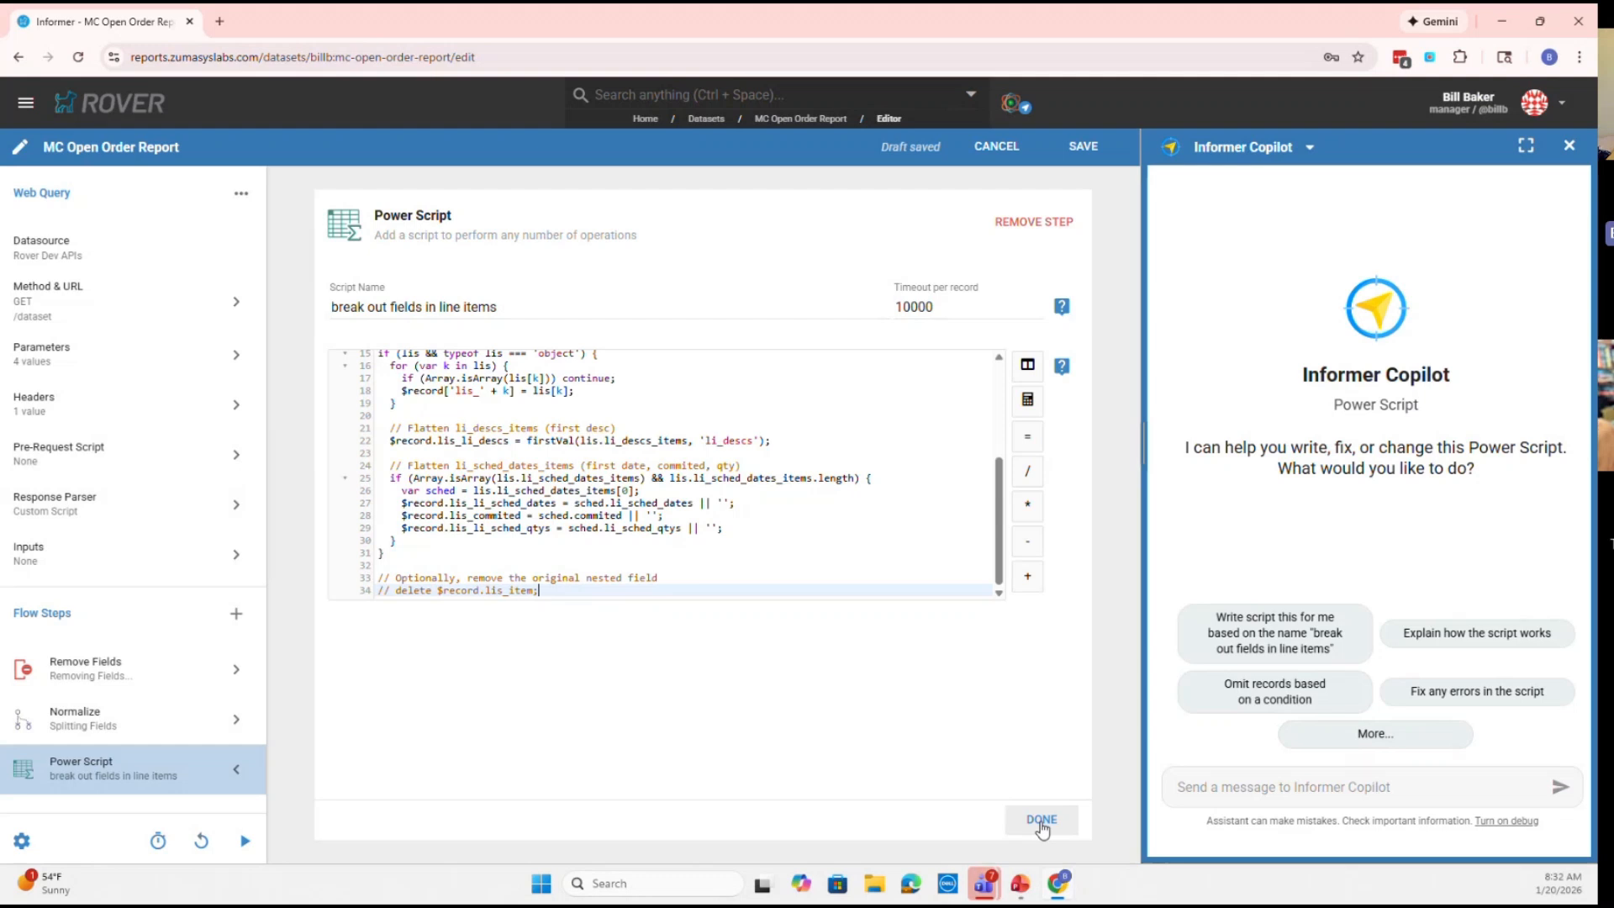
{"action": "left_click", "coordinate": [1041, 821]}
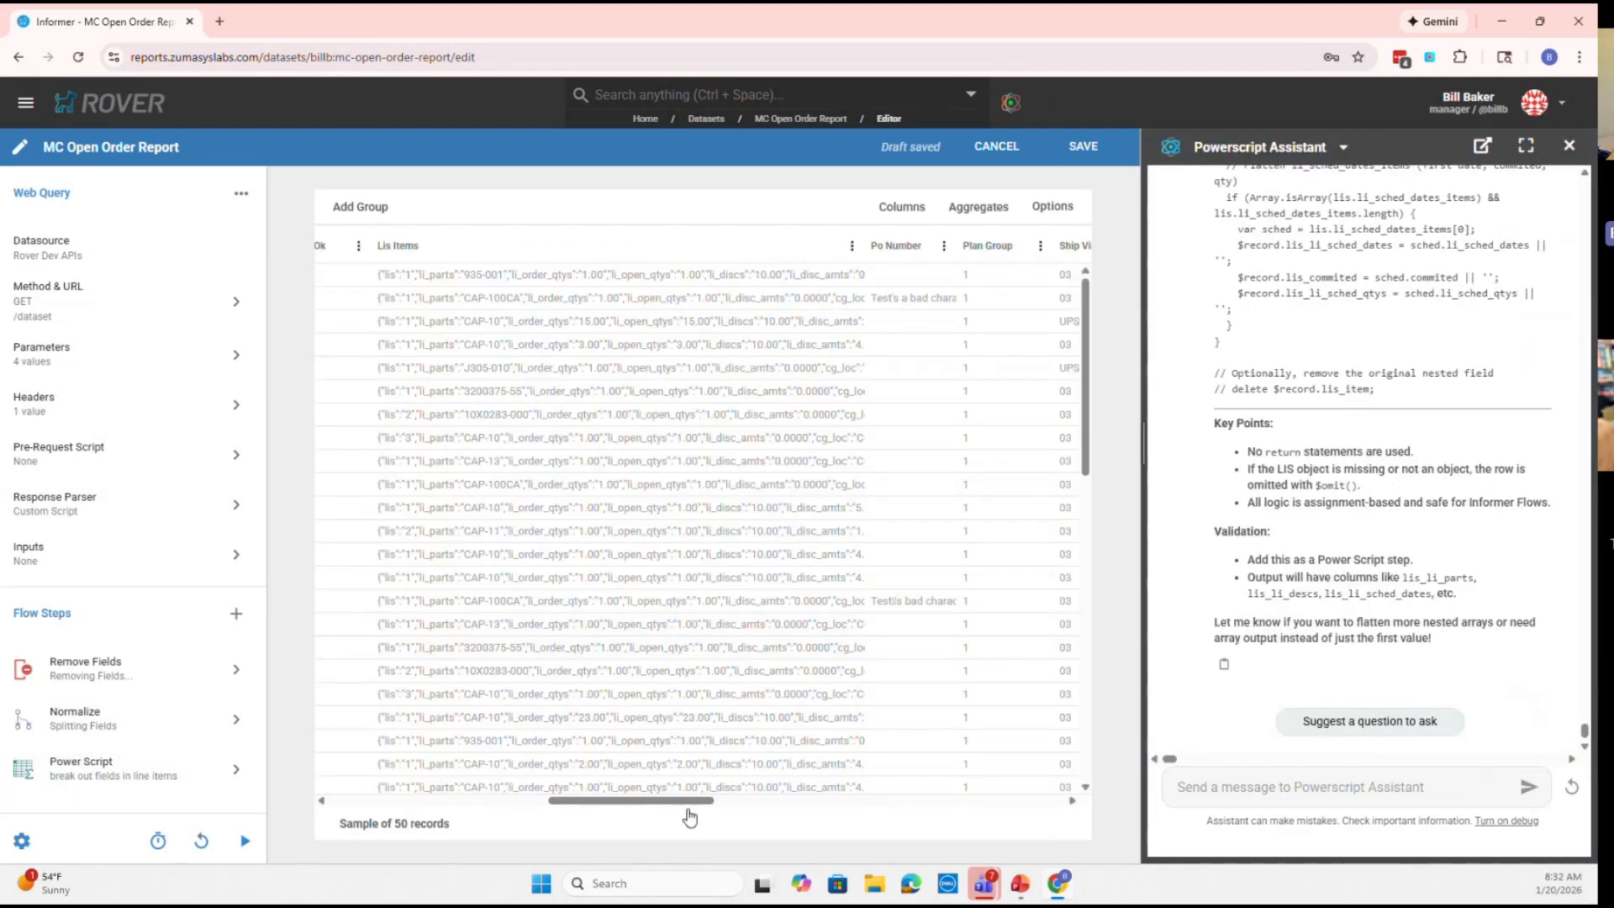
Check the sample's remaining columns and the suggested code, and ask the assistant "please eliminate the omit step"
{"action": "left_click_drag", "start_coordinate": [689, 817], "coordinate": [1107, 777]}
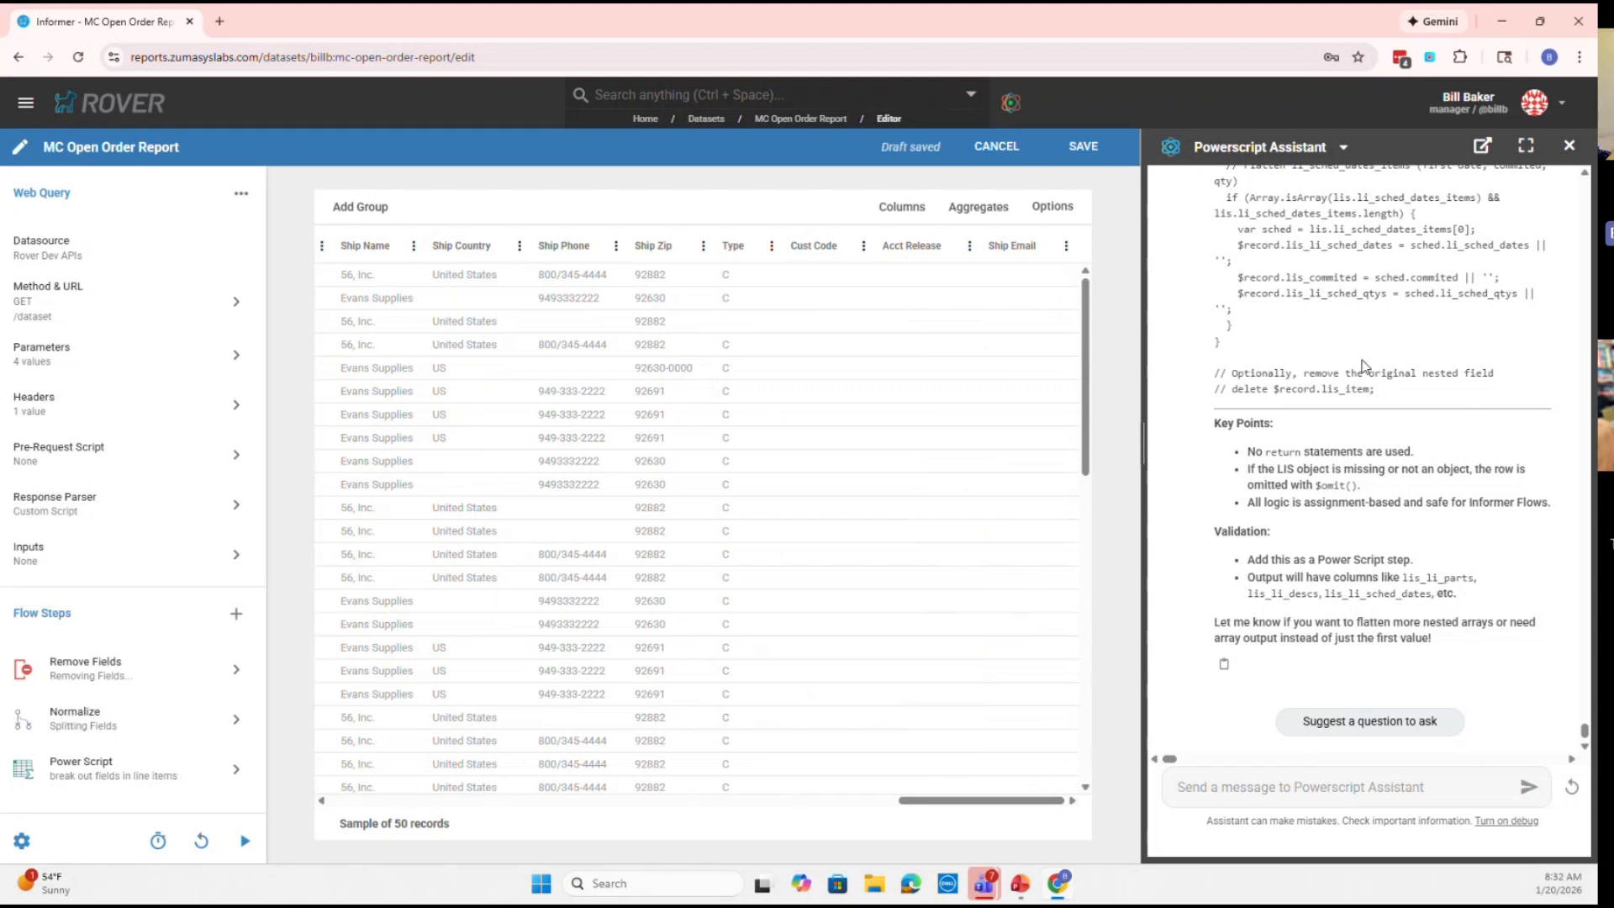
{"action": "scroll", "coordinate": [1363, 367], "scroll_direction": "up", "scroll_amount": 4}
{"action": "scroll", "coordinate": [1363, 367], "scroll_direction": "up", "scroll_amount": 2}
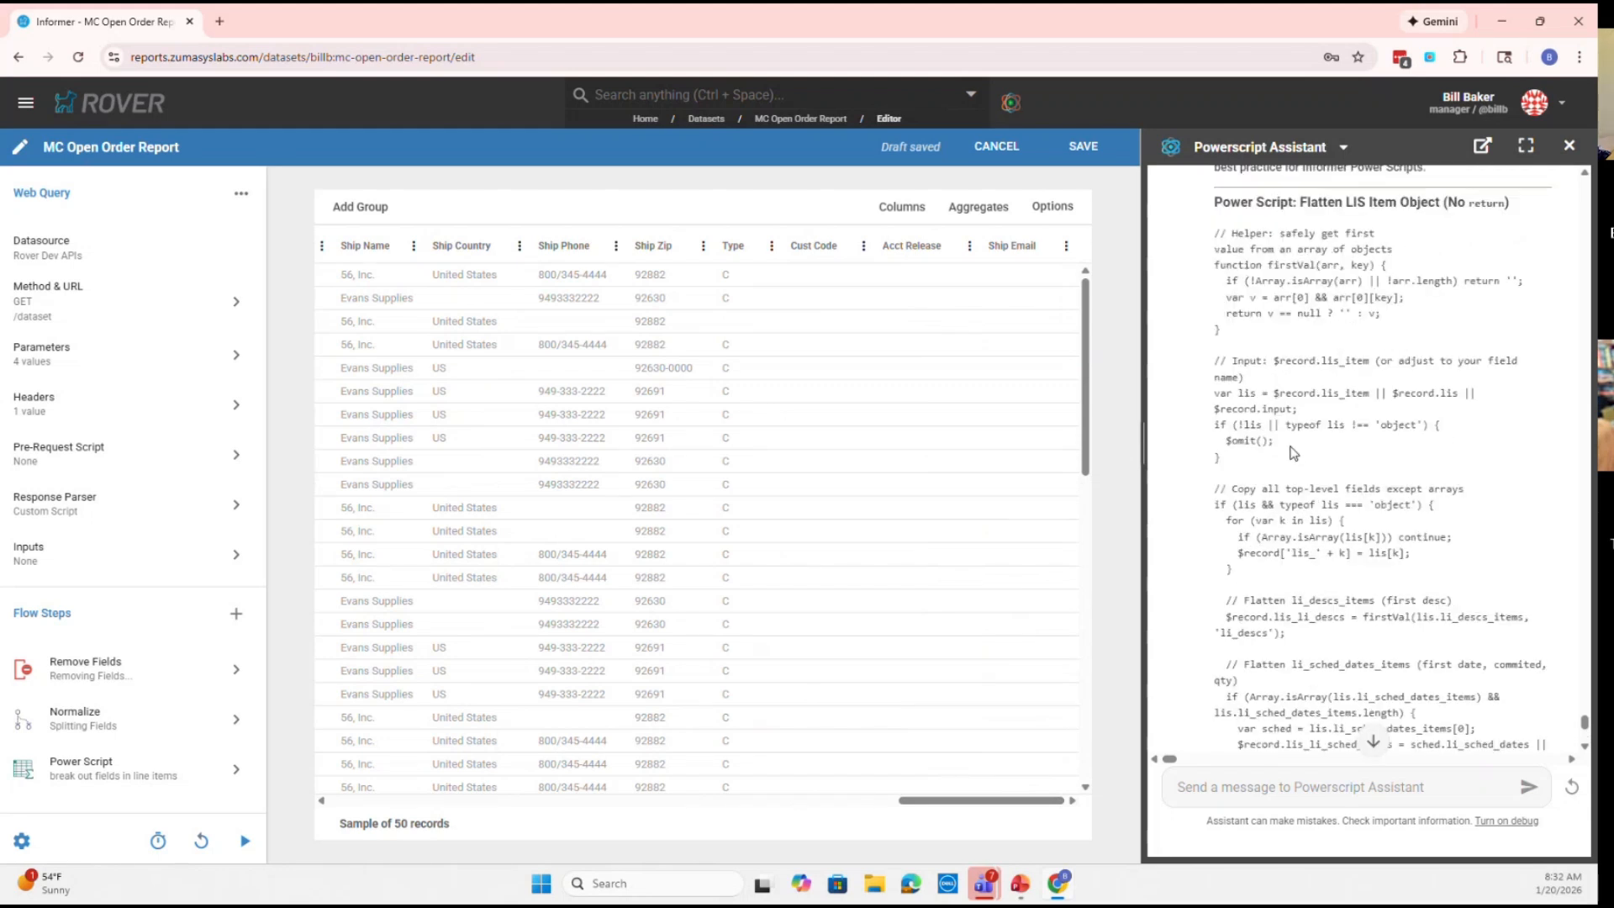
{"action": "left_click", "coordinate": [1291, 785]}
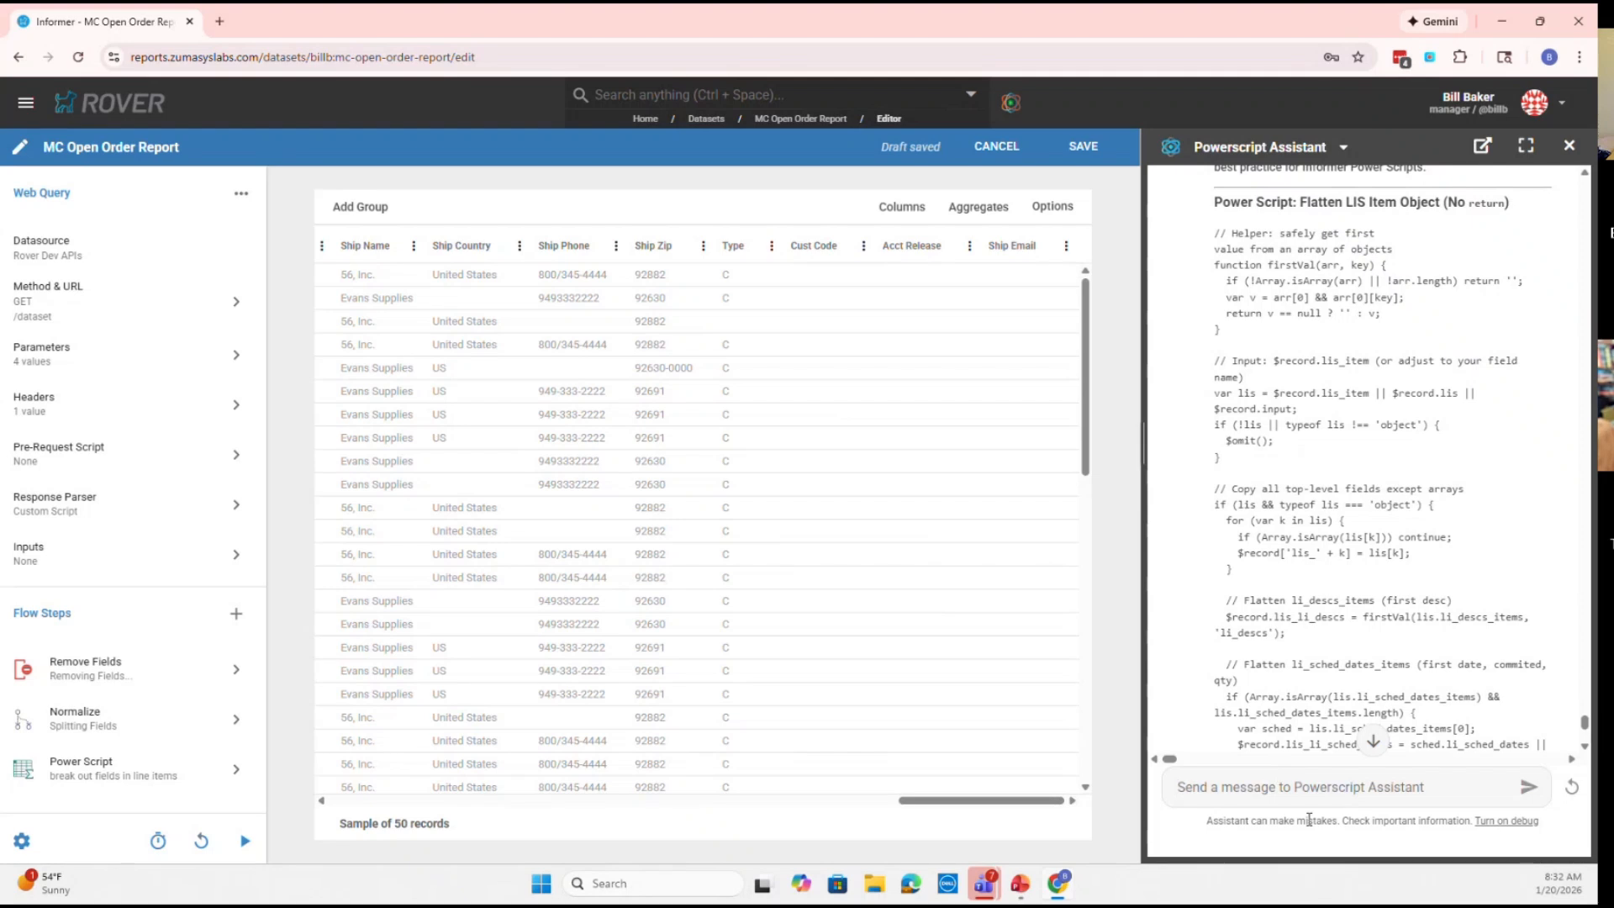
{"action": "type", "text": "please eliminate"}
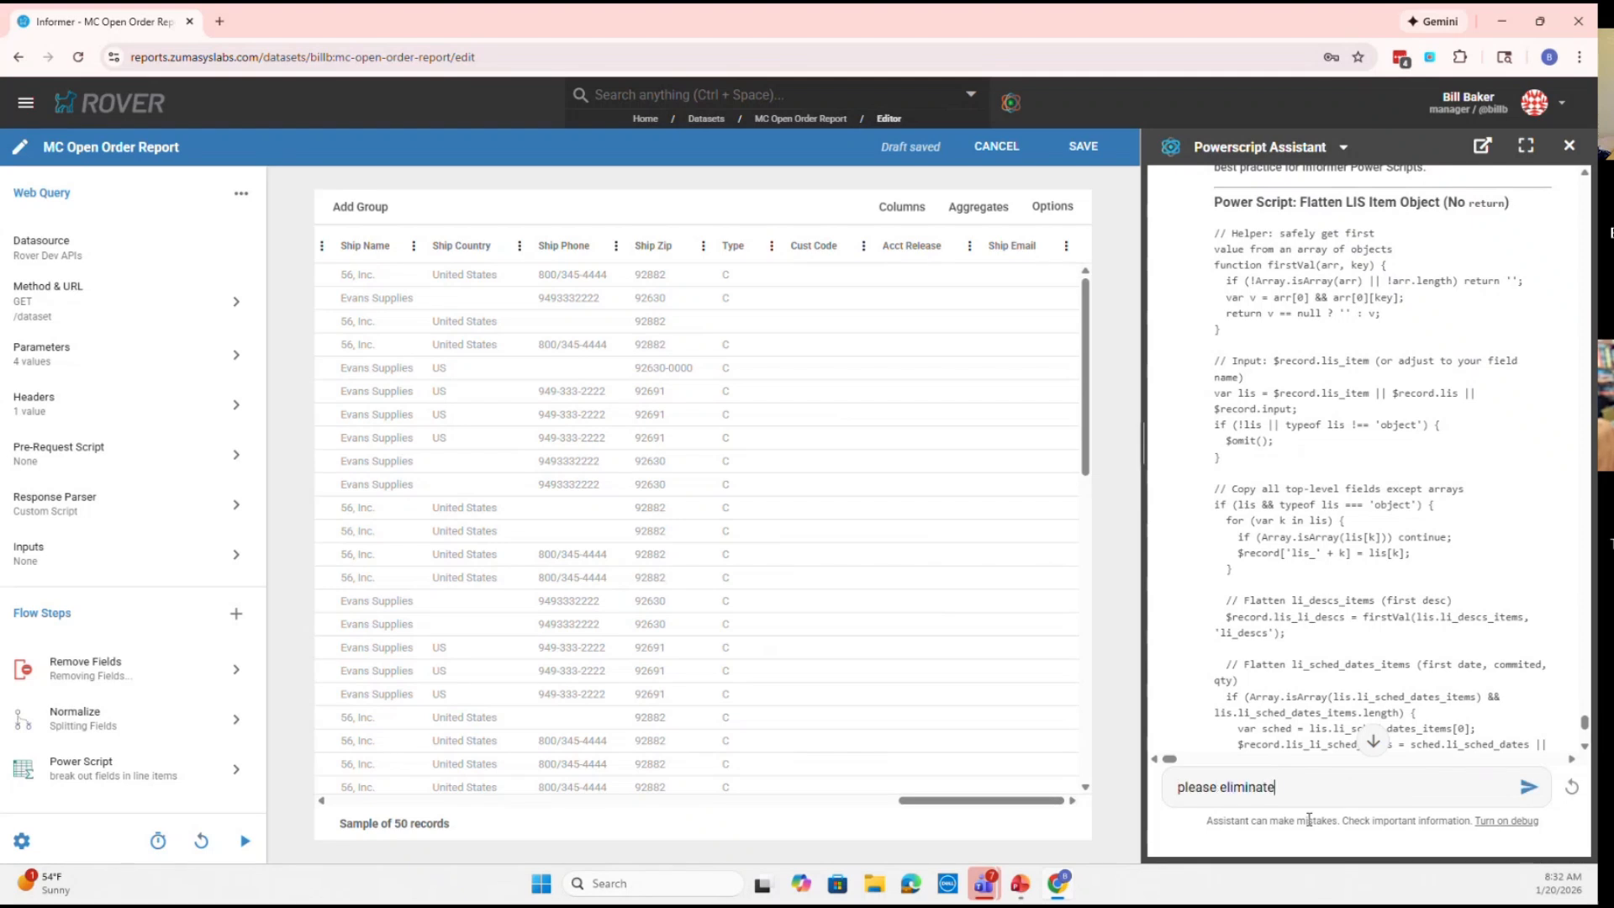
{"action": "type", "text": " the omit set"}
{"action": "key", "text": "BackSpace"}
{"action": "key", "text": "BackSpace"}
{"action": "type", "text": "te"}
{"action": "key", "text": "Return"}
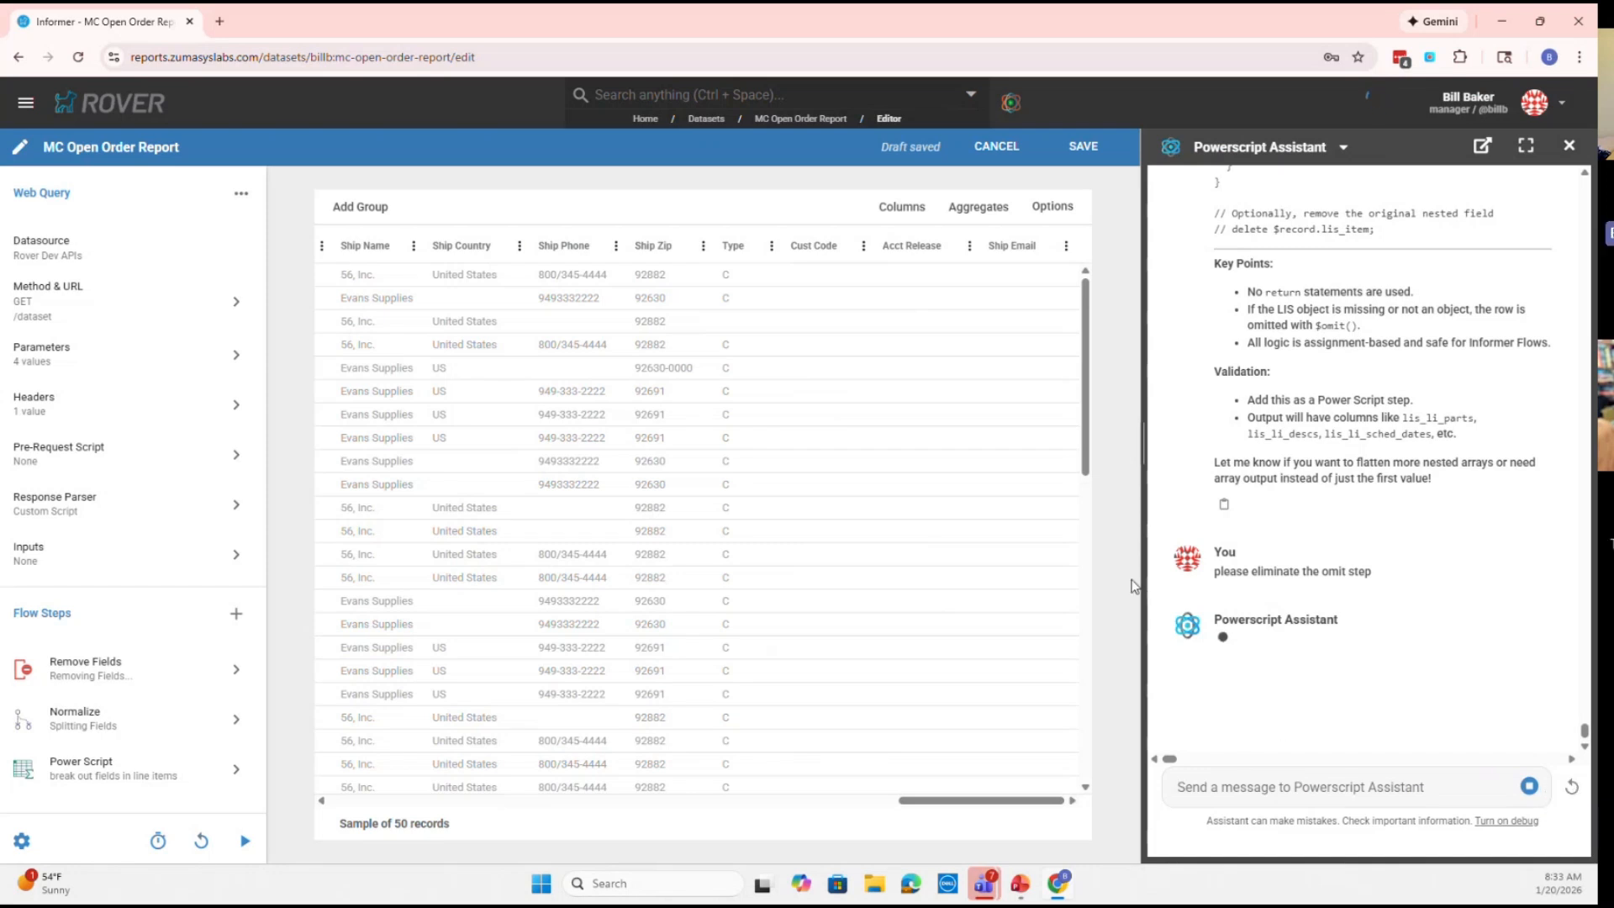
Reset the assistant conversation and remove the "break out fields in line items" Power Script from the flow steps
{"action": "left_click", "coordinate": [1578, 789]}
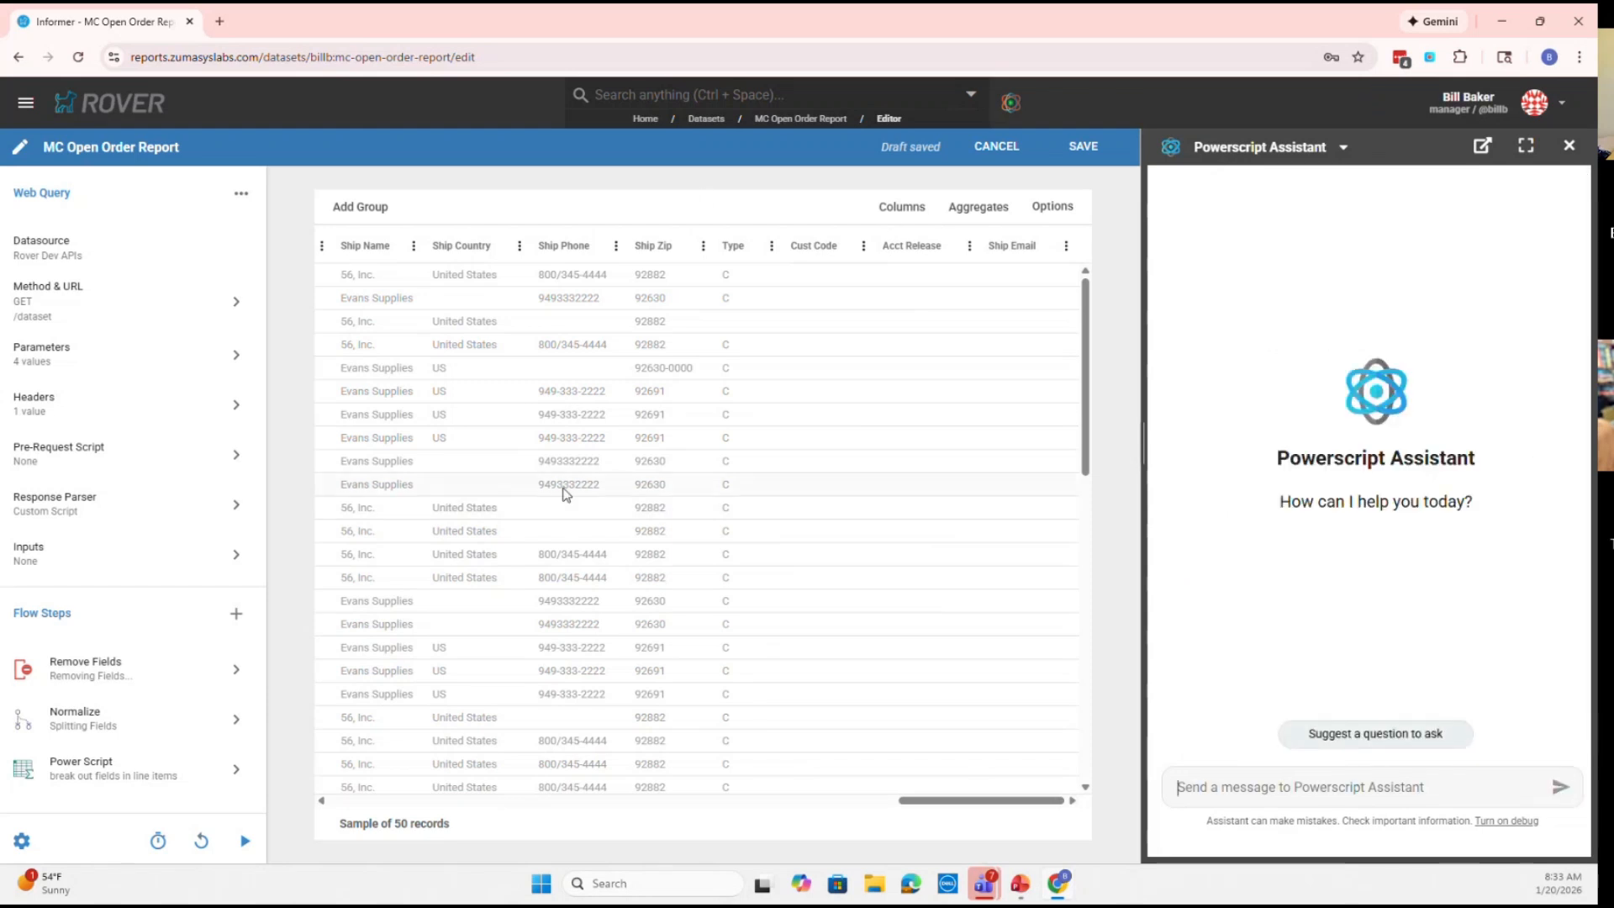
{"action": "left_click", "coordinate": [147, 767]}
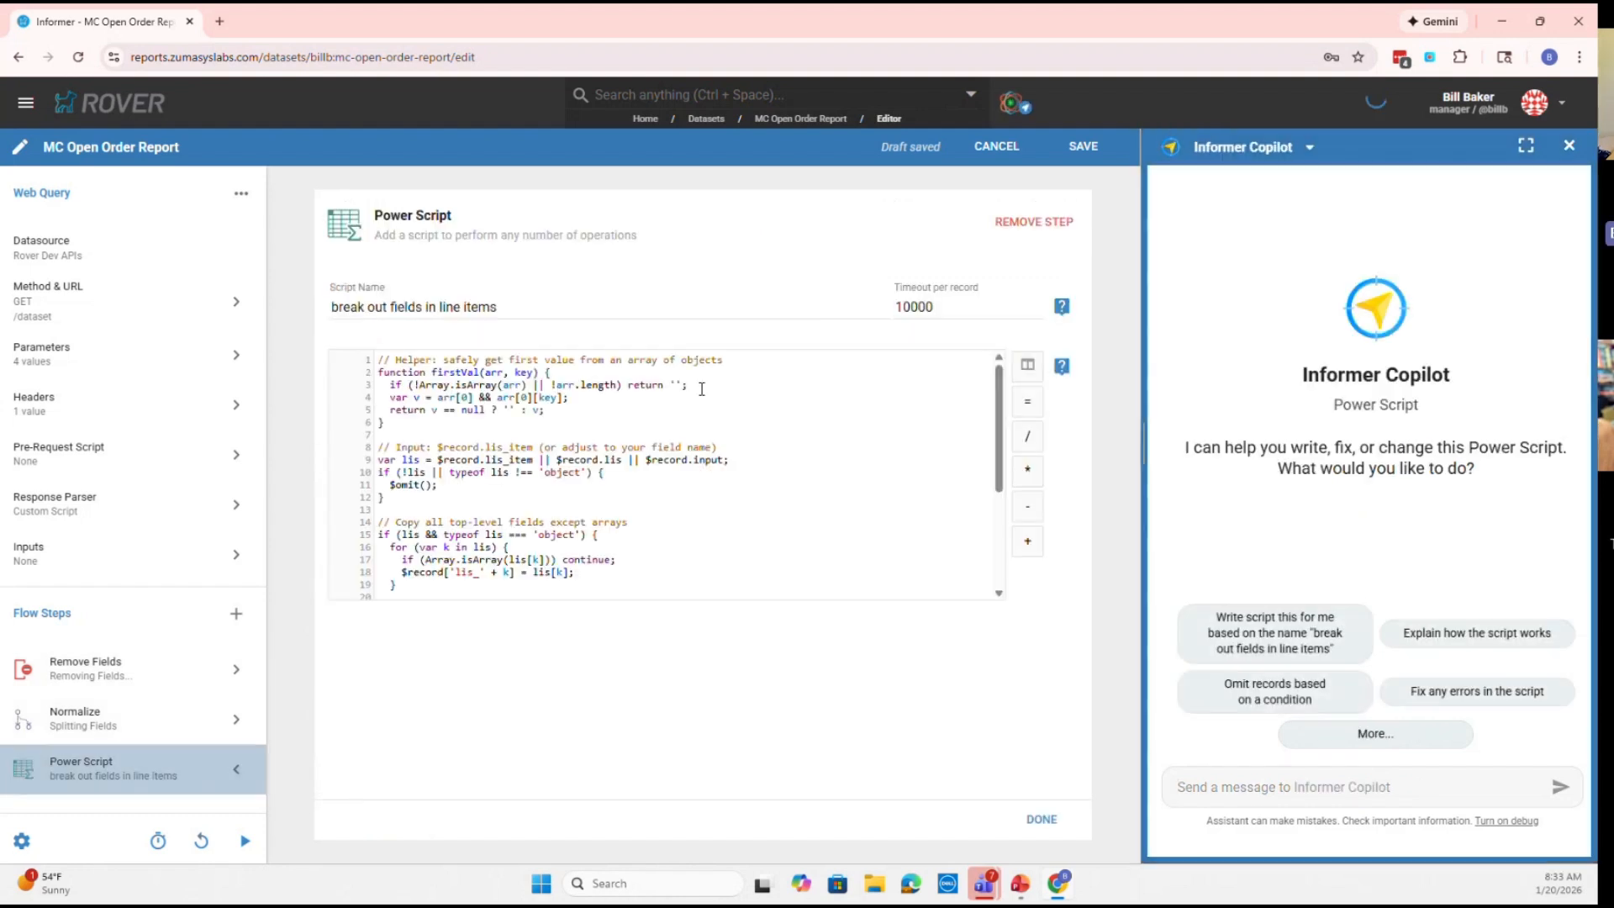
{"action": "left_click", "coordinate": [741, 404]}
{"action": "key", "text": "ctrl+a"}
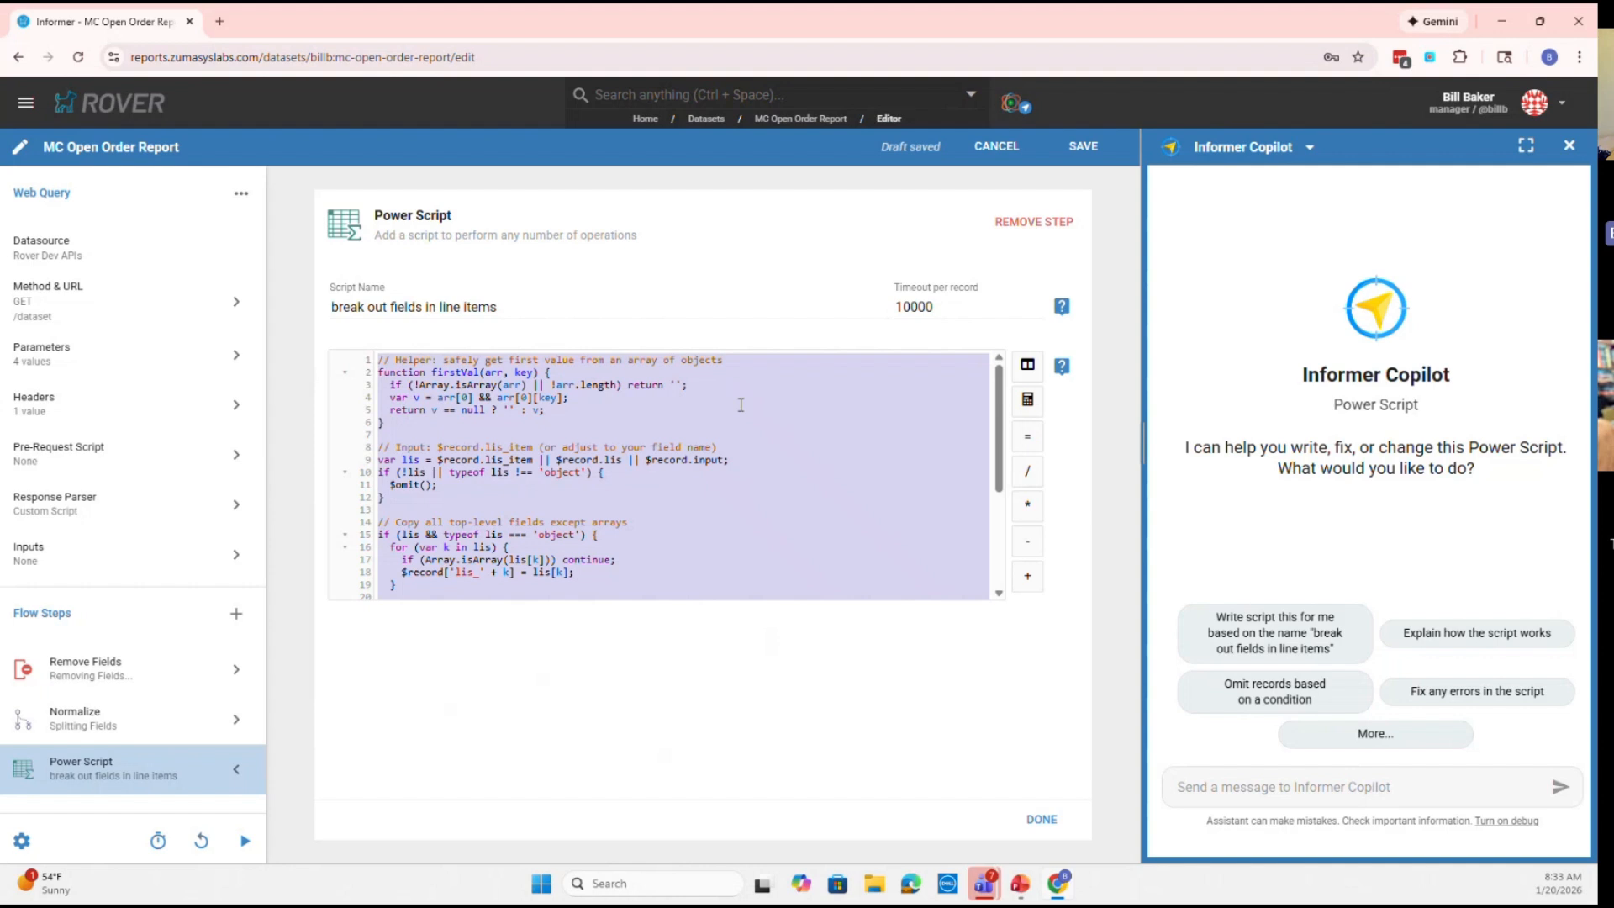
{"action": "key", "text": "BackSpace"}
{"action": "left_click", "coordinate": [1033, 222]}
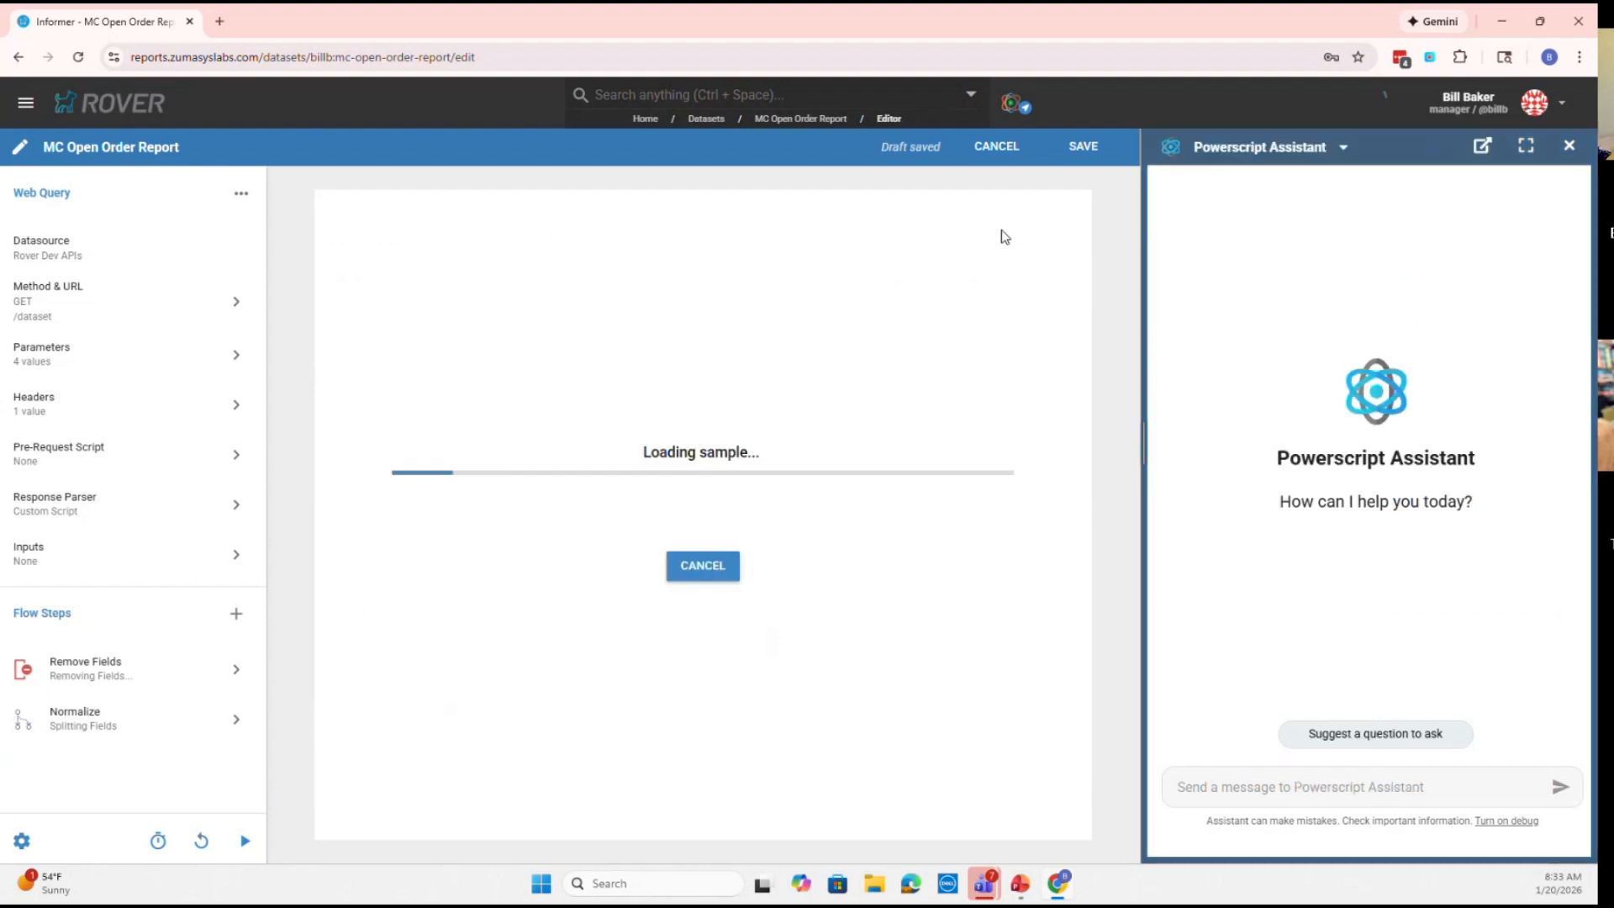
Copy the full Lis Items JSON object of the first sample record
{"action": "left_click_drag", "start_coordinate": [930, 814], "coordinate": [546, 811]}
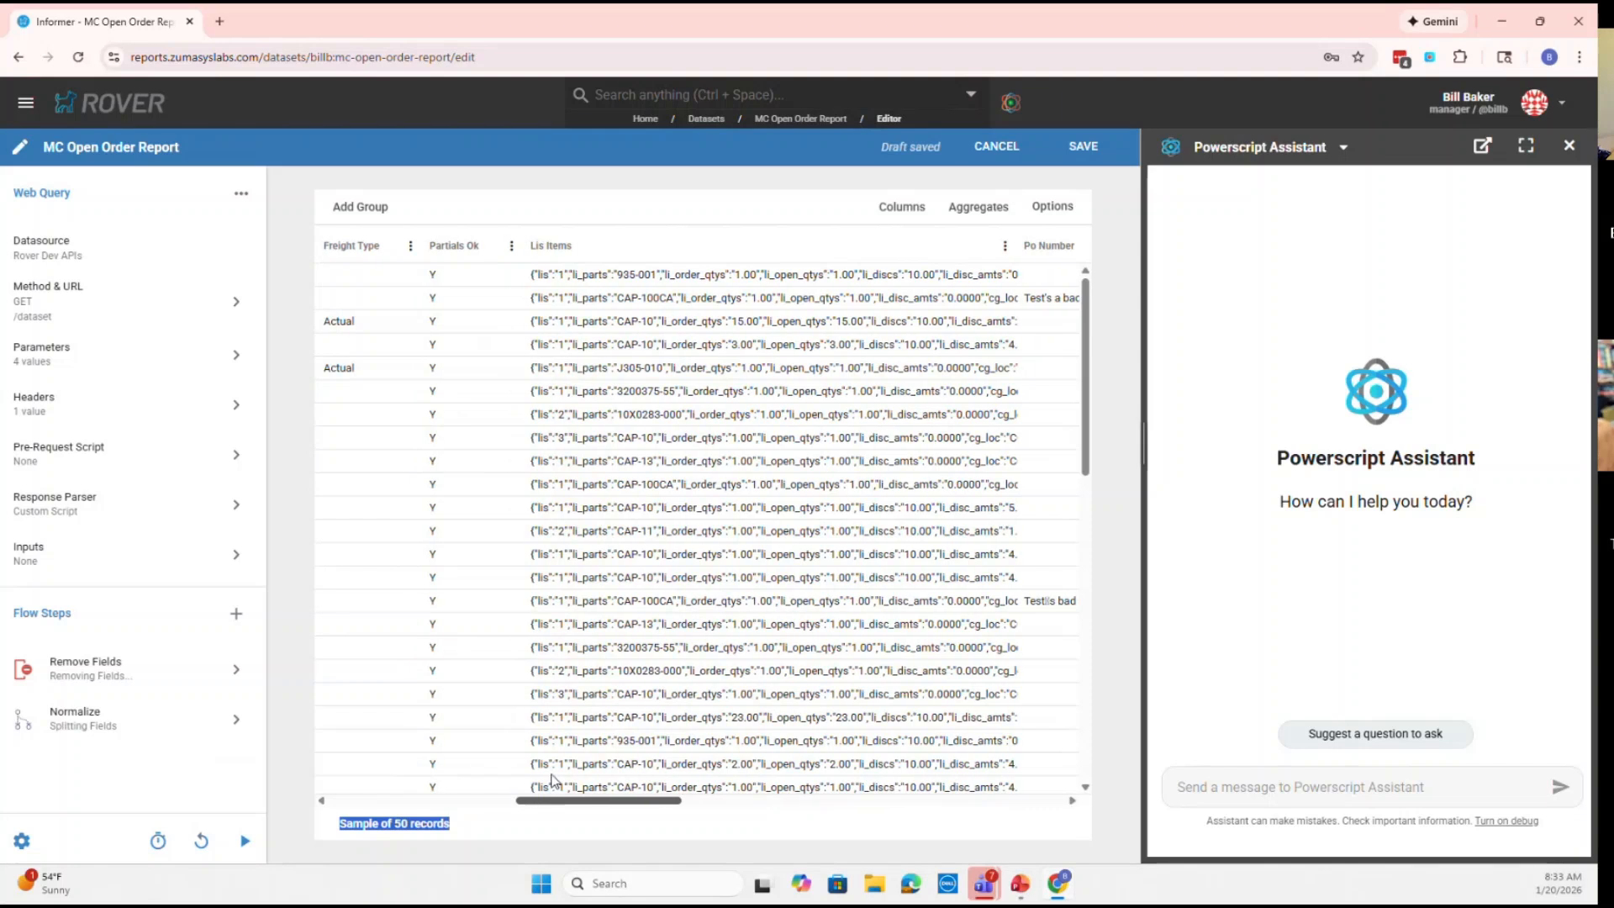
{"action": "double_click", "coordinate": [714, 282]}
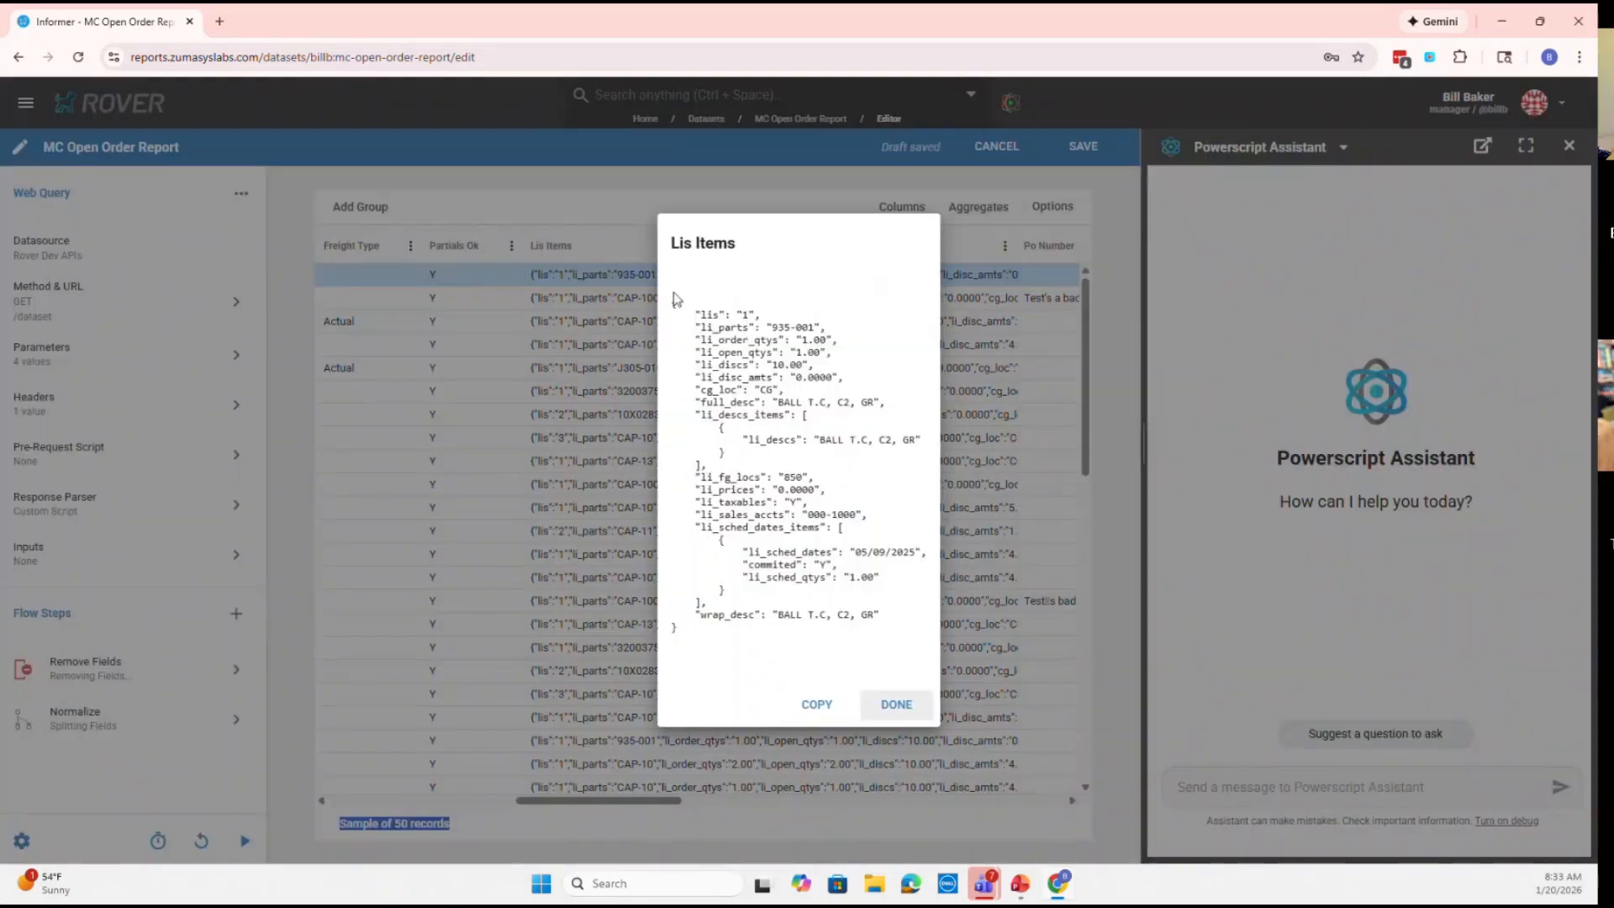
{"action": "left_click_drag", "start_coordinate": [672, 304], "coordinate": [848, 643]}
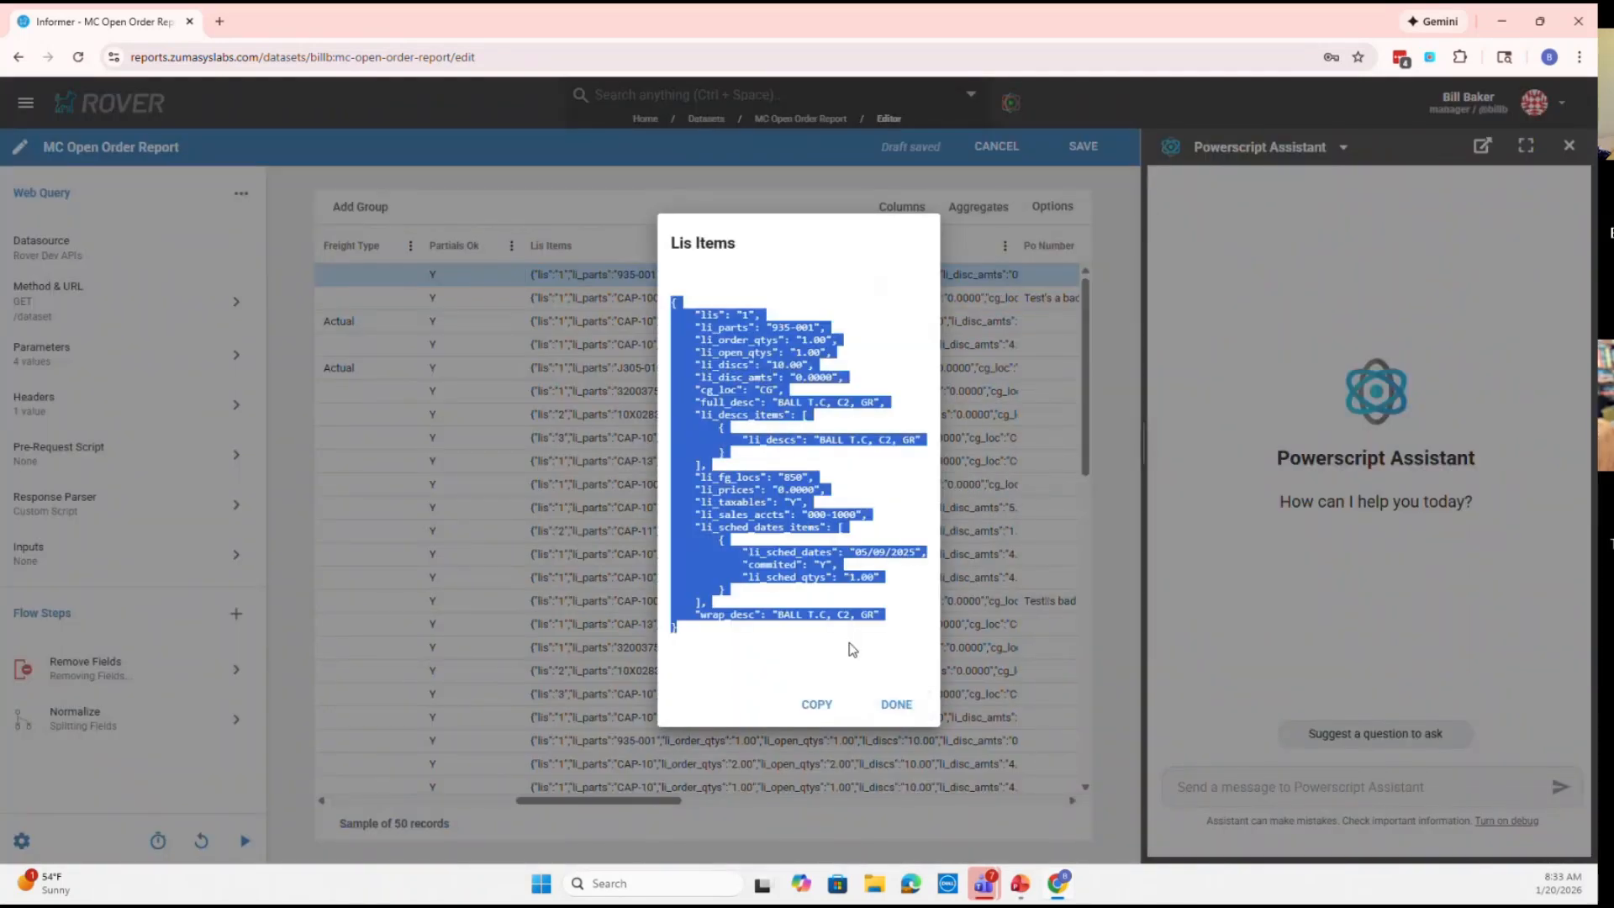
{"action": "left_click", "coordinate": [1139, 766]}
Ask the Powerscript Assistant "can you please write a power script flow step to break out these lis items", including the copied JSON object
{"action": "left_click", "coordinate": [1252, 781]}
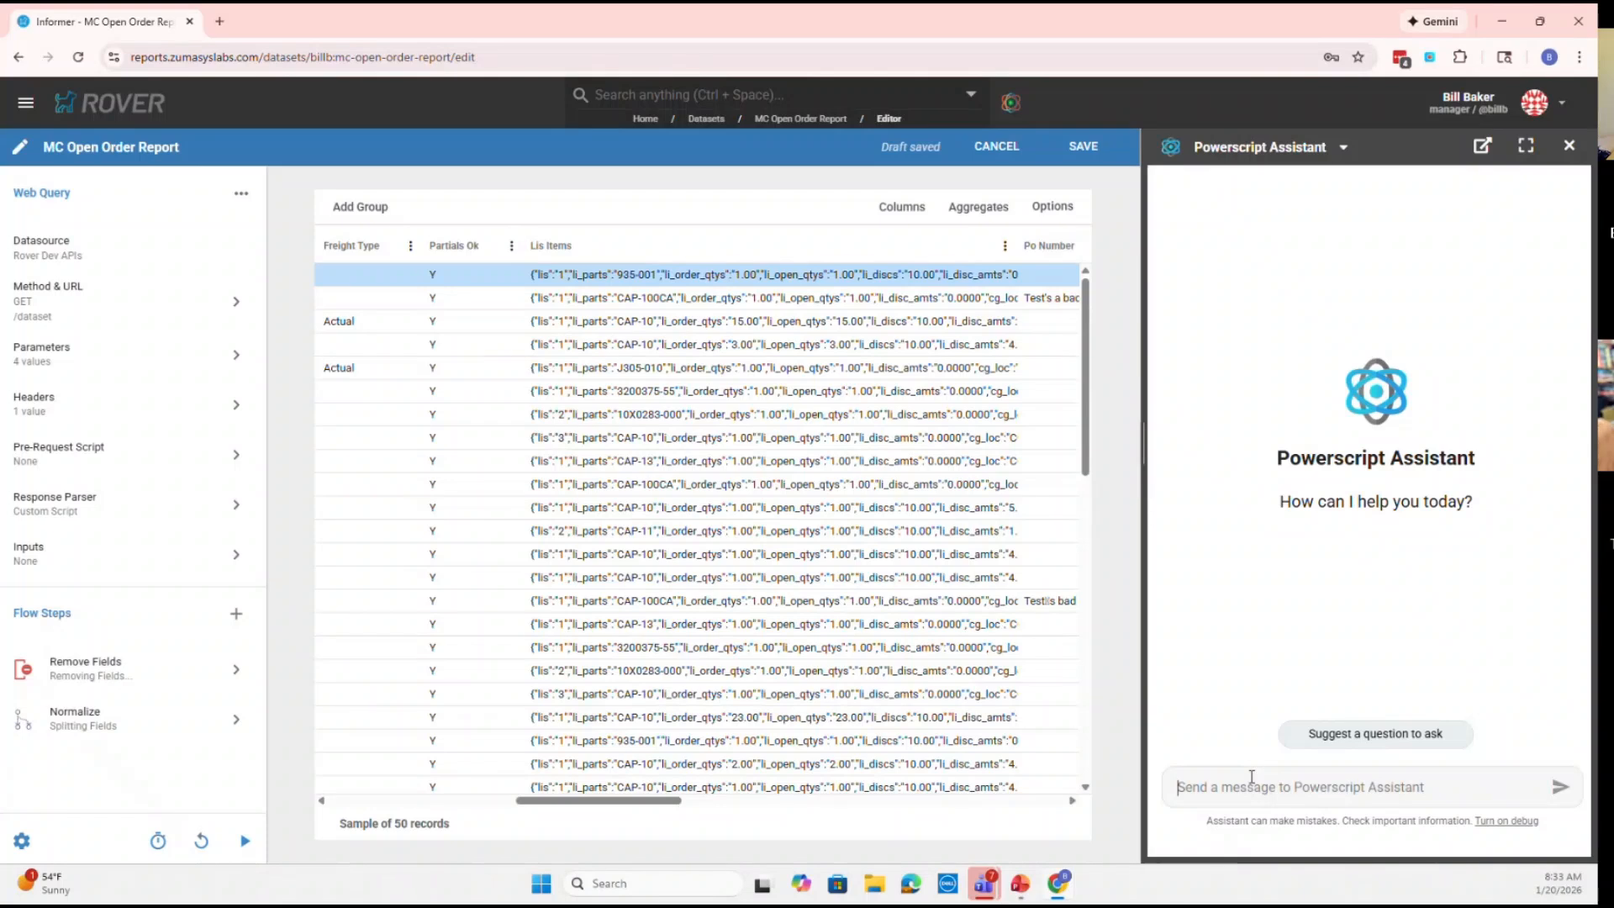
{"action": "type", "text": "can you please"}
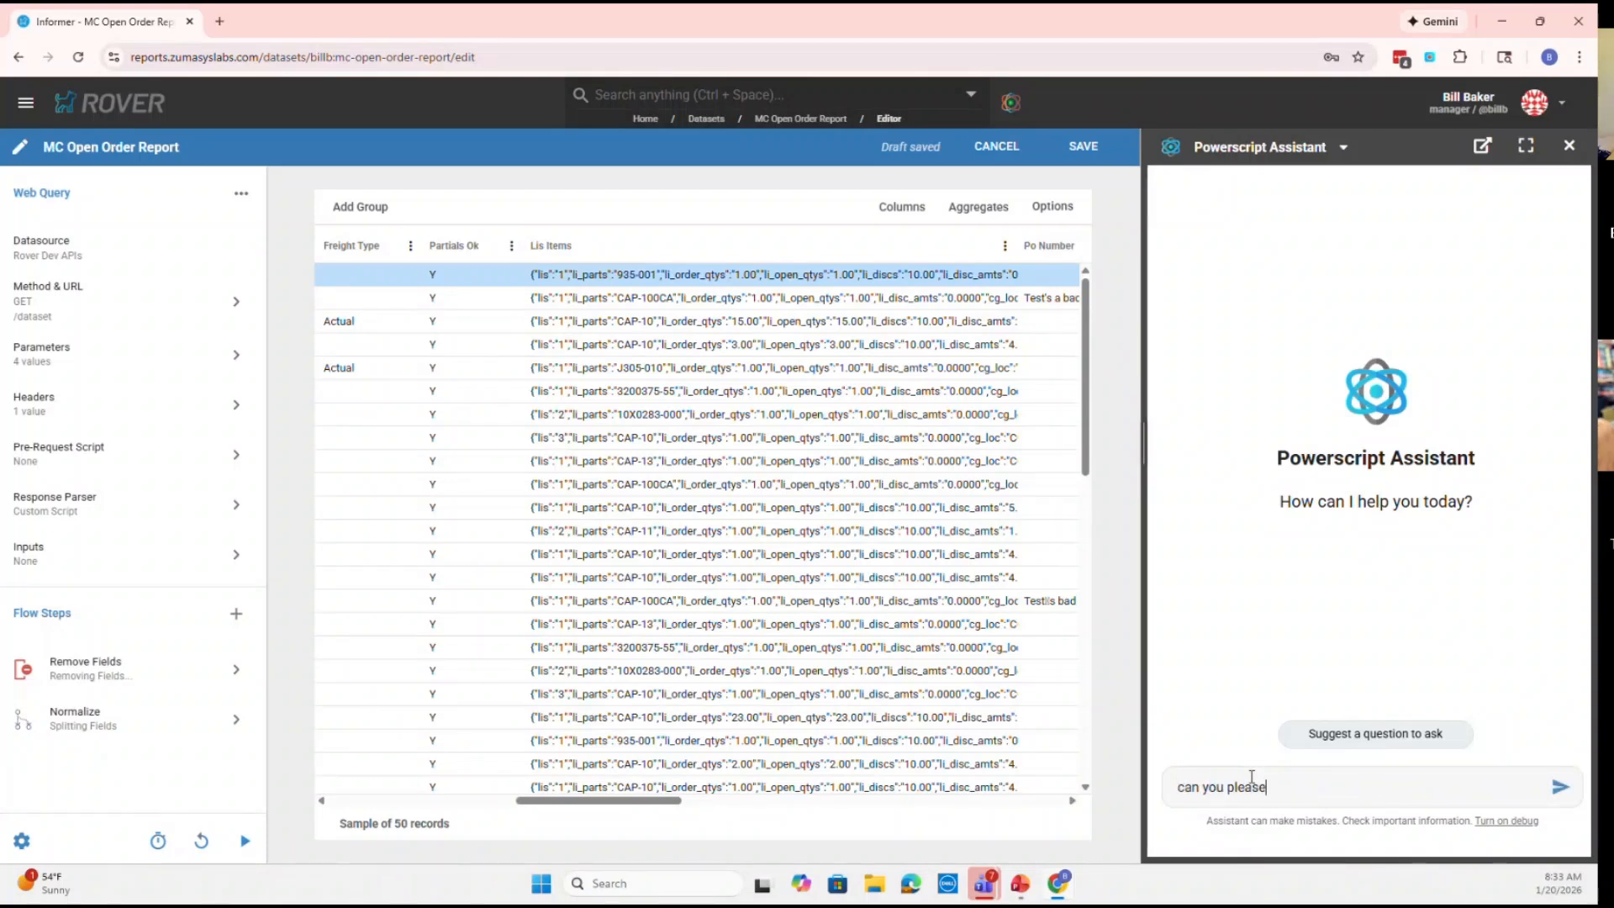
{"action": "type", "text": " write a power script flow step to break out thes"}
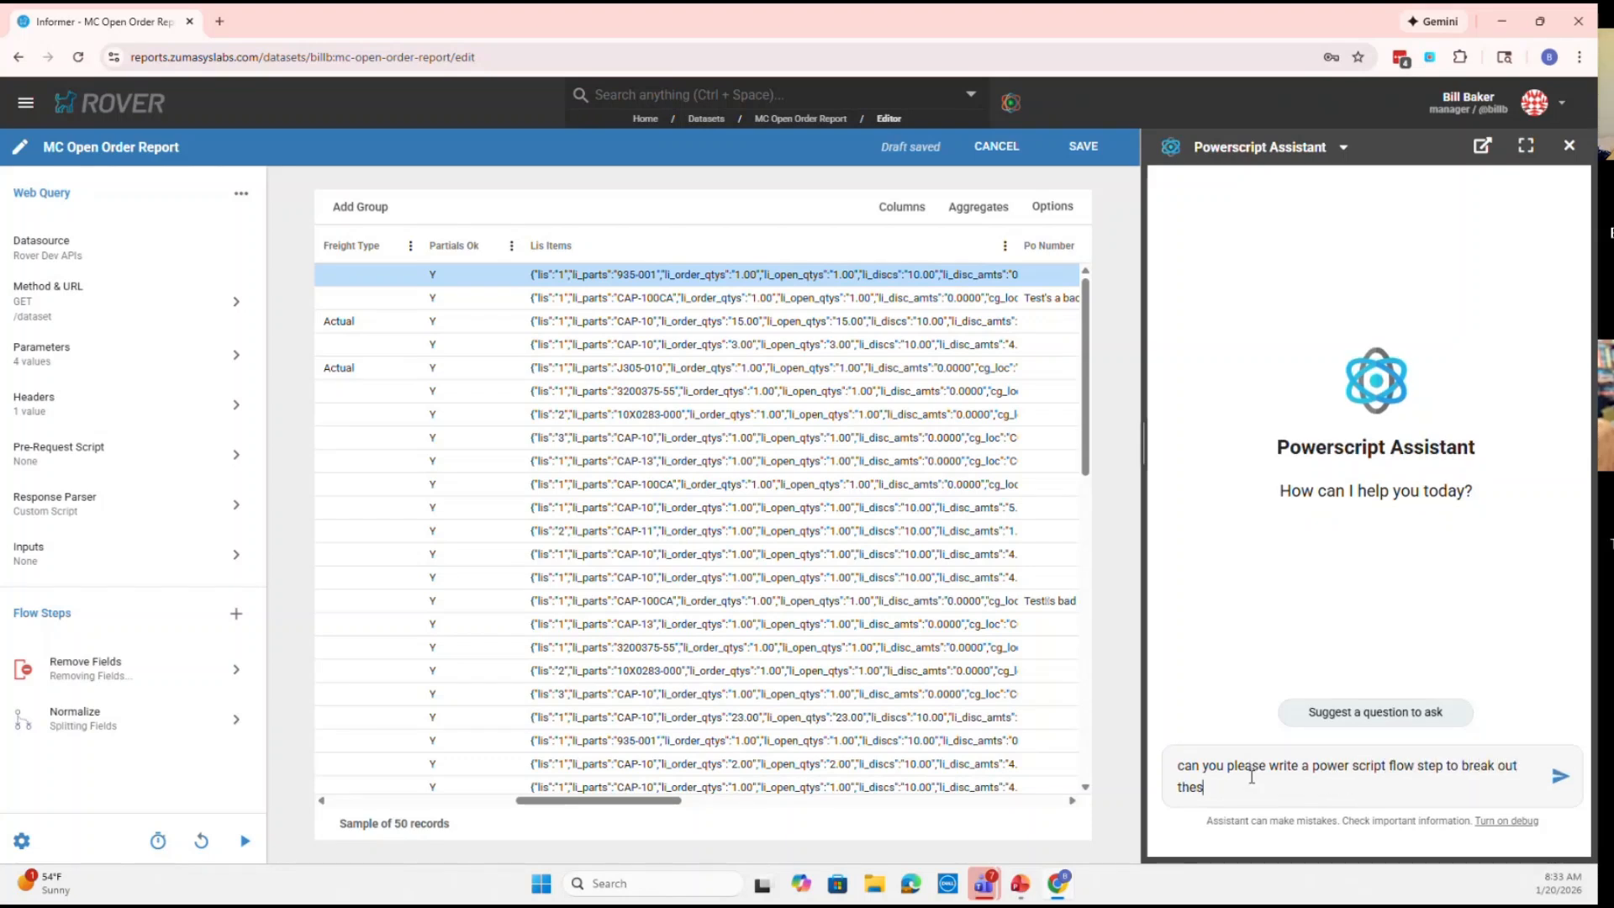
{"action": "type", "text": "e lis items"}
{"action": "key", "text": "ctrl+v"}
{"action": "key", "text": "Return"}
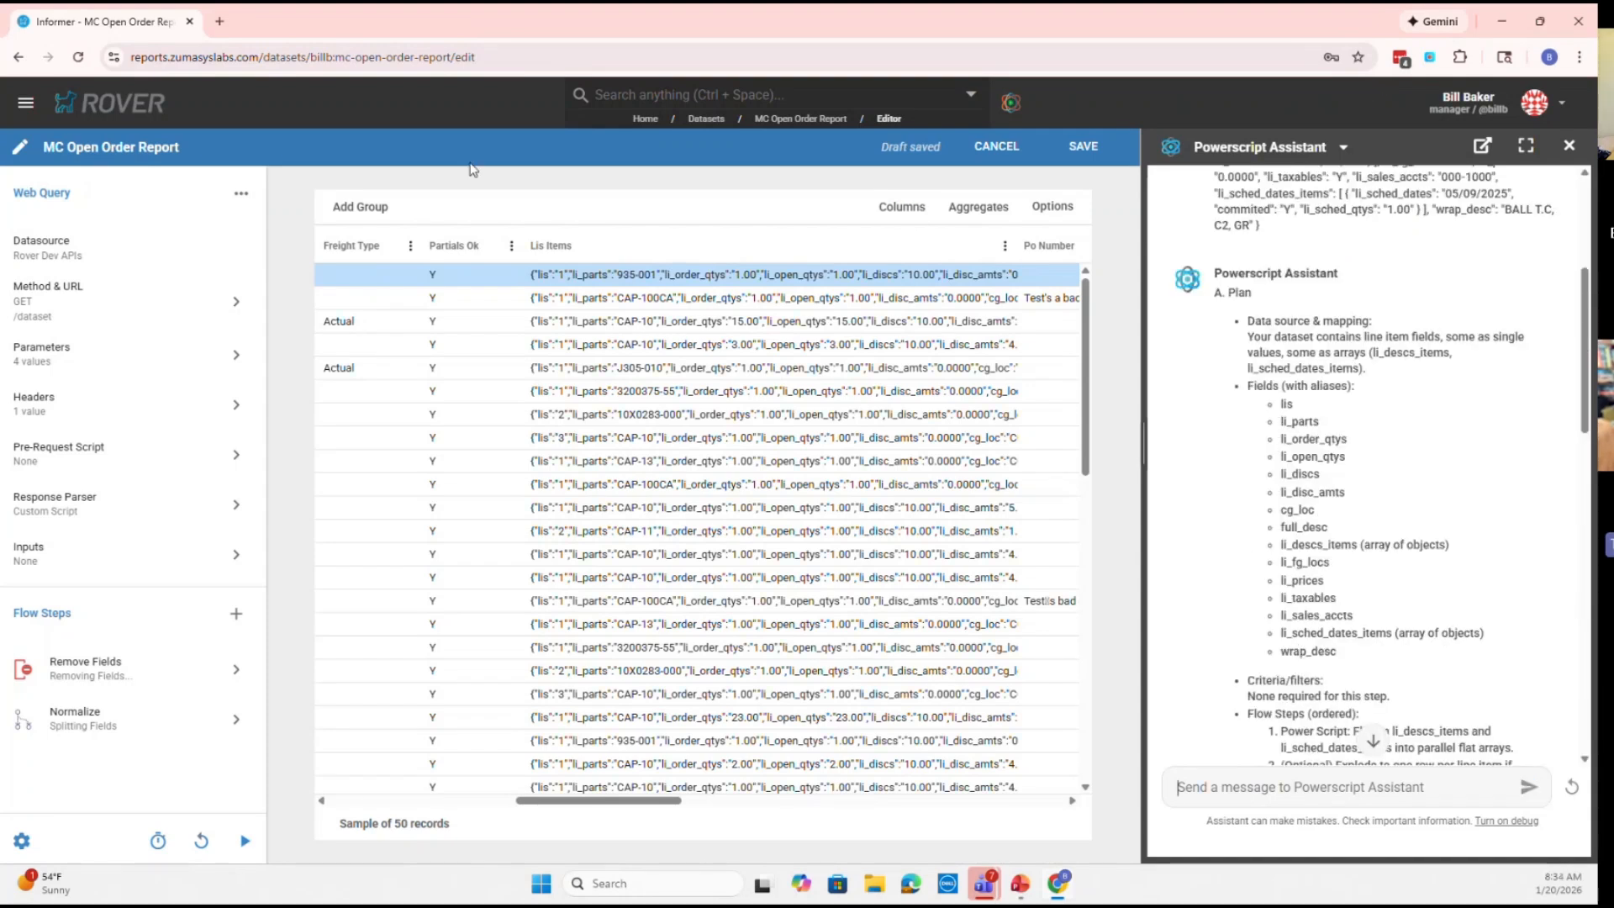
Review the assistant's answer and copy its whole Power Script code, from the helper functions through the line item count
{"action": "scroll", "coordinate": [1446, 425], "scroll_direction": "down", "scroll_amount": 6}
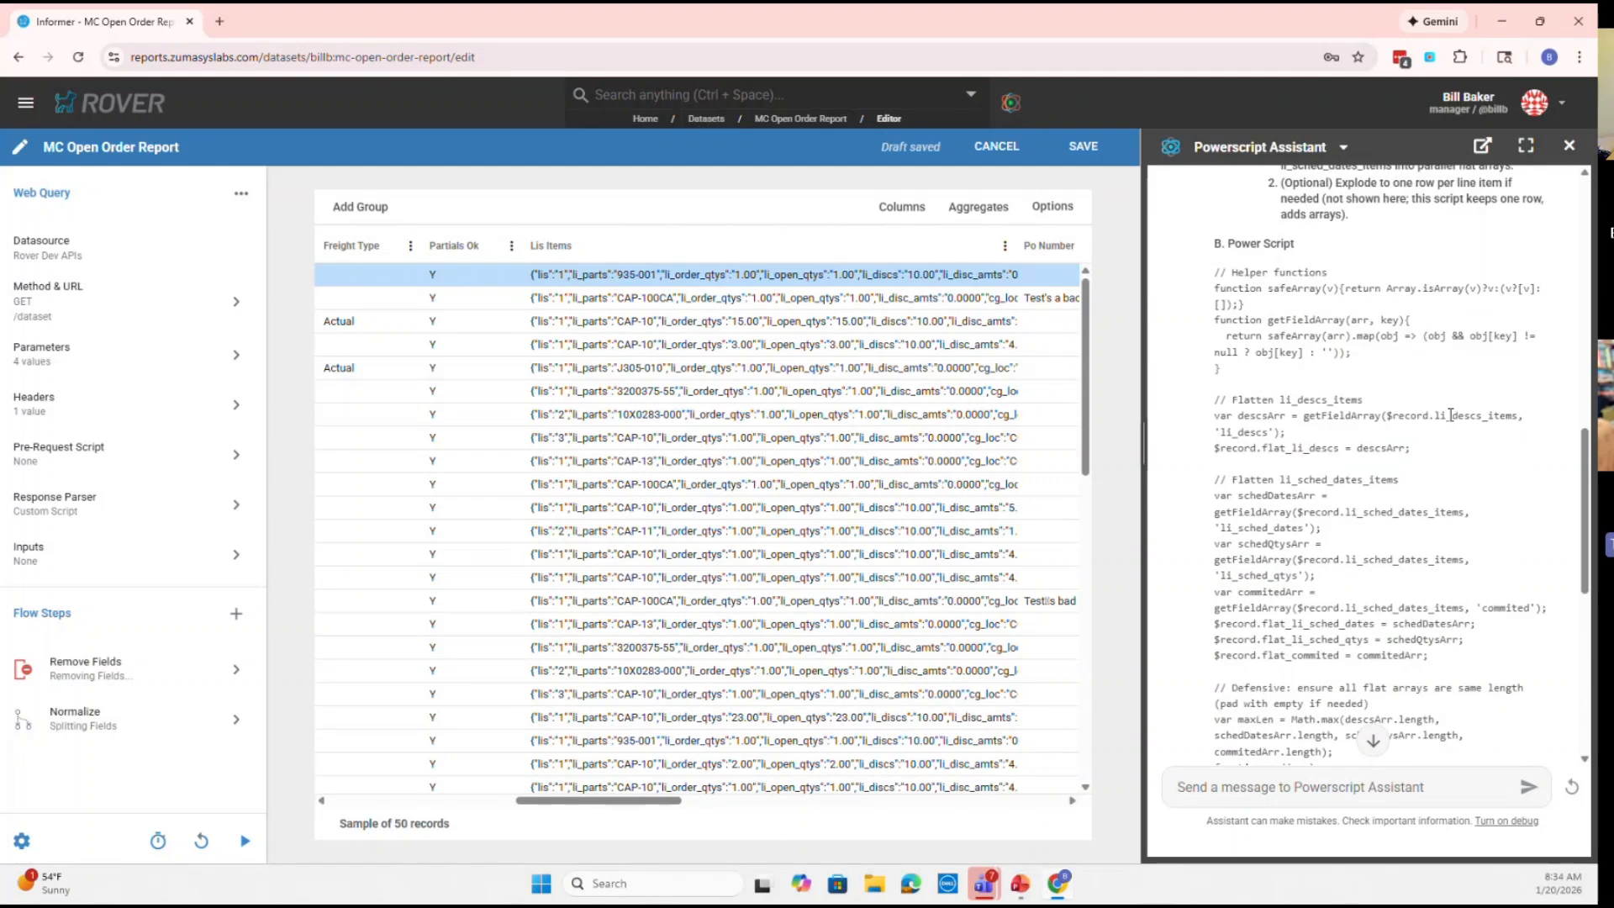
{"action": "scroll", "coordinate": [1449, 415], "scroll_direction": "down", "scroll_amount": 2}
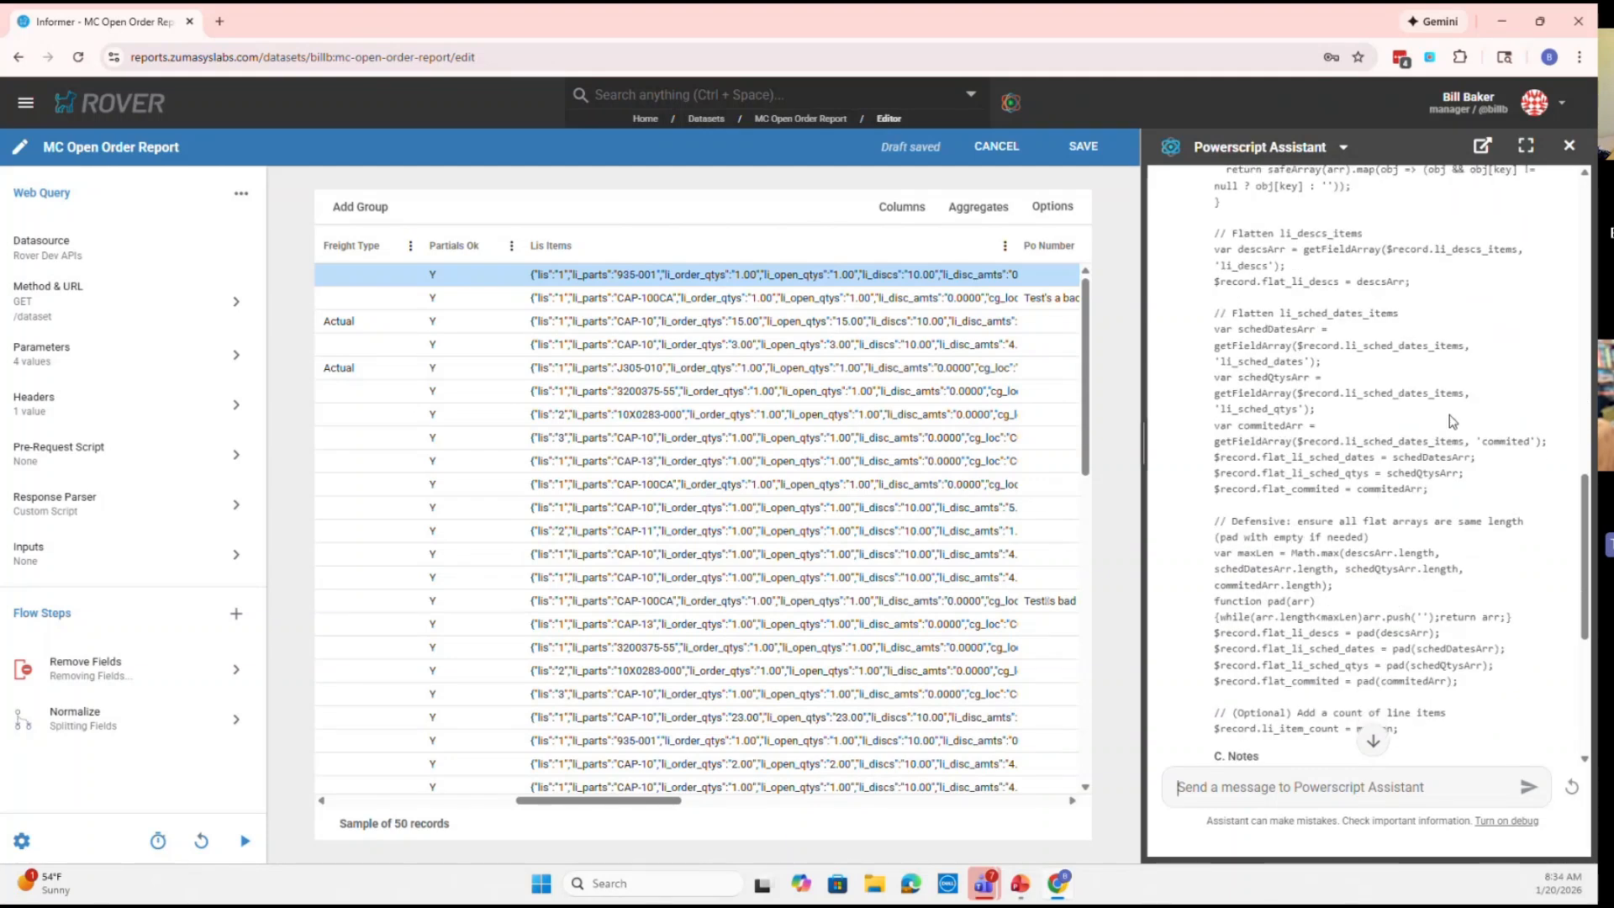
{"action": "scroll", "coordinate": [1449, 415], "scroll_direction": "down", "scroll_amount": 1}
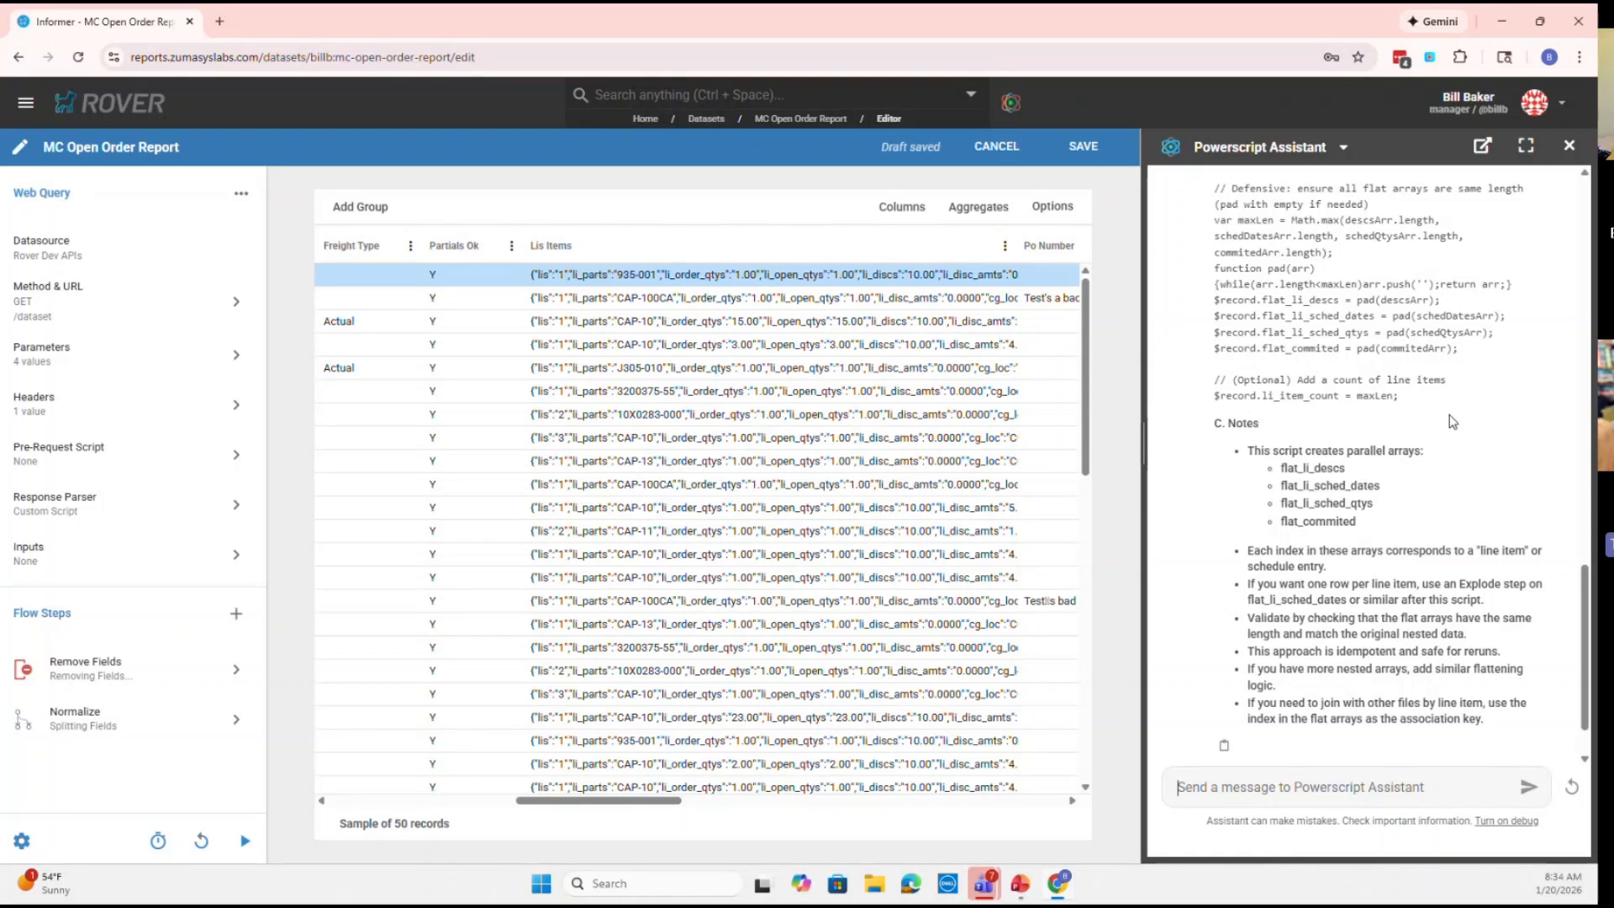
{"action": "scroll", "coordinate": [1449, 416], "scroll_direction": "up", "scroll_amount": 3}
{"action": "scroll", "coordinate": [1449, 415], "scroll_direction": "up", "scroll_amount": 4}
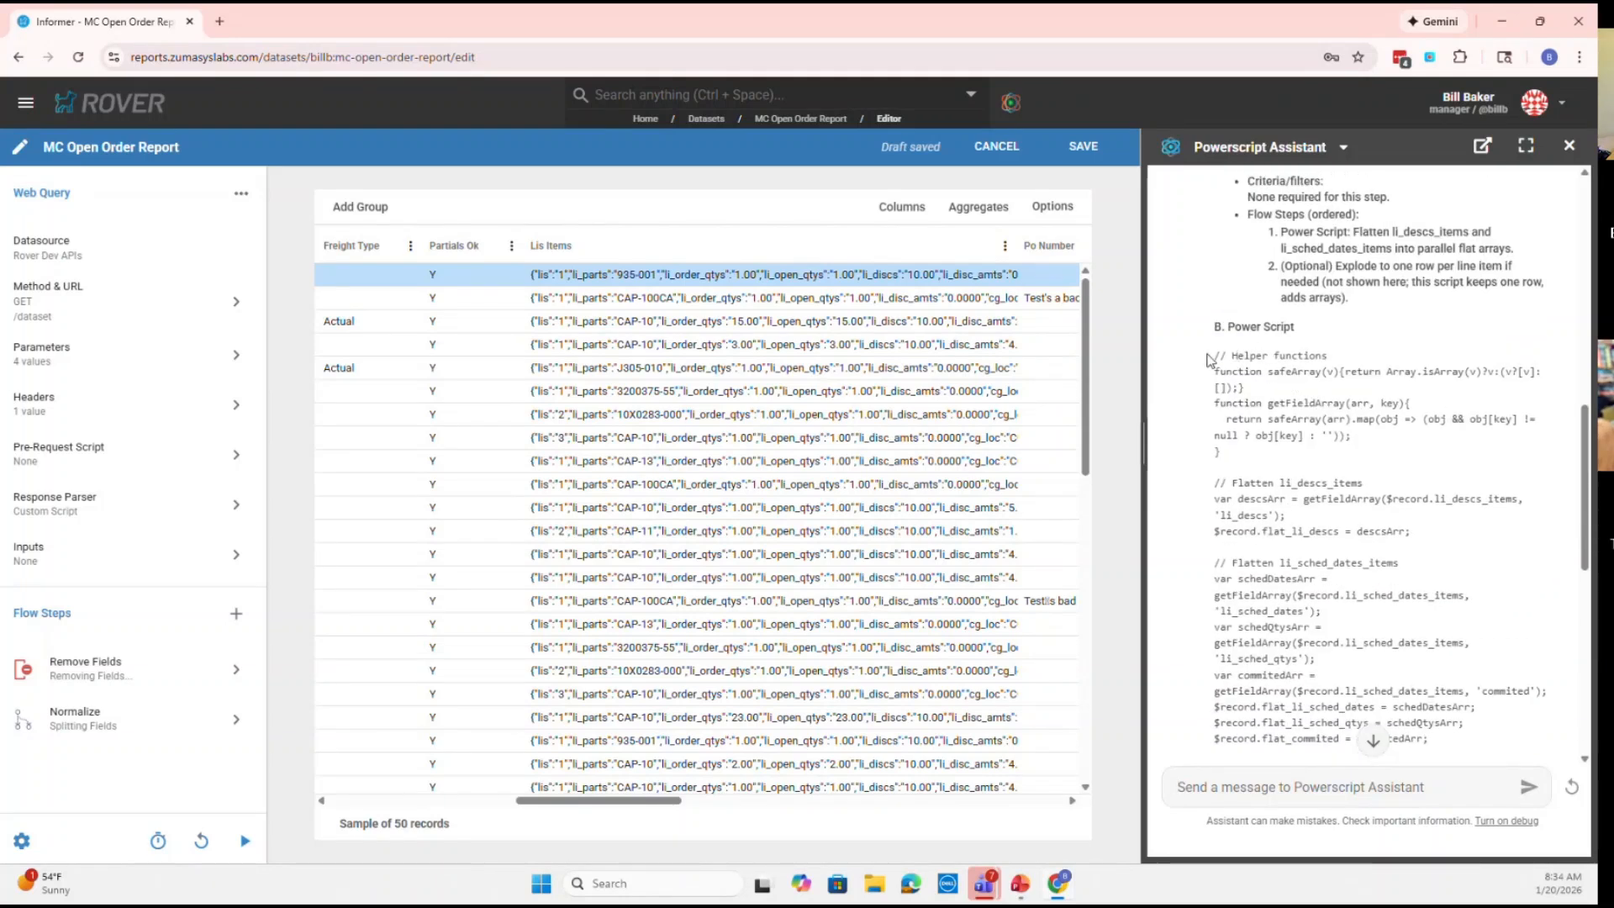
{"action": "left_click_drag", "start_coordinate": [1217, 355], "coordinate": [1442, 443]}
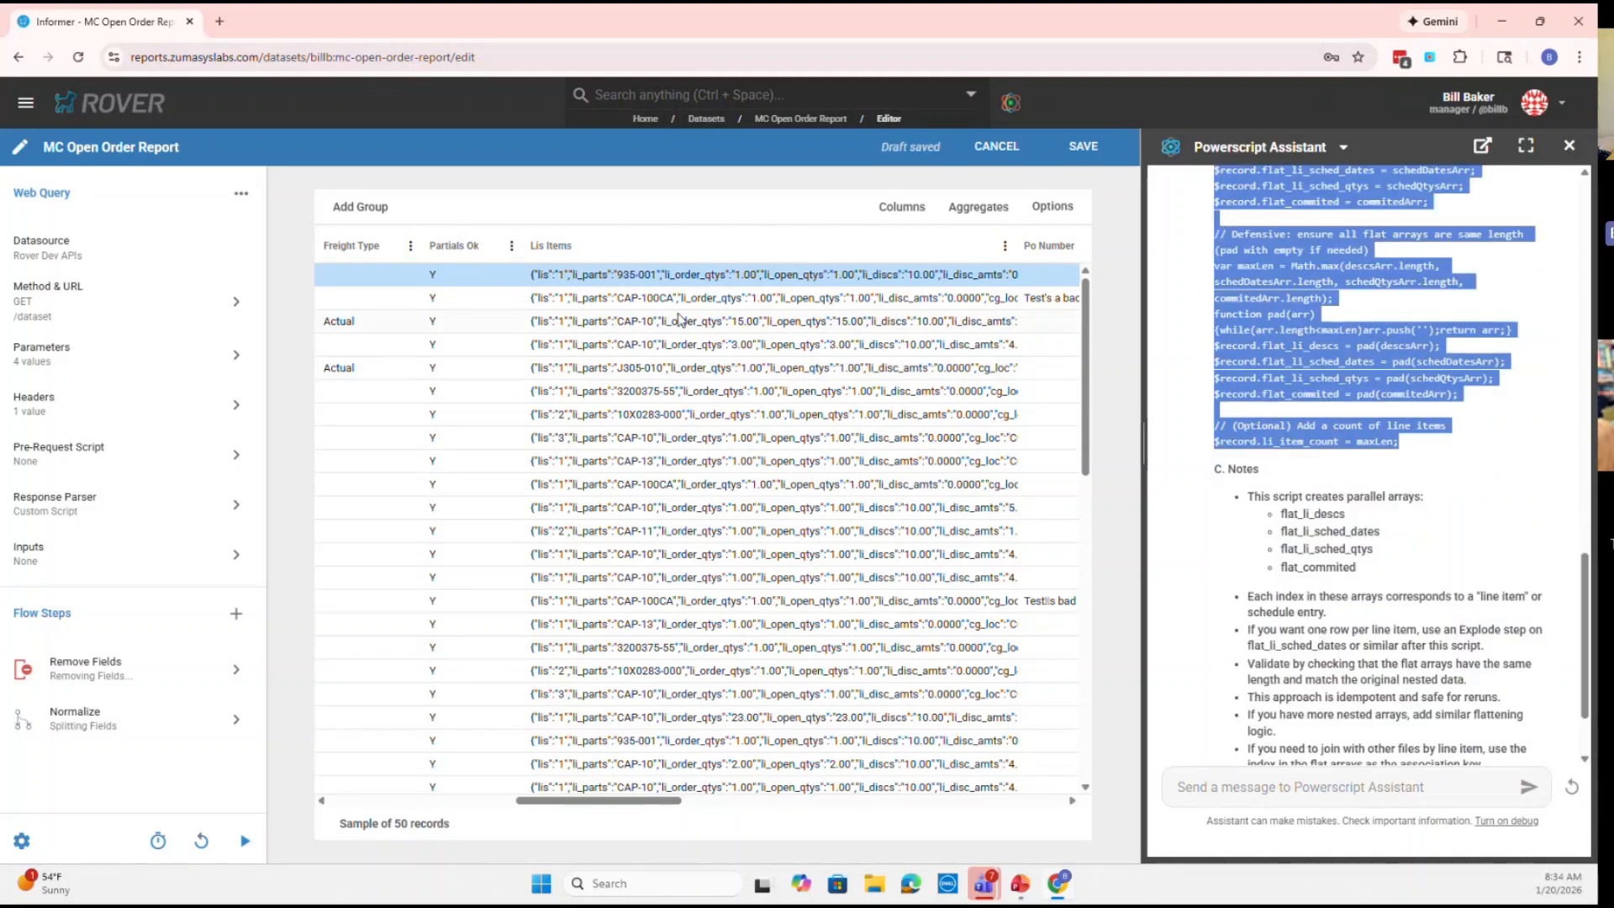
Add a Power Script flow step containing the copied code, apply it, and check the new Flat Li columns in the sample
{"action": "left_click", "coordinate": [236, 613]}
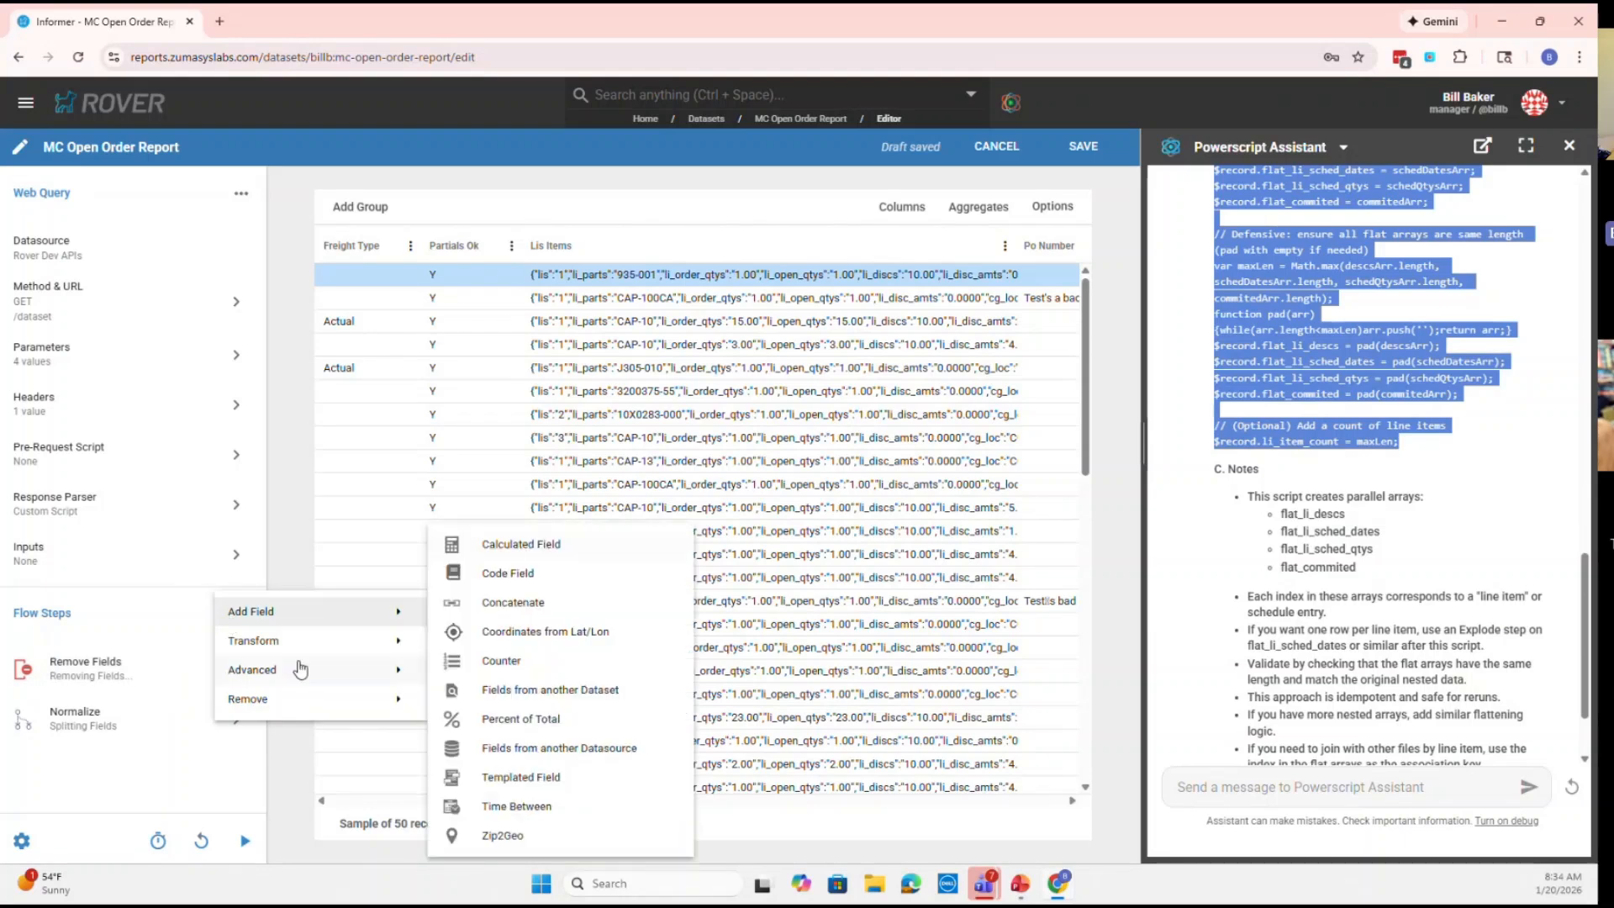
{"action": "mouse_move", "coordinate": [389, 668]}
{"action": "left_click", "coordinate": [515, 729]}
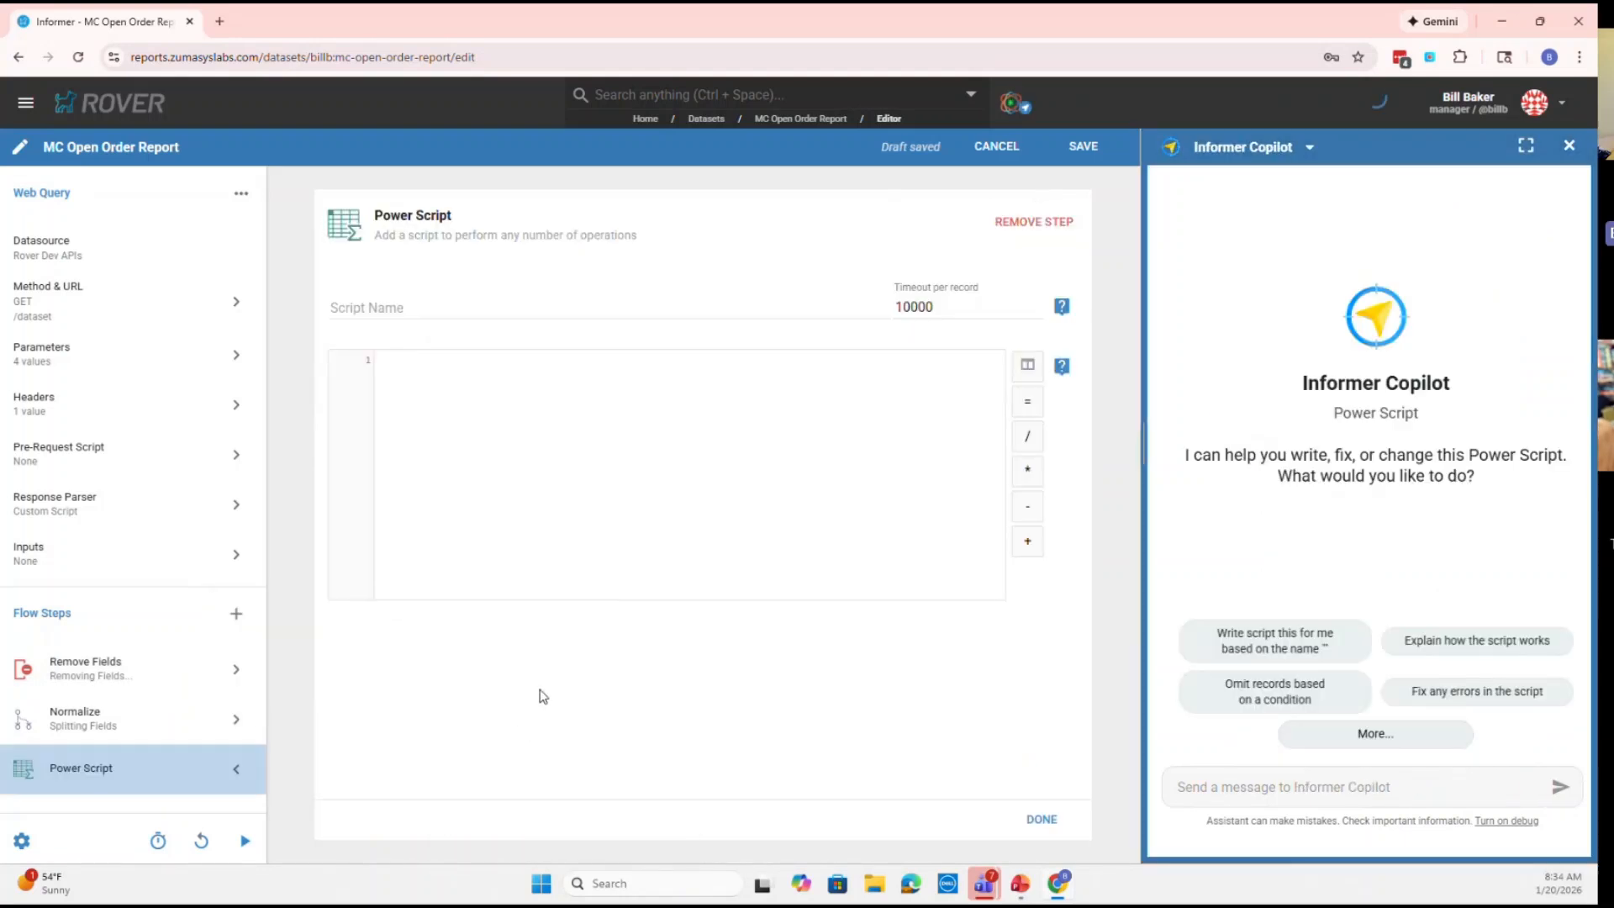
{"action": "left_click", "coordinate": [655, 452]}
{"action": "key", "text": "ctrl+v"}
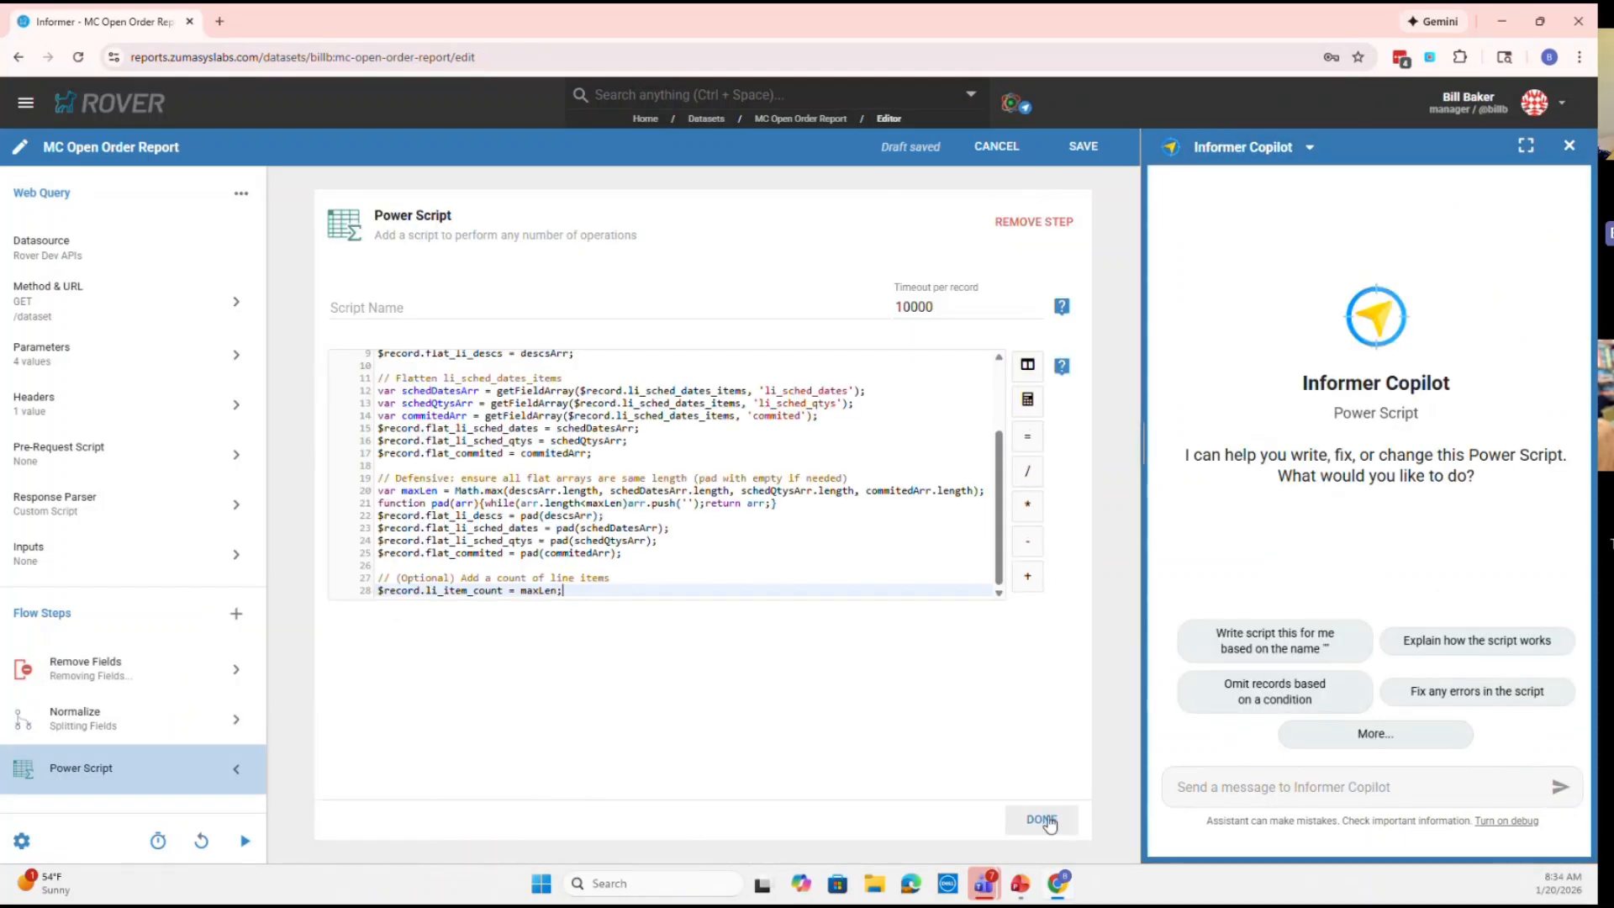
{"action": "left_click", "coordinate": [1043, 820]}
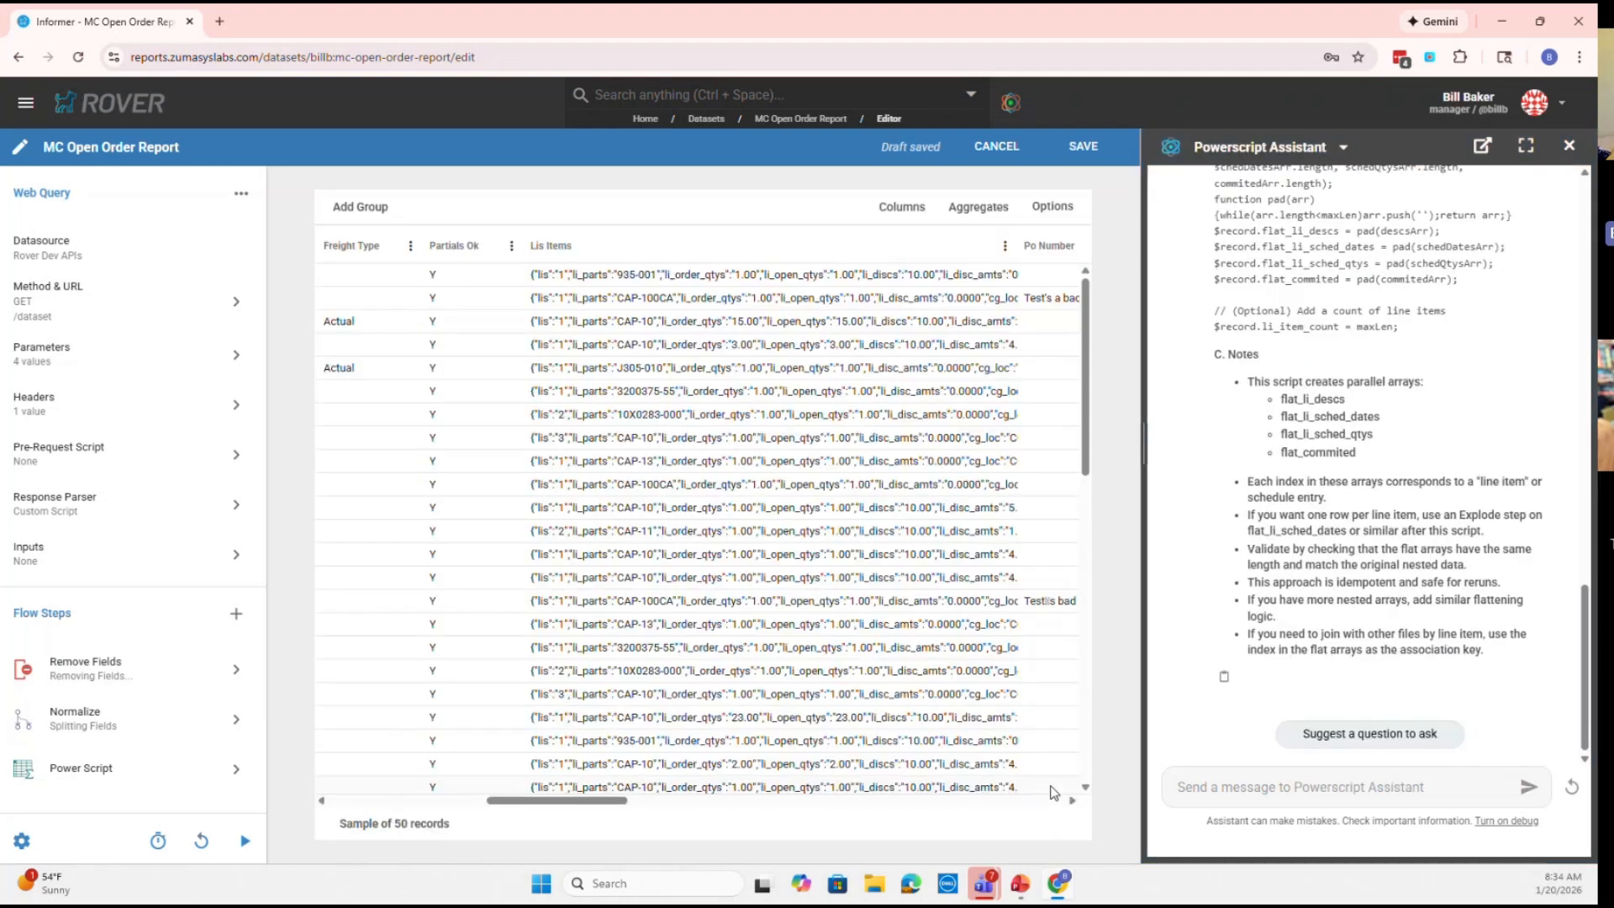
{"action": "left_click_drag", "start_coordinate": [591, 803], "coordinate": [963, 798]}
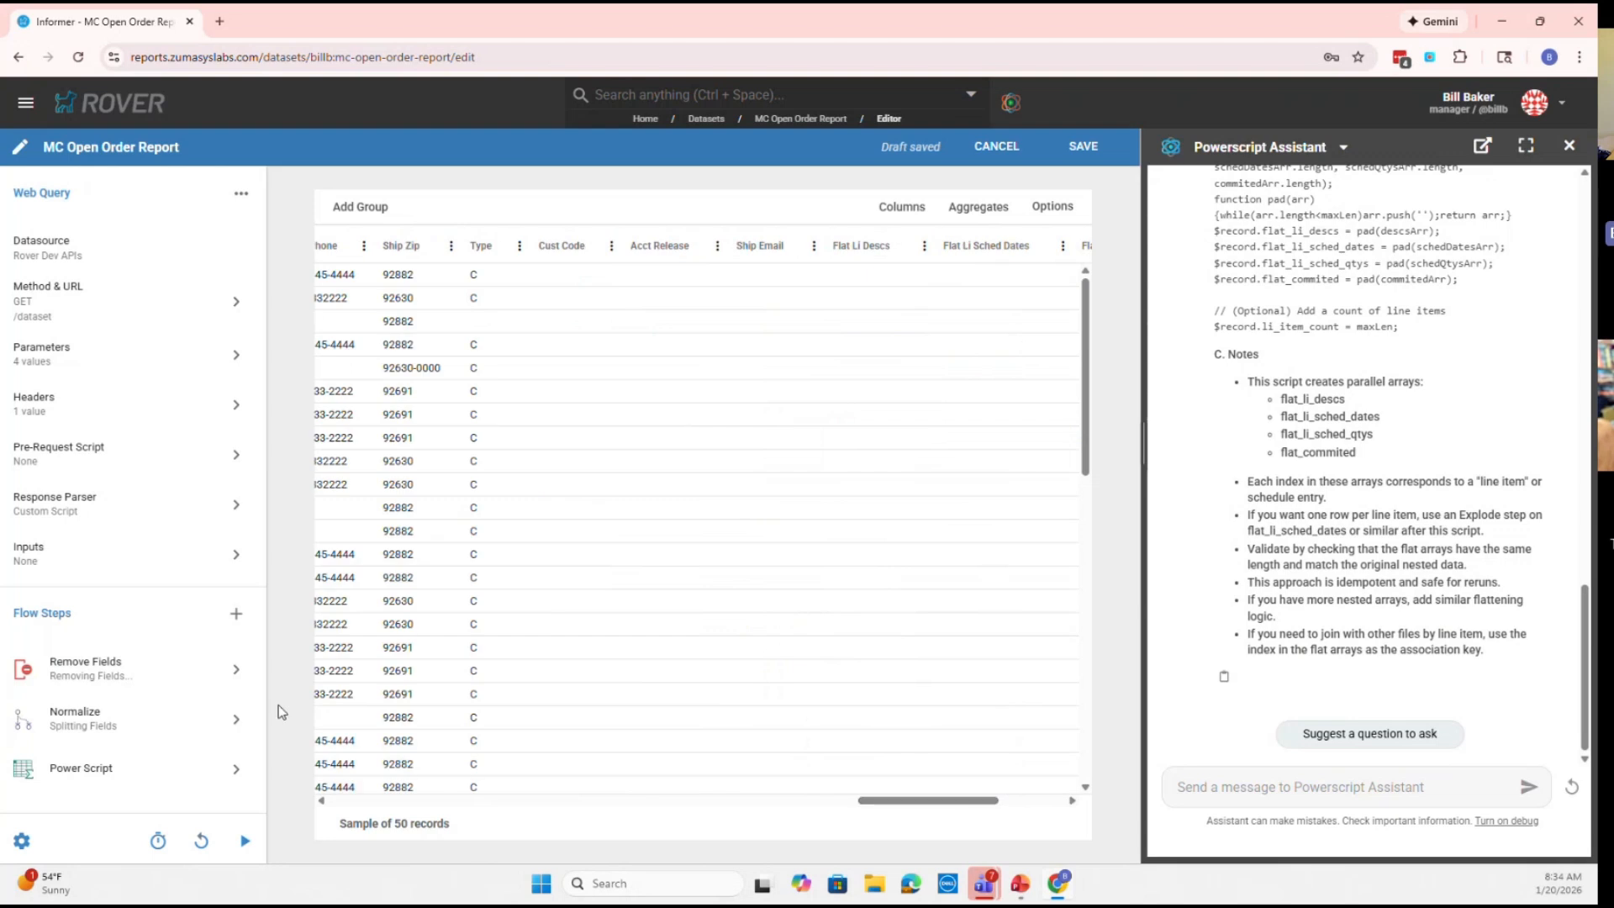
Reopen the Power Script, insert the lis_items field reference at the start of the code, and copy that reference
{"action": "left_click", "coordinate": [178, 765]}
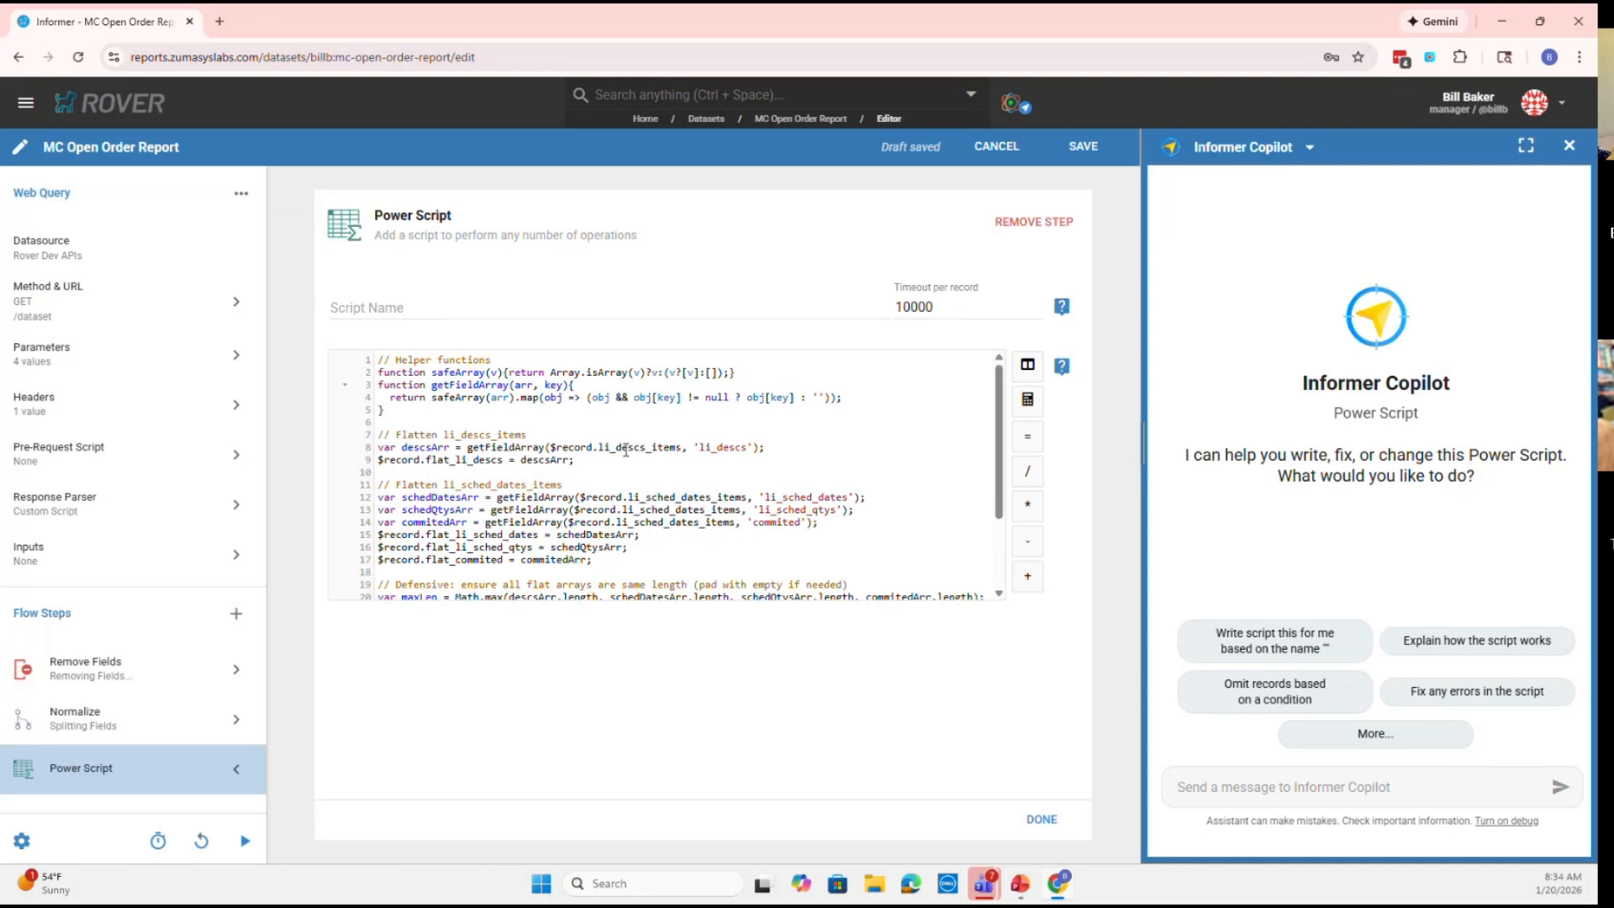
{"action": "scroll", "coordinate": [639, 453], "scroll_direction": "down", "scroll_amount": 3}
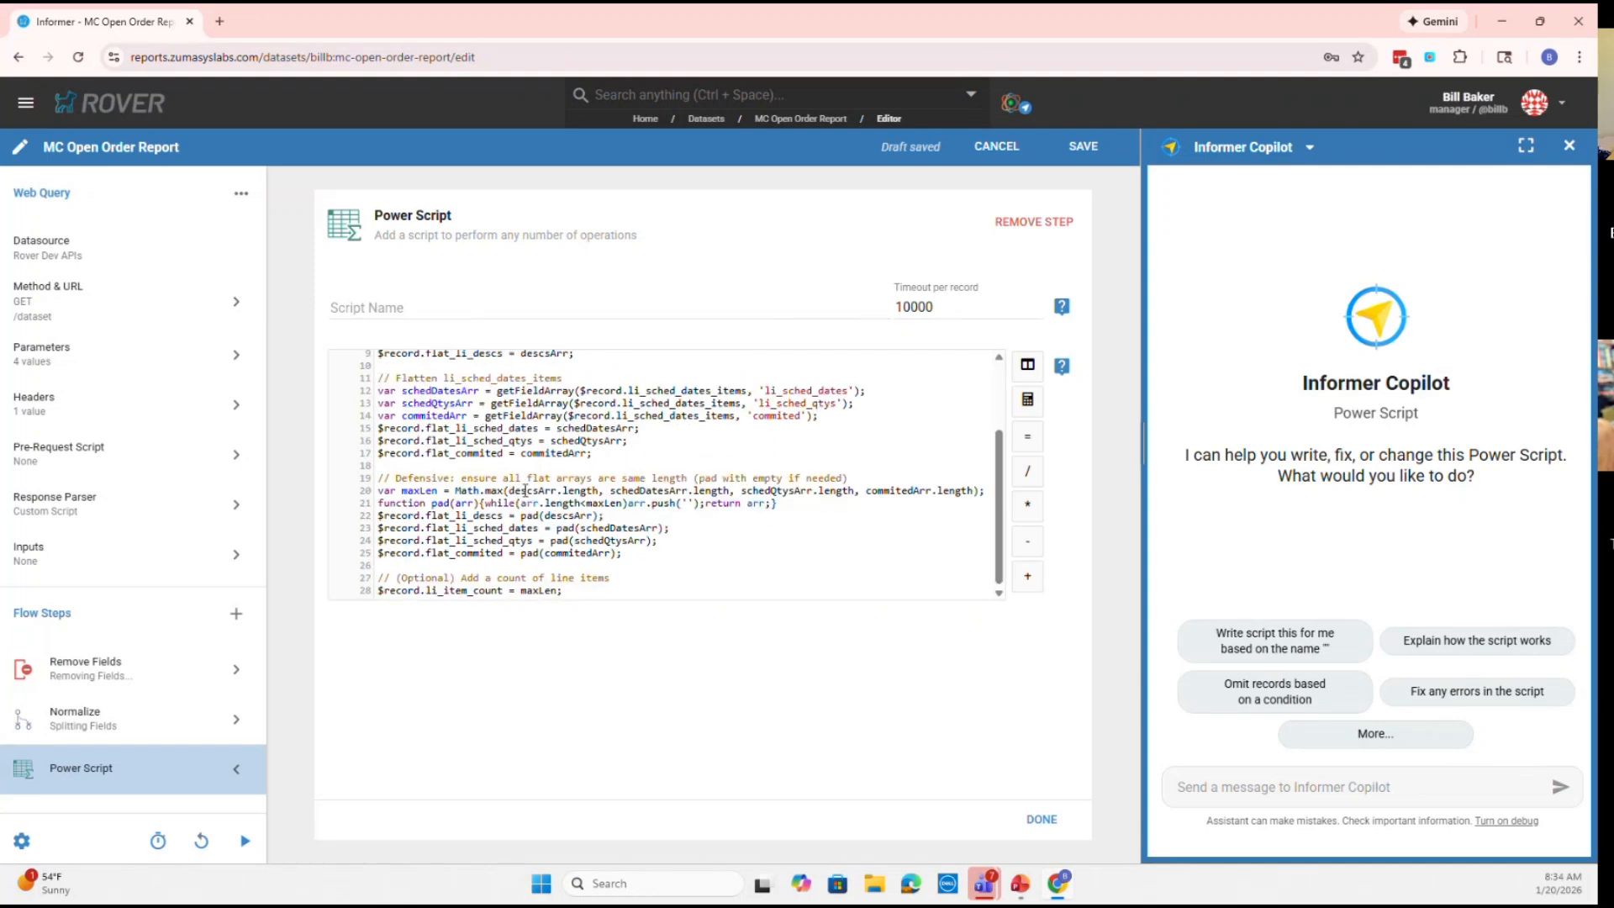
{"action": "scroll", "coordinate": [525, 490], "scroll_direction": "up", "scroll_amount": 3}
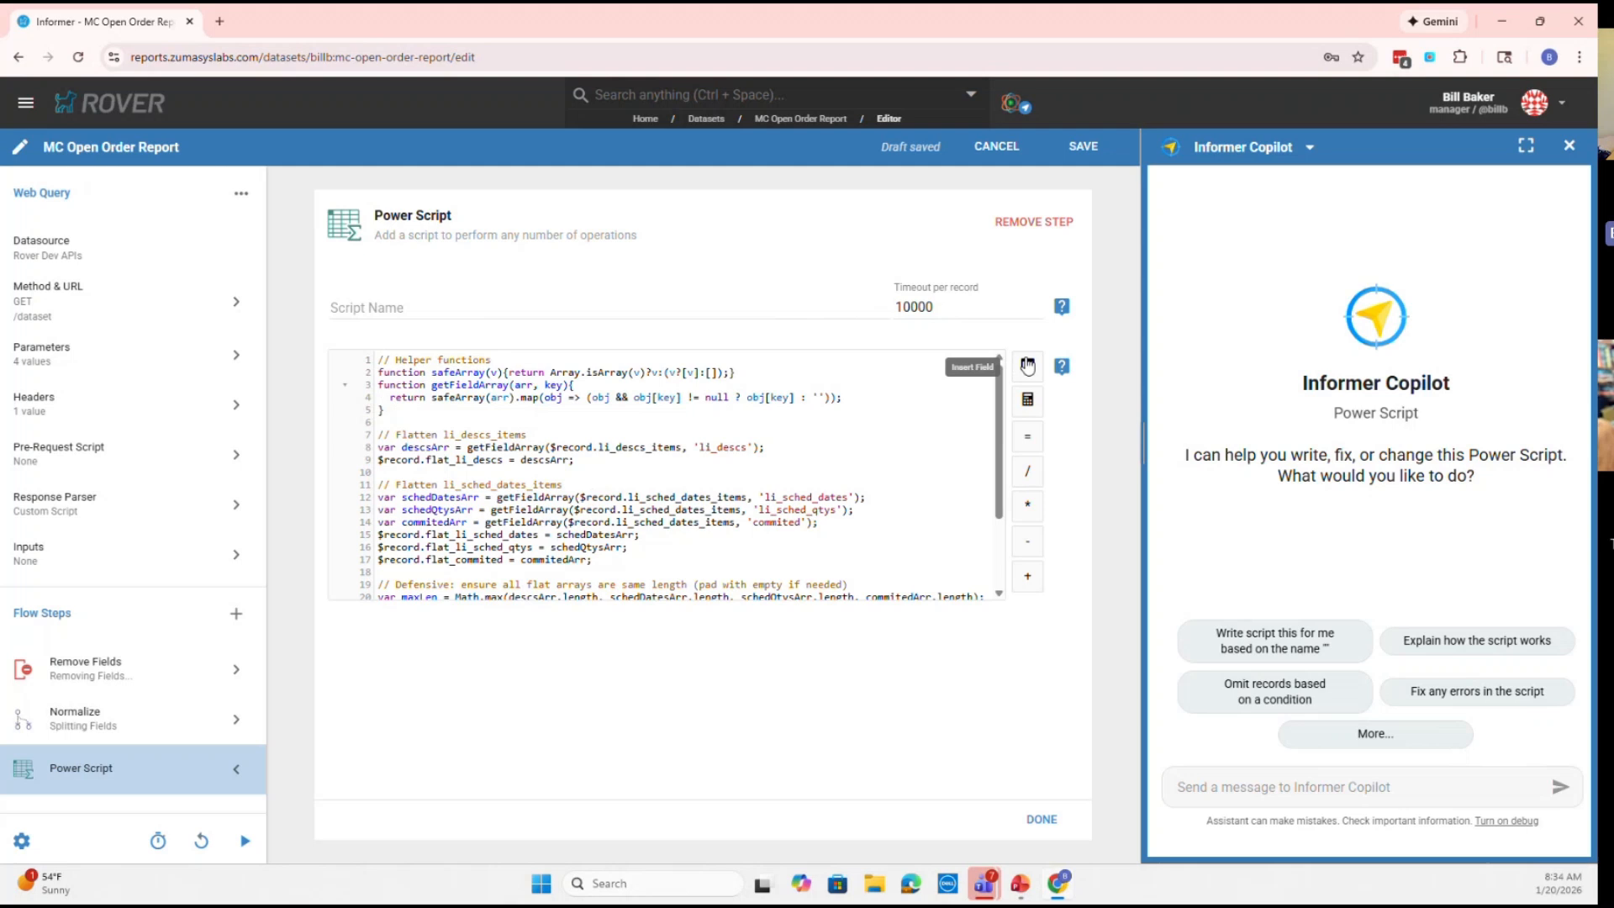
{"action": "left_click", "coordinate": [1027, 364]}
{"action": "left_click", "coordinate": [686, 723]}
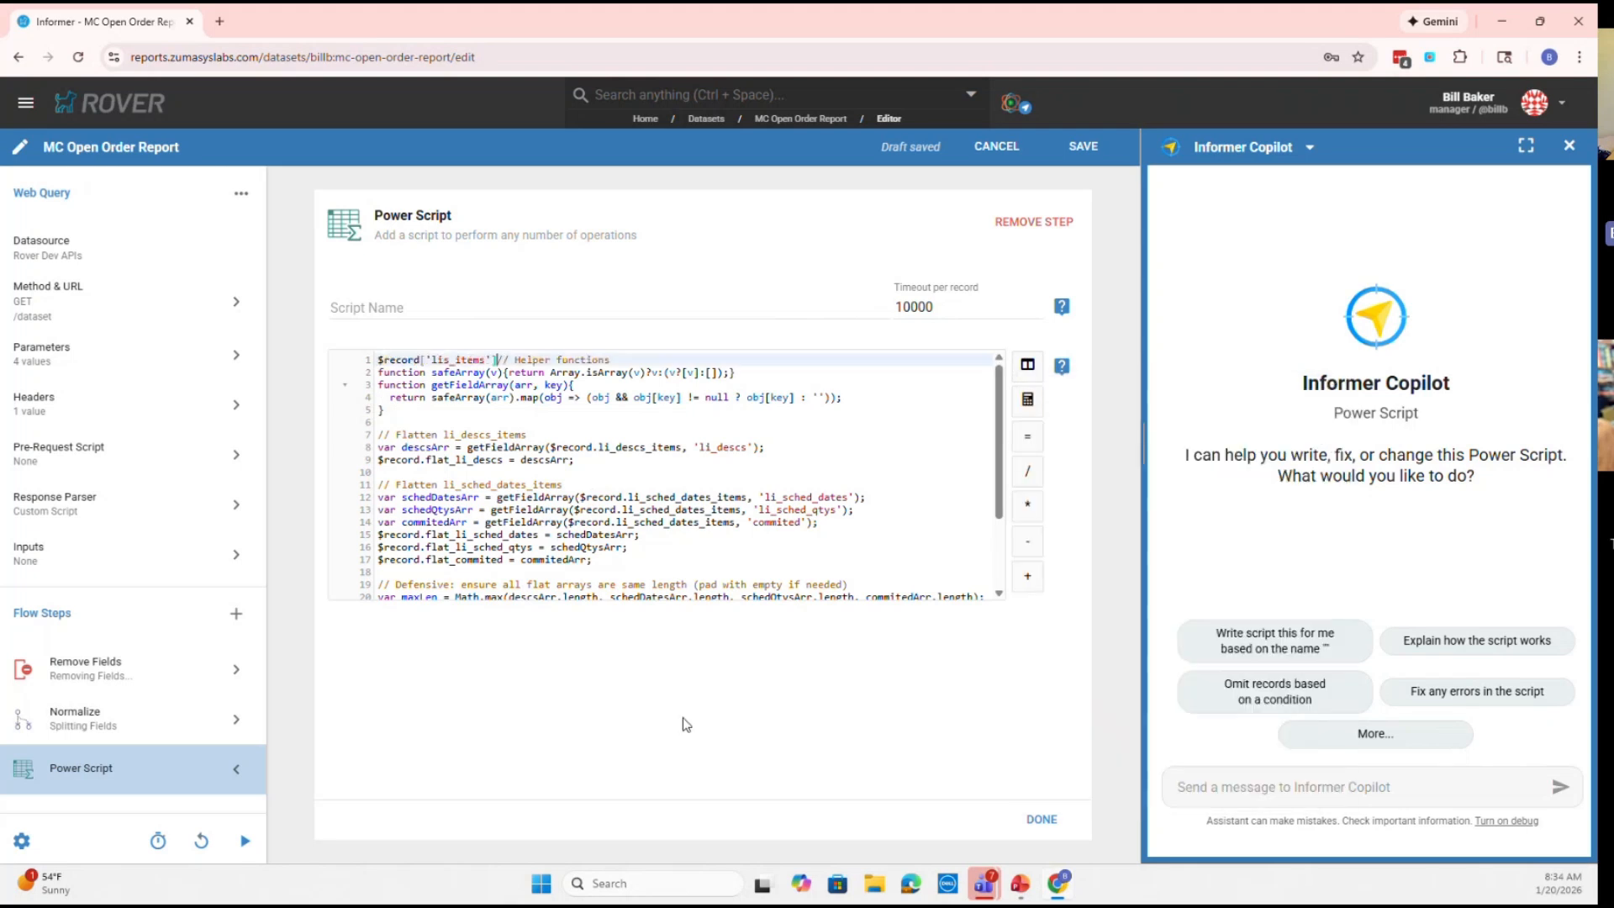
{"action": "scroll", "coordinate": [781, 542], "scroll_direction": "down", "scroll_amount": 3}
{"action": "scroll", "coordinate": [712, 550], "scroll_direction": "up", "scroll_amount": 3}
{"action": "left_click_drag", "start_coordinate": [378, 360], "coordinate": [483, 355]}
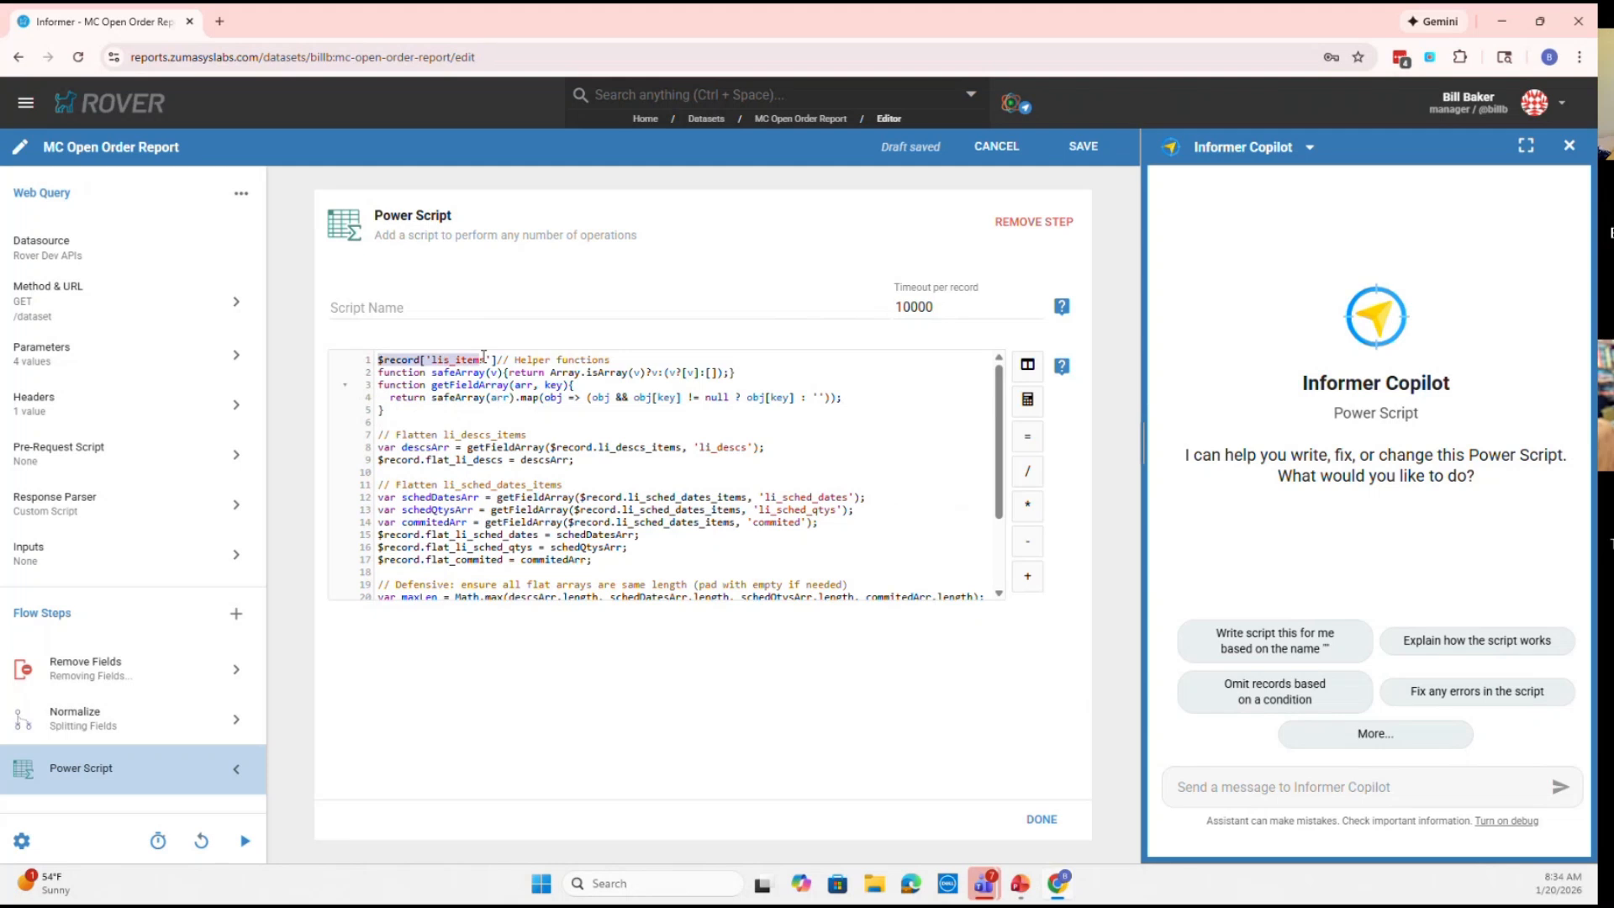
{"action": "left_click", "coordinate": [1202, 782]}
{"action": "type", "text": "the data"}
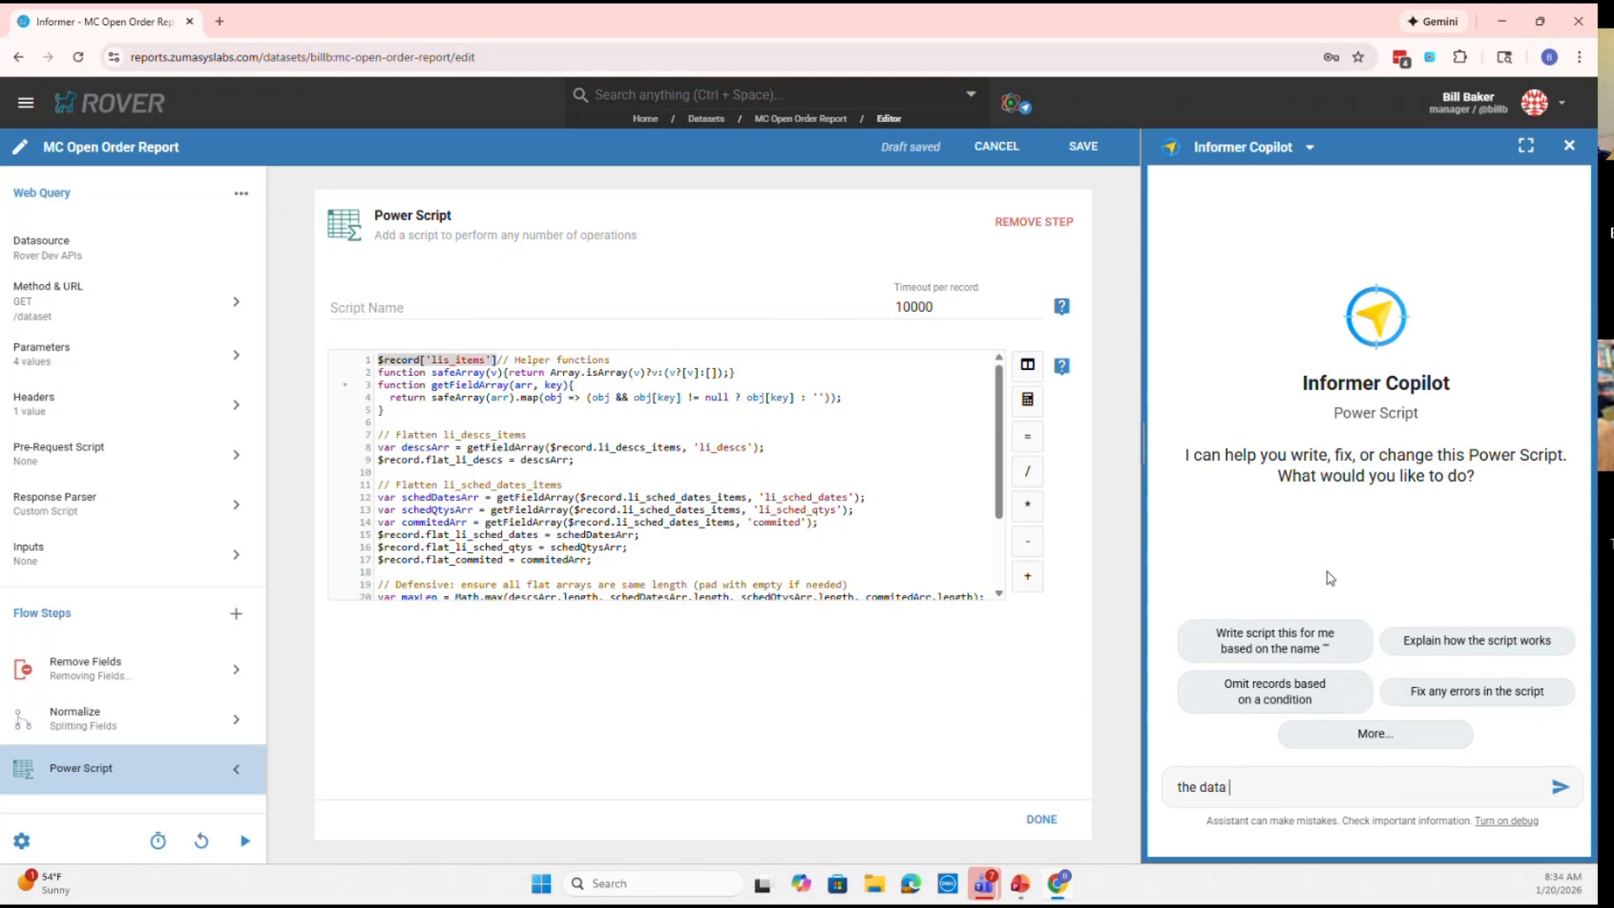
{"action": "key", "text": "BackSpace"}
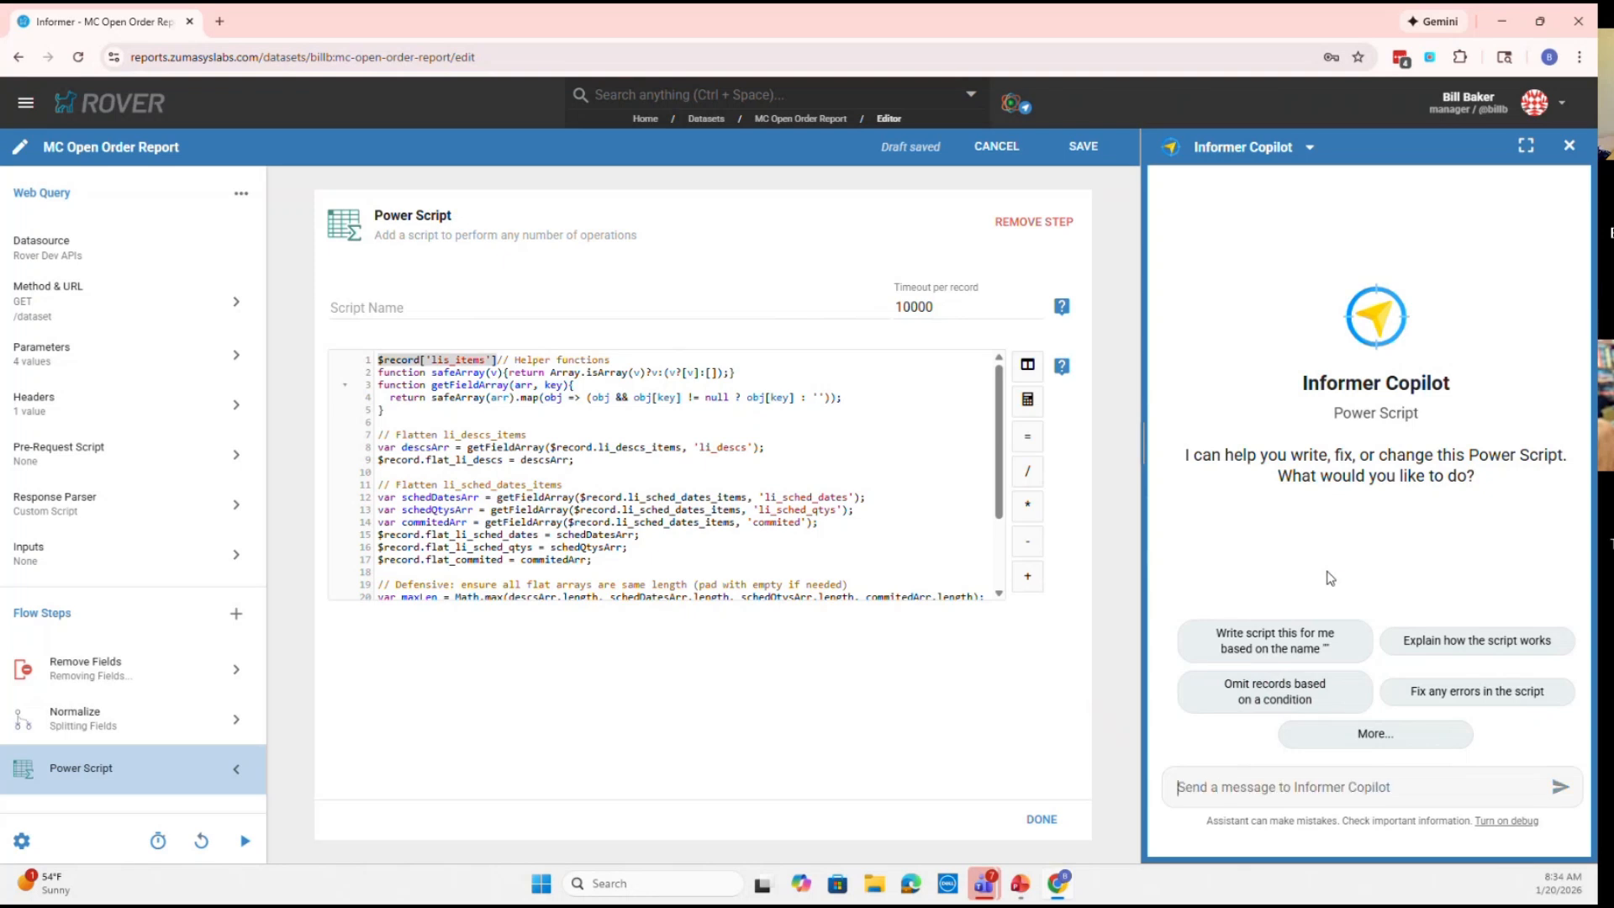
{"action": "left_click", "coordinate": [1263, 152]}
{"action": "scroll", "coordinate": [1311, 232], "scroll_direction": "down", "scroll_amount": 10}
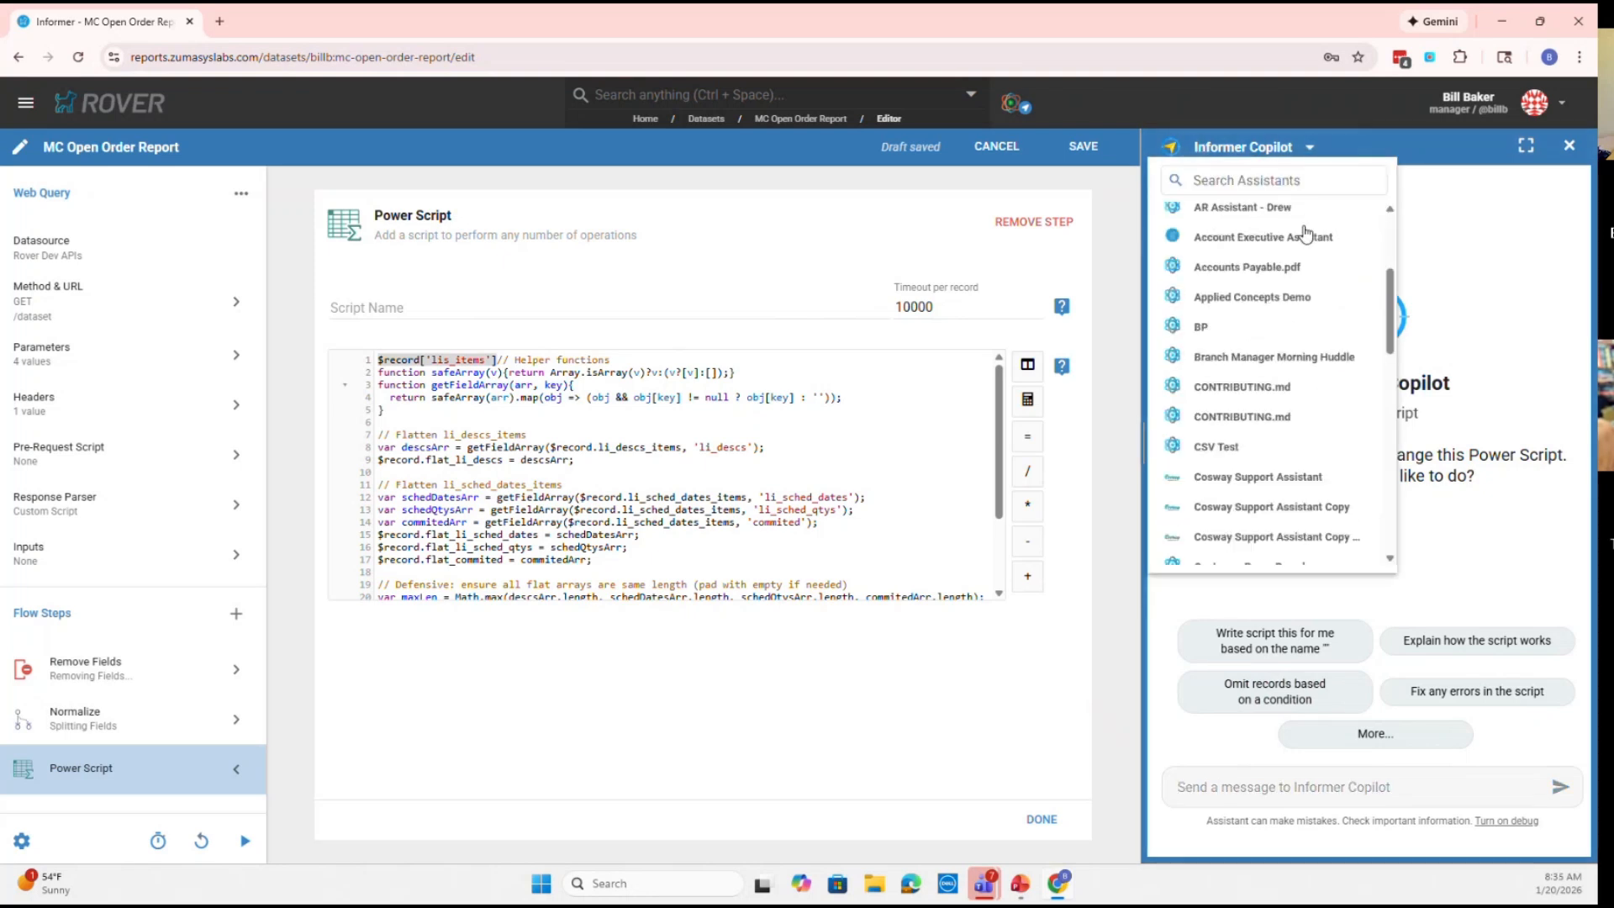
Ask Informer Copilot "can you help adjust this sript to break out attributes in $record['lis_items']"
{"action": "left_click", "coordinate": [1346, 786]}
{"action": "type", "text": "can you help adjust this"}
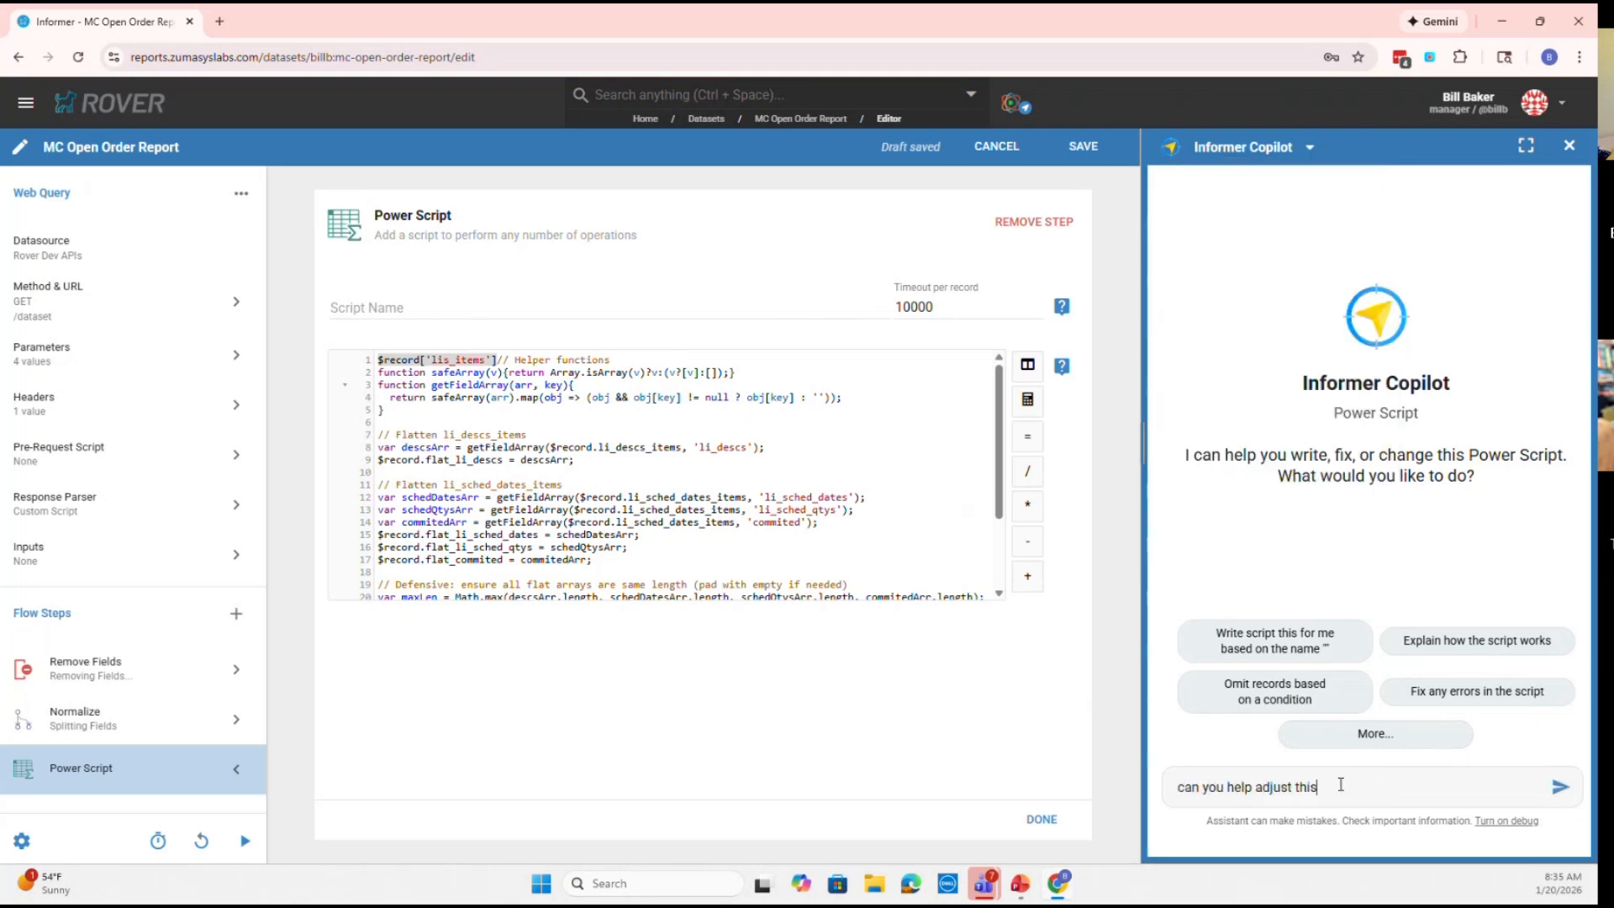
{"action": "type", "text": " sript to break out attributes in"}
{"action": "type", "text": "$record['lis_items']"}
{"action": "key", "text": "Return"}
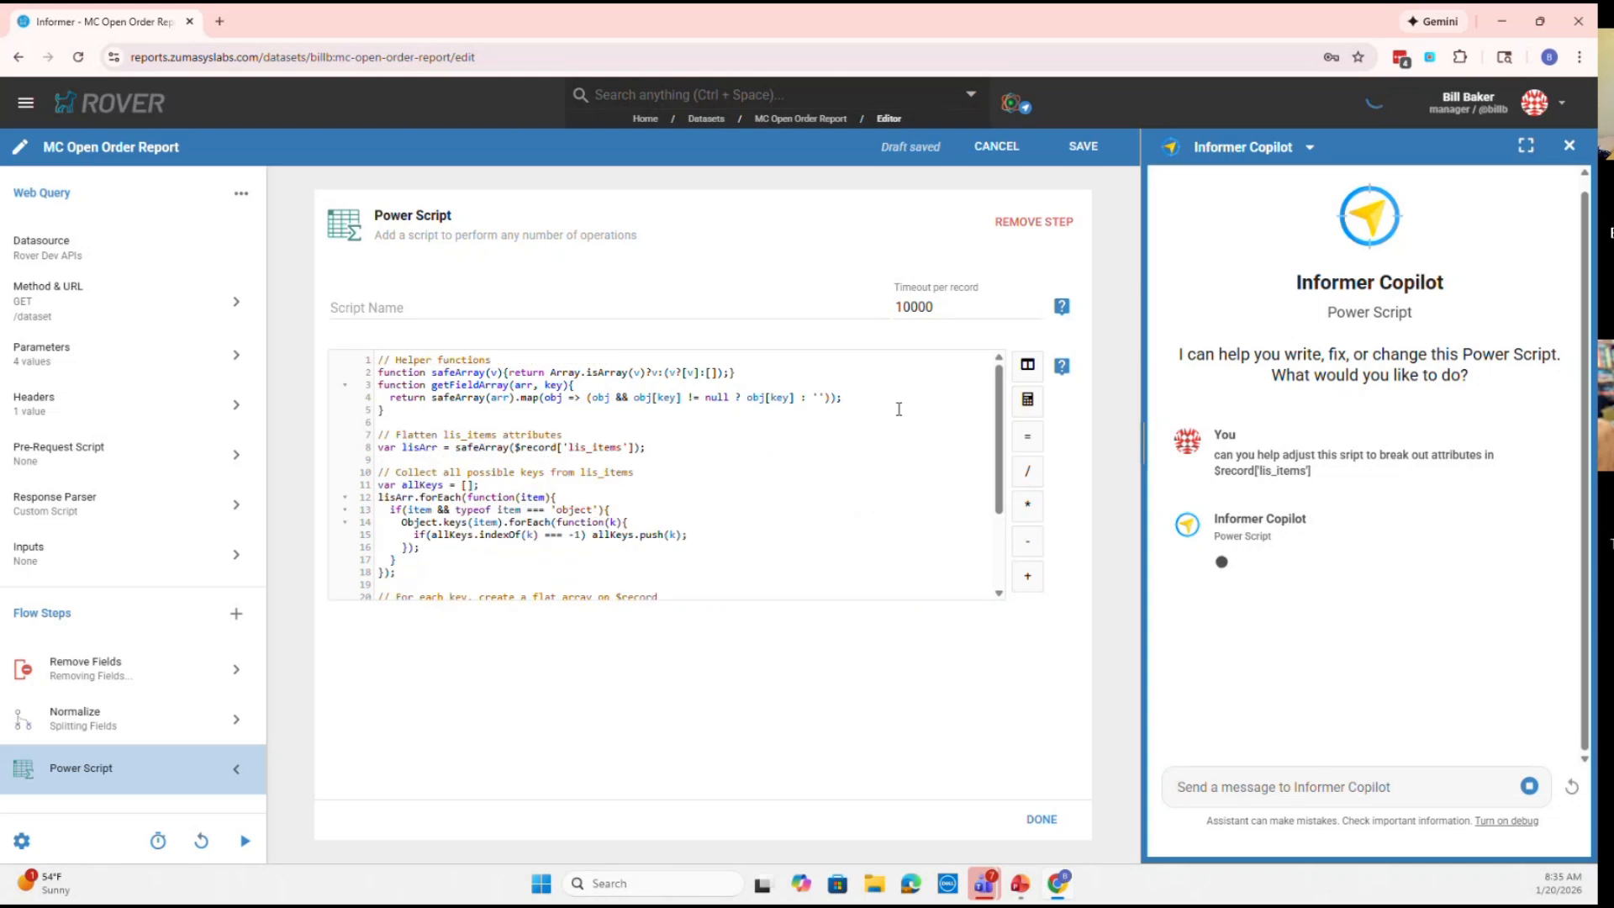
Apply the Copilot-revised Power Script and check the Flat Lis columns in the sample with the assistant pane closed
{"action": "scroll", "coordinate": [892, 409], "scroll_direction": "down", "scroll_amount": 3}
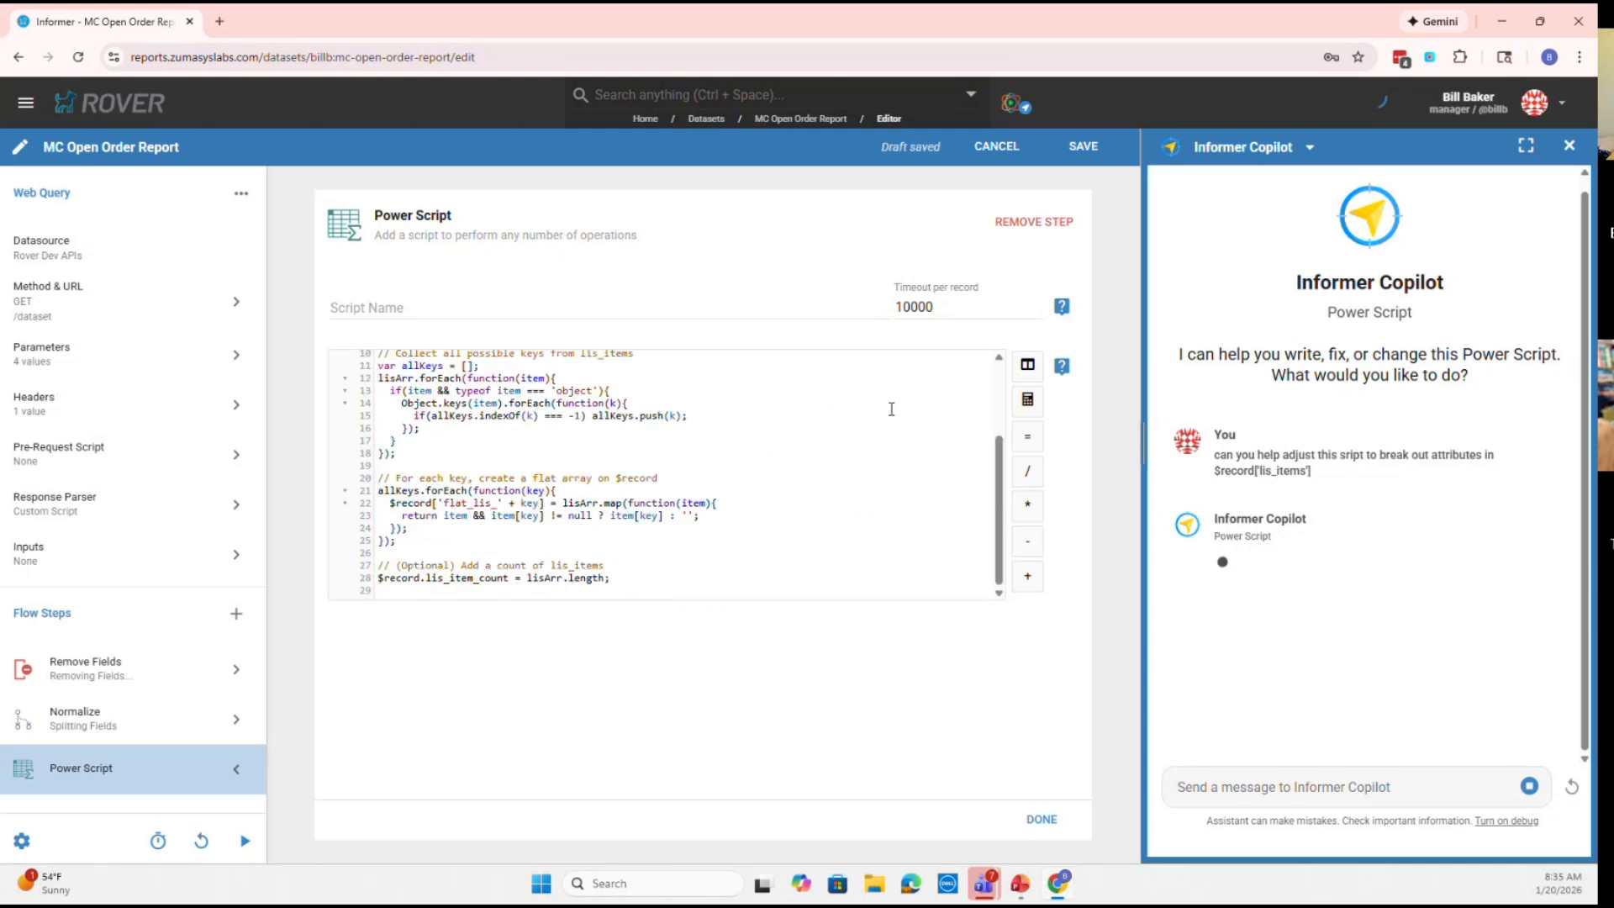
{"action": "left_click", "coordinate": [1042, 820]}
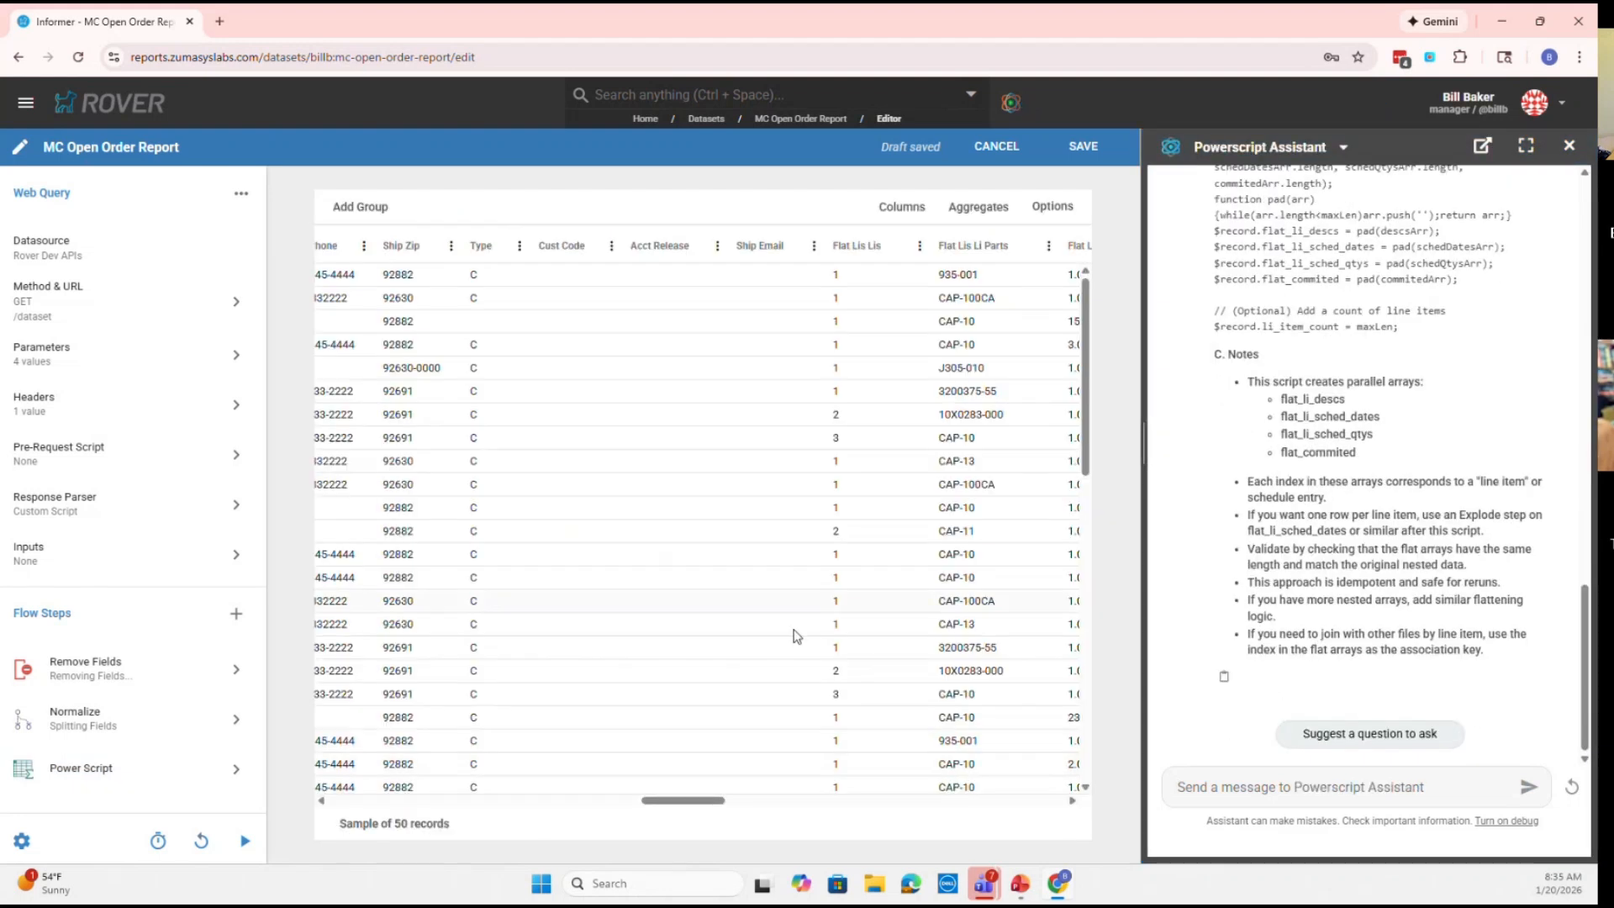
{"action": "left_click_drag", "start_coordinate": [704, 802], "coordinate": [847, 805]}
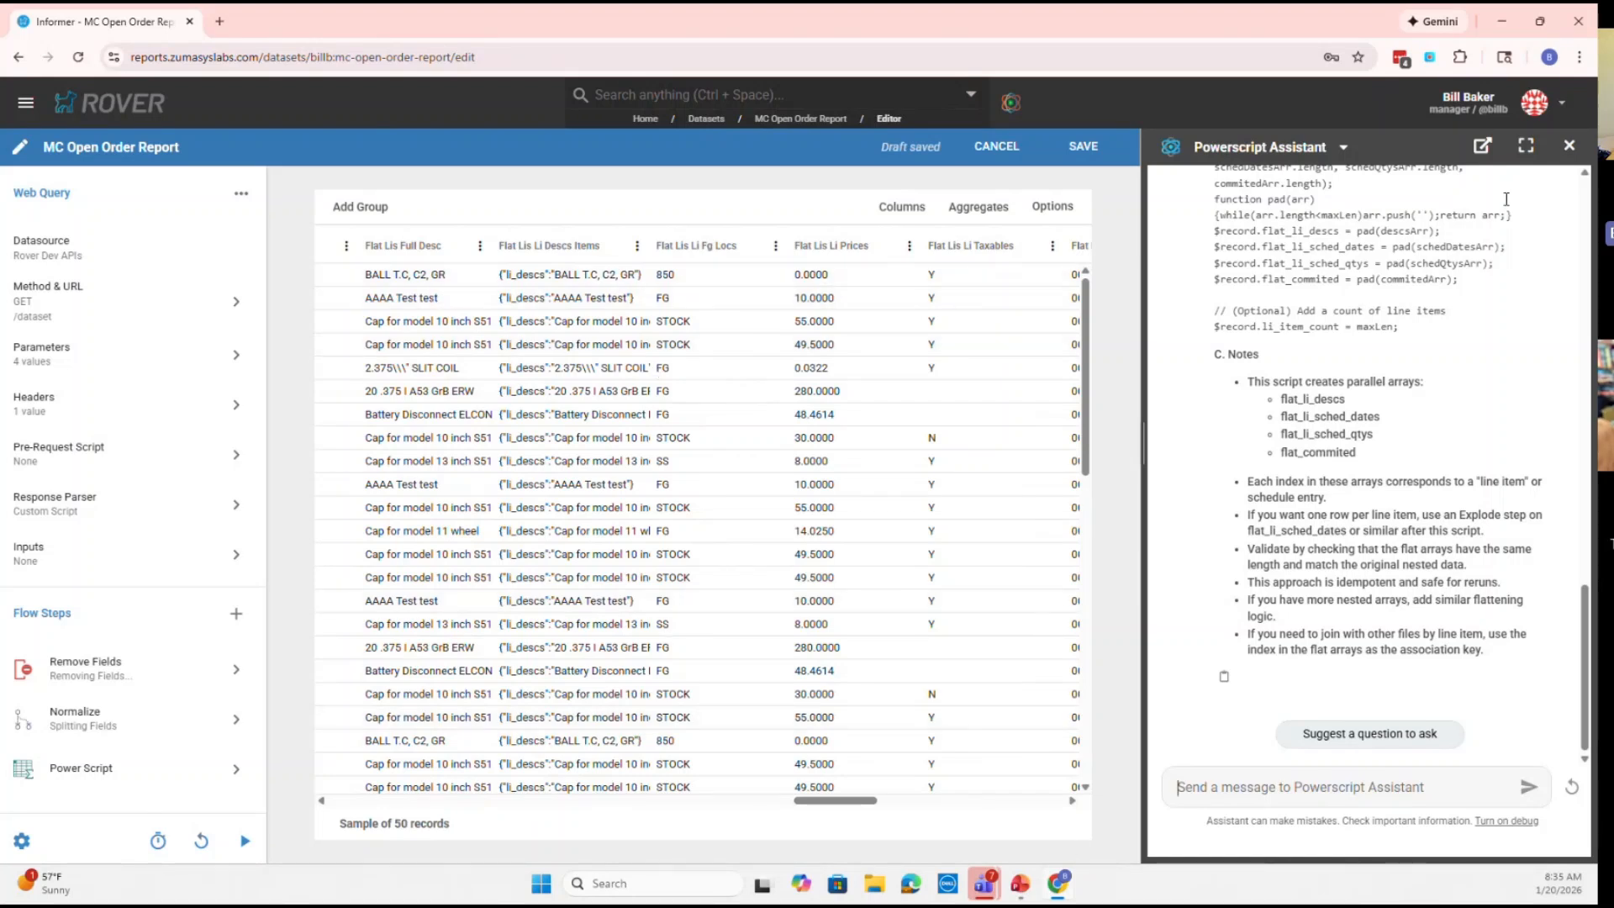
{"action": "left_click", "coordinate": [1569, 145]}
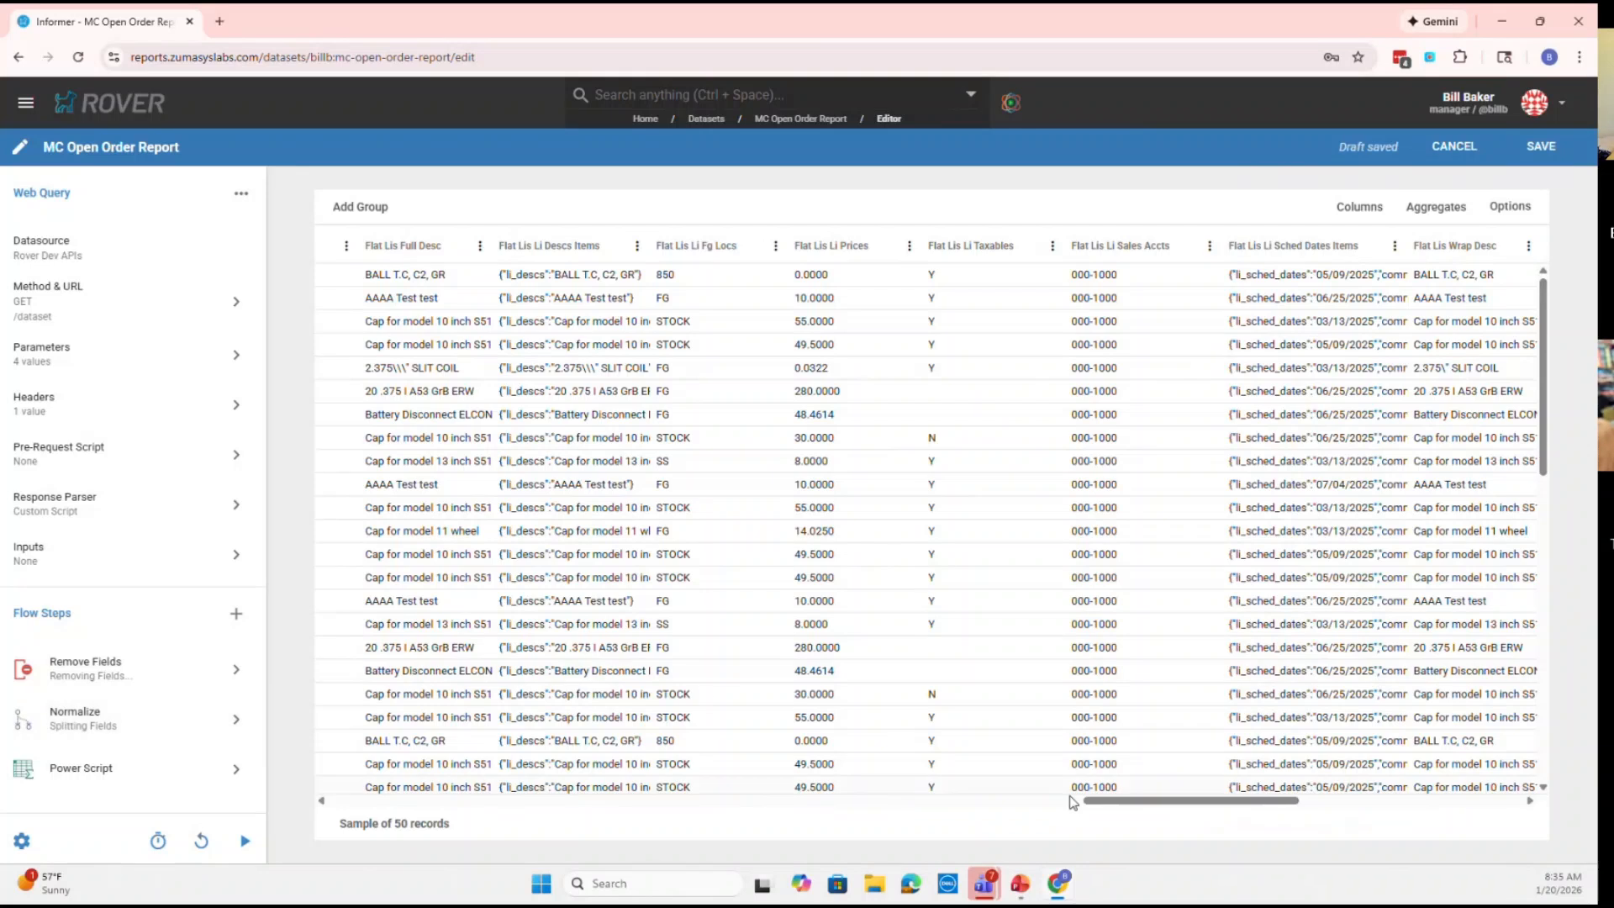
{"action": "left_click_drag", "start_coordinate": [1126, 801], "coordinate": [382, 817]}
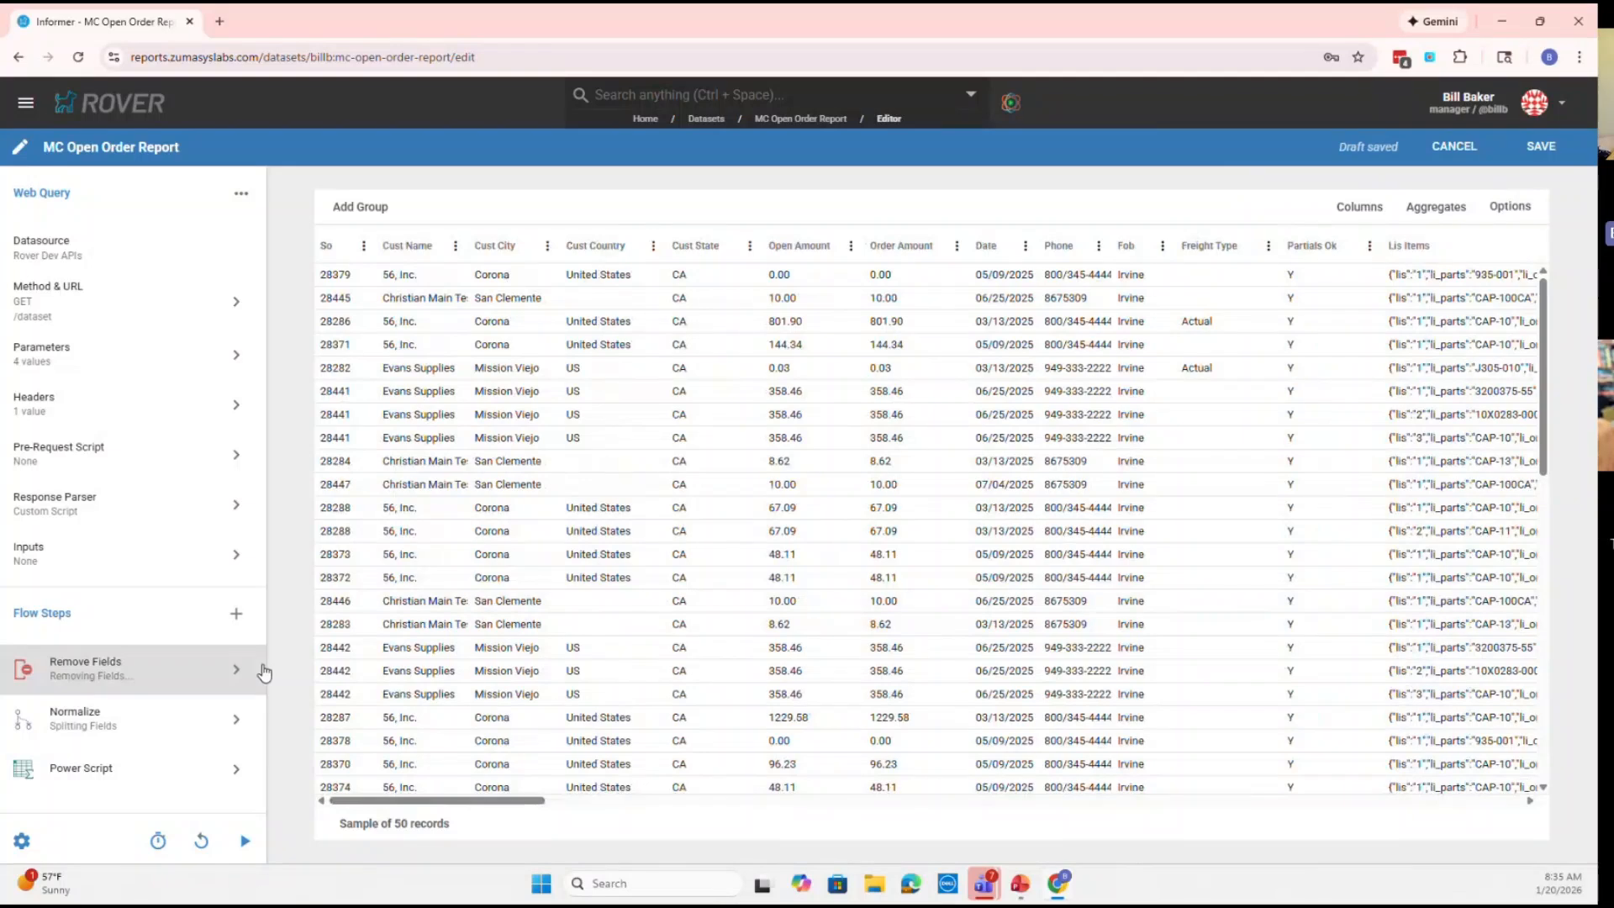
Examine the revised Power Script's key-collecting and flattening code, and compare it with the Flat Lis columns in the sample
{"action": "left_click", "coordinate": [172, 761]}
{"action": "scroll", "coordinate": [632, 449], "scroll_direction": "down", "scroll_amount": 3}
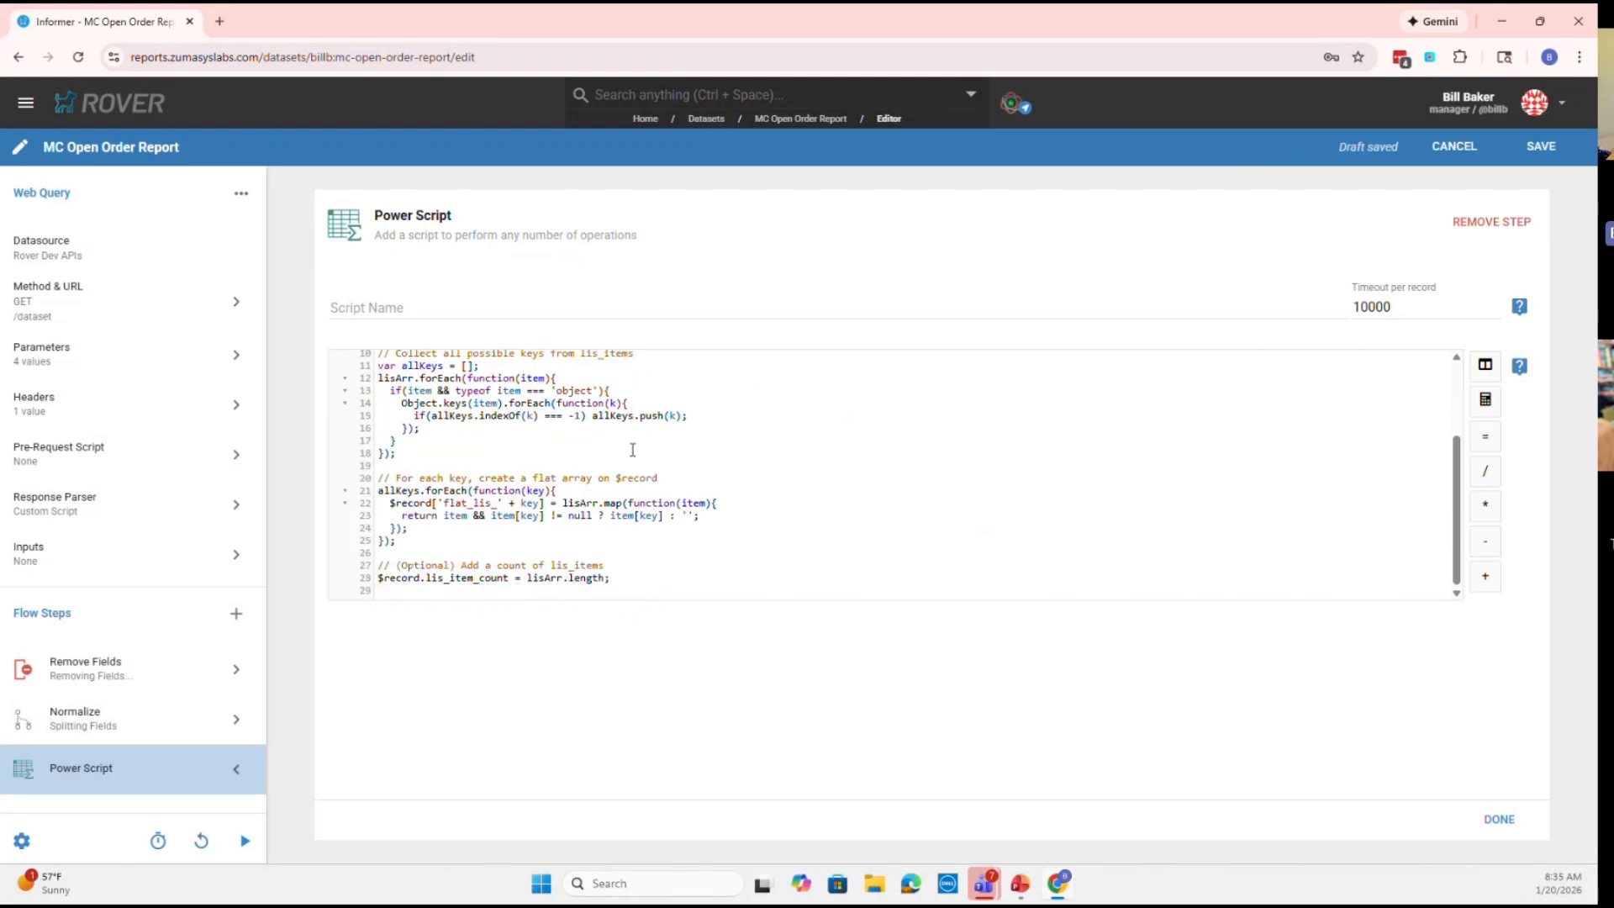
{"action": "scroll", "coordinate": [635, 495], "scroll_direction": "up", "scroll_amount": 3}
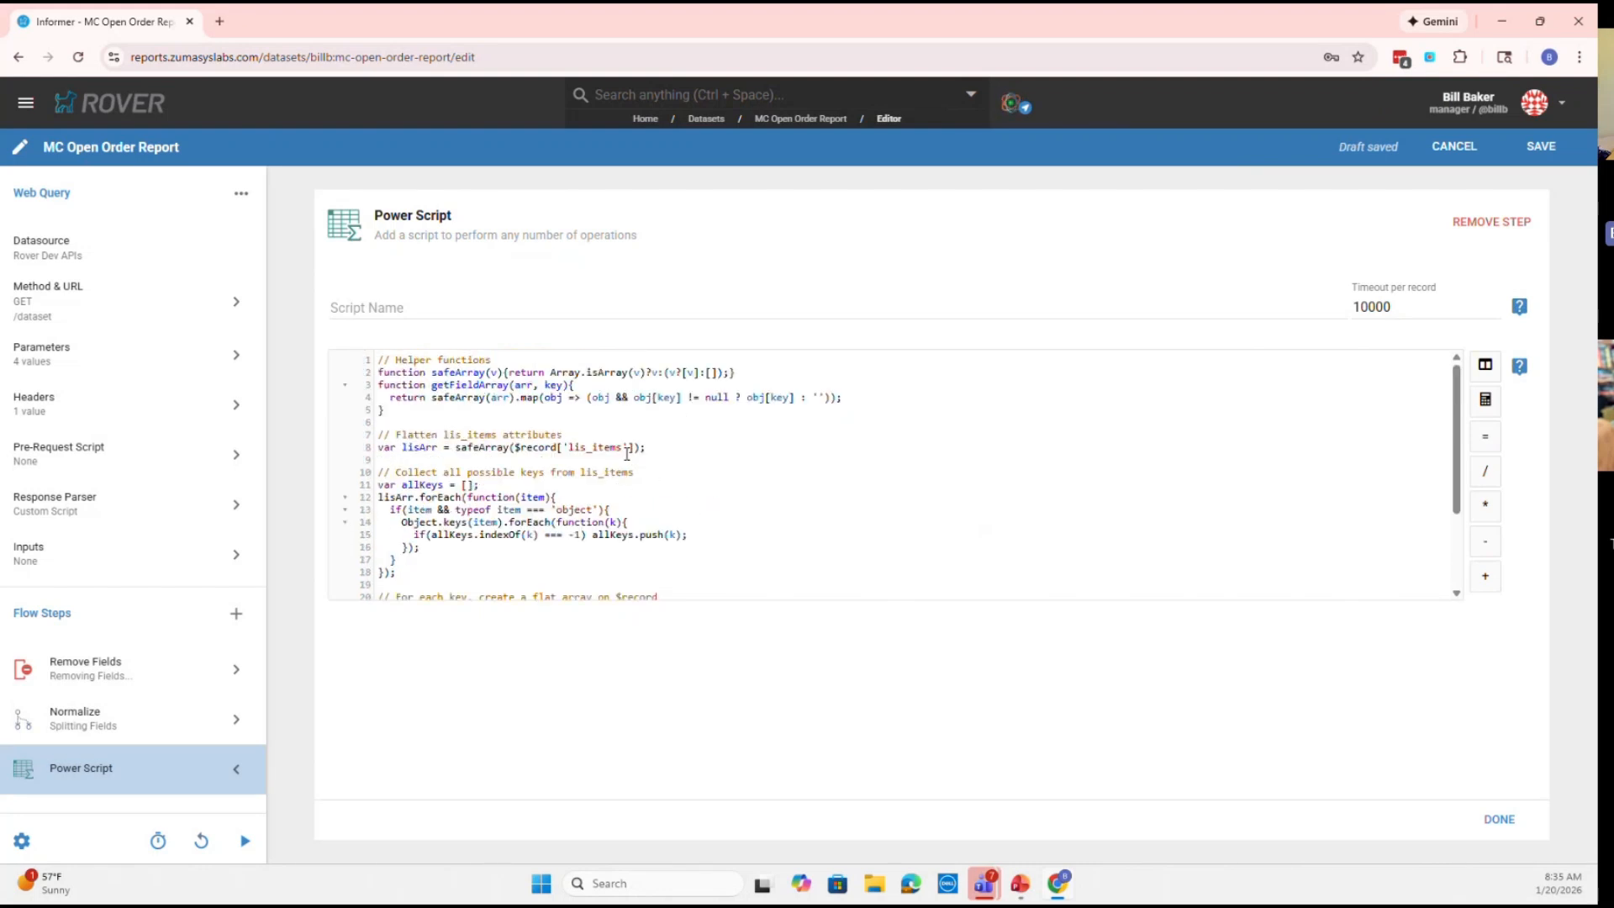
{"action": "scroll", "coordinate": [627, 454], "scroll_direction": "down", "scroll_amount": 3}
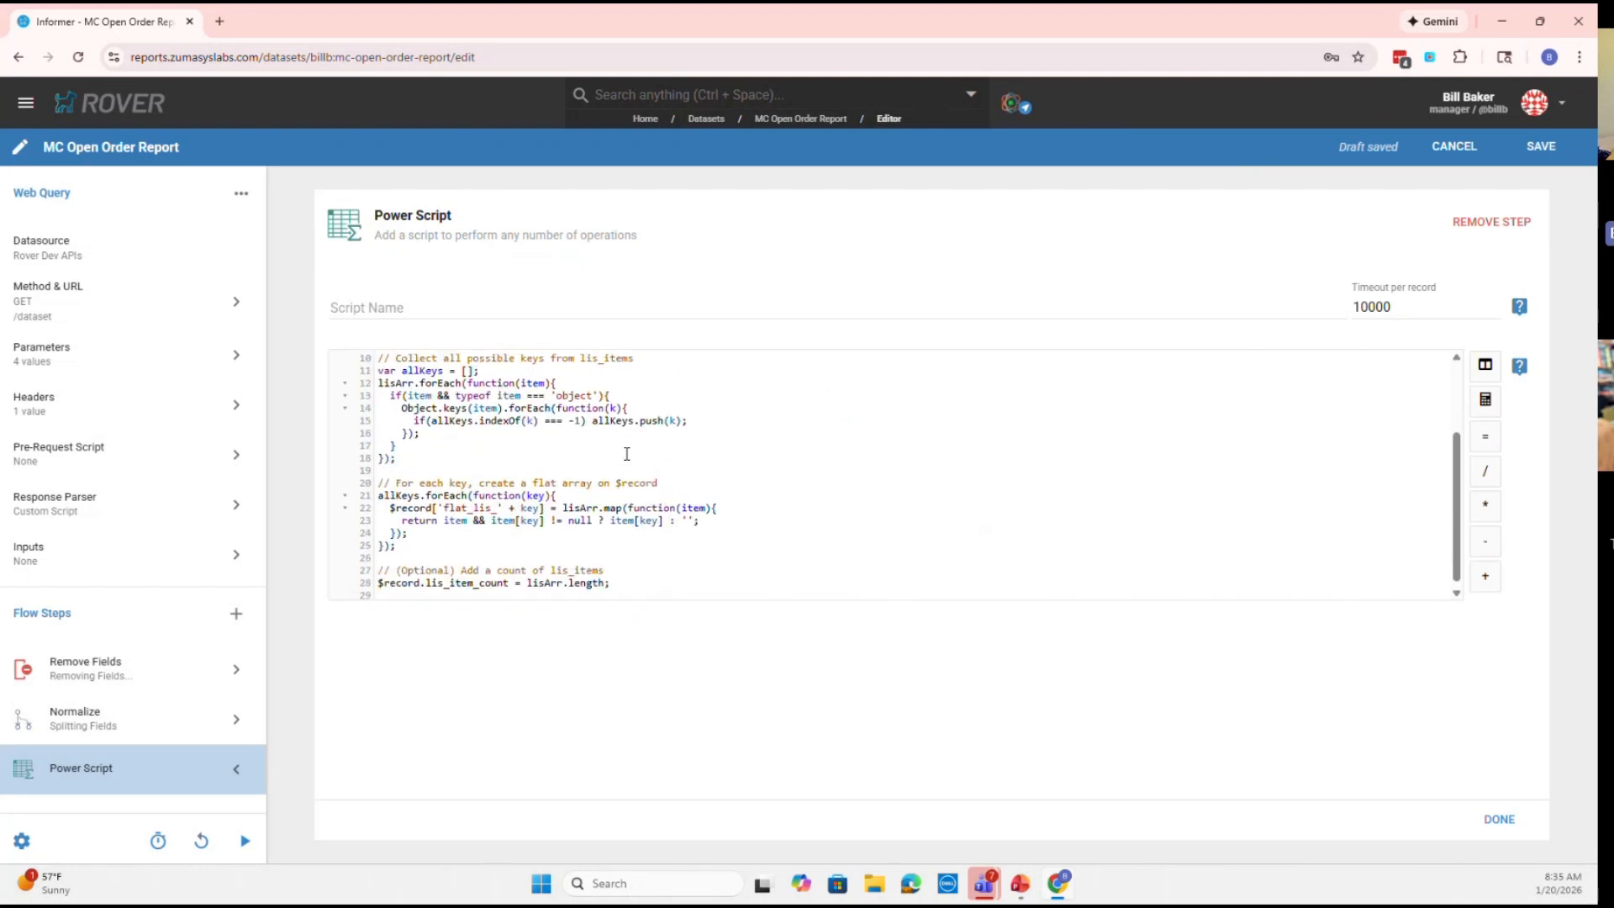
{"action": "scroll", "coordinate": [627, 454], "scroll_direction": "up", "scroll_amount": 3}
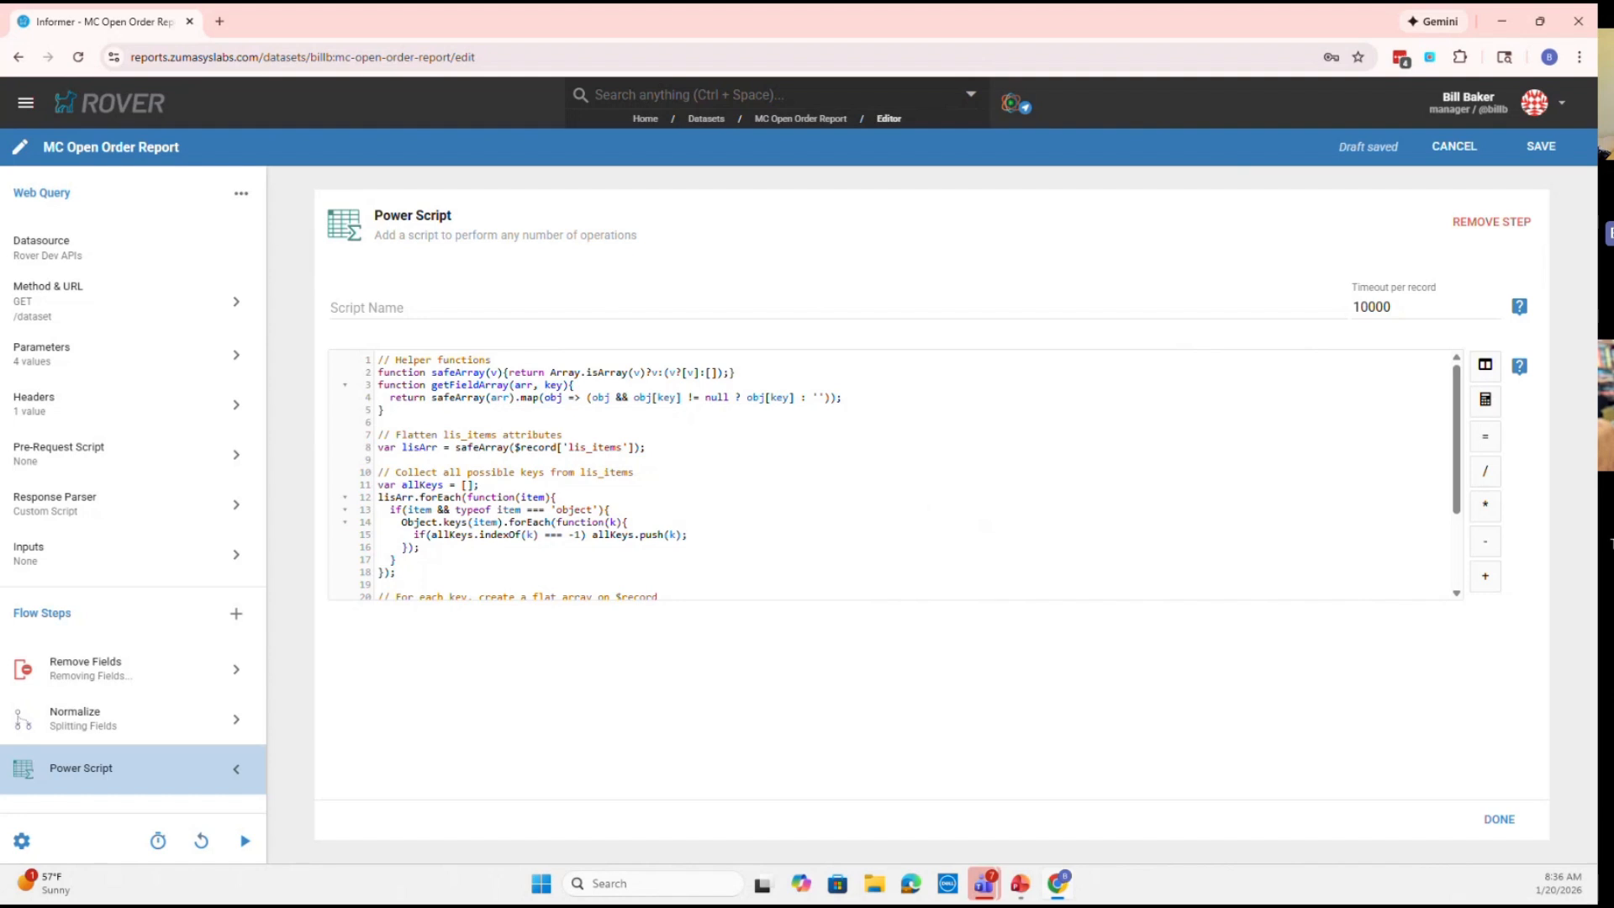
{"action": "left_click", "coordinate": [1527, 822]}
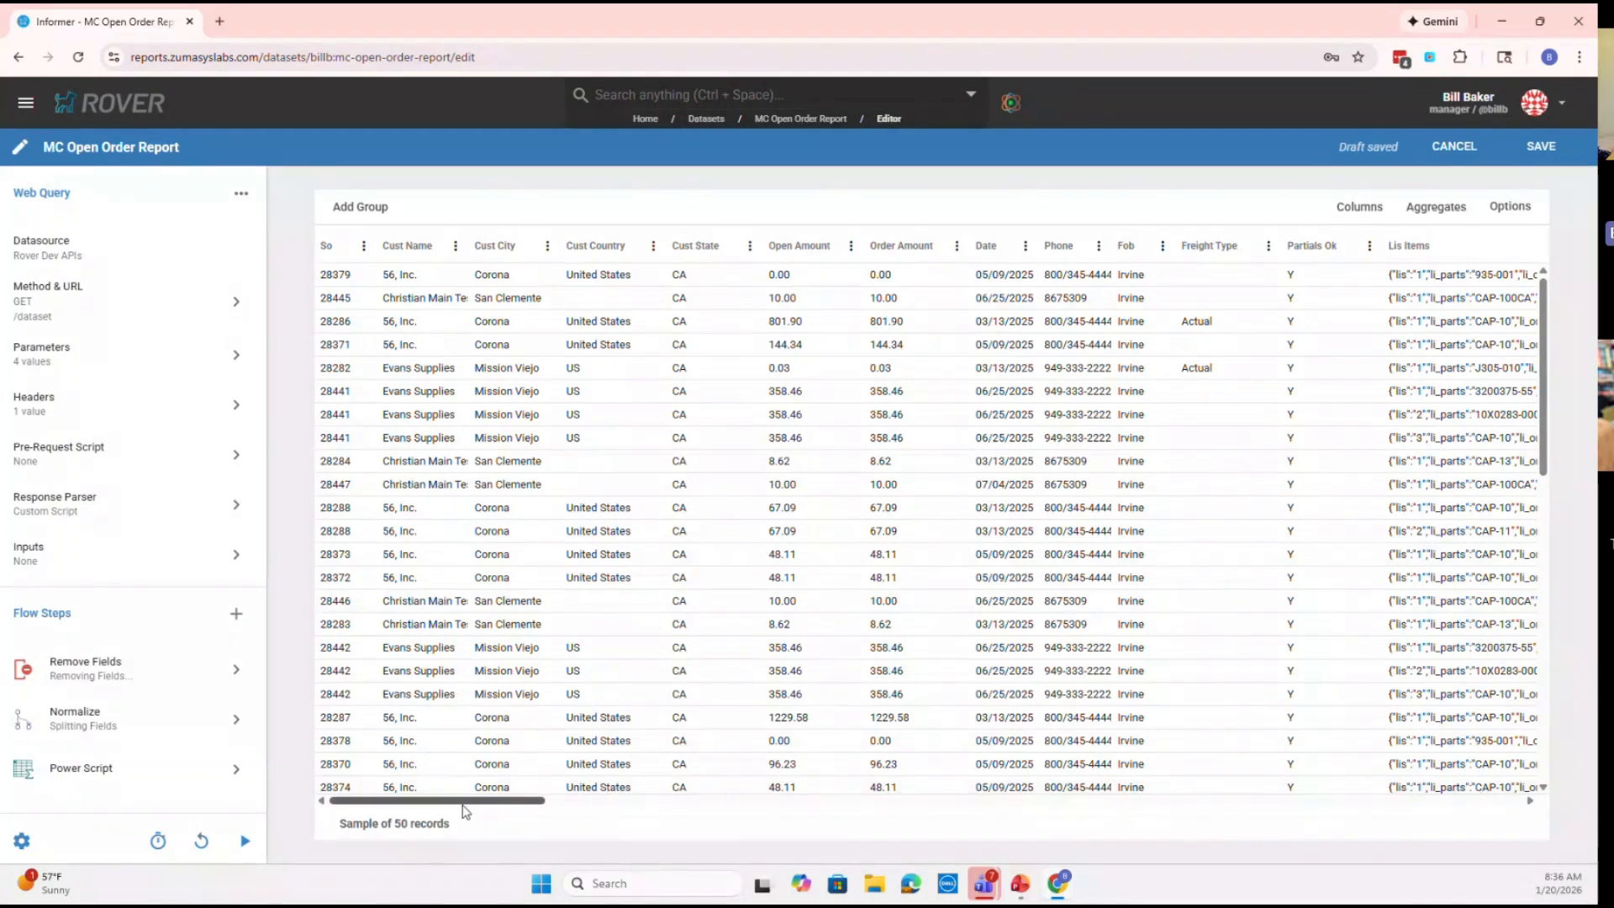
{"action": "left_click_drag", "start_coordinate": [462, 805], "coordinate": [1068, 828]}
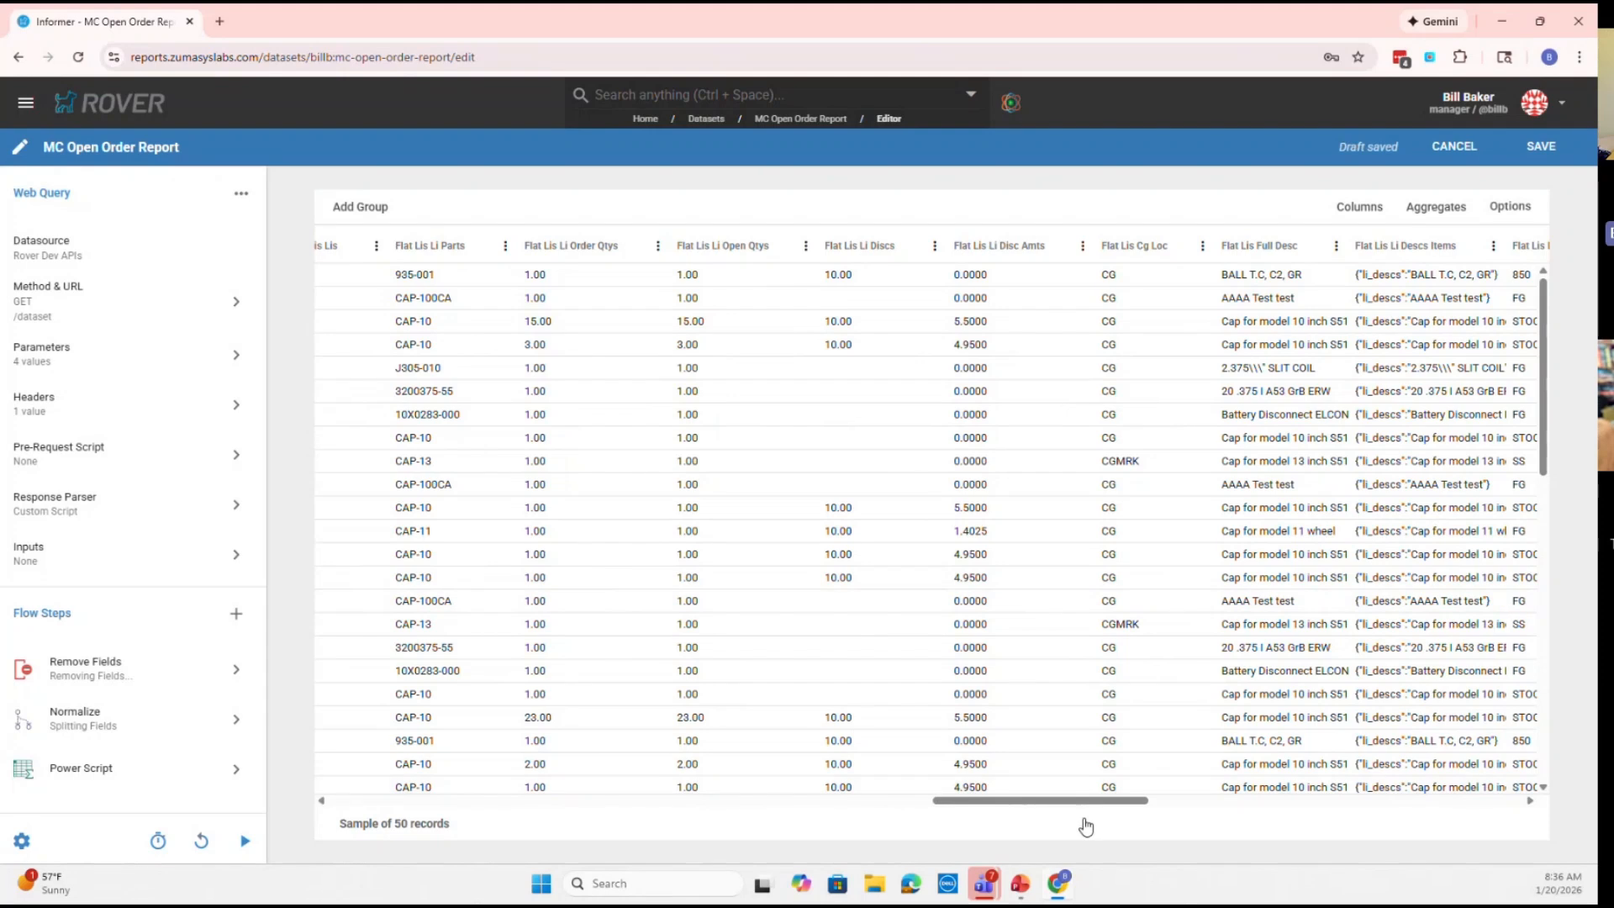
Check the remaining Flat Lis columns in the sample and add a Field Settings flow step after the Power Script
{"action": "left_click_drag", "start_coordinate": [1102, 800], "coordinate": [1332, 804]}
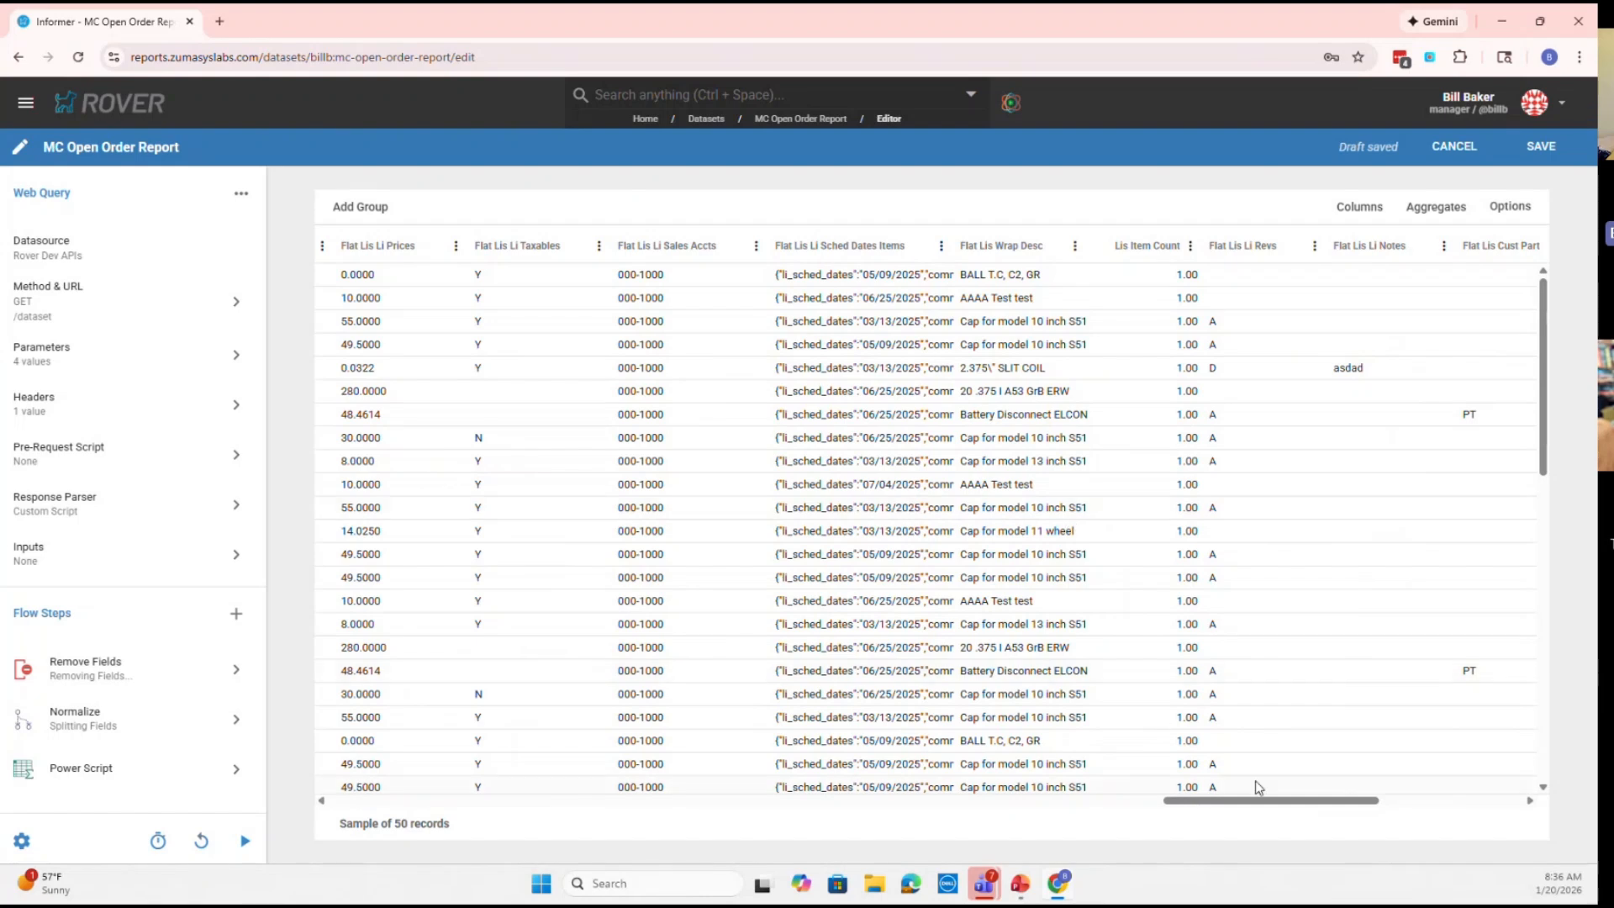
{"action": "left_click_drag", "start_coordinate": [1261, 800], "coordinate": [431, 807]}
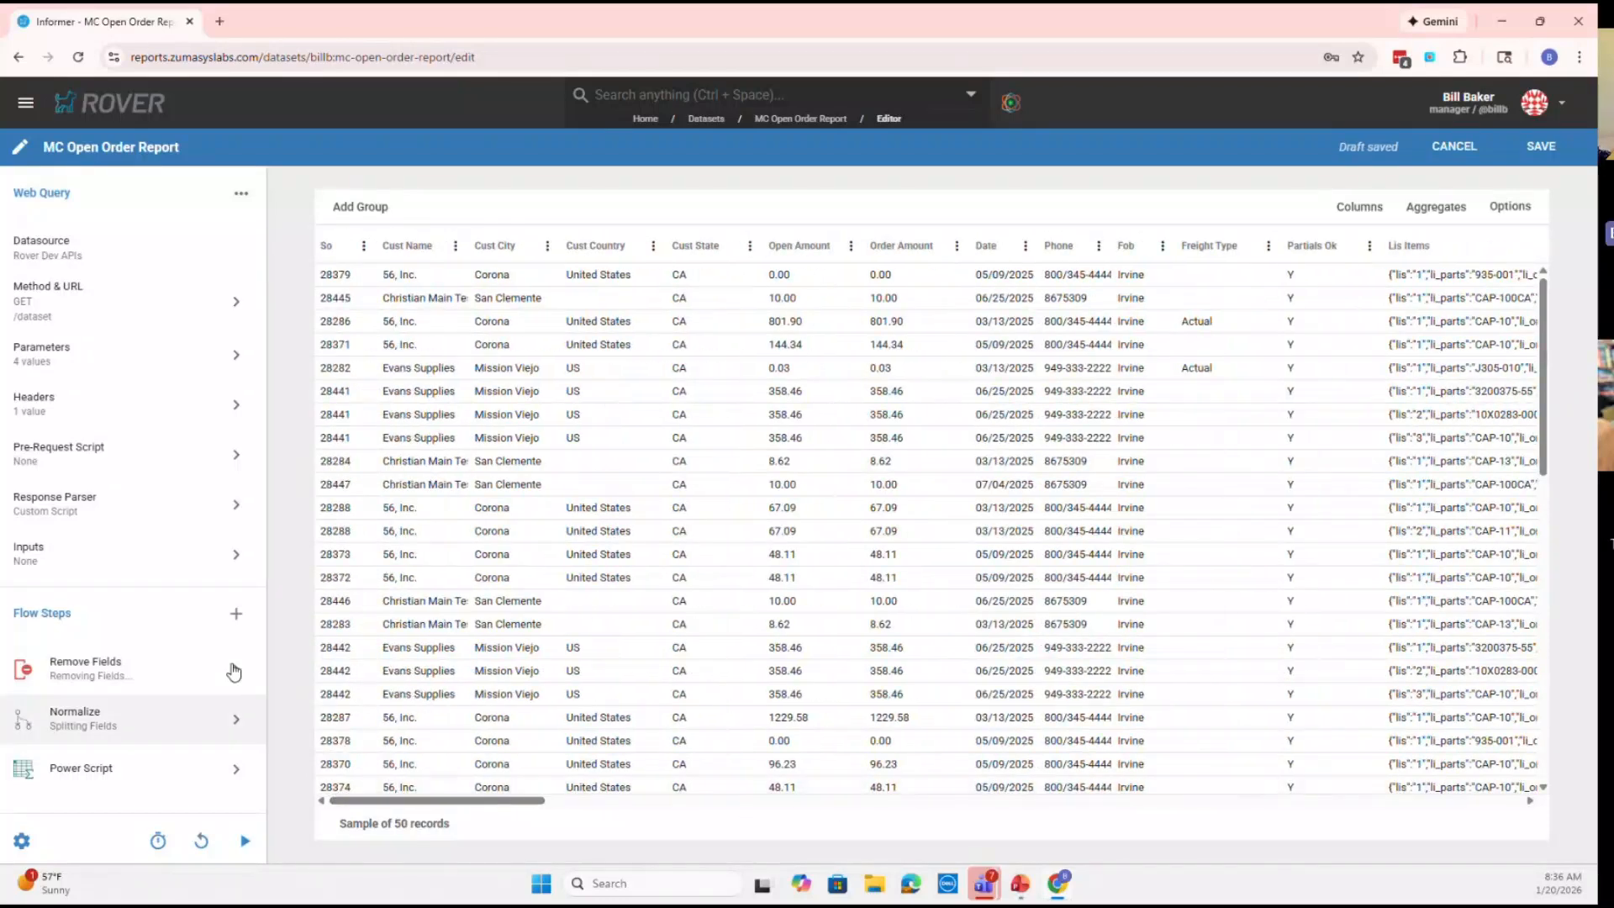
{"action": "left_click", "coordinate": [236, 613]}
{"action": "mouse_move", "coordinate": [243, 622]}
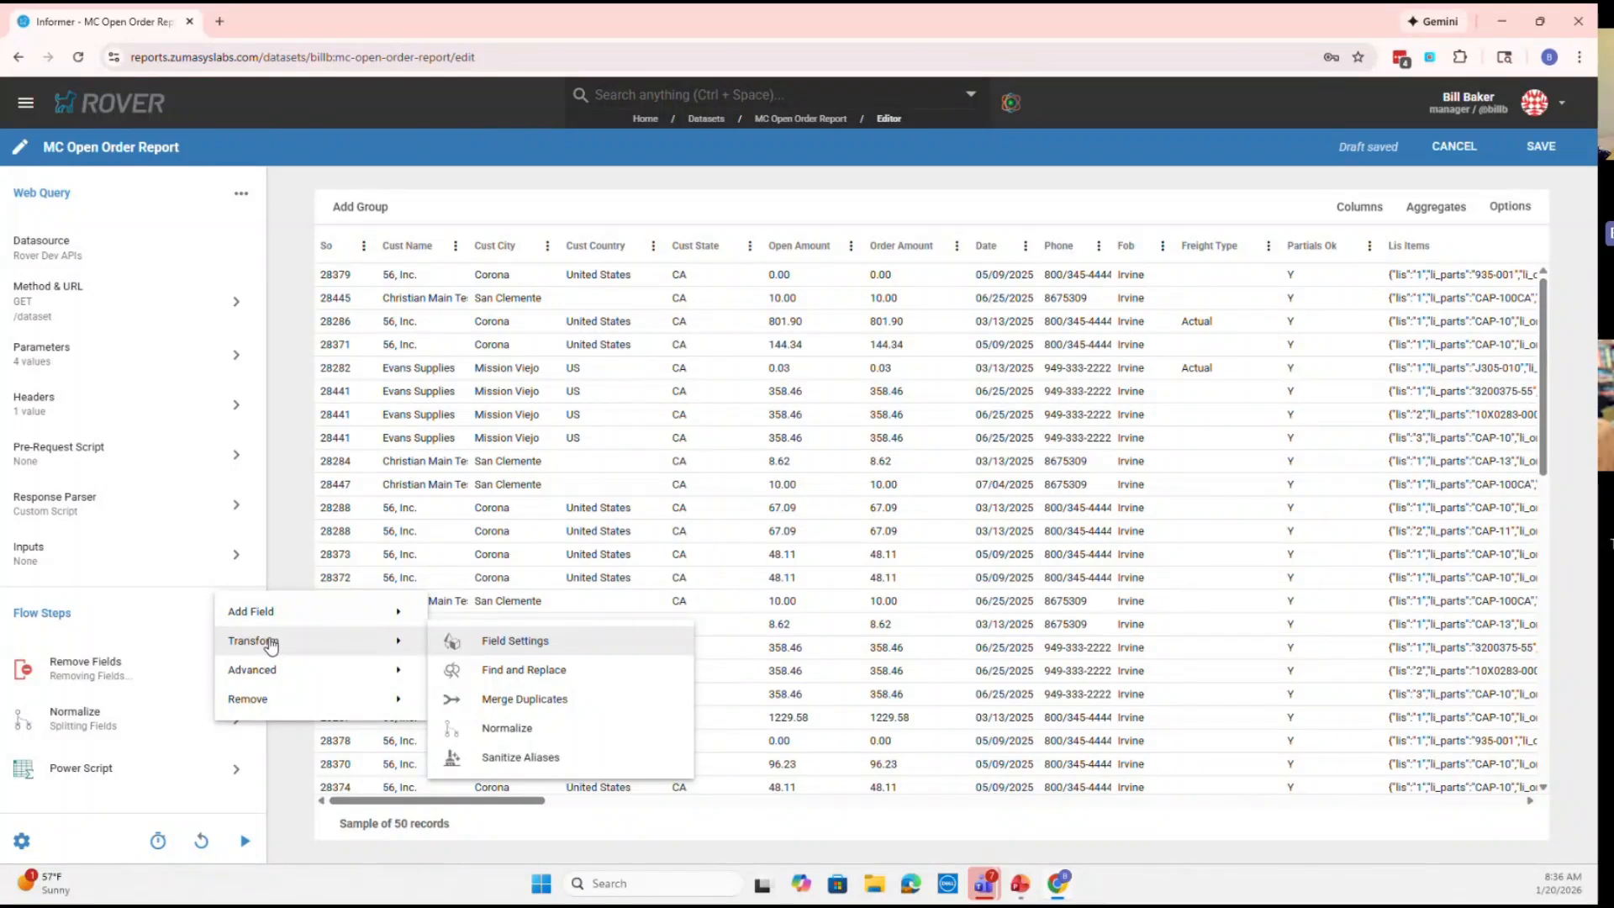
{"action": "left_click", "coordinate": [506, 641]}
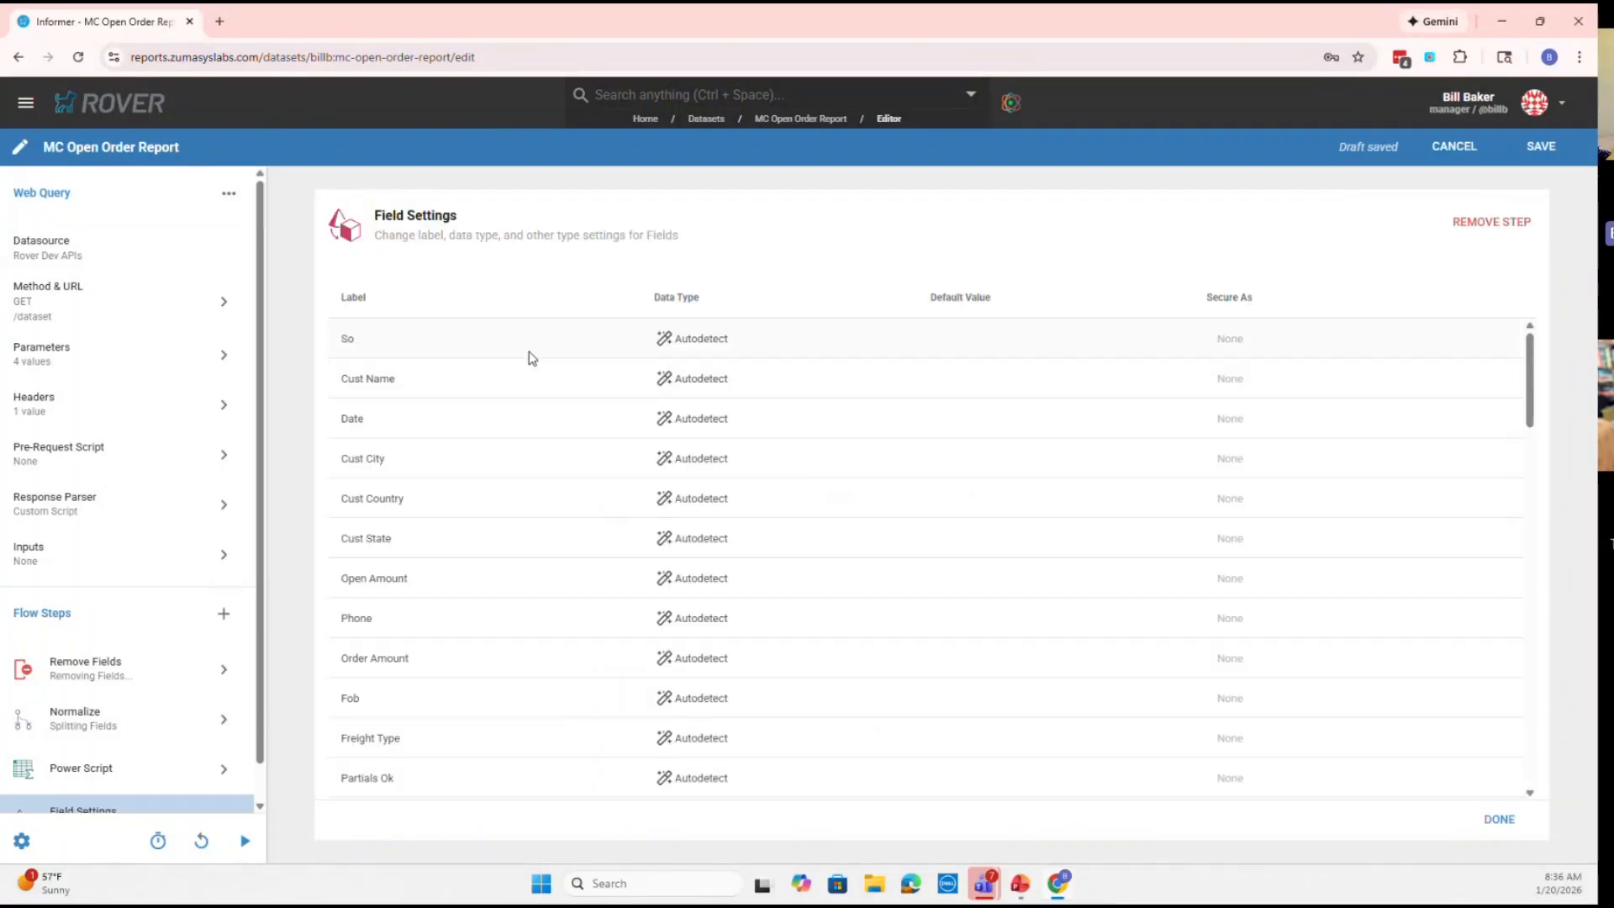
{"action": "scroll", "coordinate": [728, 422], "scroll_direction": "down", "scroll_amount": 3}
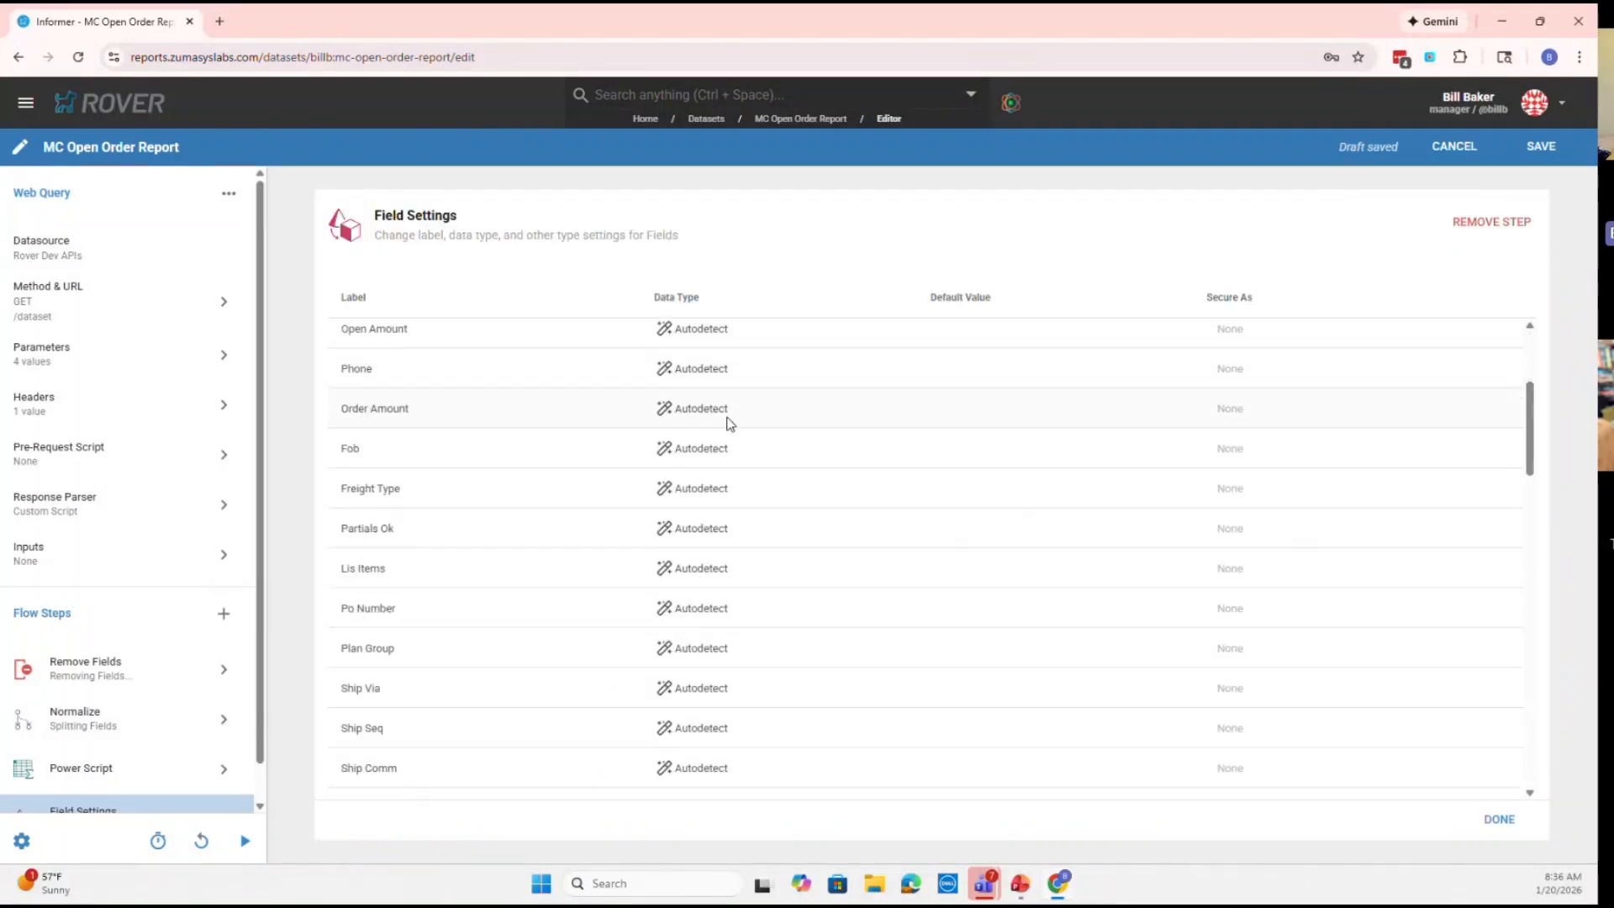
{"action": "left_click", "coordinate": [223, 613]}
{"action": "mouse_move", "coordinate": [256, 622]}
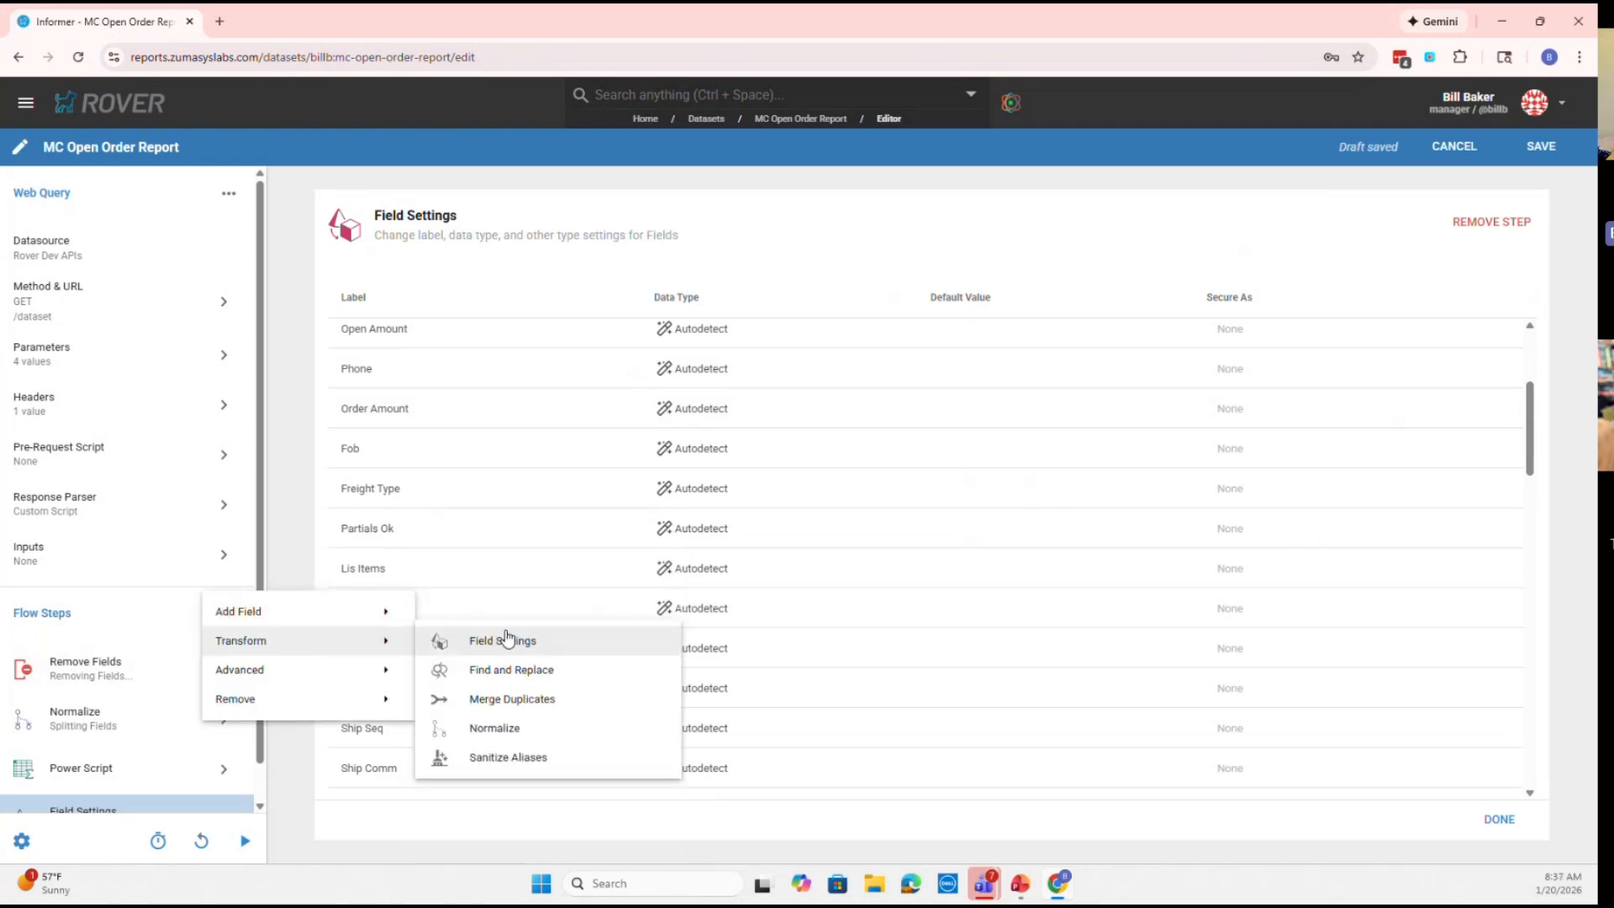
{"action": "left_click", "coordinate": [735, 267]}
Set the Date field's data type to Date in the Field Settings step
{"action": "scroll", "coordinate": [723, 344], "scroll_direction": "up", "scroll_amount": 2}
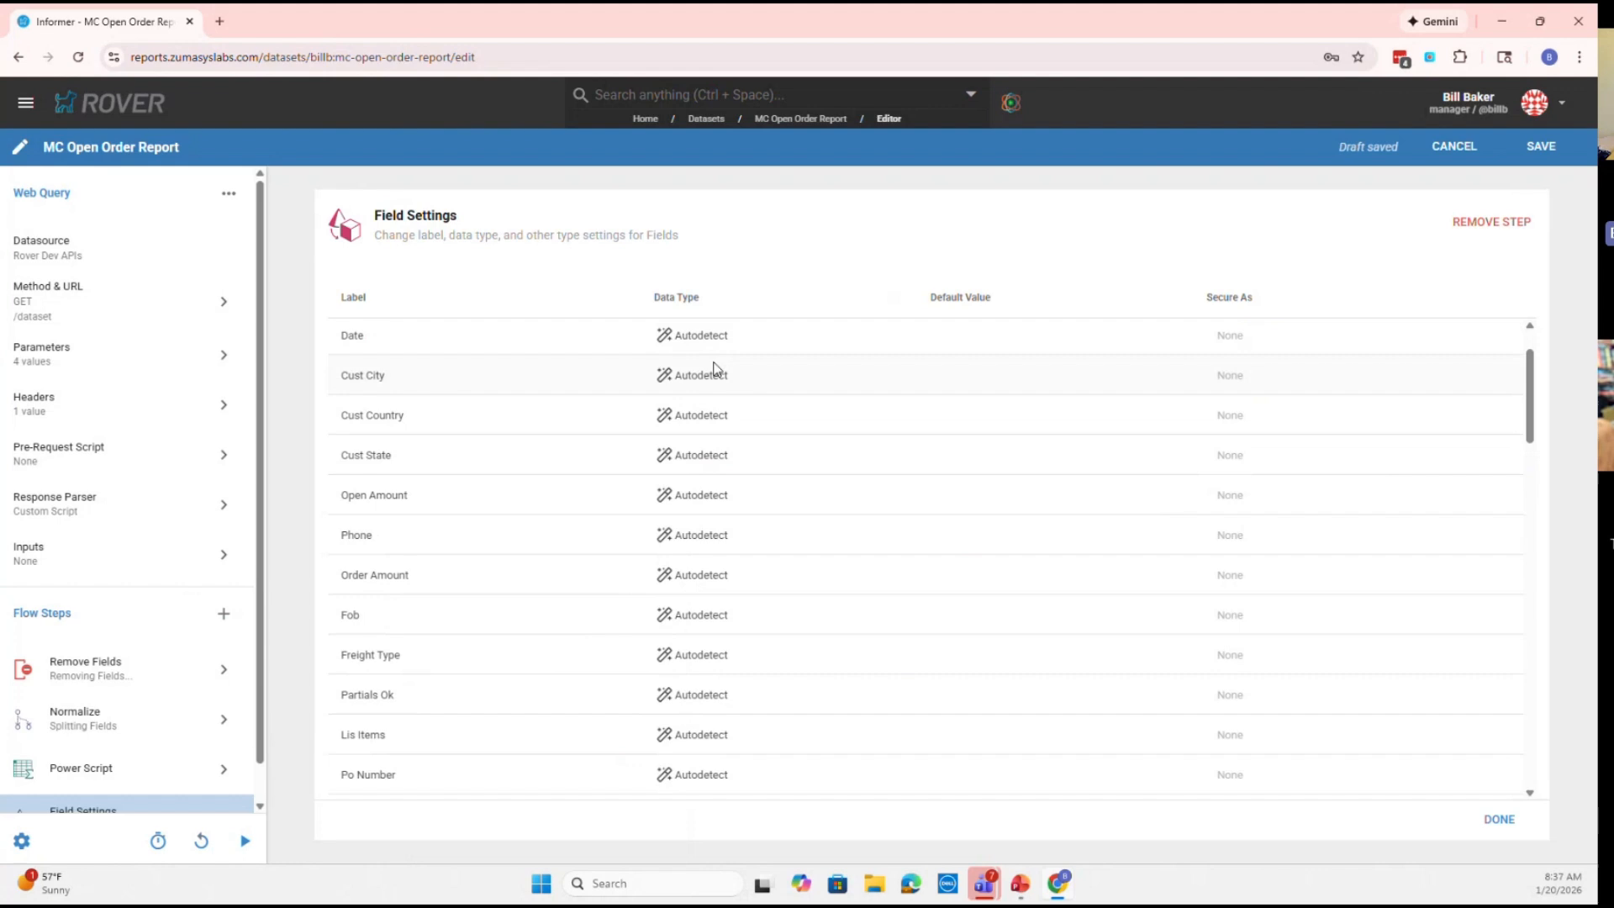
{"action": "scroll", "coordinate": [715, 368], "scroll_direction": "up", "scroll_amount": 2}
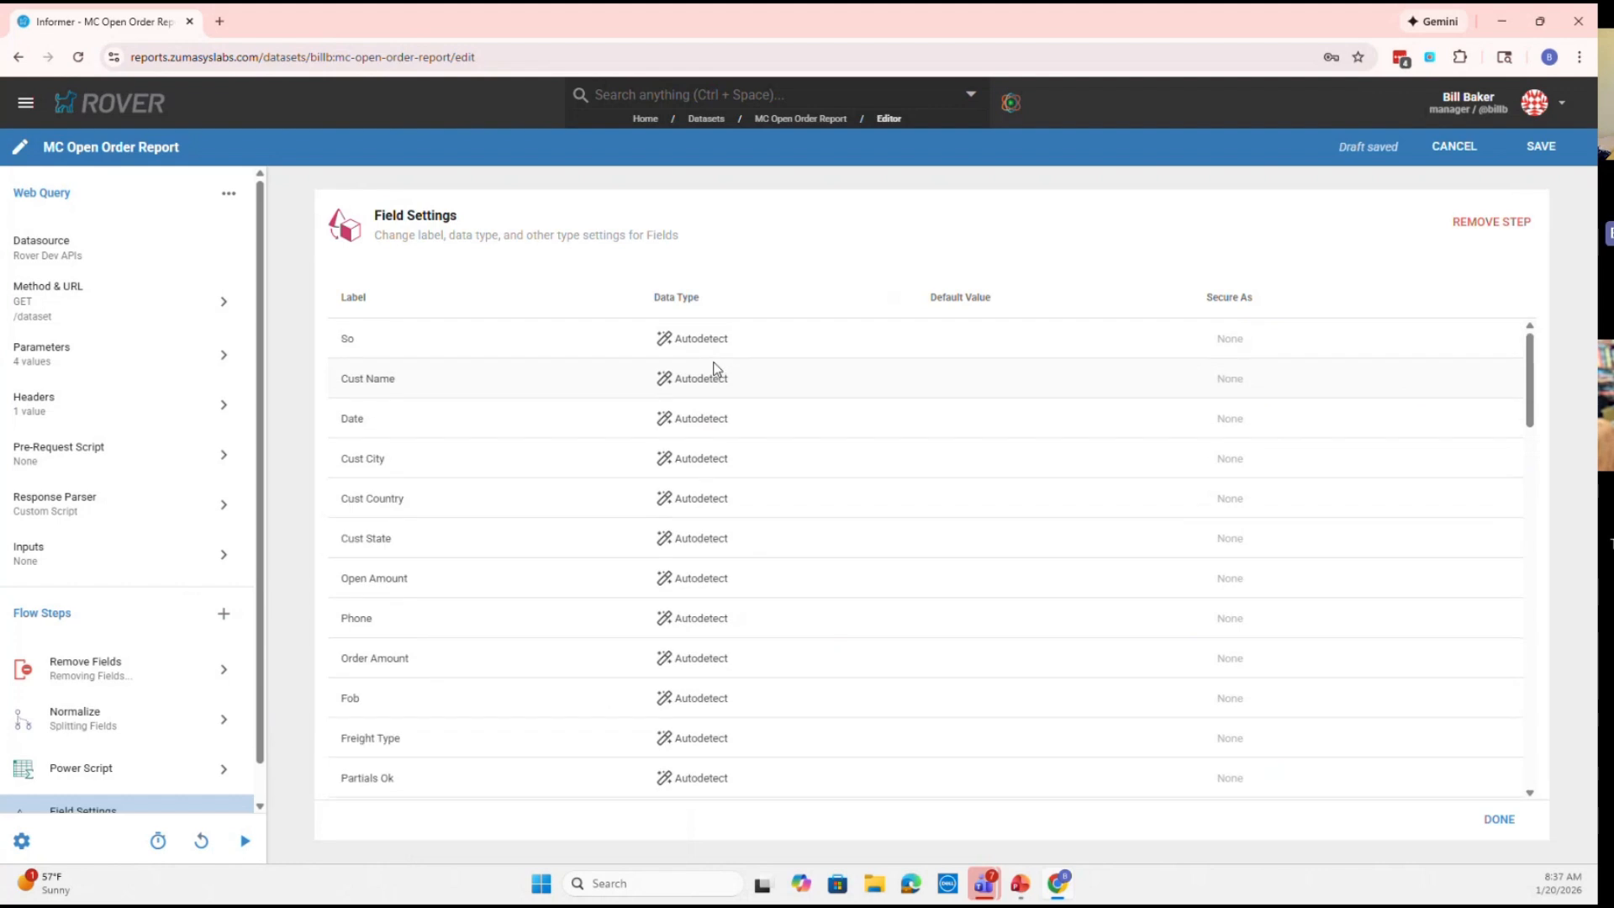
{"action": "left_click", "coordinate": [707, 419]}
{"action": "left_click", "coordinate": [734, 556]}
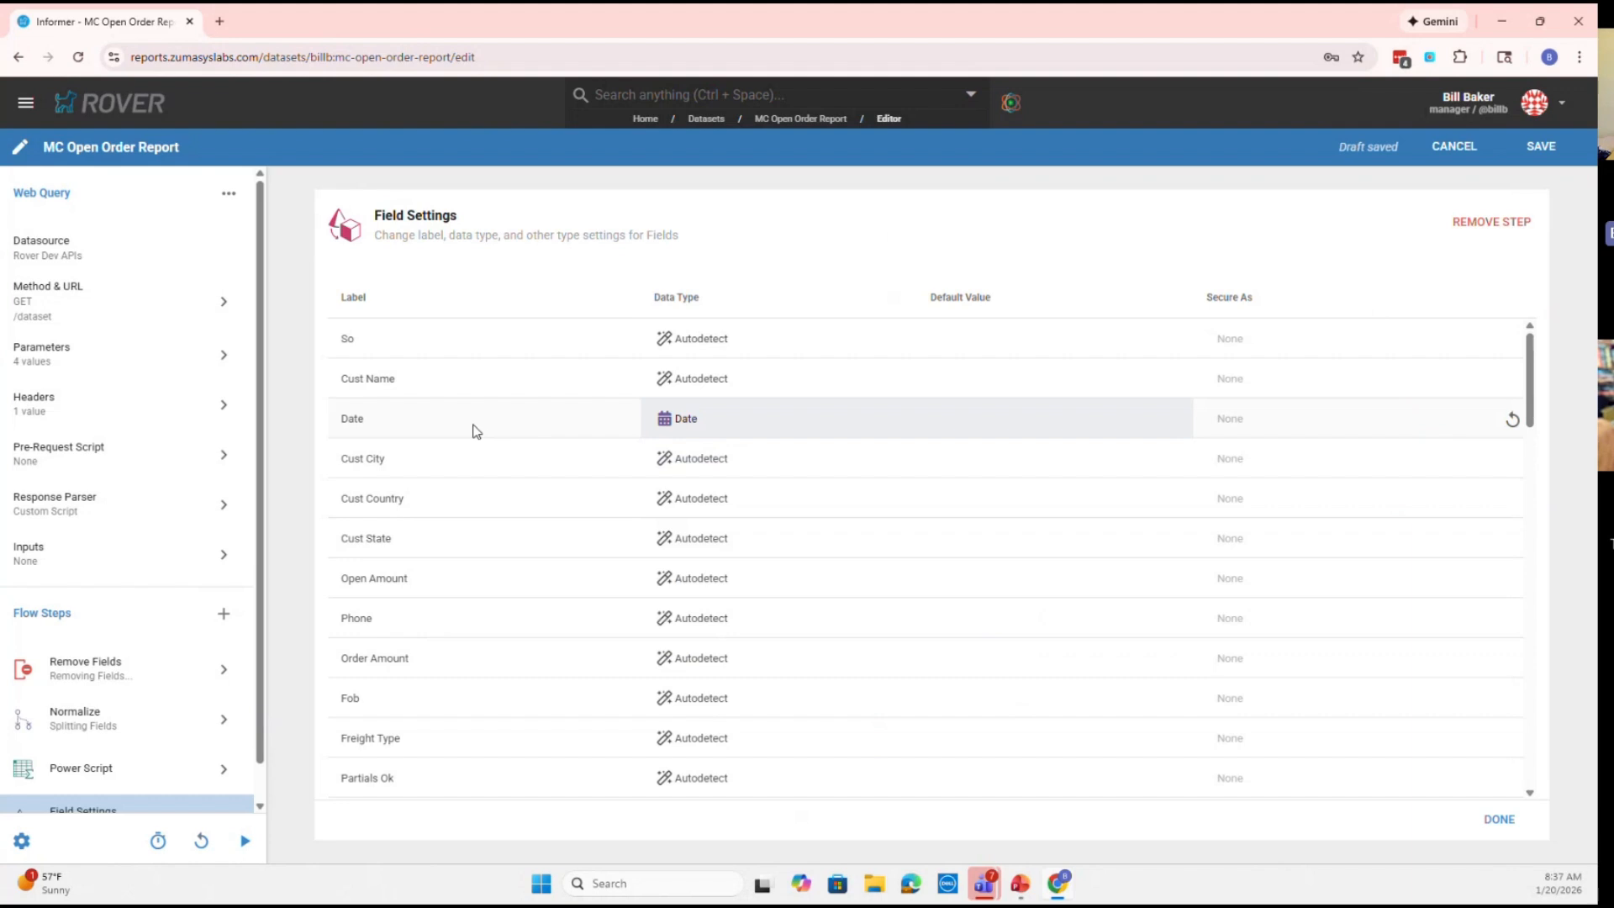
Set the data type of the Open Amount and Order Amount fields to Decimal Number
{"action": "scroll", "coordinate": [759, 505], "scroll_direction": "down", "scroll_amount": 2}
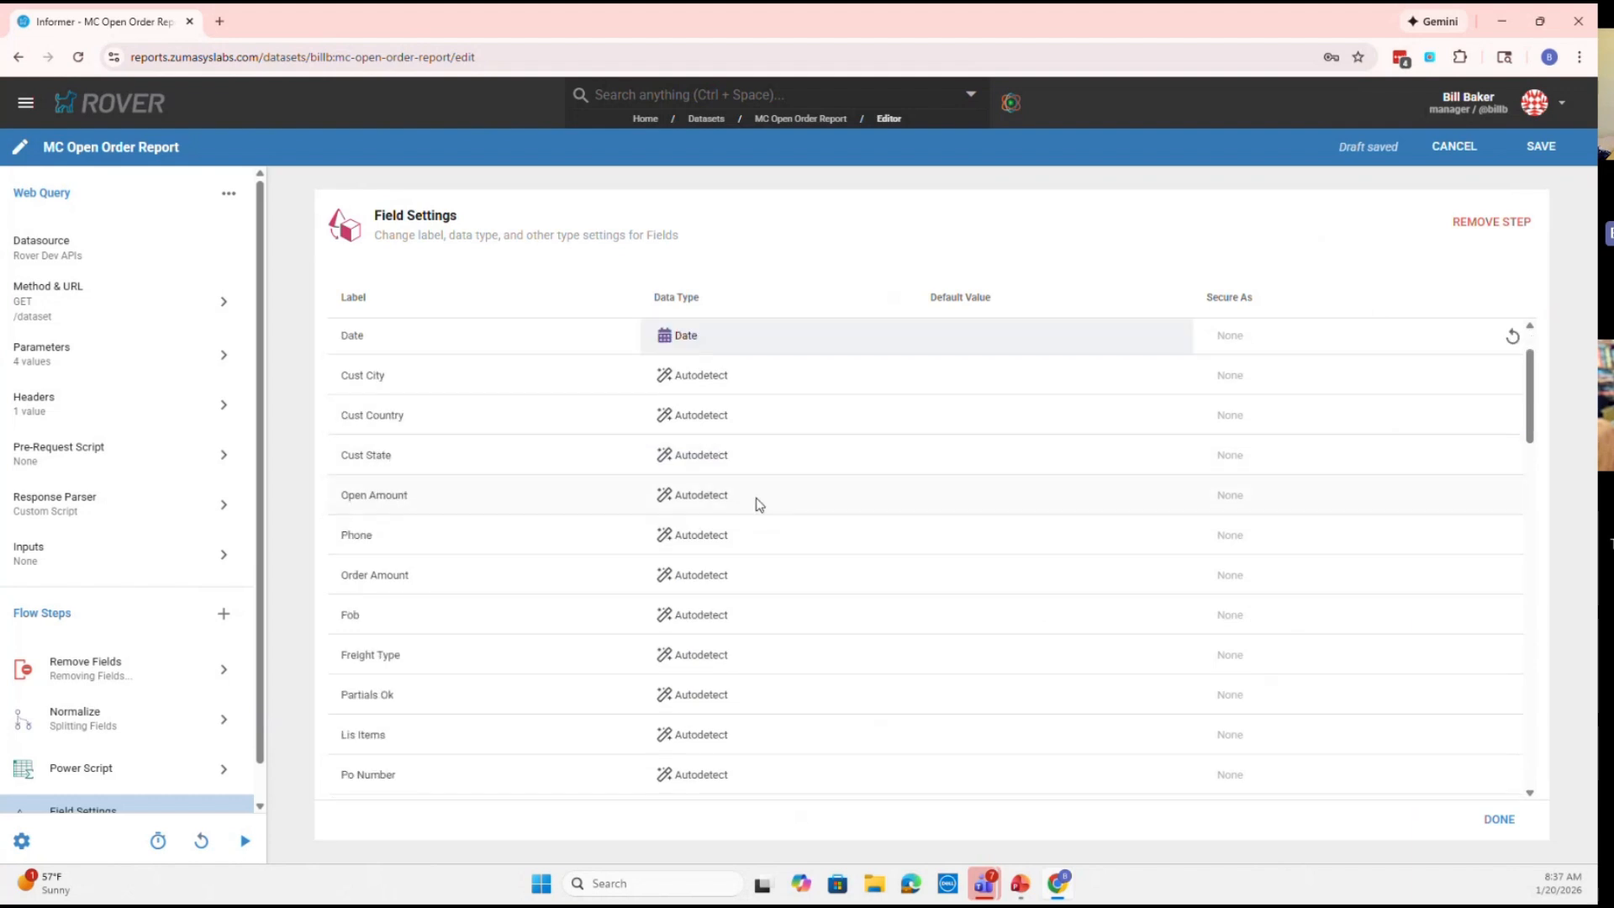
{"action": "left_click", "coordinate": [714, 494]}
{"action": "left_click", "coordinate": [739, 647]}
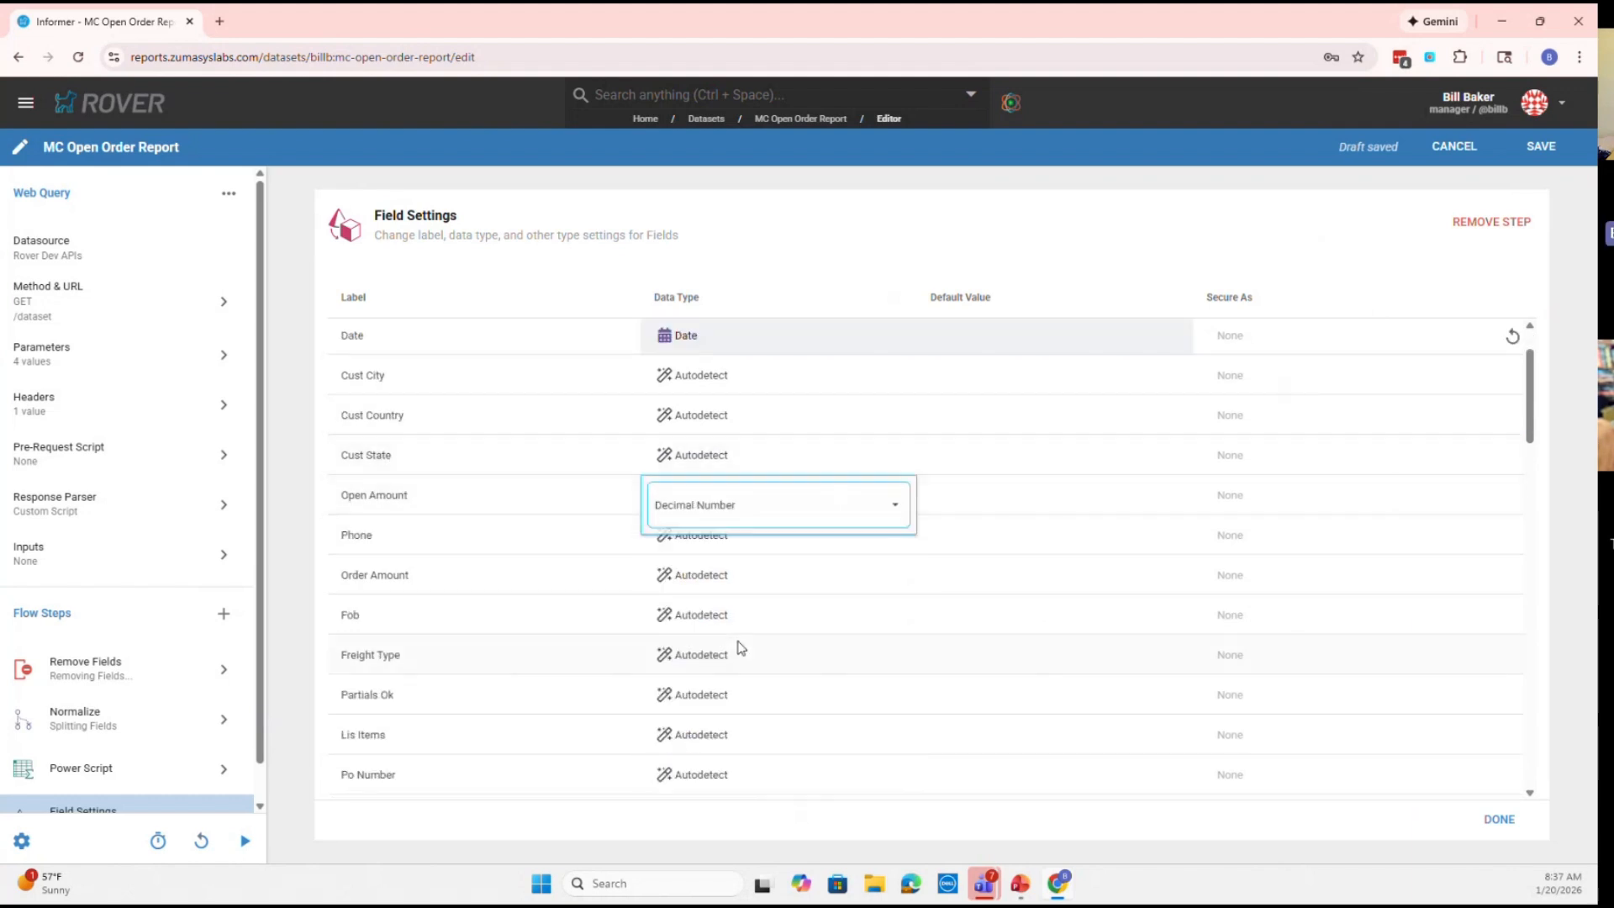
{"action": "scroll", "coordinate": [744, 501], "scroll_direction": "down", "scroll_amount": 4}
{"action": "left_click", "coordinate": [715, 420]}
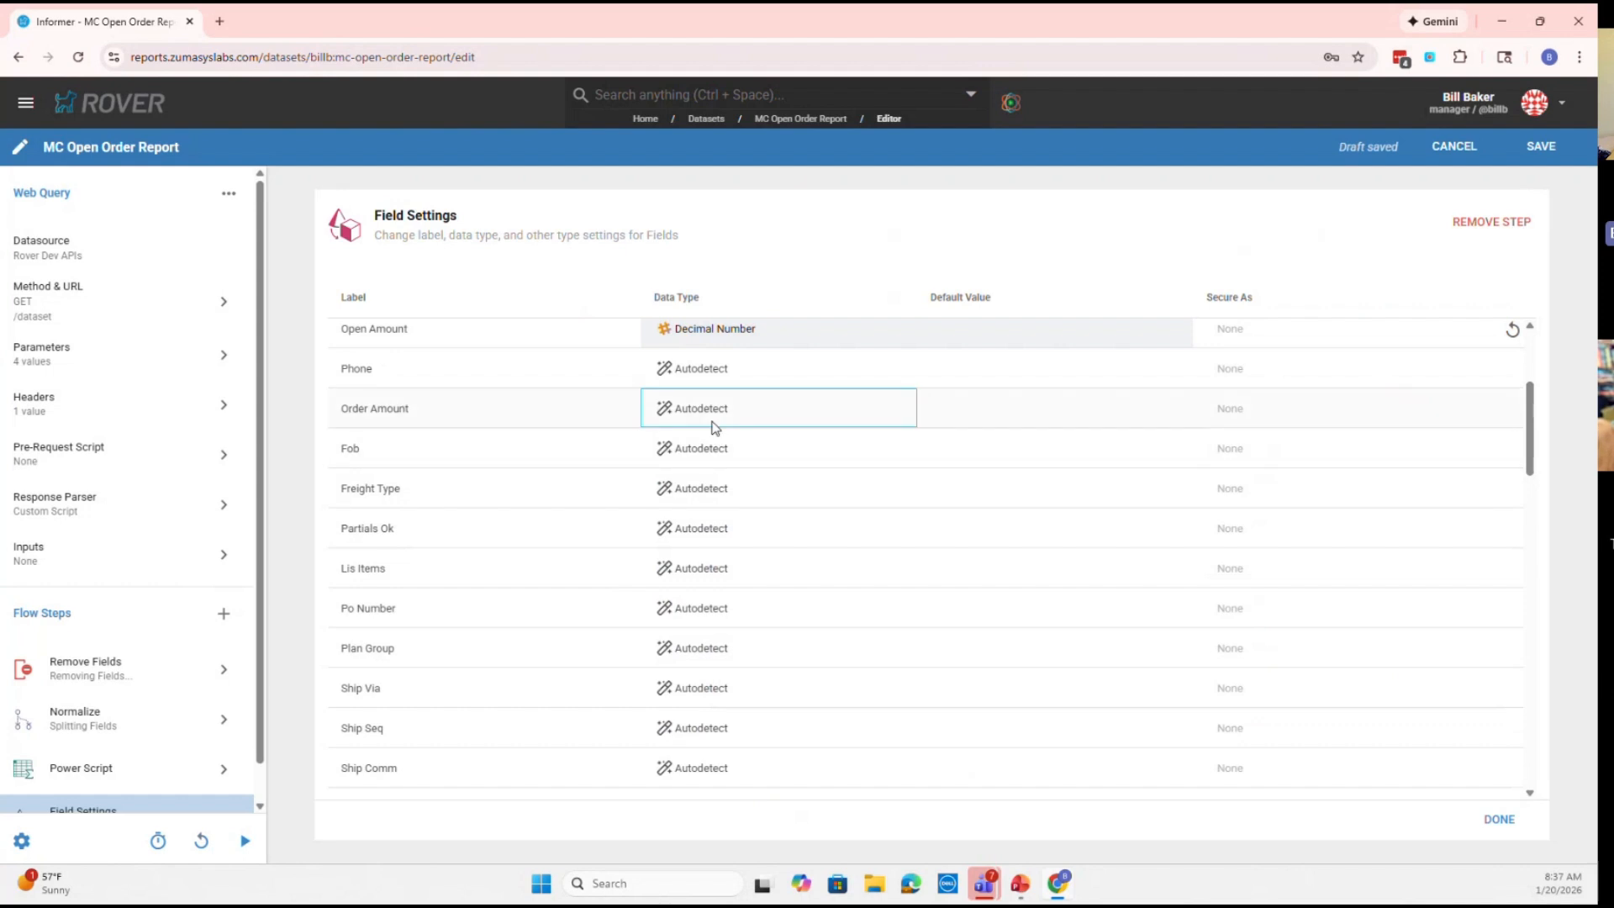
{"action": "left_click", "coordinate": [727, 564]}
Set the data type of Flat Lis Li Order Qtys and Flat Lis Li Open Qtys to Decimal Number
{"action": "scroll", "coordinate": [731, 538], "scroll_direction": "down", "scroll_amount": 15}
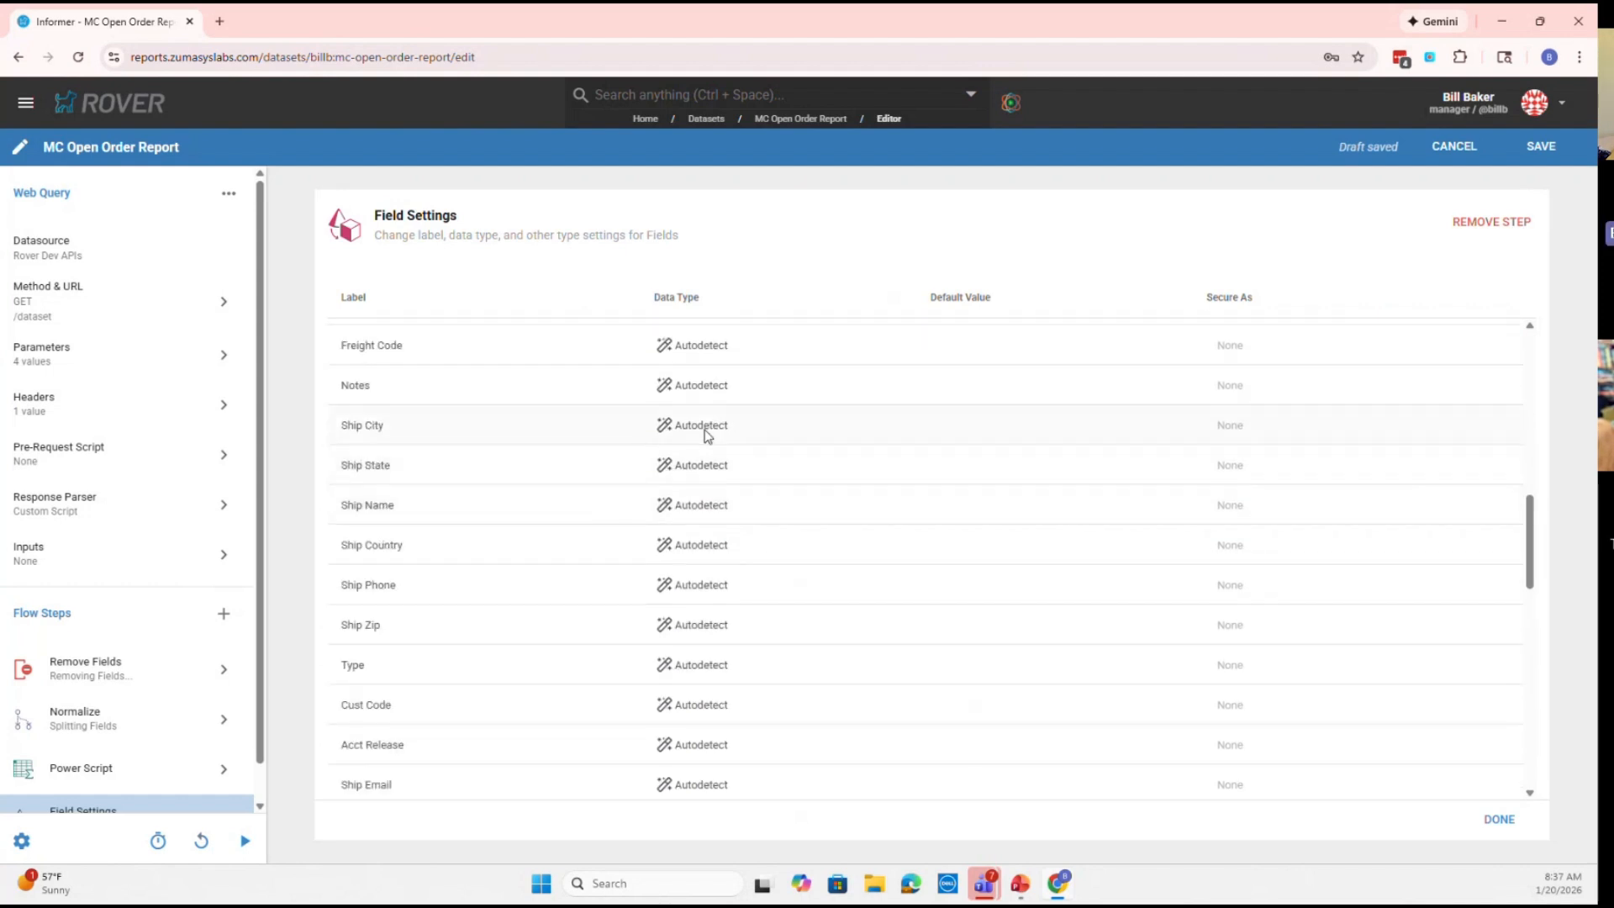
{"action": "scroll", "coordinate": [721, 514], "scroll_direction": "down", "scroll_amount": 2}
{"action": "scroll", "coordinate": [721, 514], "scroll_direction": "down", "scroll_amount": 4}
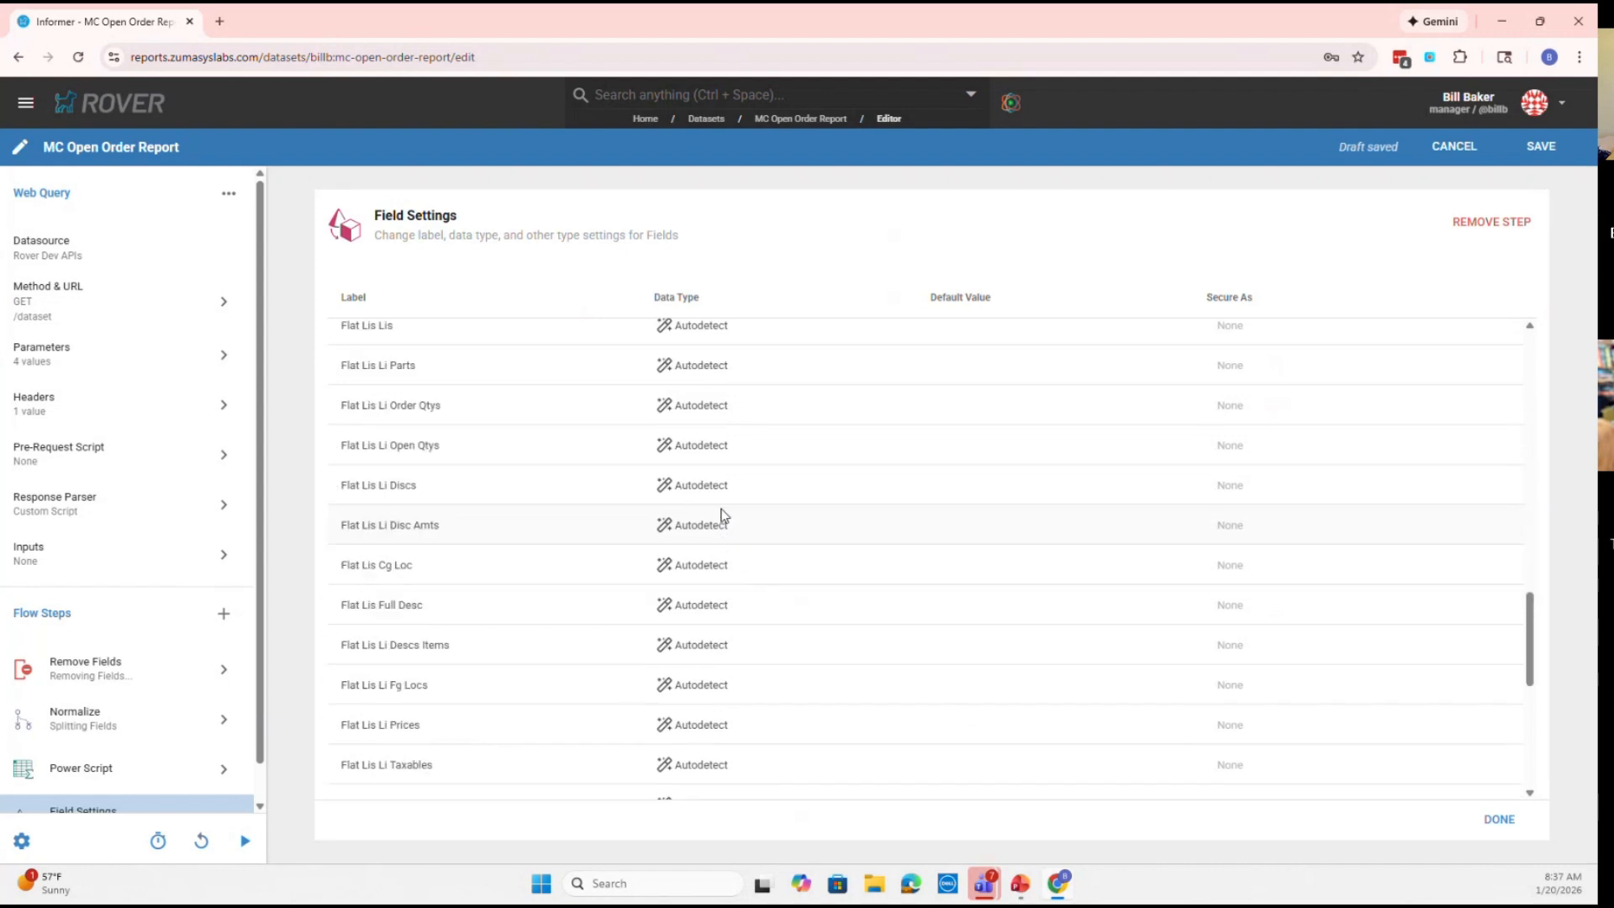
{"action": "left_click", "coordinate": [715, 418]}
{"action": "left_click", "coordinate": [716, 418]}
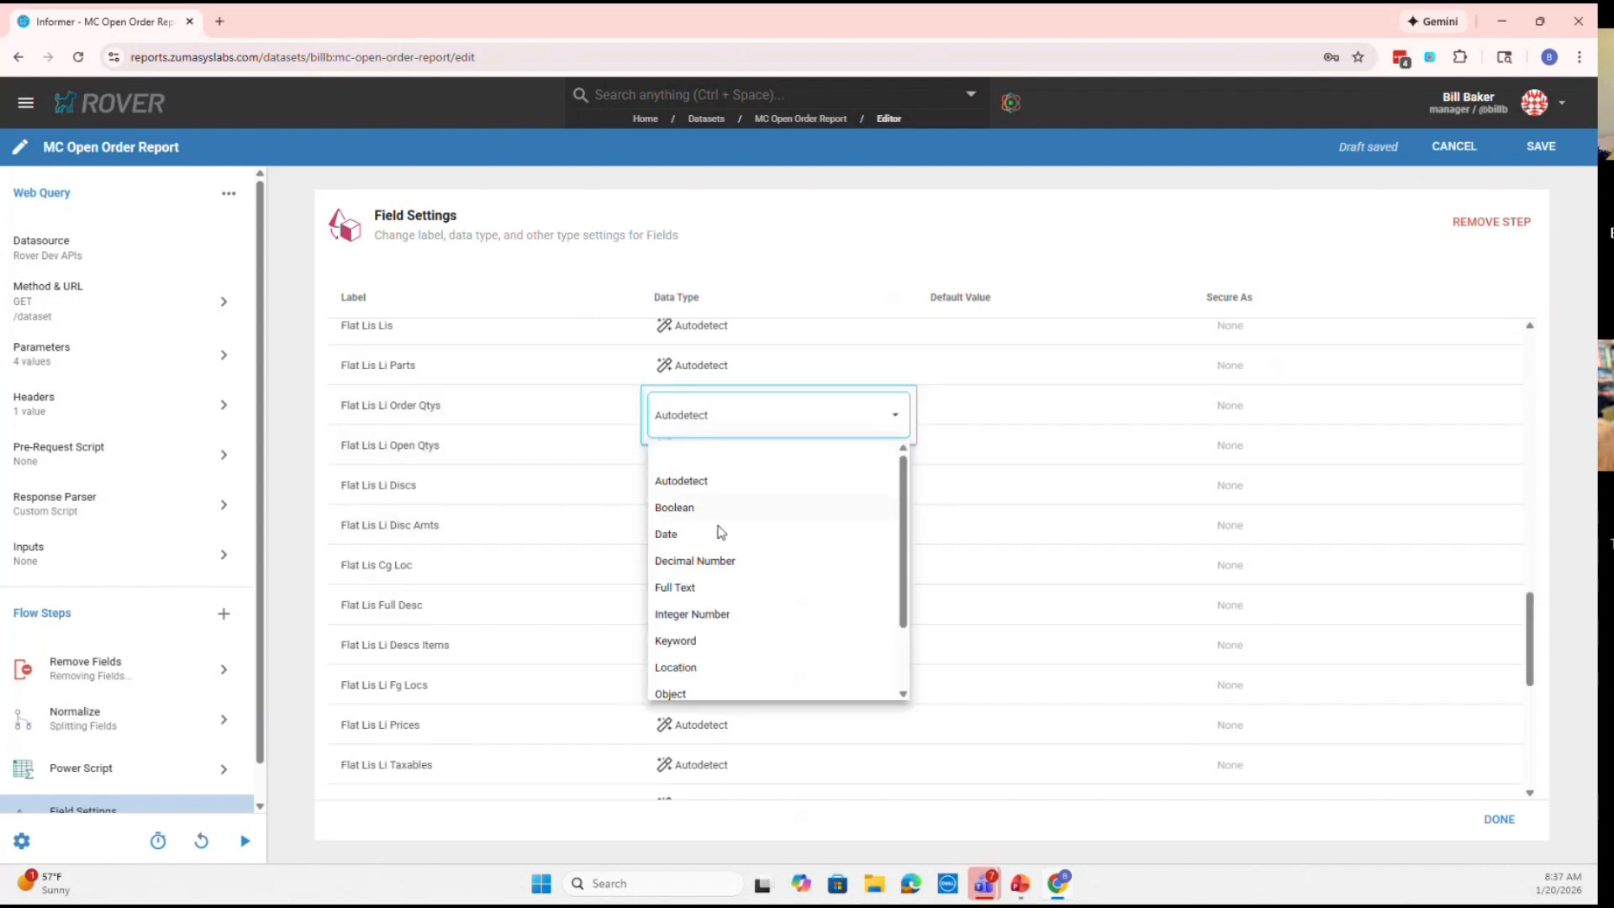
{"action": "left_click", "coordinate": [715, 561]}
{"action": "left_click", "coordinate": [714, 458]}
{"action": "left_click", "coordinate": [715, 459]}
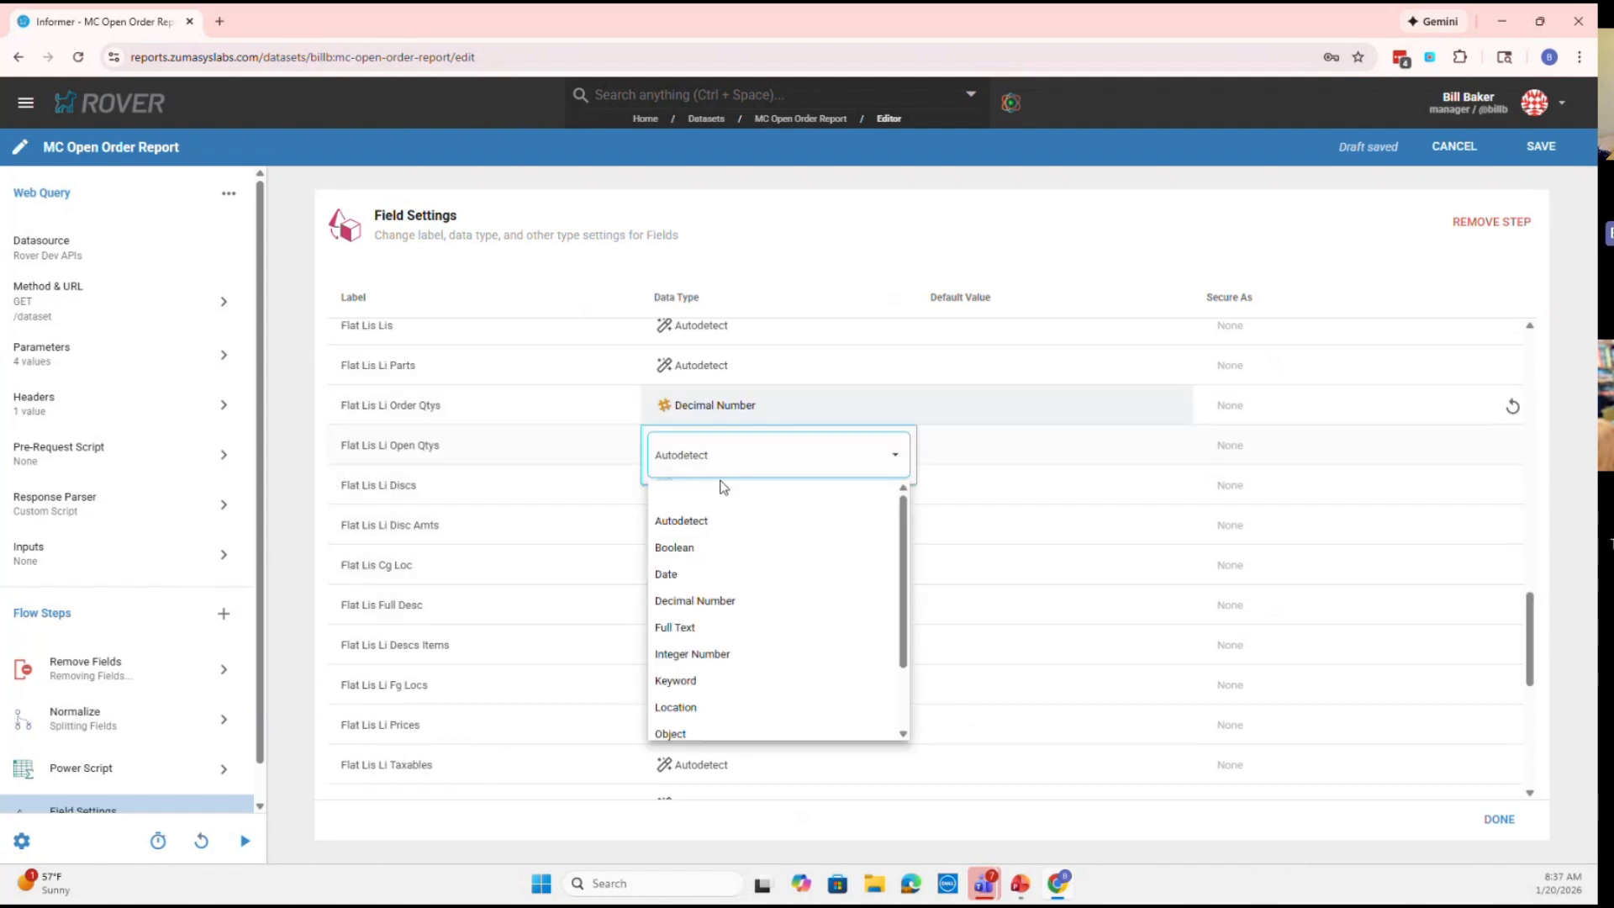
{"action": "left_click", "coordinate": [721, 598]}
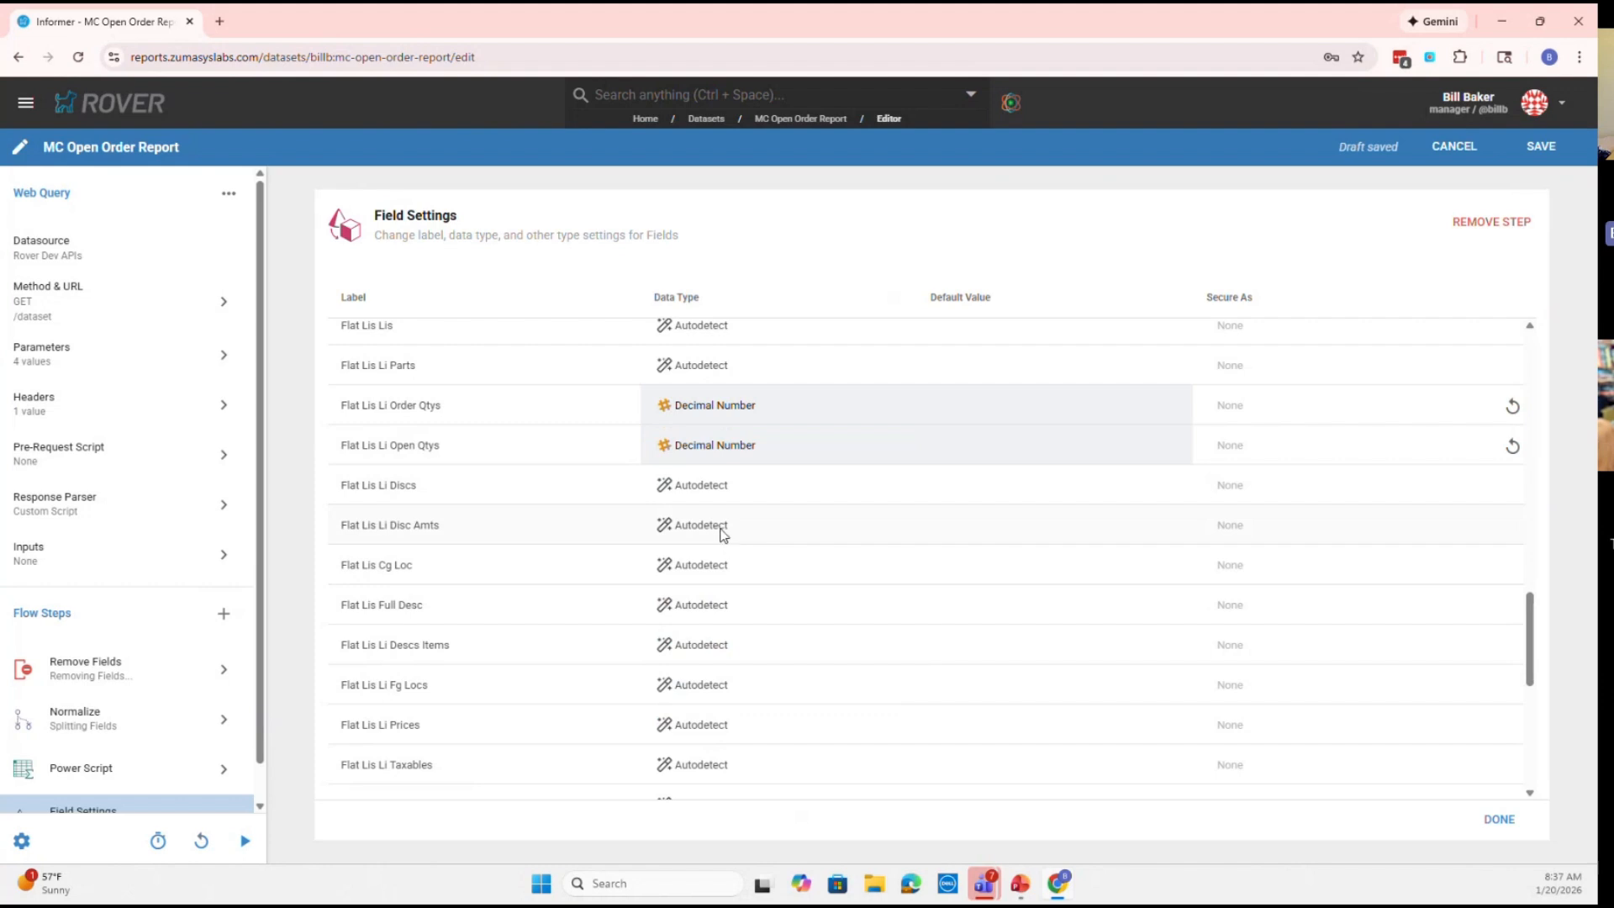
Set Flat Lis Li Disc Amts to Decimal Number, then finish the Field Settings step and check the sample
{"action": "left_click", "coordinate": [721, 534]}
{"action": "left_click", "coordinate": [724, 663]}
{"action": "scroll", "coordinate": [760, 560], "scroll_direction": "down", "scroll_amount": 2}
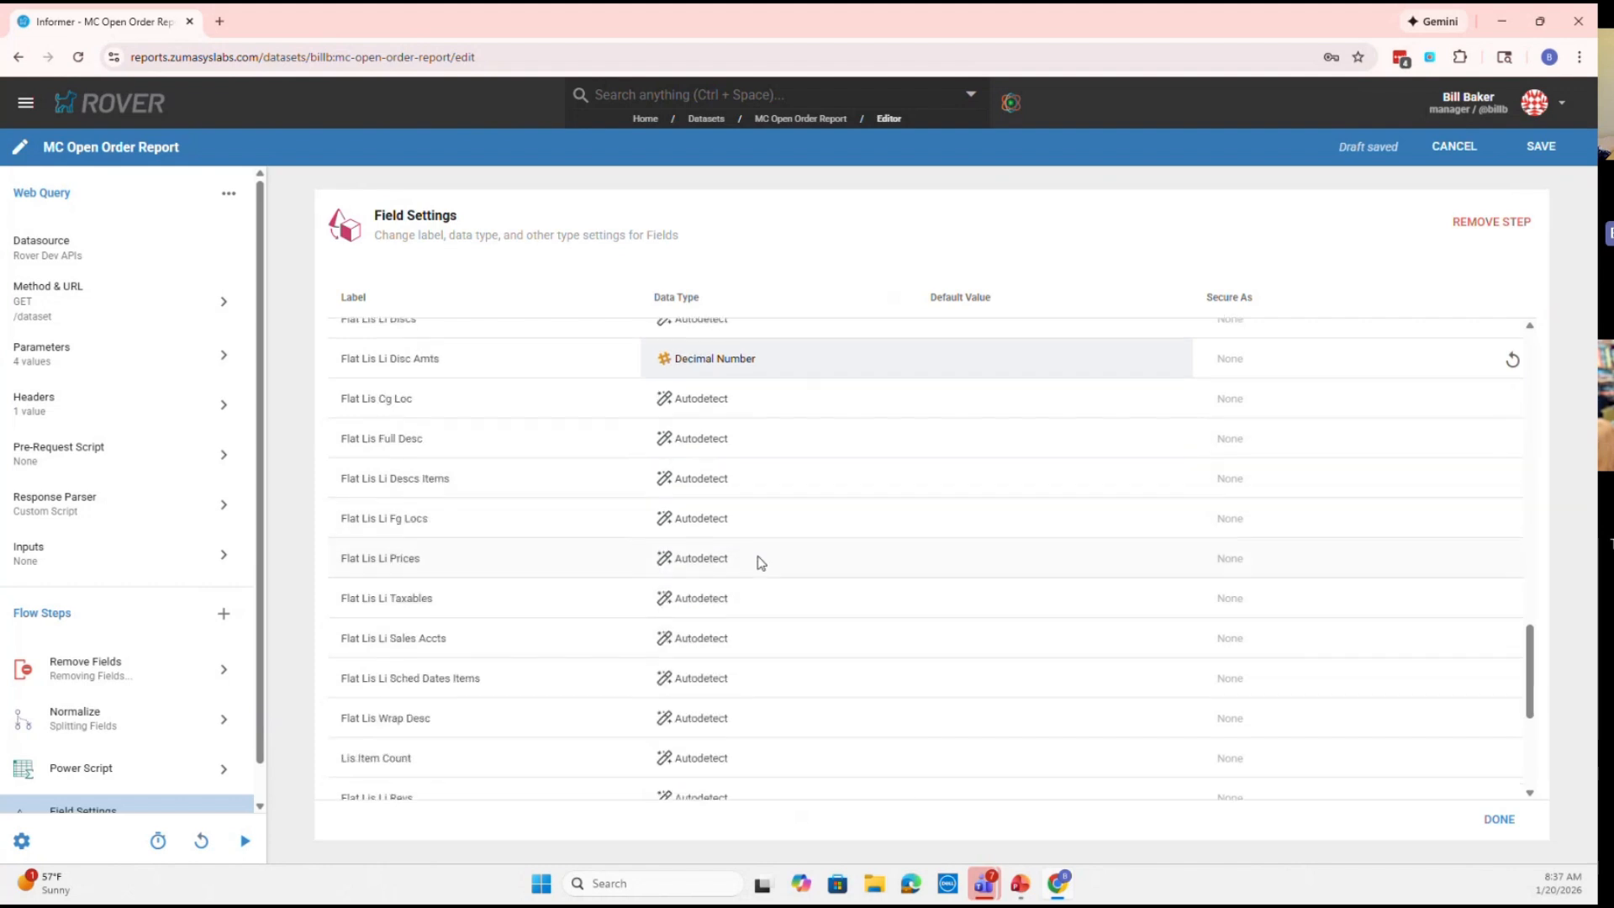
{"action": "scroll", "coordinate": [217, 740], "scroll_direction": "down", "scroll_amount": 1}
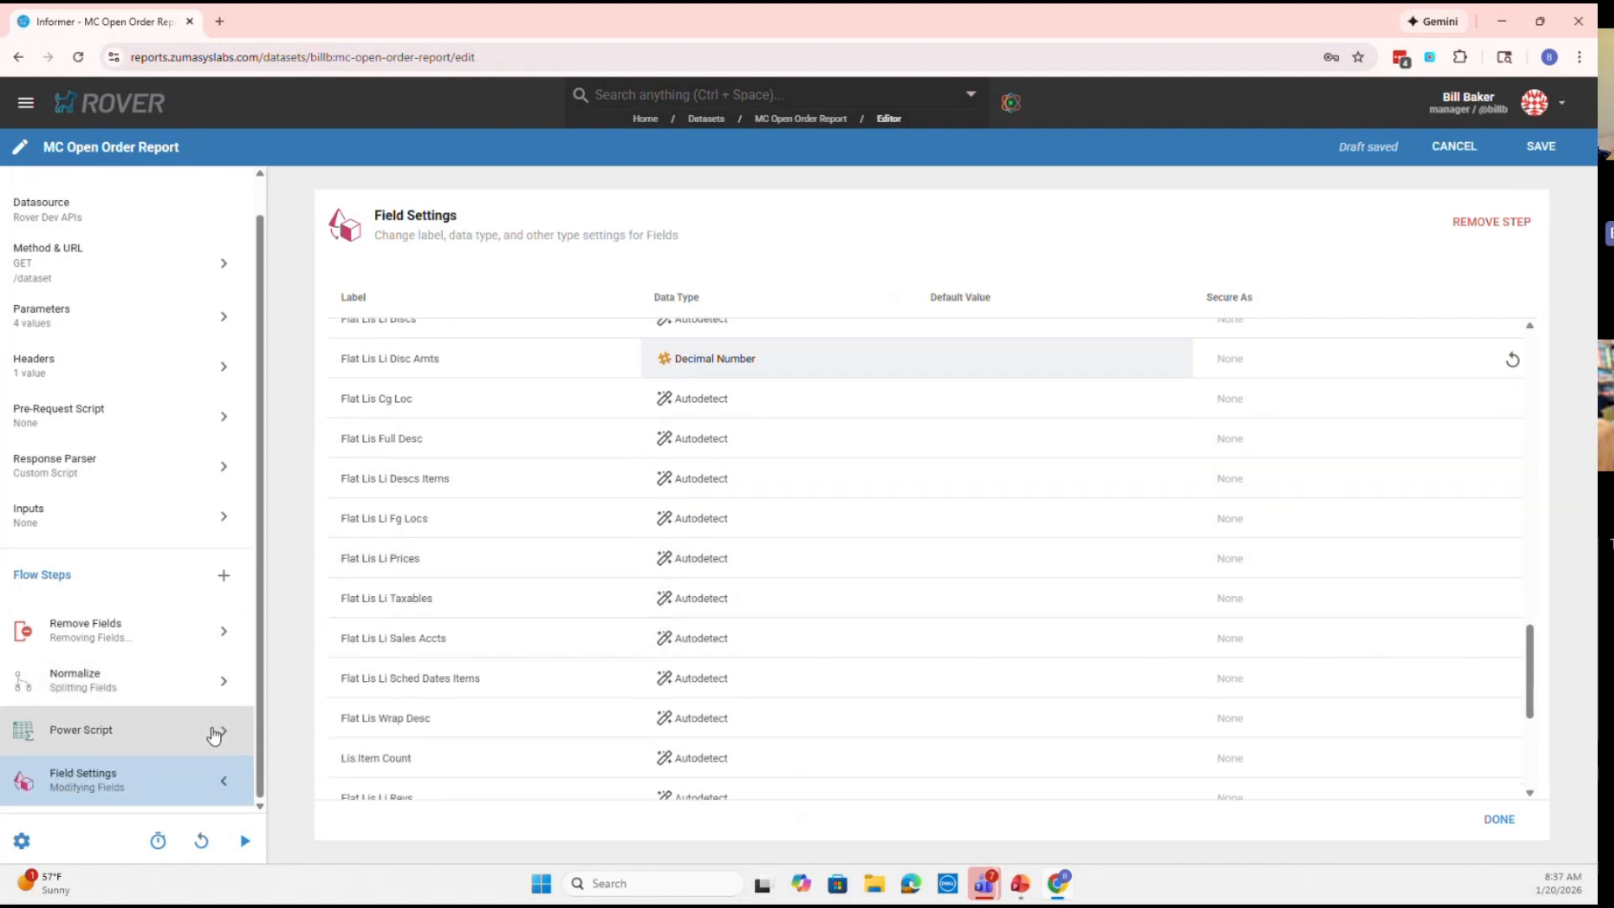
{"action": "scroll", "coordinate": [591, 638], "scroll_direction": "down", "scroll_amount": 4}
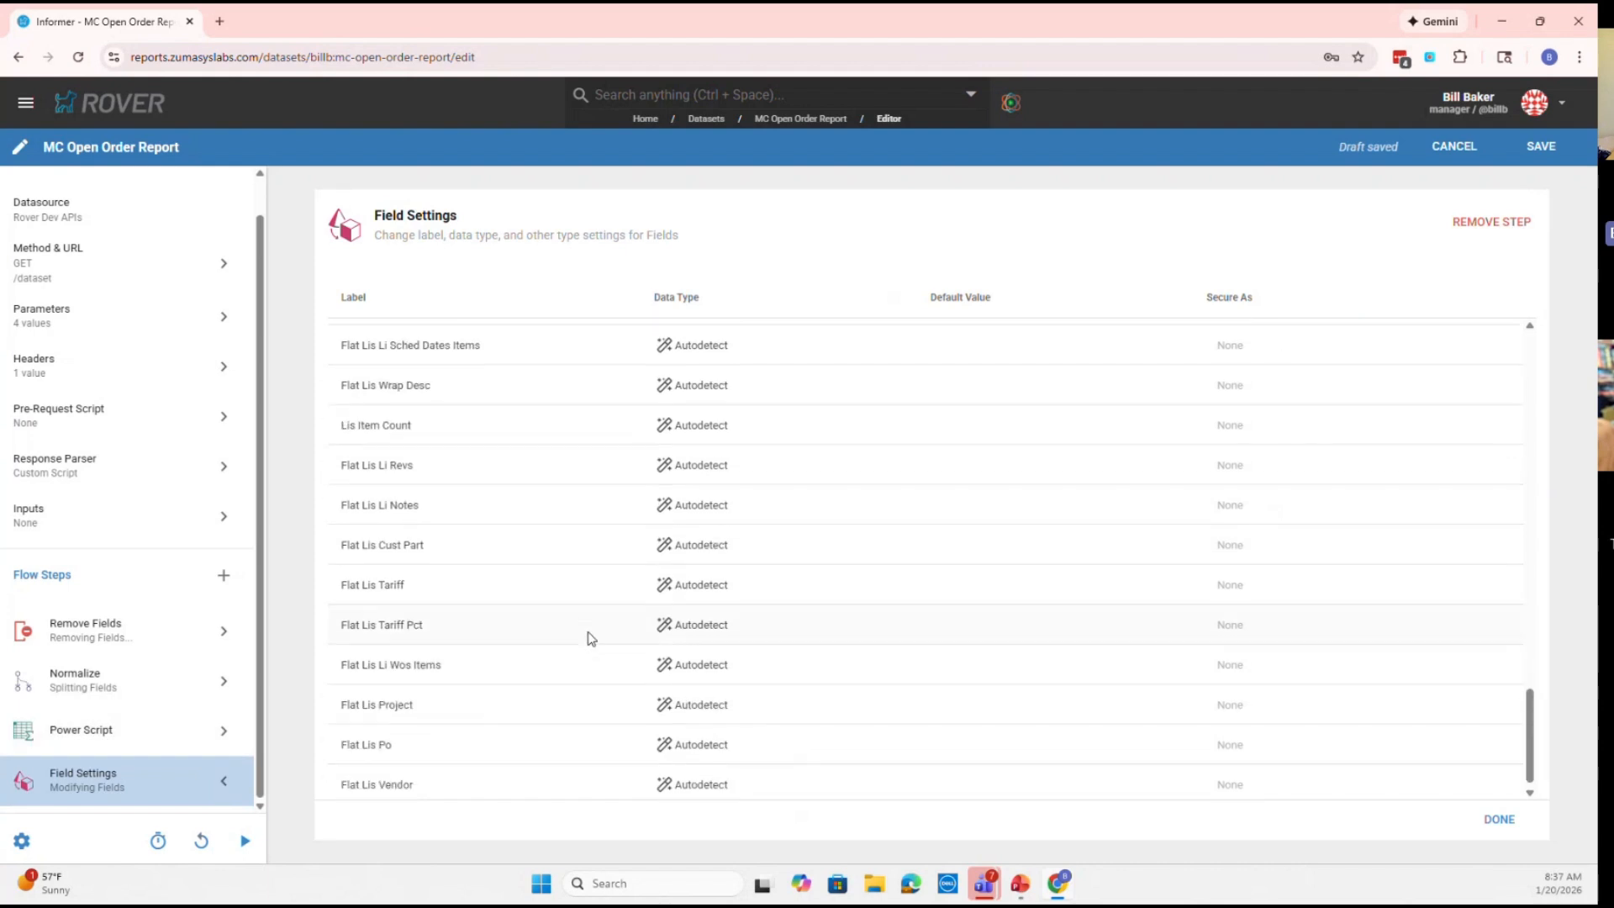
{"action": "left_click", "coordinate": [1497, 818]}
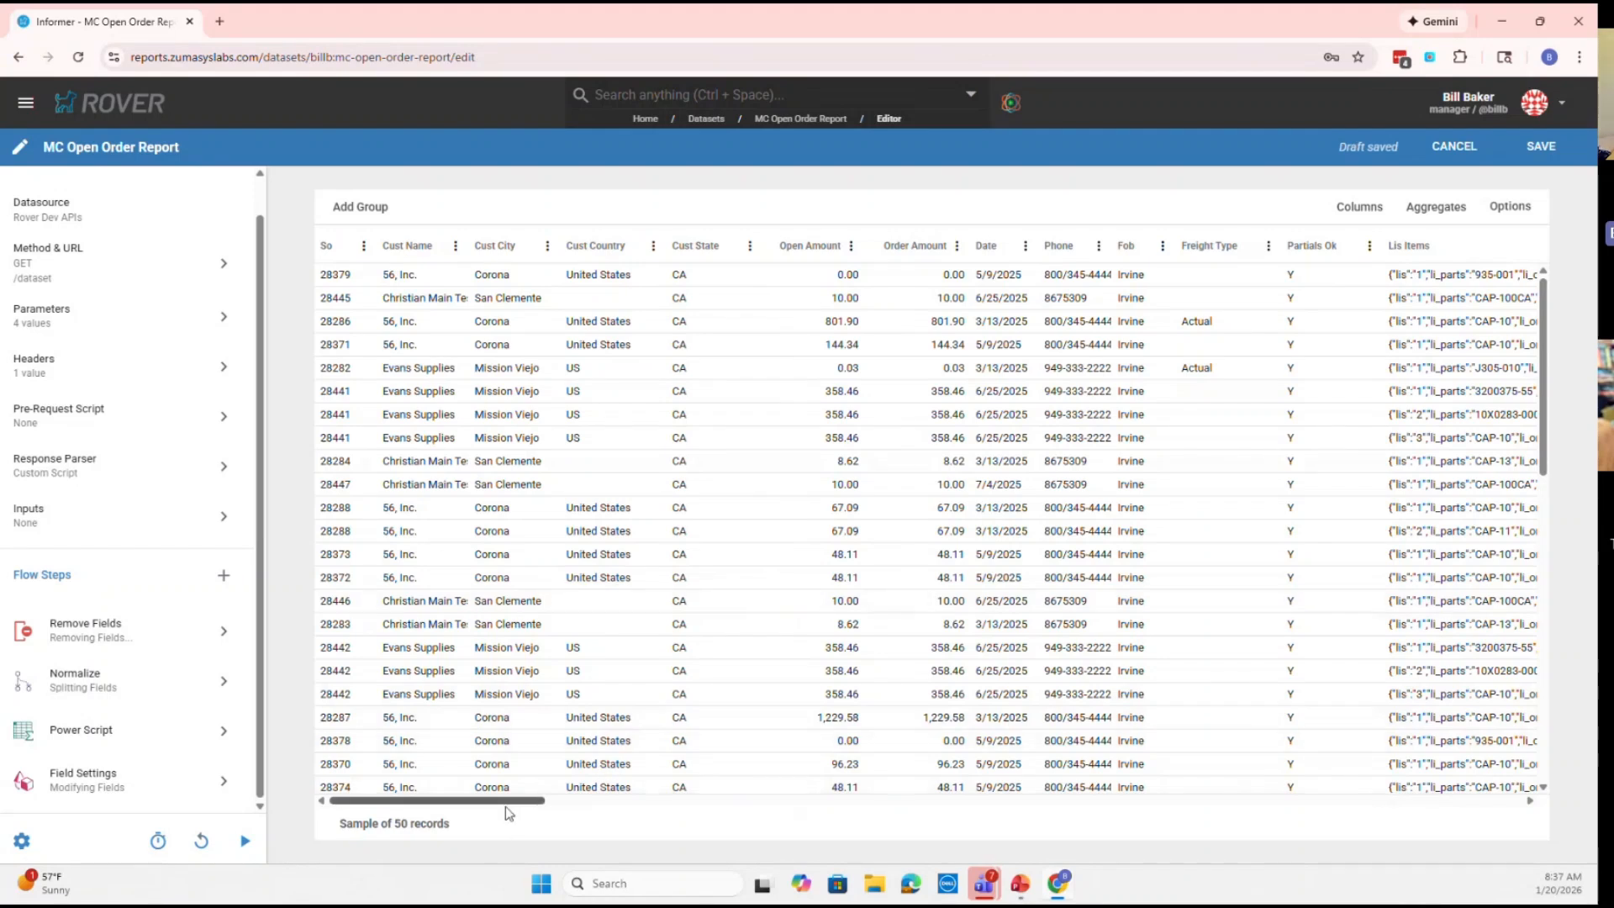
{"action": "left_click_drag", "start_coordinate": [506, 805], "coordinate": [426, 781]}
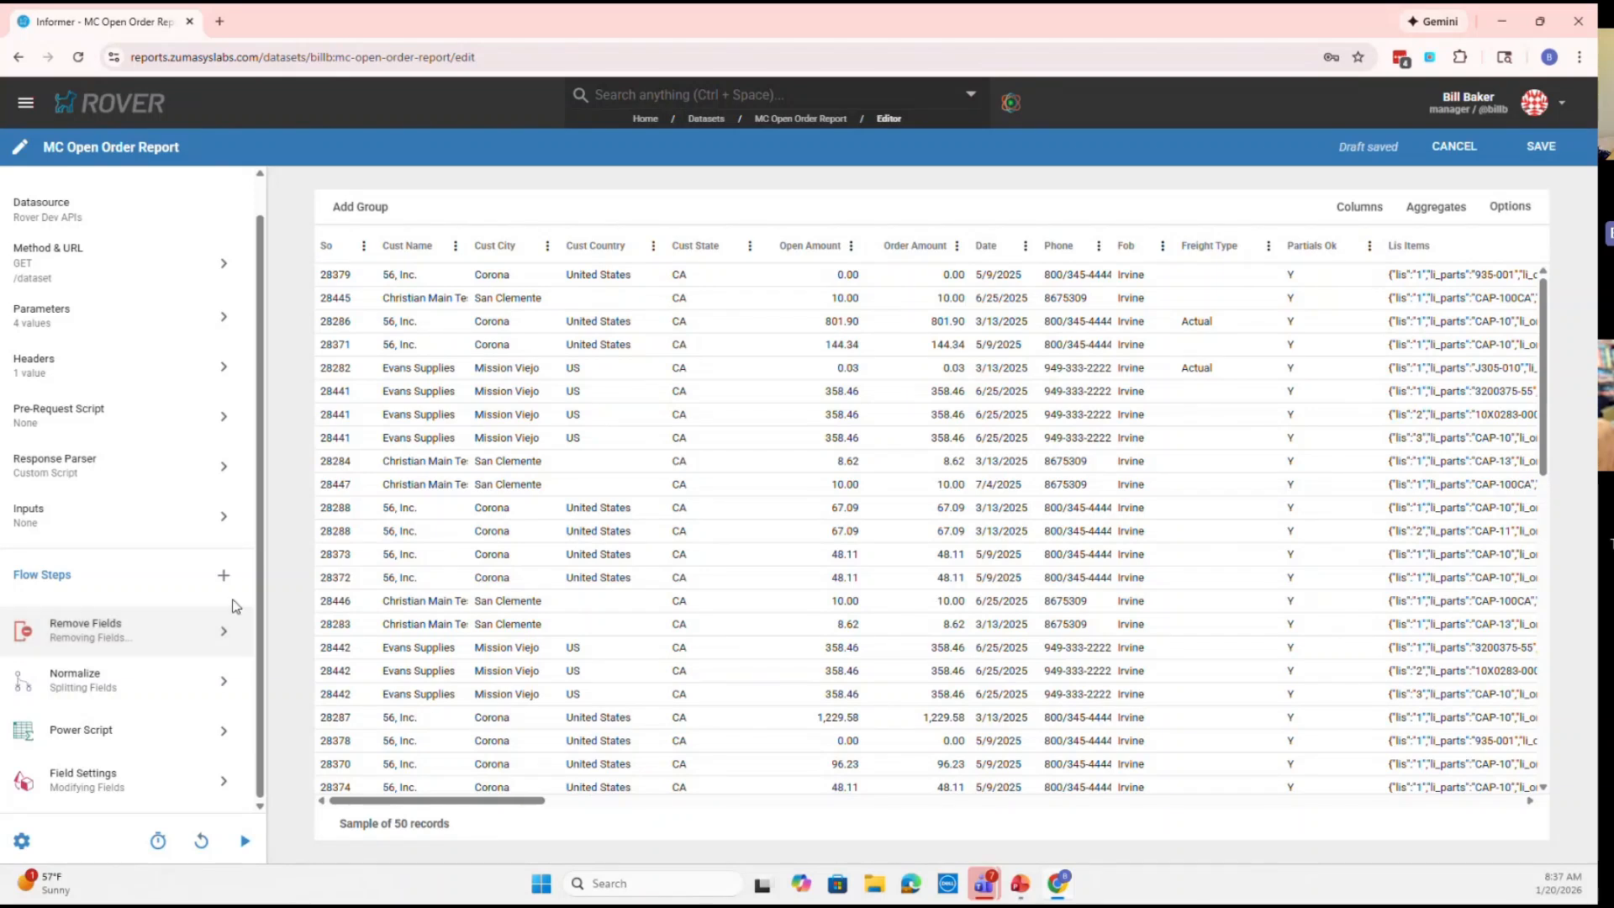
Add a Remove Fields flow step that drops the Lis Items field, and check the sample columns
{"action": "left_click", "coordinate": [224, 574]}
{"action": "mouse_move", "coordinate": [317, 590]}
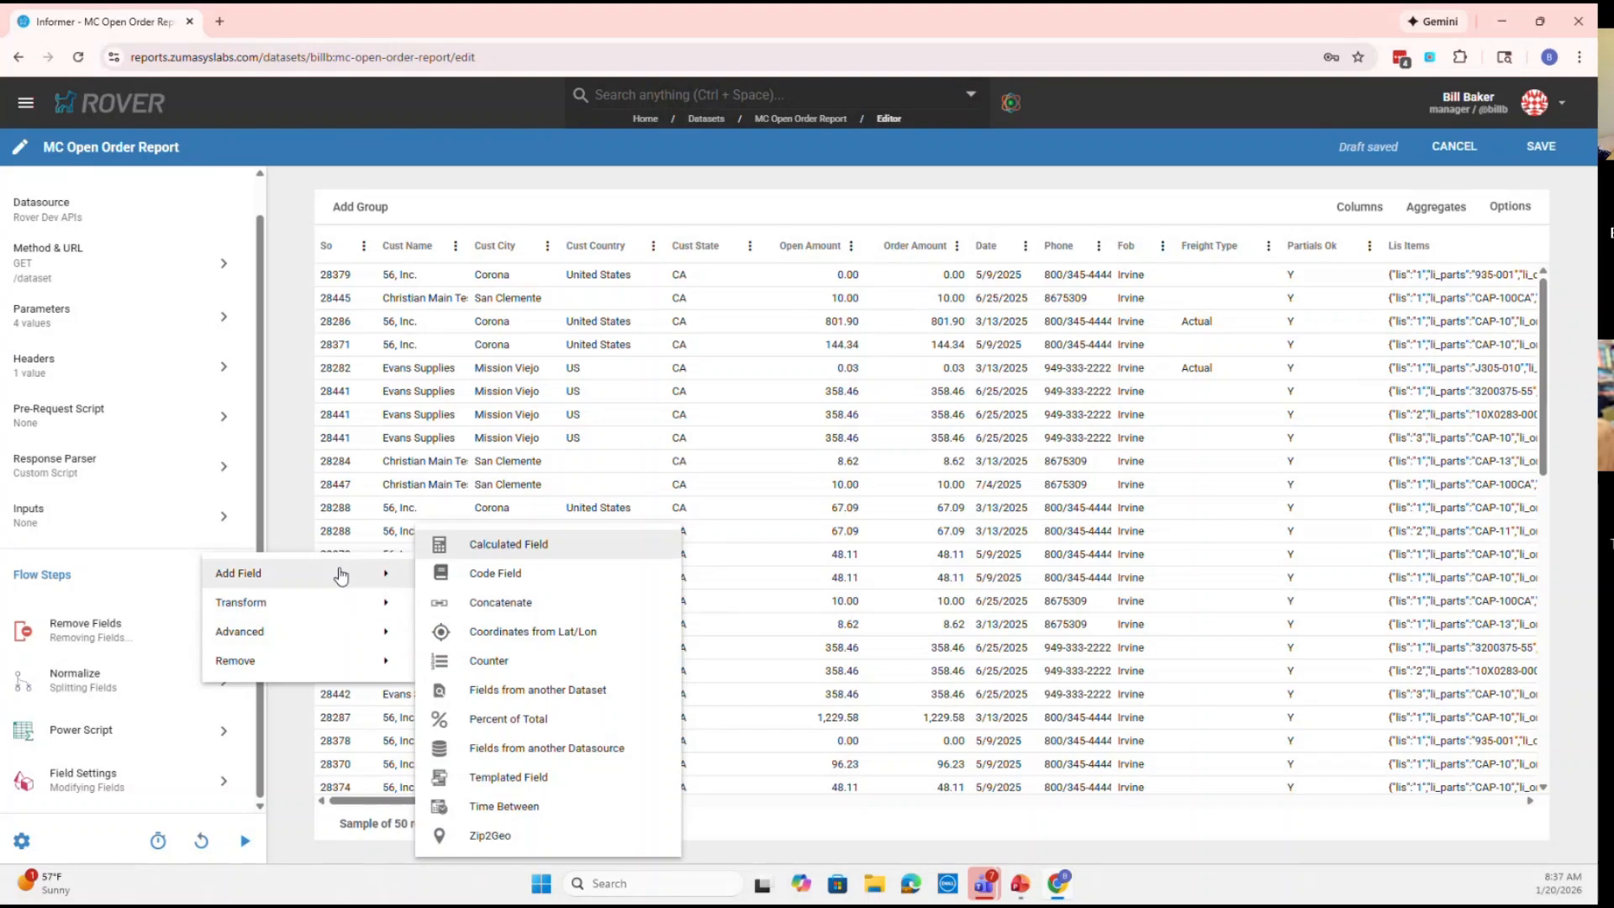
{"action": "mouse_move", "coordinate": [436, 659]}
{"action": "left_click", "coordinate": [486, 660]}
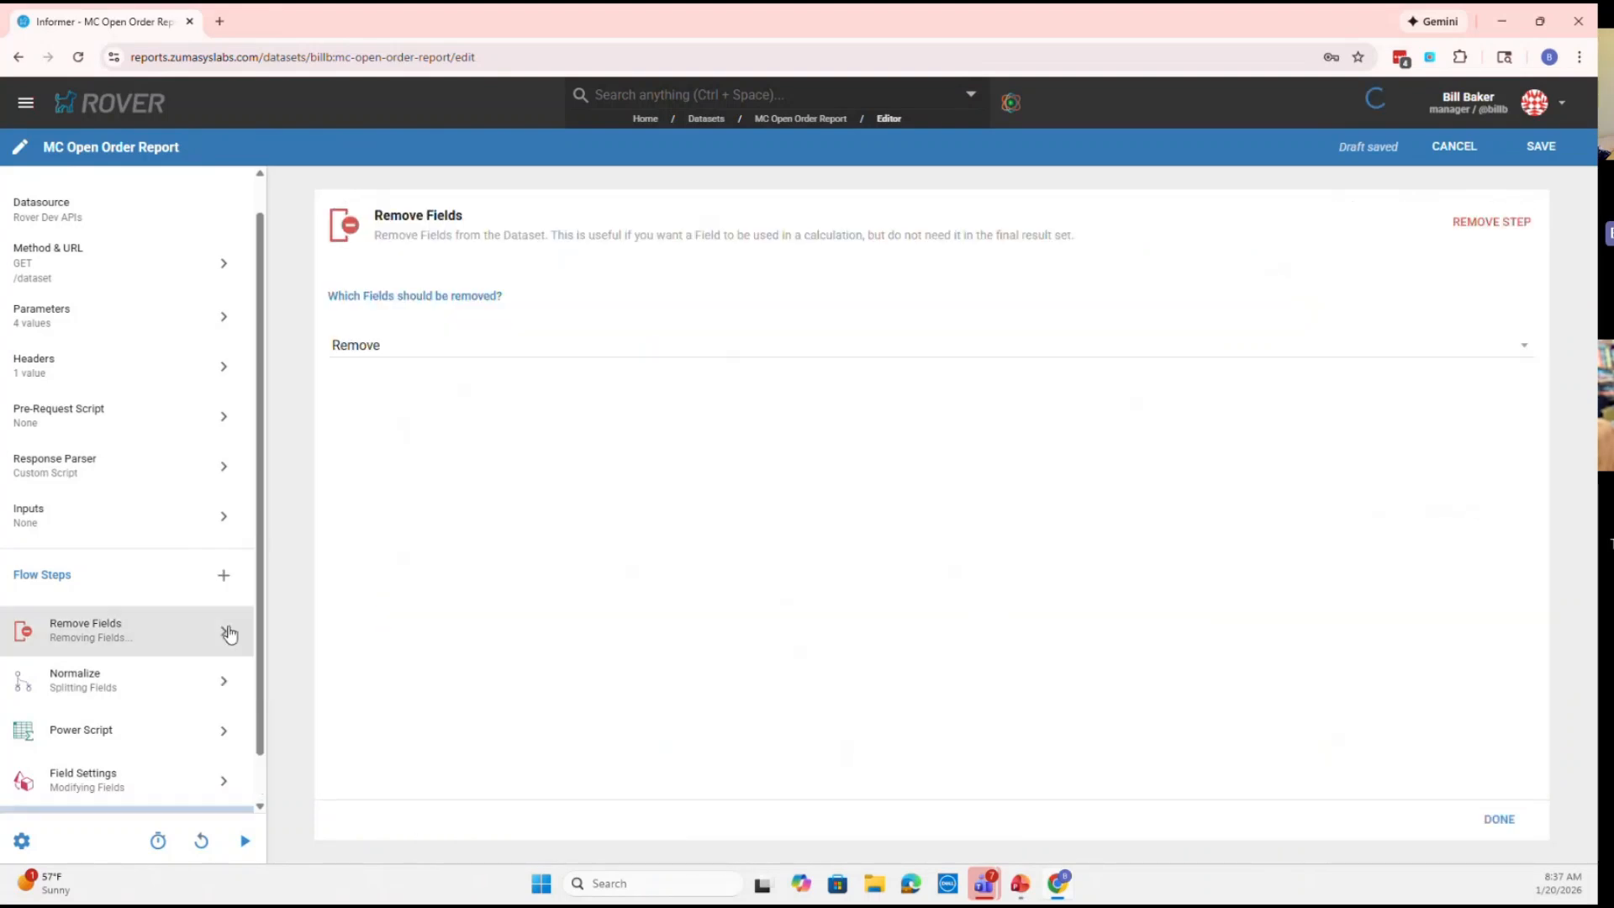
{"action": "left_click", "coordinate": [548, 344]}
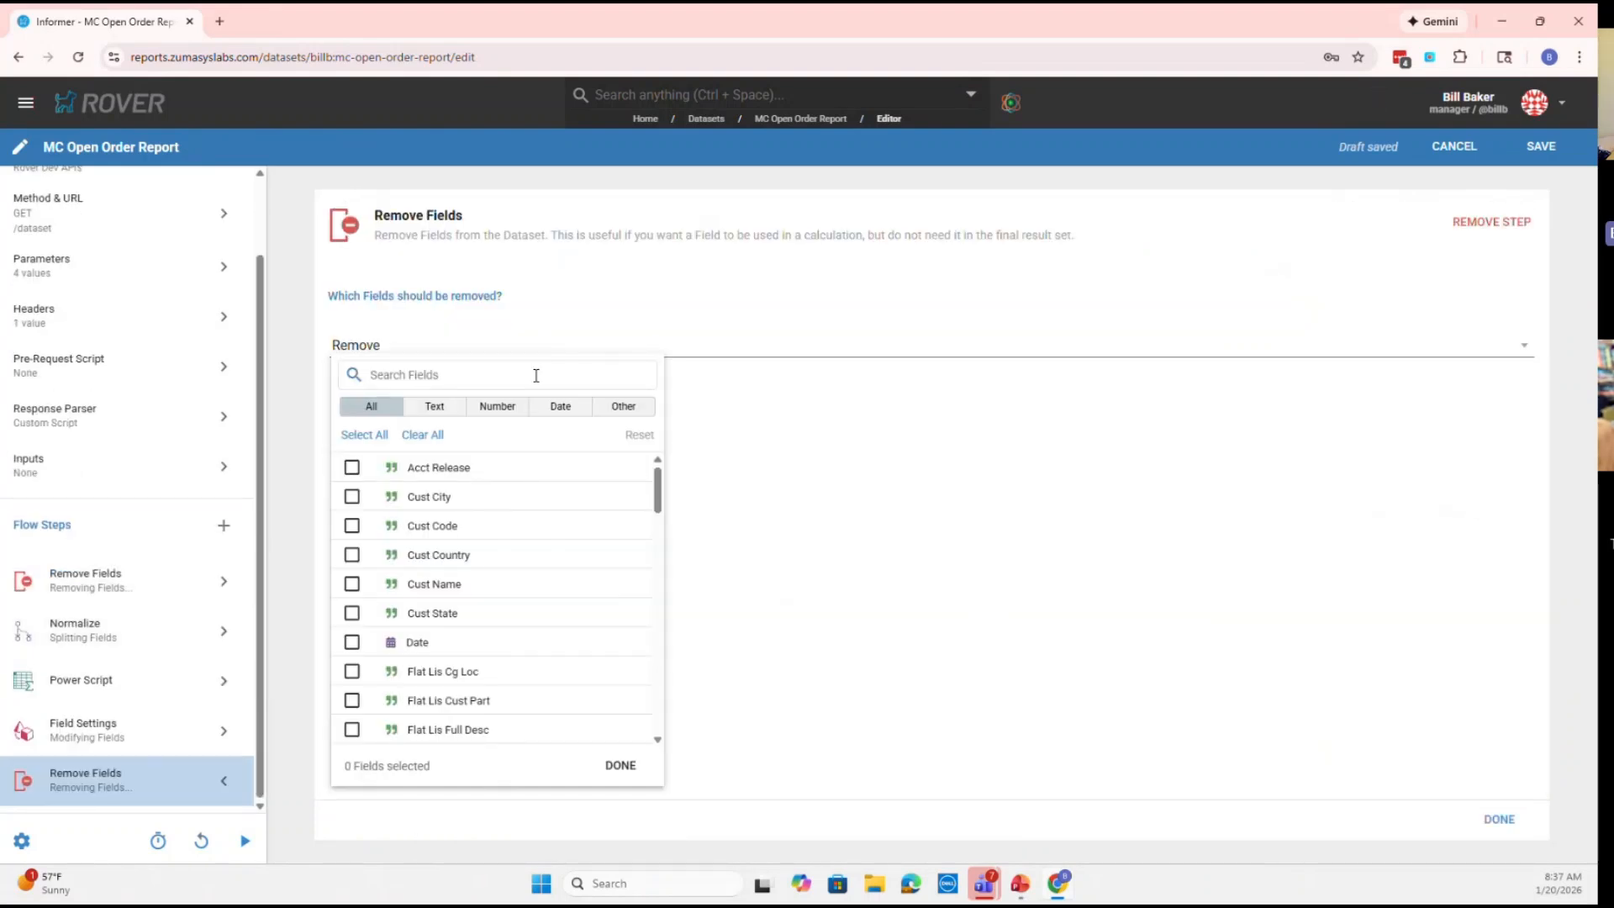
{"action": "type", "text": "lis it"}
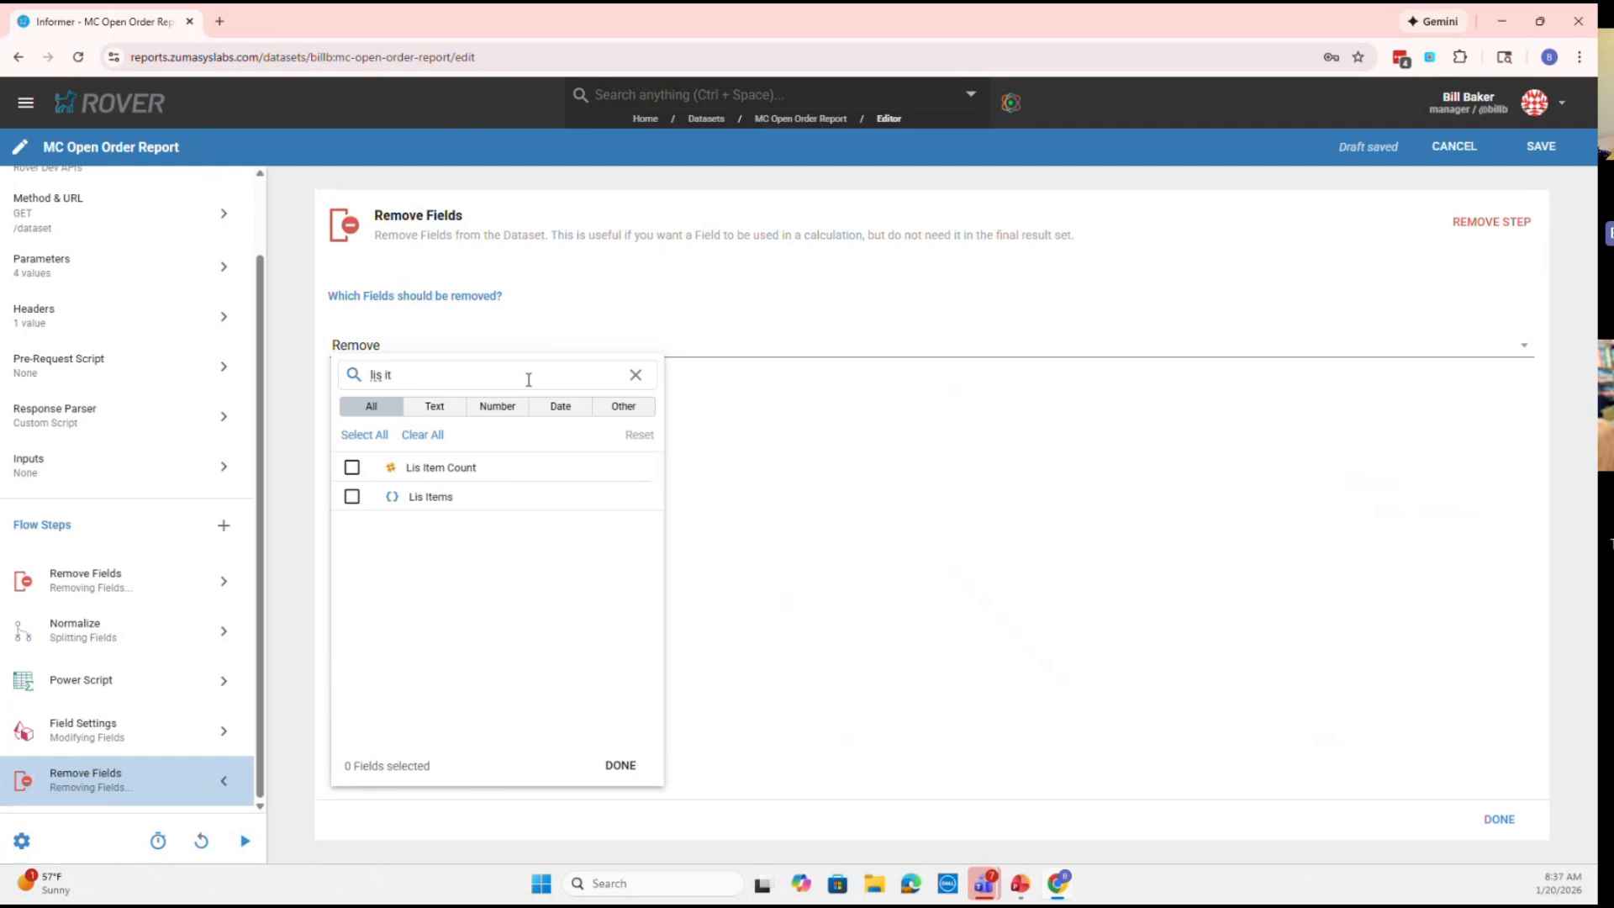
{"action": "left_click", "coordinate": [352, 496]}
{"action": "left_click", "coordinate": [620, 765]}
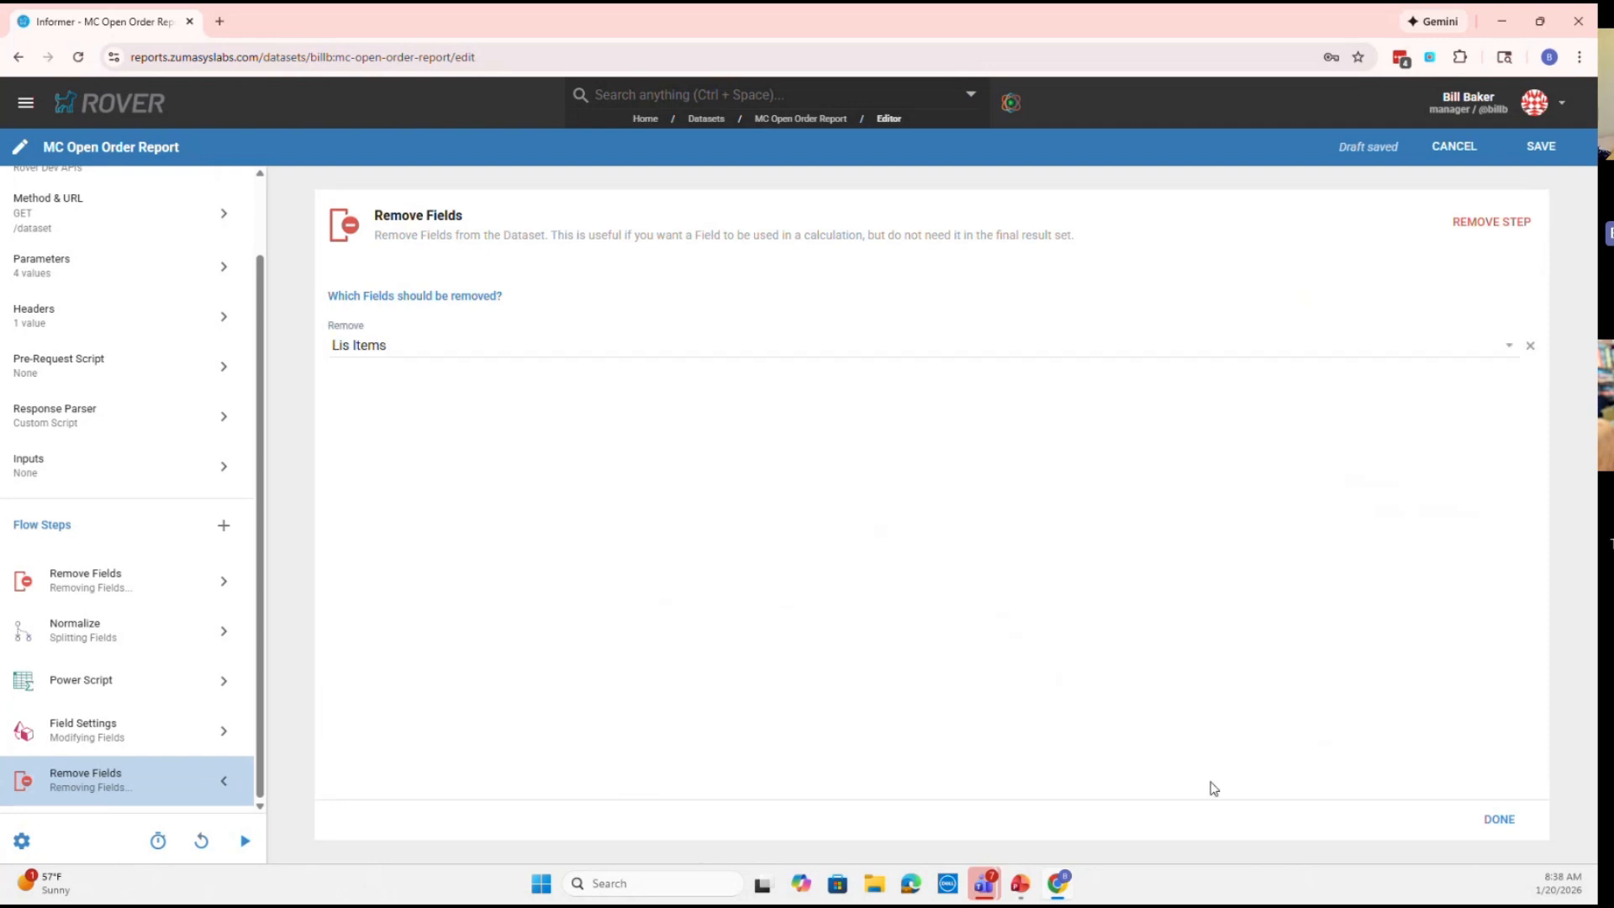
{"action": "left_click", "coordinate": [1487, 819]}
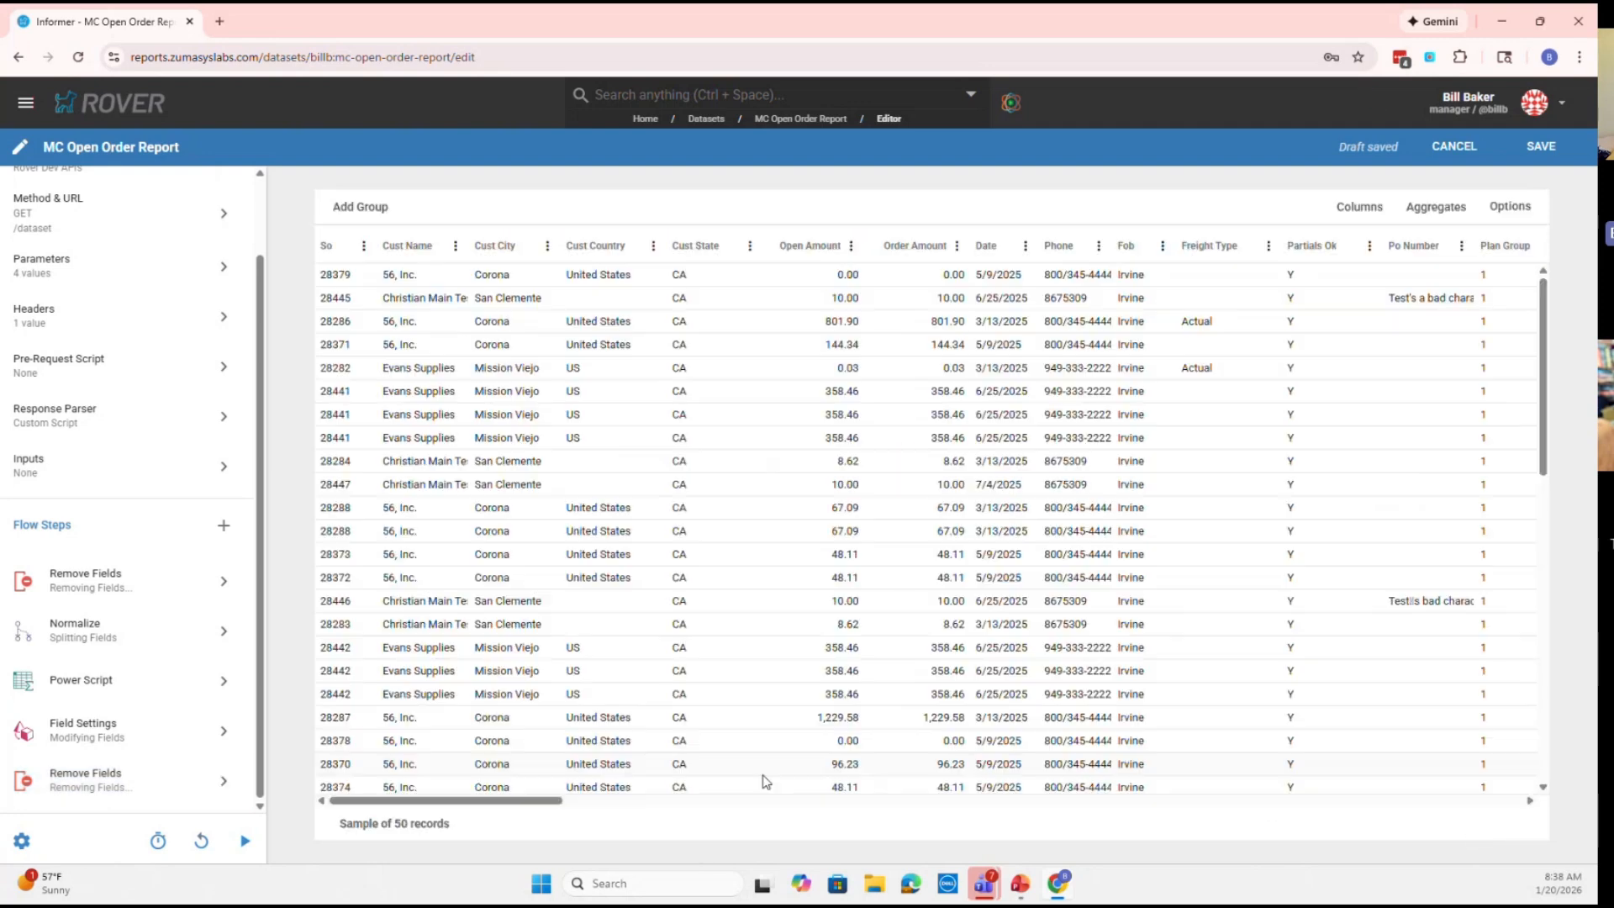
{"action": "left_click_drag", "start_coordinate": [521, 808], "coordinate": [485, 828]}
Add a Fields from another Dataset flow step that uses the dataset File: PARTS [Masterclass]
{"action": "left_click", "coordinate": [235, 529]}
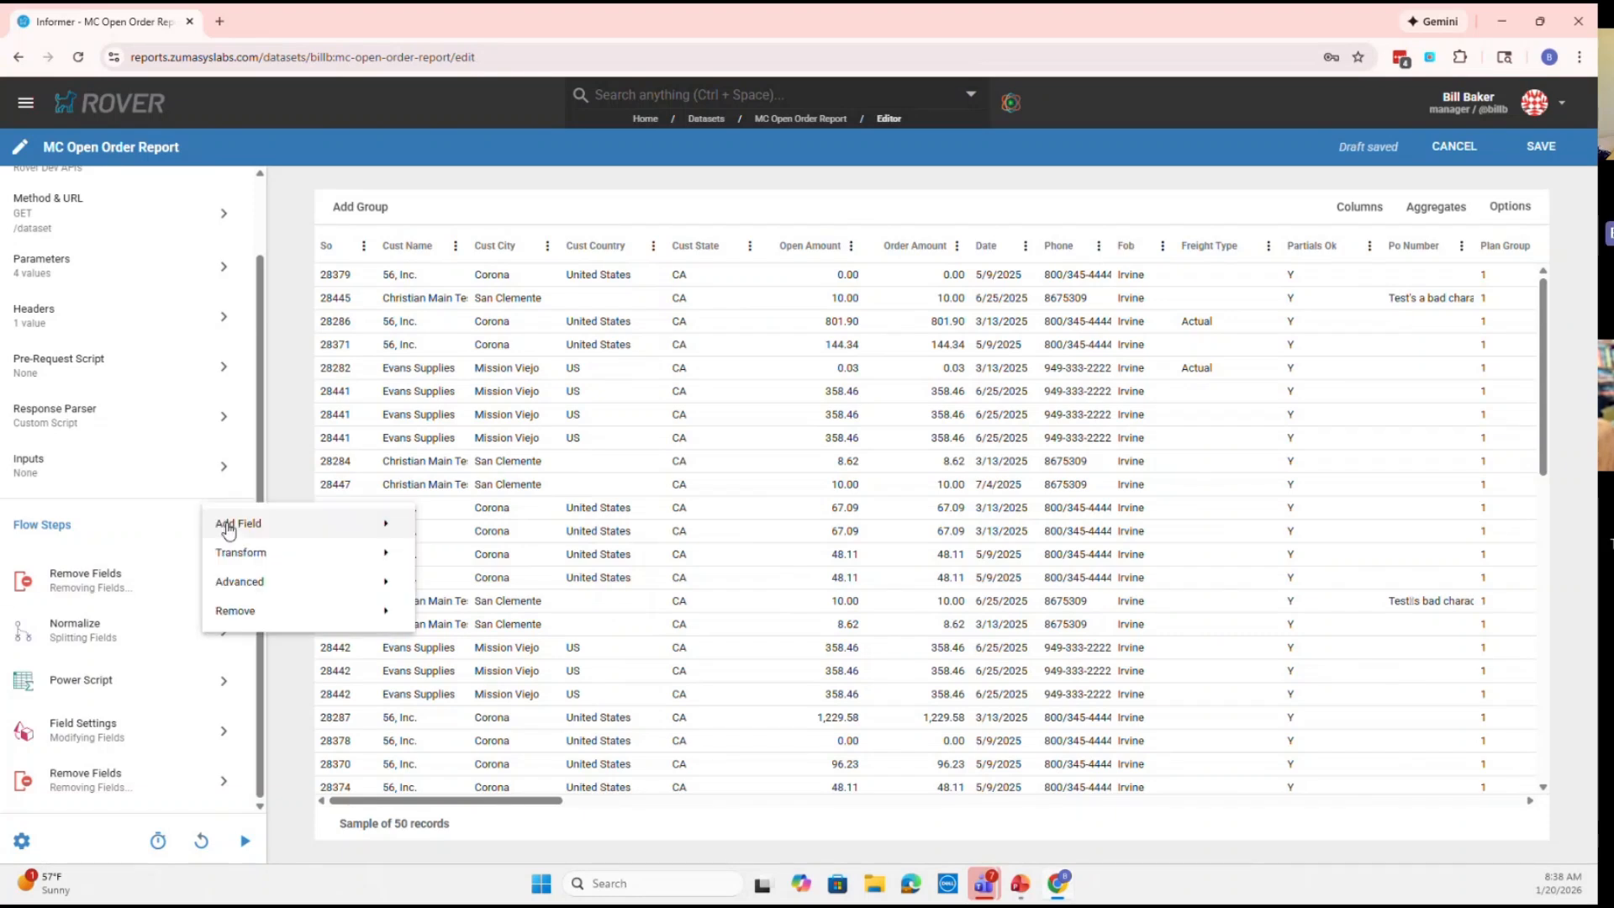
{"action": "mouse_move", "coordinate": [240, 528]}
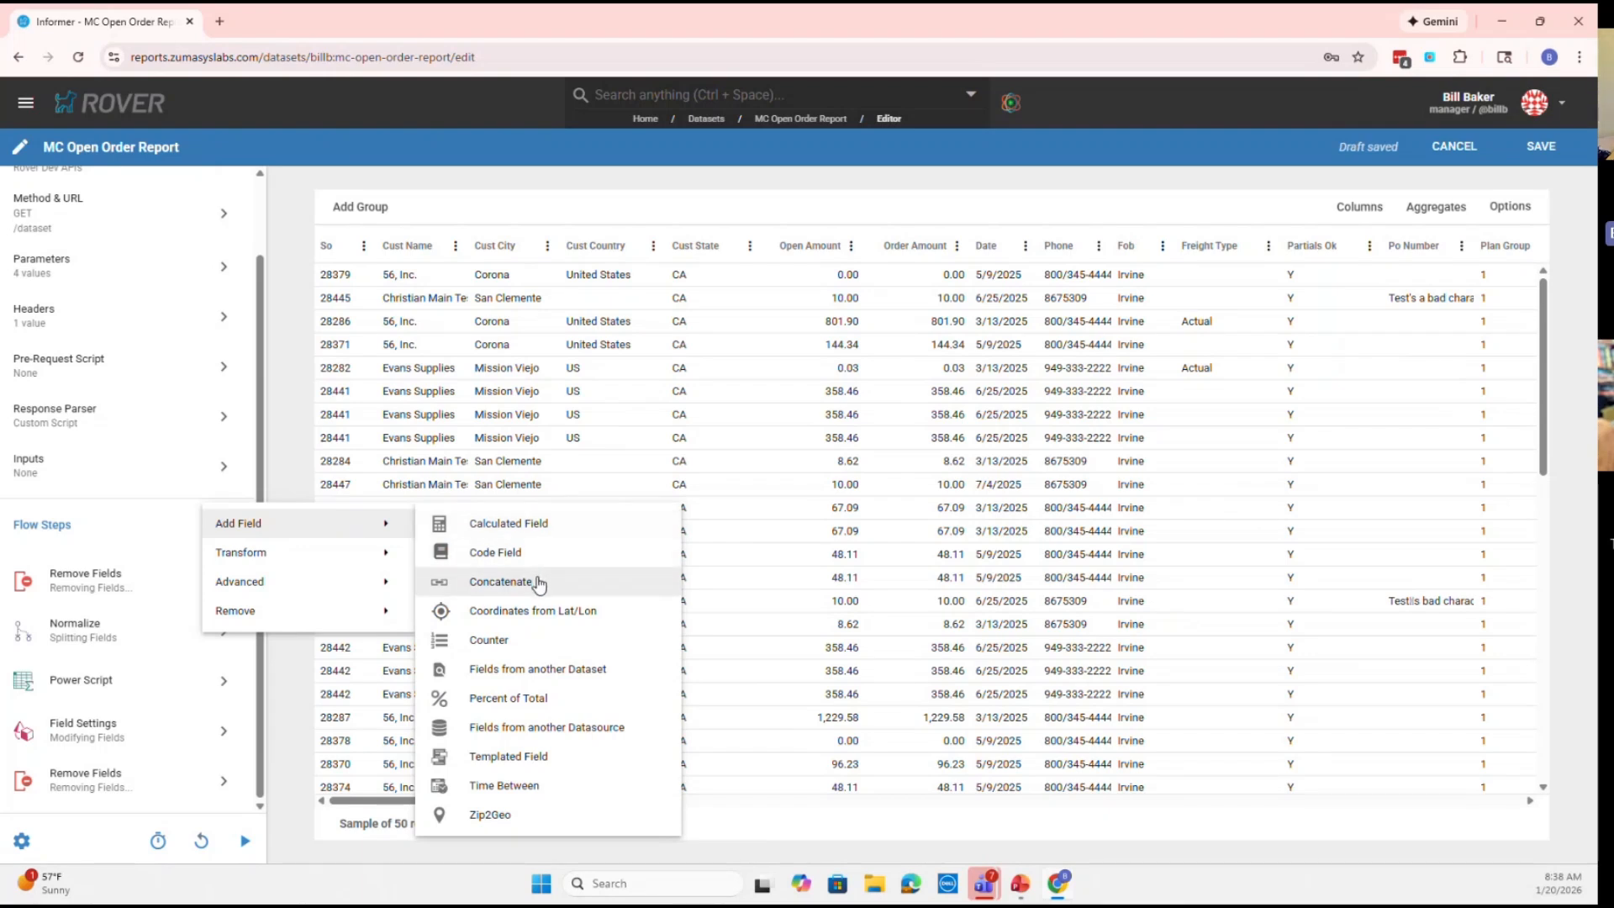
{"action": "left_click", "coordinate": [552, 670]}
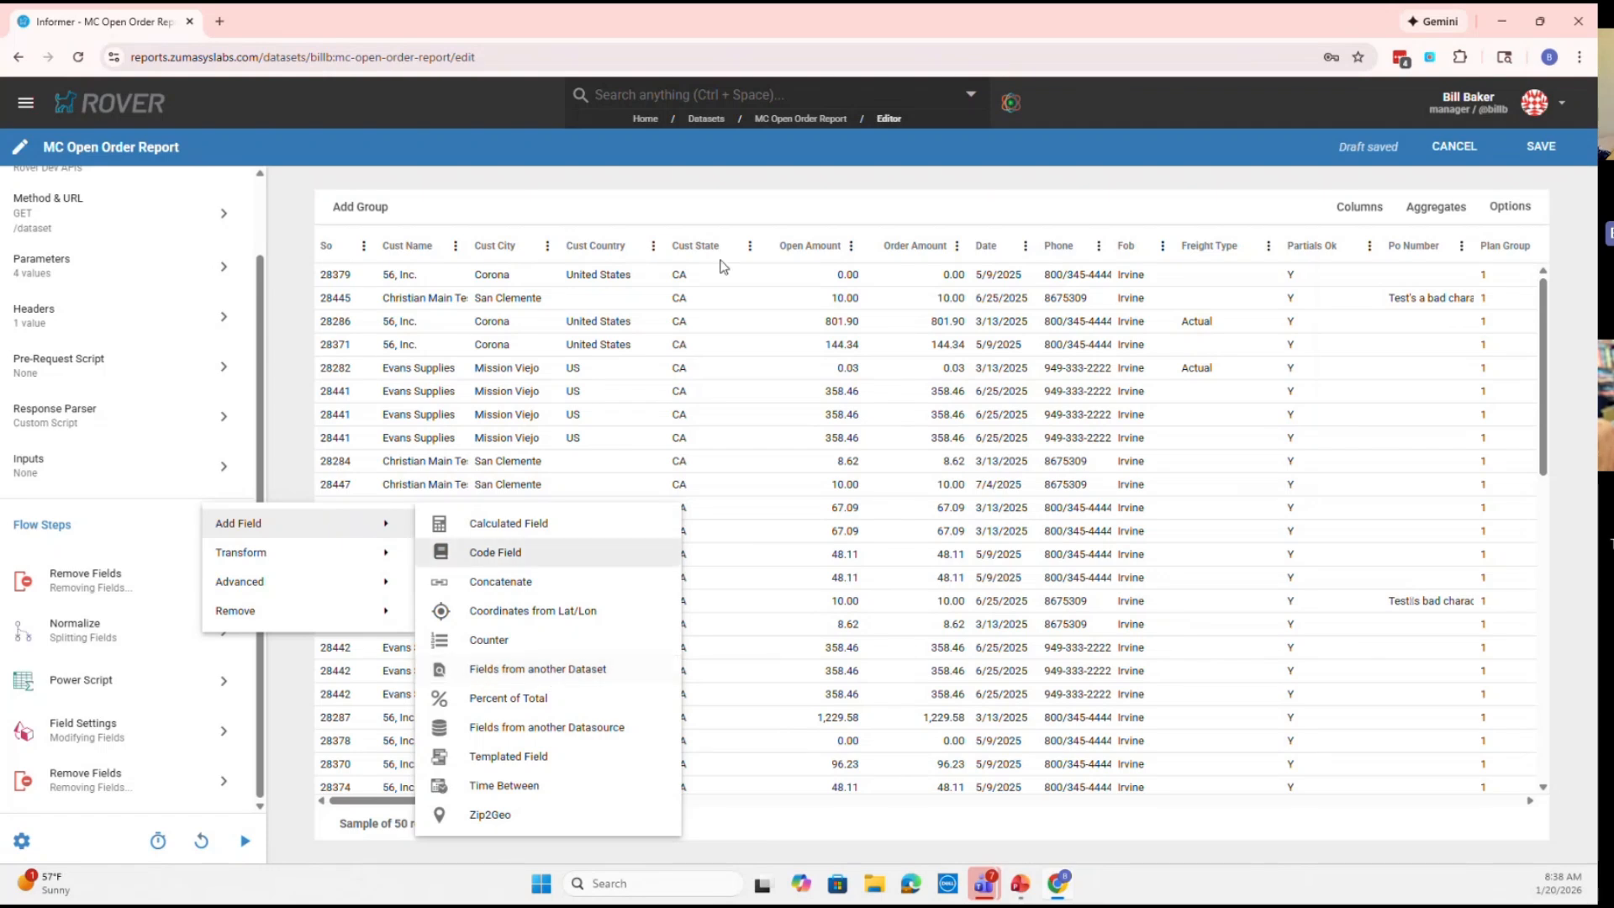
{"action": "left_click", "coordinate": [578, 670]}
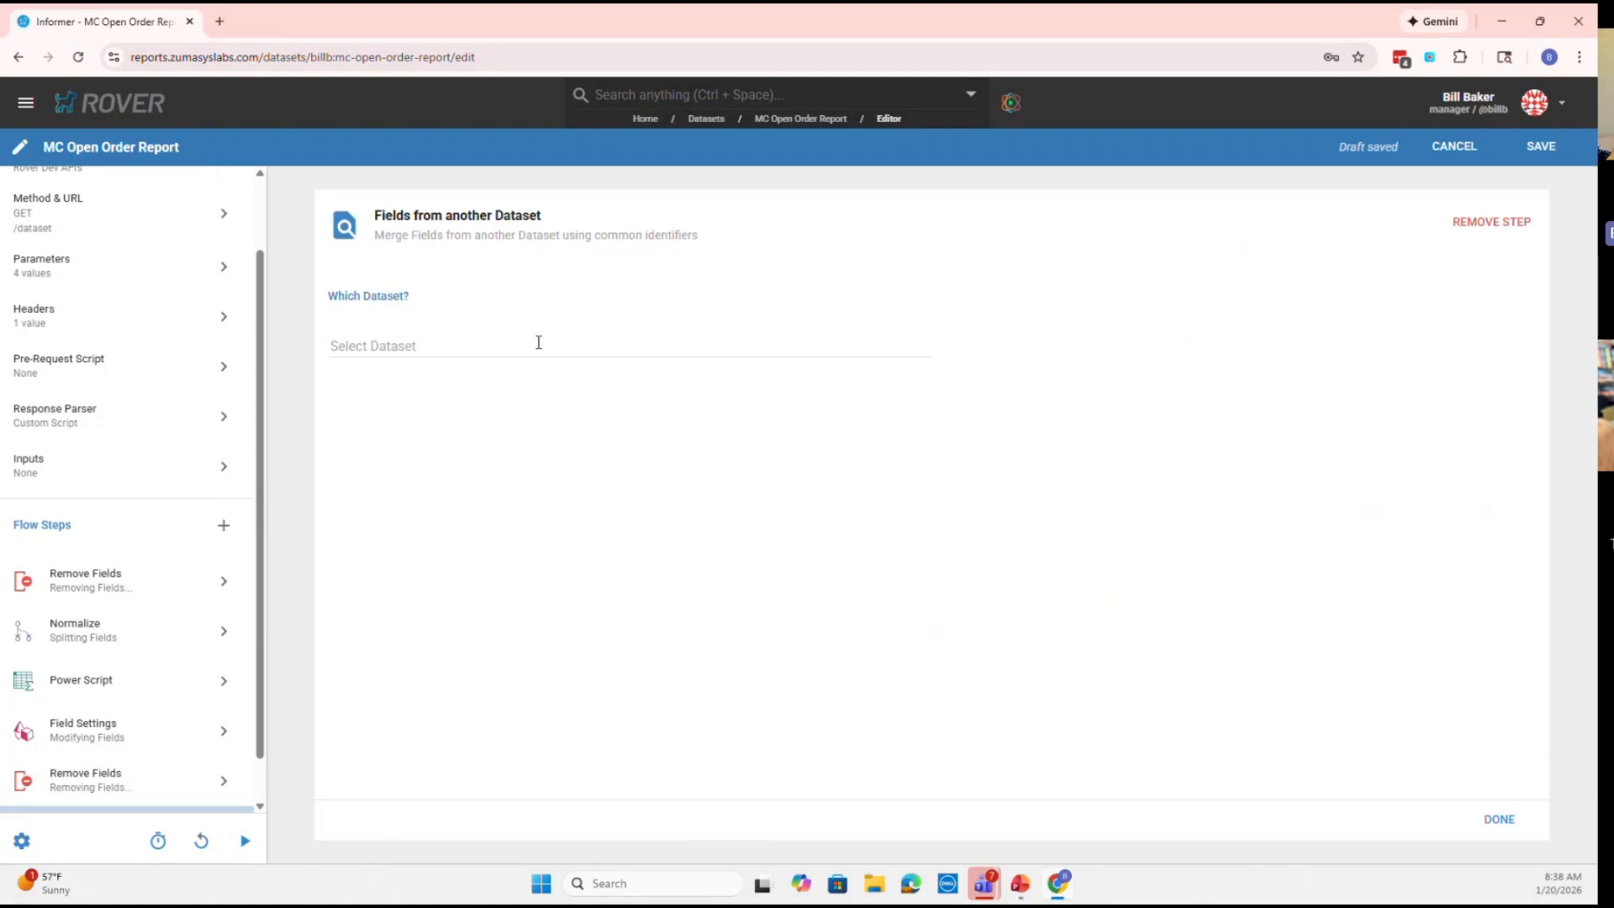
{"action": "left_click", "coordinate": [538, 342]}
{"action": "type", "text": "parr"}
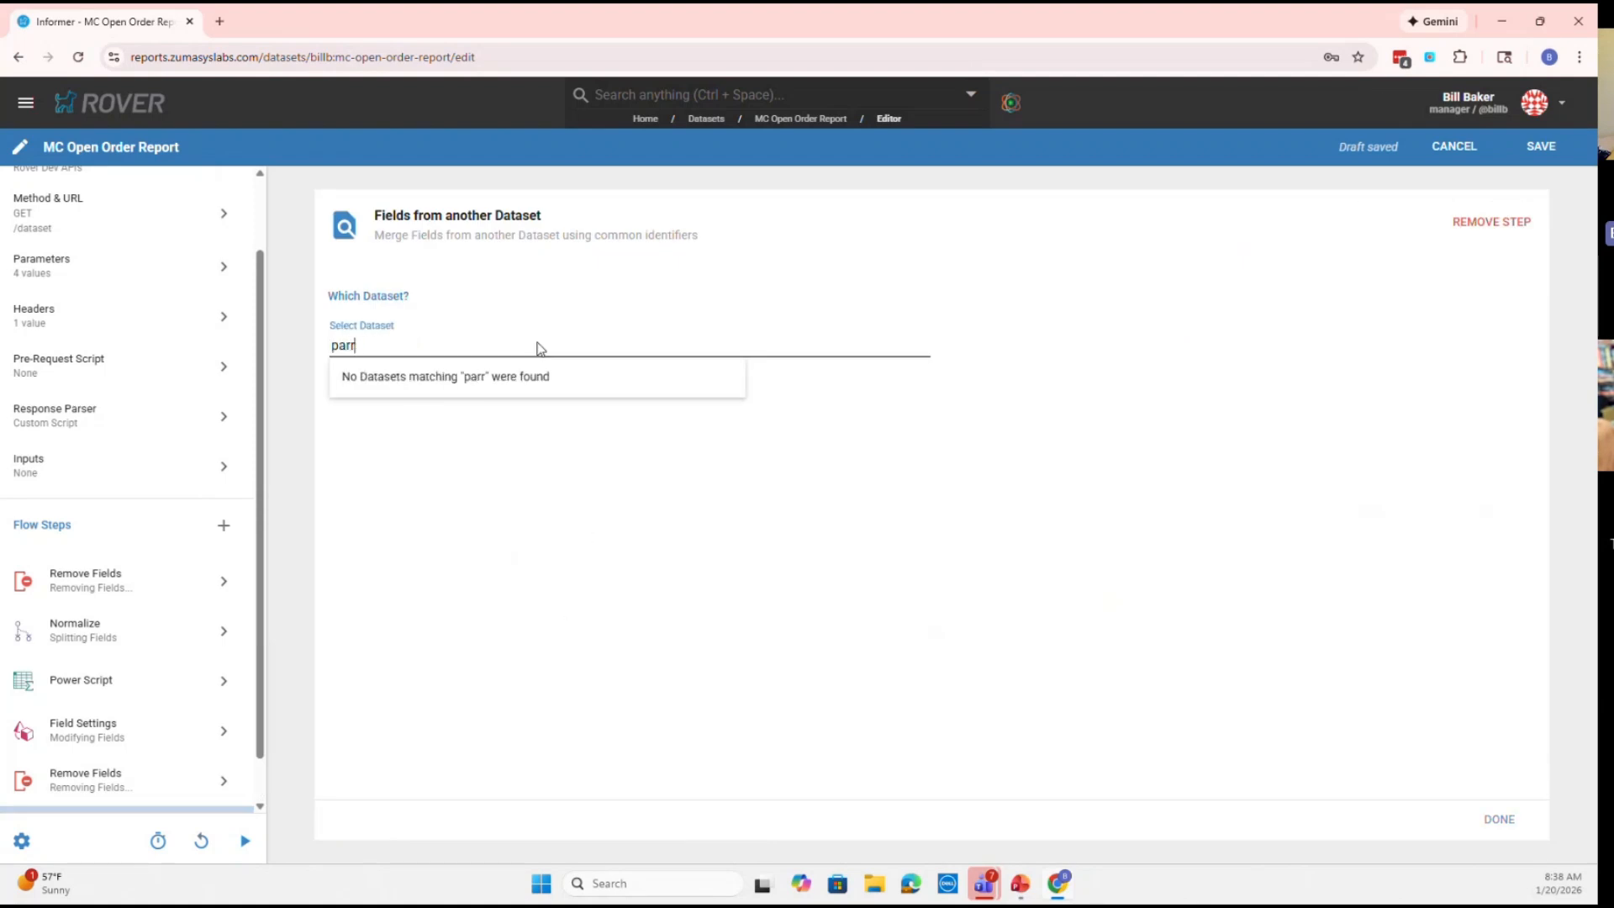
{"action": "key", "text": "BackSpace"}
{"action": "type", "text": "ts"}
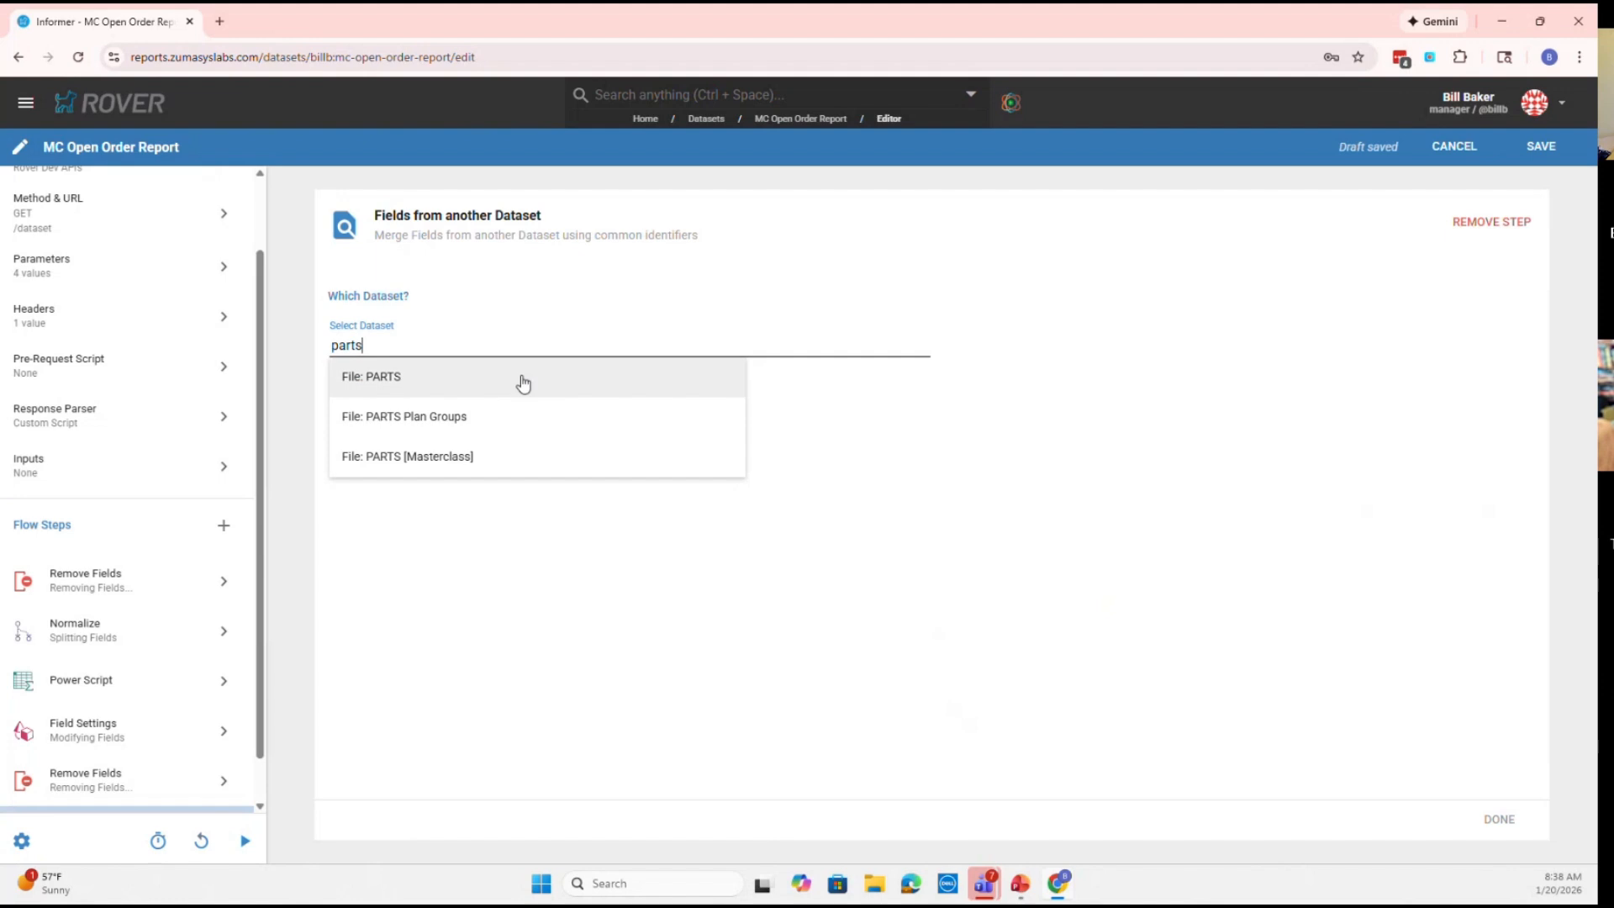
{"action": "left_click", "coordinate": [521, 462]}
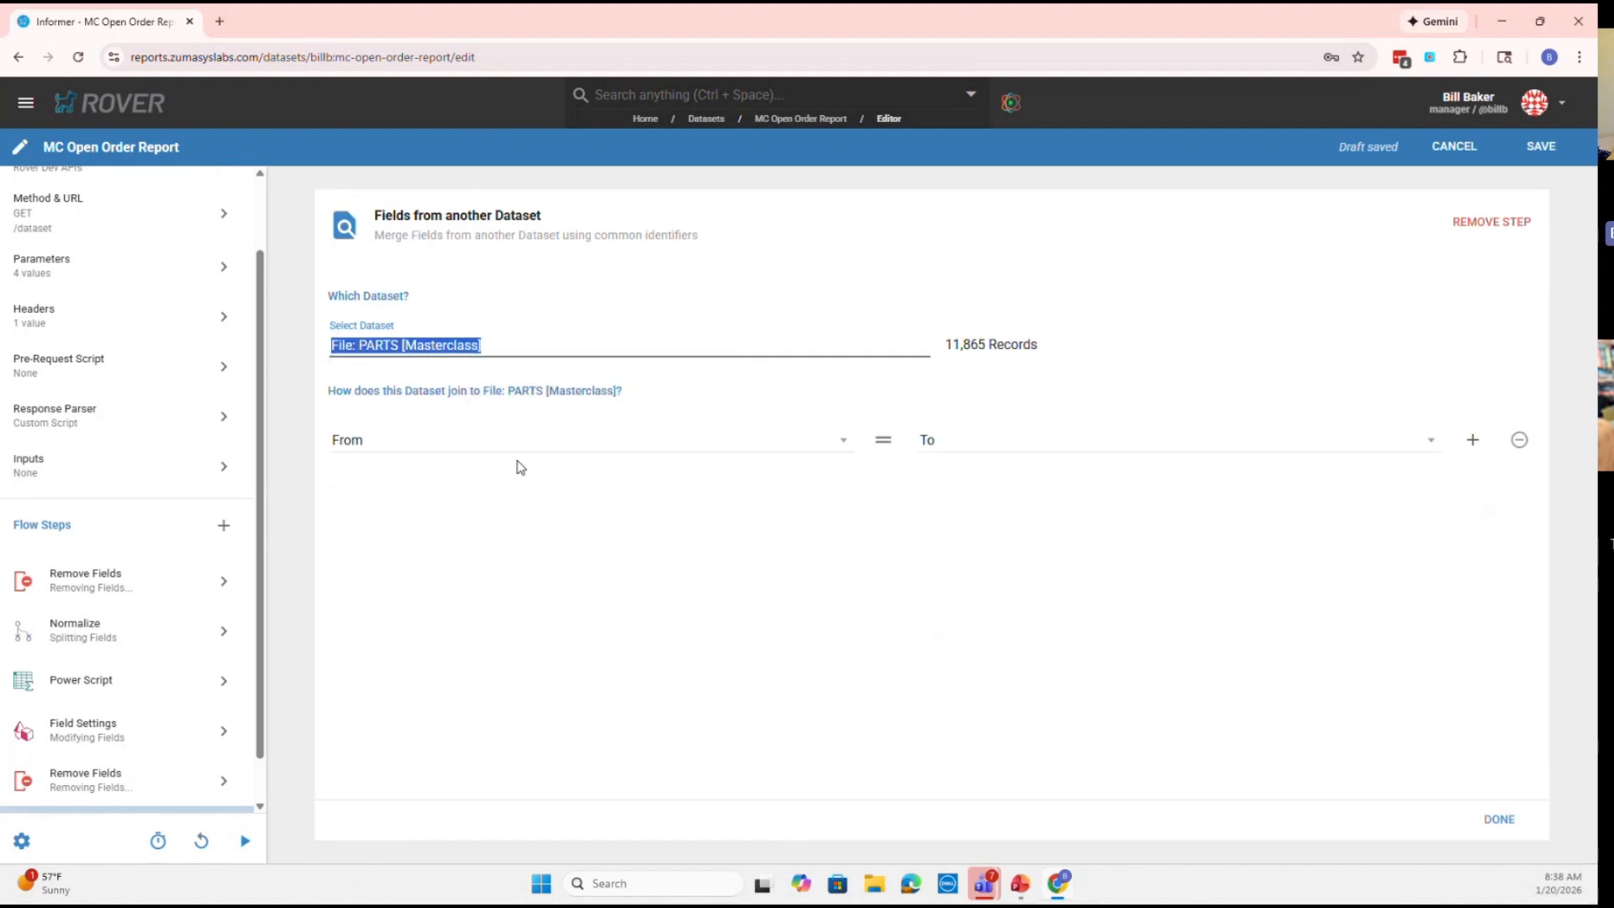
Join the dataset to File: PARTS [Masterclass] by matching Flat Lis Li Parts to Part No
{"action": "left_click", "coordinate": [591, 443]}
{"action": "scroll", "coordinate": [594, 313], "scroll_direction": "down", "scroll_amount": 5}
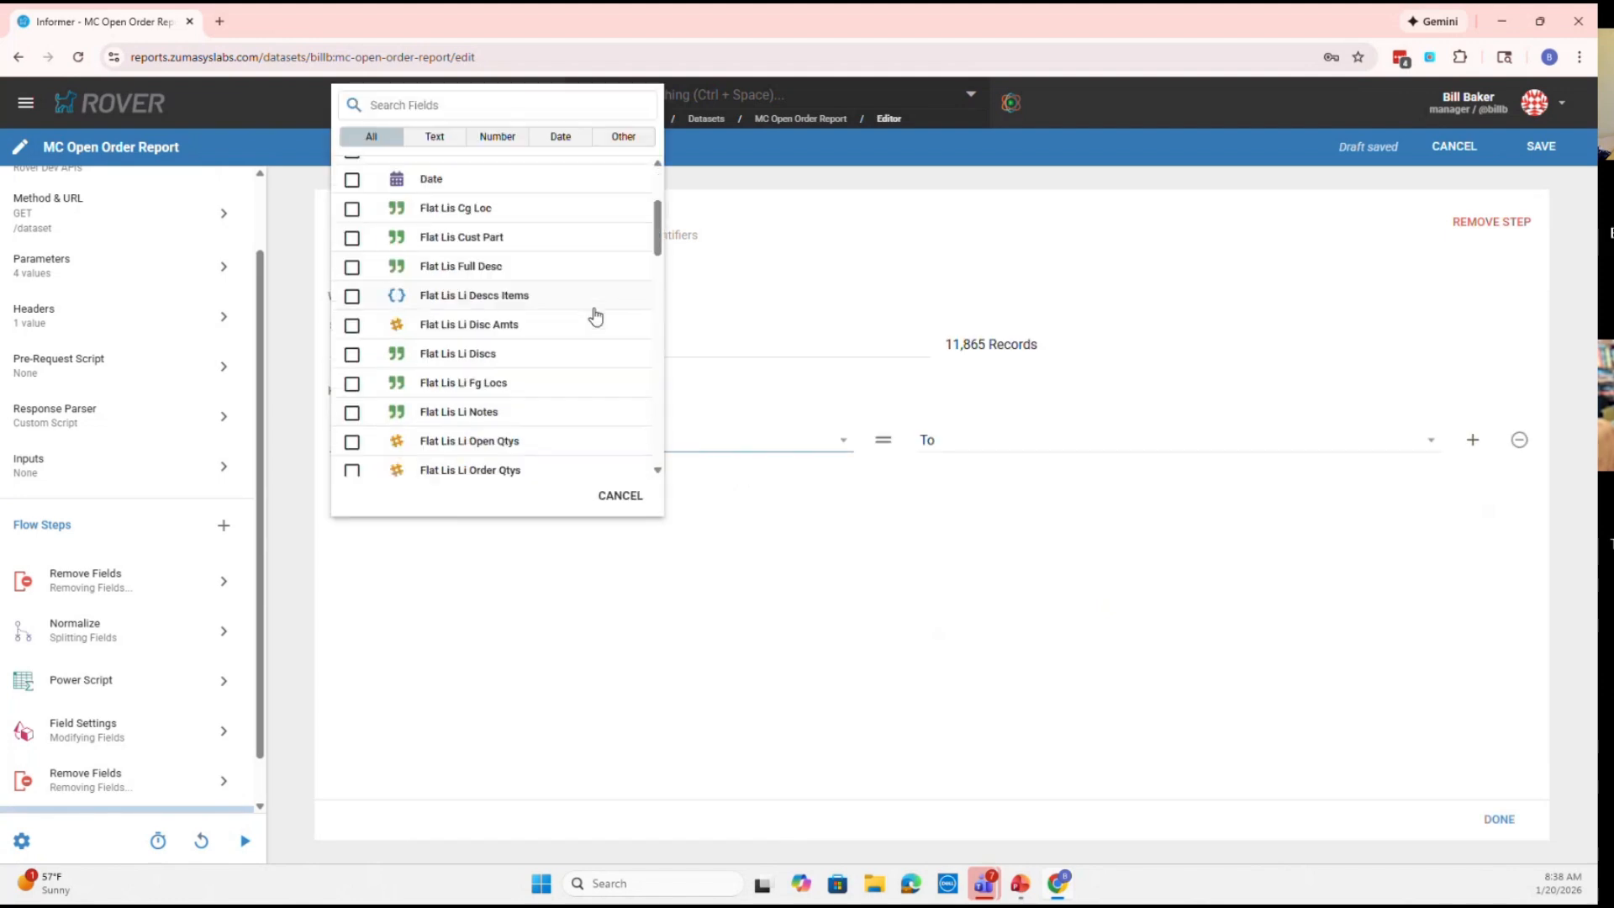
{"action": "scroll", "coordinate": [594, 316], "scroll_direction": "down", "scroll_amount": 5}
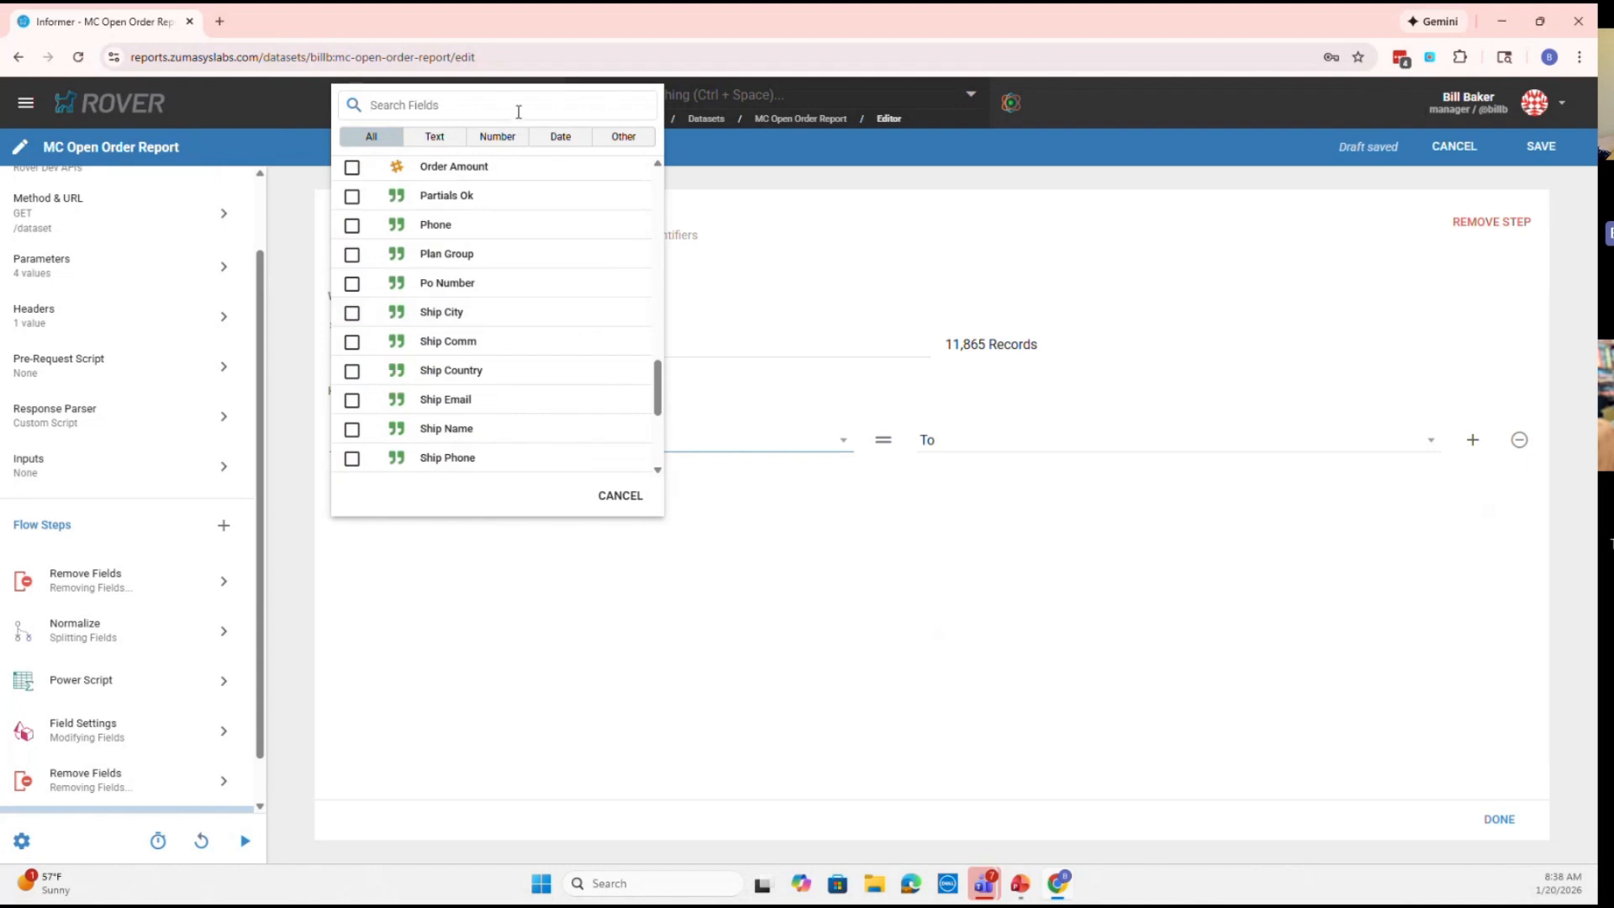
{"action": "type", "text": "part"}
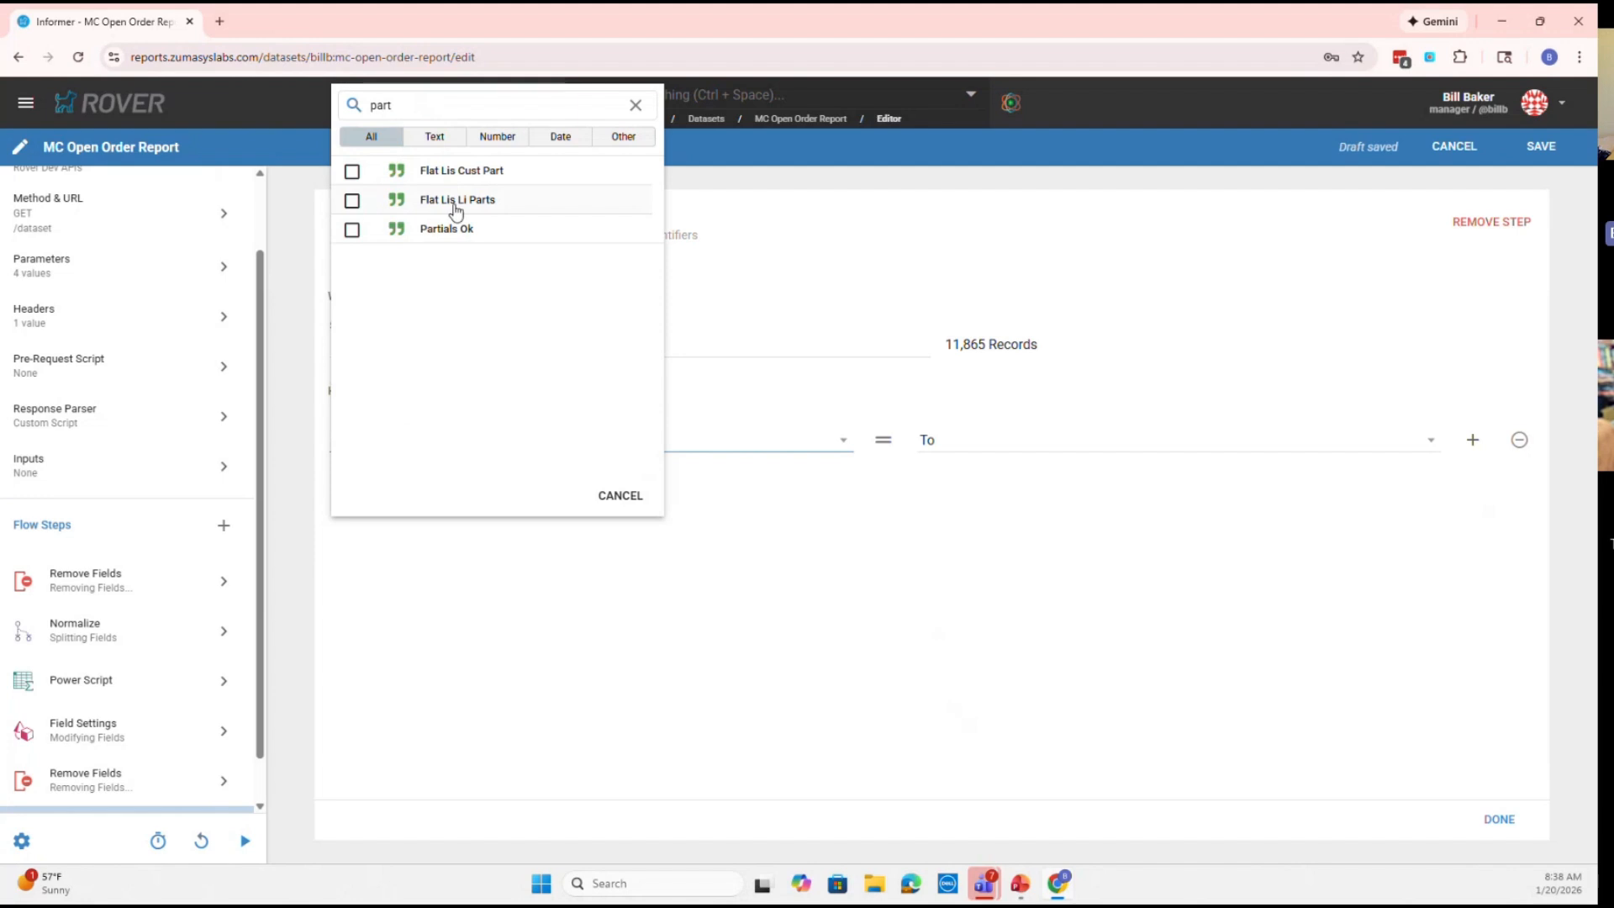
{"action": "left_click", "coordinate": [360, 211]}
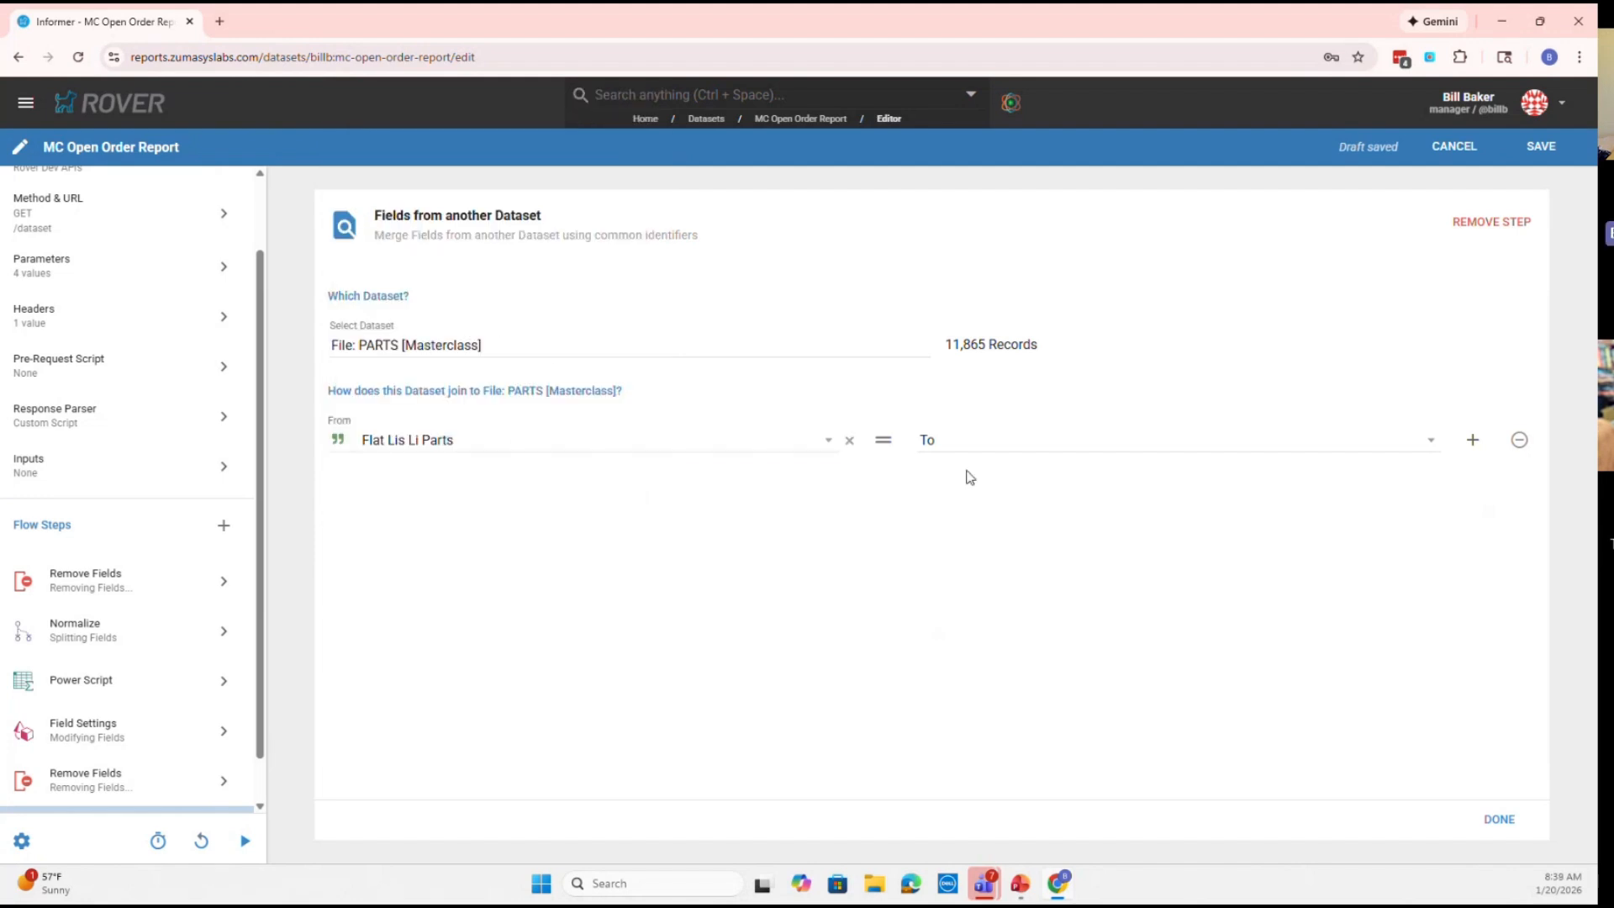
{"action": "left_click", "coordinate": [461, 361]}
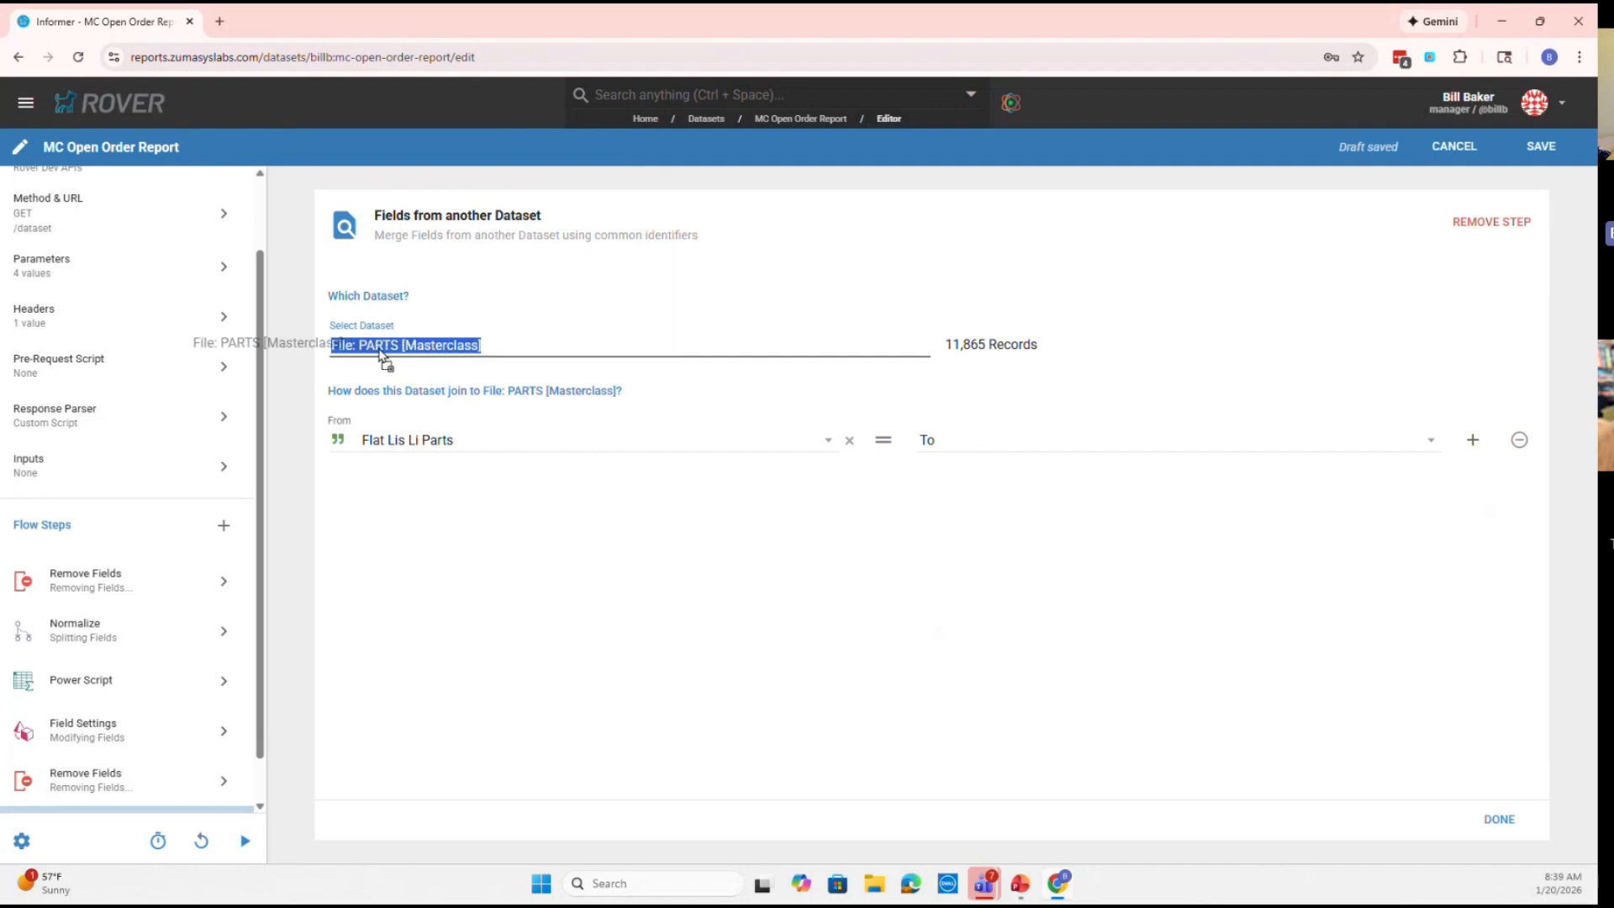
{"action": "left_click", "coordinate": [1033, 451]}
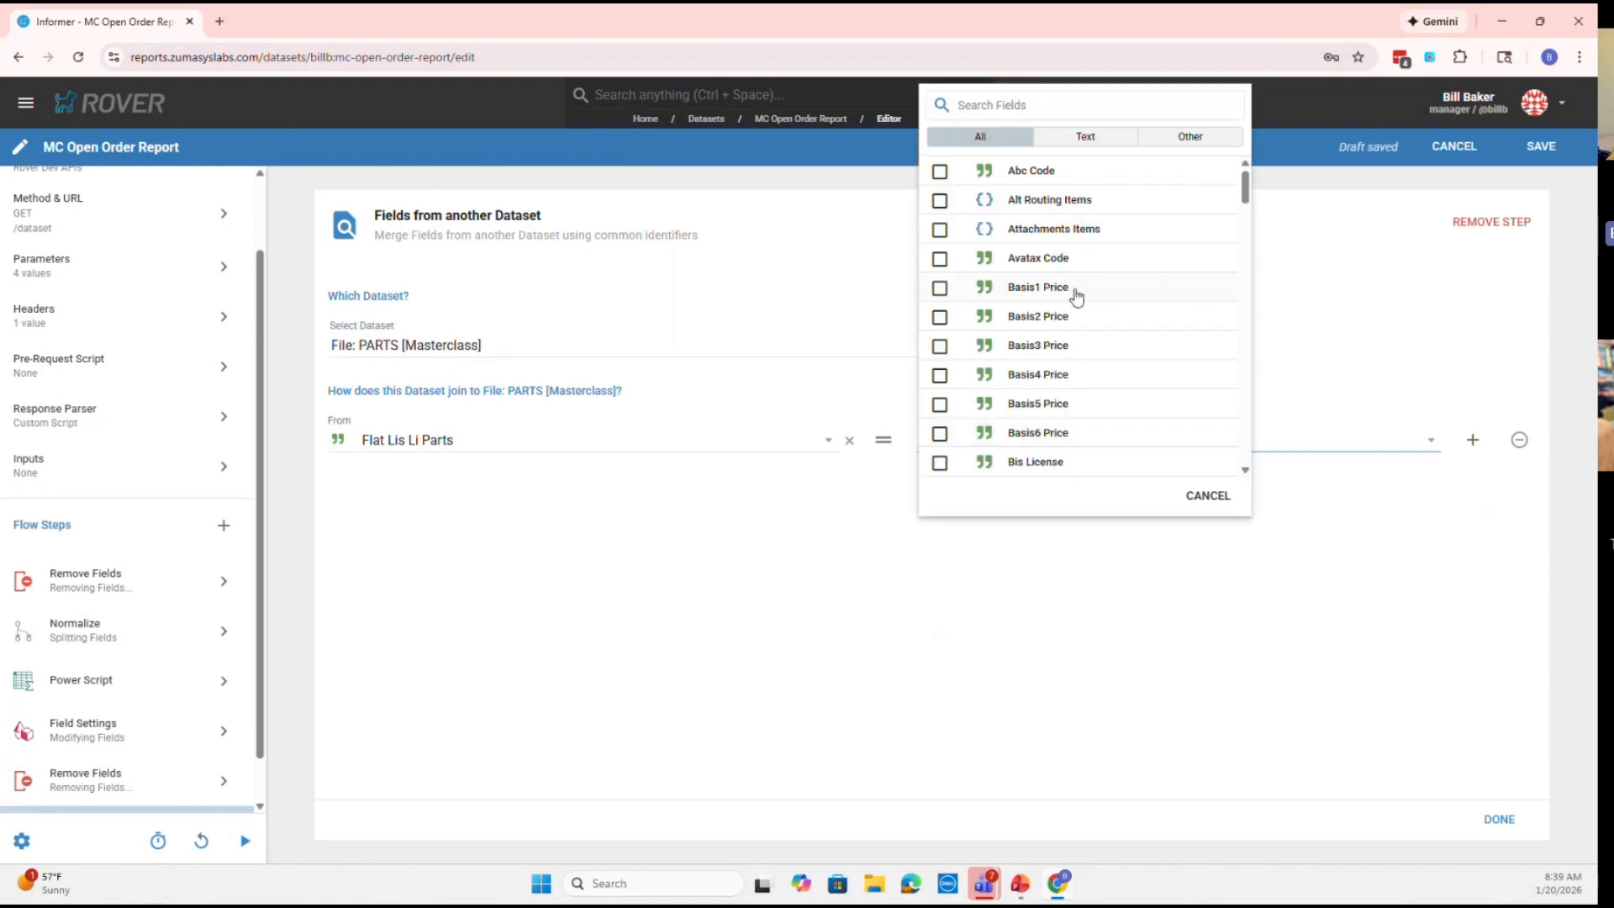
{"action": "type", "text": "part"}
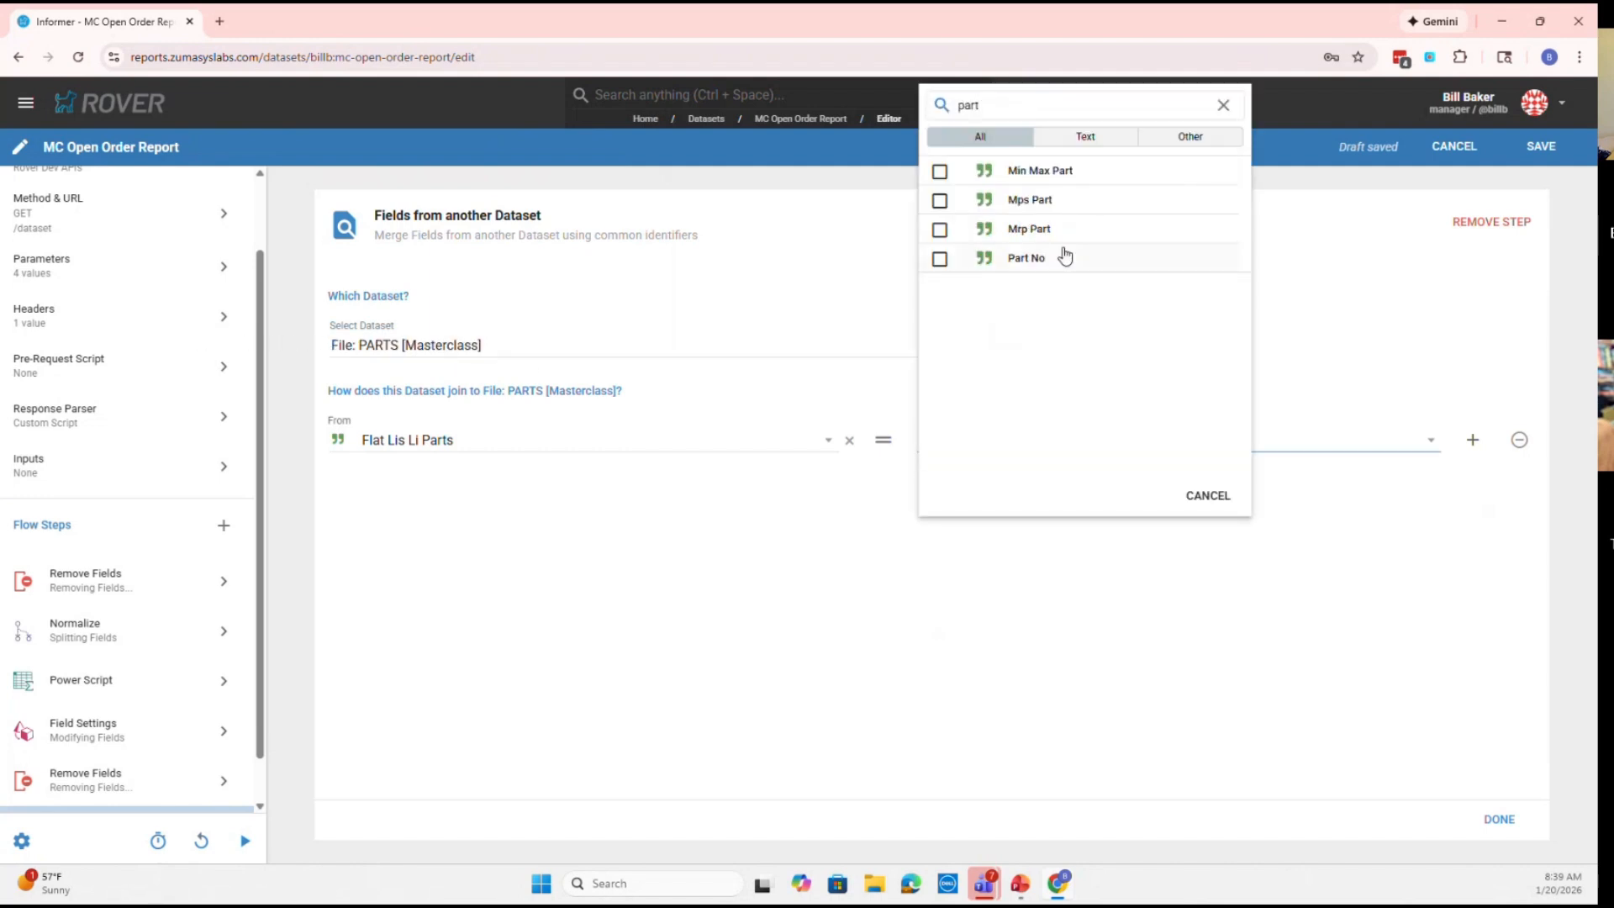
{"action": "left_click", "coordinate": [940, 259]}
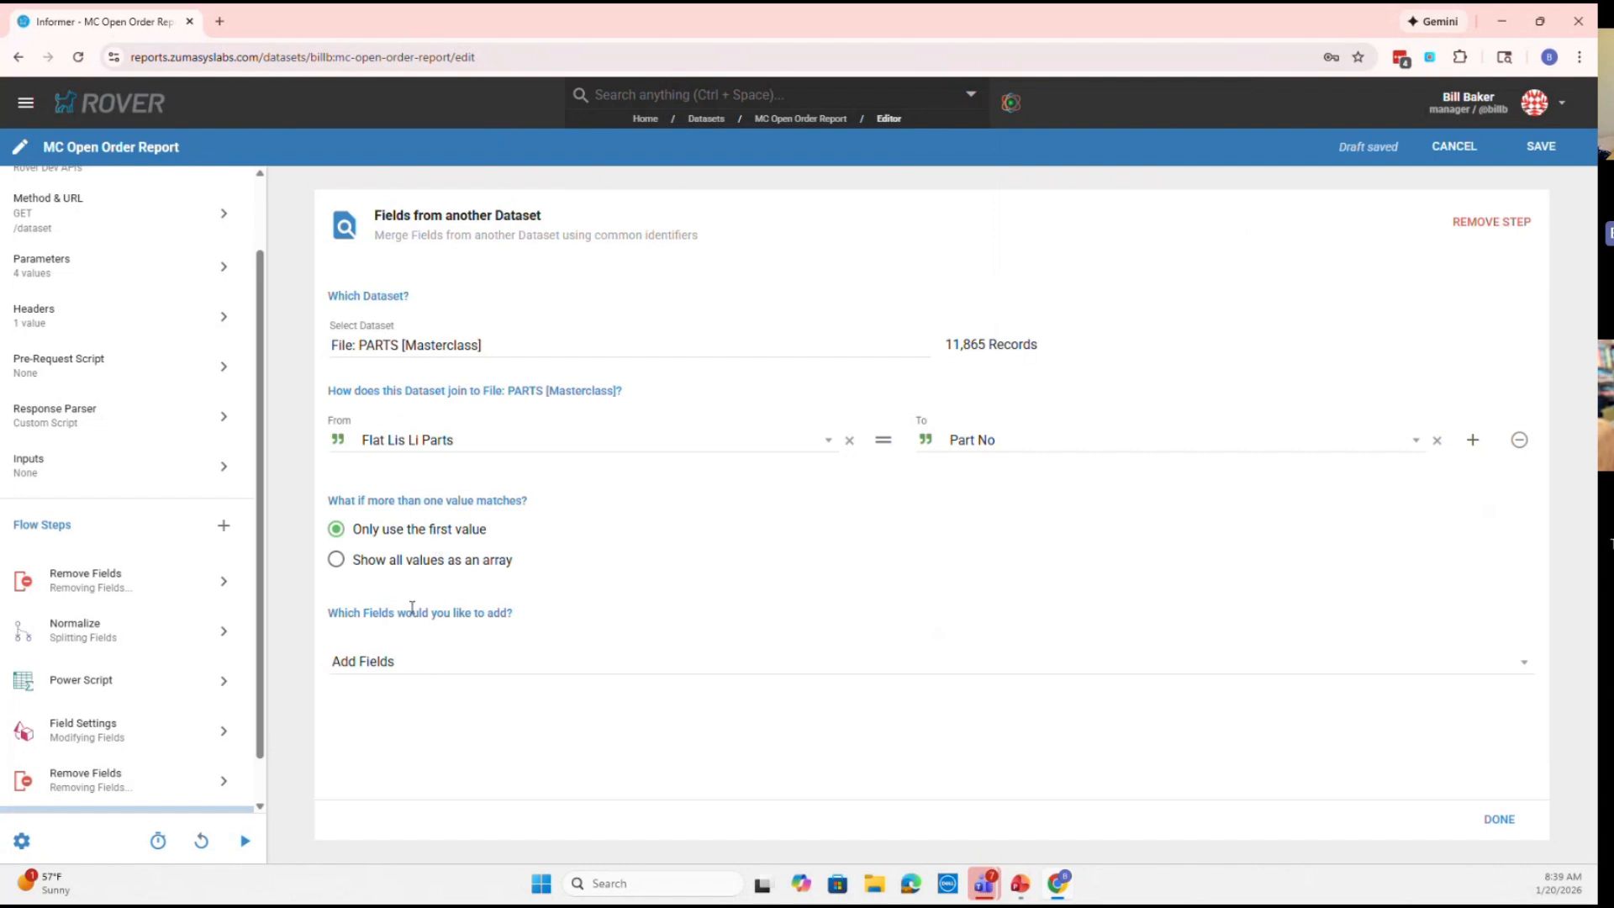
Add the Full Desc field from the PARTS dataset to the join
{"action": "left_click", "coordinate": [434, 663]}
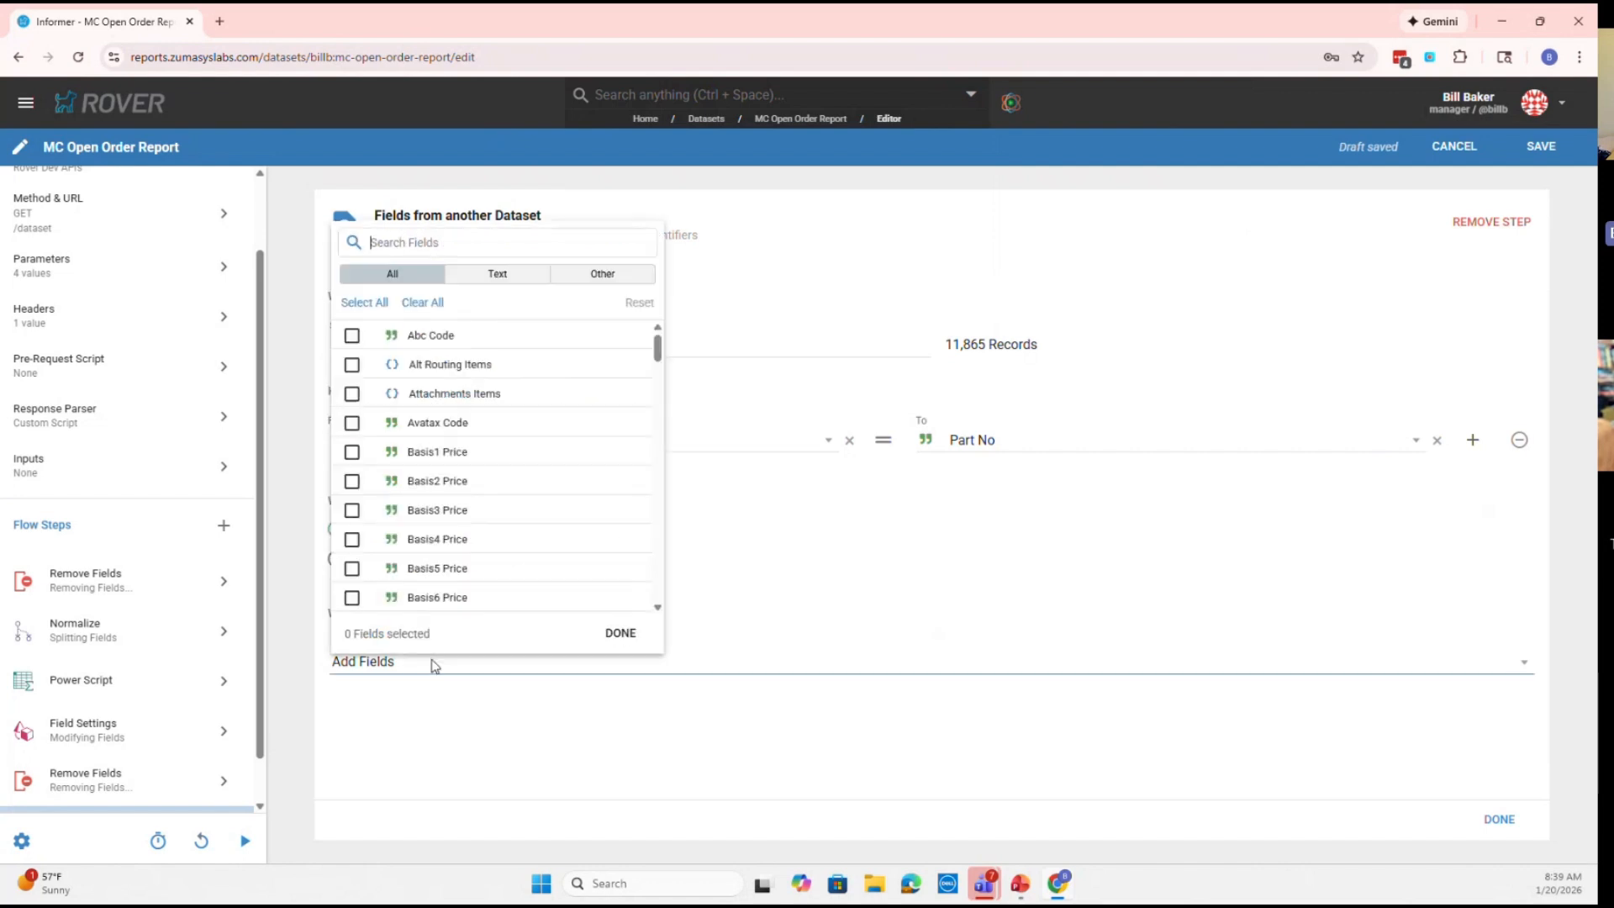
{"action": "scroll", "coordinate": [532, 501], "scroll_direction": "down", "scroll_amount": 8}
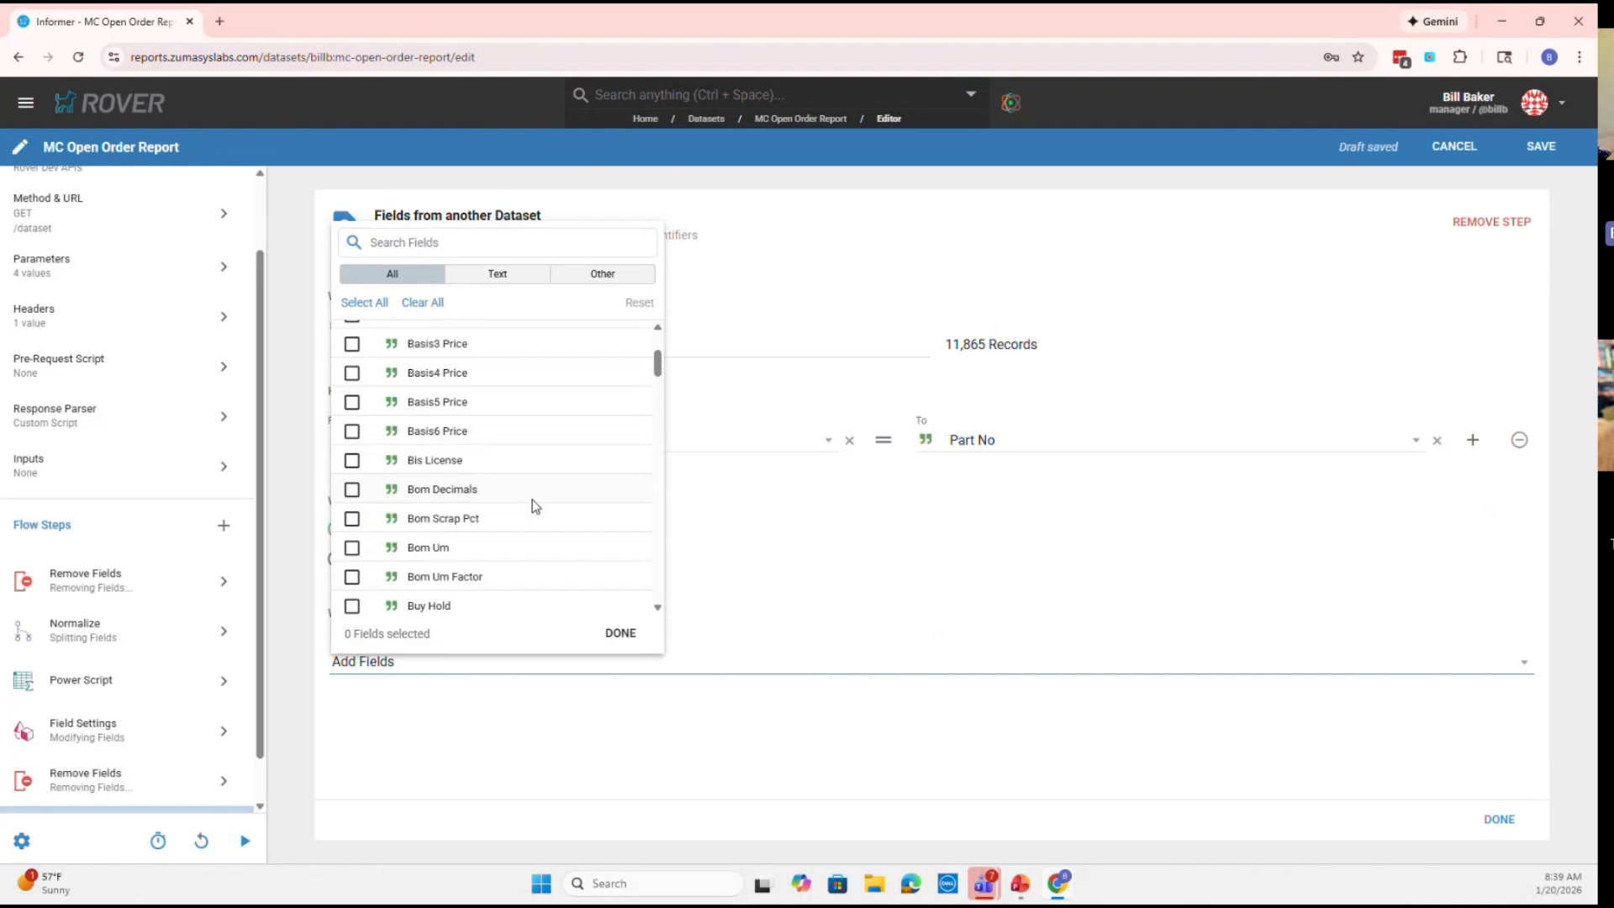
{"action": "scroll", "coordinate": [532, 499], "scroll_direction": "down", "scroll_amount": 5}
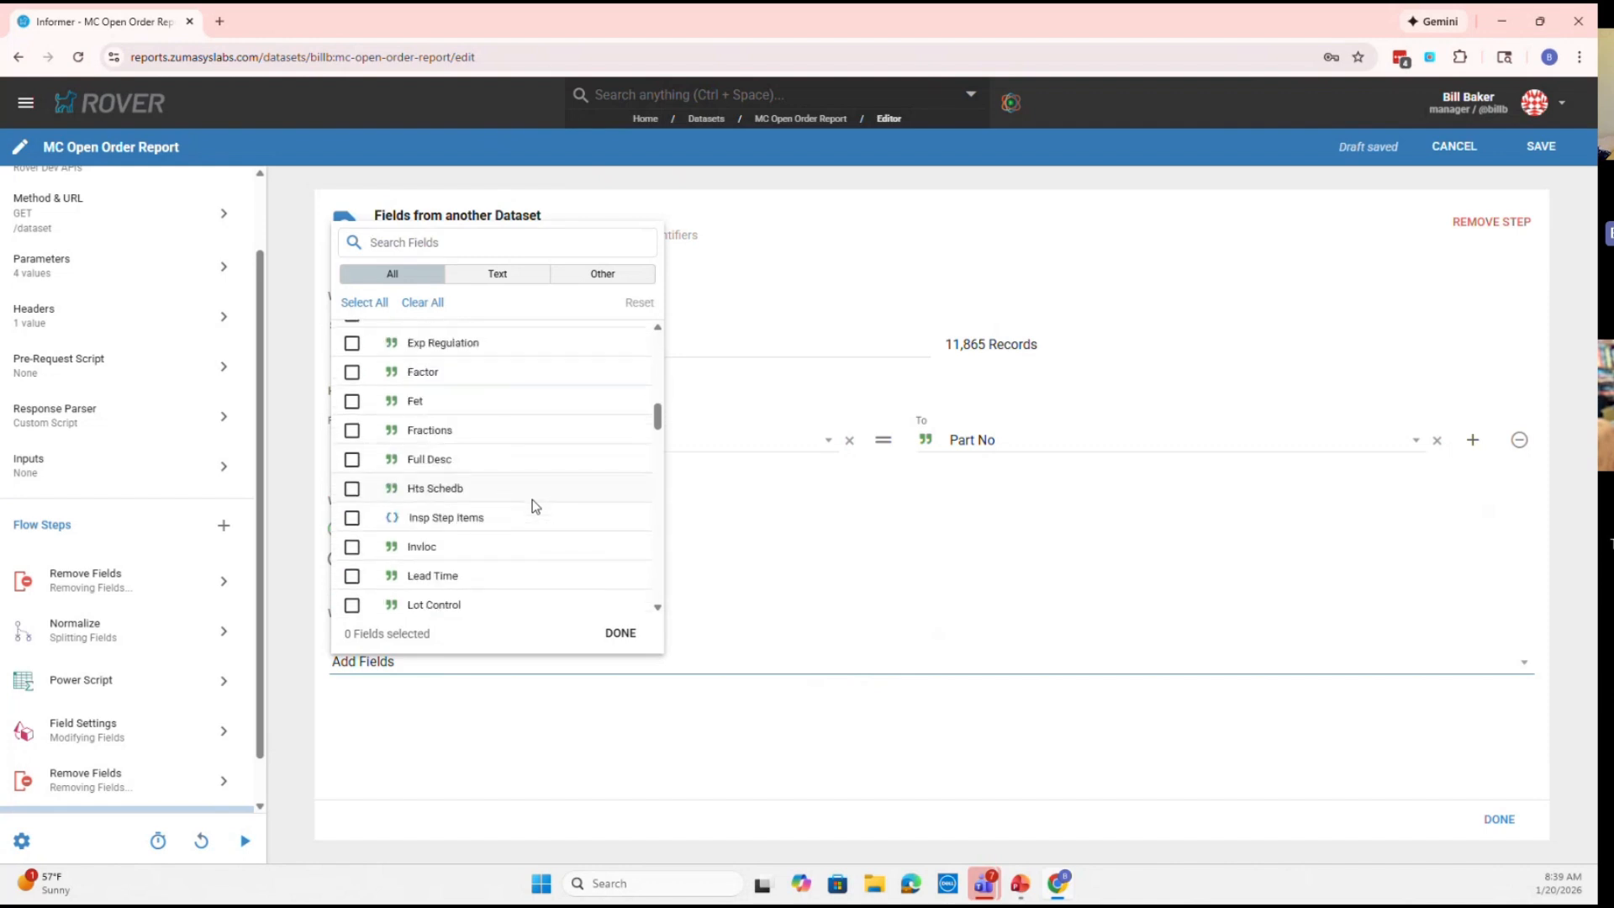
{"action": "scroll", "coordinate": [532, 499], "scroll_direction": "down", "scroll_amount": 3}
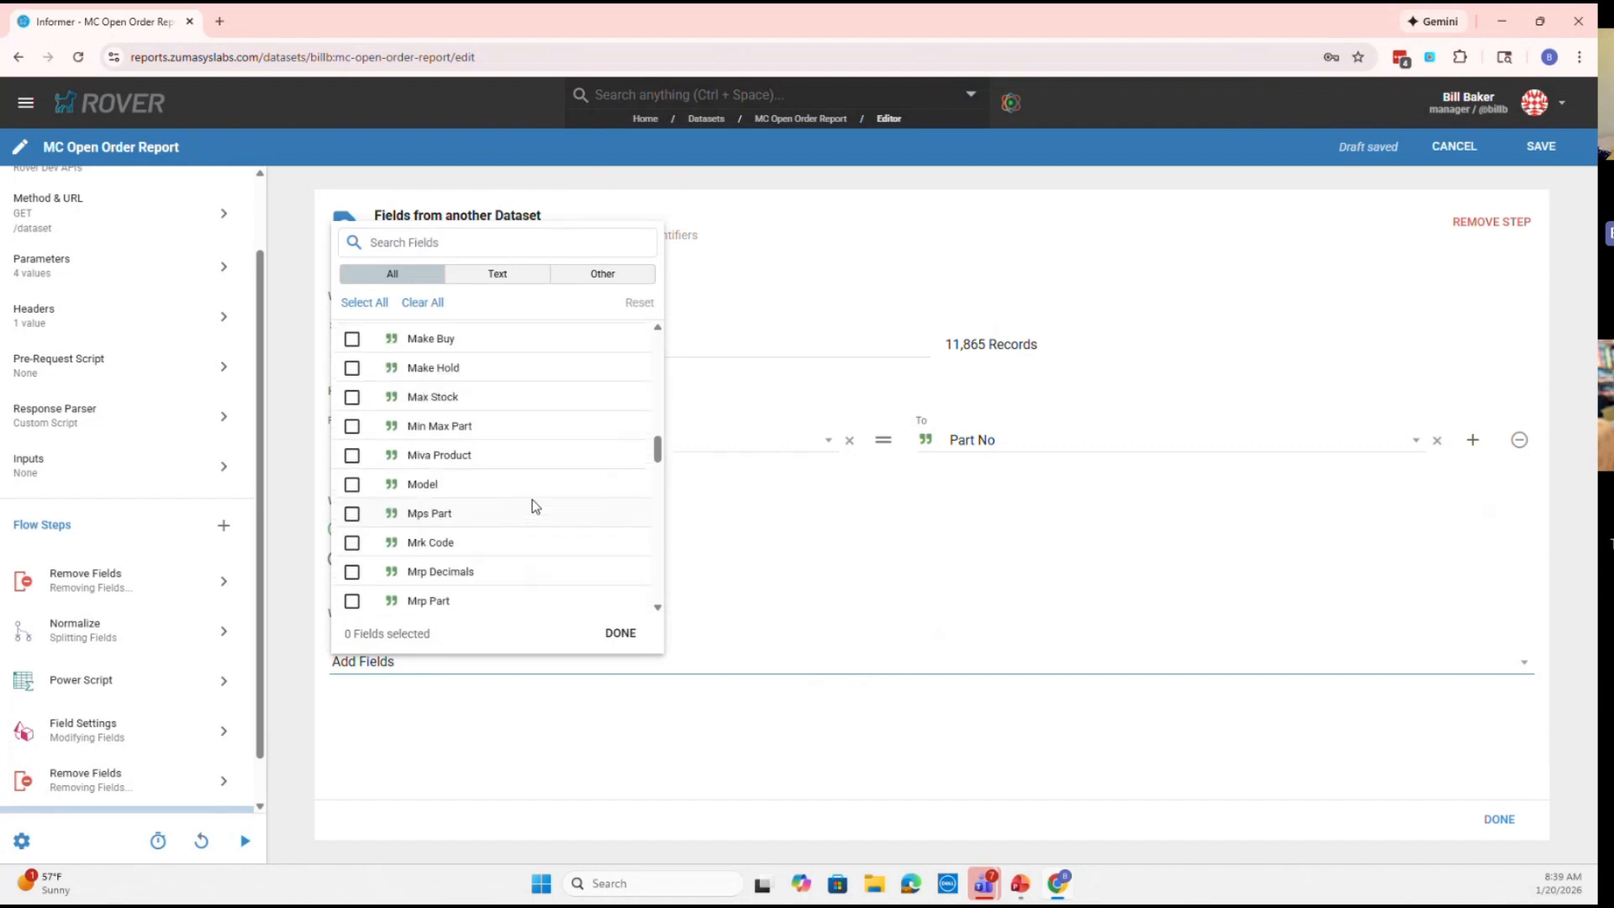
{"action": "scroll", "coordinate": [532, 500], "scroll_direction": "down", "scroll_amount": 10}
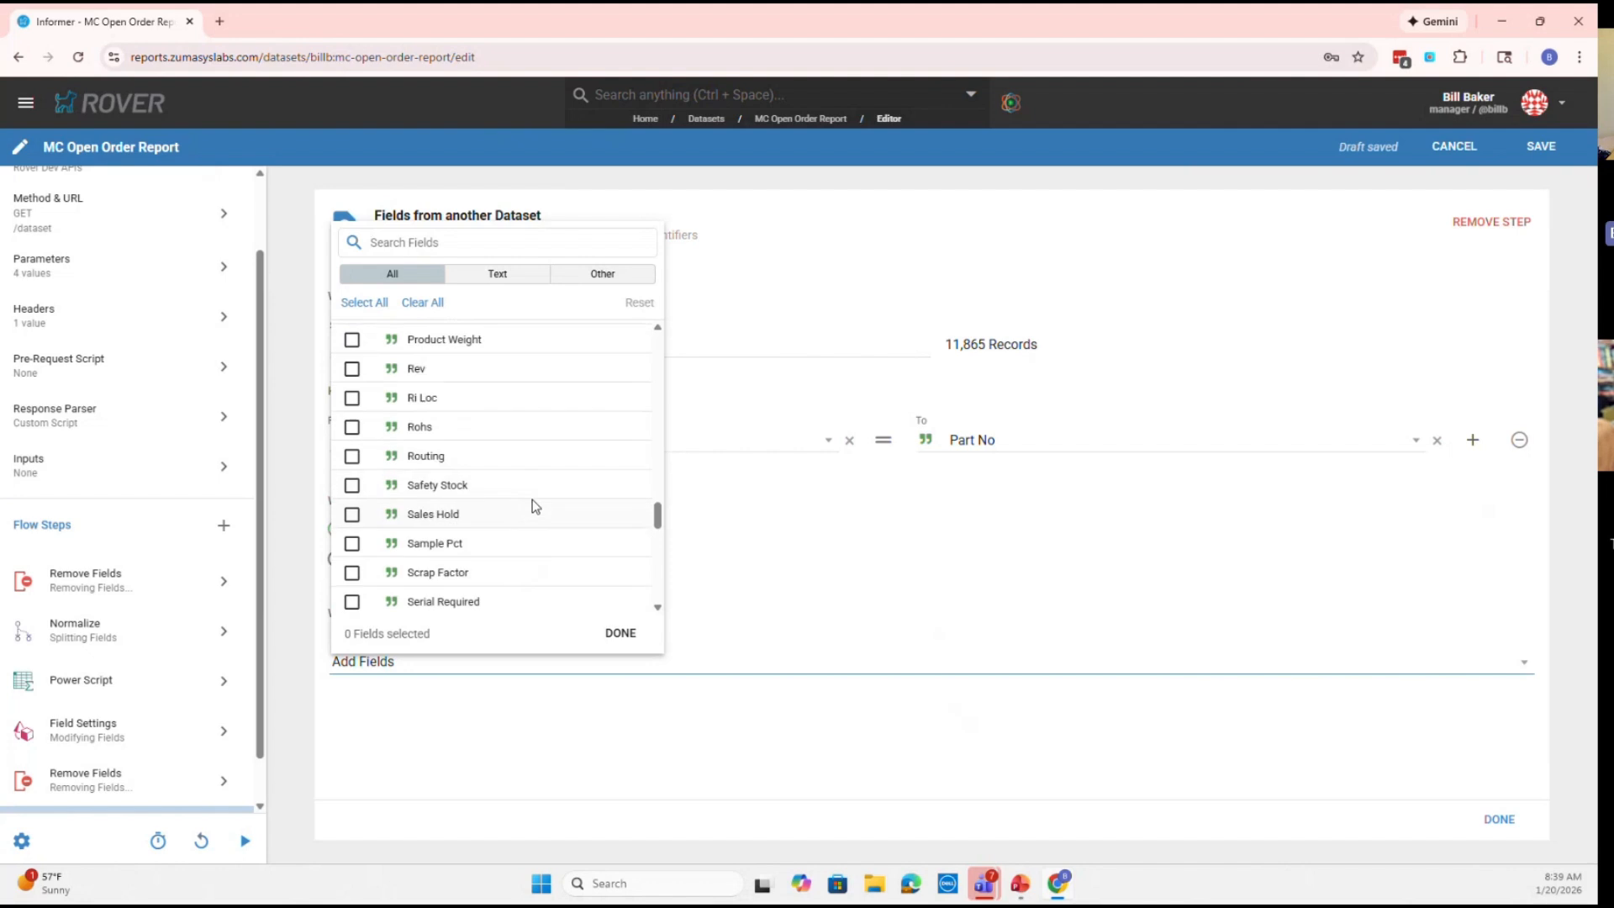
{"action": "scroll", "coordinate": [532, 499], "scroll_direction": "up", "scroll_amount": 15}
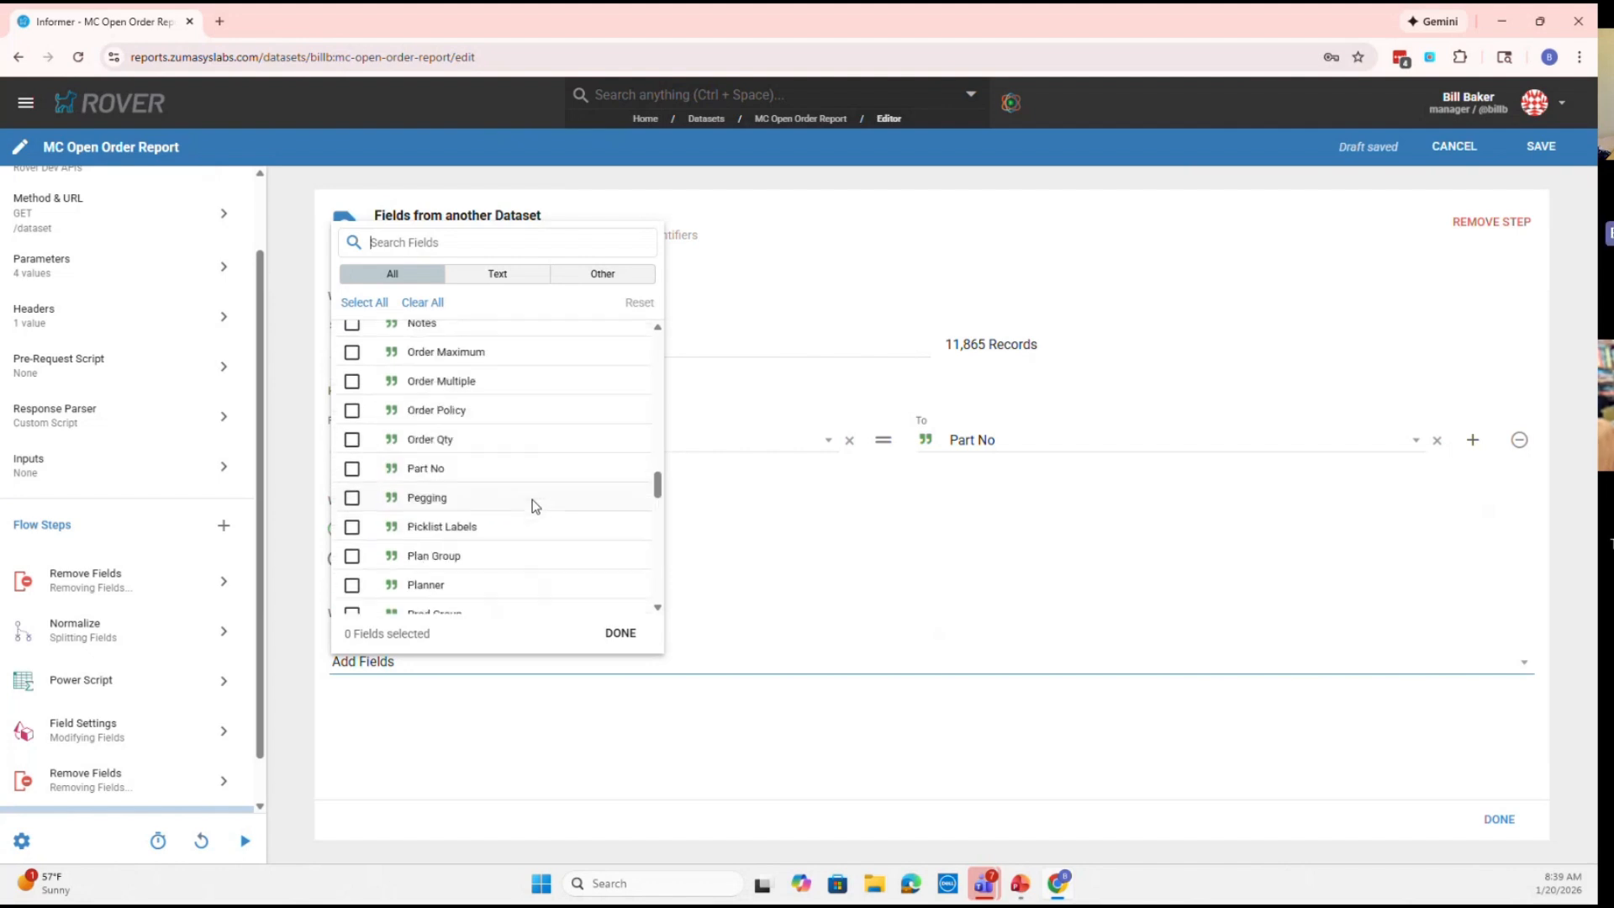
{"action": "scroll", "coordinate": [533, 498], "scroll_direction": "up", "scroll_amount": 3}
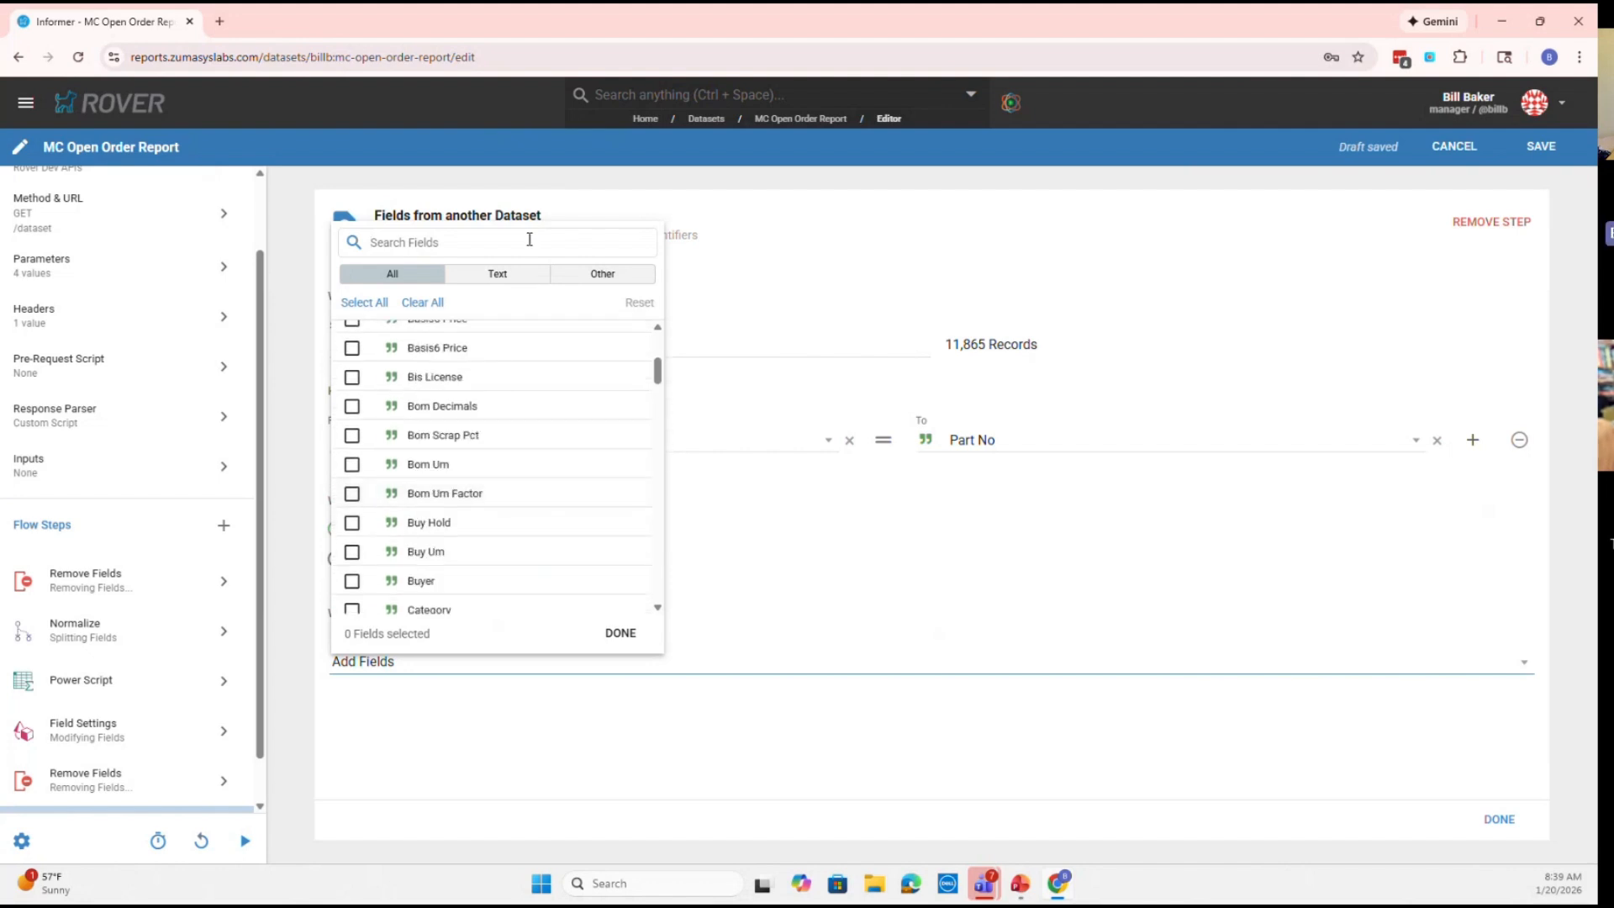
{"action": "type", "text": "desc"}
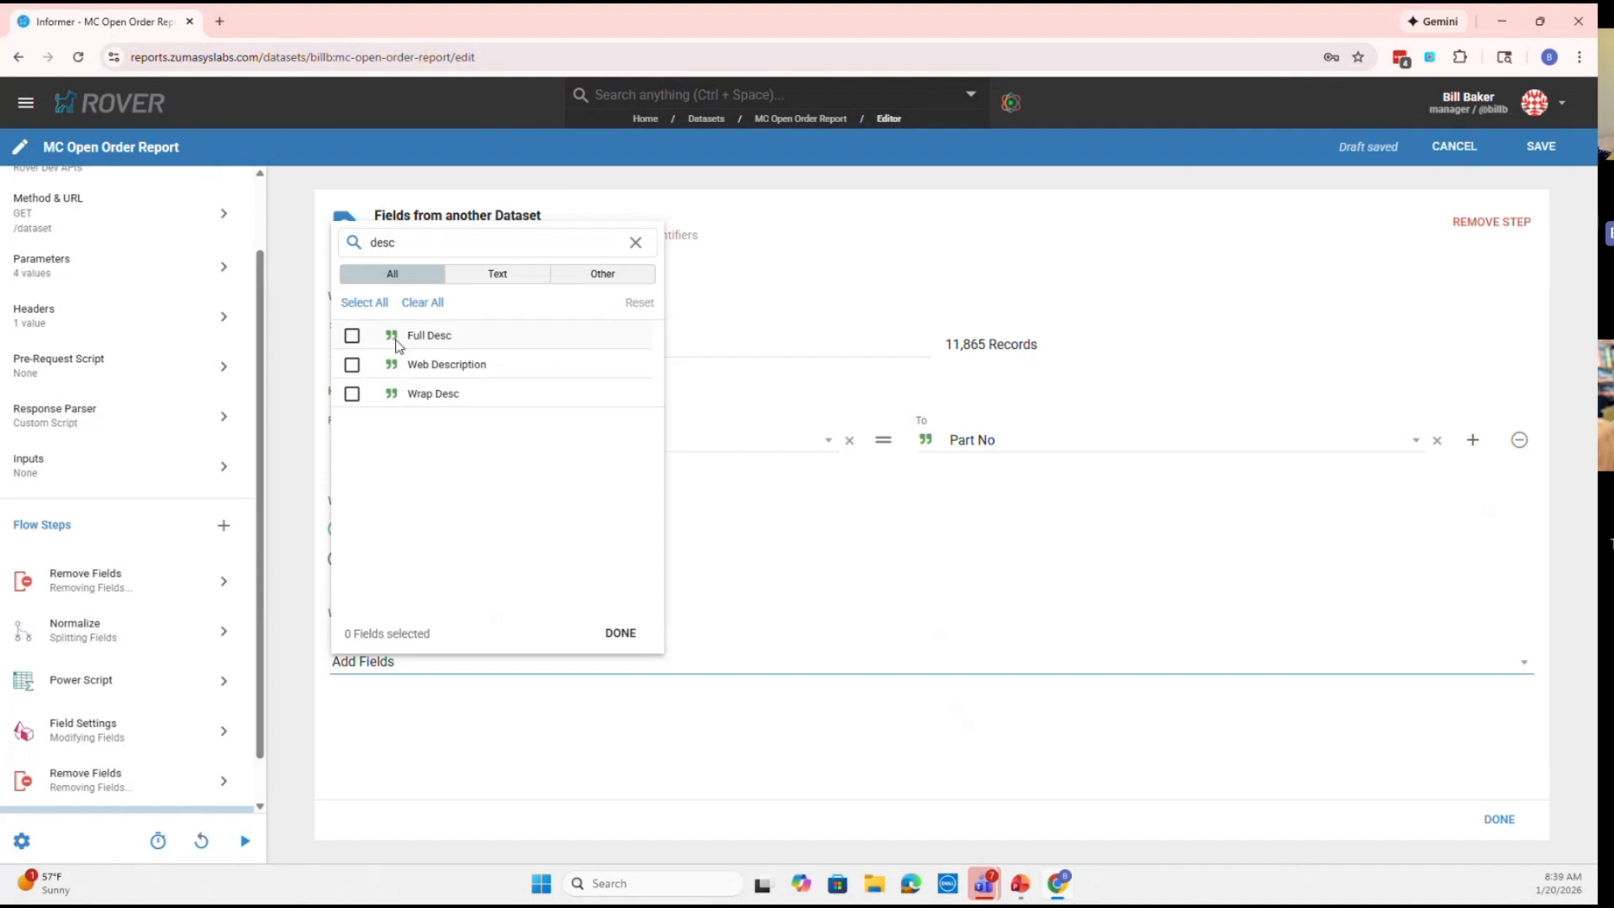
{"action": "left_click", "coordinate": [353, 336]}
{"action": "left_click", "coordinate": [626, 626]}
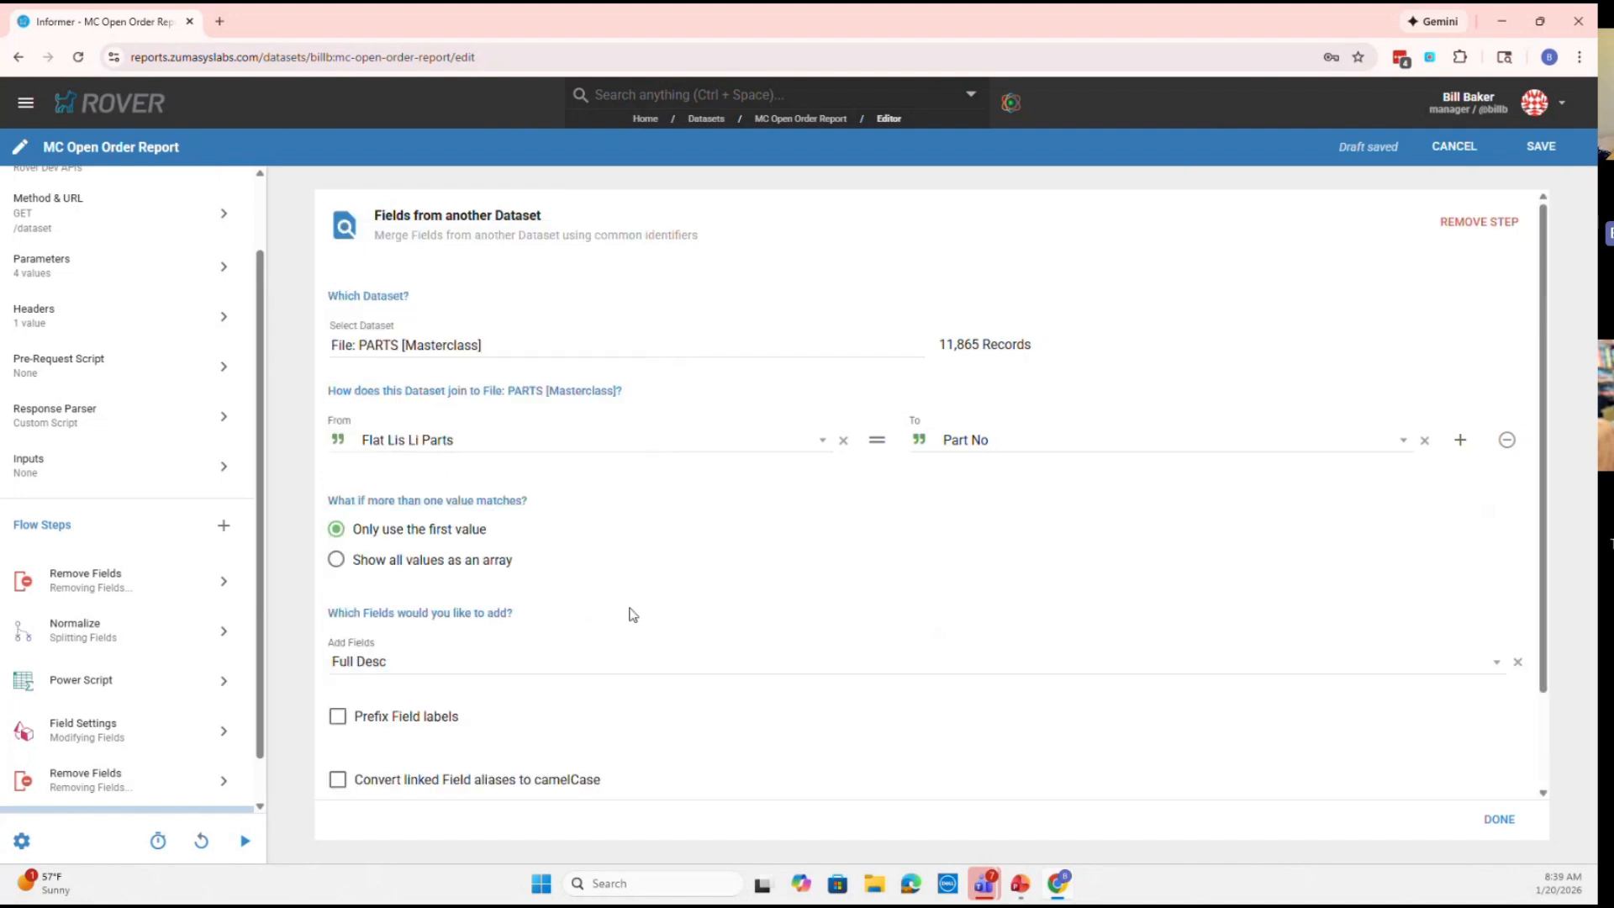
Prefix the joined field labels with "part", finish the flow step, and check the added description column in the sample
{"action": "scroll", "coordinate": [638, 588], "scroll_direction": "down", "scroll_amount": 2}
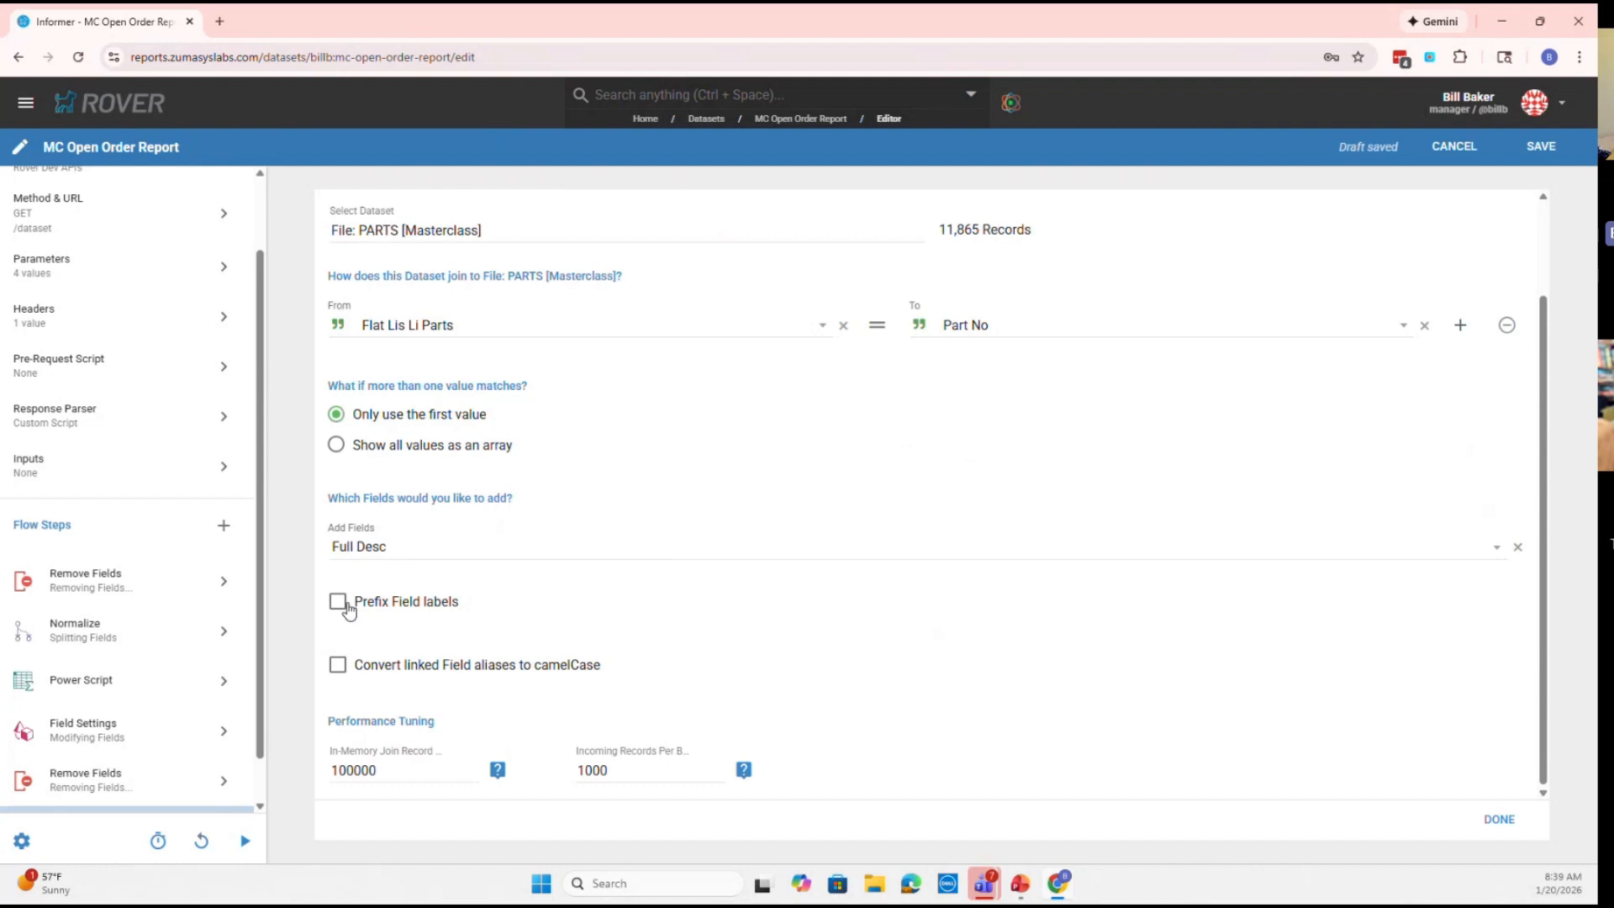
{"action": "left_click", "coordinate": [347, 607]}
{"action": "left_click_drag", "start_coordinate": [497, 668], "coordinate": [309, 677]}
{"action": "key", "text": "BackSpace"}
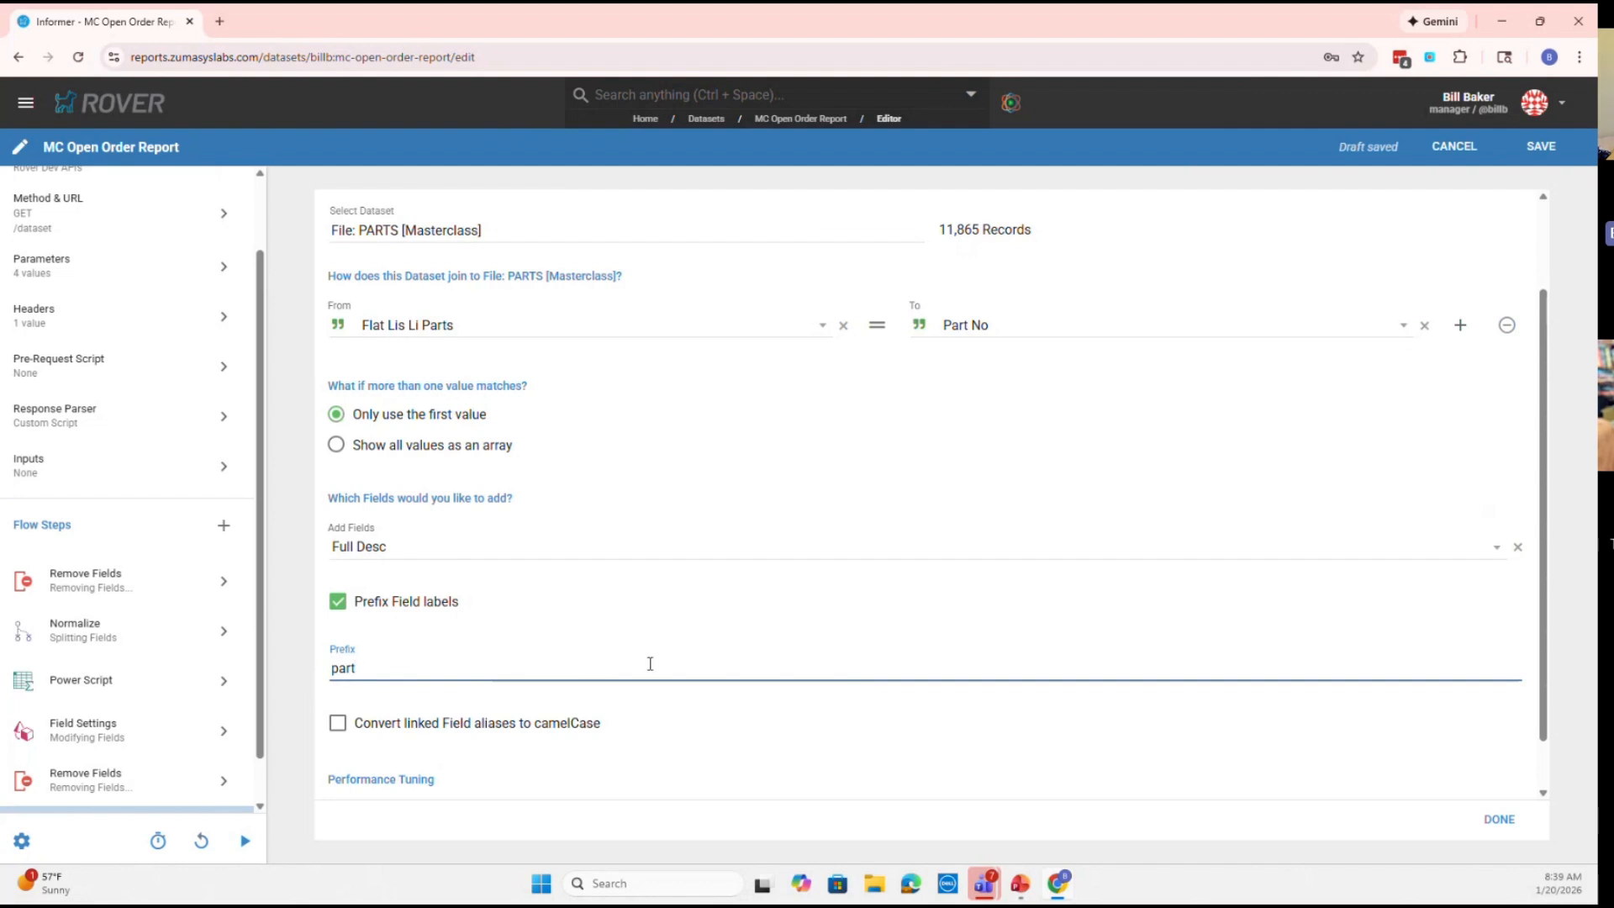
{"action": "scroll", "coordinate": [949, 749], "scroll_direction": "down", "scroll_amount": 1}
{"action": "left_click", "coordinate": [1489, 820]}
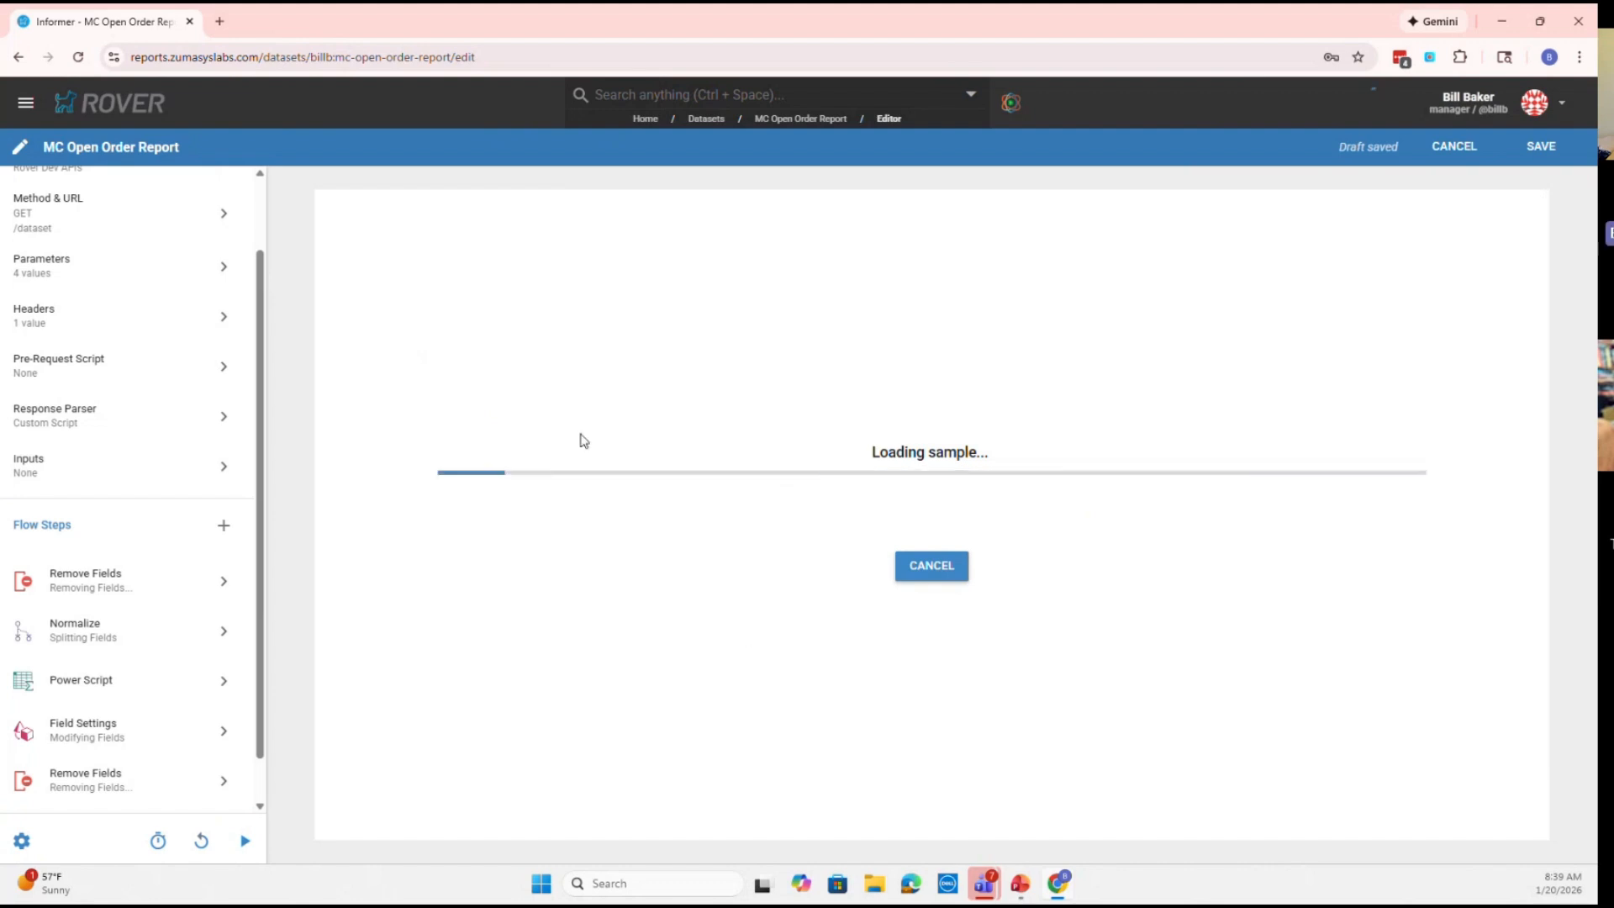
{"action": "left_click_drag", "start_coordinate": [487, 797], "coordinate": [1464, 814]}
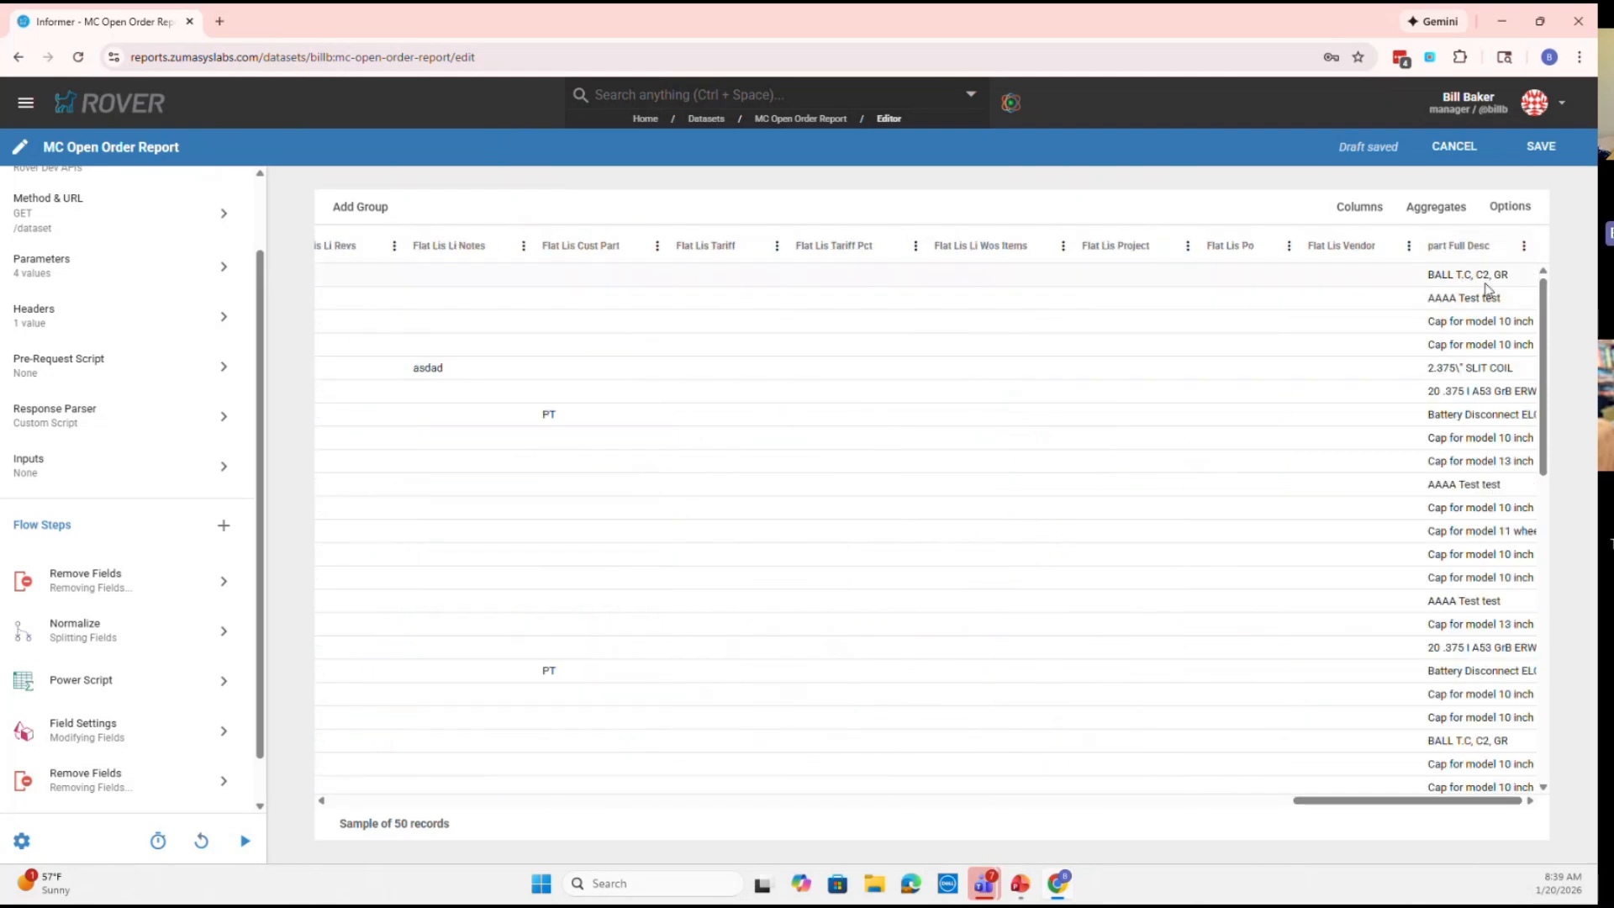
Show the field aliases beneath the column labels in the sample grid
{"action": "left_click", "coordinate": [1523, 245]}
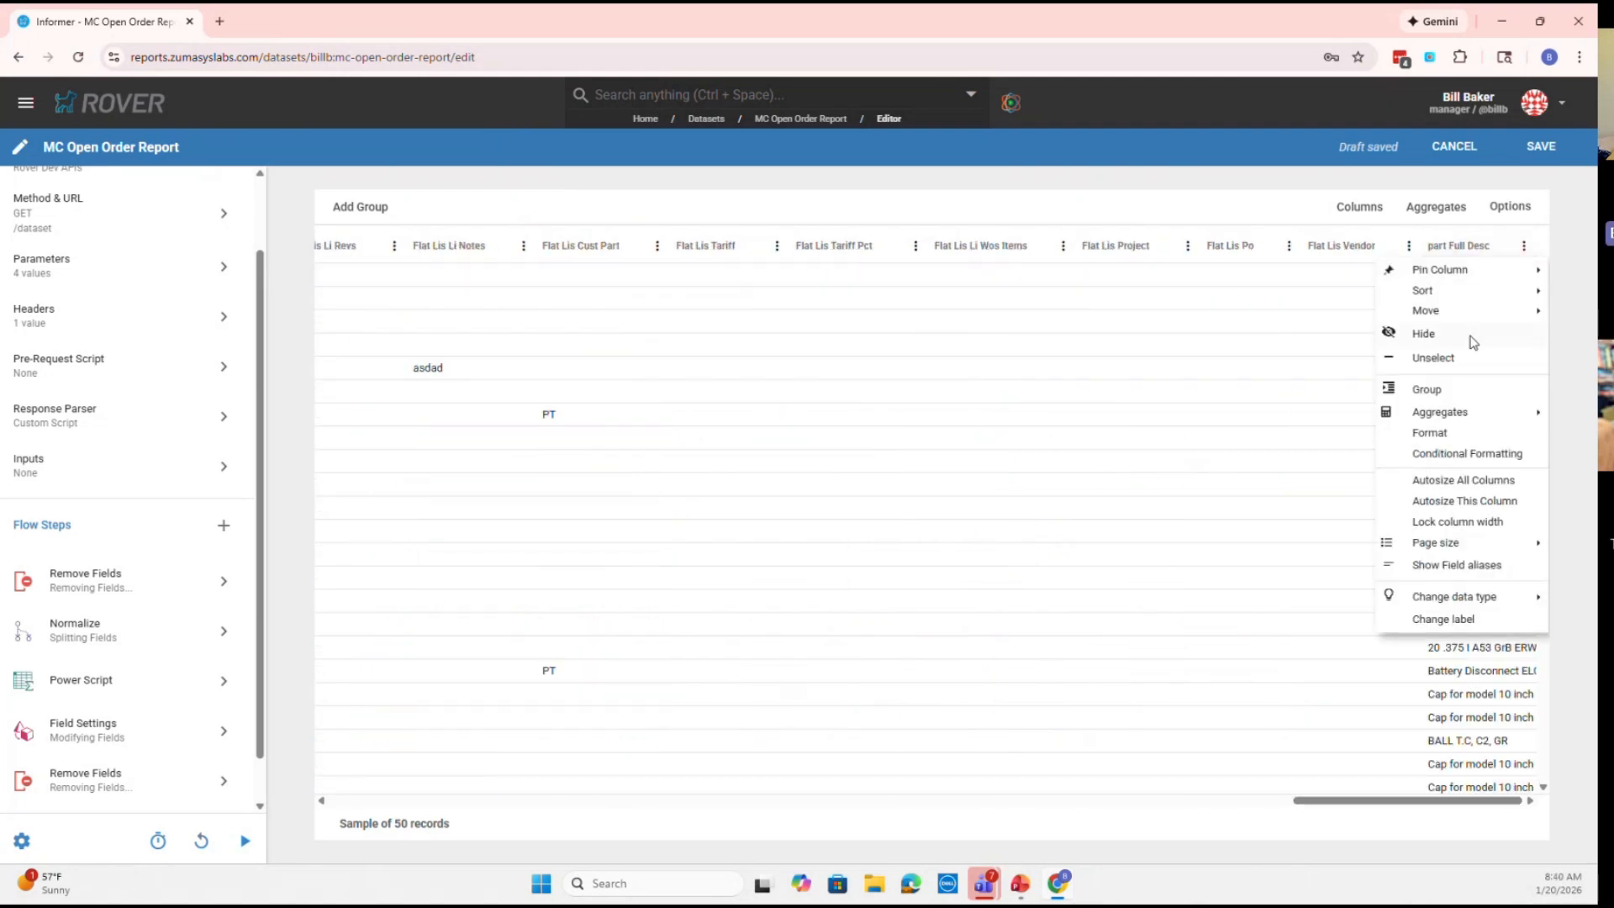
{"action": "mouse_move", "coordinate": [1480, 314]}
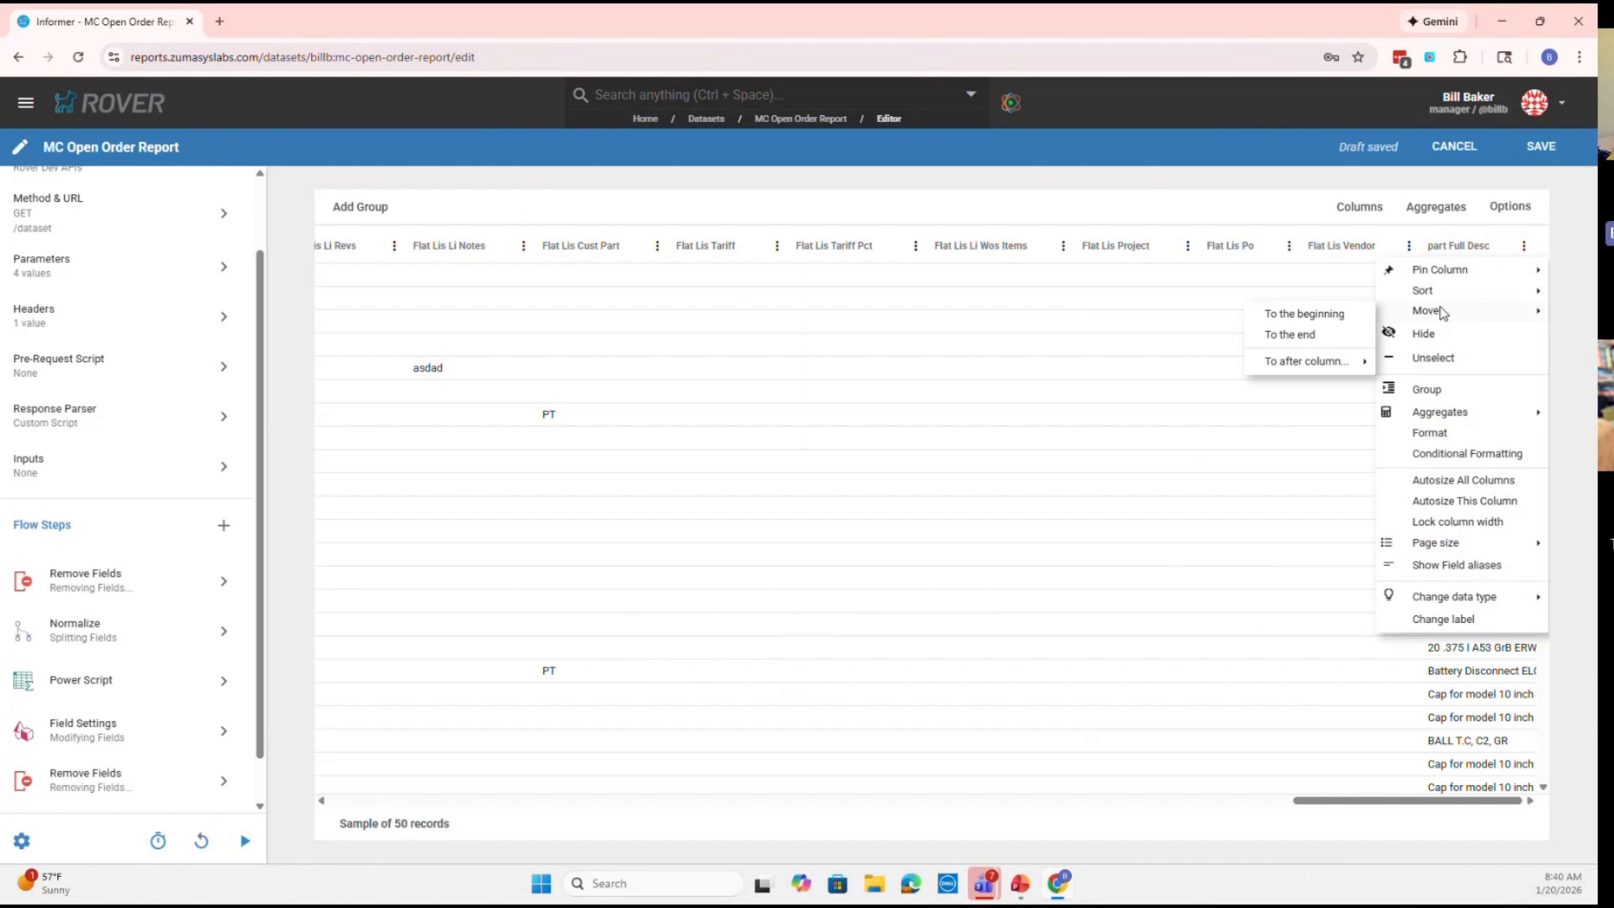
{"action": "left_click", "coordinate": [1298, 211]}
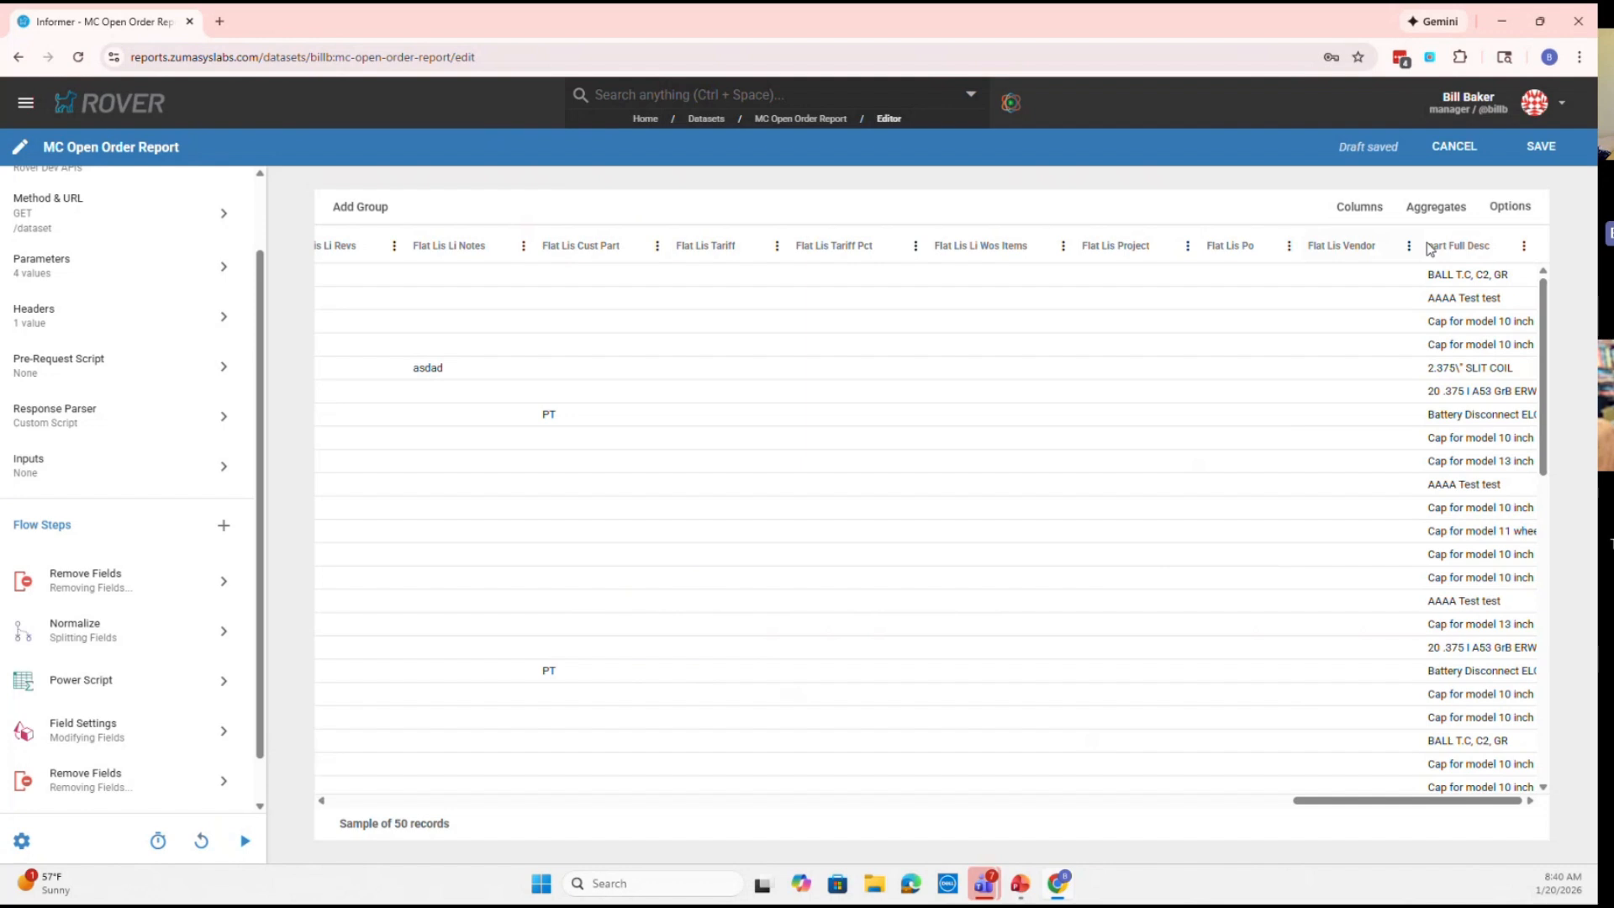
{"action": "left_click", "coordinate": [1524, 245]}
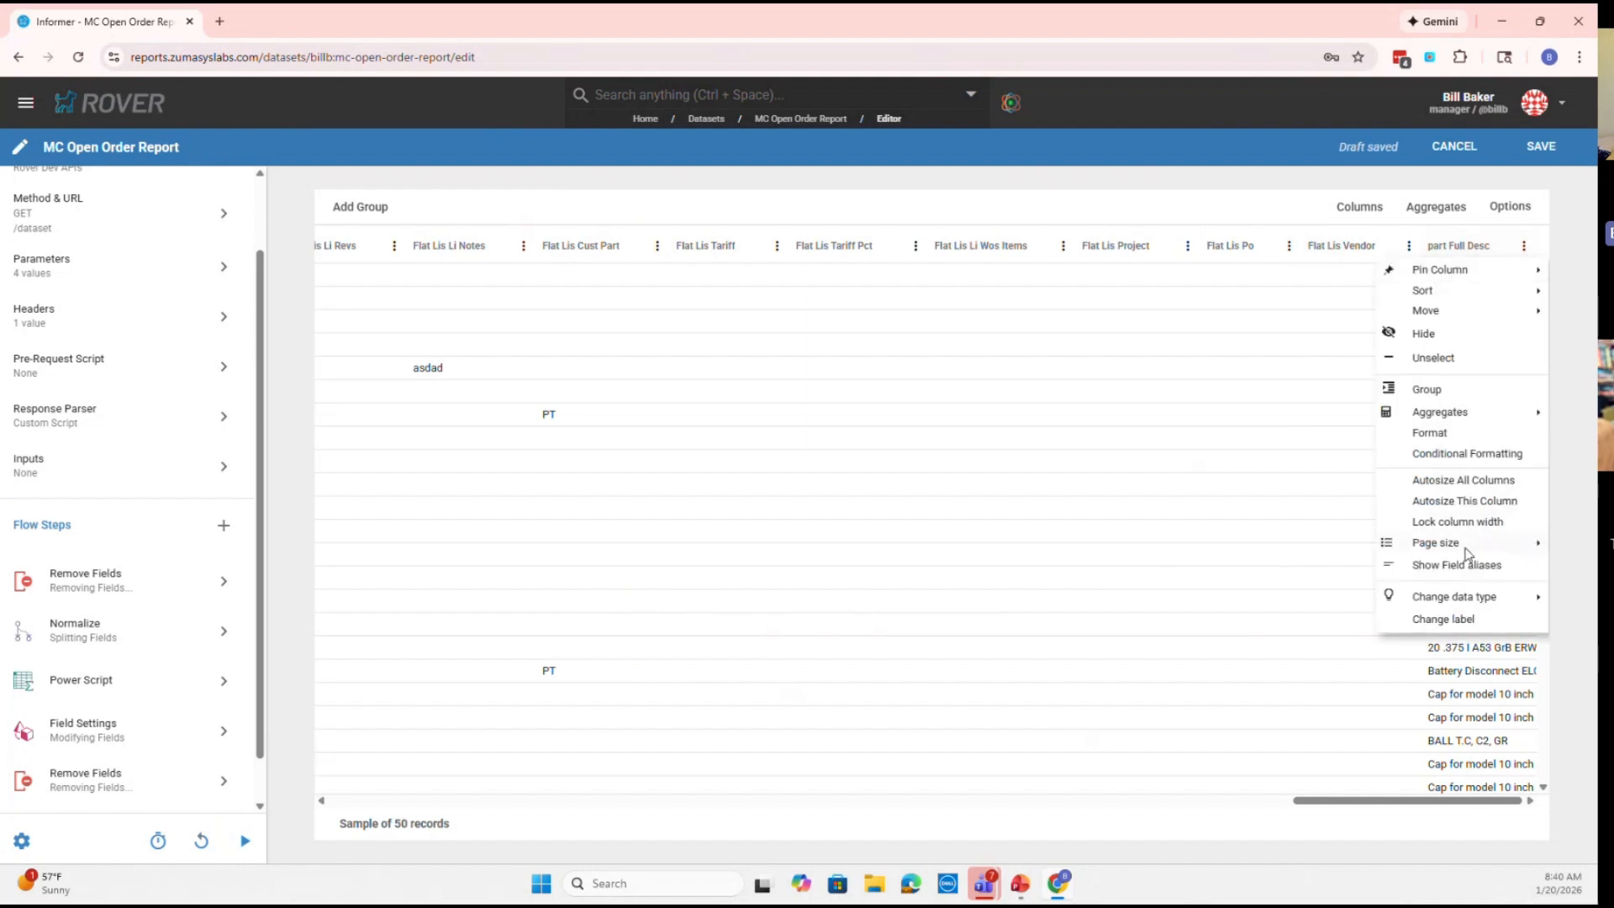
{"action": "left_click", "coordinate": [1286, 212]}
{"action": "left_click", "coordinate": [1497, 220]}
{"action": "left_click", "coordinate": [1434, 239]}
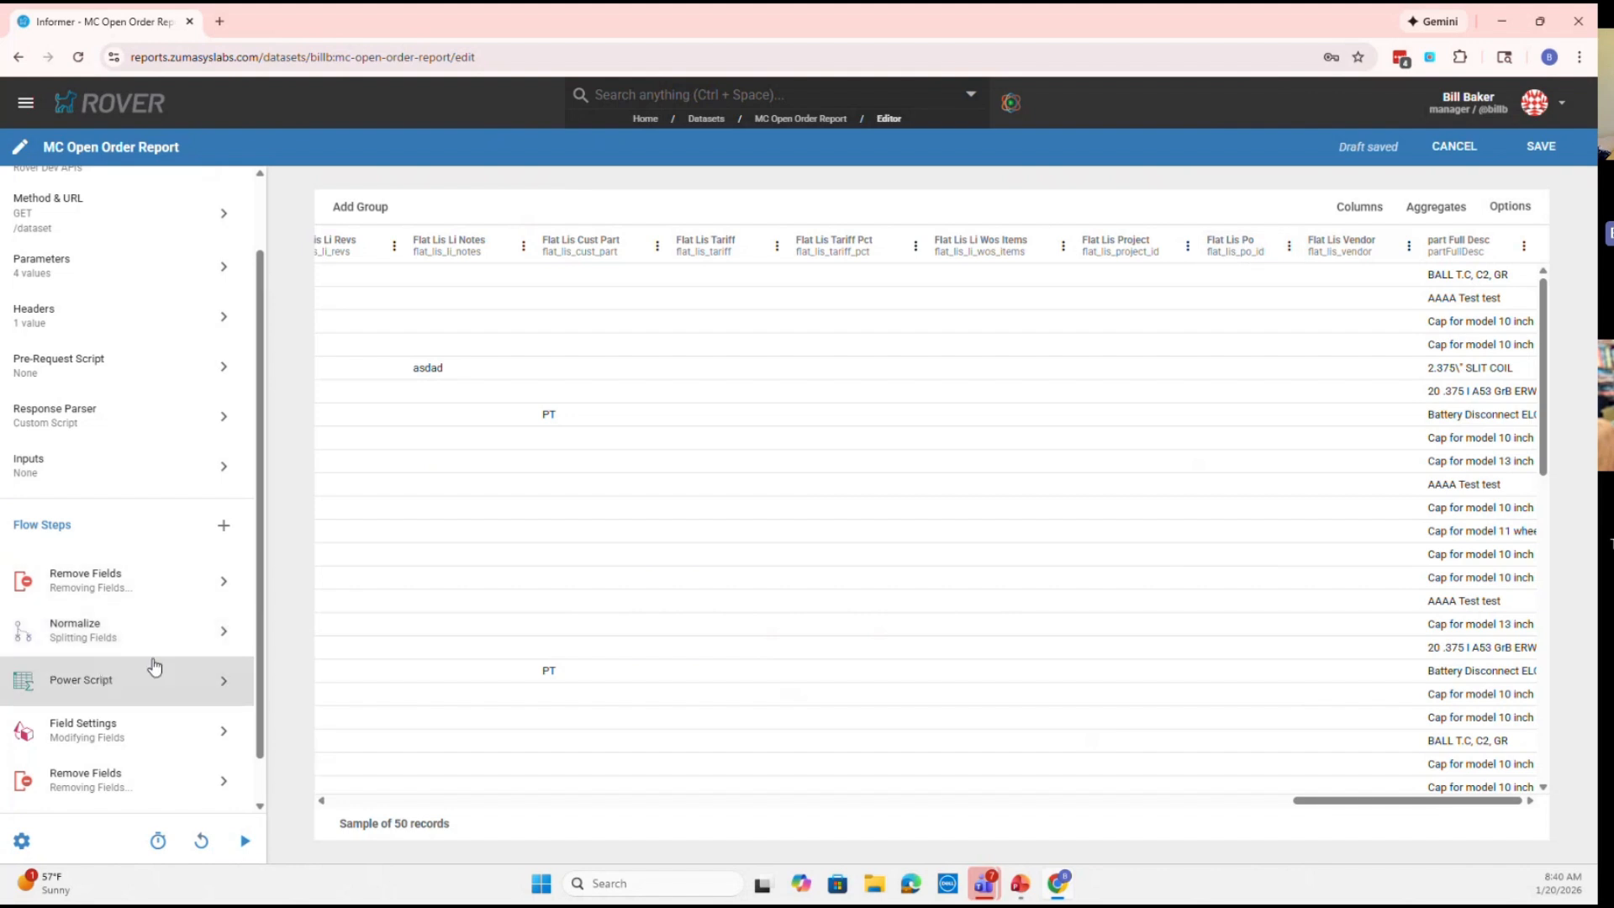
Change the label of the part Full Desc column to Description
{"action": "left_click", "coordinate": [1524, 246]}
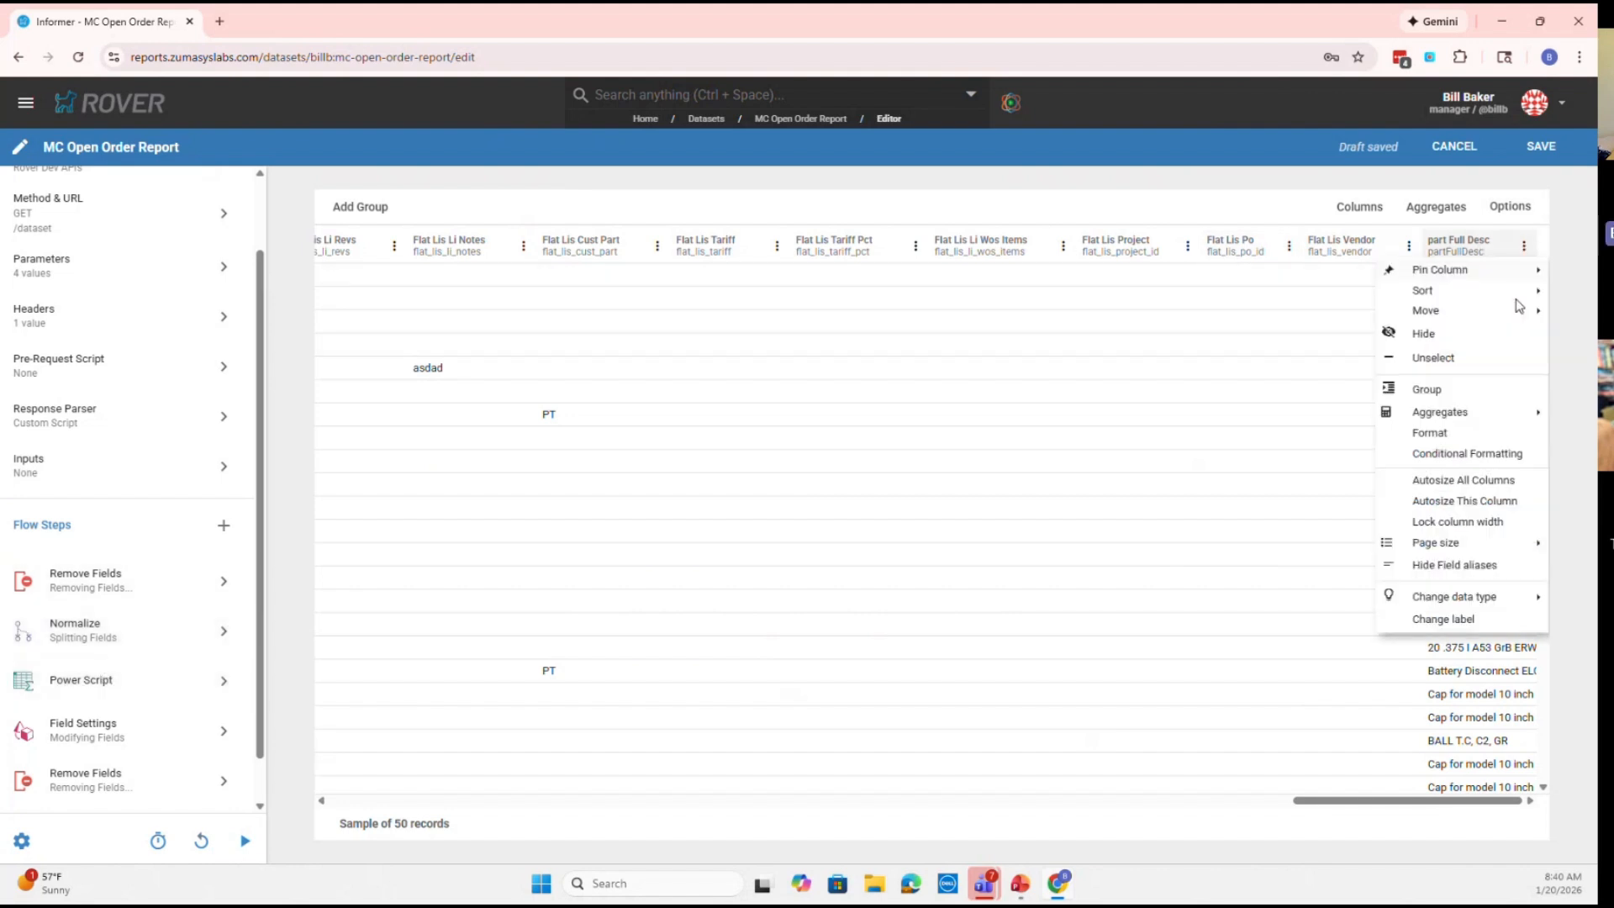
{"action": "left_click", "coordinate": [1443, 619]}
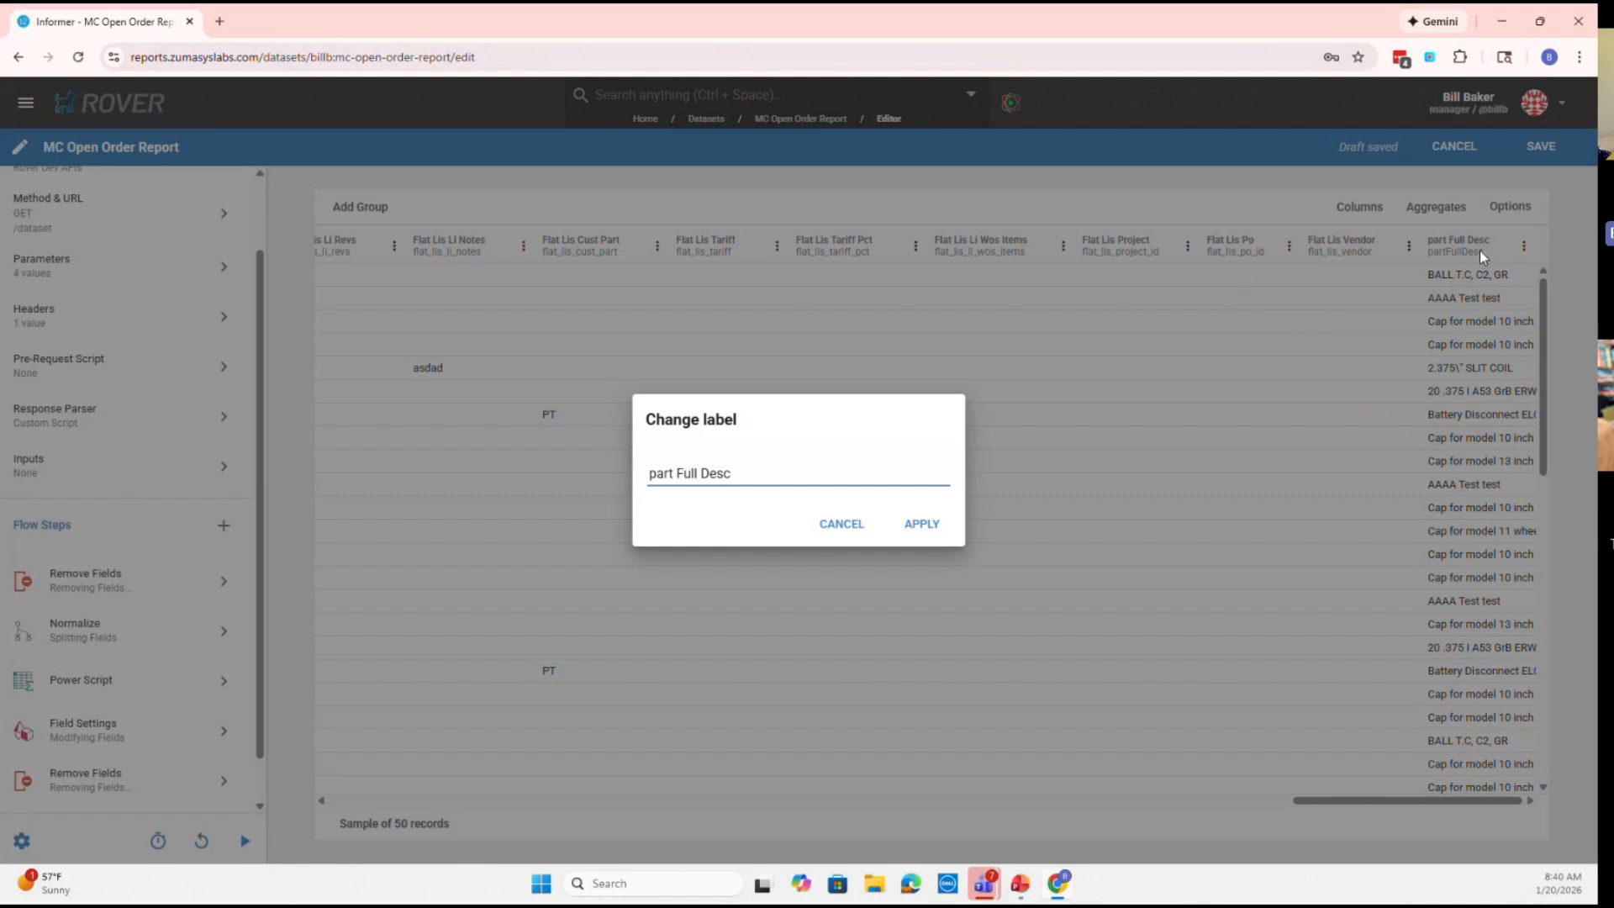
{"action": "left_click_drag", "start_coordinate": [733, 474], "coordinate": [665, 477]}
{"action": "key", "text": "BackSpace"}
{"action": "key", "text": "BackSpace"}
{"action": "key", "text": "BackSpace"}
{"action": "type", "text": "D"}
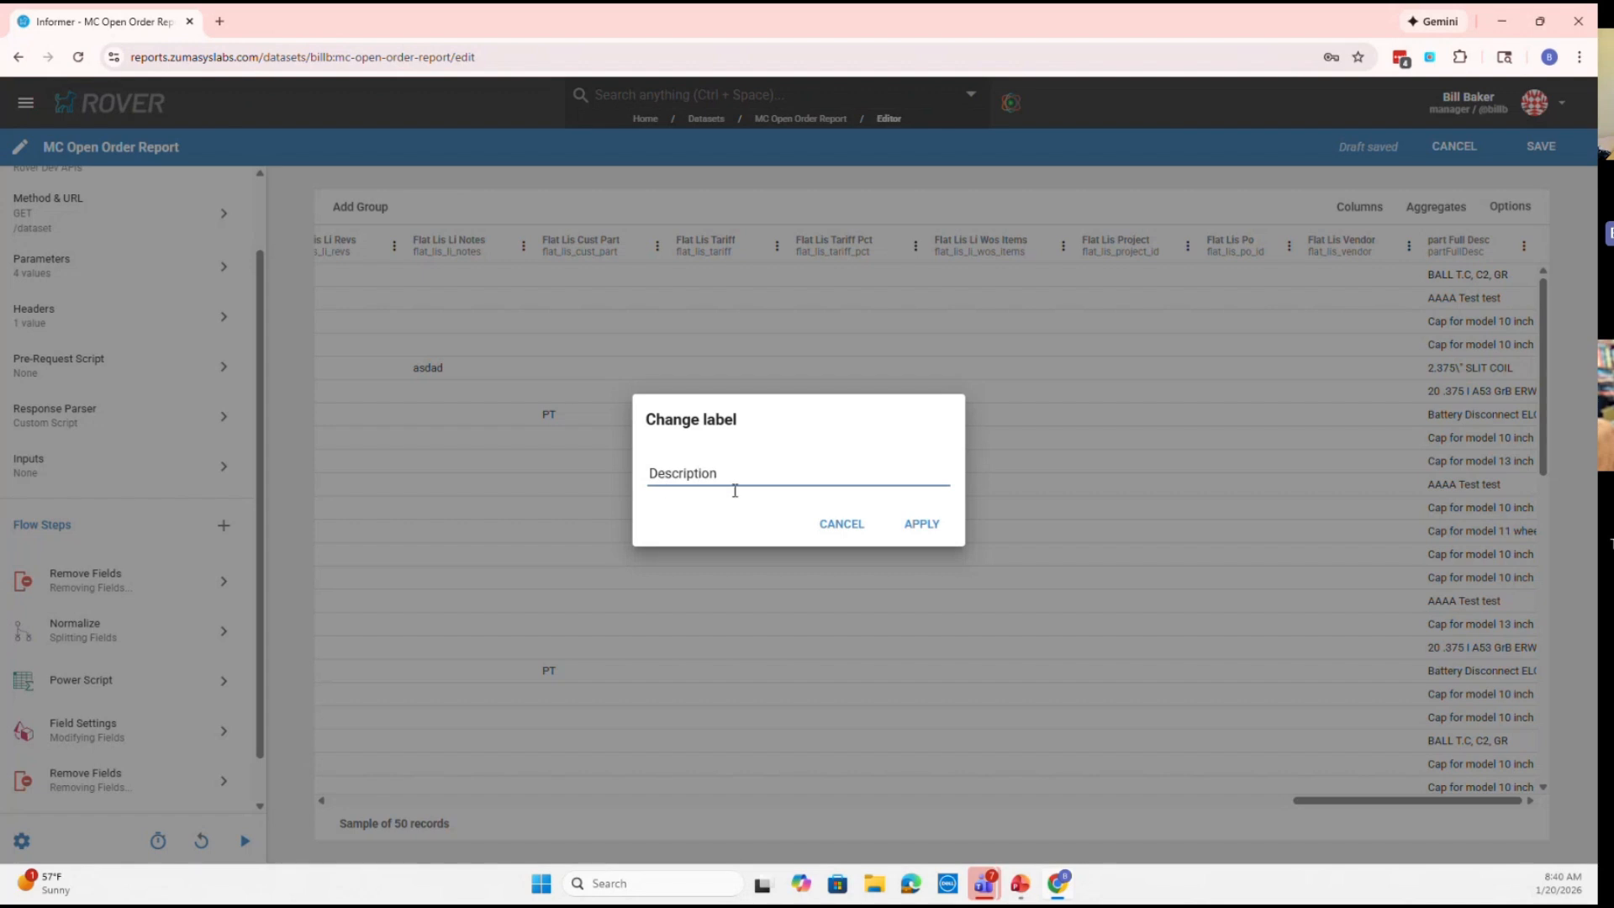
{"action": "type", "text": "escription"}
{"action": "left_click", "coordinate": [916, 524]}
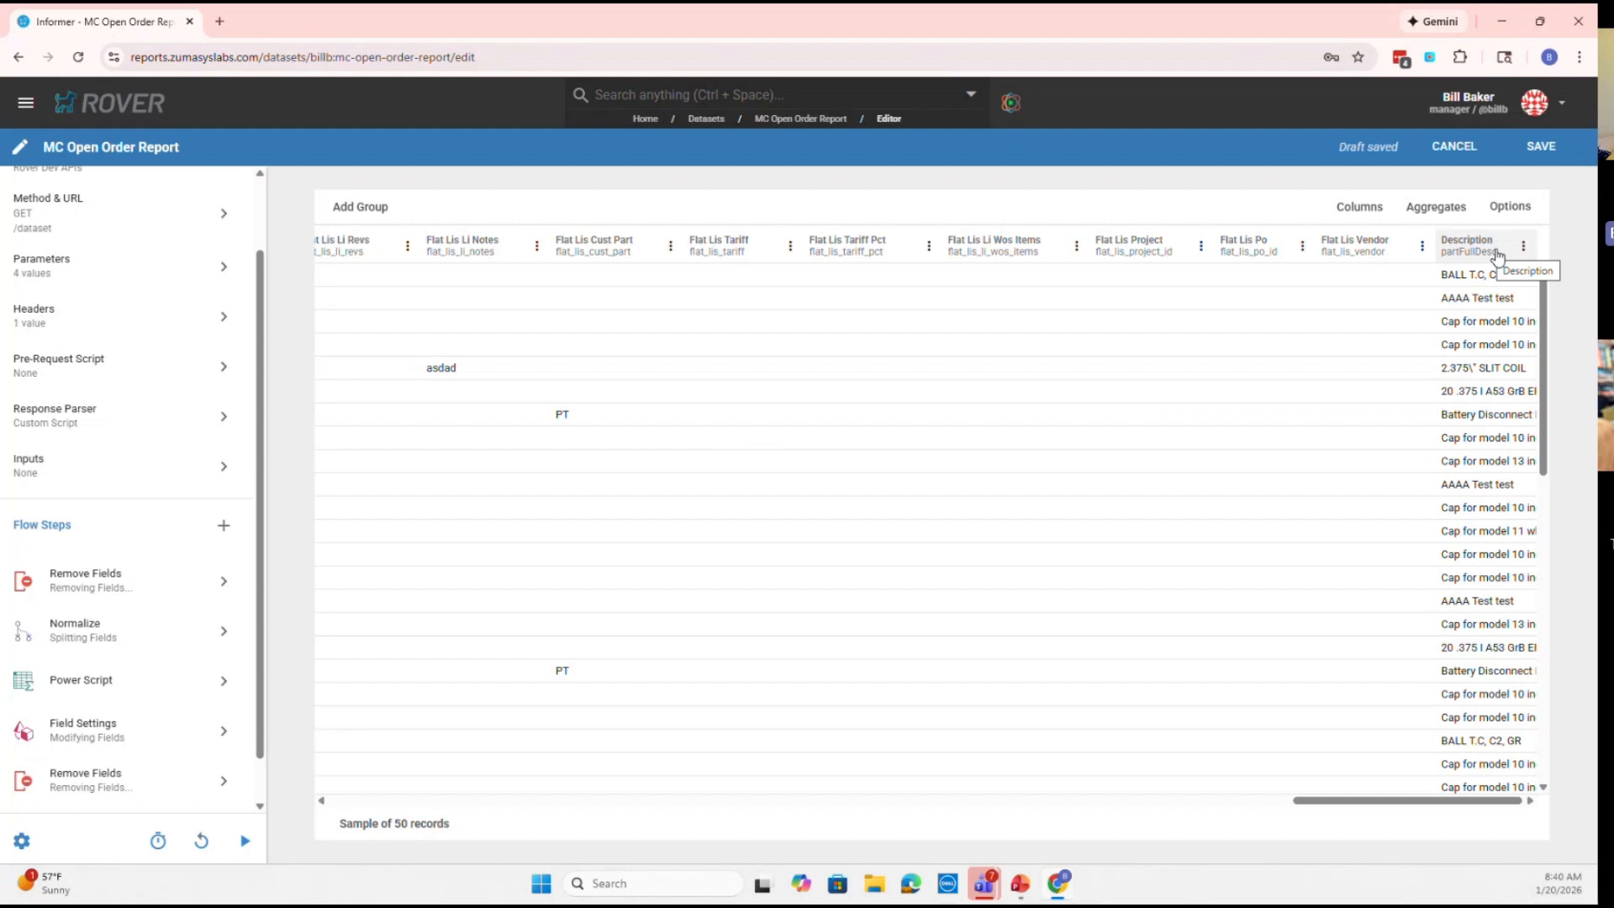
Search the sample columns for "des" and locate the Description and Flat Lis Full Desc columns in the grid
{"action": "left_click", "coordinate": [1376, 215]}
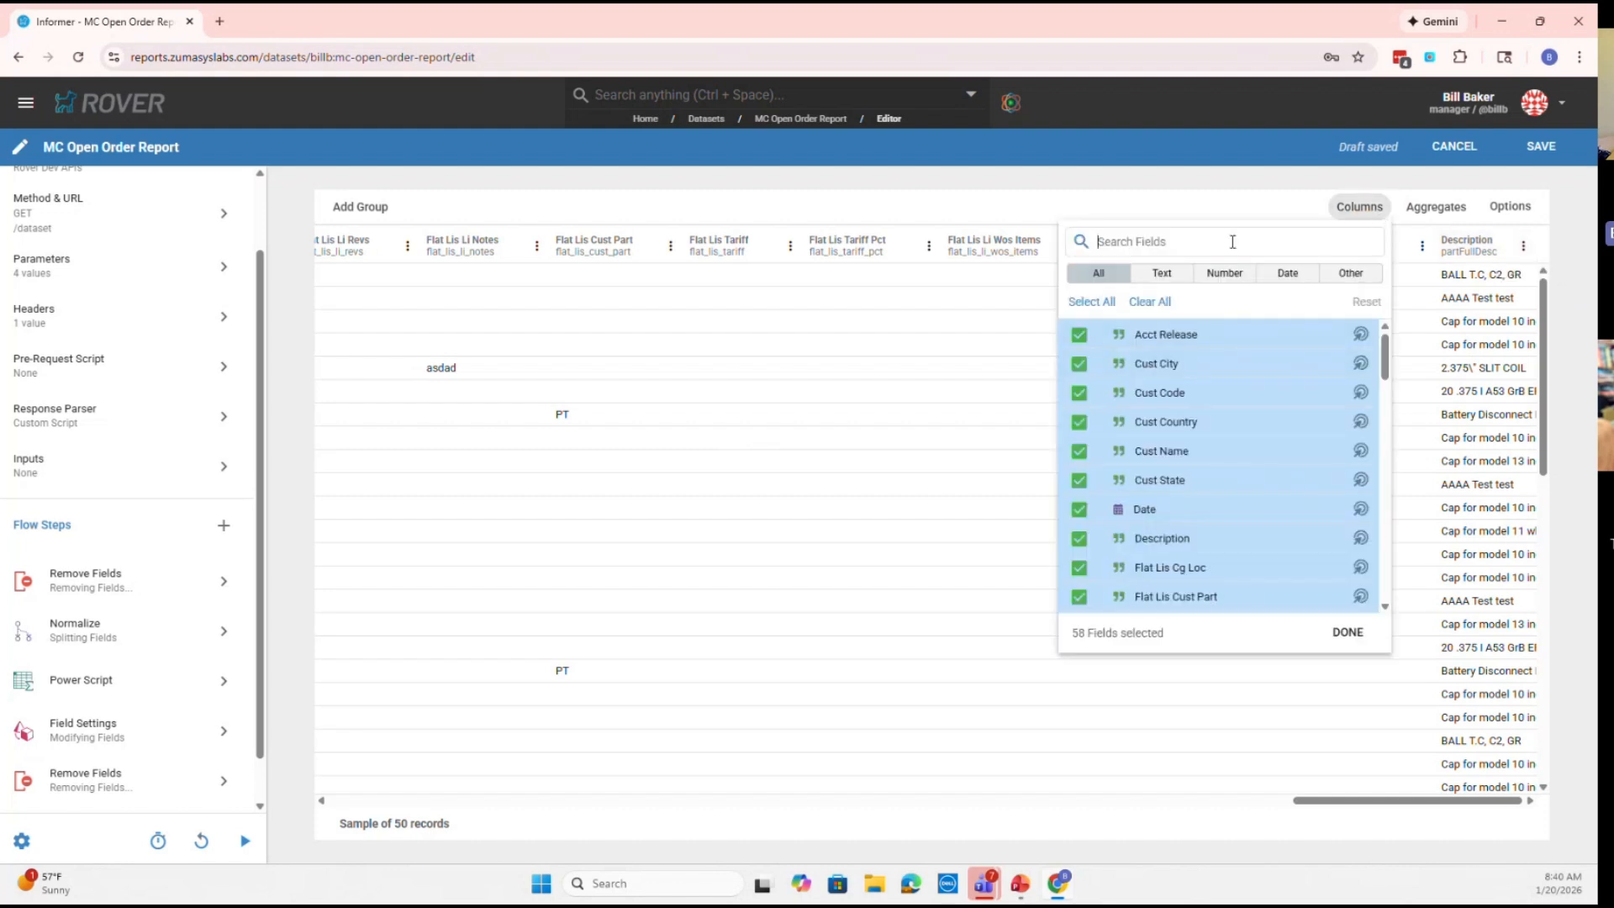
{"action": "type", "text": "des"}
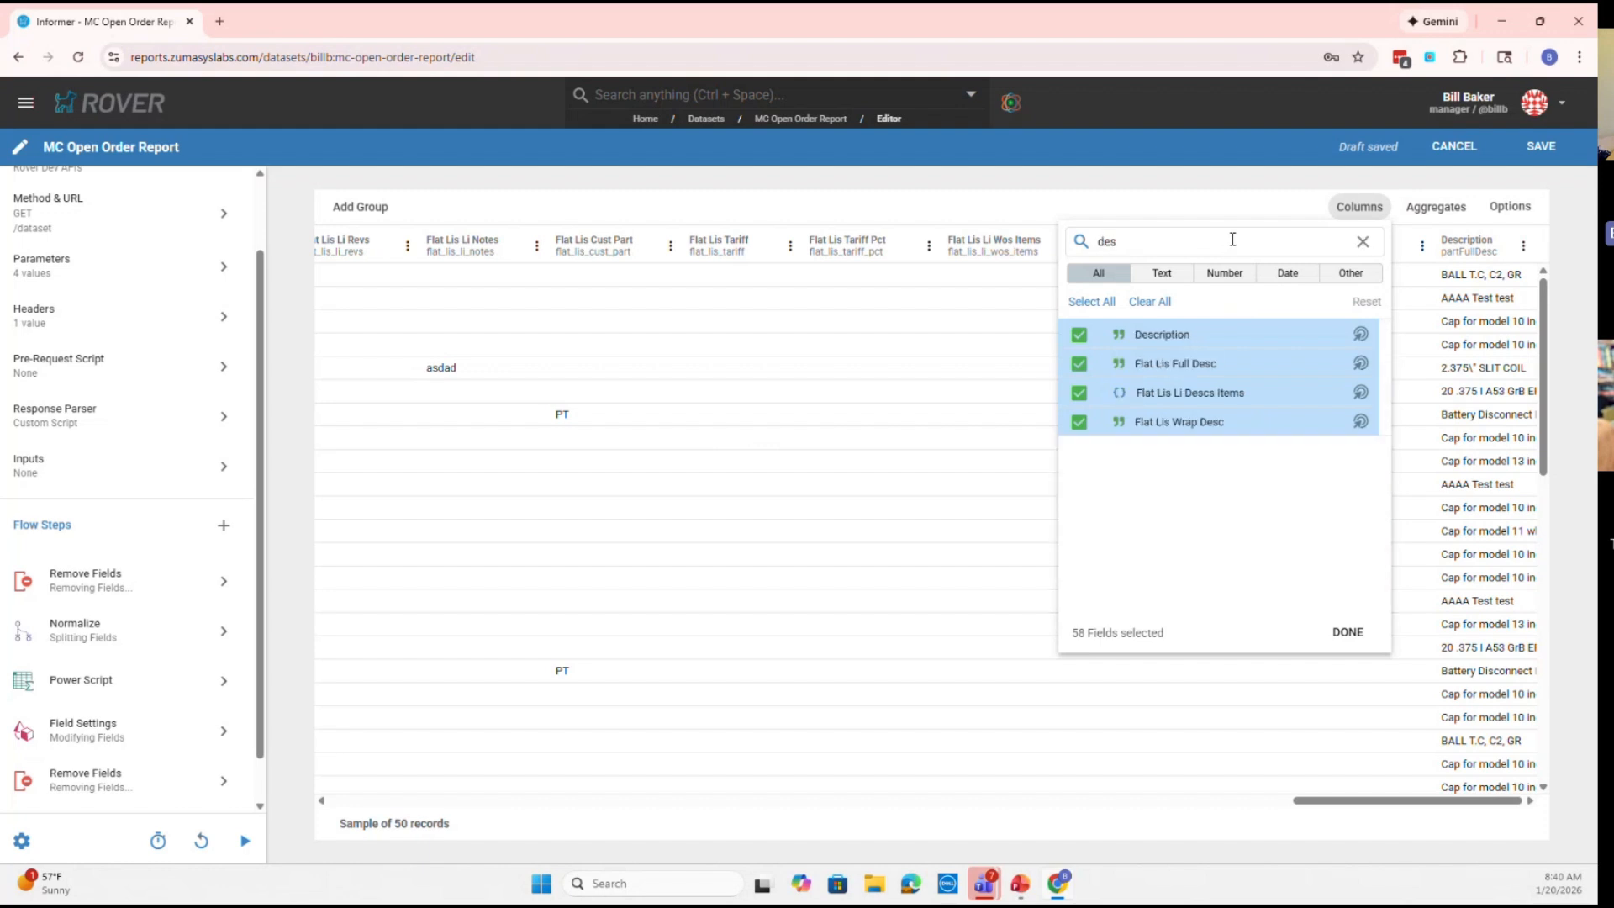
{"action": "left_click", "coordinate": [1366, 335]}
{"action": "left_click", "coordinate": [1360, 363]}
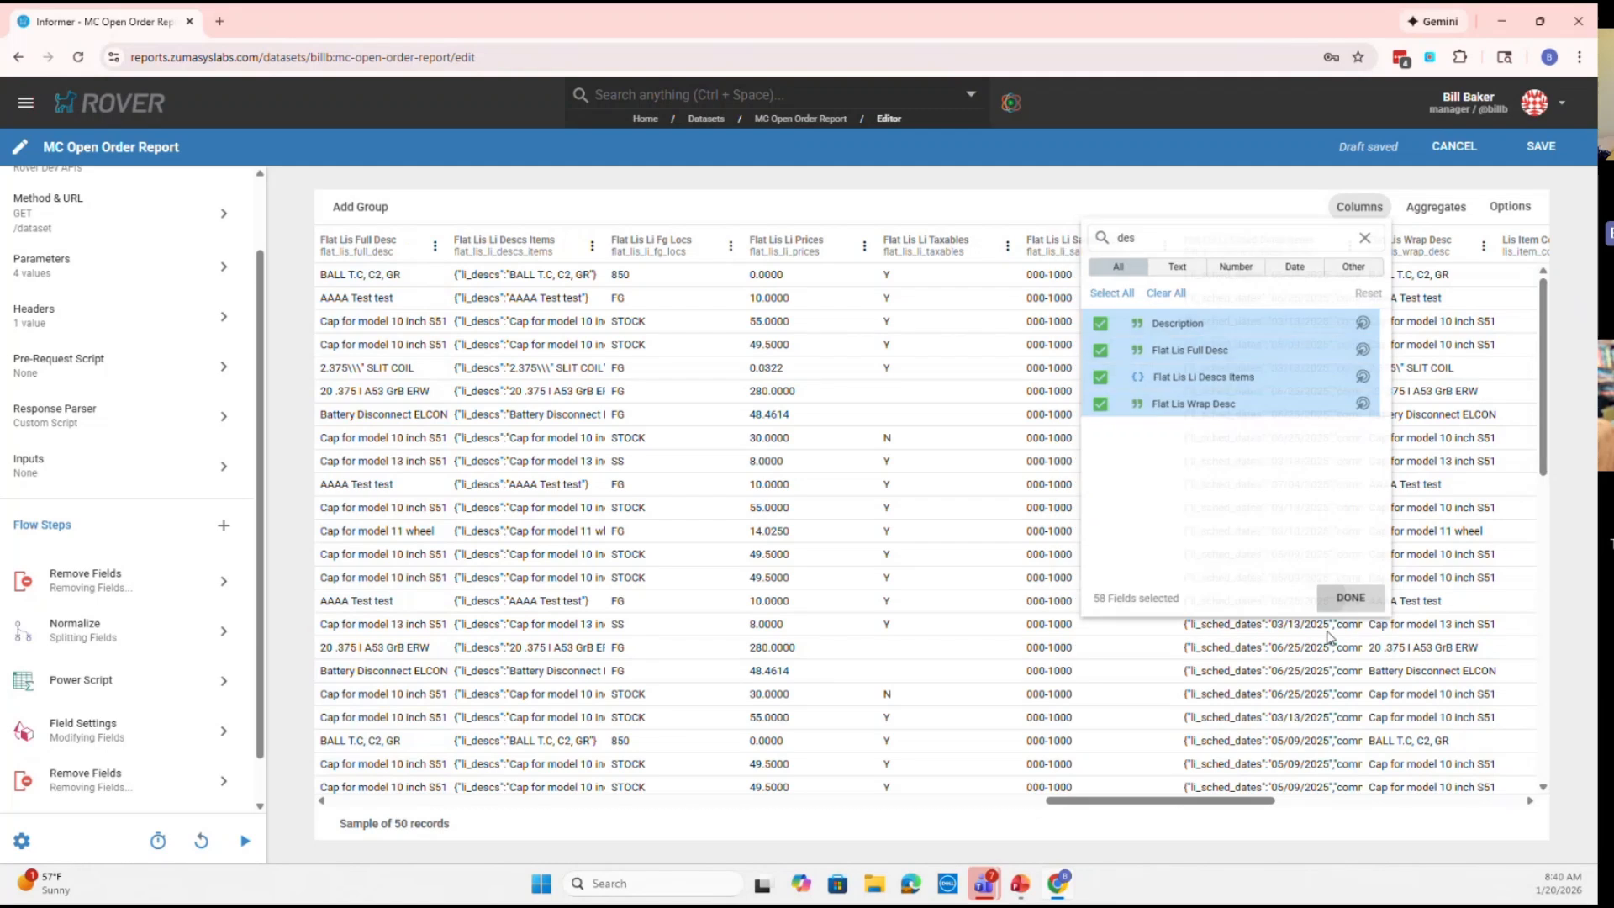
{"action": "left_click", "coordinate": [1345, 632]}
Return to the first sample columns and save the MC Open Order Report dataset
{"action": "left_click_drag", "start_coordinate": [1250, 801], "coordinate": [505, 809]}
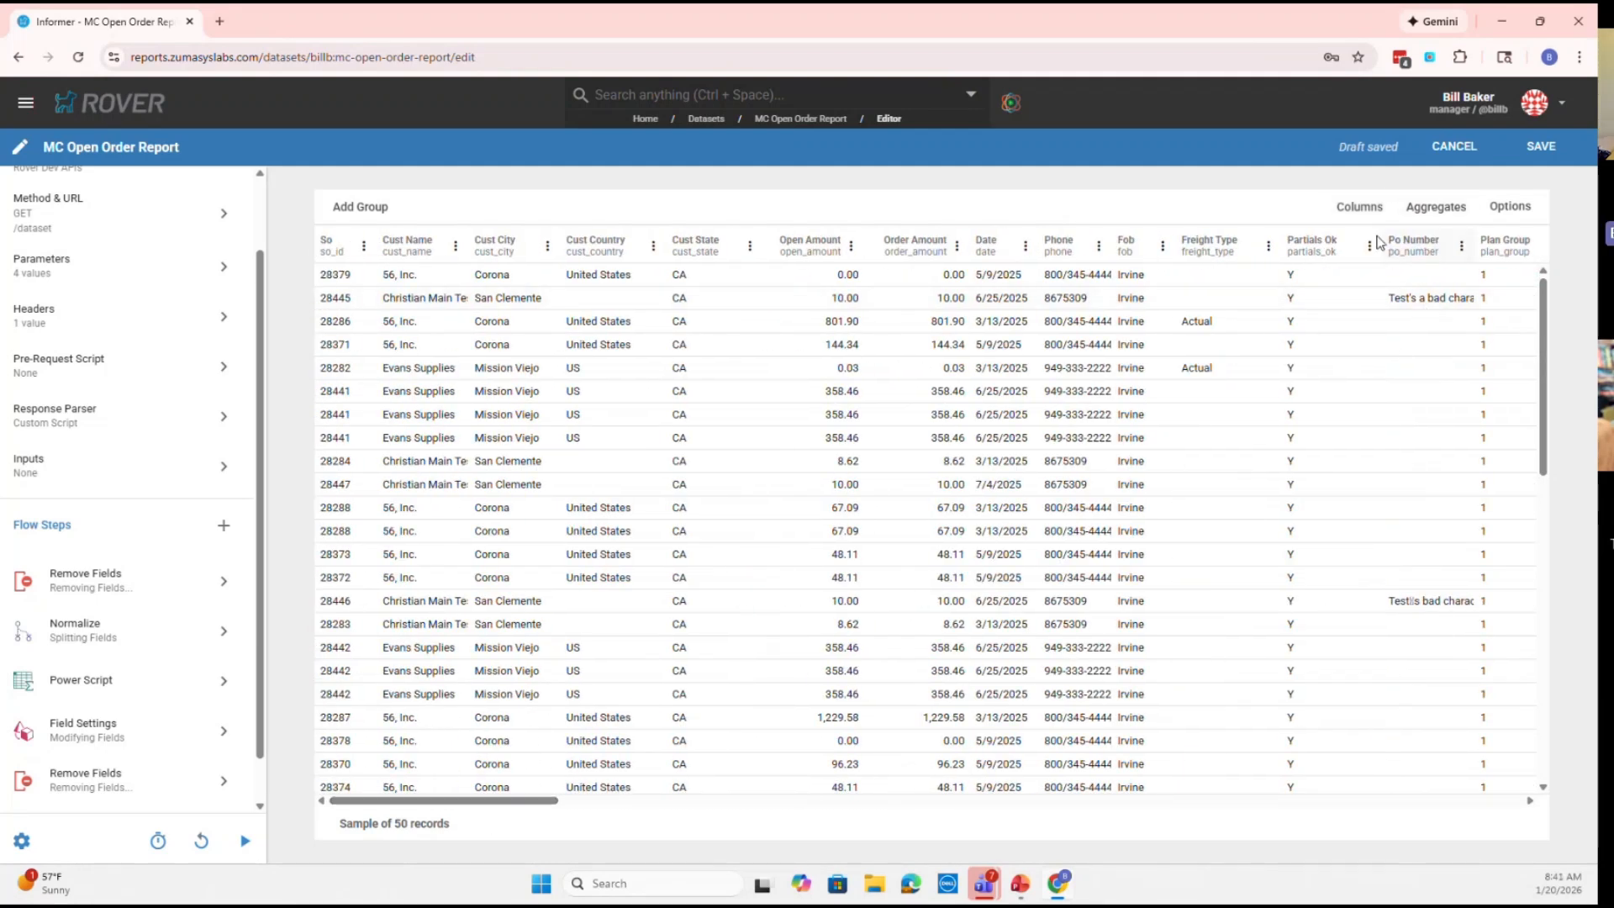
{"action": "left_click", "coordinate": [1554, 149]}
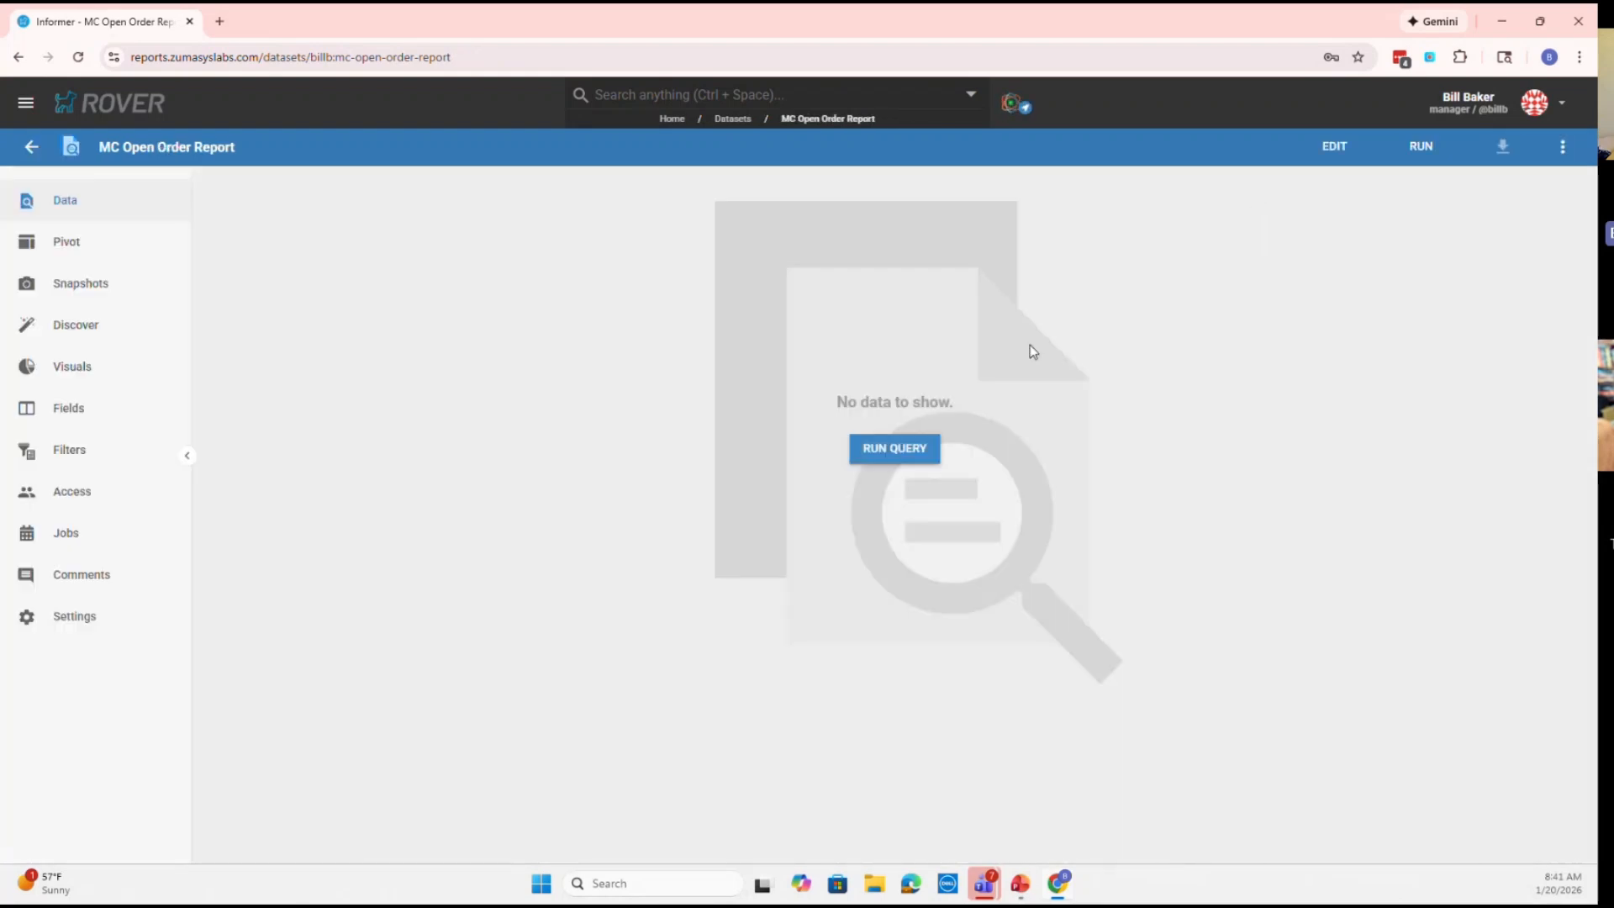
Remove "sample 50" from the selection parameter of the MC Open Order Report query and save the dataset
{"action": "left_click", "coordinate": [1331, 153]}
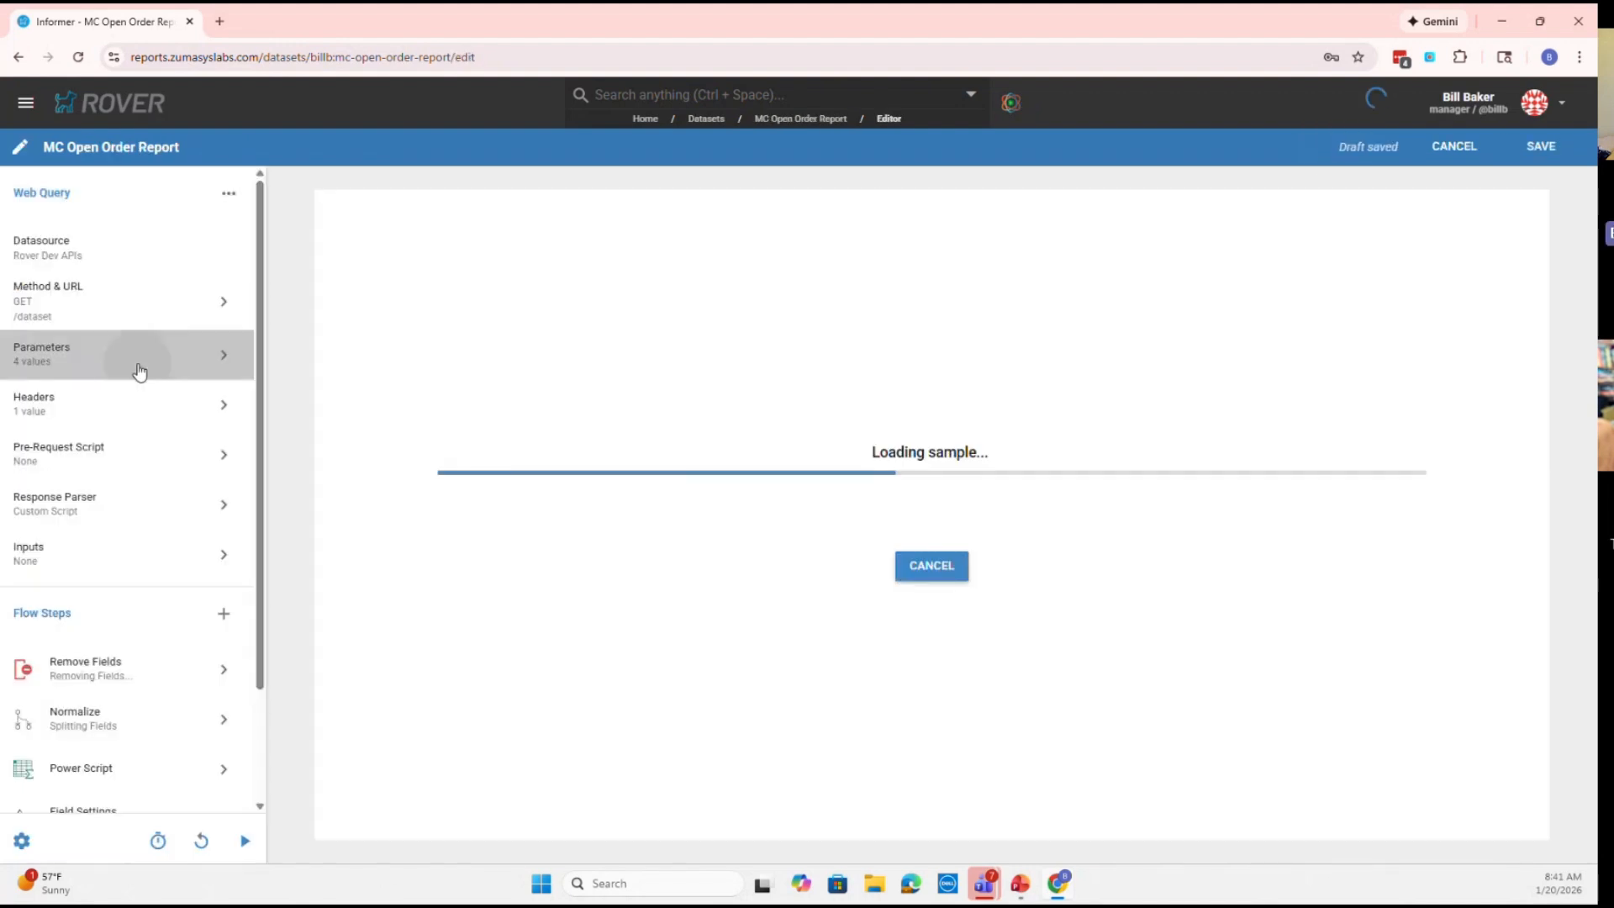
{"action": "left_click", "coordinate": [137, 363]}
{"action": "left_click_drag", "start_coordinate": [1270, 380], "coordinate": [1334, 382]}
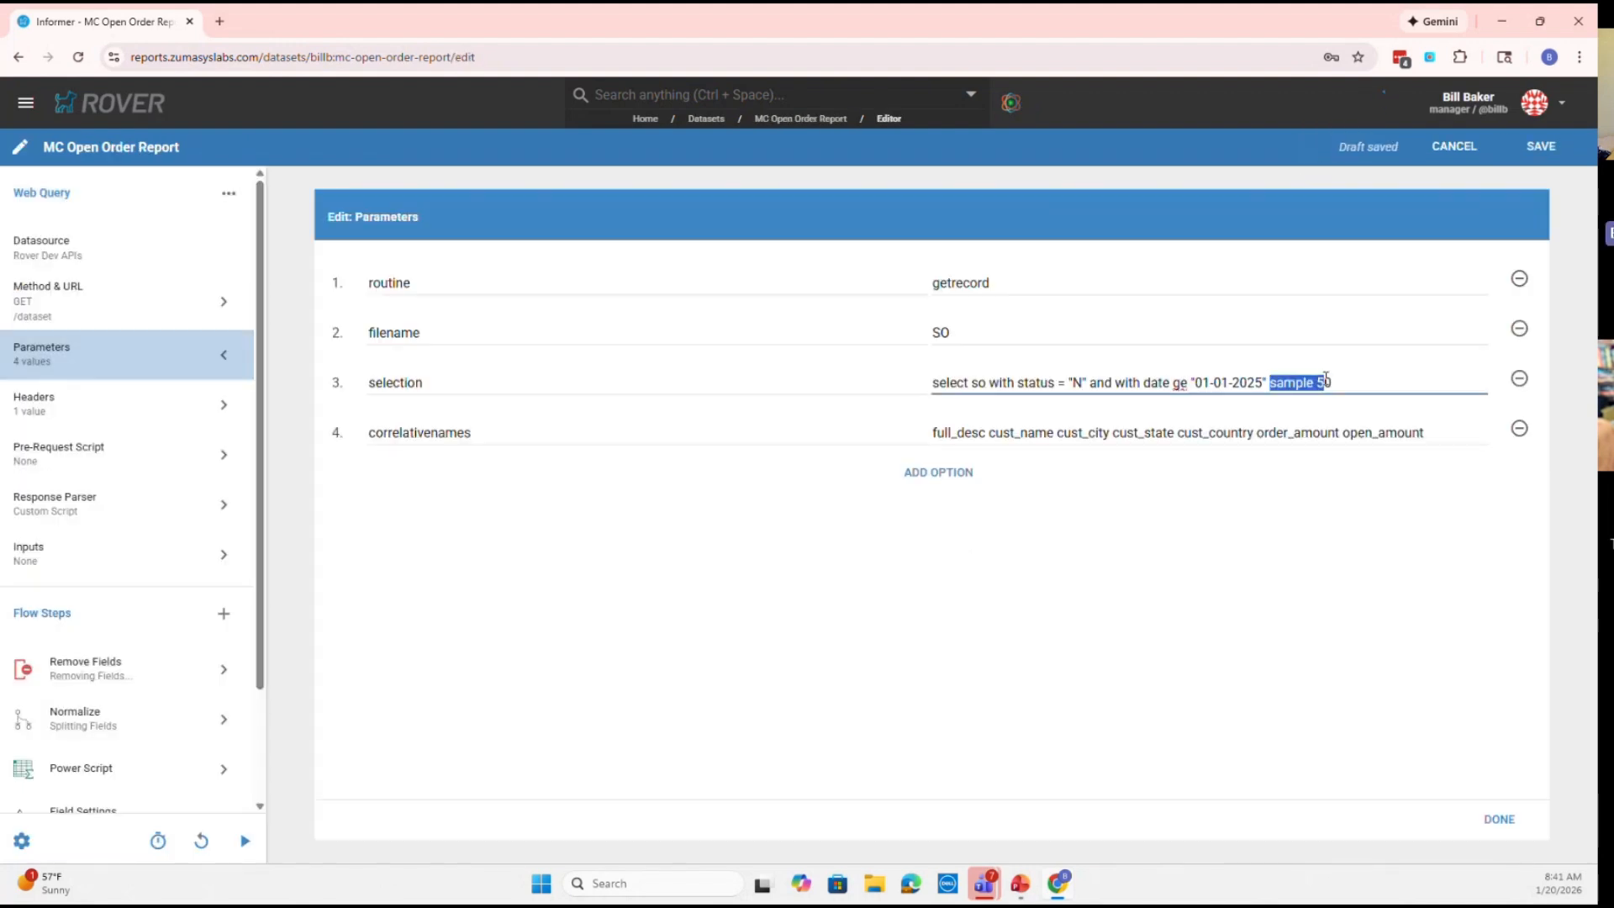
{"action": "key", "text": "BackSpace"}
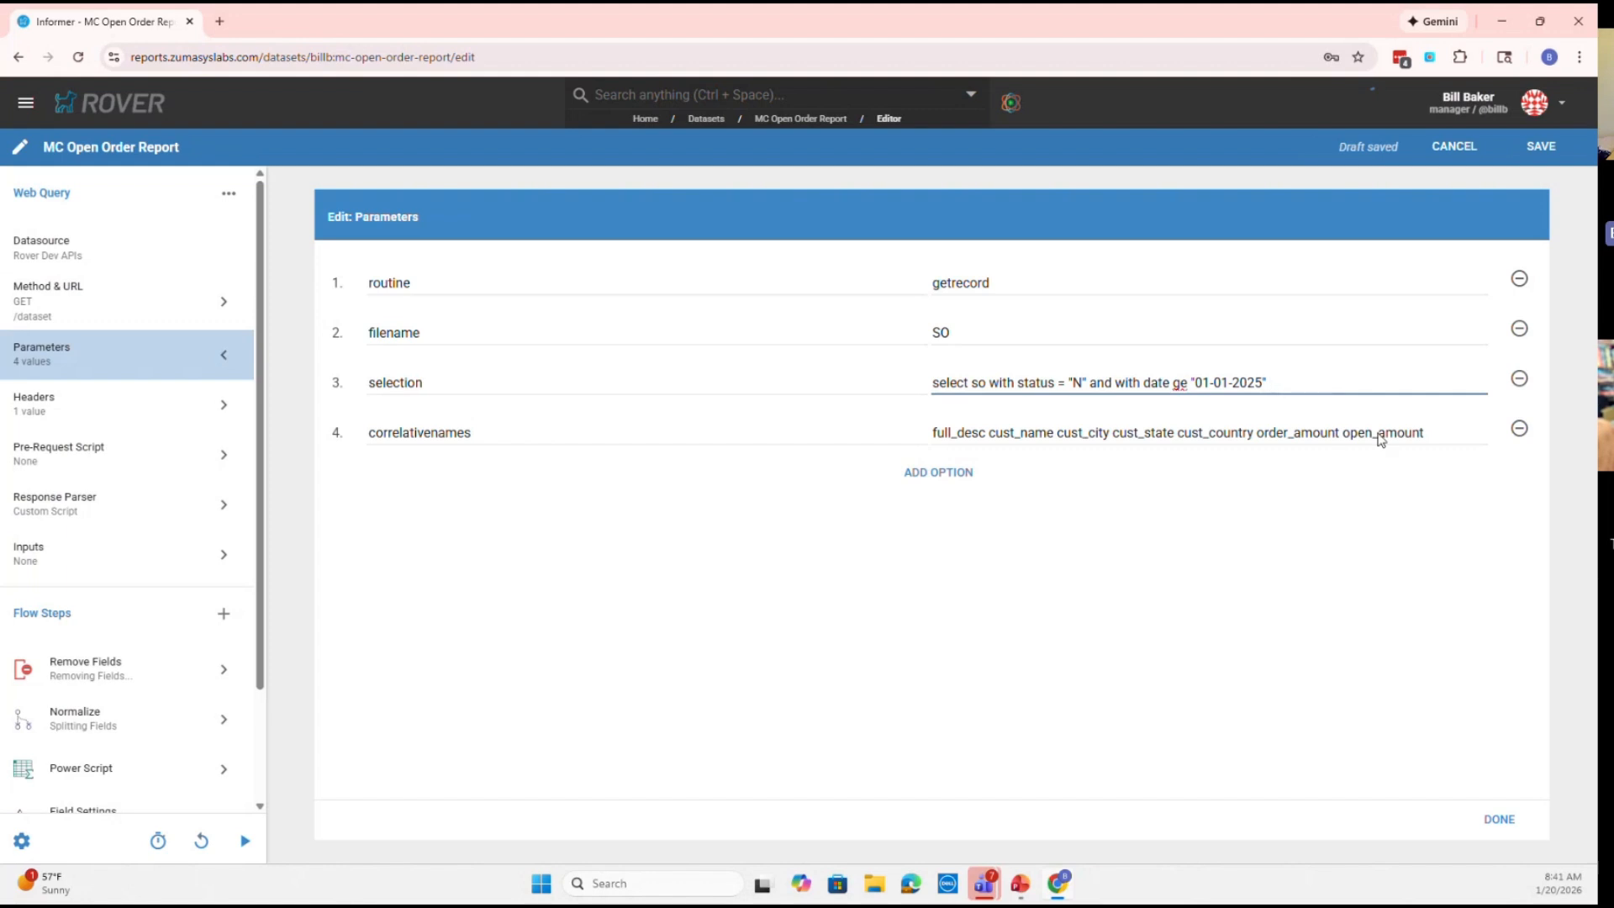
{"action": "left_click", "coordinate": [1499, 819]}
{"action": "left_click", "coordinate": [1541, 147]}
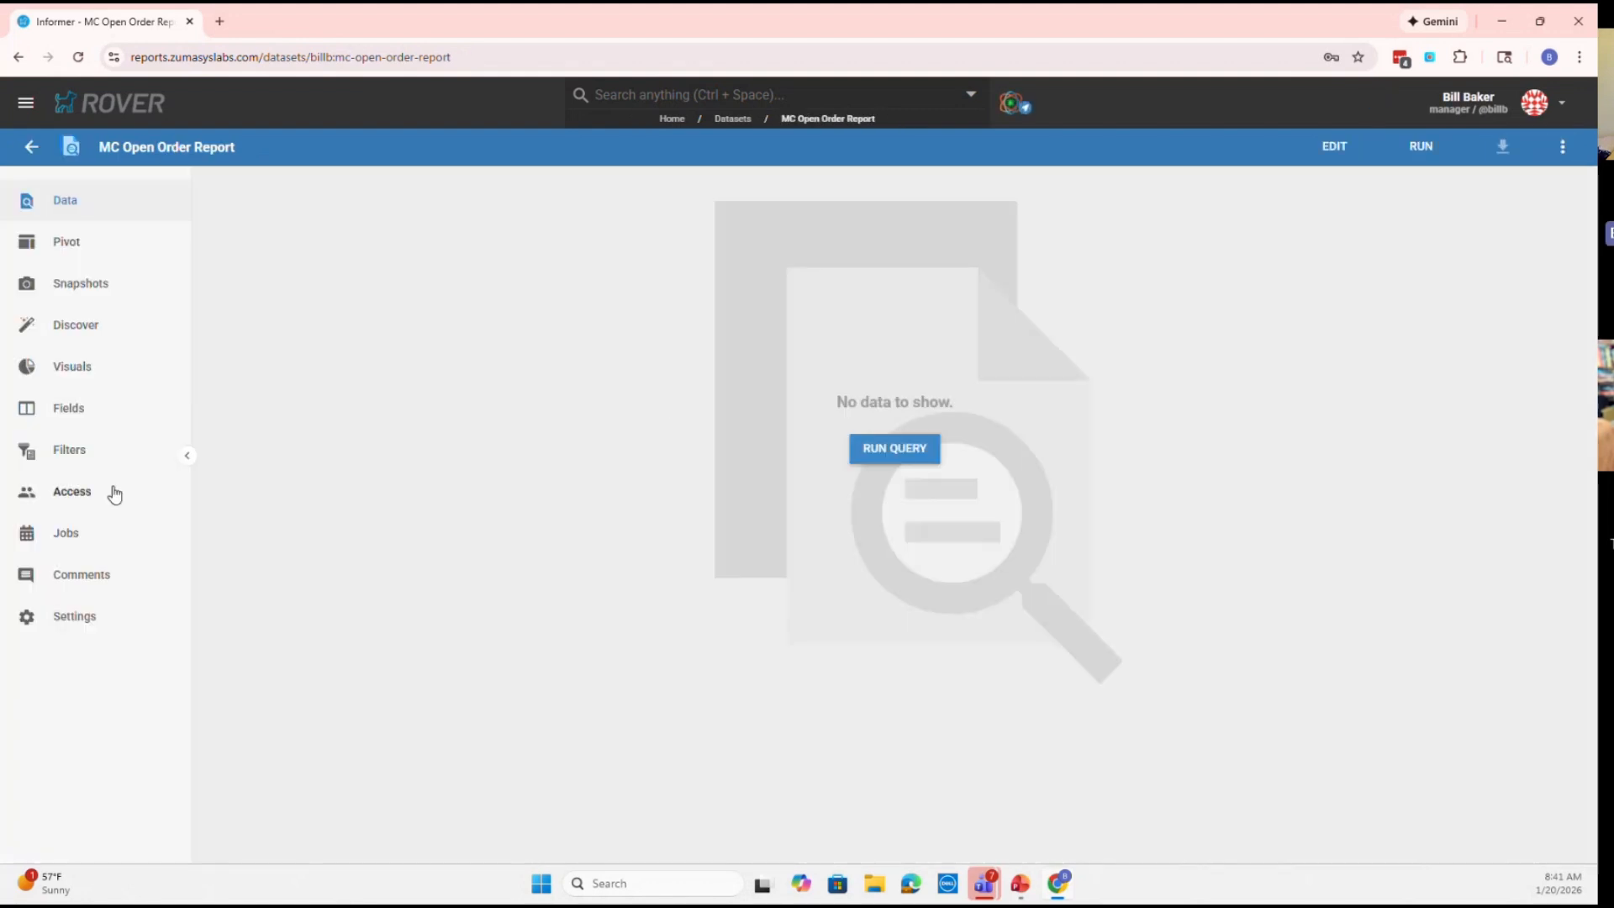
Create and save a job named Refresh MC Open Order Report for this dataset, without actions or a schedule
{"action": "left_click", "coordinate": [98, 531]}
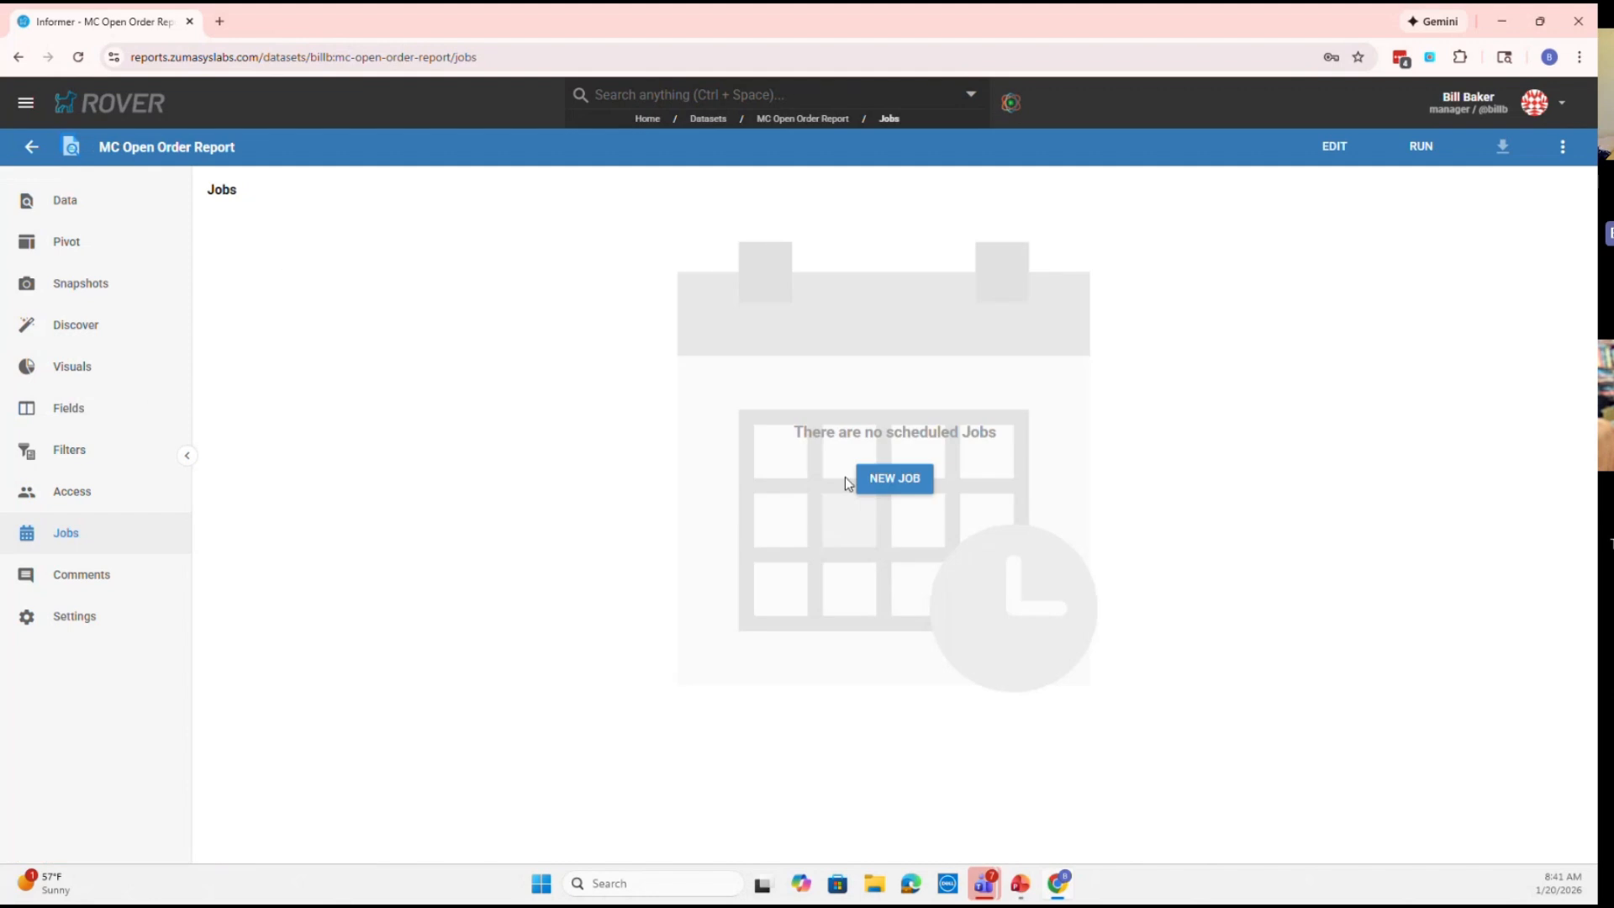
{"action": "left_click", "coordinate": [912, 484]}
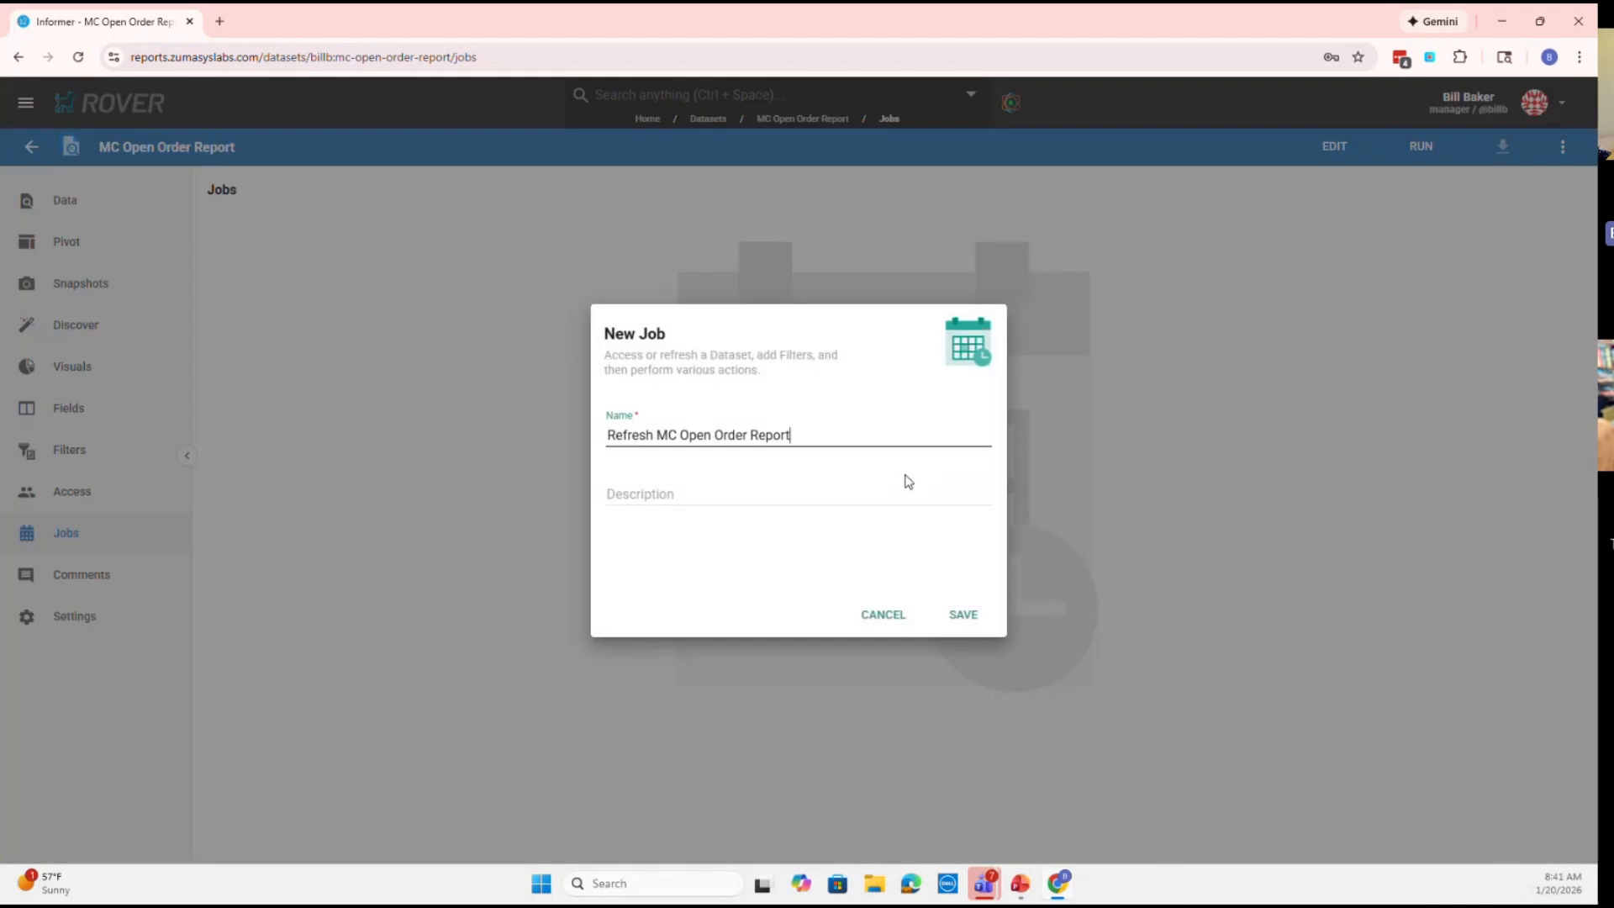
{"action": "left_click", "coordinate": [960, 616]}
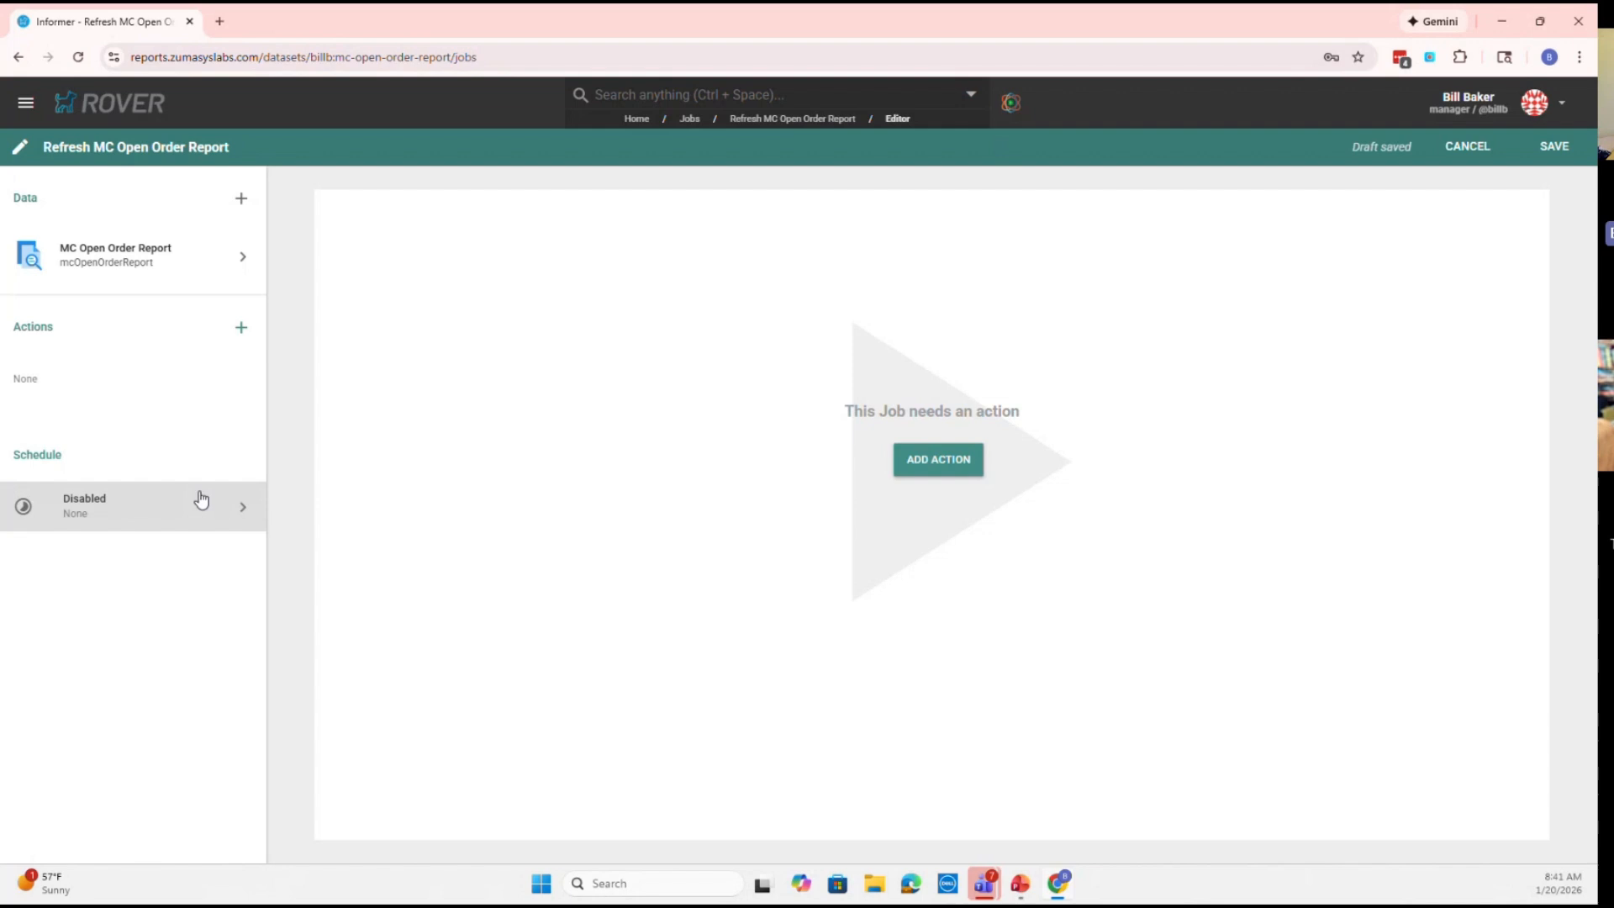
{"action": "left_click", "coordinate": [1552, 147]}
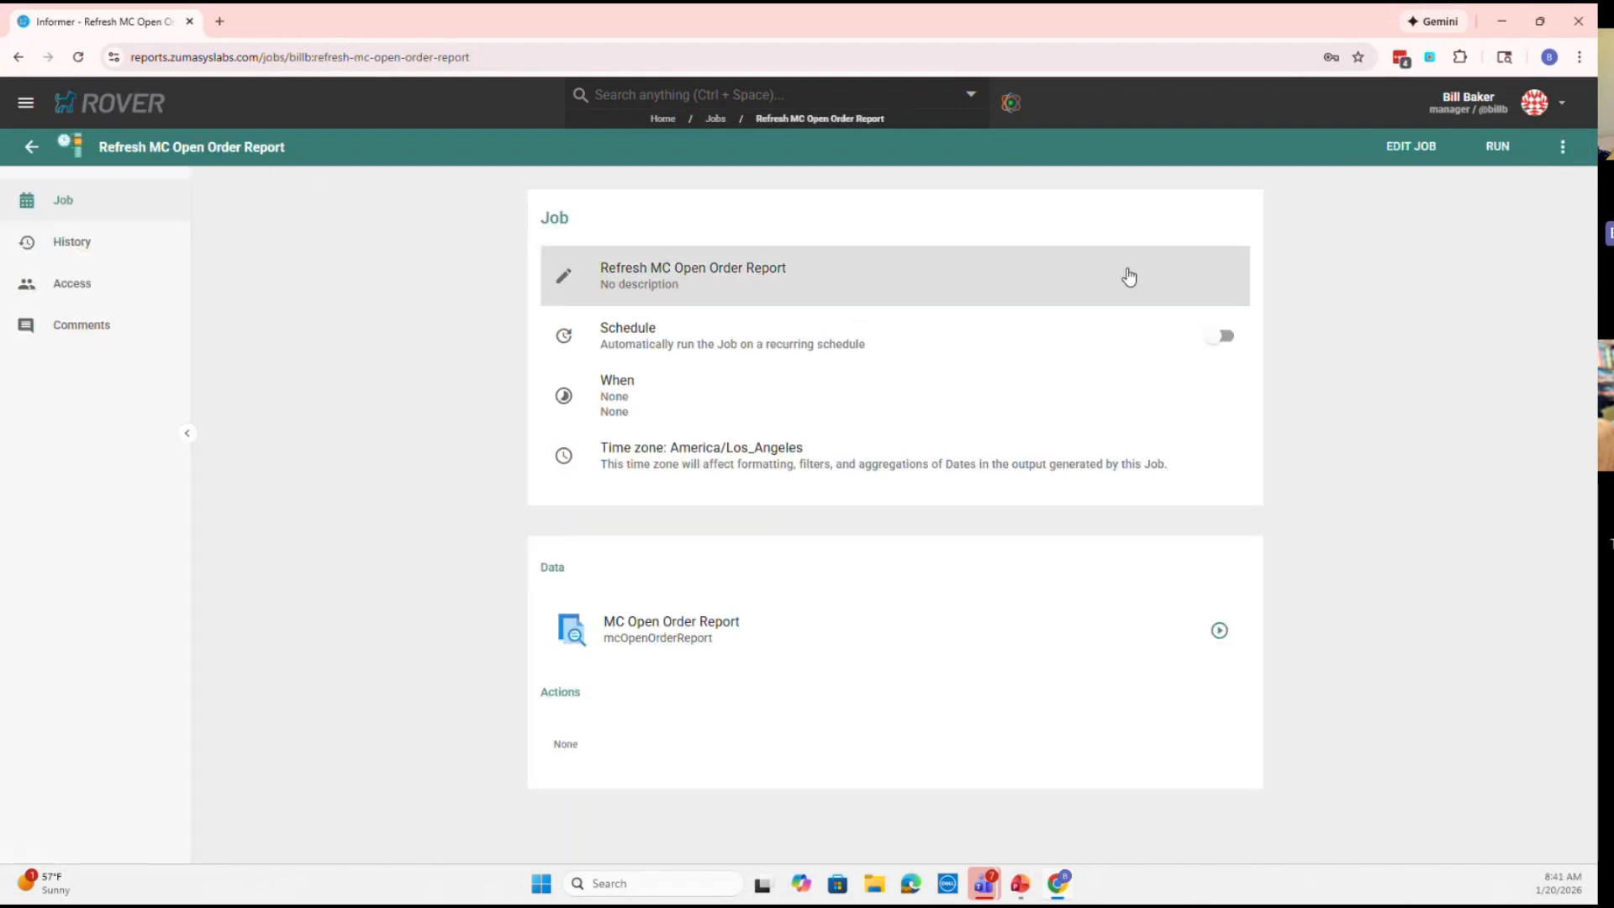
Run the refresh job and go back to the dataset to look through its records and columns
{"action": "left_click", "coordinate": [1494, 150]}
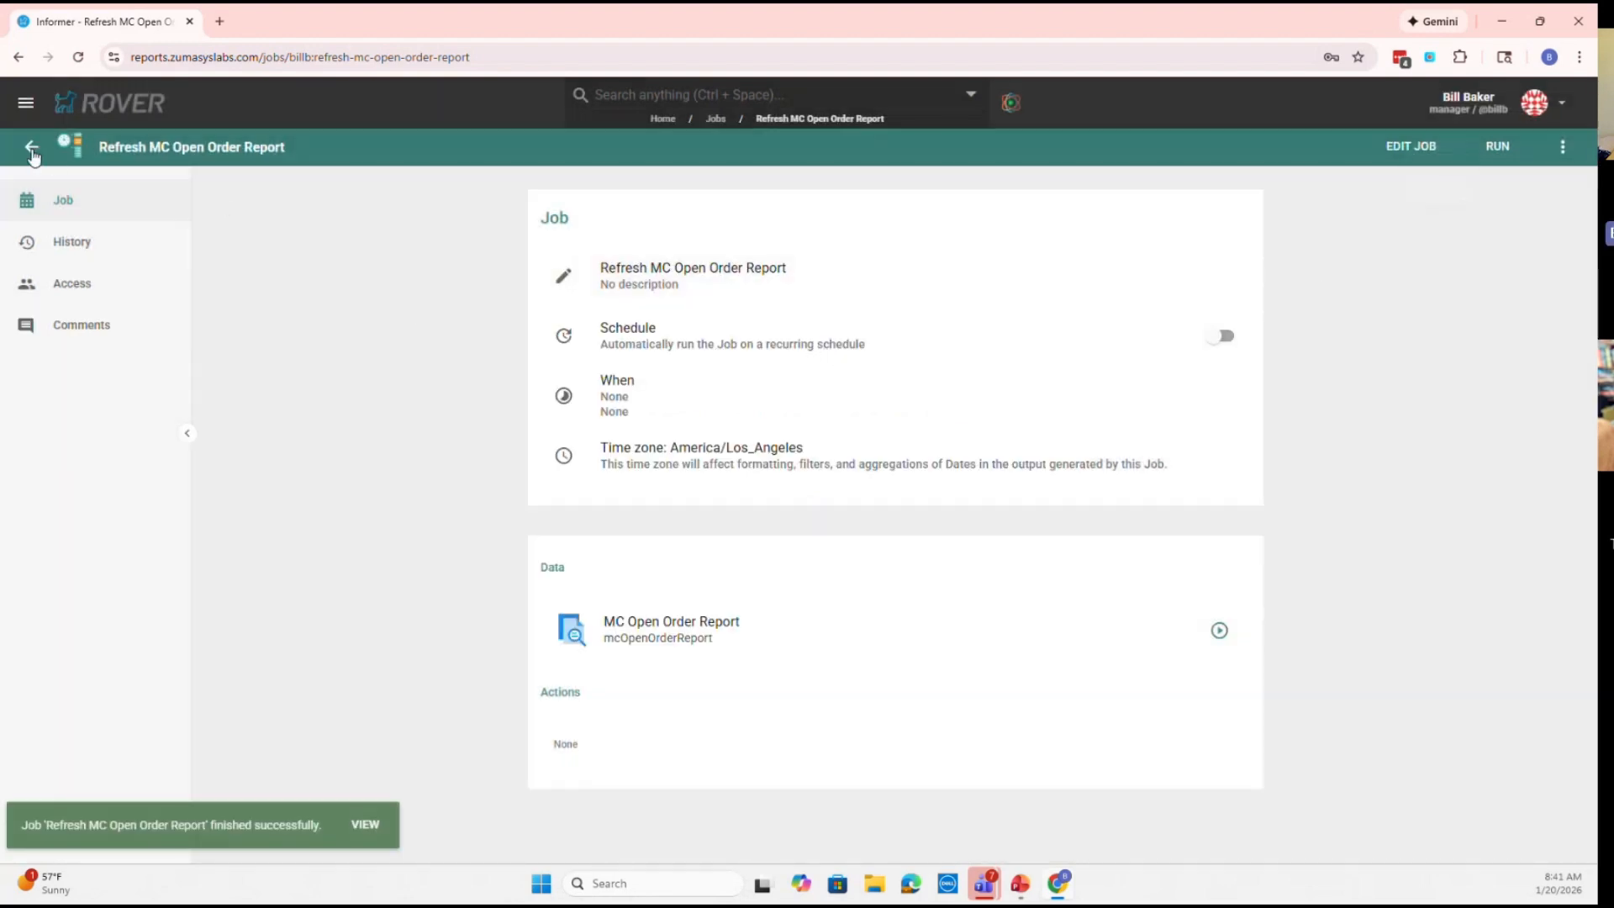
{"action": "left_click", "coordinate": [32, 151]}
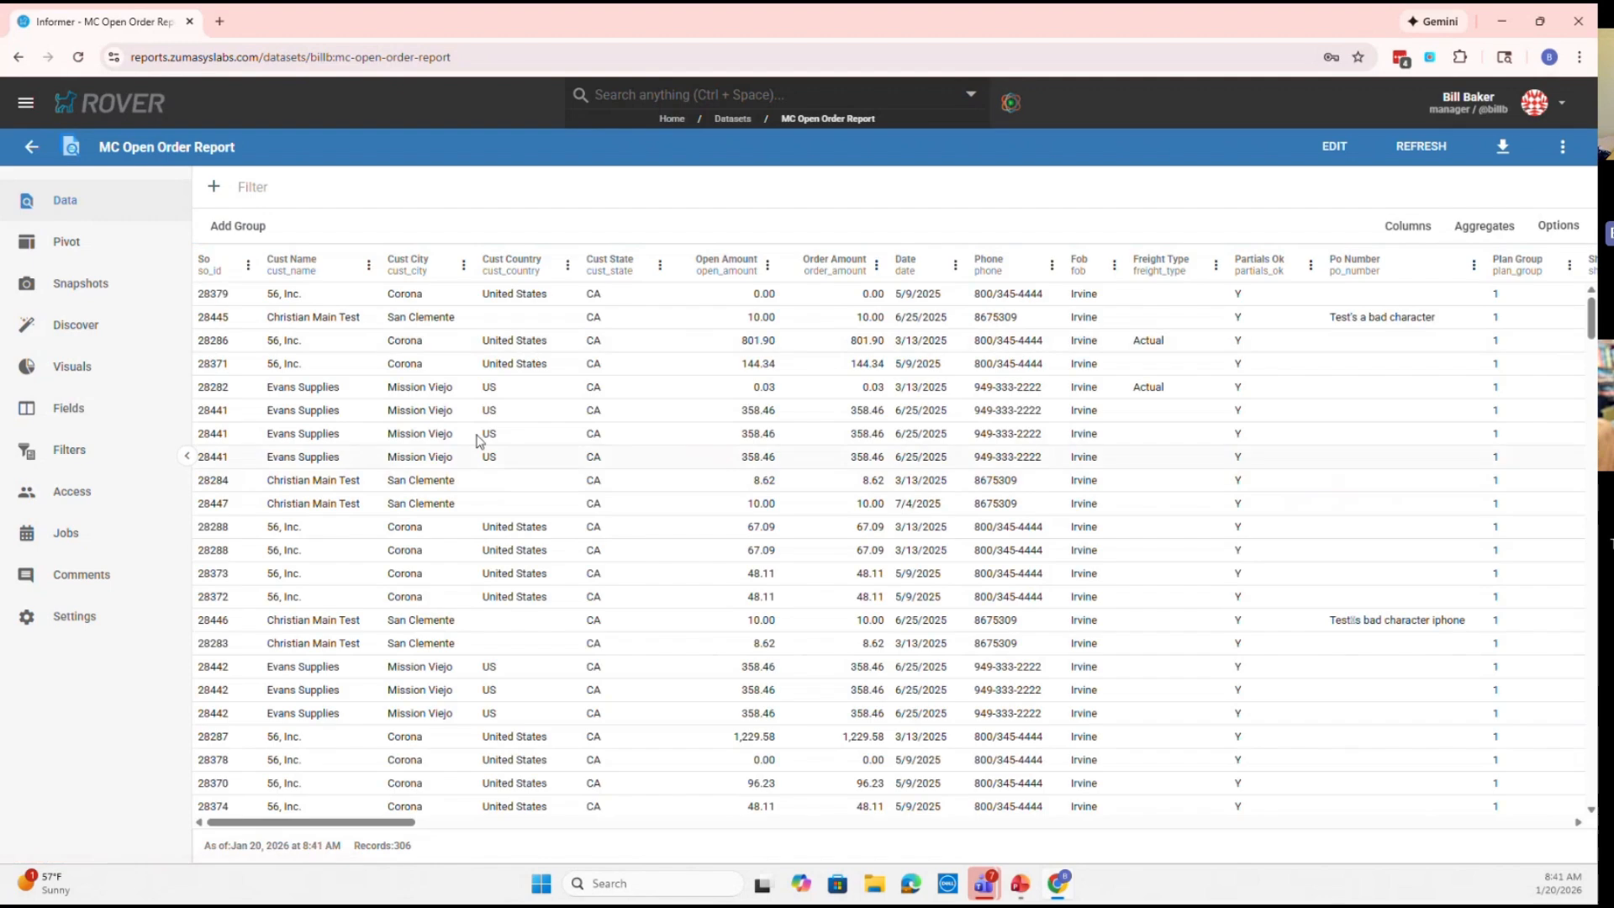
{"action": "left_click_drag", "start_coordinate": [366, 822], "coordinate": [303, 787]}
Enable the timestamp field in the dataset's refresh behavior, keeping the default label and alias
{"action": "left_click", "coordinate": [97, 624]}
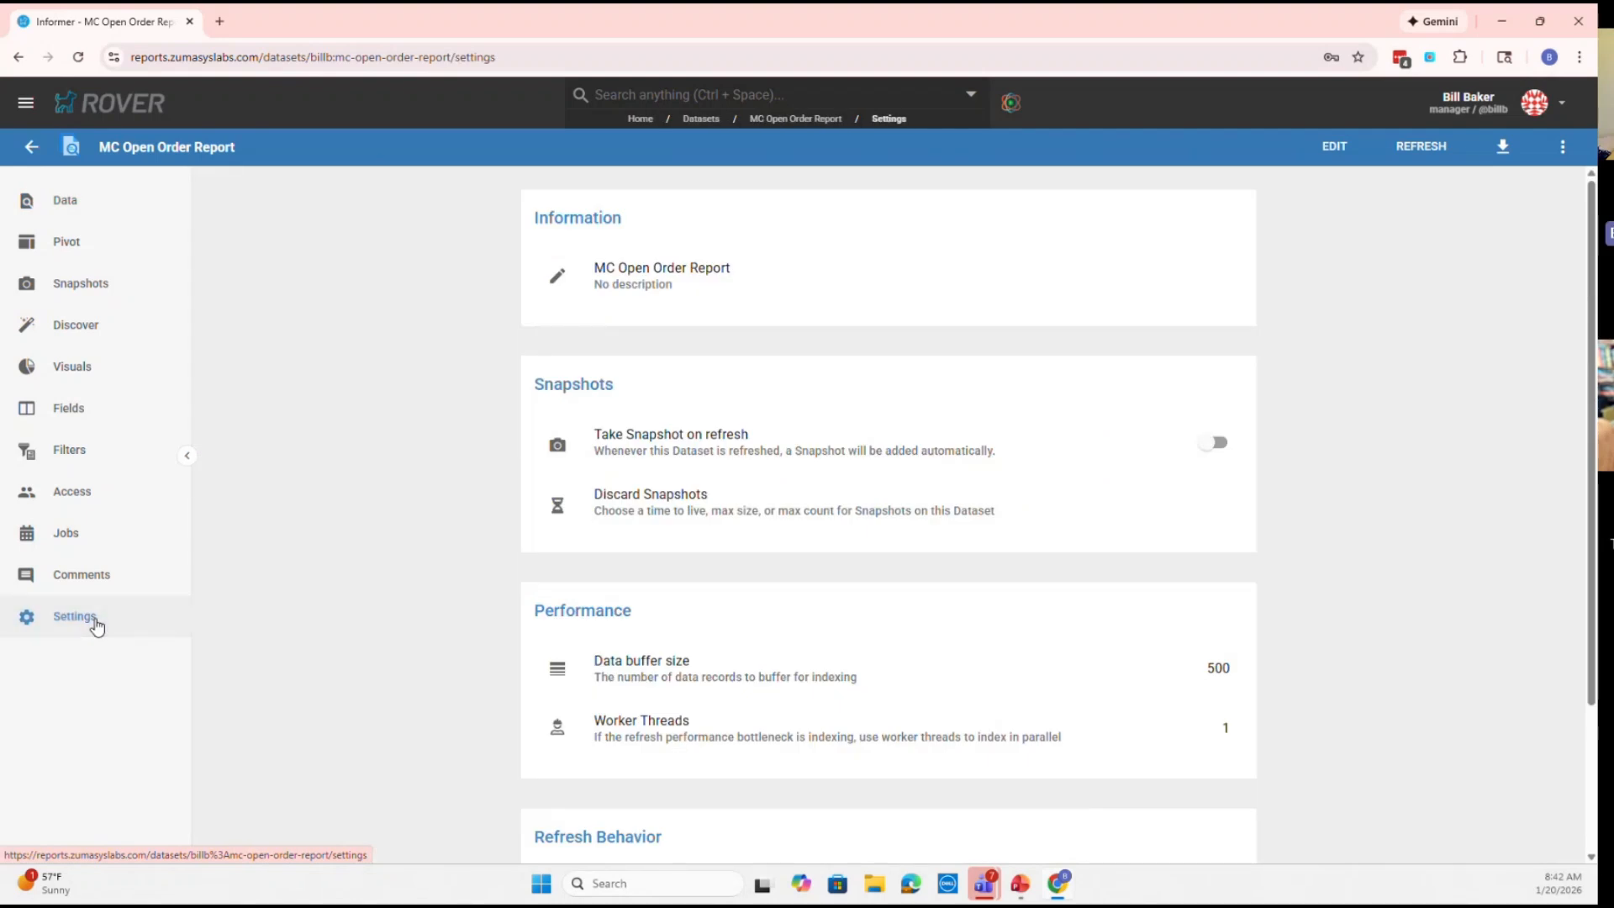
{"action": "scroll", "coordinate": [1308, 375], "scroll_direction": "down", "scroll_amount": 2}
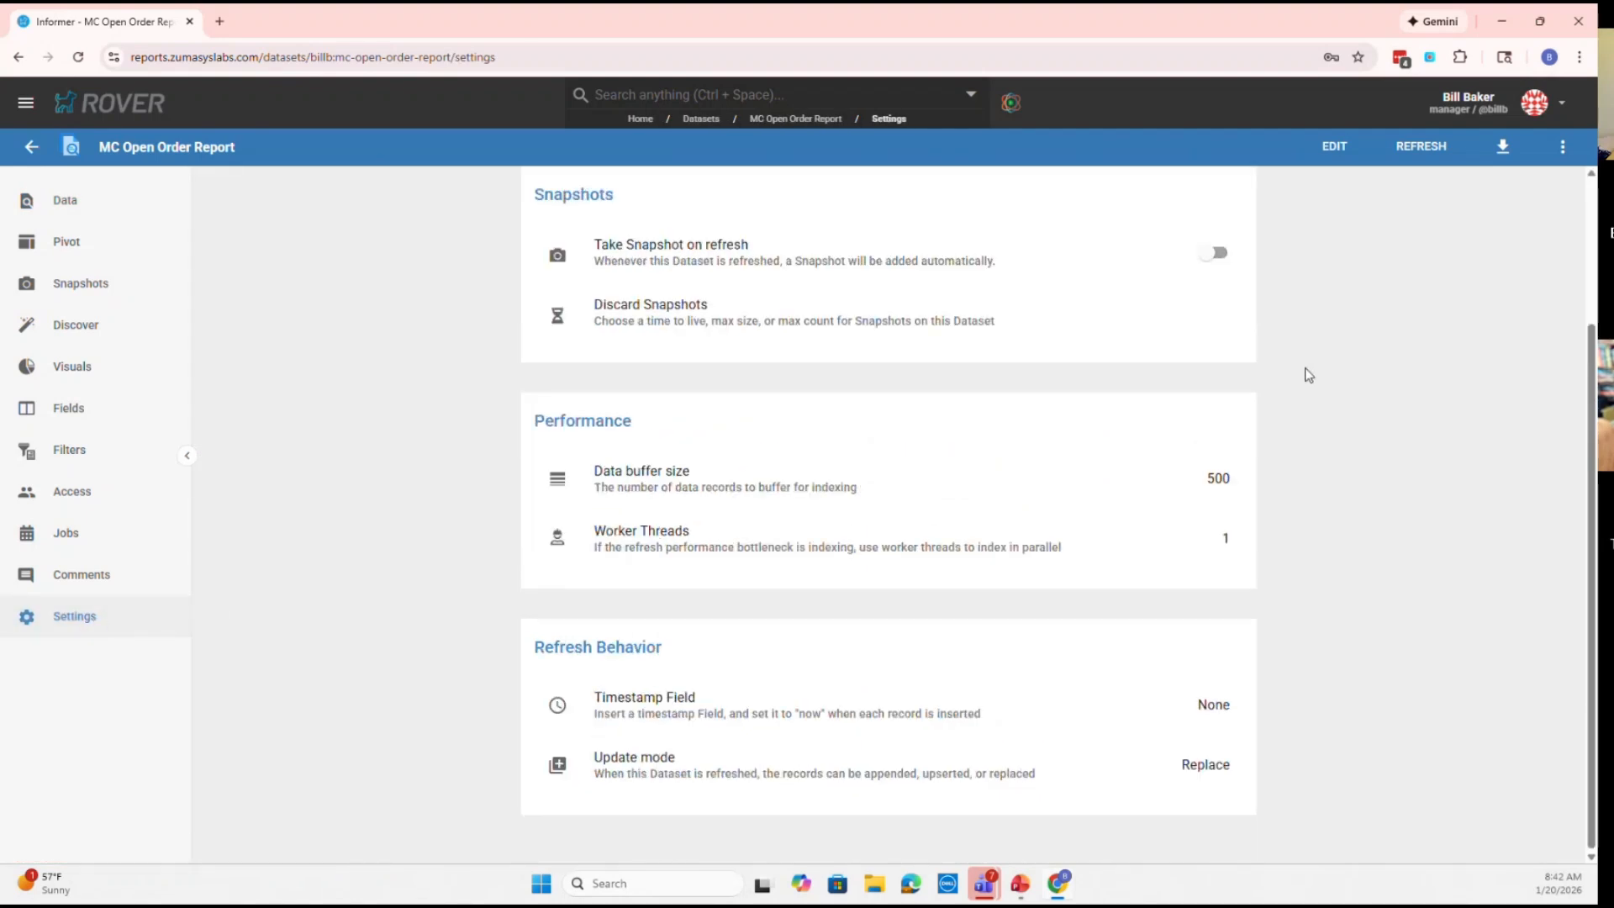
{"action": "left_click", "coordinate": [840, 694]}
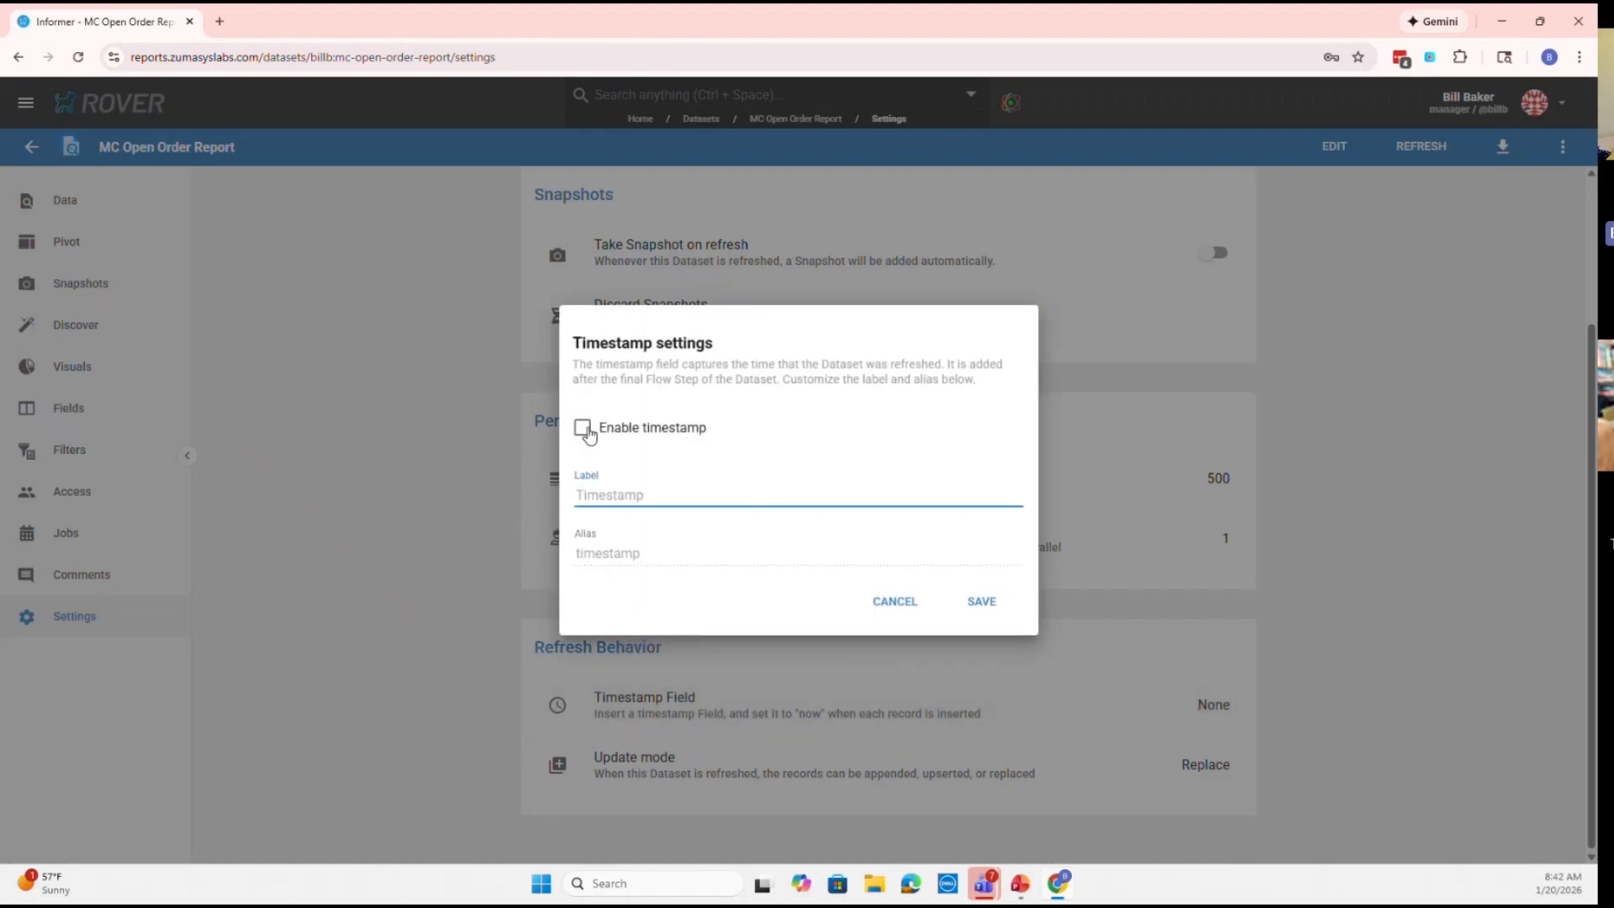
{"action": "left_click", "coordinate": [582, 429]}
{"action": "left_click", "coordinate": [975, 602]}
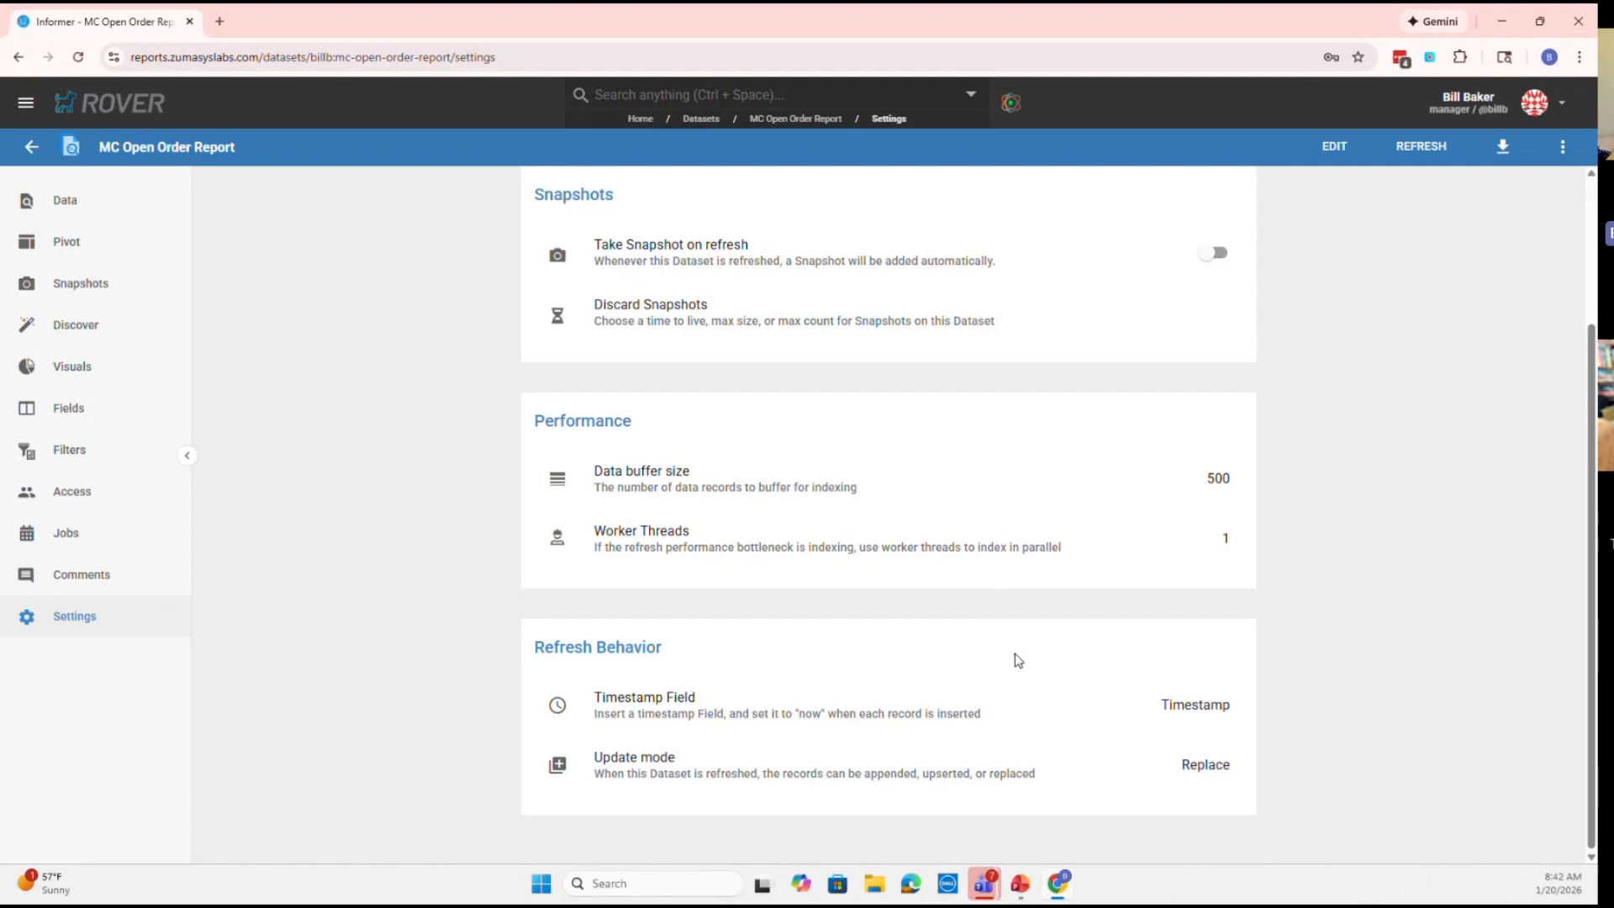
Examine the dataset's update modes and the ID fields offered for Upsert, and leave the configuration without saving
{"action": "left_click", "coordinate": [1106, 770]}
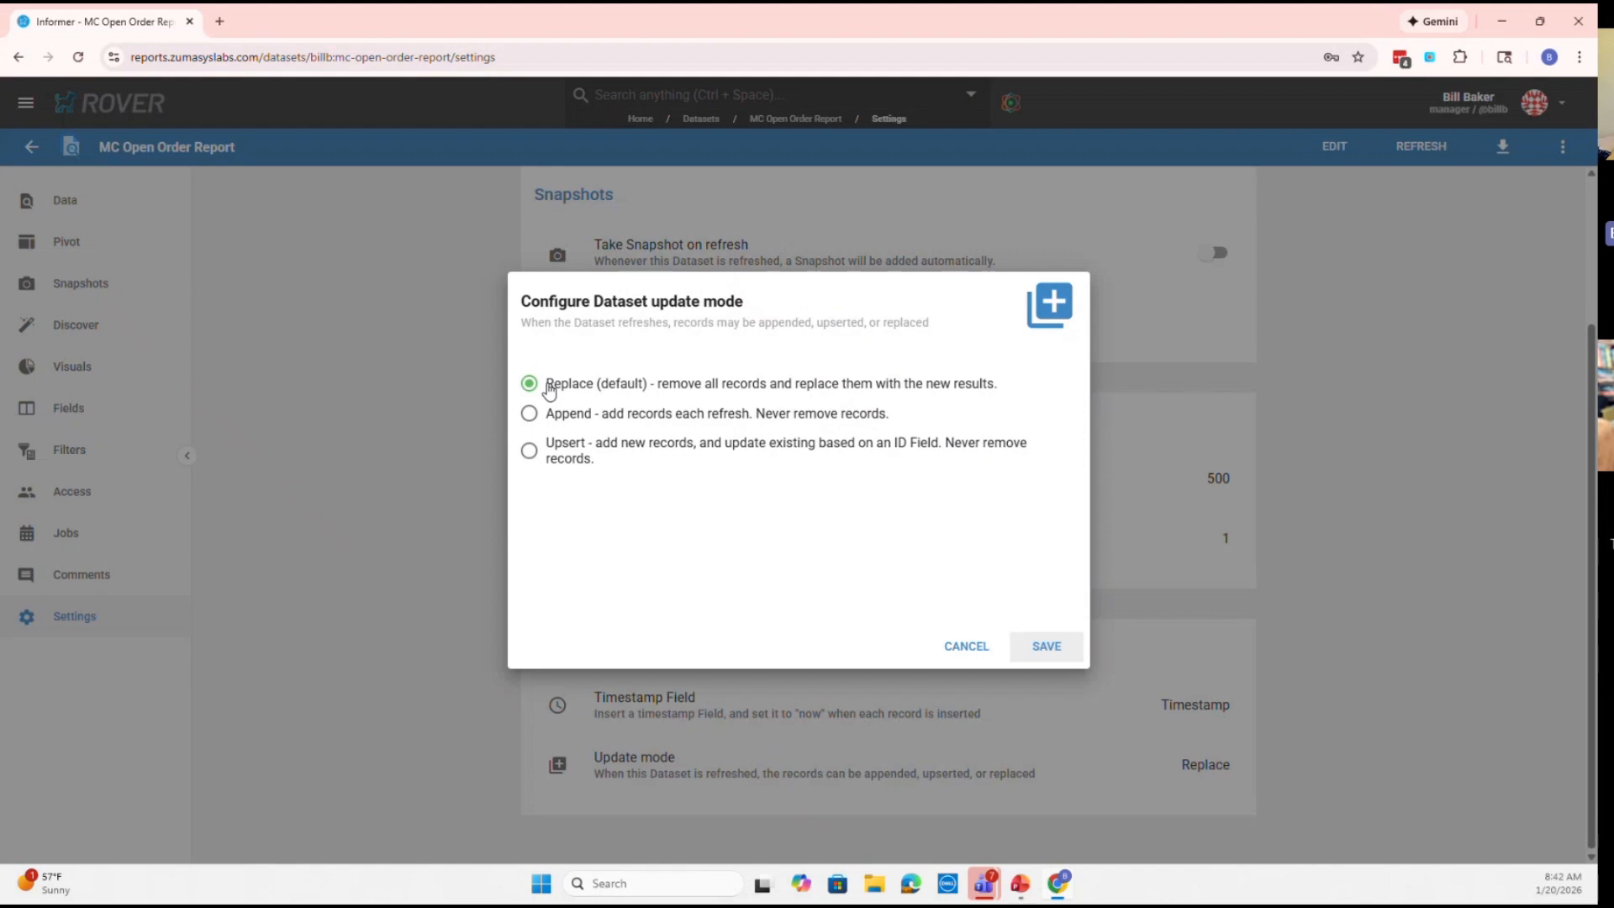
{"action": "left_click", "coordinate": [534, 454]}
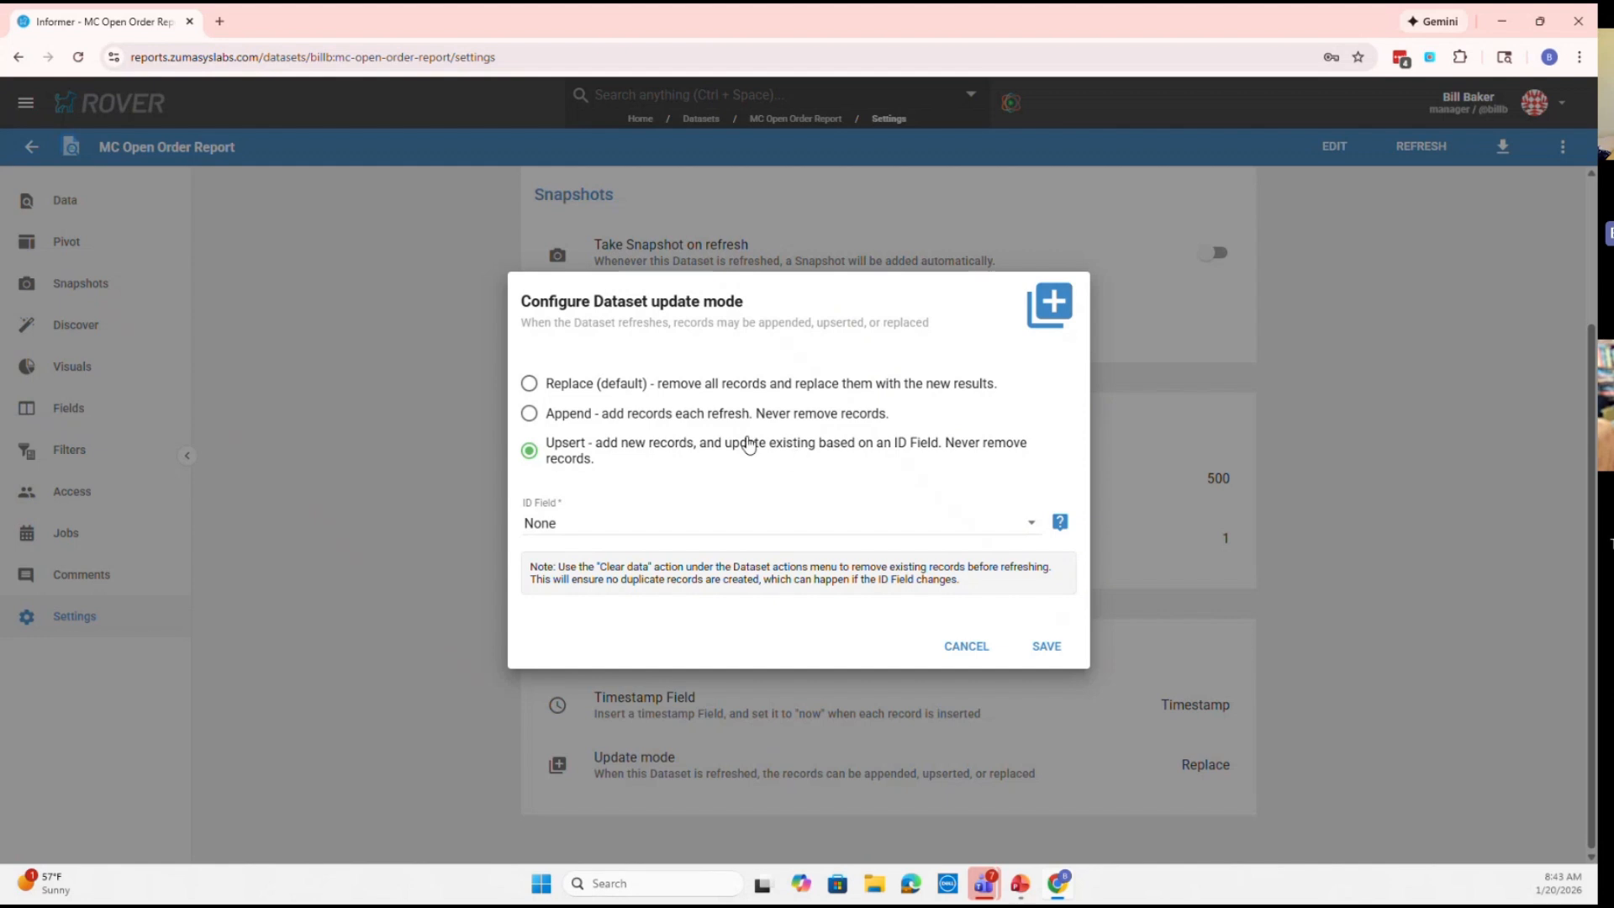
{"action": "left_click", "coordinate": [669, 536]}
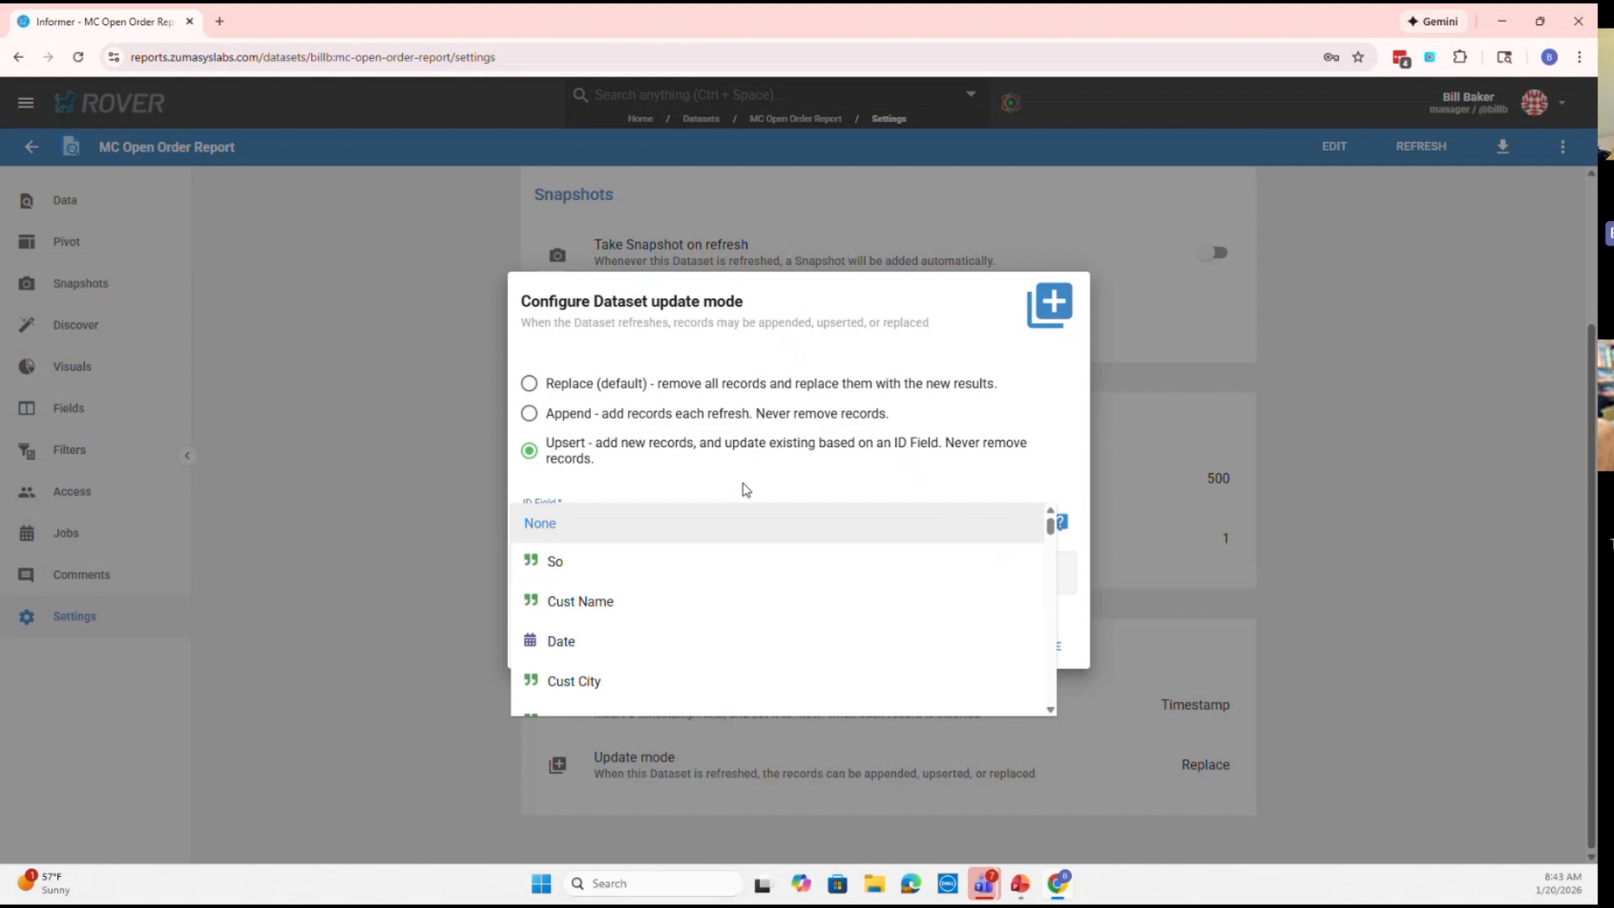
{"action": "scroll", "coordinate": [781, 596], "scroll_direction": "down", "scroll_amount": 3}
{"action": "scroll", "coordinate": [782, 594], "scroll_direction": "up", "scroll_amount": 3}
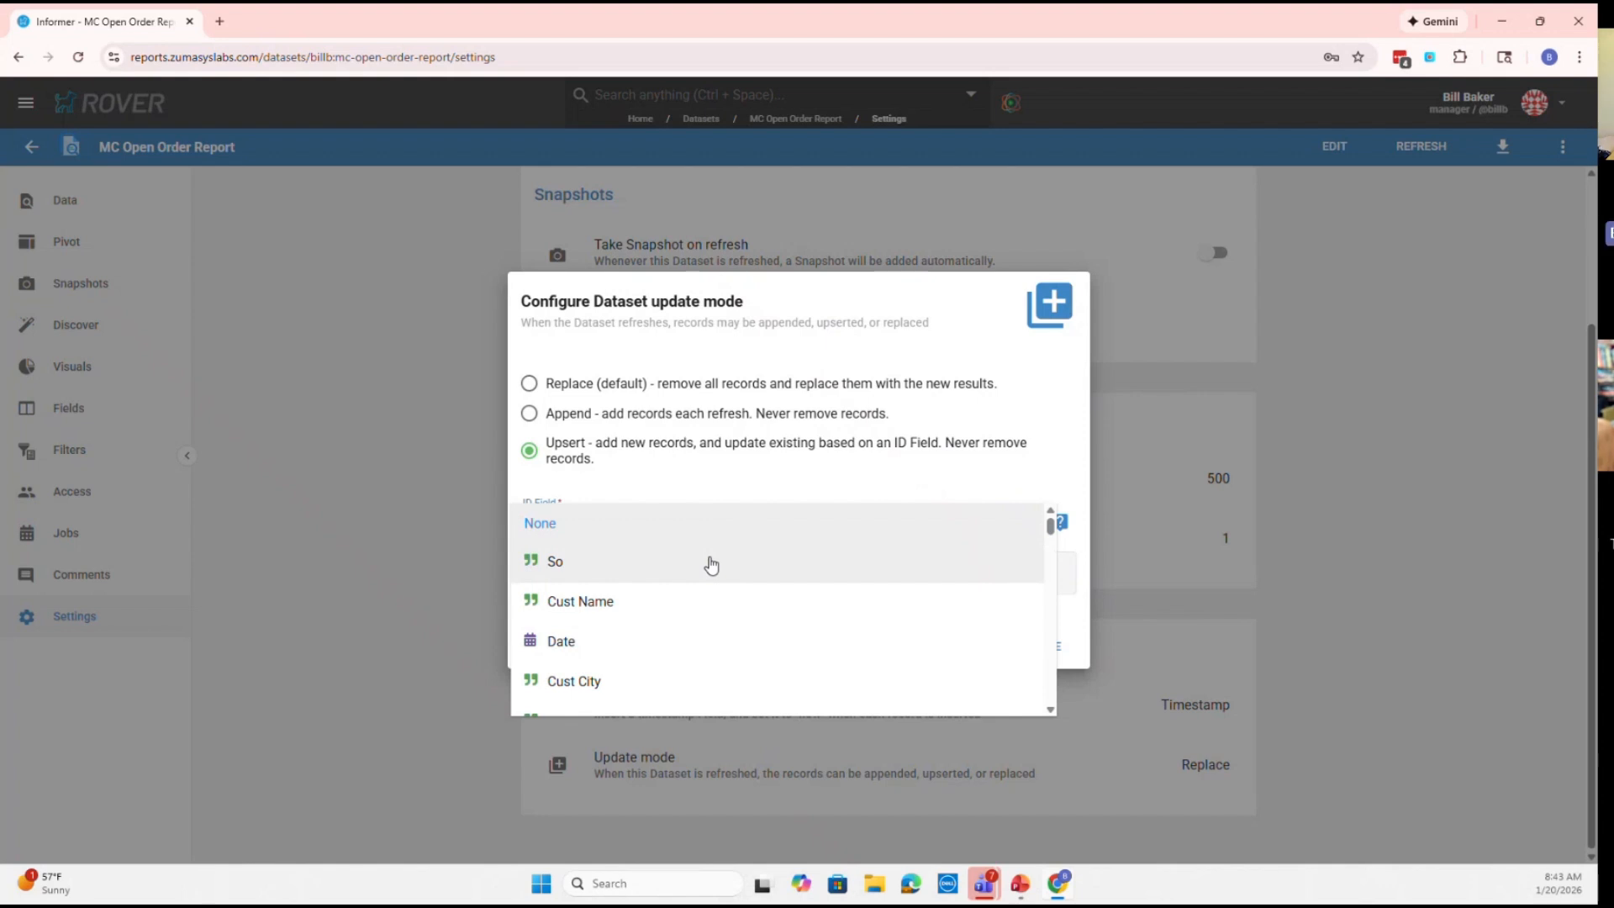
{"action": "left_click", "coordinate": [731, 504]}
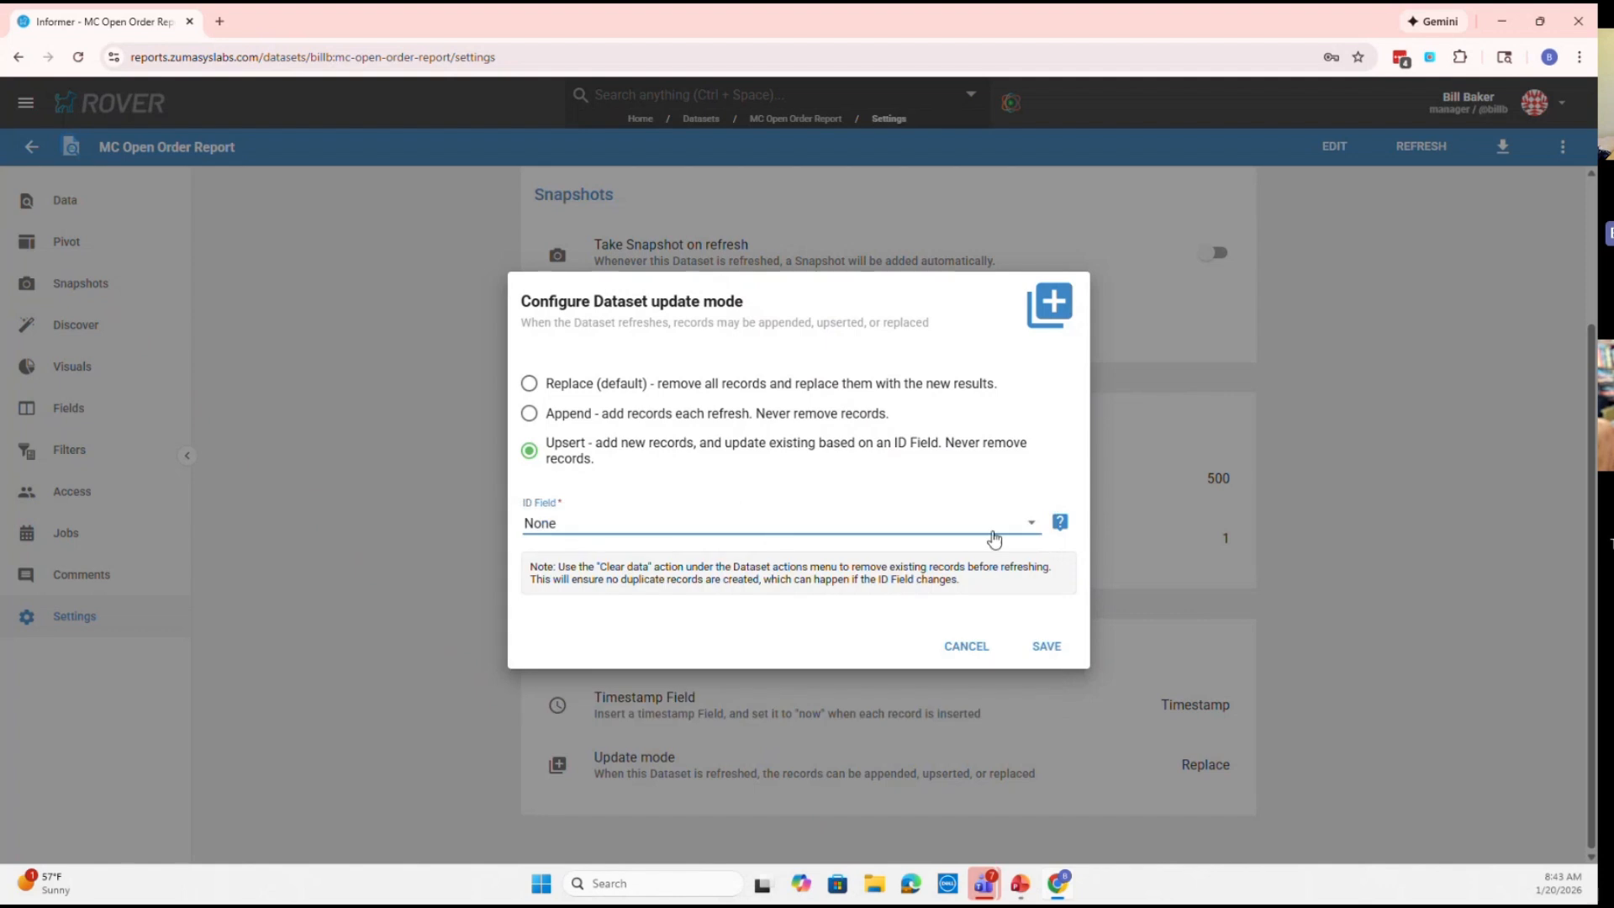
{"action": "left_click", "coordinate": [871, 528]}
{"action": "scroll", "coordinate": [861, 563], "scroll_direction": "down", "scroll_amount": 5}
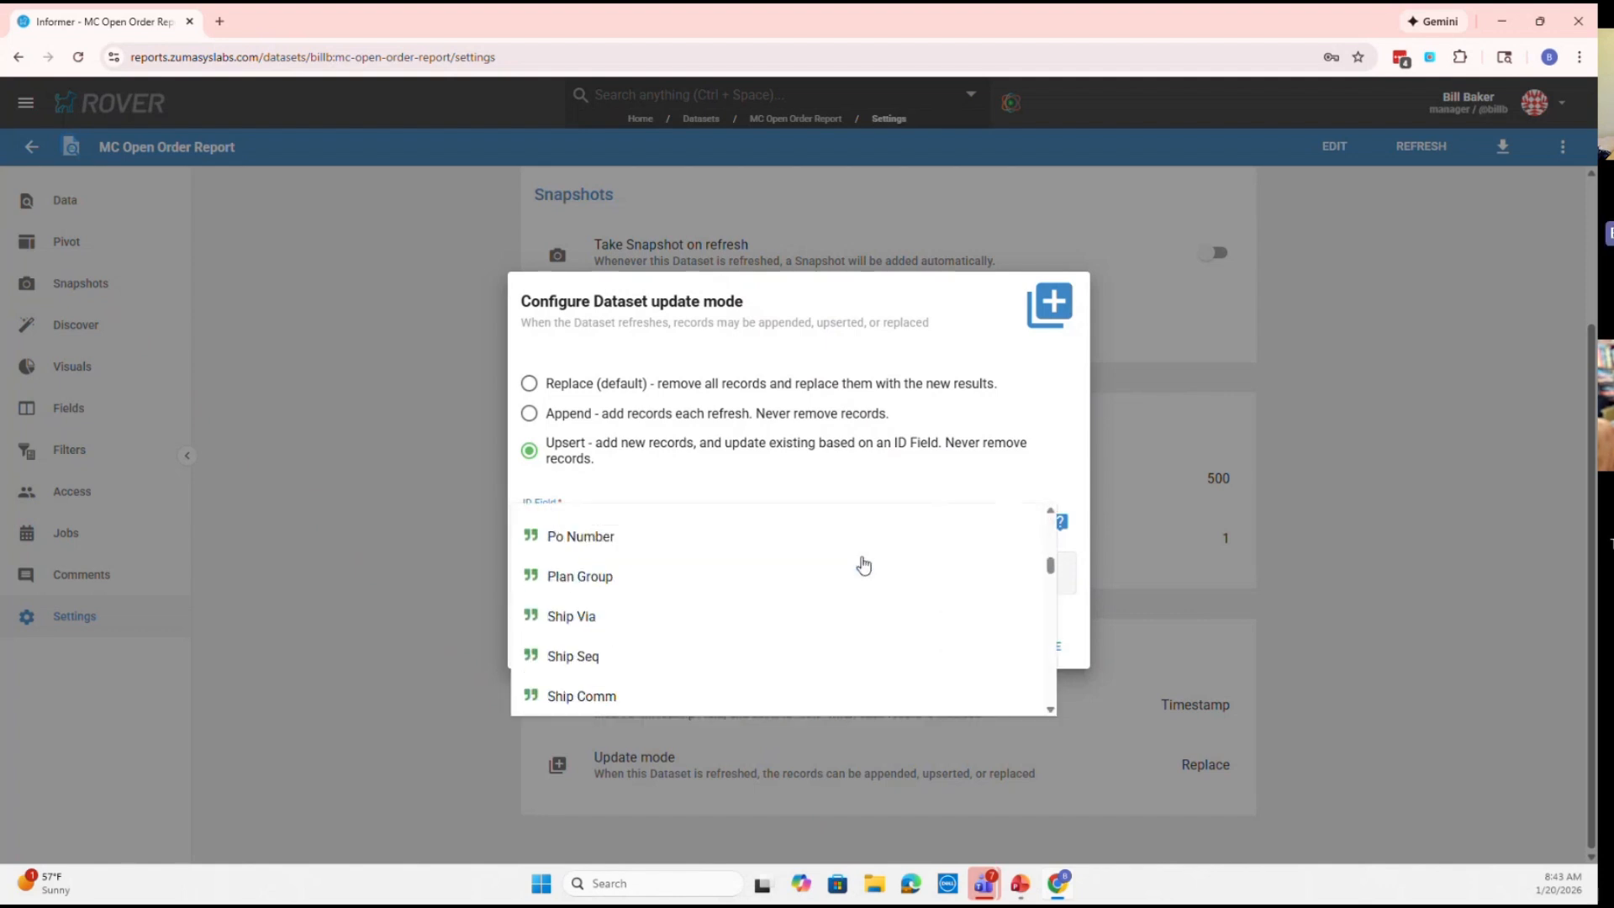
{"action": "scroll", "coordinate": [863, 564], "scroll_direction": "down", "scroll_amount": 5}
{"action": "scroll", "coordinate": [863, 564], "scroll_direction": "up", "scroll_amount": 3}
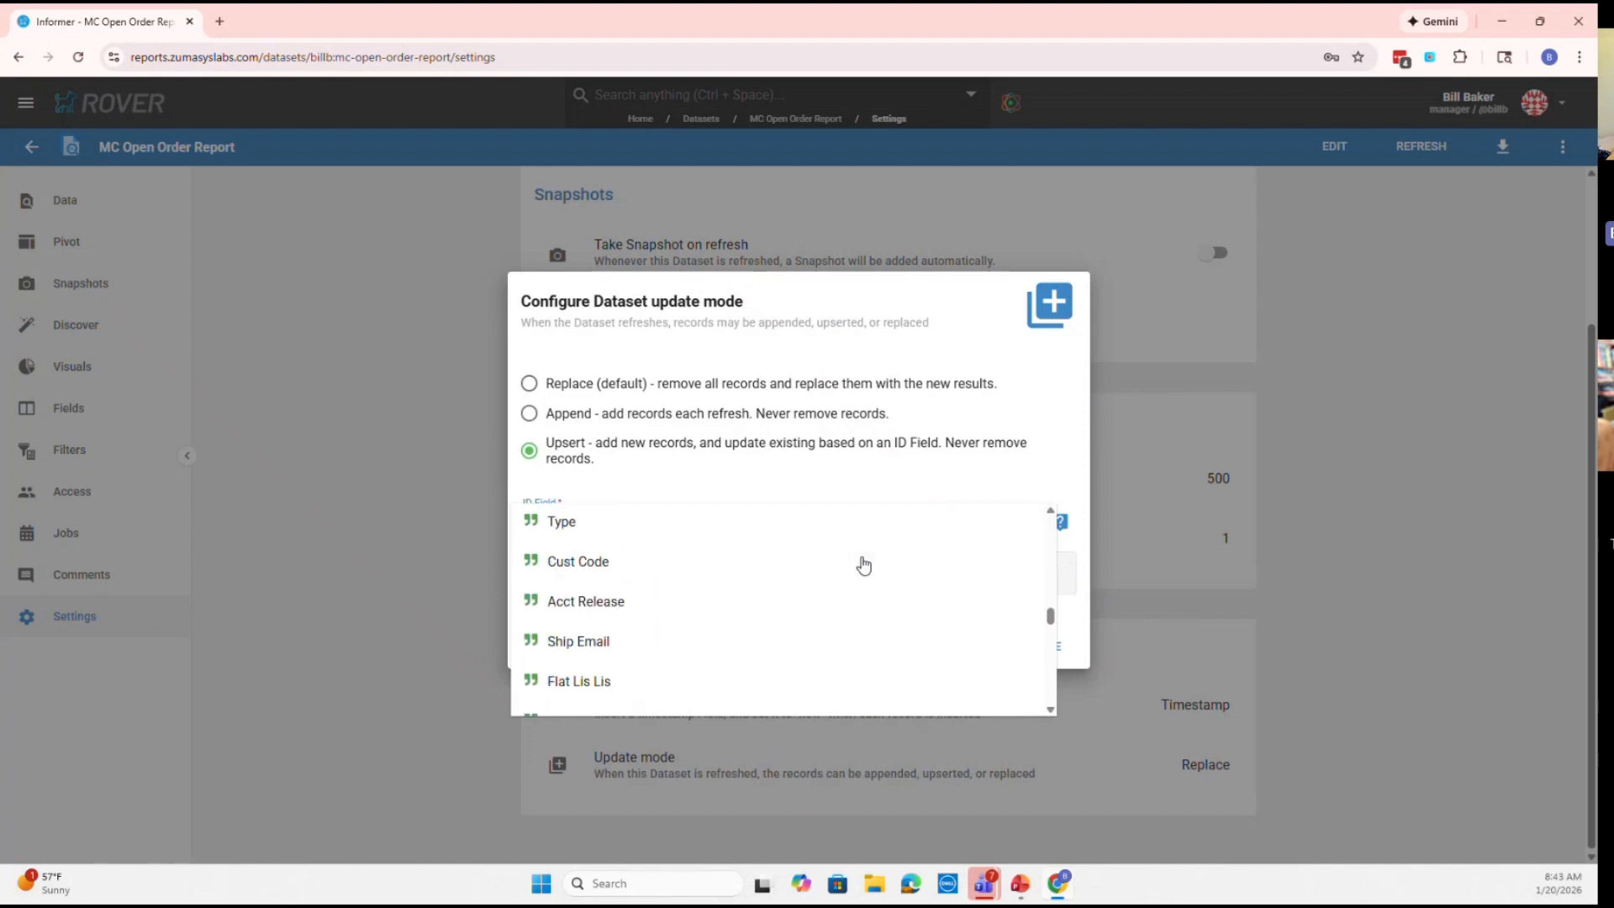
{"action": "scroll", "coordinate": [863, 565], "scroll_direction": "up", "scroll_amount": 10}
{"action": "left_click", "coordinate": [837, 482]}
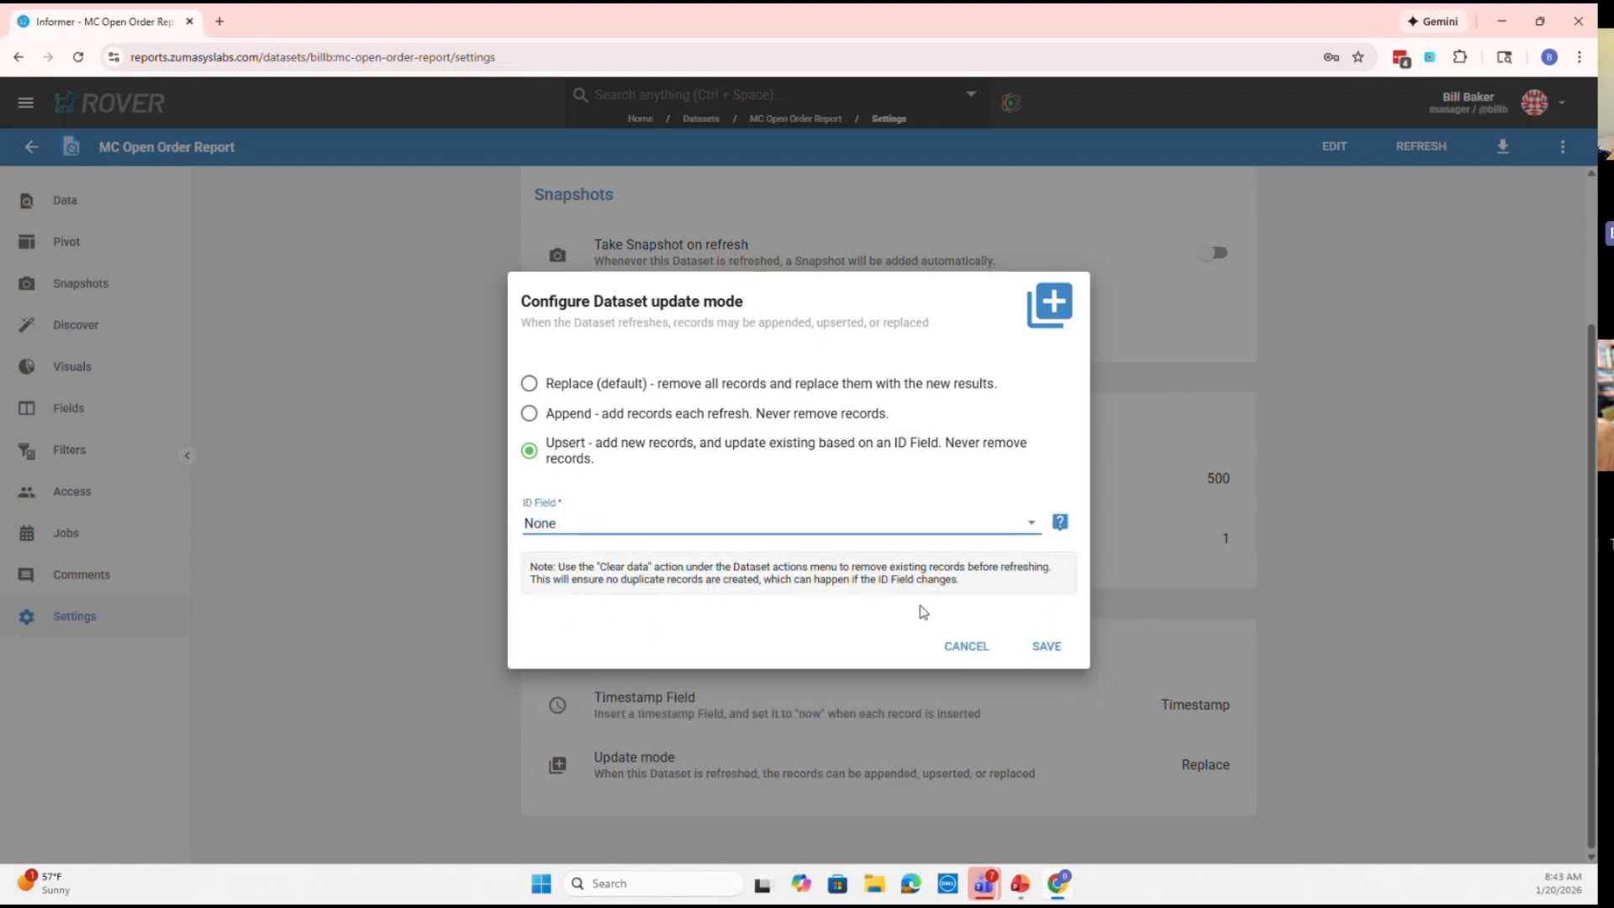
{"action": "left_click", "coordinate": [966, 646]}
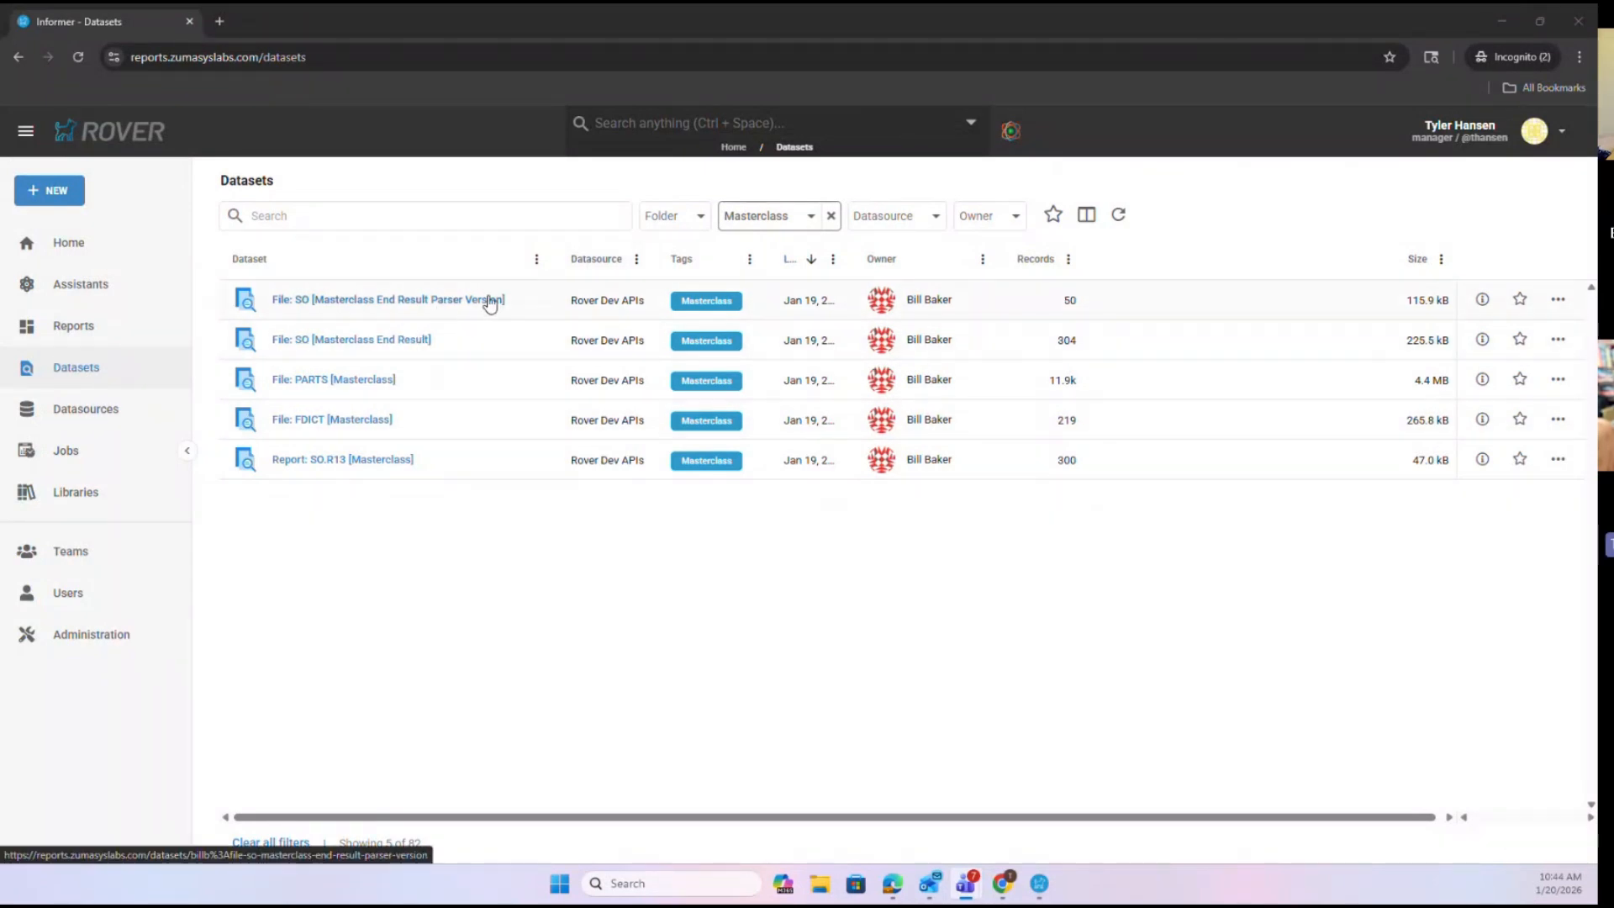
View the Open Sales Order Amount by Category visual of the File: SO [Masterclass End Result] dataset and close it
{"action": "left_click", "coordinate": [404, 341]}
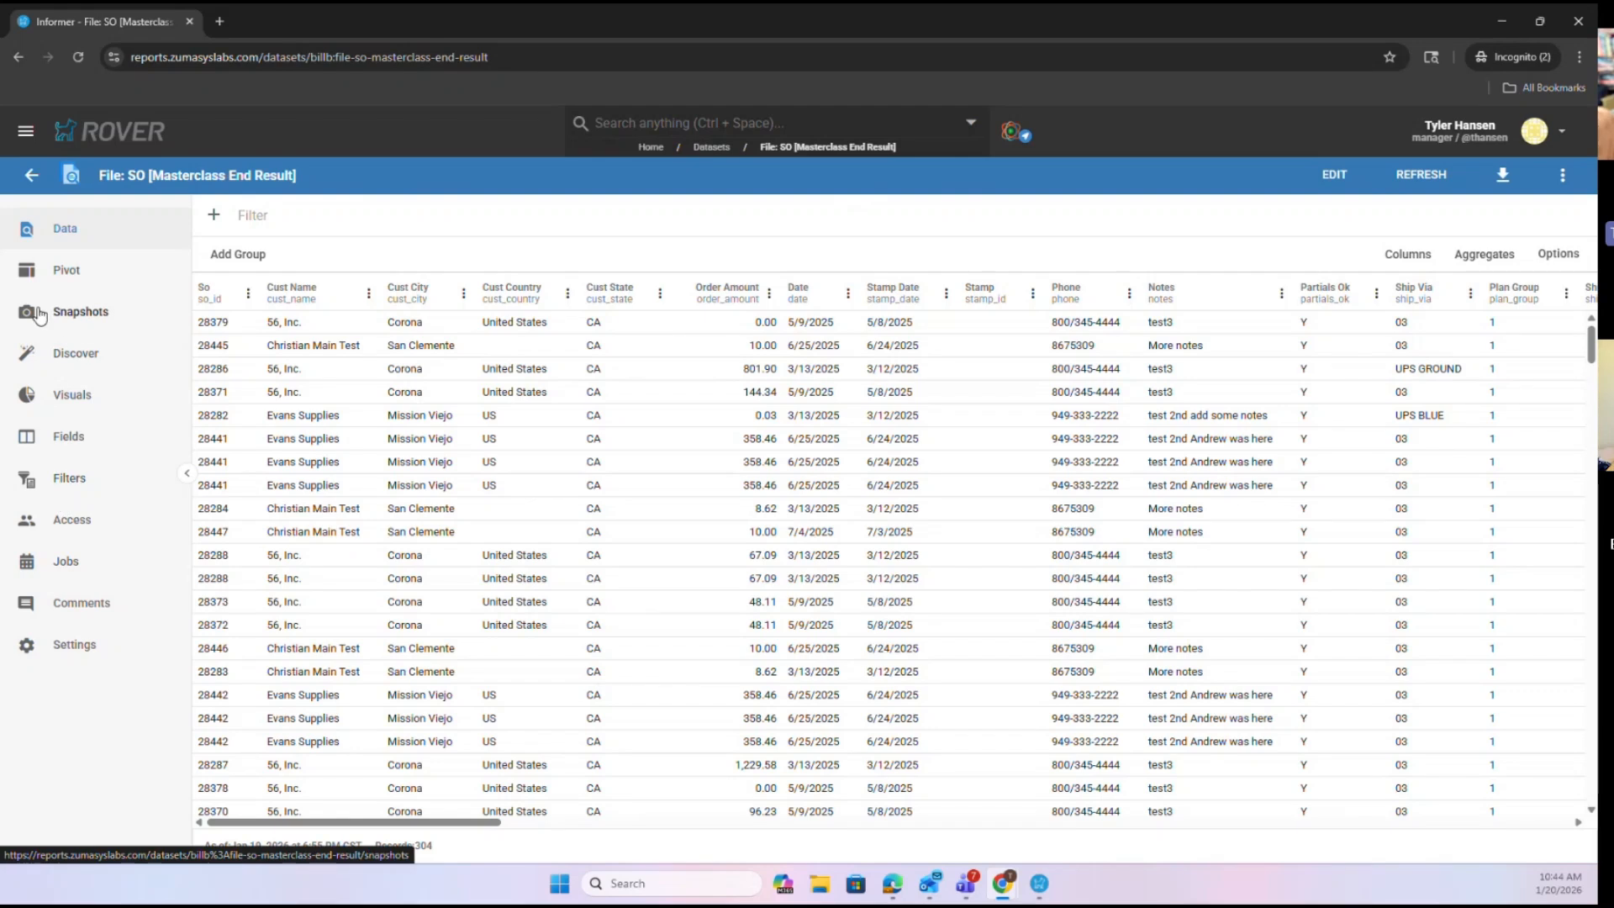
{"action": "left_click", "coordinate": [81, 406]}
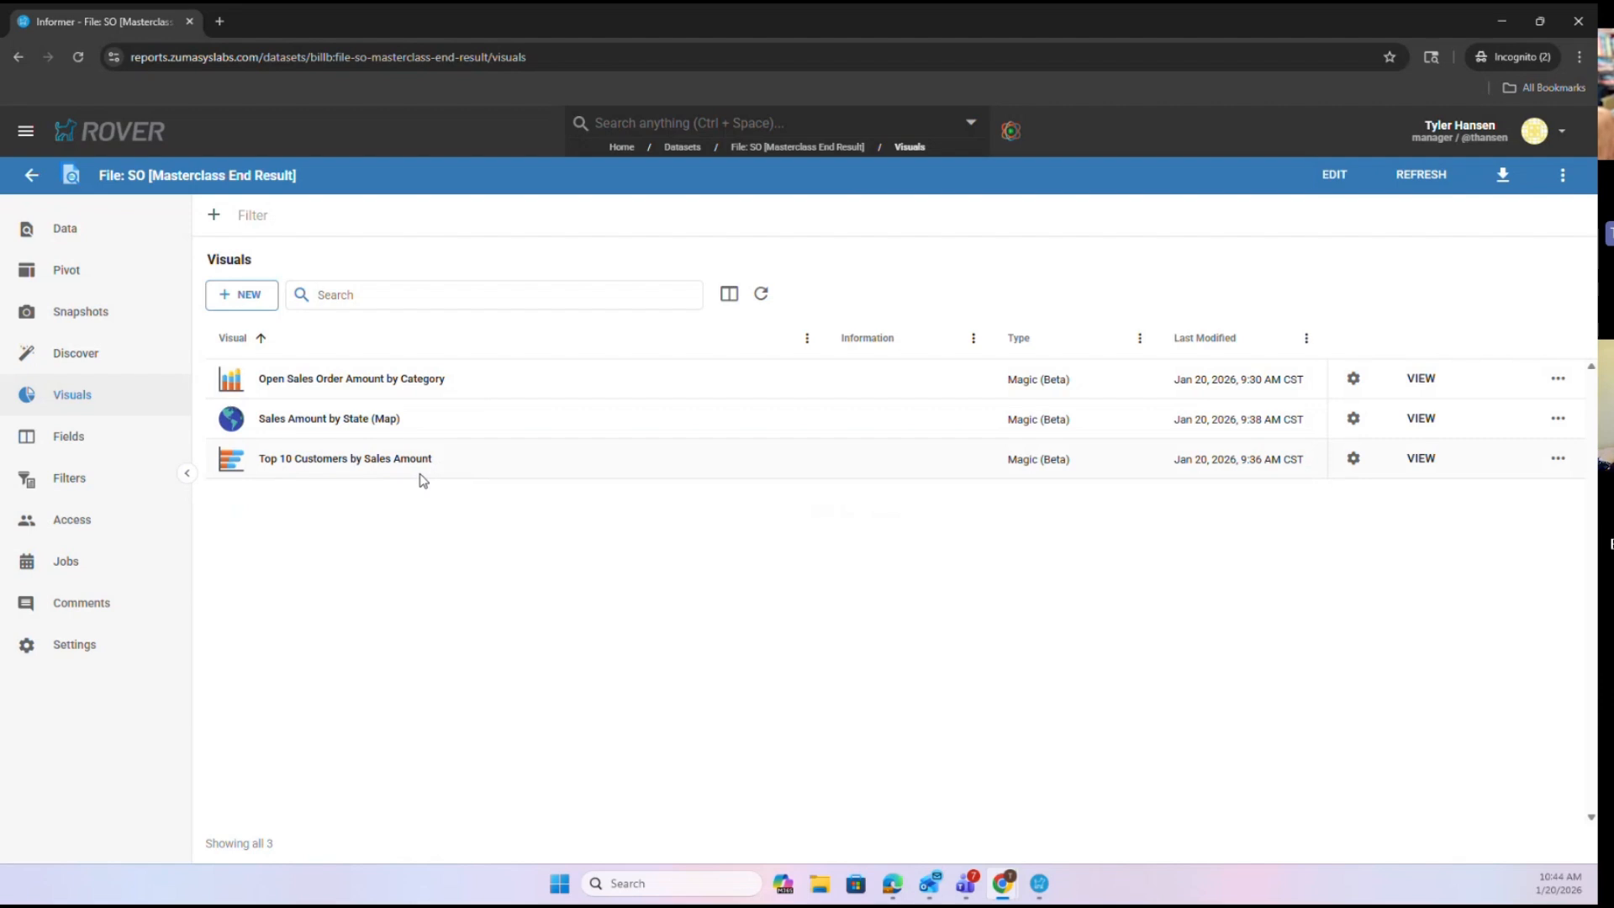
{"action": "left_click", "coordinate": [400, 380]}
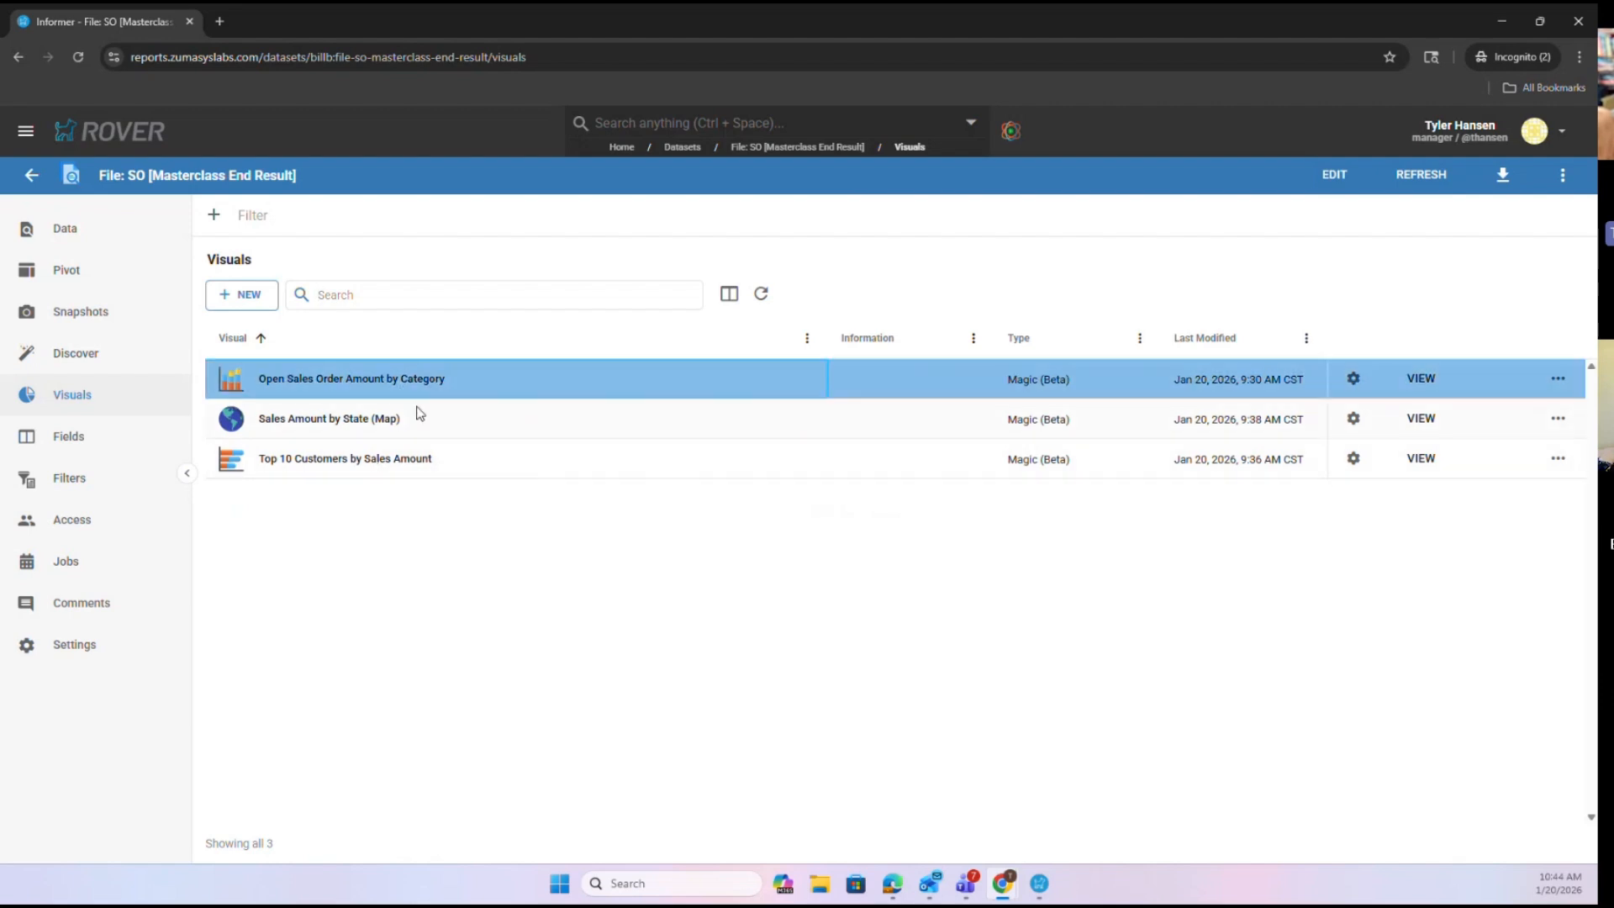
{"action": "left_click", "coordinate": [1439, 378]}
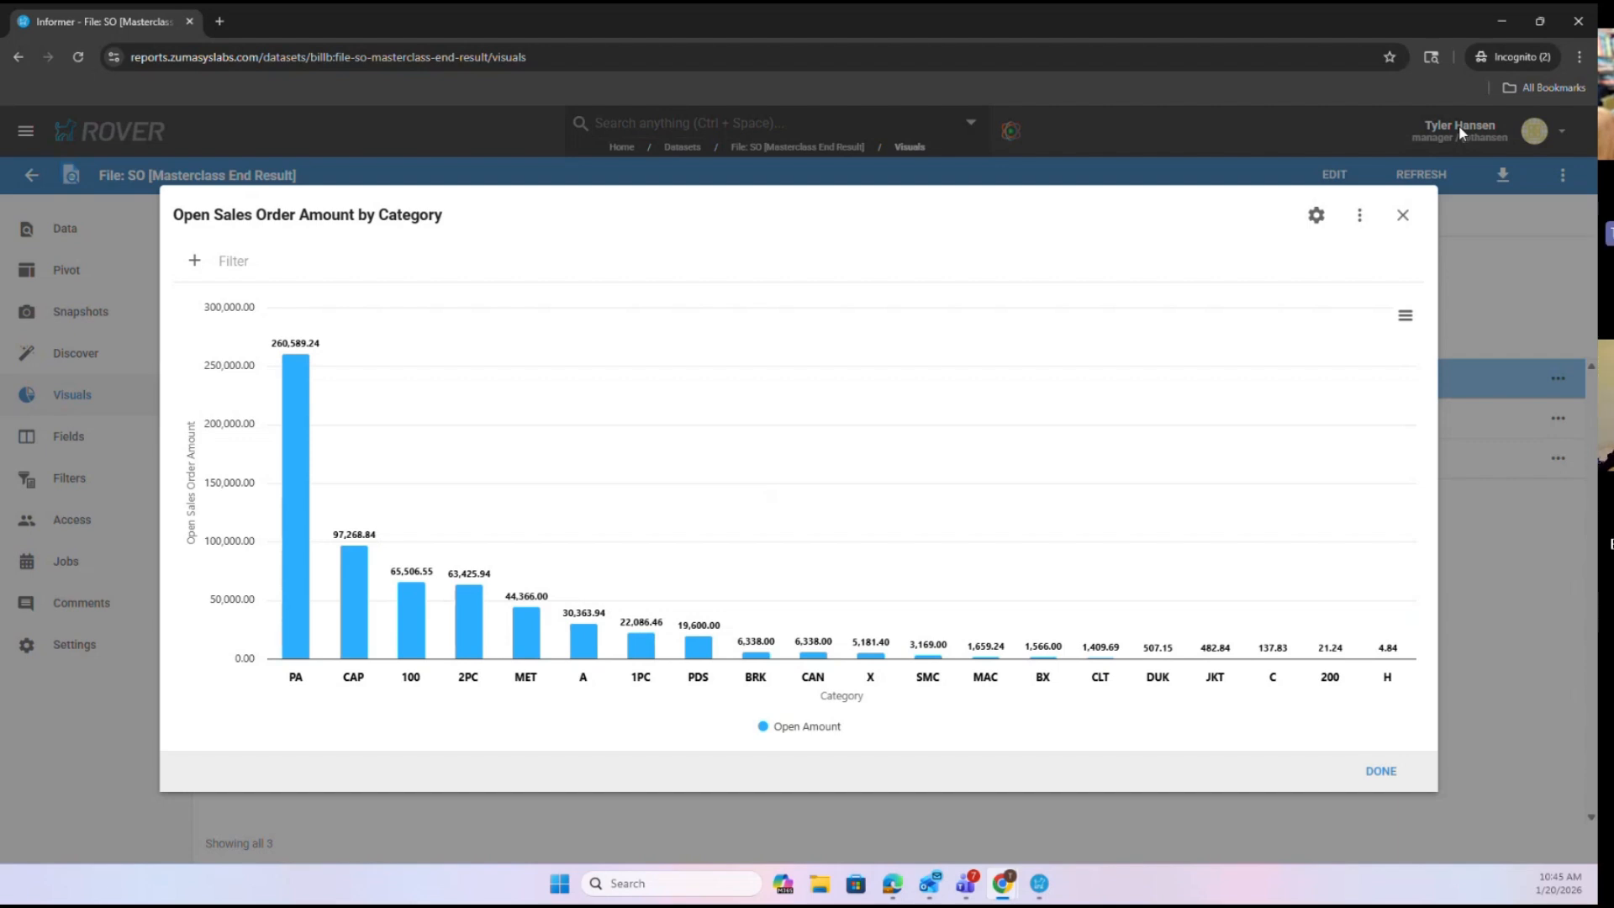
{"action": "left_click", "coordinate": [1402, 216]}
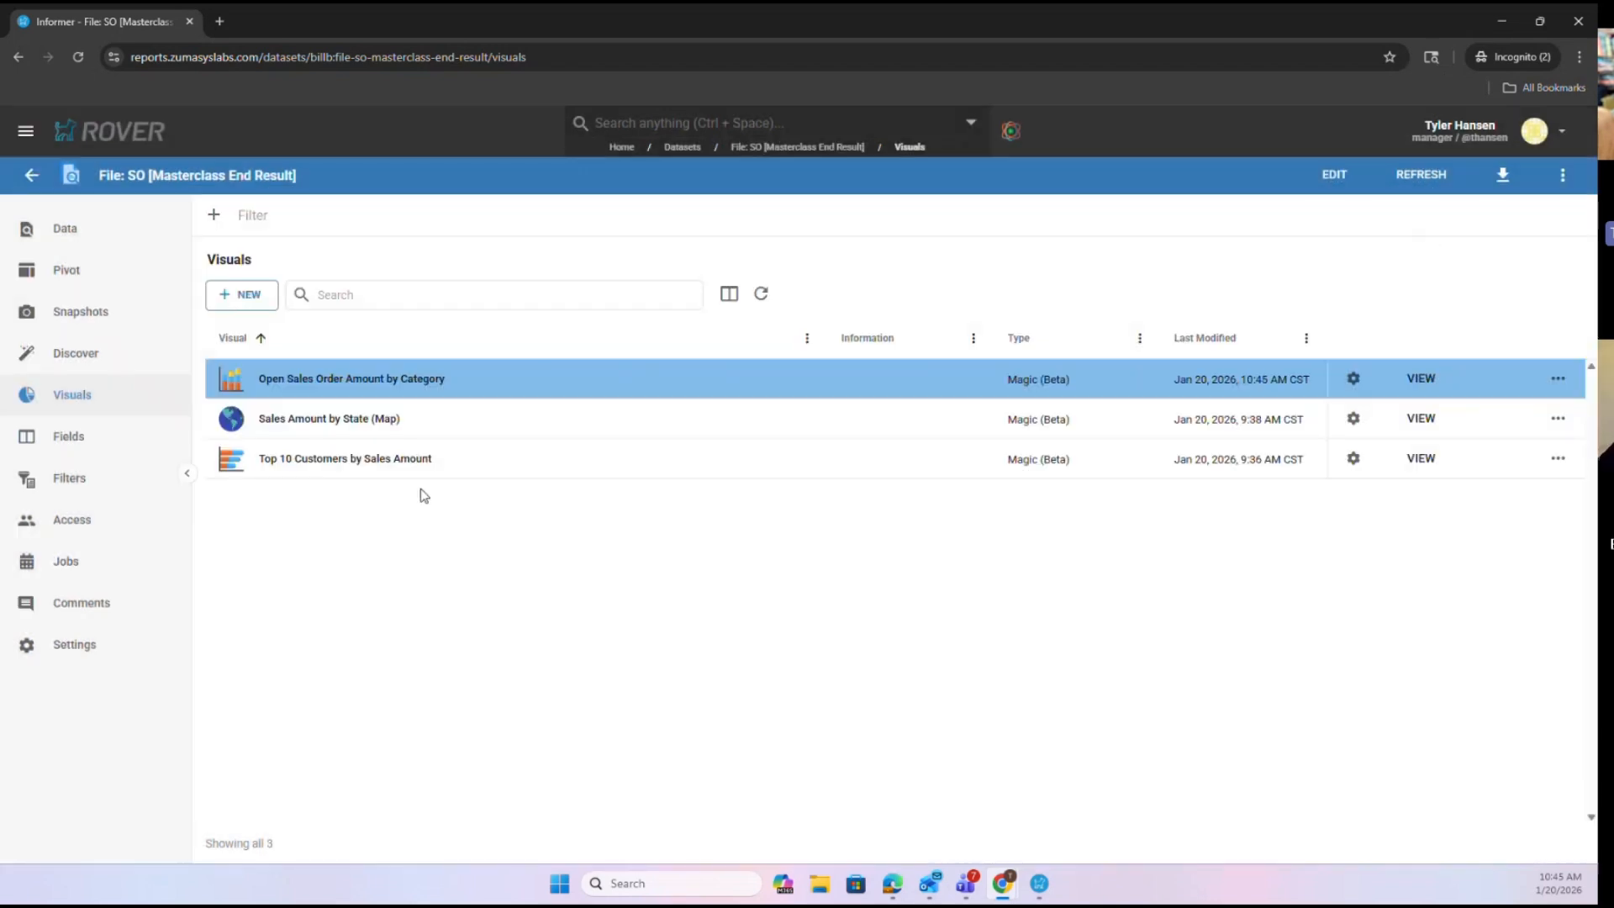
Start a new Magic Visual and submit the request "create map of sales by state"
{"action": "left_click", "coordinate": [225, 305]}
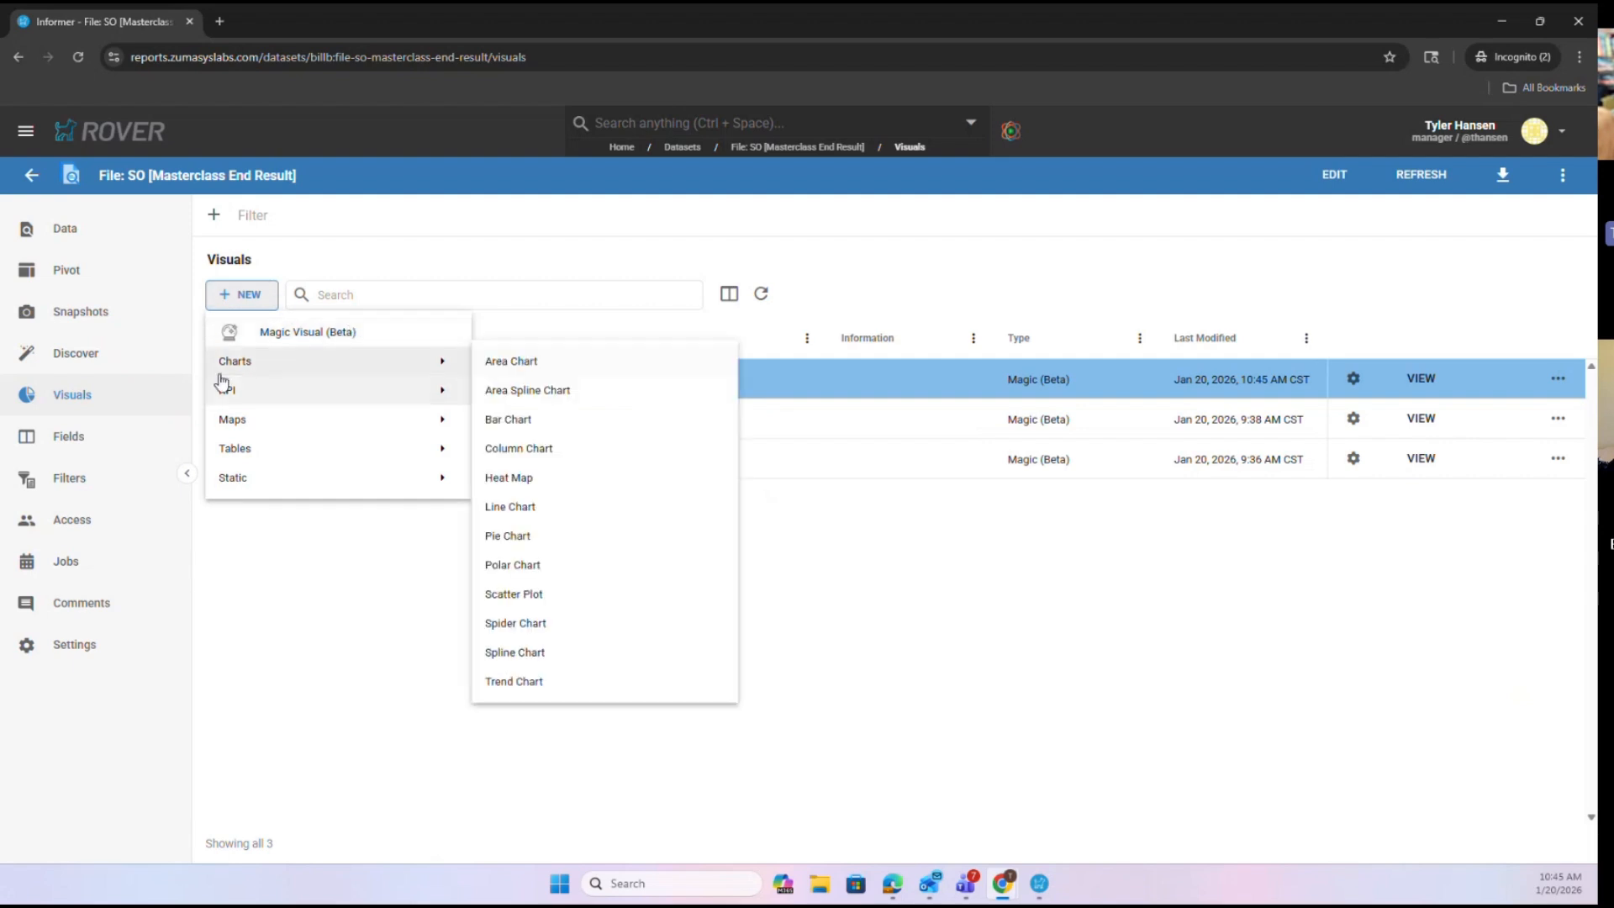
{"action": "left_click", "coordinate": [302, 340]}
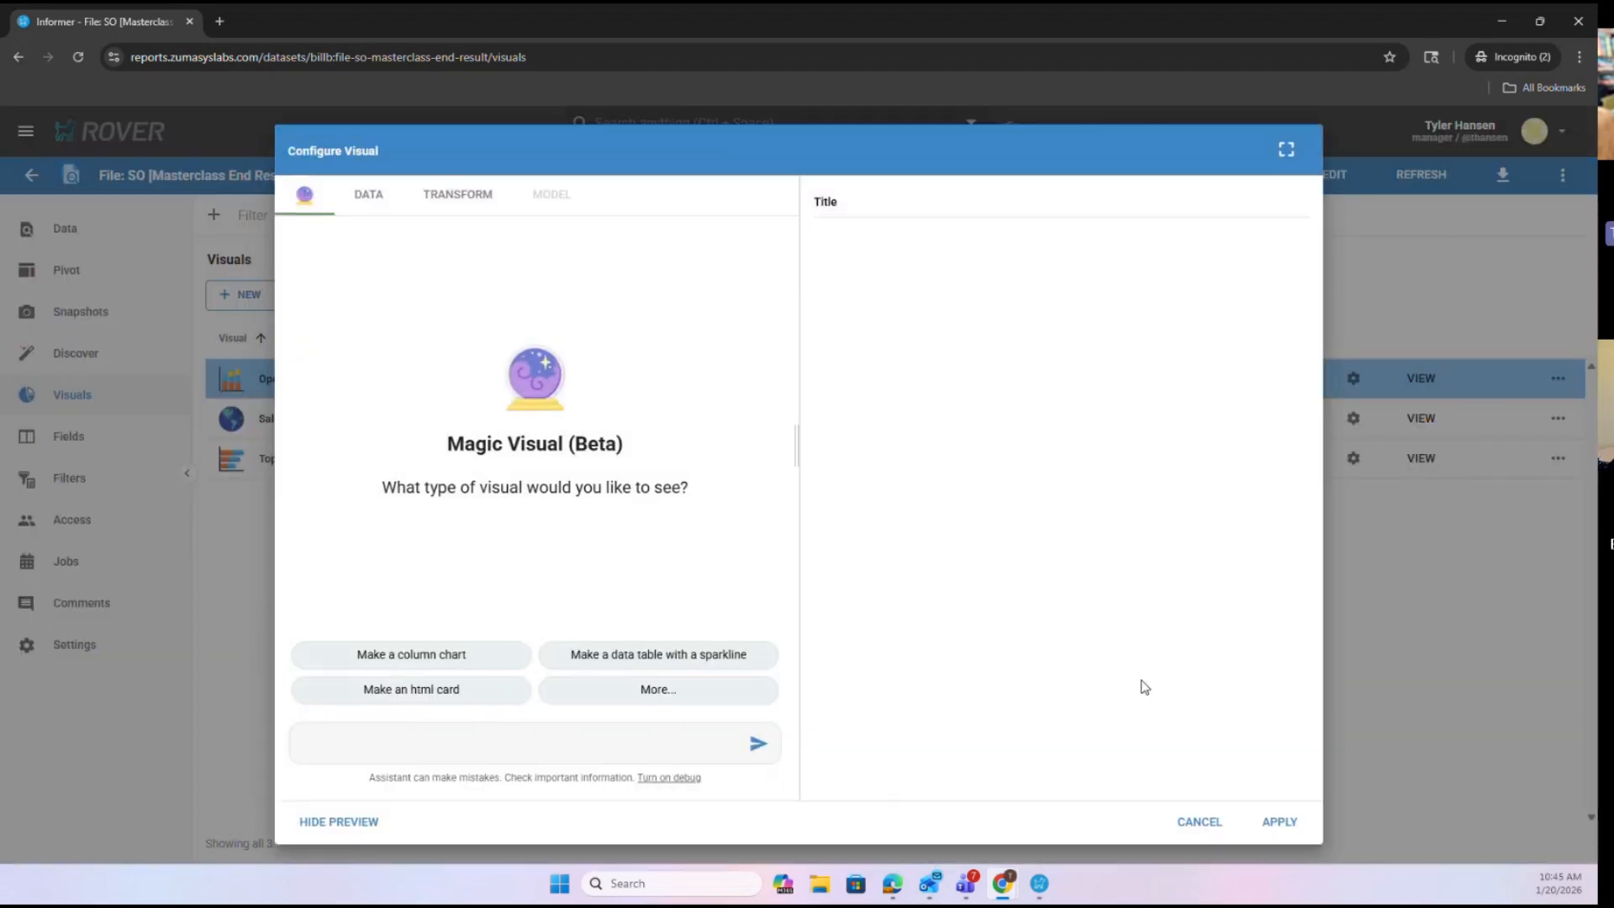
{"action": "type", "text": "create map"}
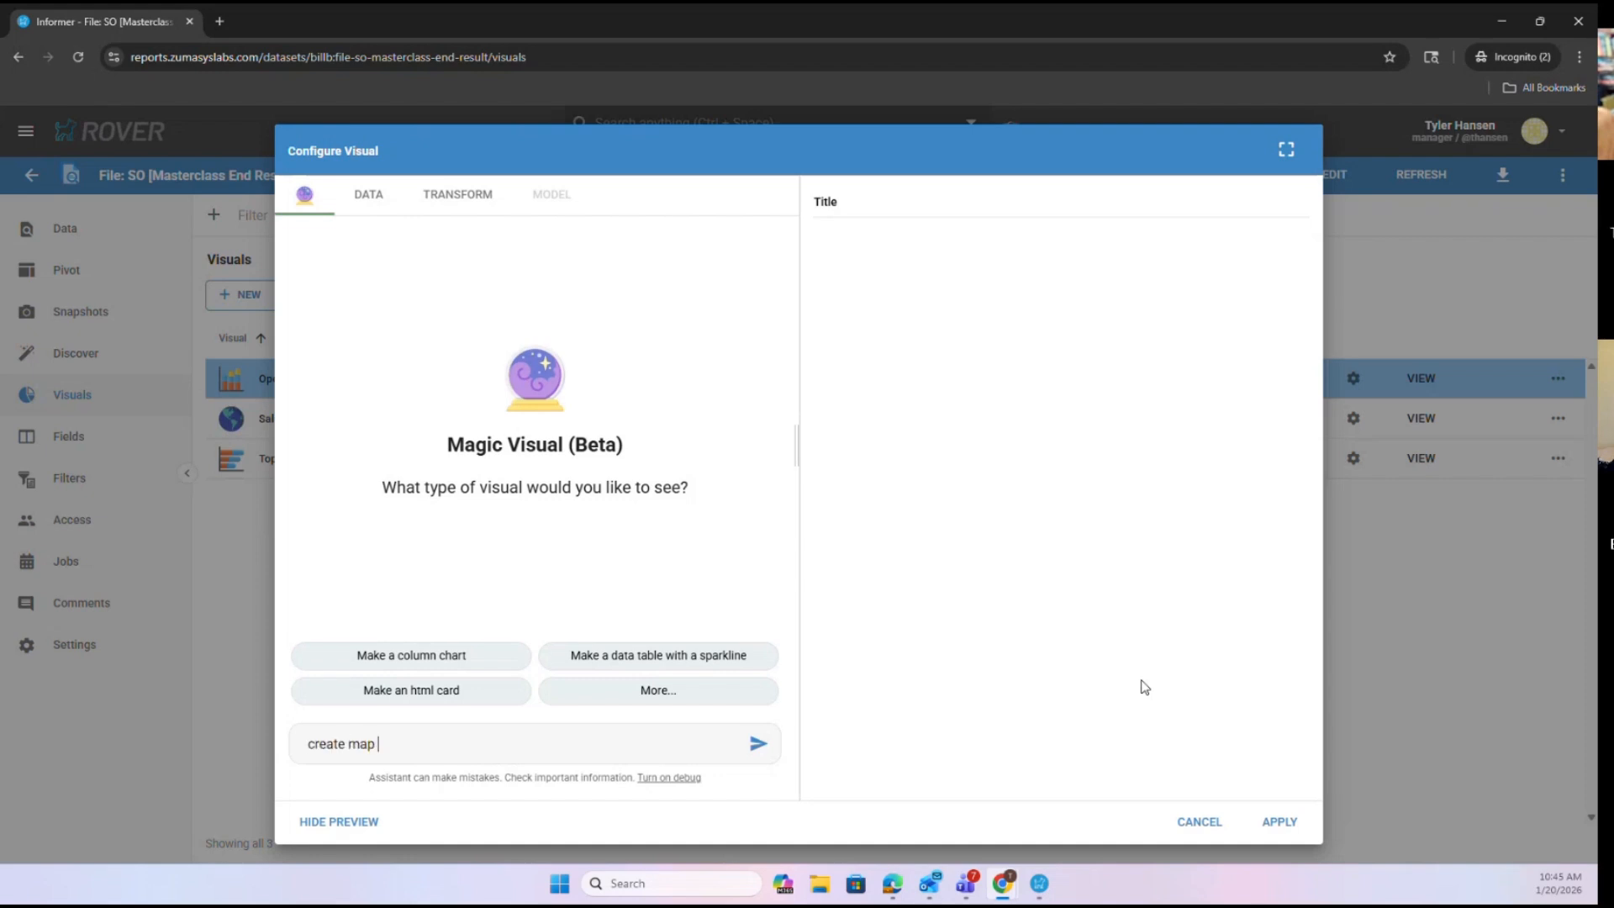
{"action": "type", "text": " of"}
{"action": "type", "text": " sales and"}
{"action": "key", "text": "BackSpace"}
{"action": "key", "text": "BackSpace"}
{"action": "key", "text": "BackSpace"}
{"action": "key", "text": "BackSpace"}
{"action": "type", "text": "by state"}
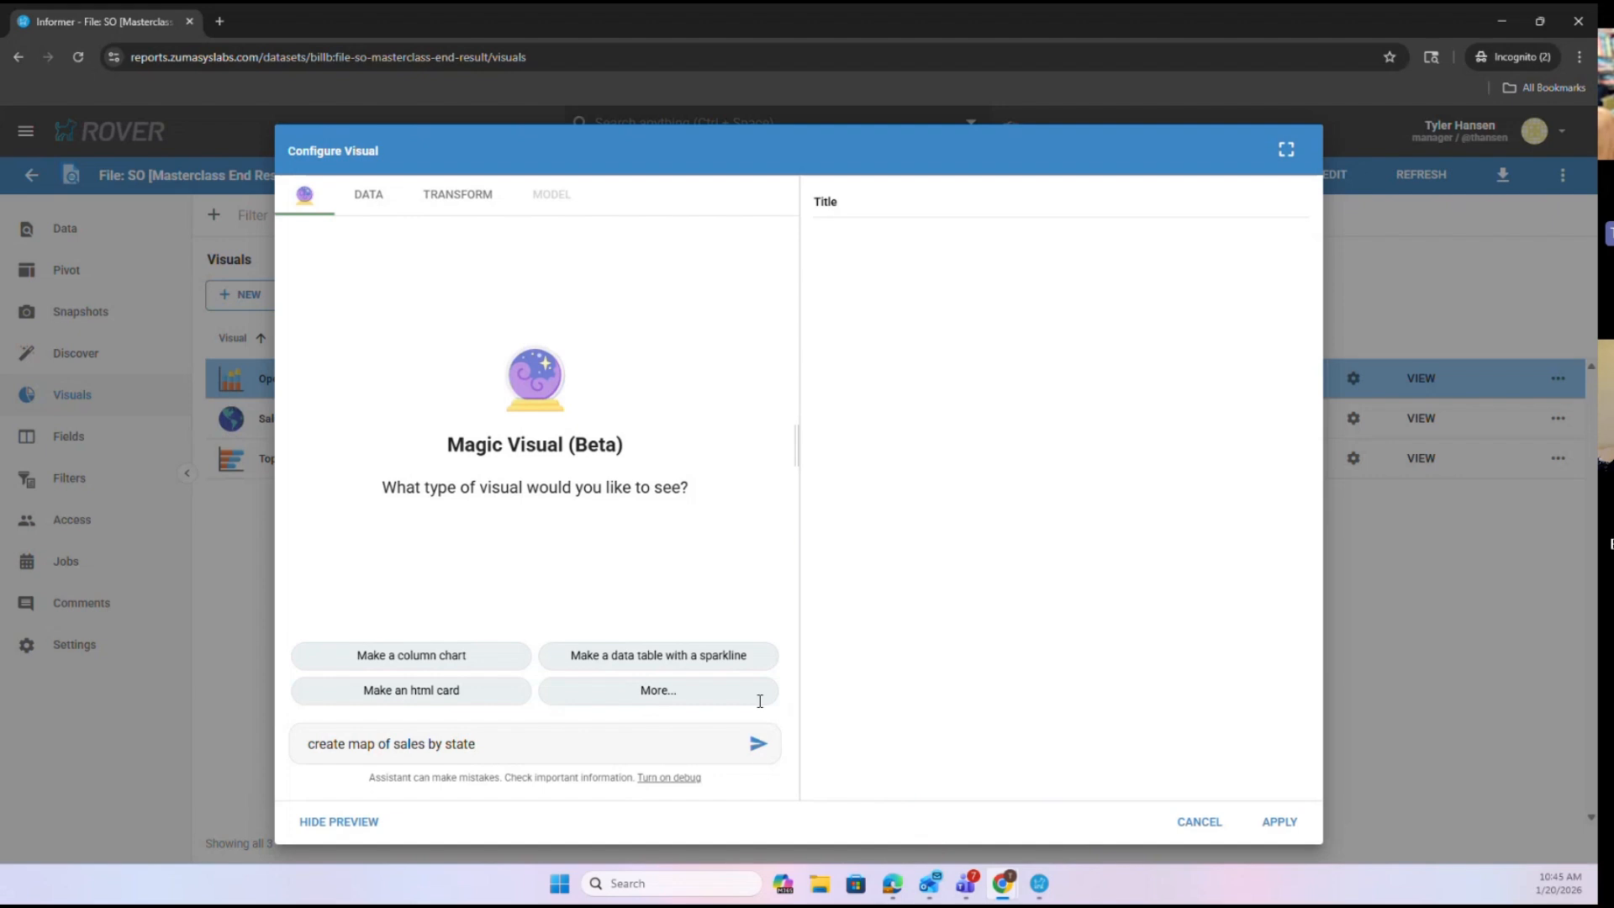
{"action": "left_click", "coordinate": [758, 743]}
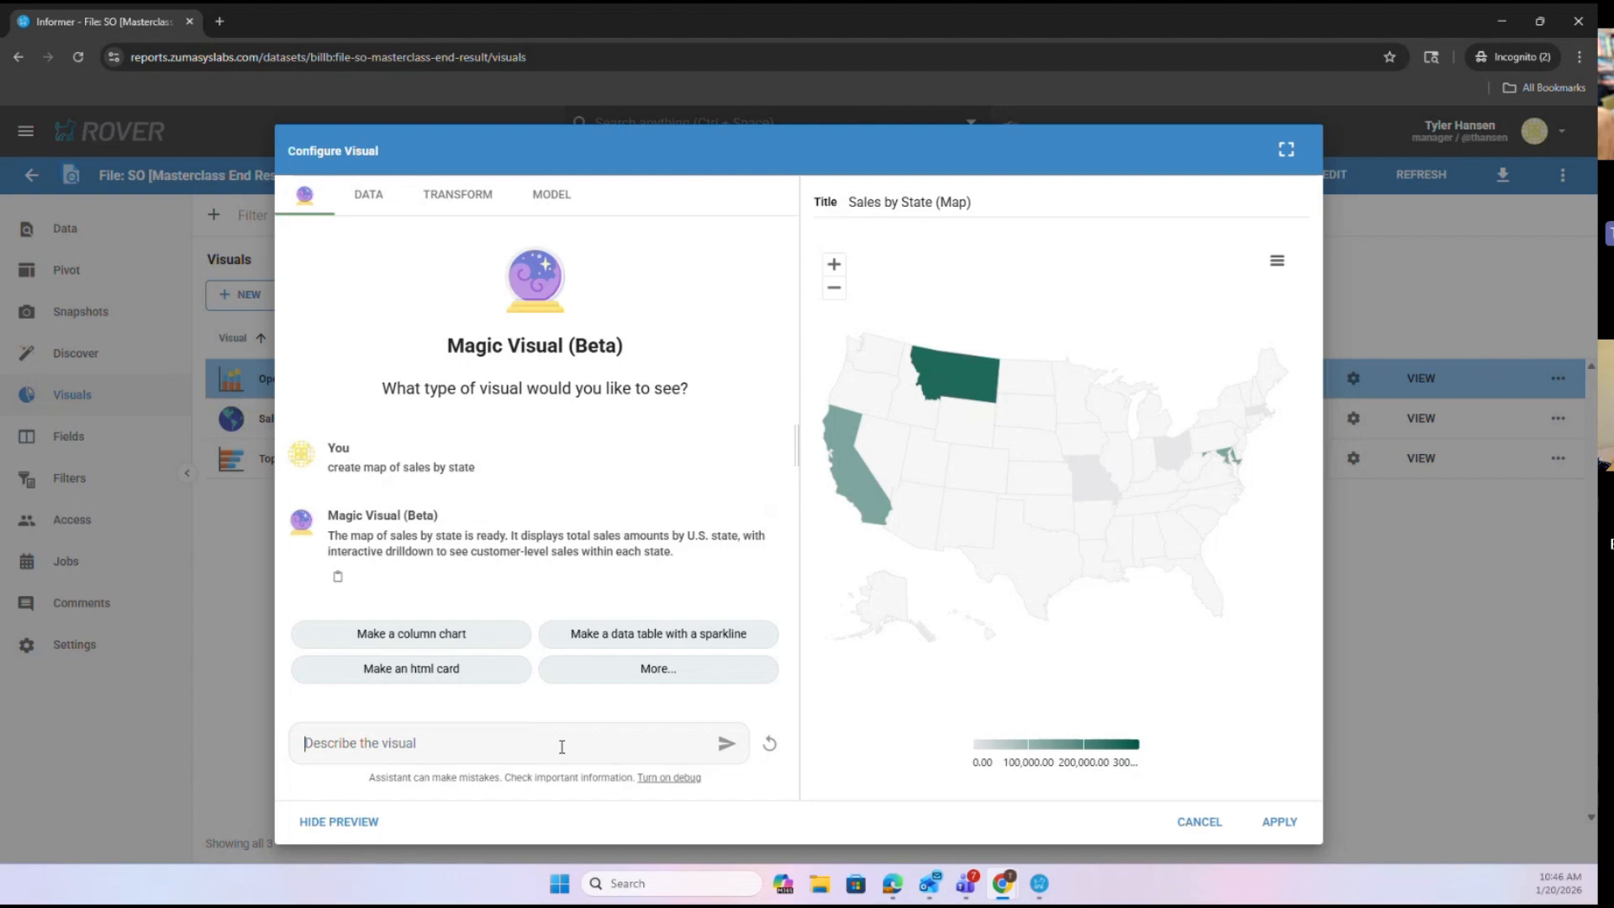
Convert the sales by state visual with the follow-up request "Actually, create a column chart"
{"action": "type", "text": "Actually, create a column chart"}
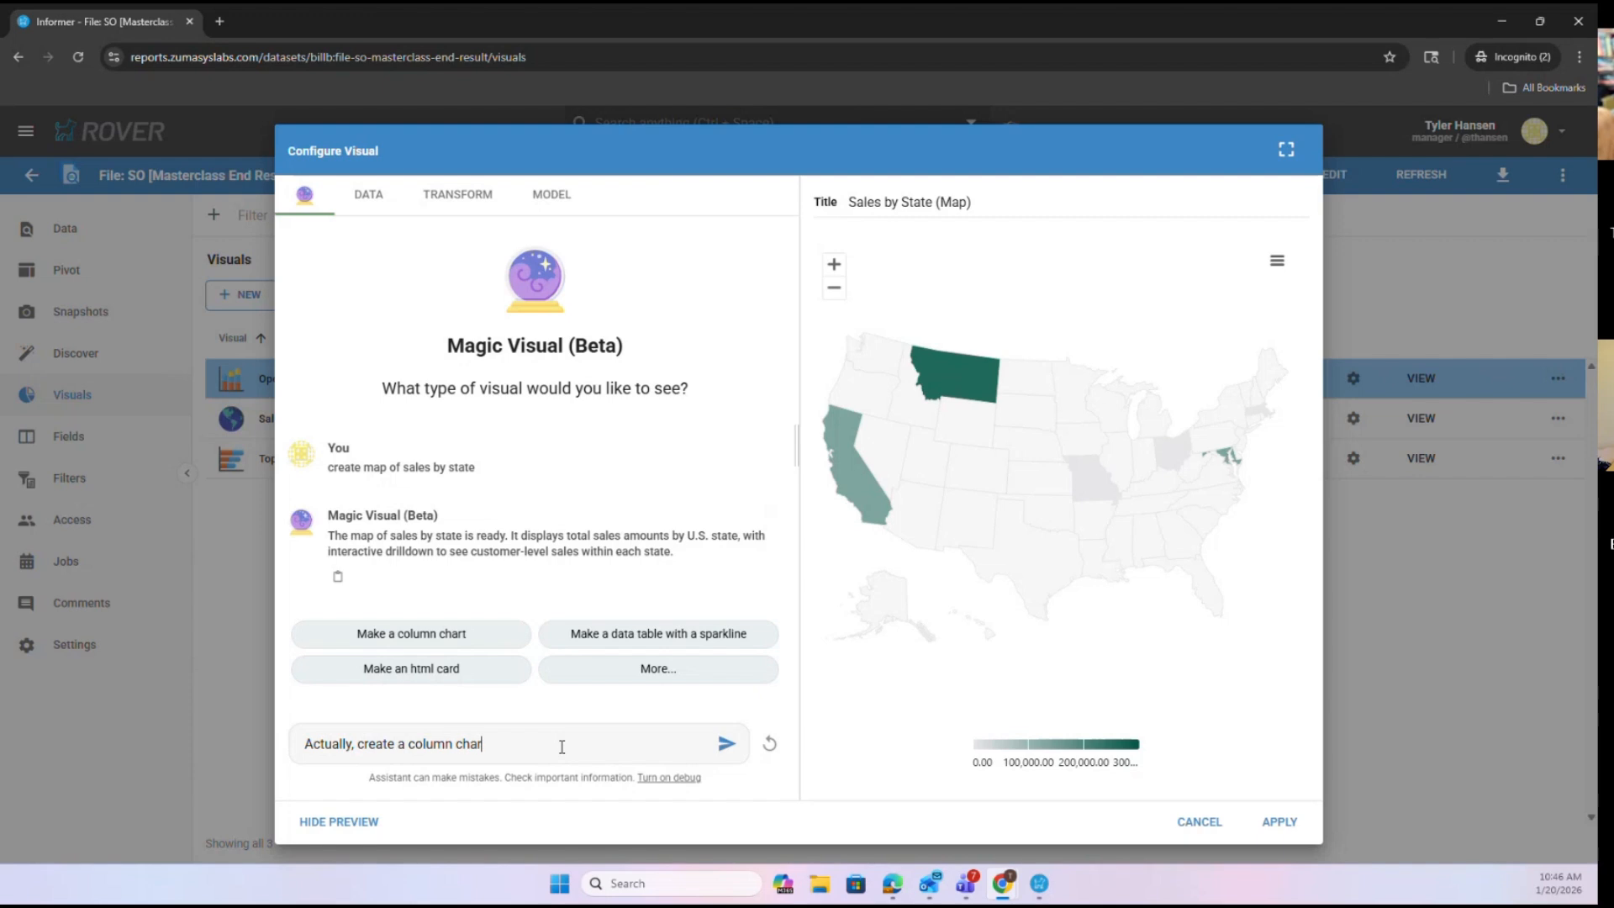
{"action": "key", "text": "Return"}
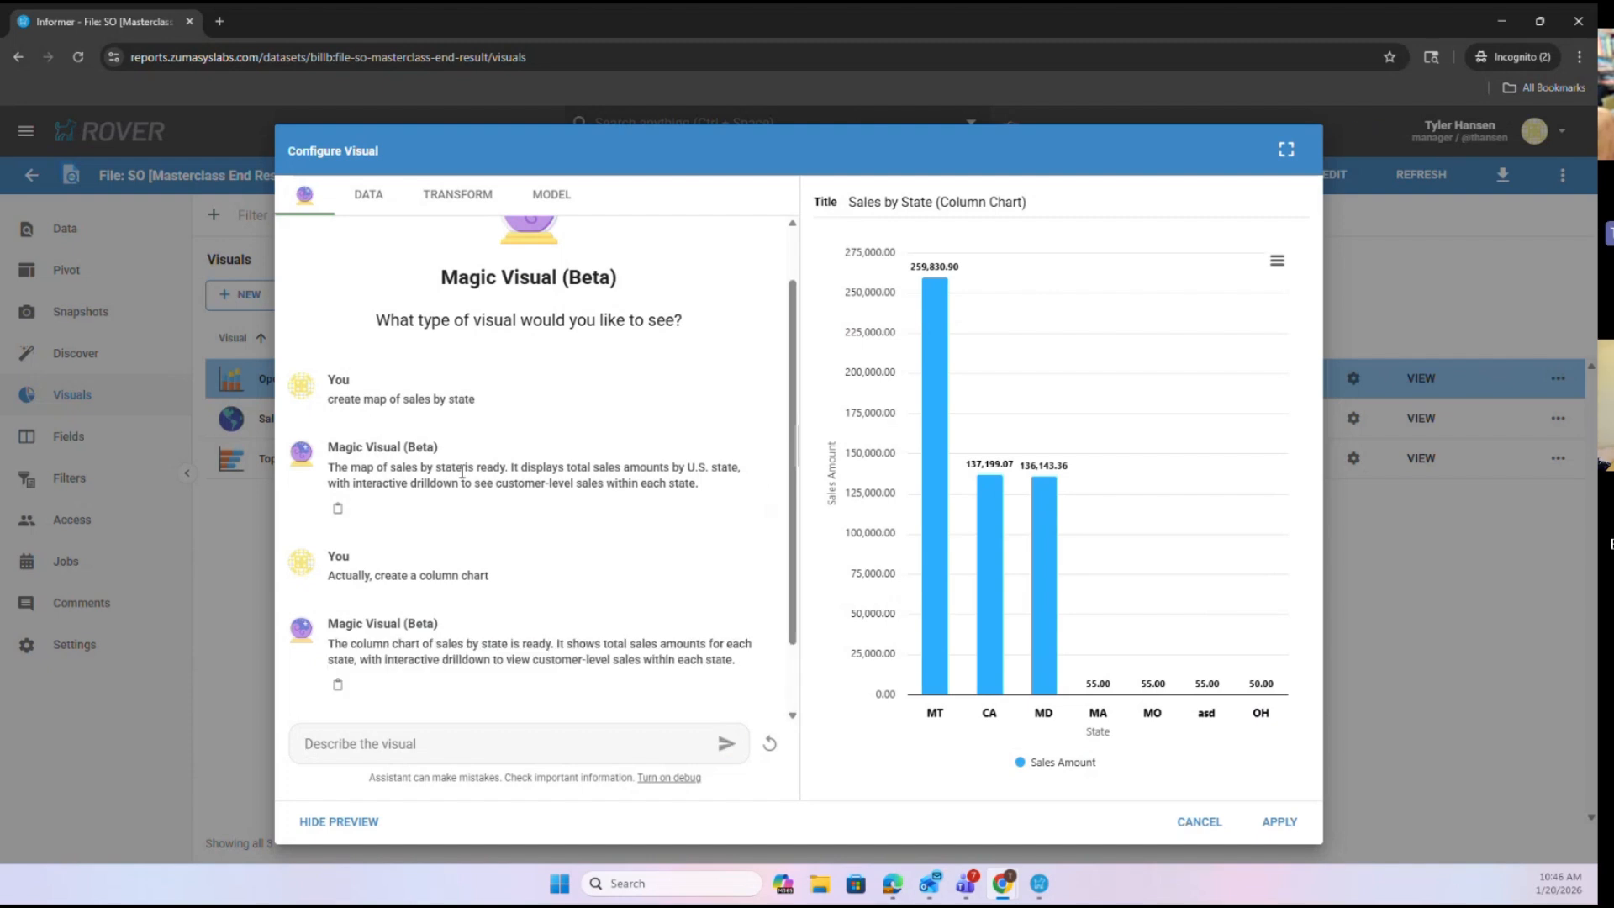
Examine the data query and transform code behind the sales by state column chart, including its drilldown options, and leave without applying
{"action": "left_click", "coordinate": [364, 200]}
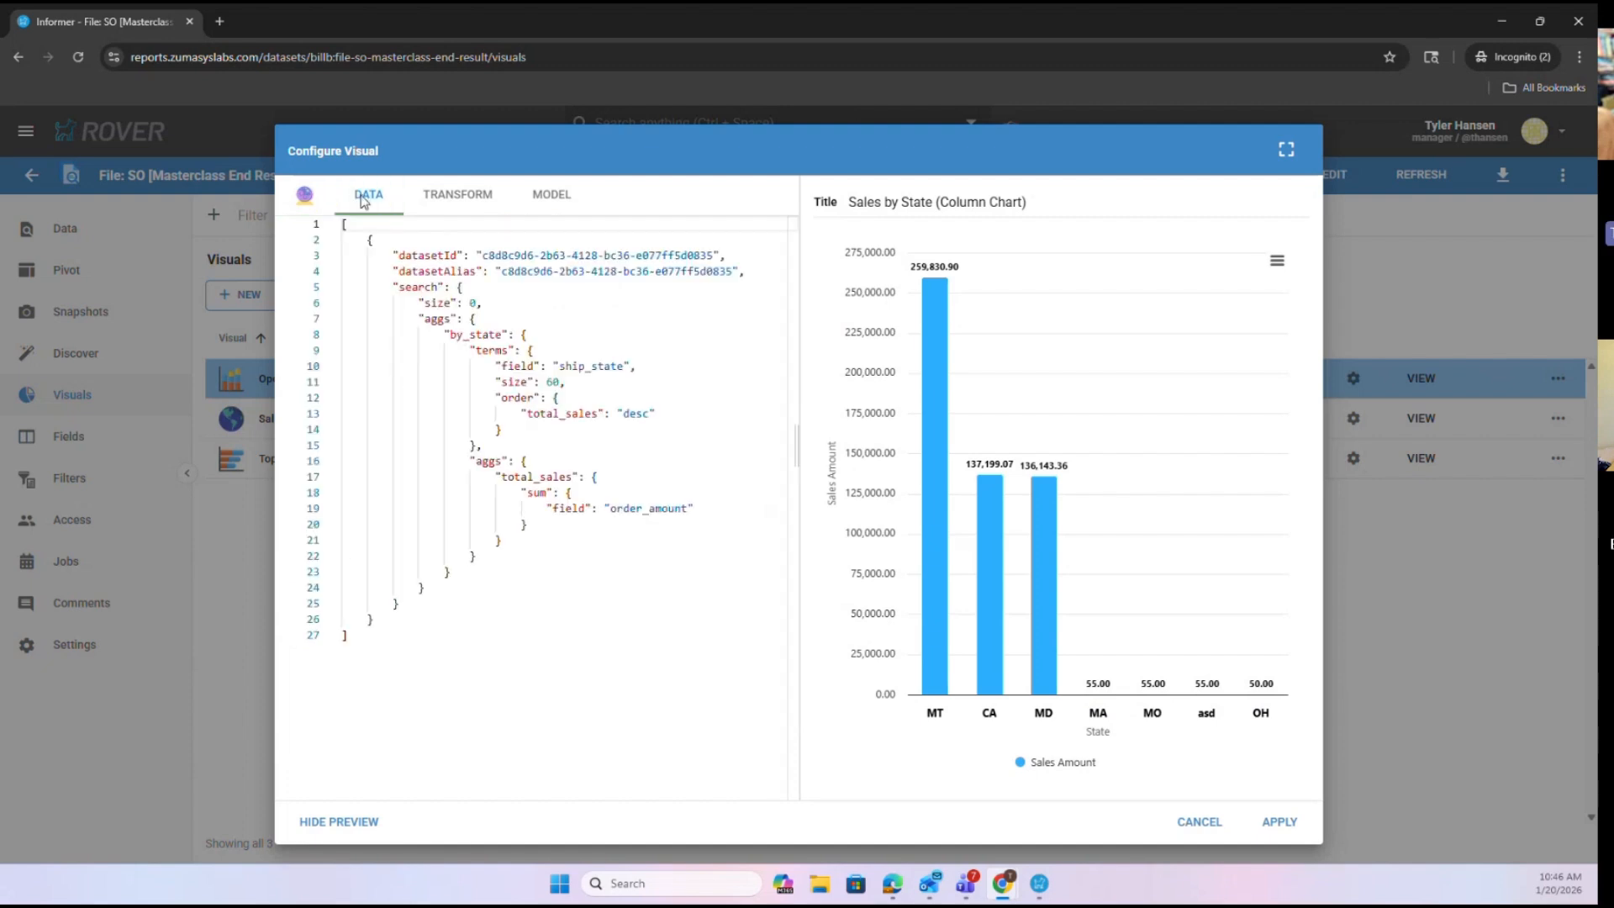
{"action": "scroll", "coordinate": [531, 312], "scroll_direction": "down", "scroll_amount": 1}
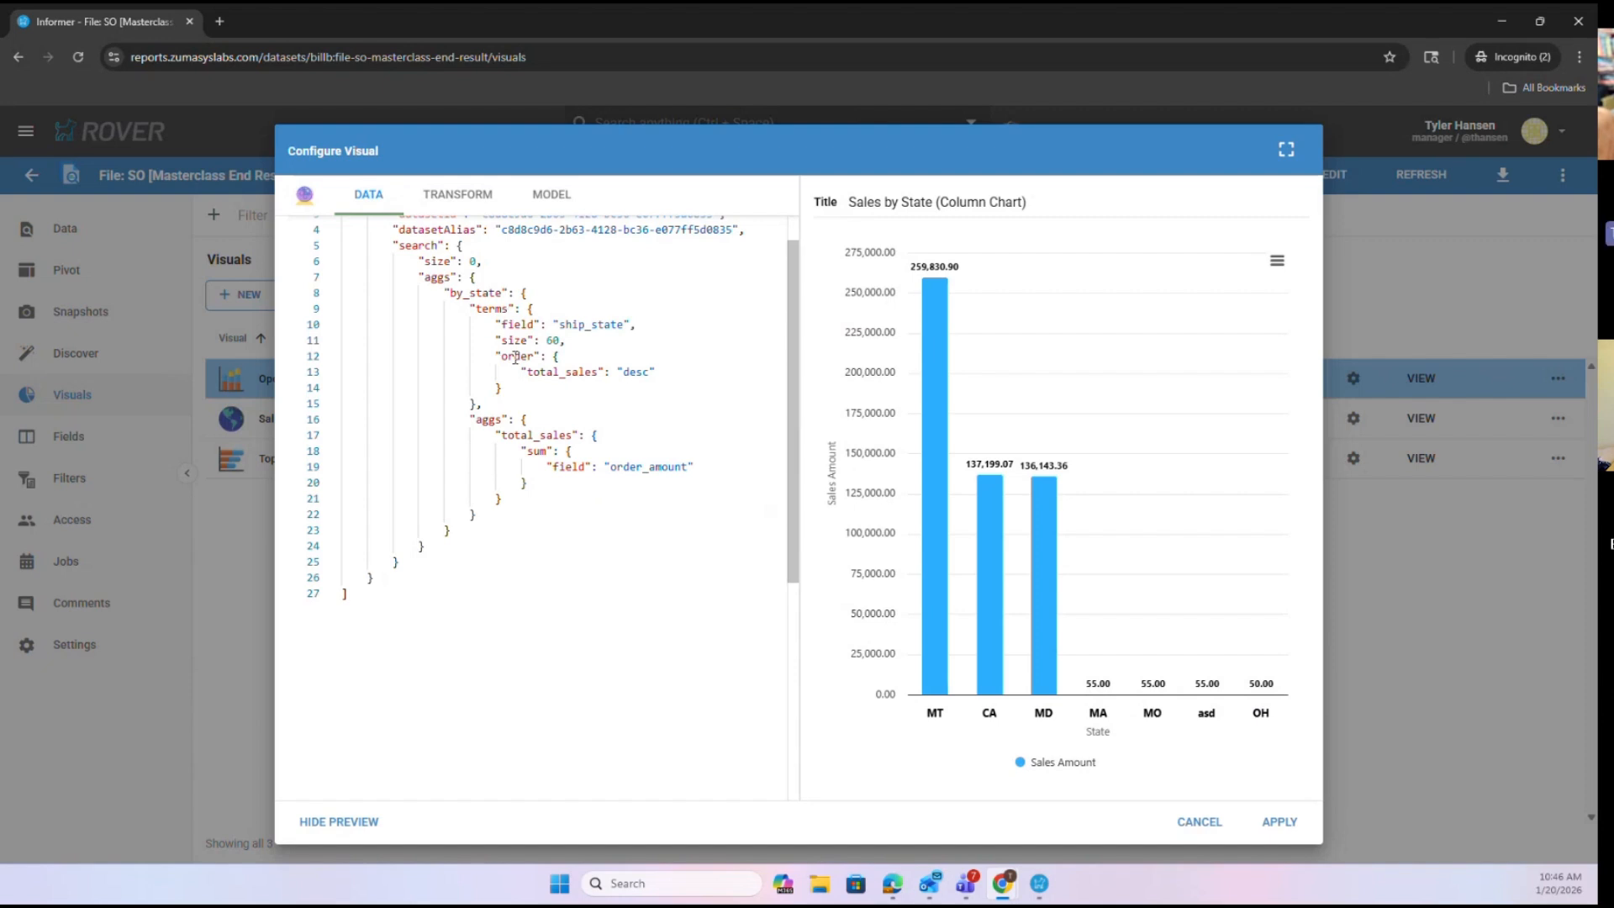
{"action": "left_click", "coordinate": [454, 197]}
{"action": "scroll", "coordinate": [535, 343], "scroll_direction": "down", "scroll_amount": 2}
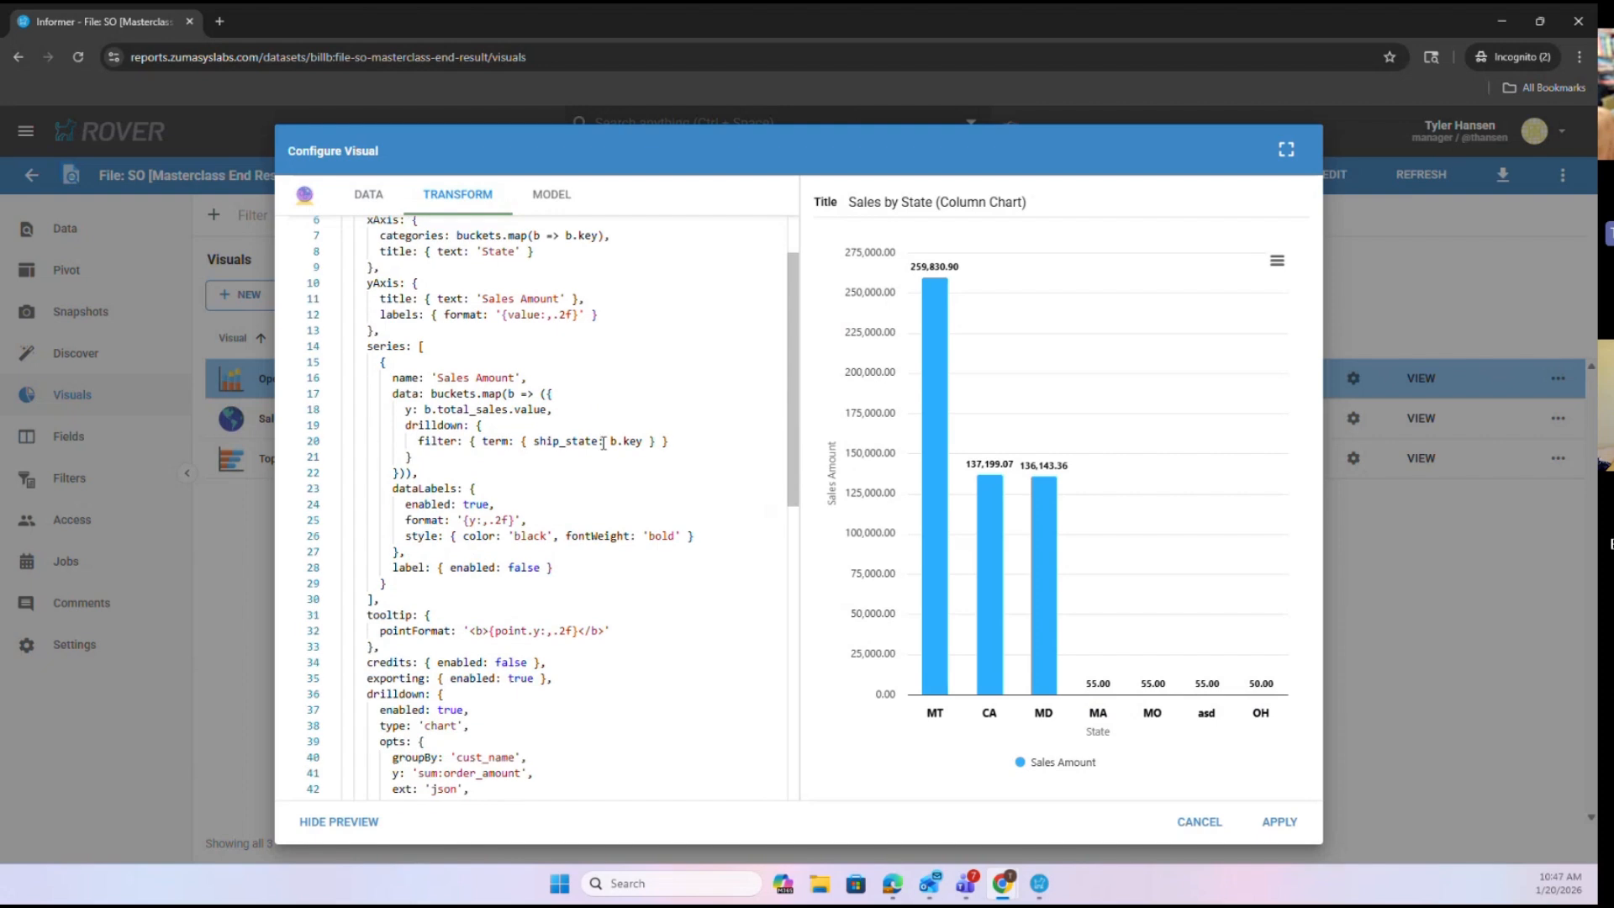
{"action": "scroll", "coordinate": [603, 475], "scroll_direction": "down", "scroll_amount": 3}
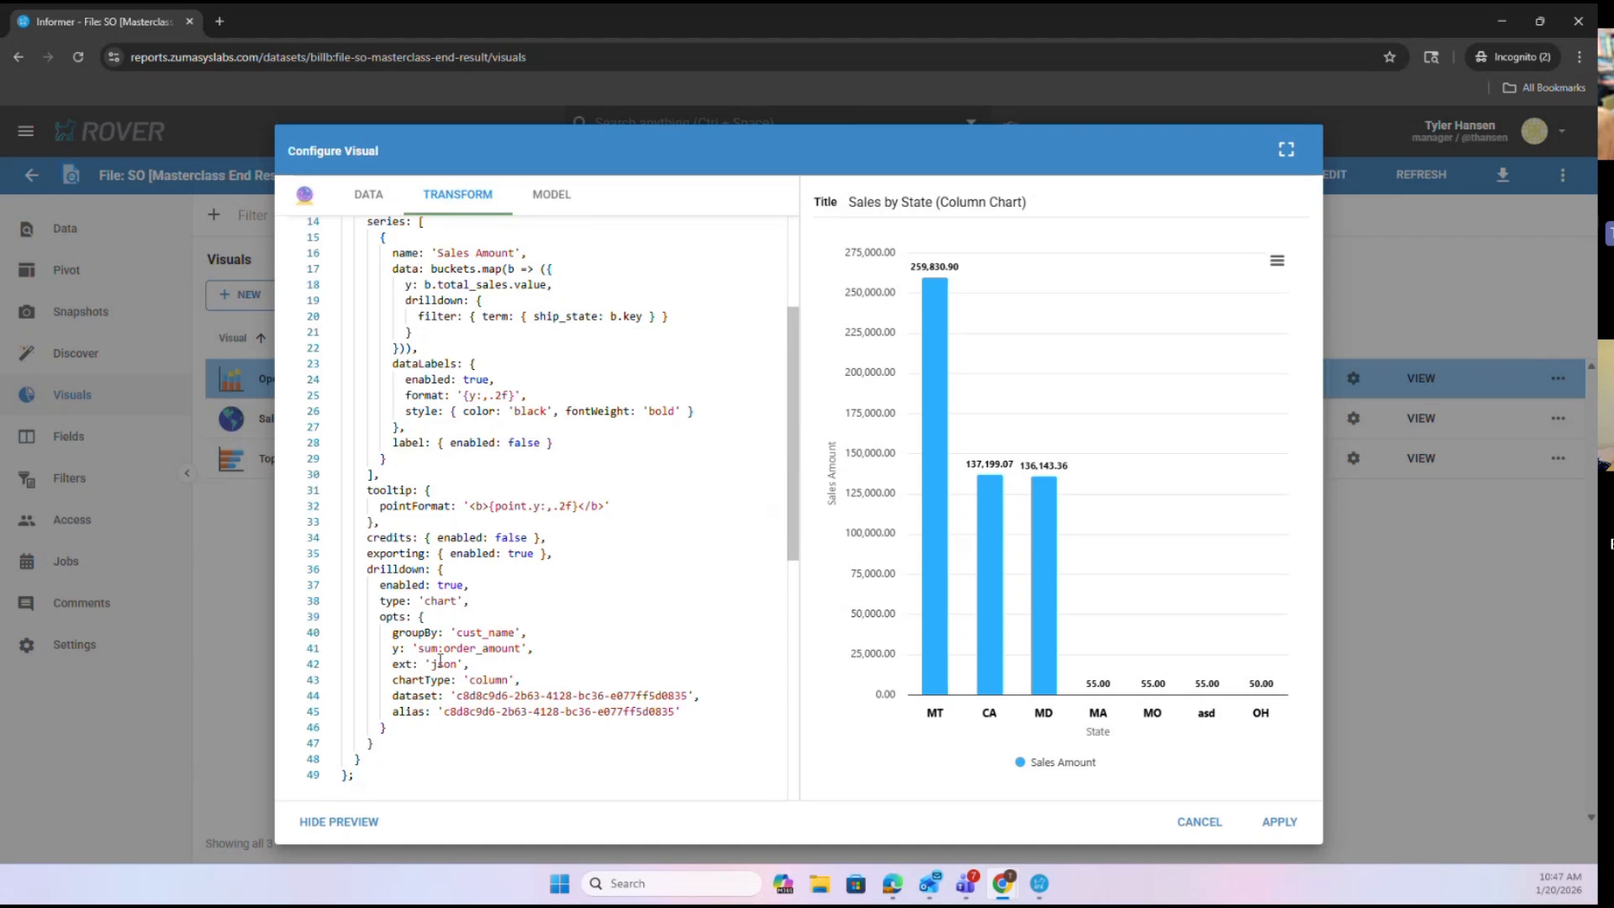
{"action": "left_click_drag", "start_coordinate": [457, 632], "coordinate": [513, 632]}
{"action": "left_click_drag", "start_coordinate": [418, 648], "coordinate": [528, 648]}
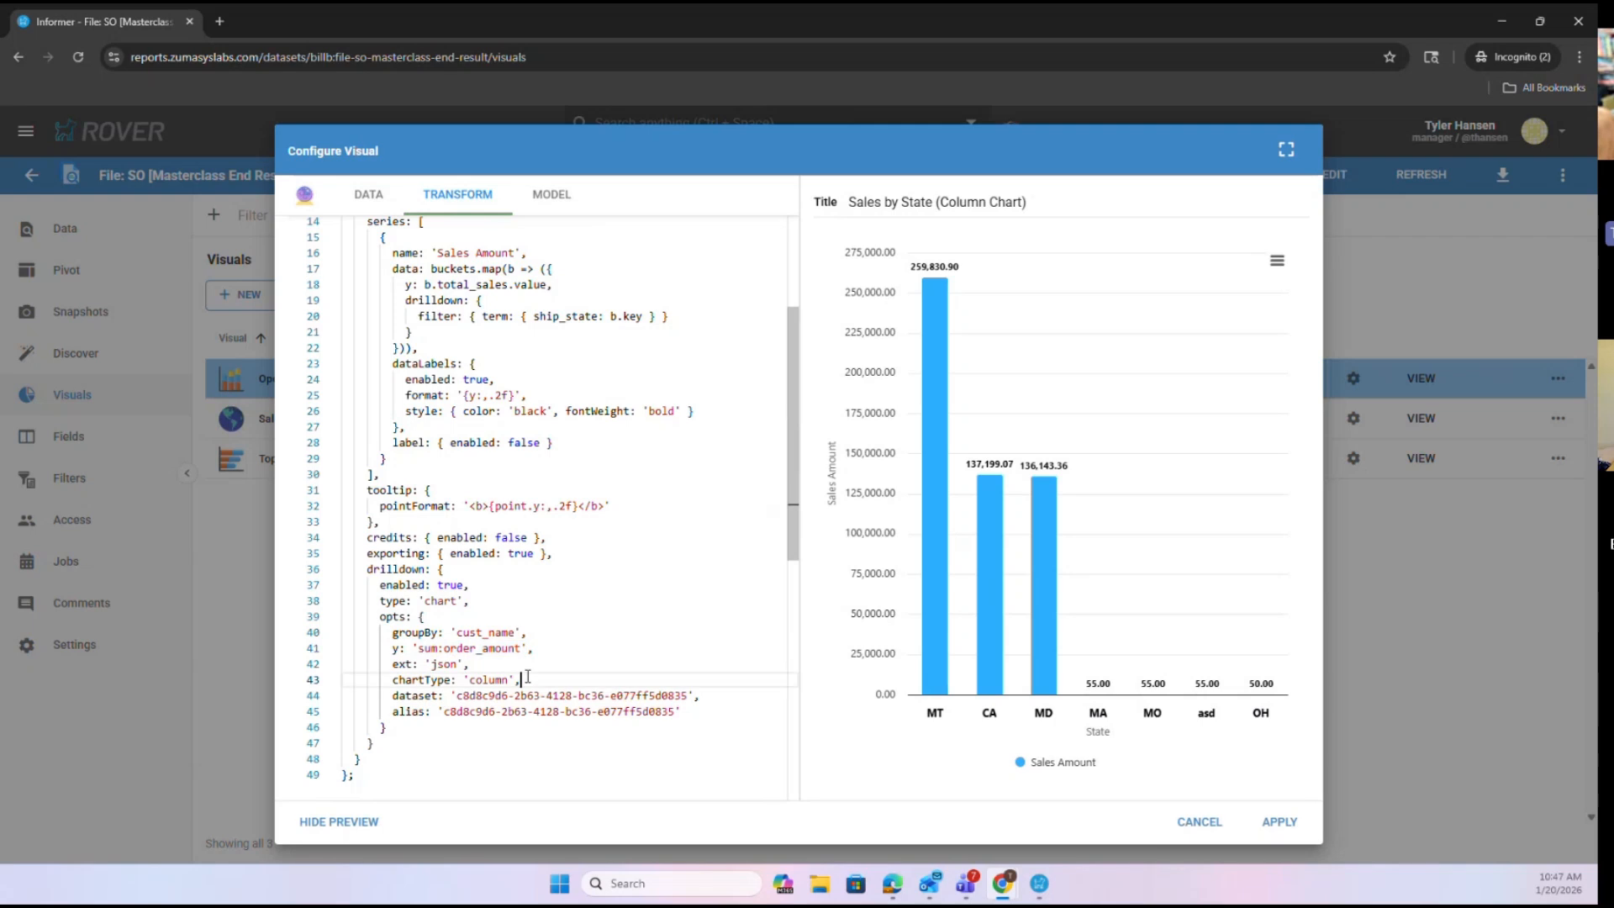
{"action": "left_click", "coordinate": [526, 680]}
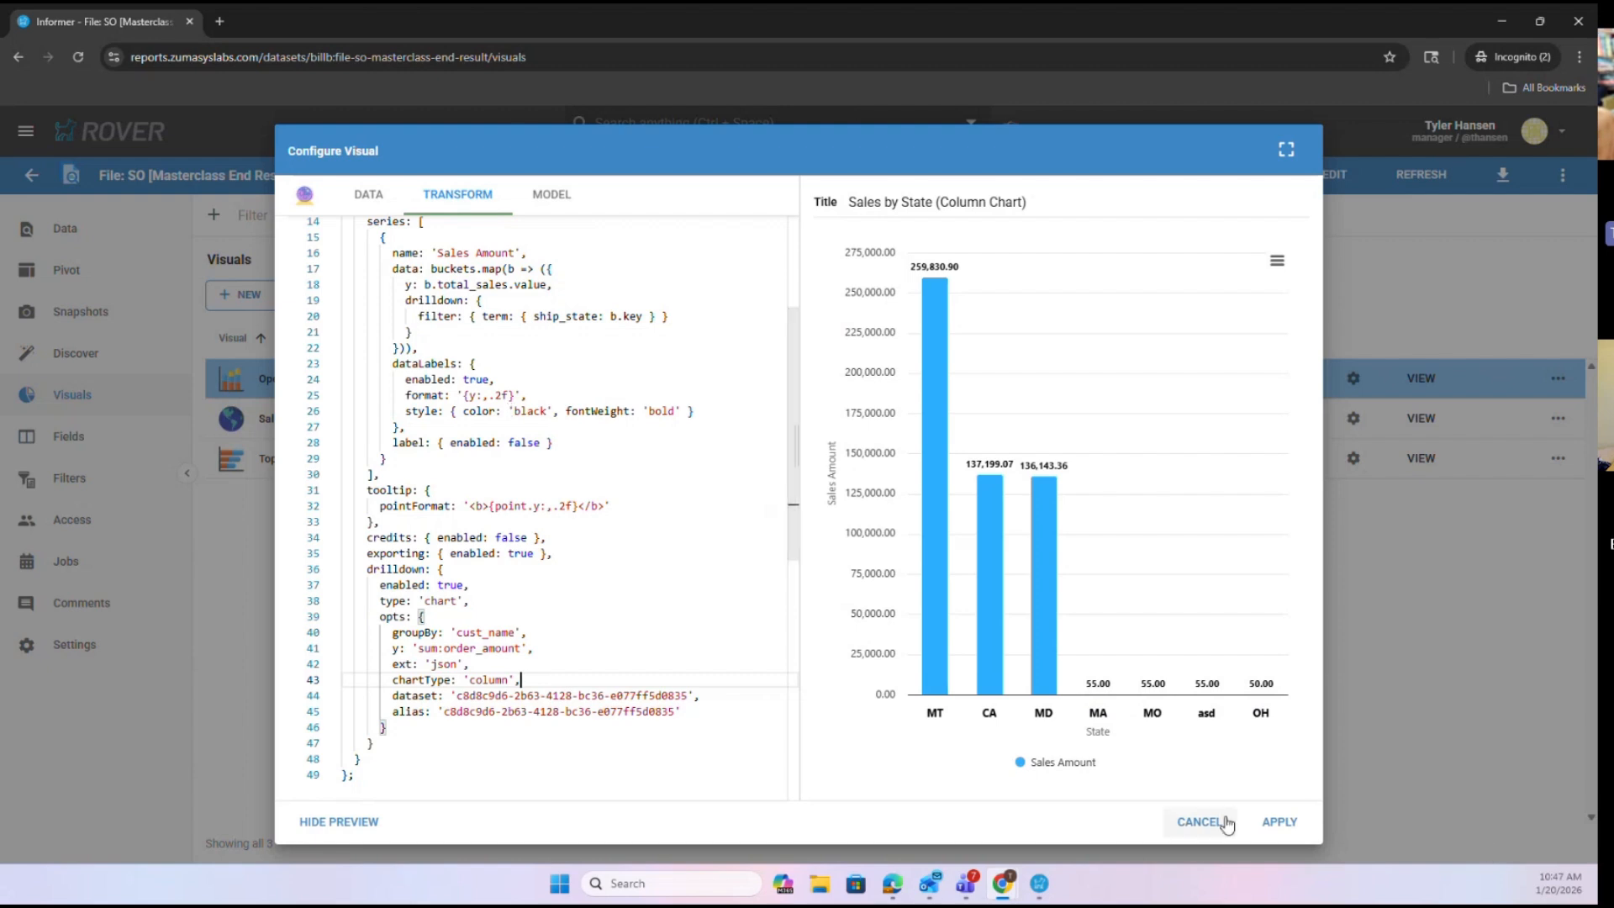
{"action": "left_click", "coordinate": [1192, 828]}
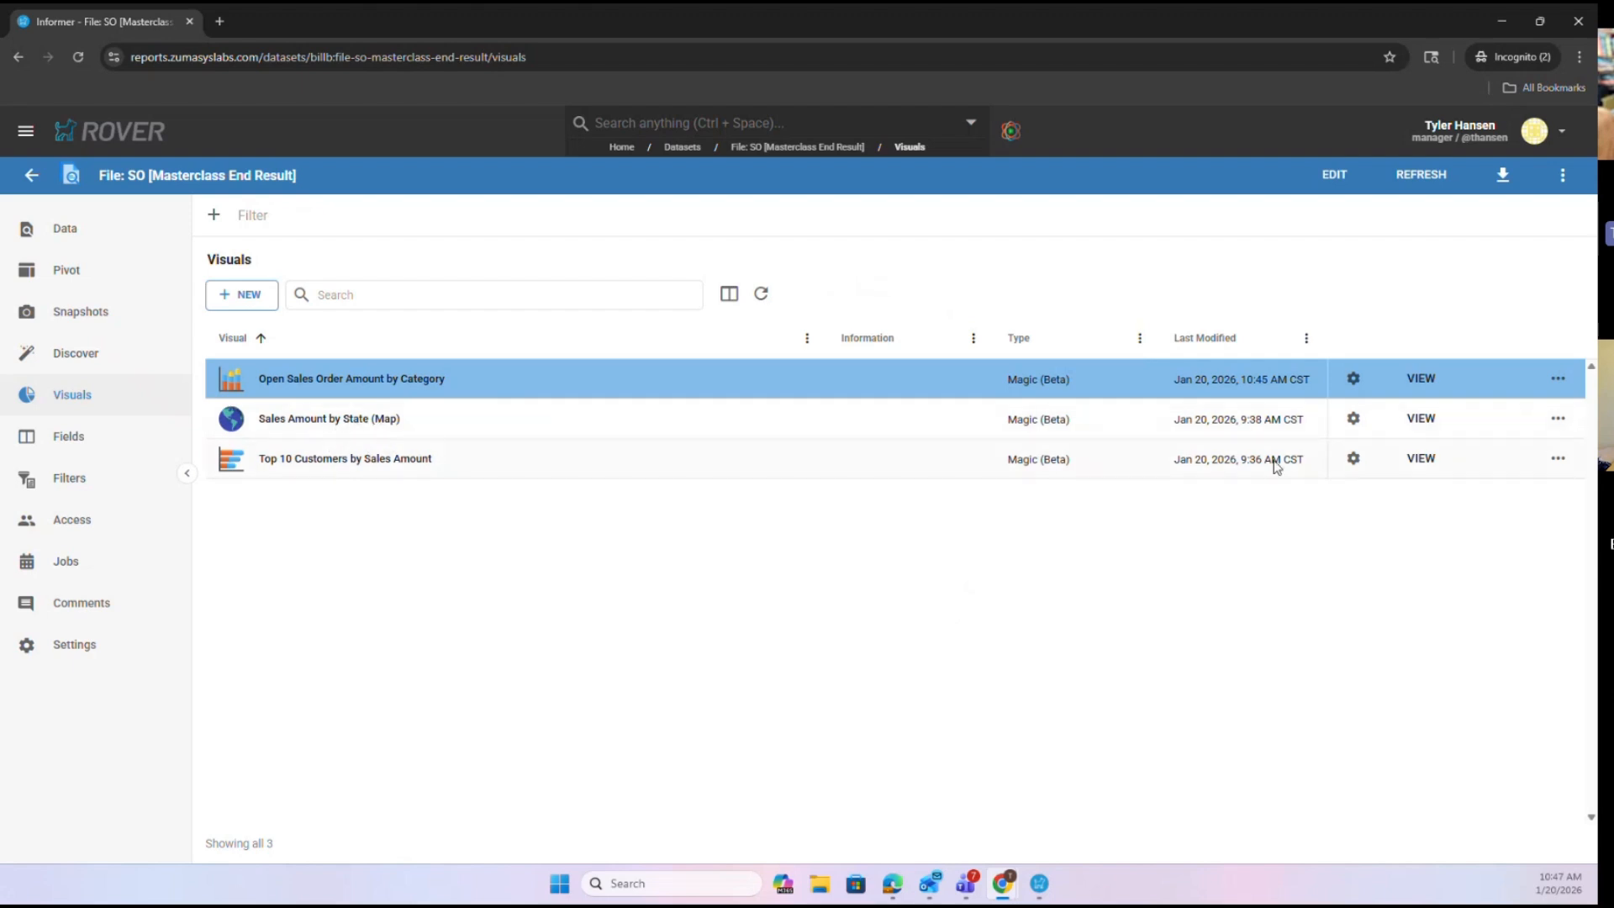
View the Top 10 Customers by Sales Amount visual of the dataset and close it
{"action": "left_click", "coordinate": [1420, 459]}
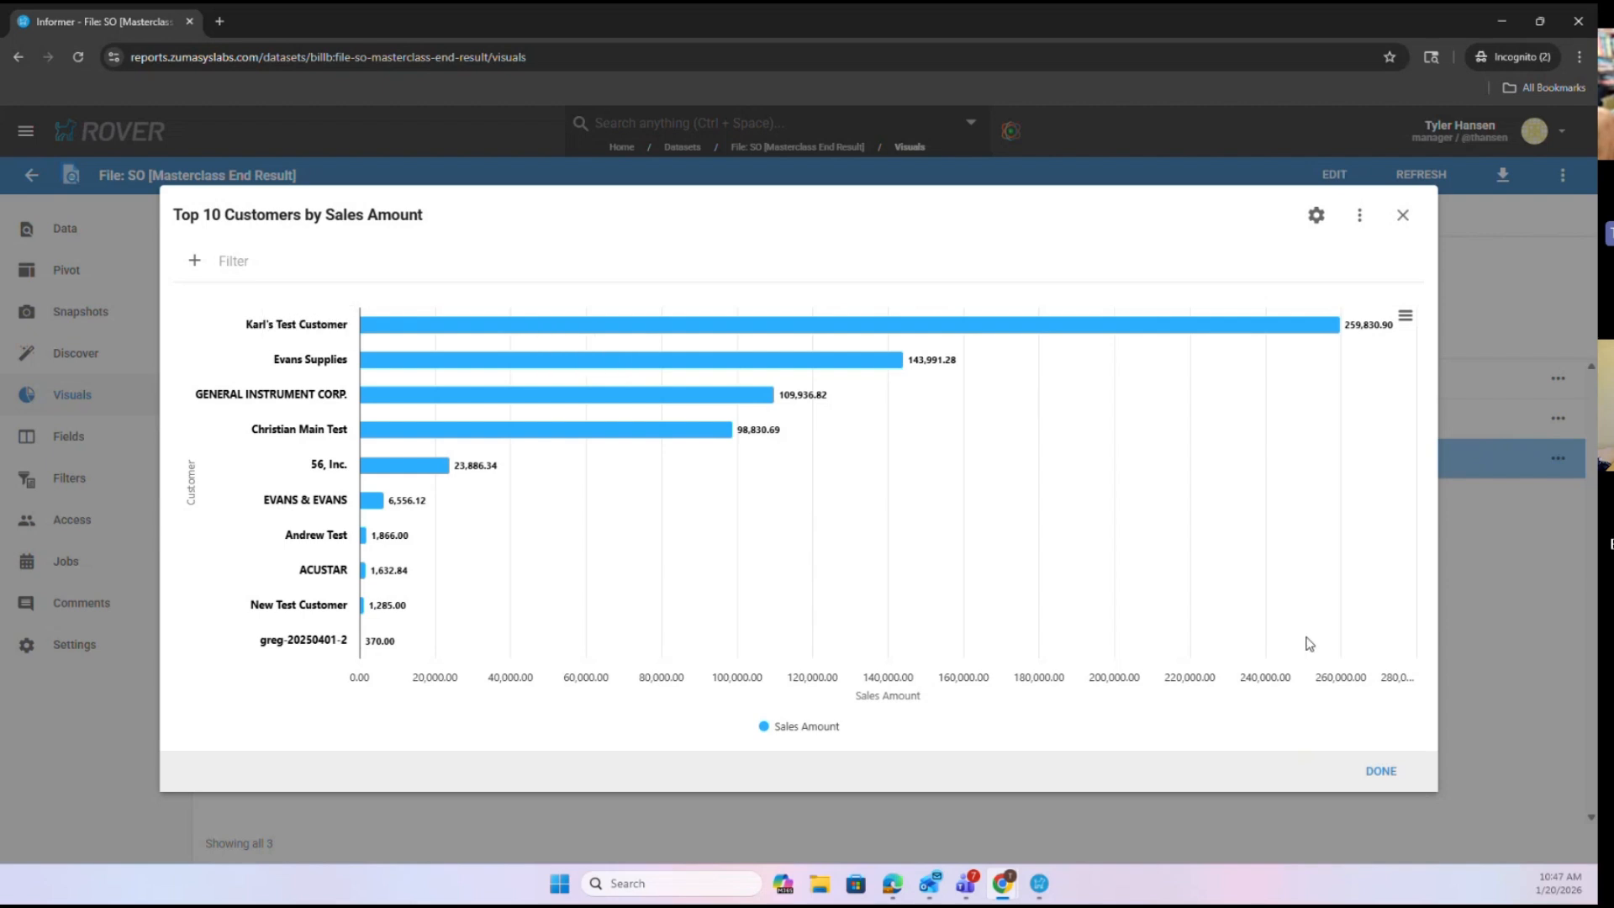
{"action": "left_click", "coordinate": [1382, 772]}
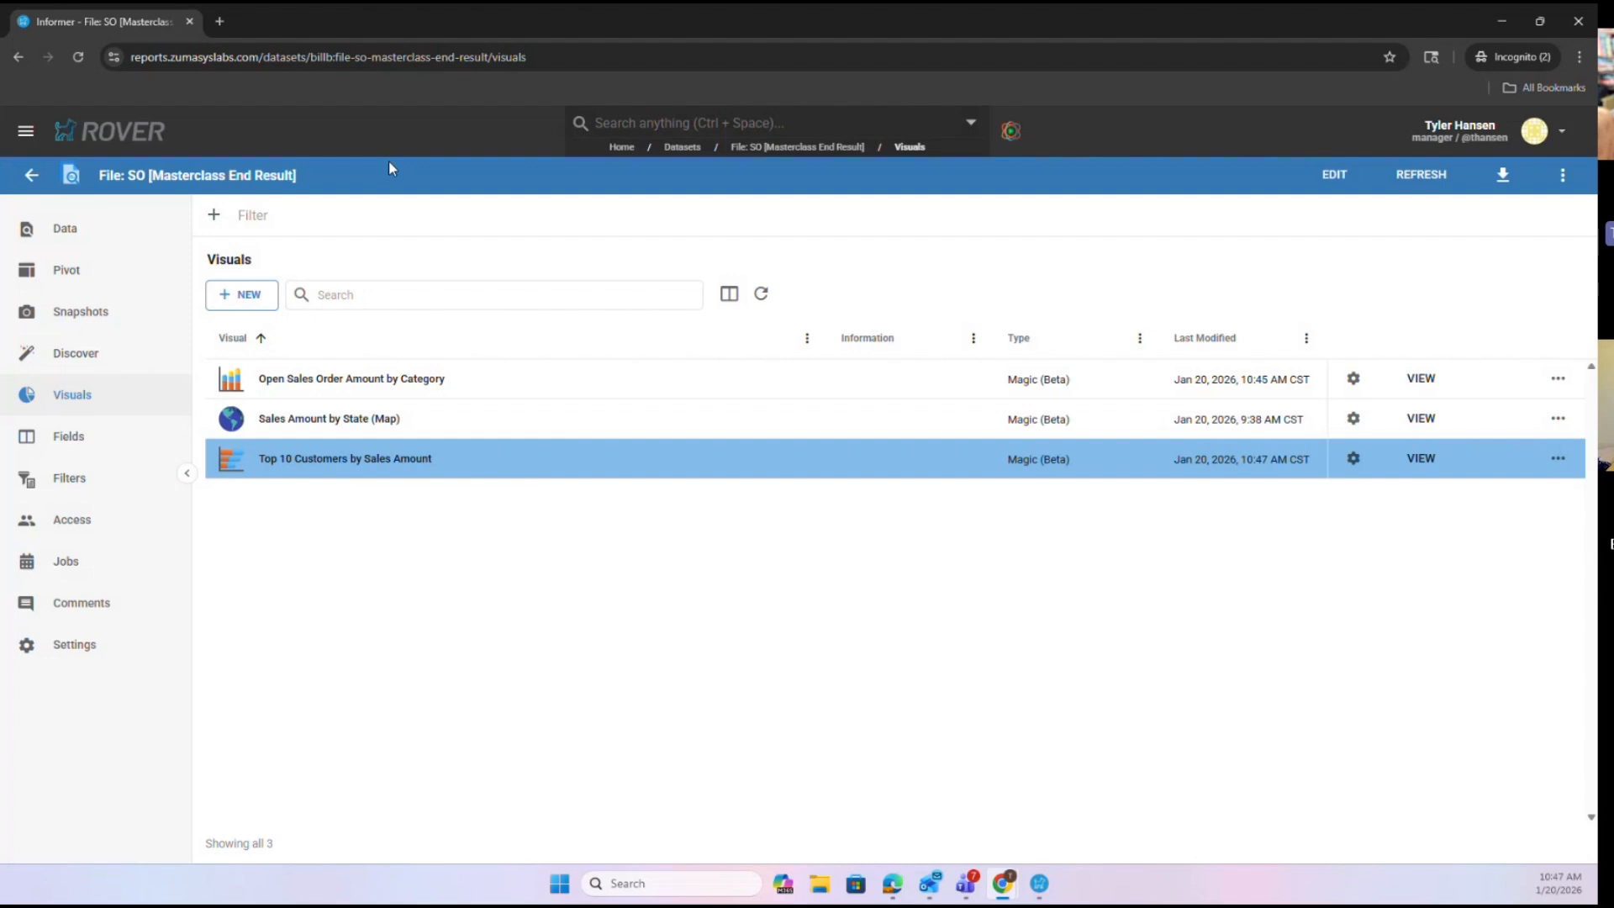
Go to the list of reports and open the Masterclass report in the editor
{"action": "left_click", "coordinate": [20, 133]}
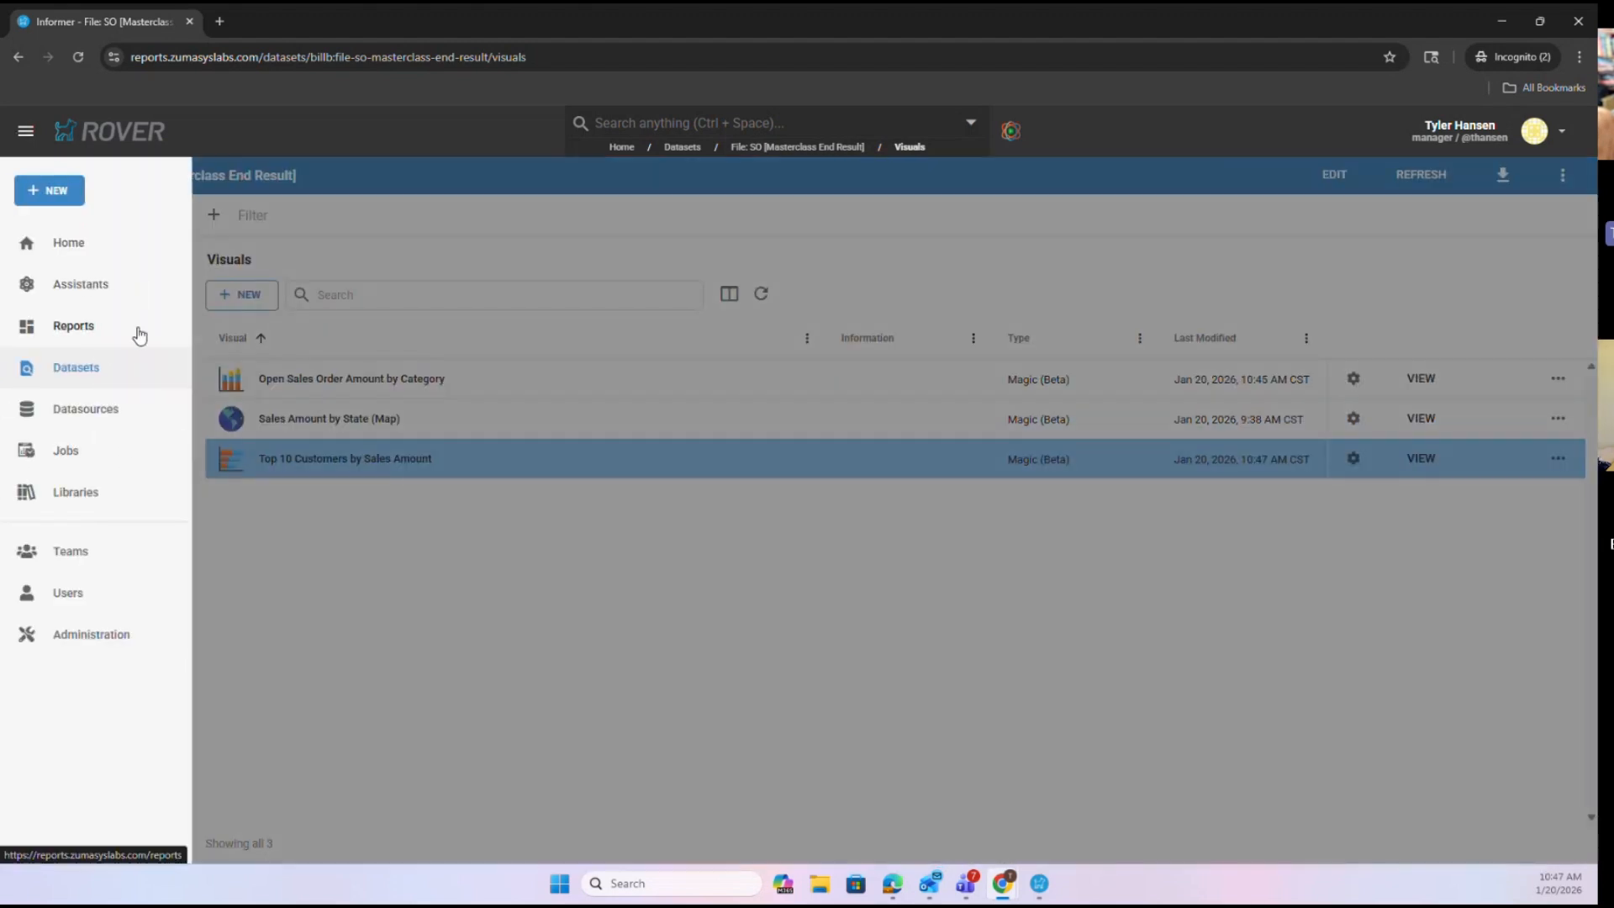
{"action": "left_click", "coordinate": [93, 343]}
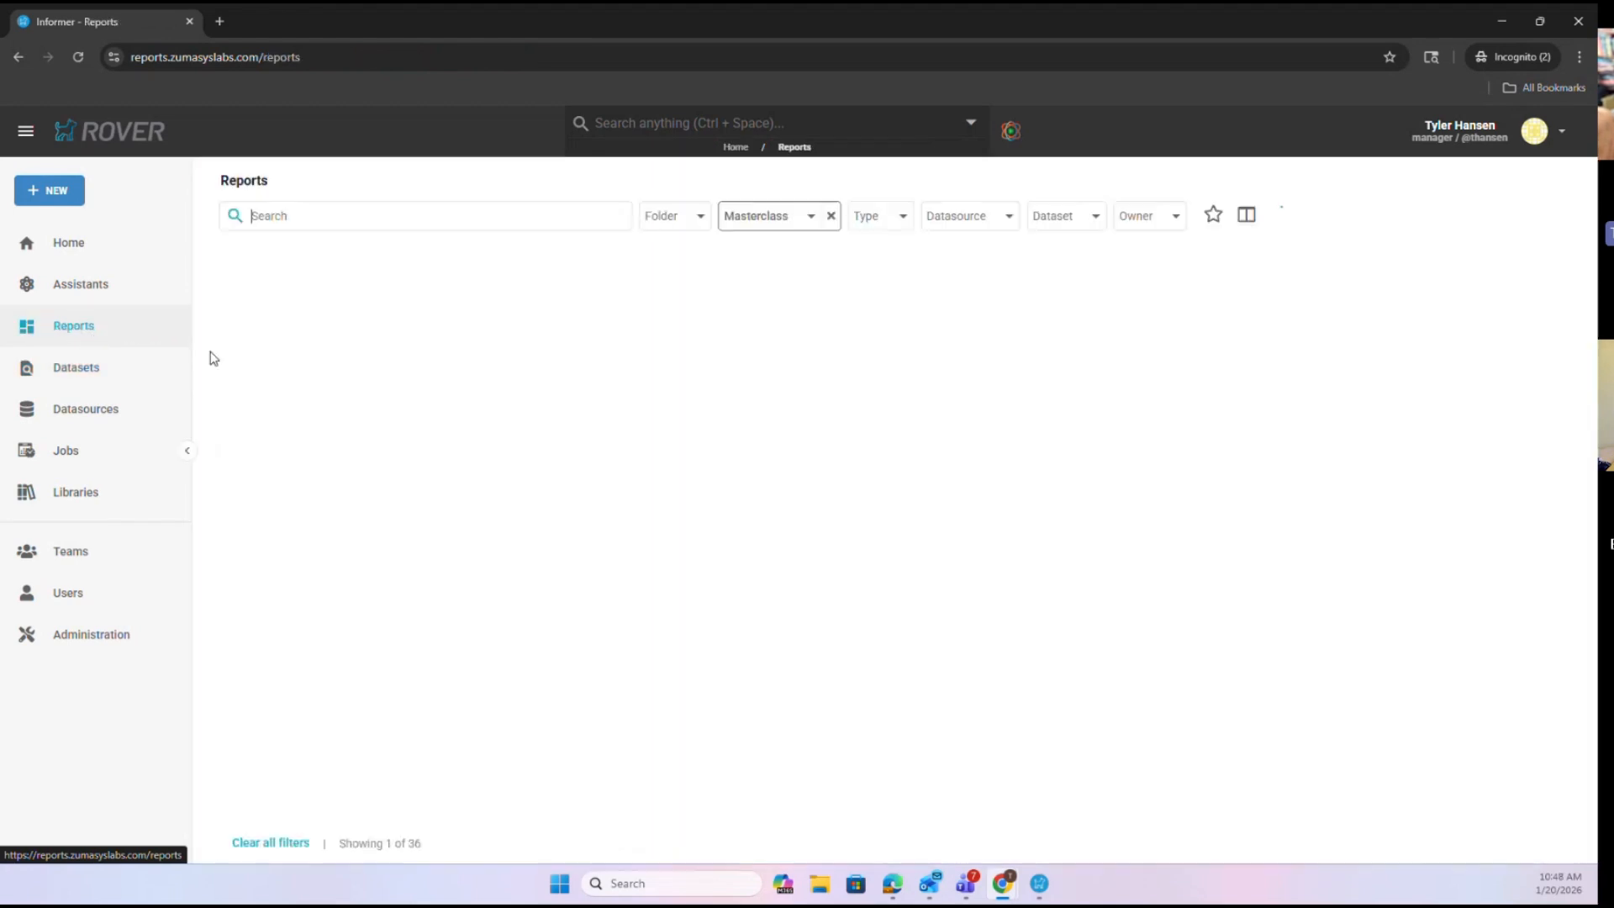
{"action": "left_click", "coordinate": [272, 311]}
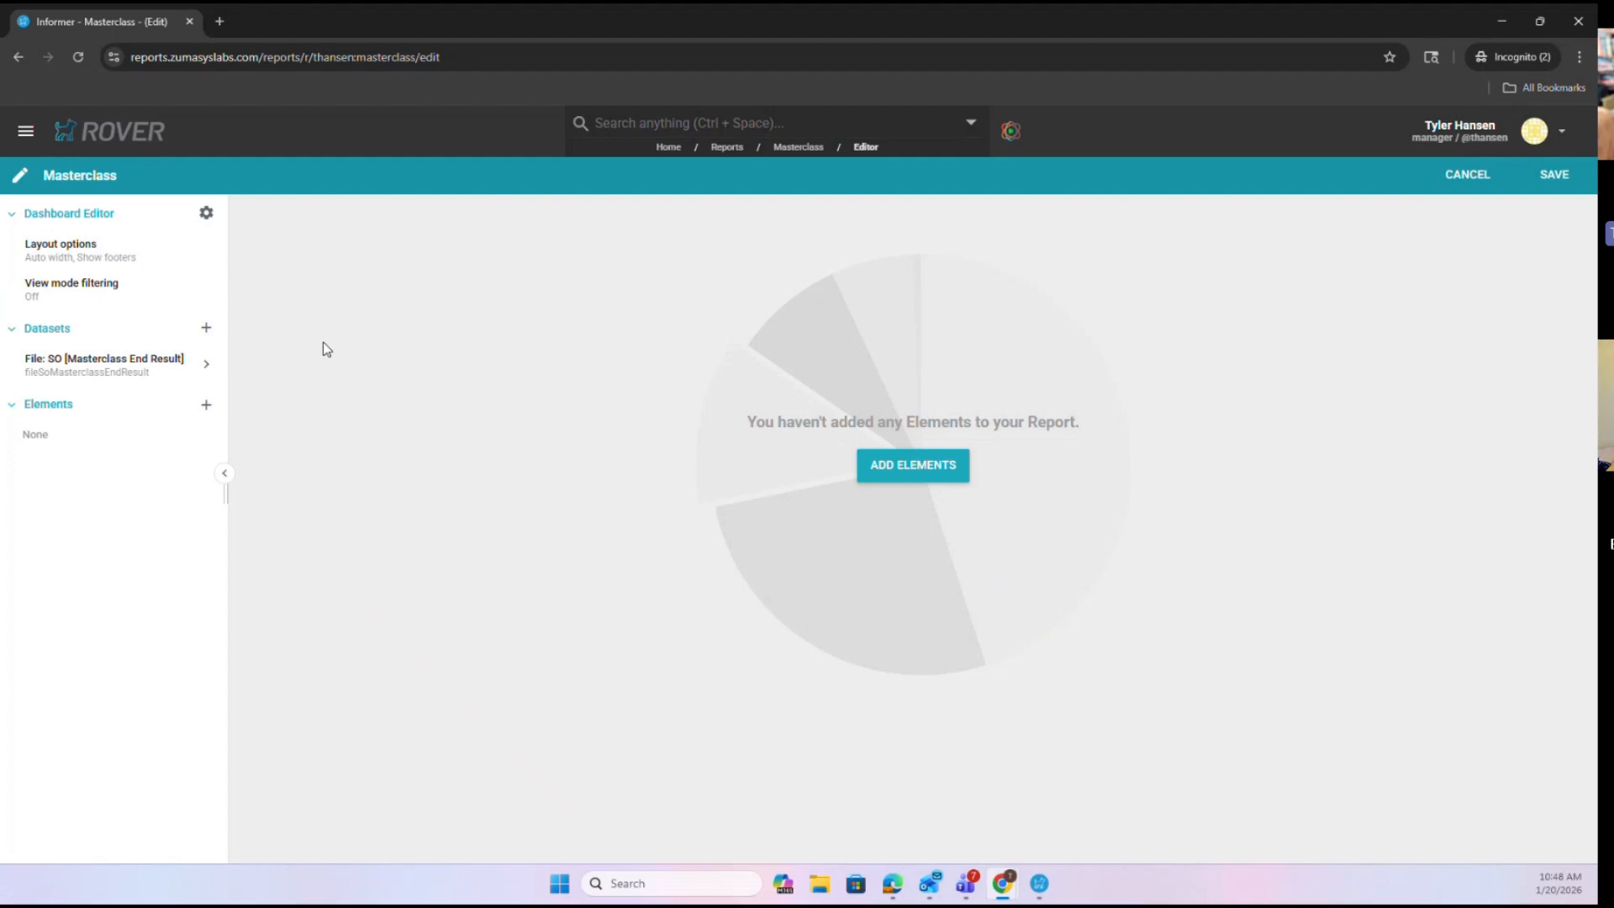
Add a Date filter to the report's File: SO [Masterclass End Result] dataset with the range starting at year_begin
{"action": "left_click", "coordinate": [147, 371]}
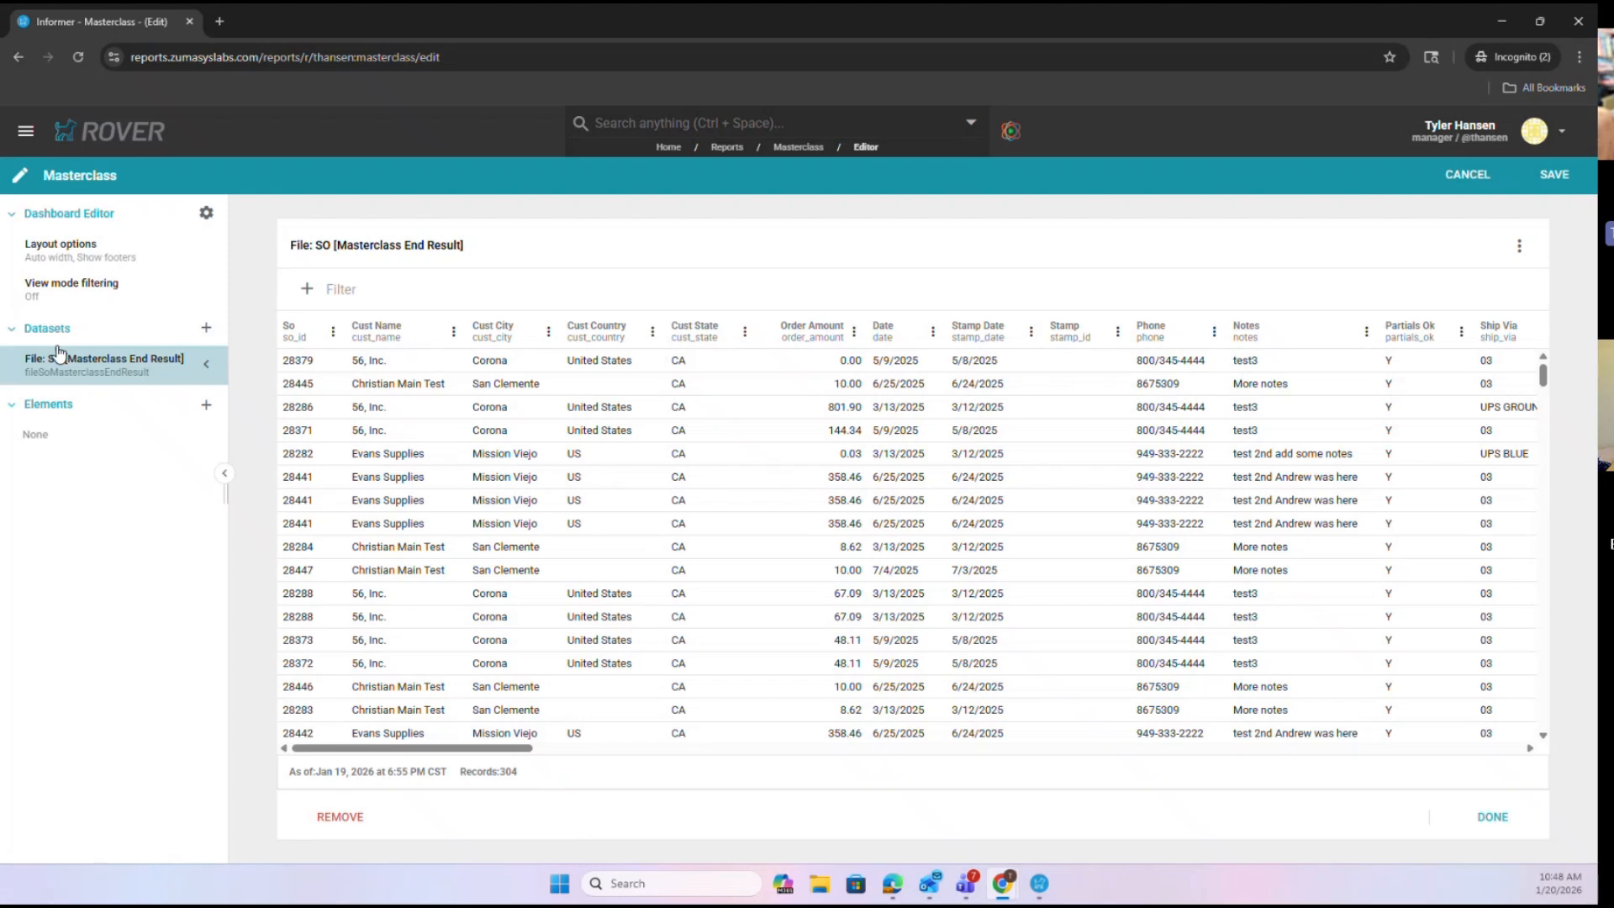
{"action": "left_click", "coordinate": [307, 289]}
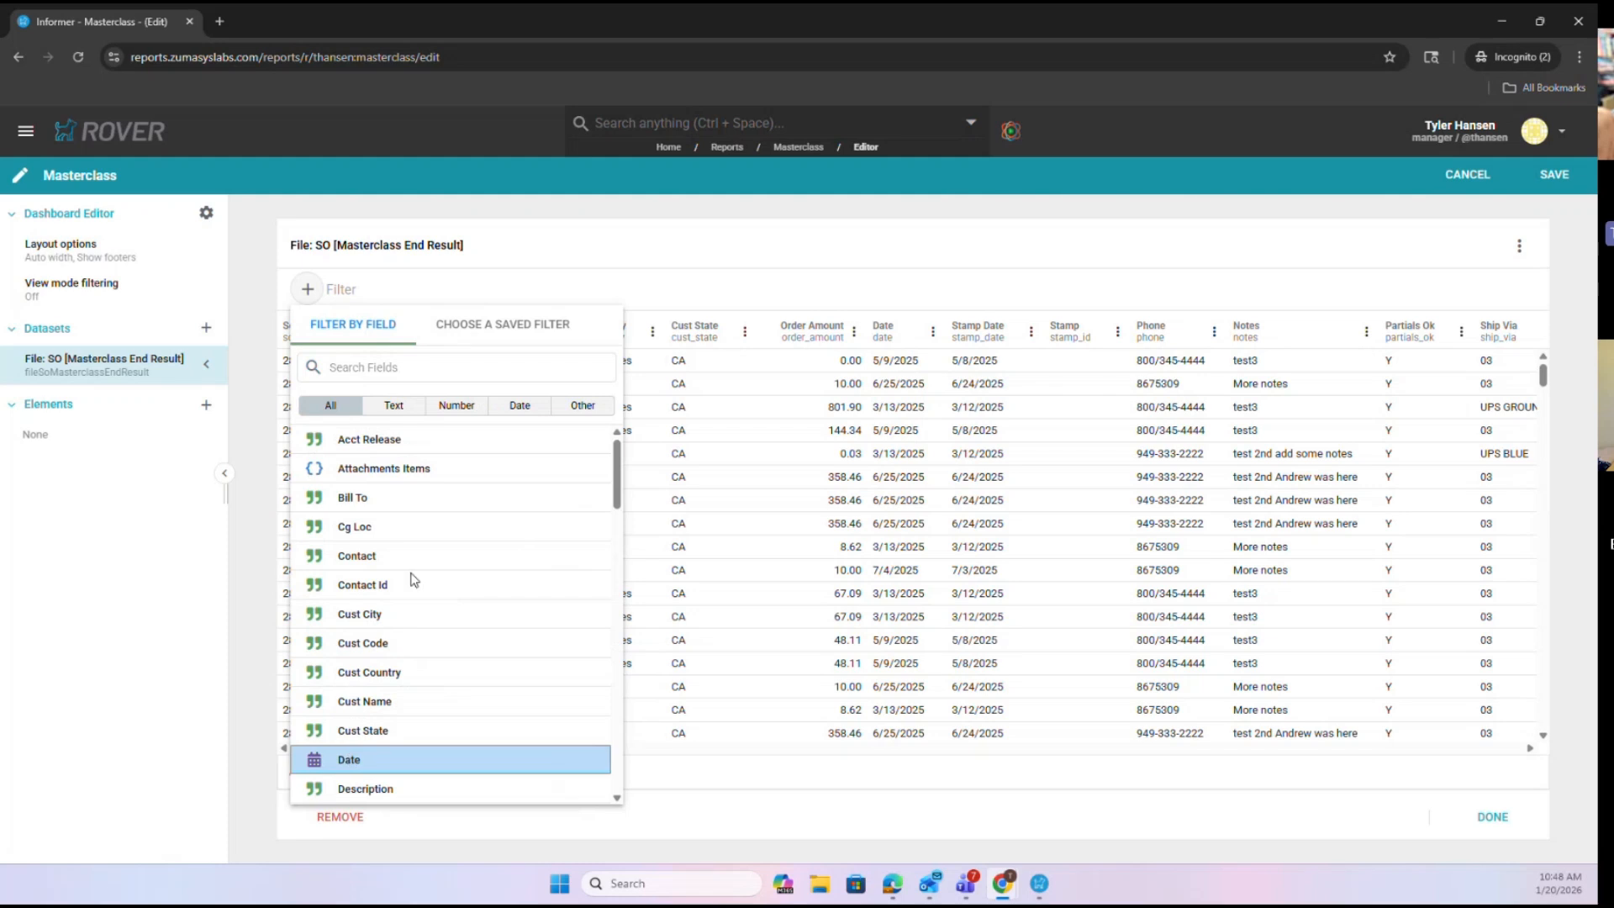
{"action": "left_click", "coordinate": [352, 759]}
{"action": "left_click", "coordinate": [406, 429]}
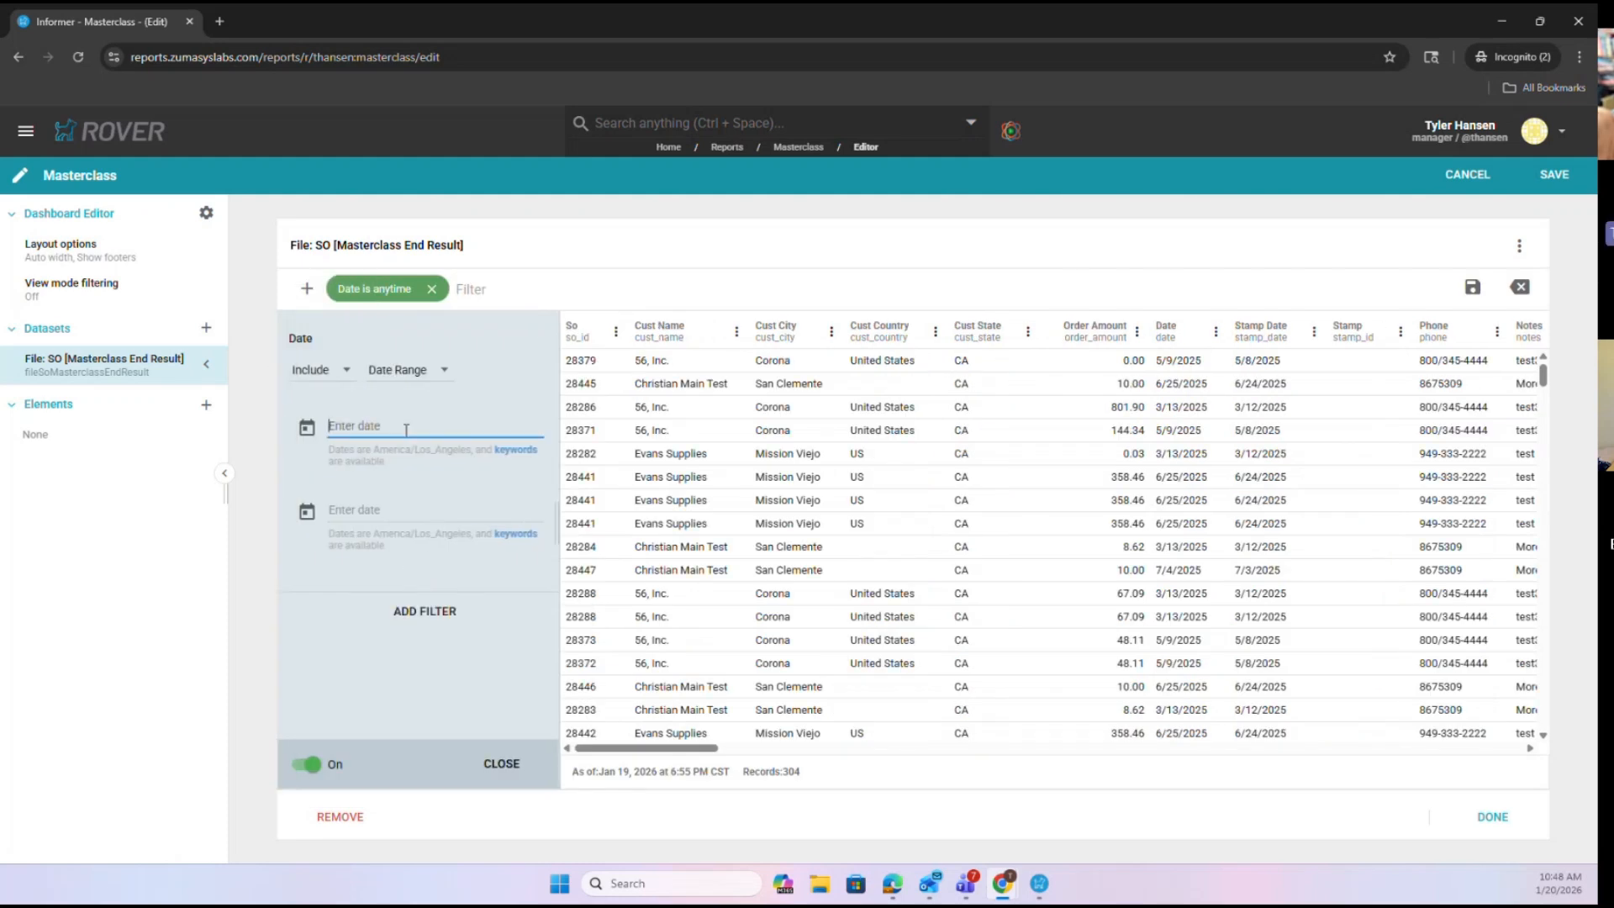
{"action": "type", "text": "year_begin"}
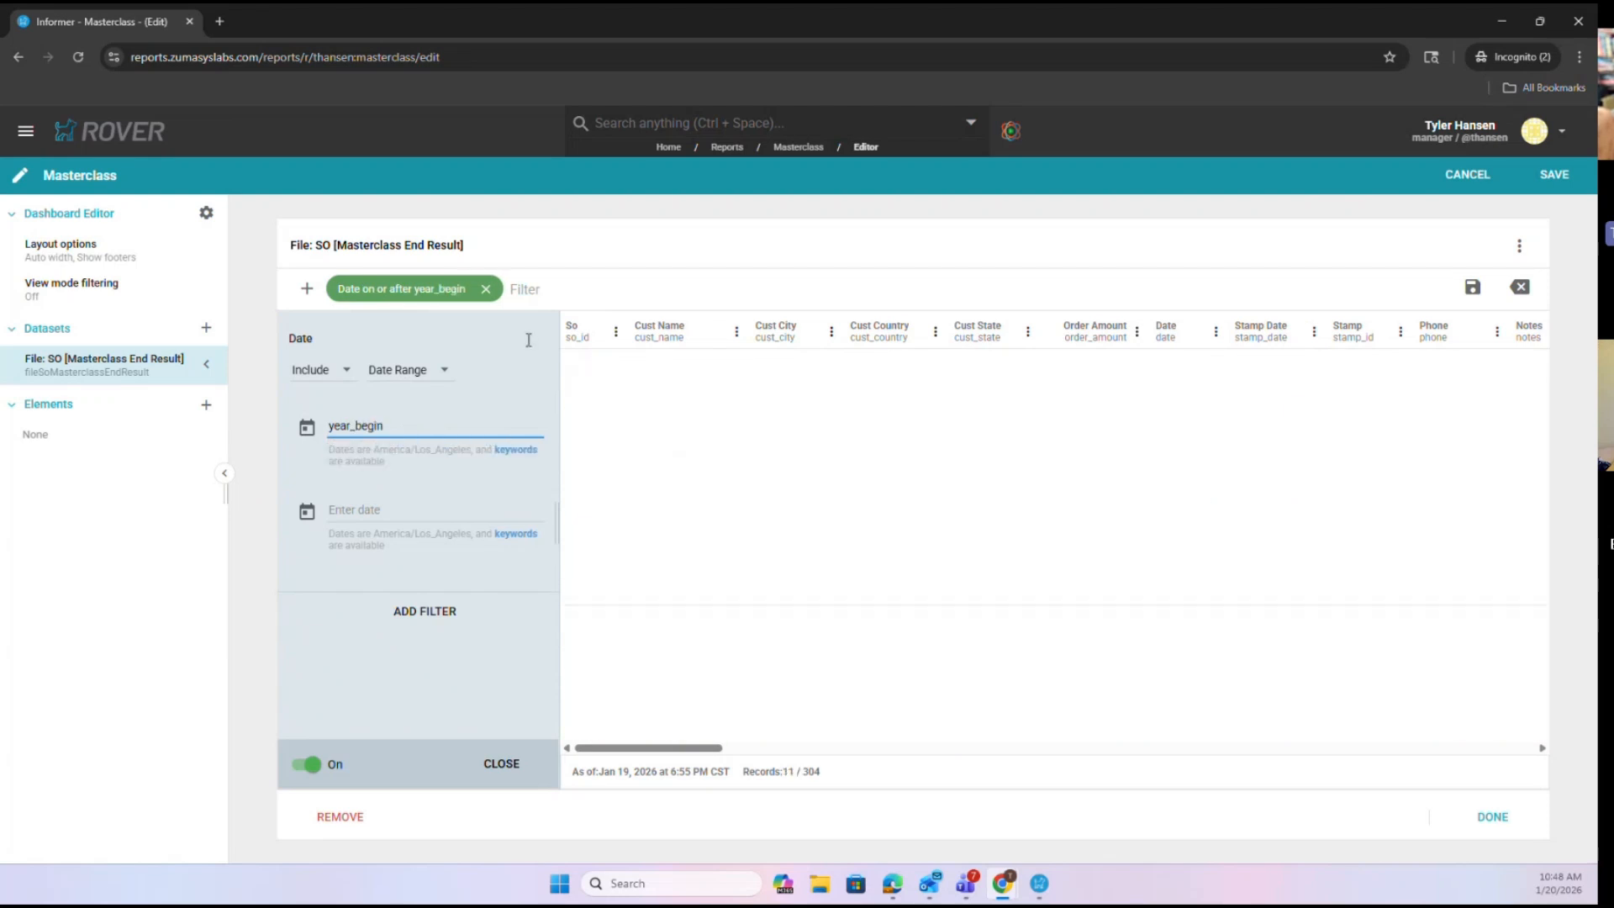
{"action": "left_click_drag", "start_coordinate": [390, 425], "coordinate": [431, 425]}
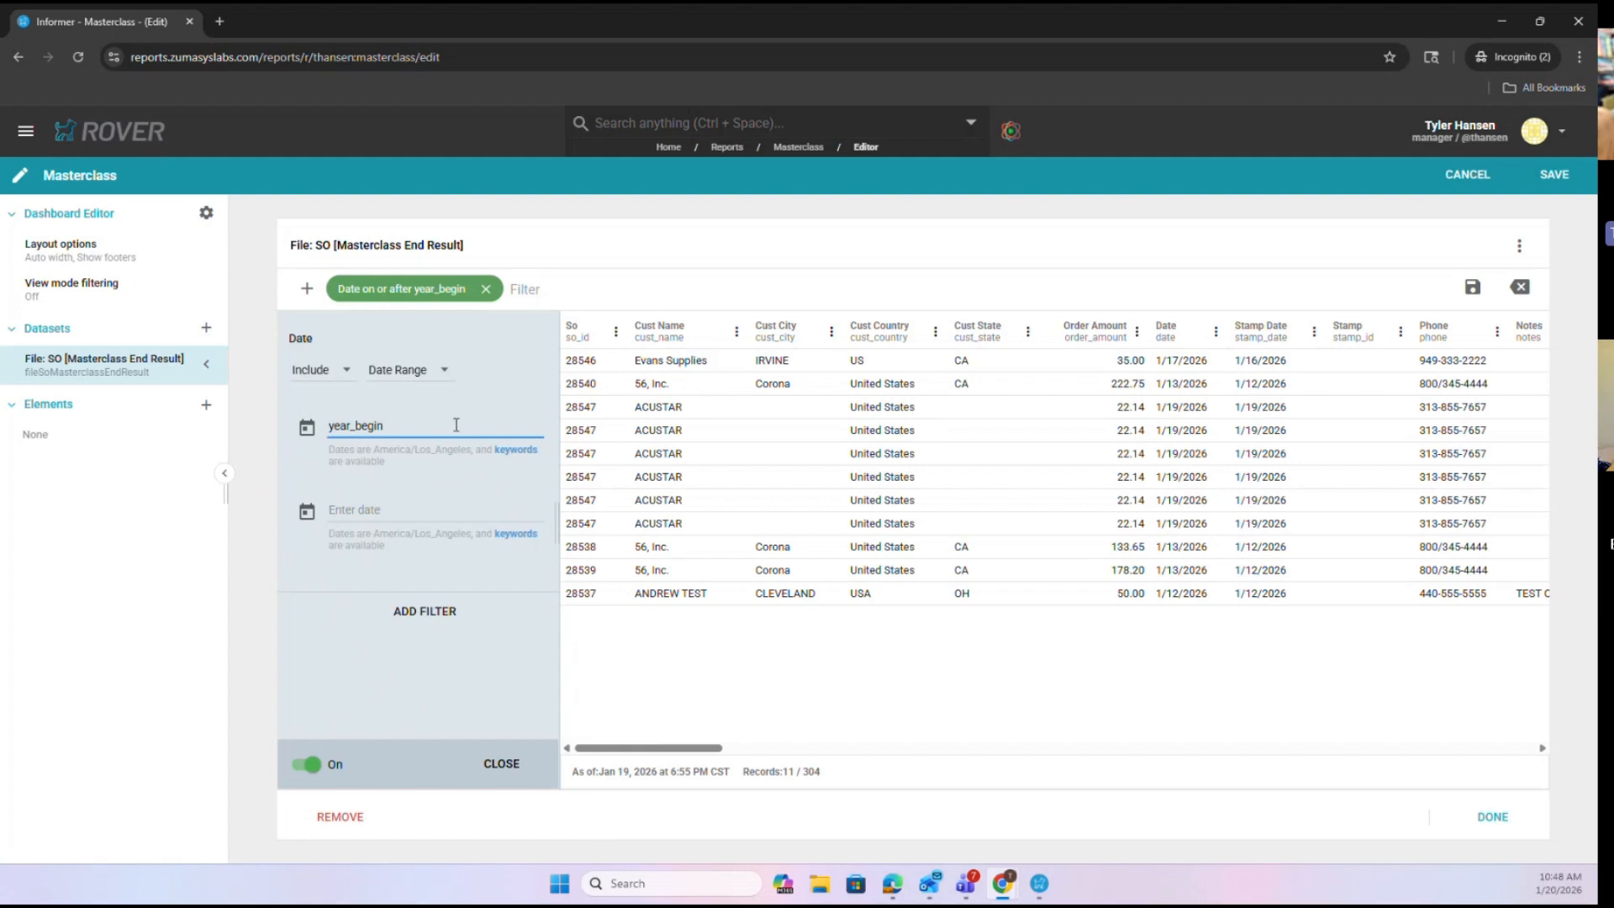
Check the valid date keywords, set the end of the Date filter range to year_end, and close the filter settings
{"action": "left_click", "coordinate": [510, 459]}
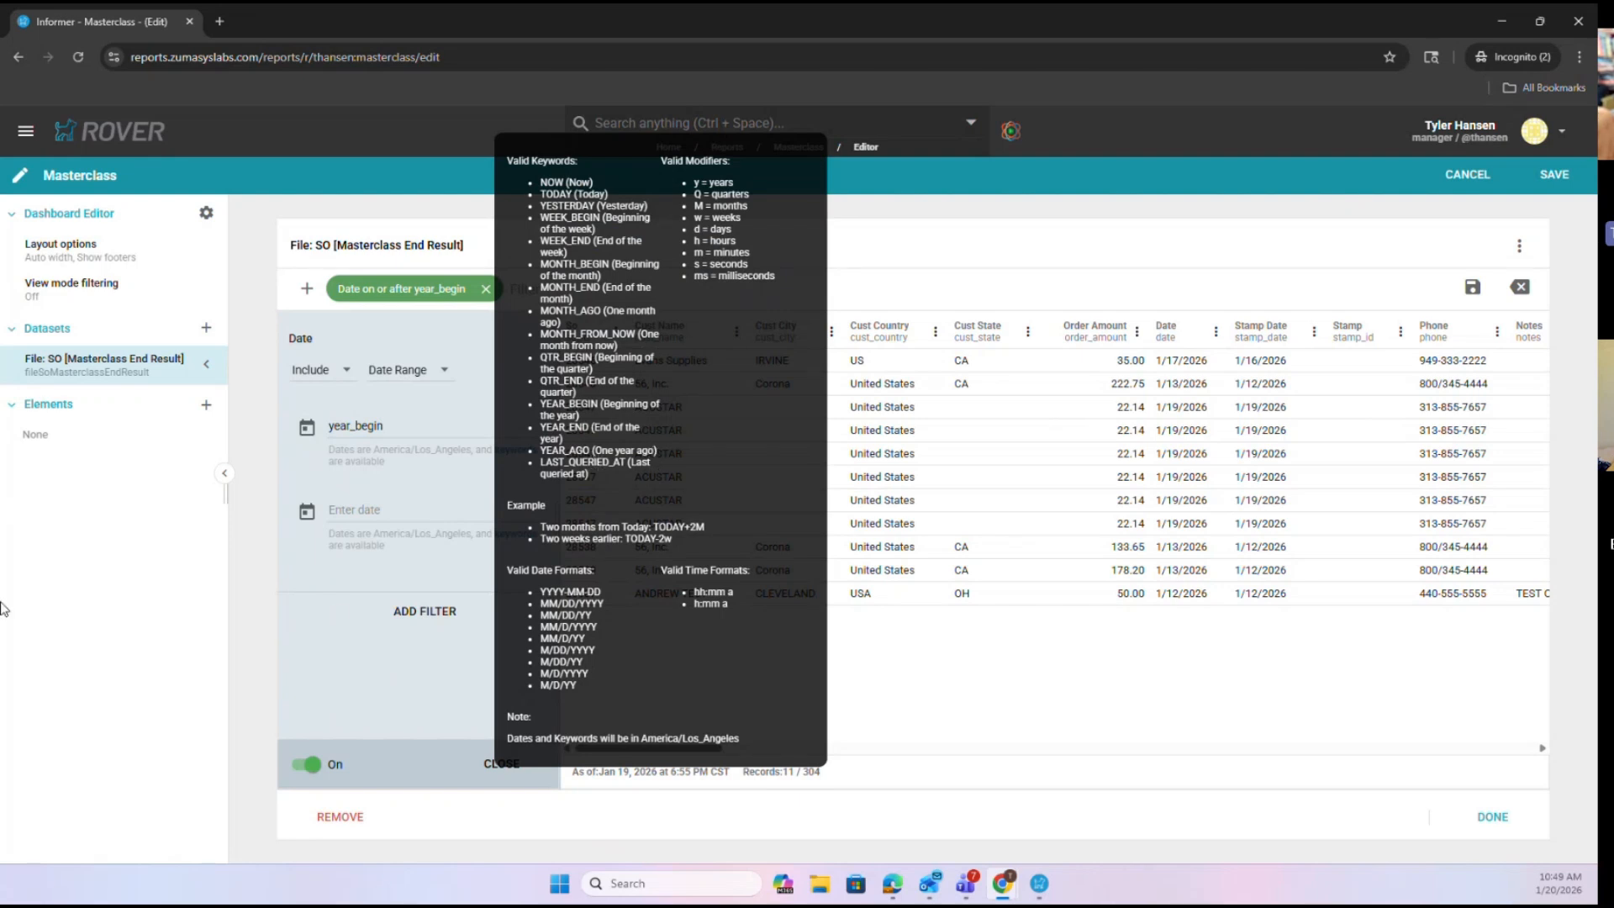
{"action": "left_click", "coordinate": [311, 578]}
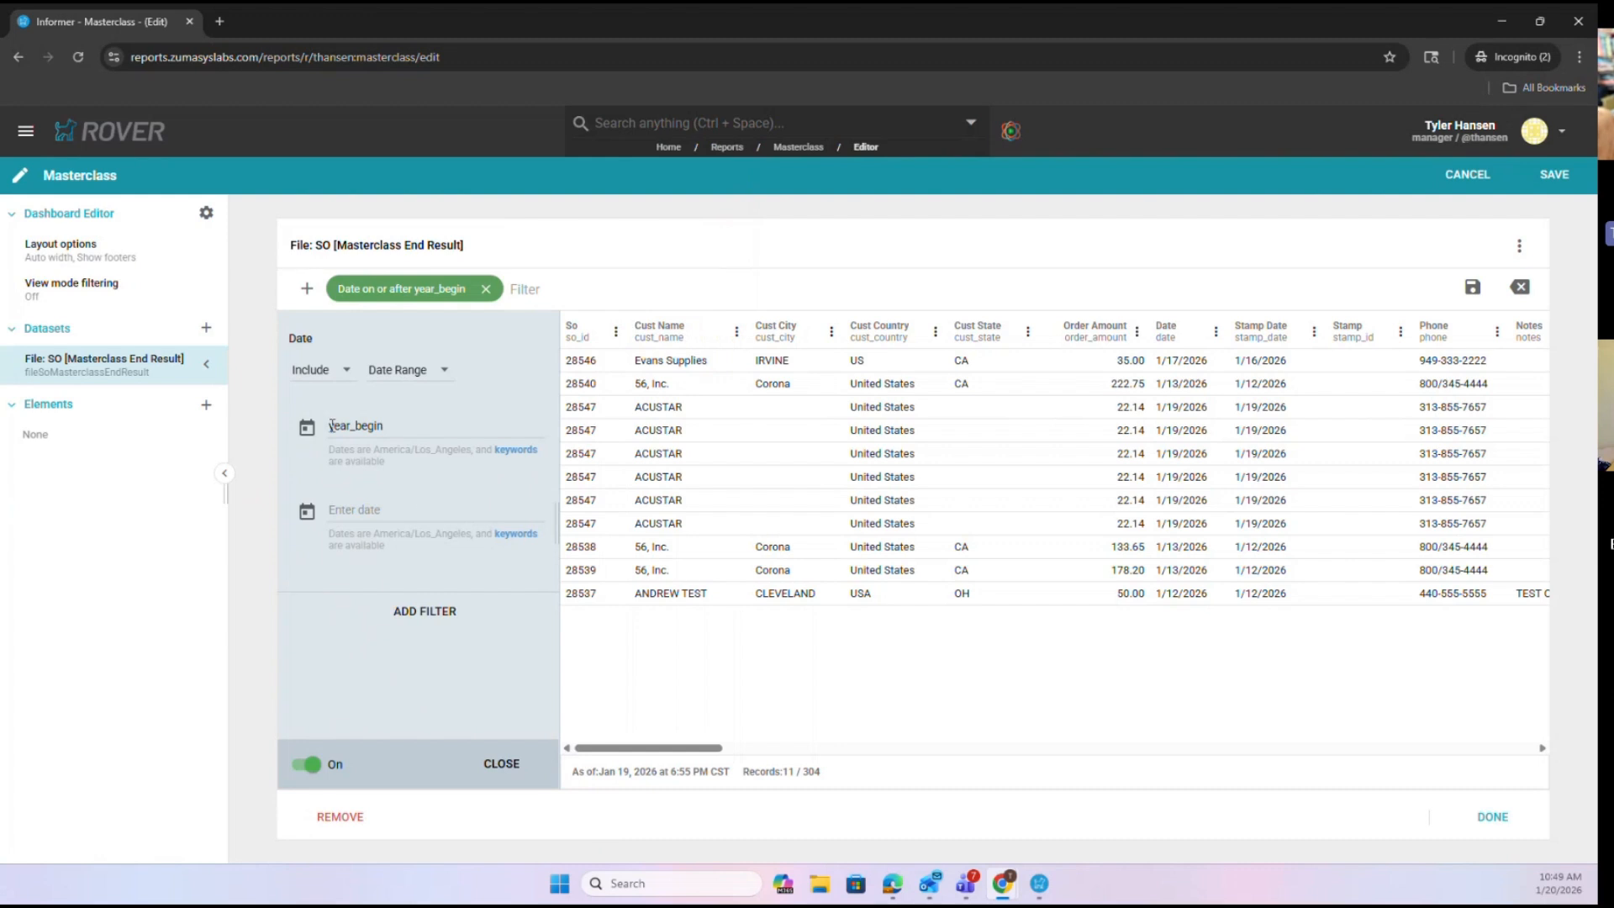
{"action": "left_click", "coordinate": [400, 506]}
{"action": "type", "text": "year_end"}
{"action": "key", "text": "Return"}
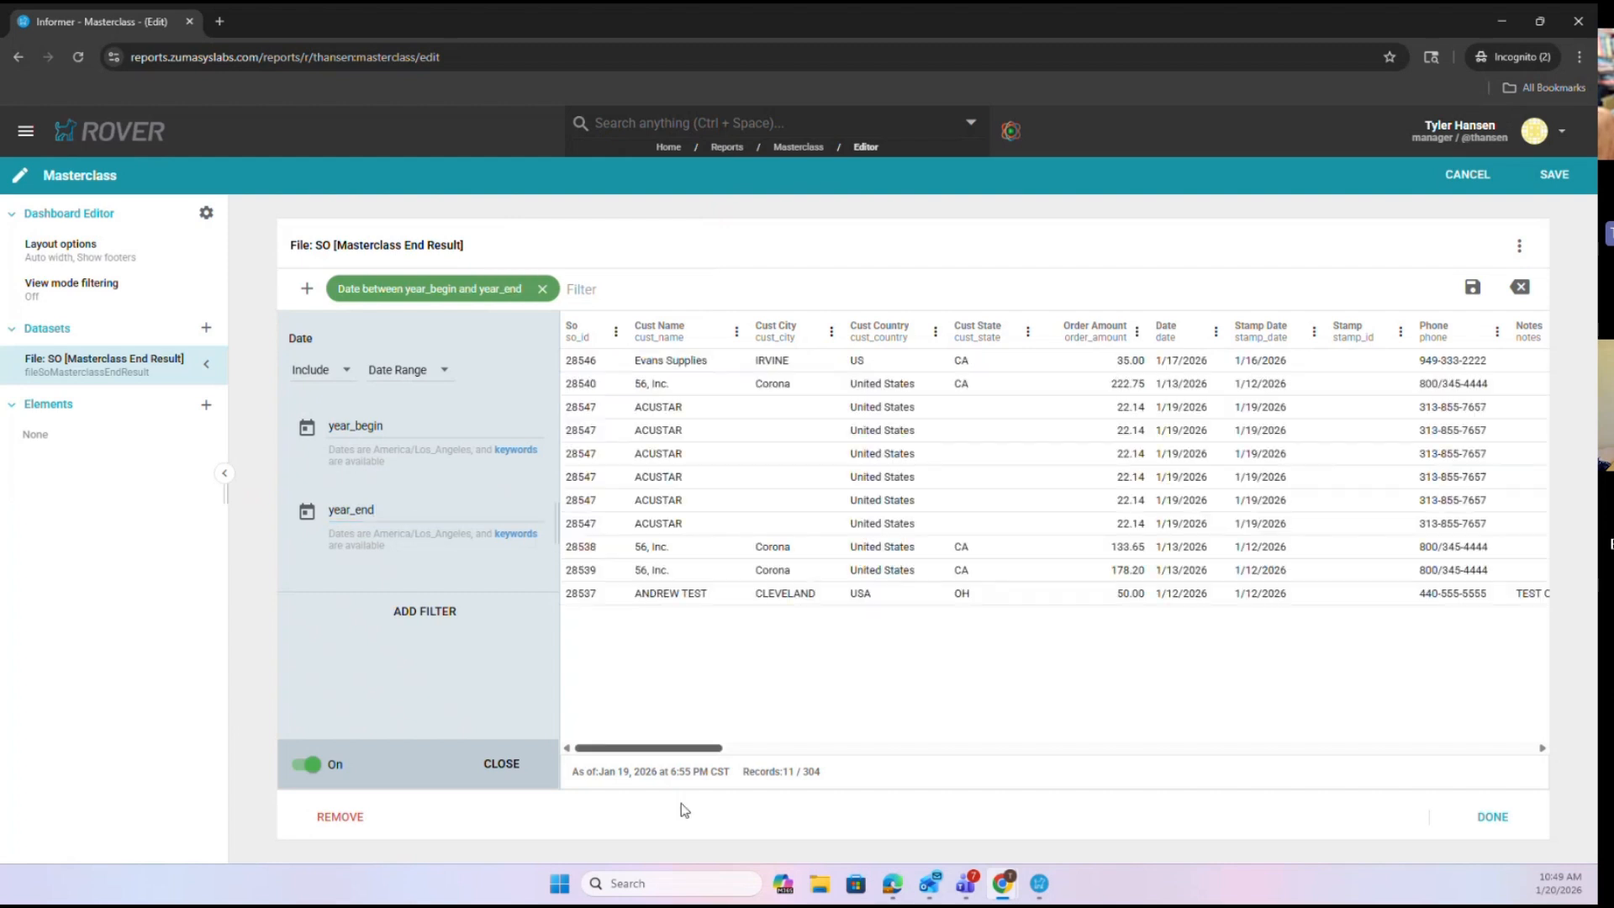
{"action": "left_click", "coordinate": [507, 763]}
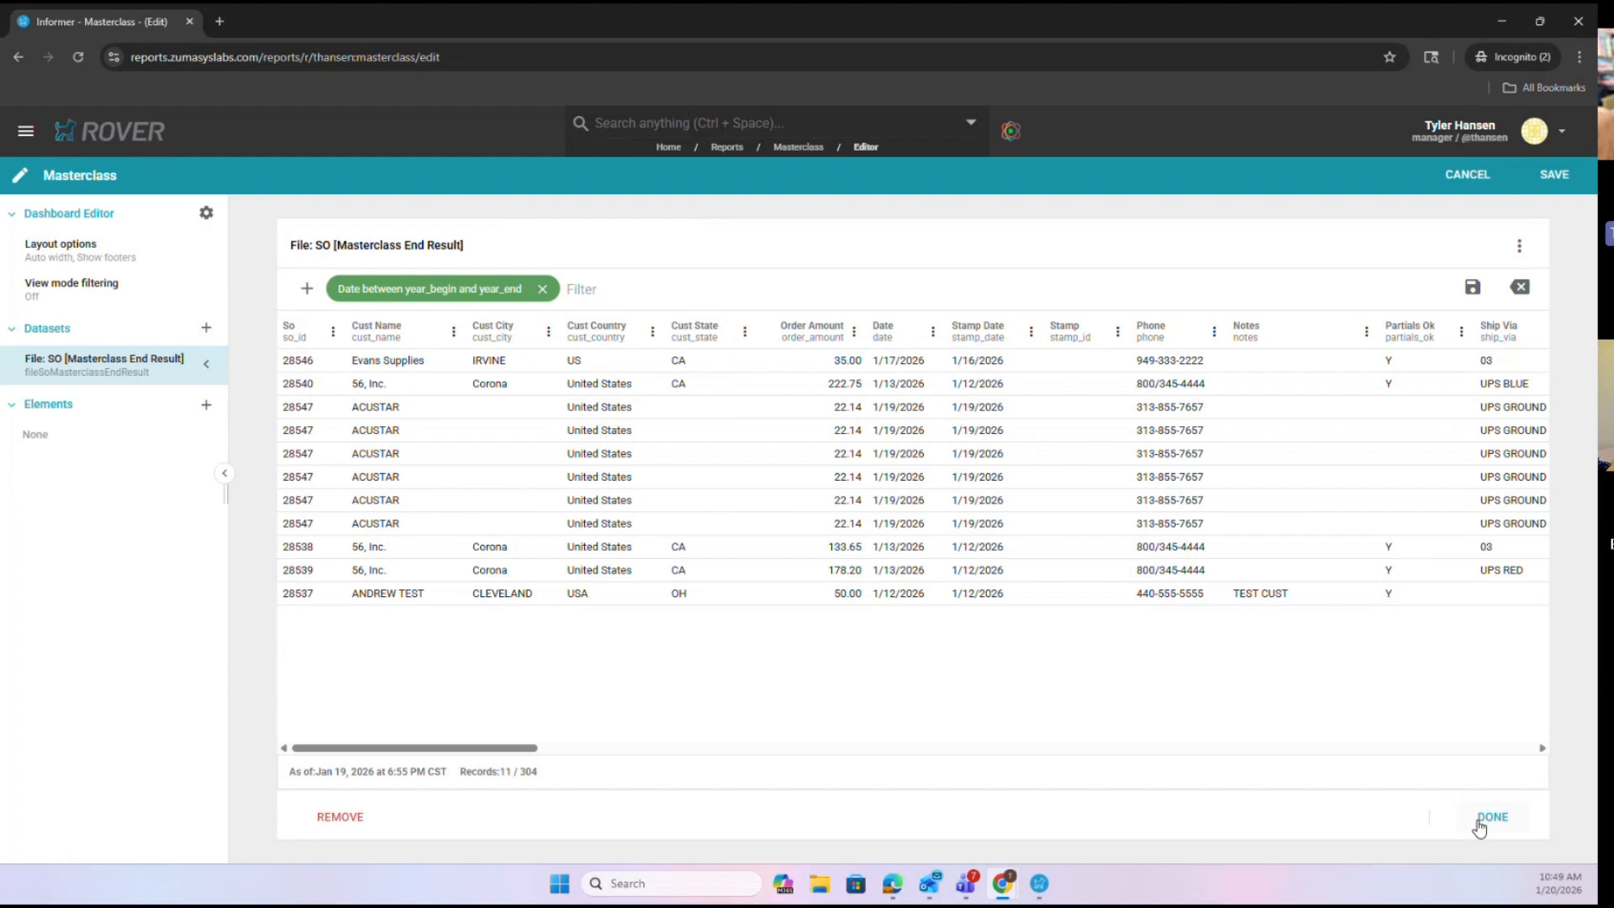
Add the File: SO [Masterclass End Result] dataset to the report a second time with the alias fileSoMasterclassEndResultMTD
{"action": "left_click", "coordinate": [205, 328]}
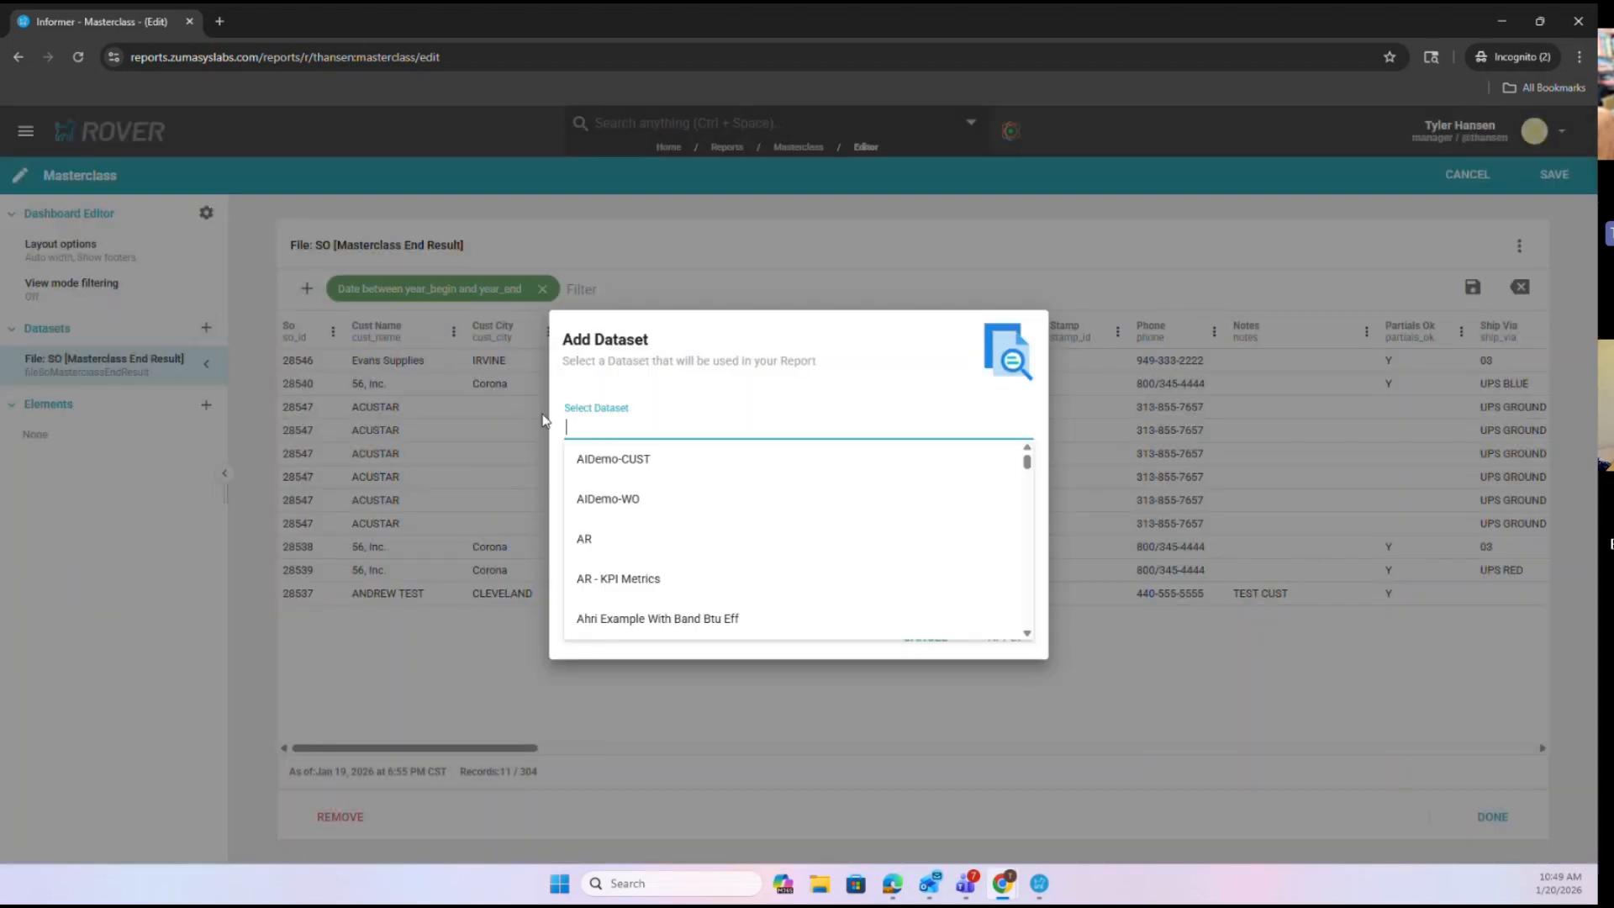
{"action": "type", "text": "end re"}
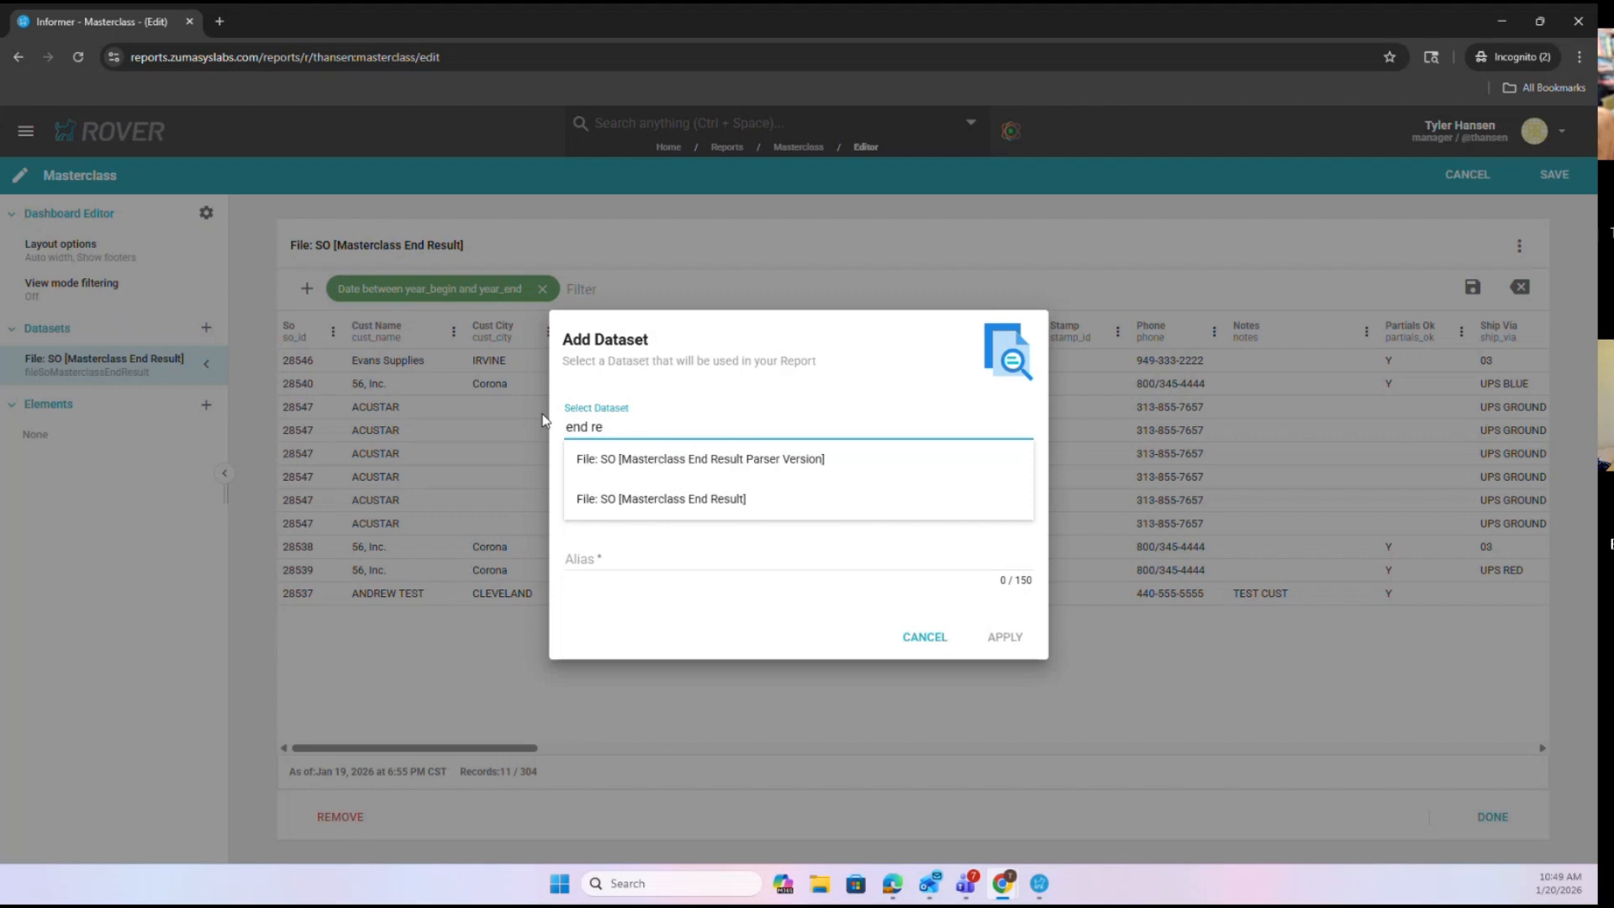
{"action": "left_click", "coordinate": [710, 500]}
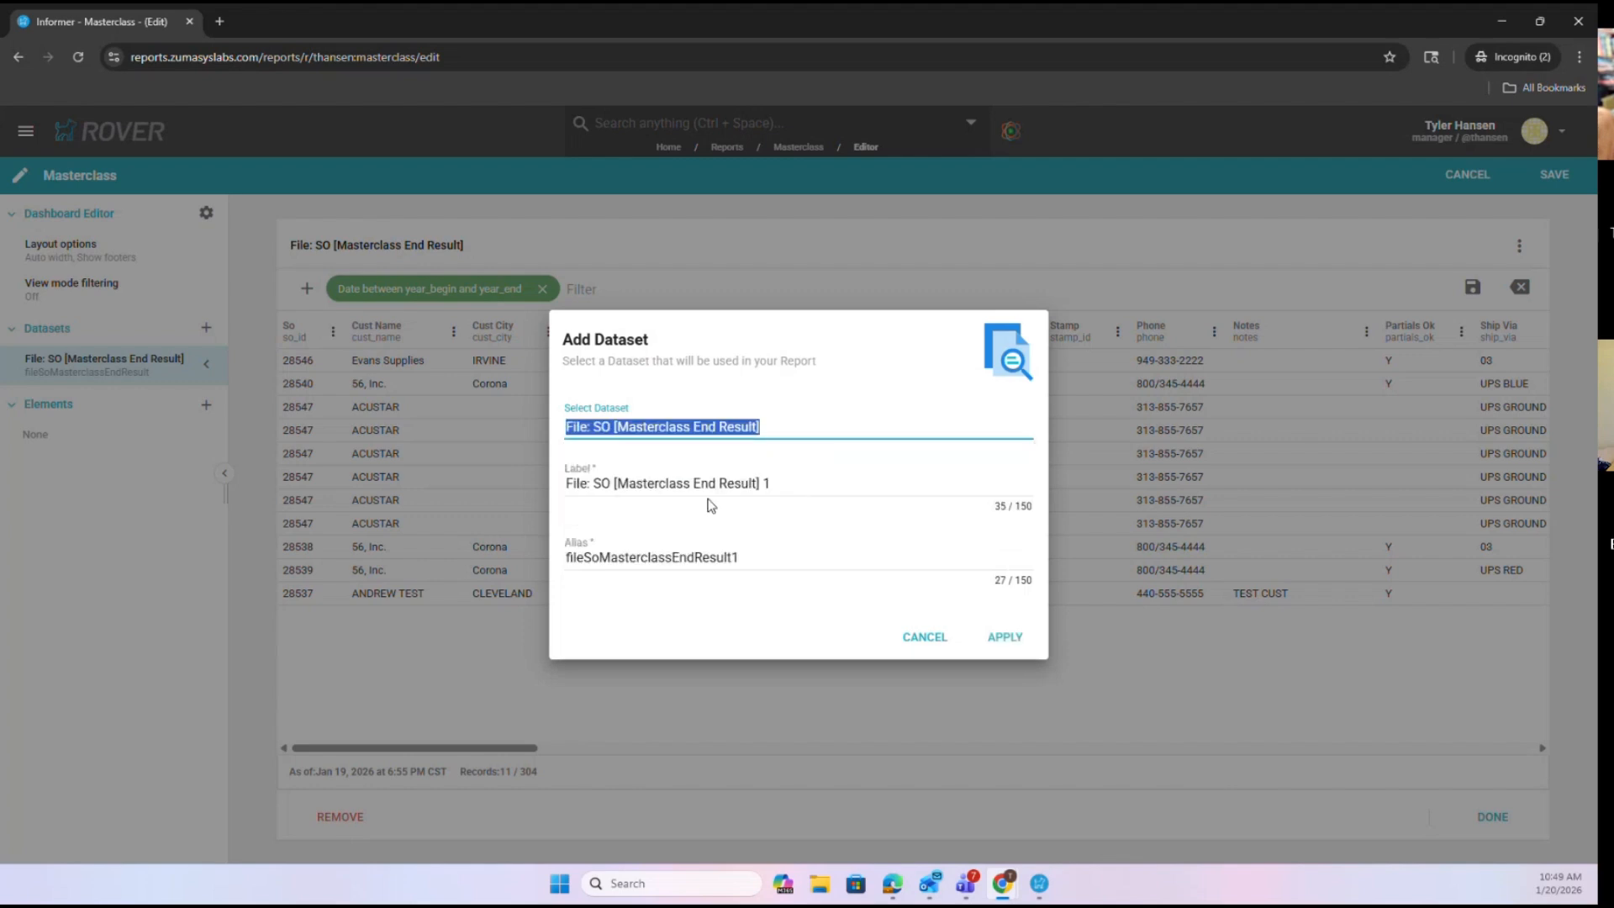
{"action": "left_click", "coordinate": [784, 557]}
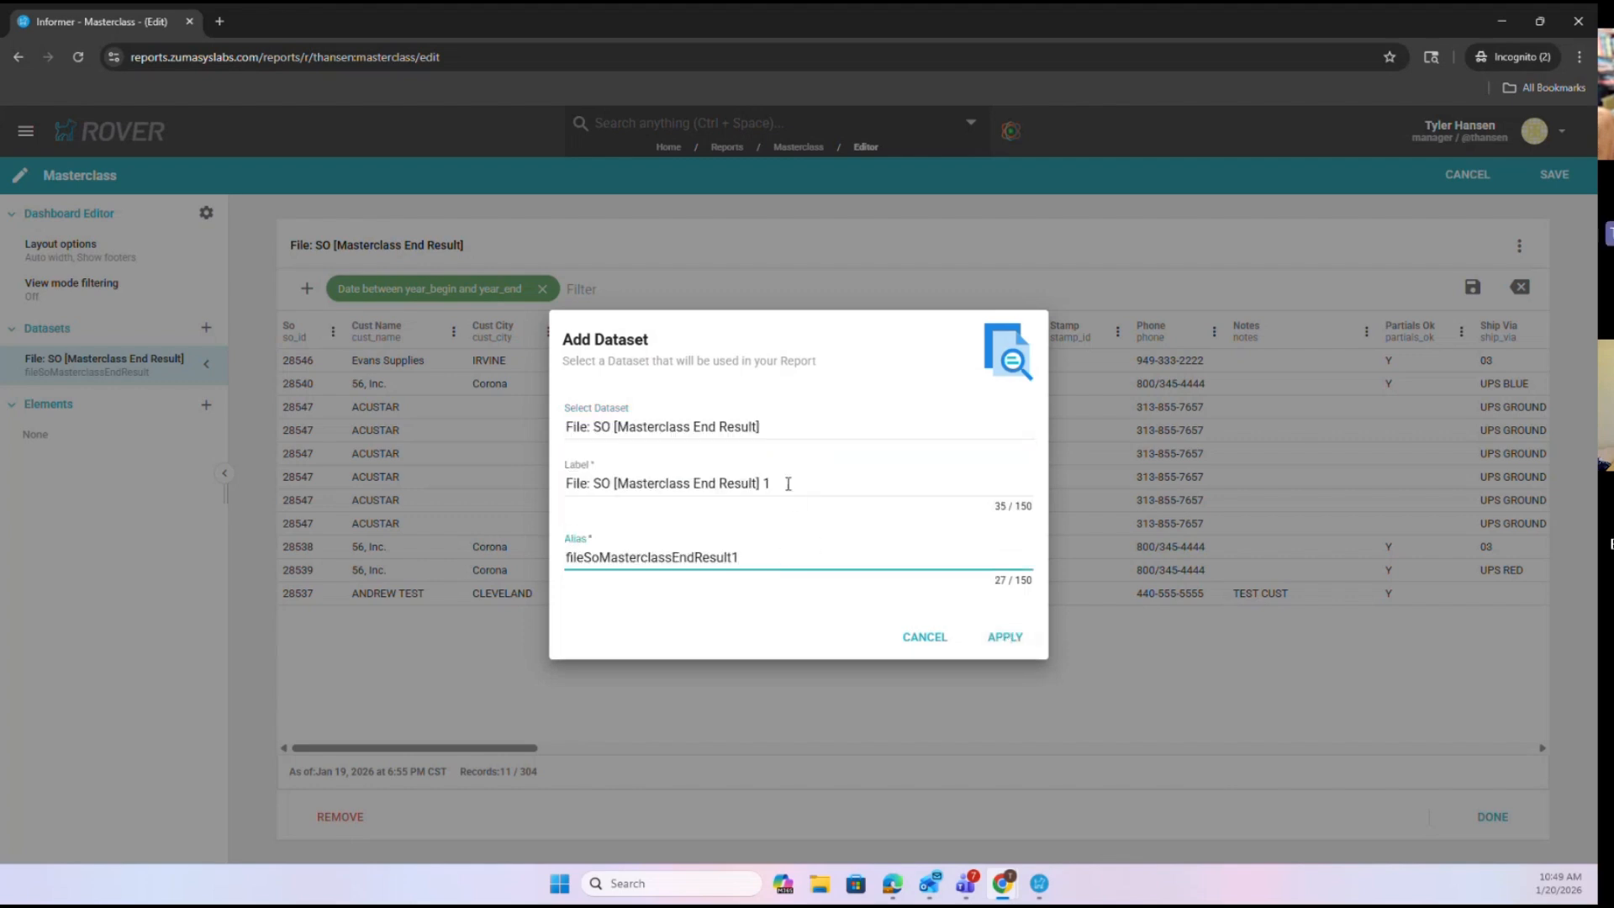
{"action": "key", "text": "BackSpace"}
{"action": "type", "text": "MTD"}
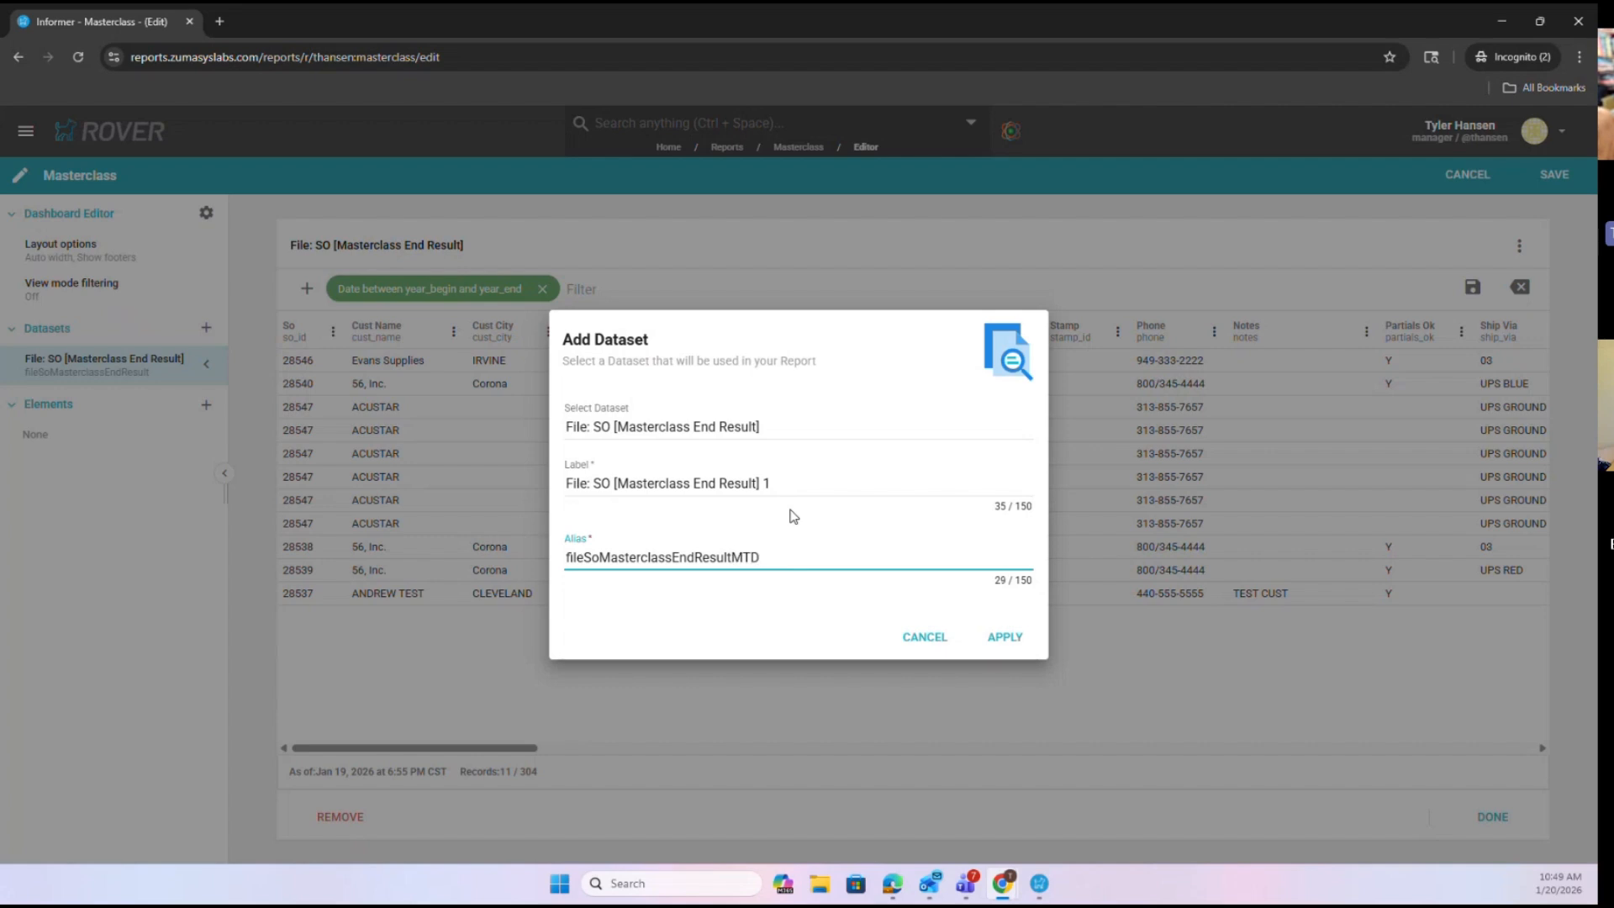
{"action": "left_click", "coordinate": [1002, 642]}
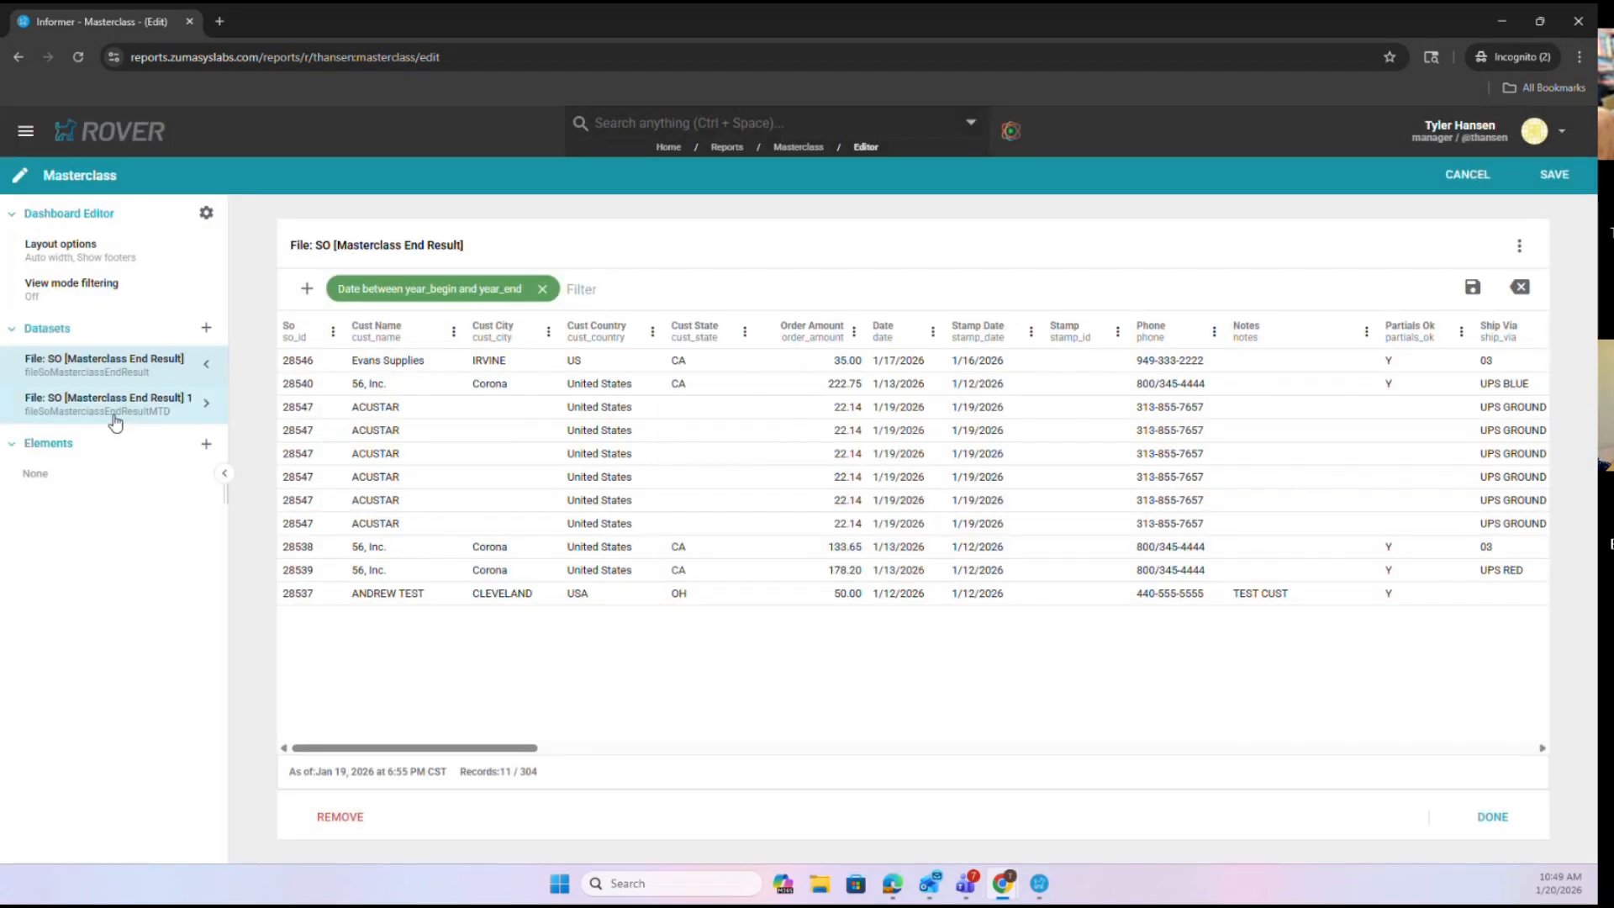
Add a Date filter starting at month_begin to the MTD copy of the dataset and close the filter settings
{"action": "left_click", "coordinate": [210, 407]}
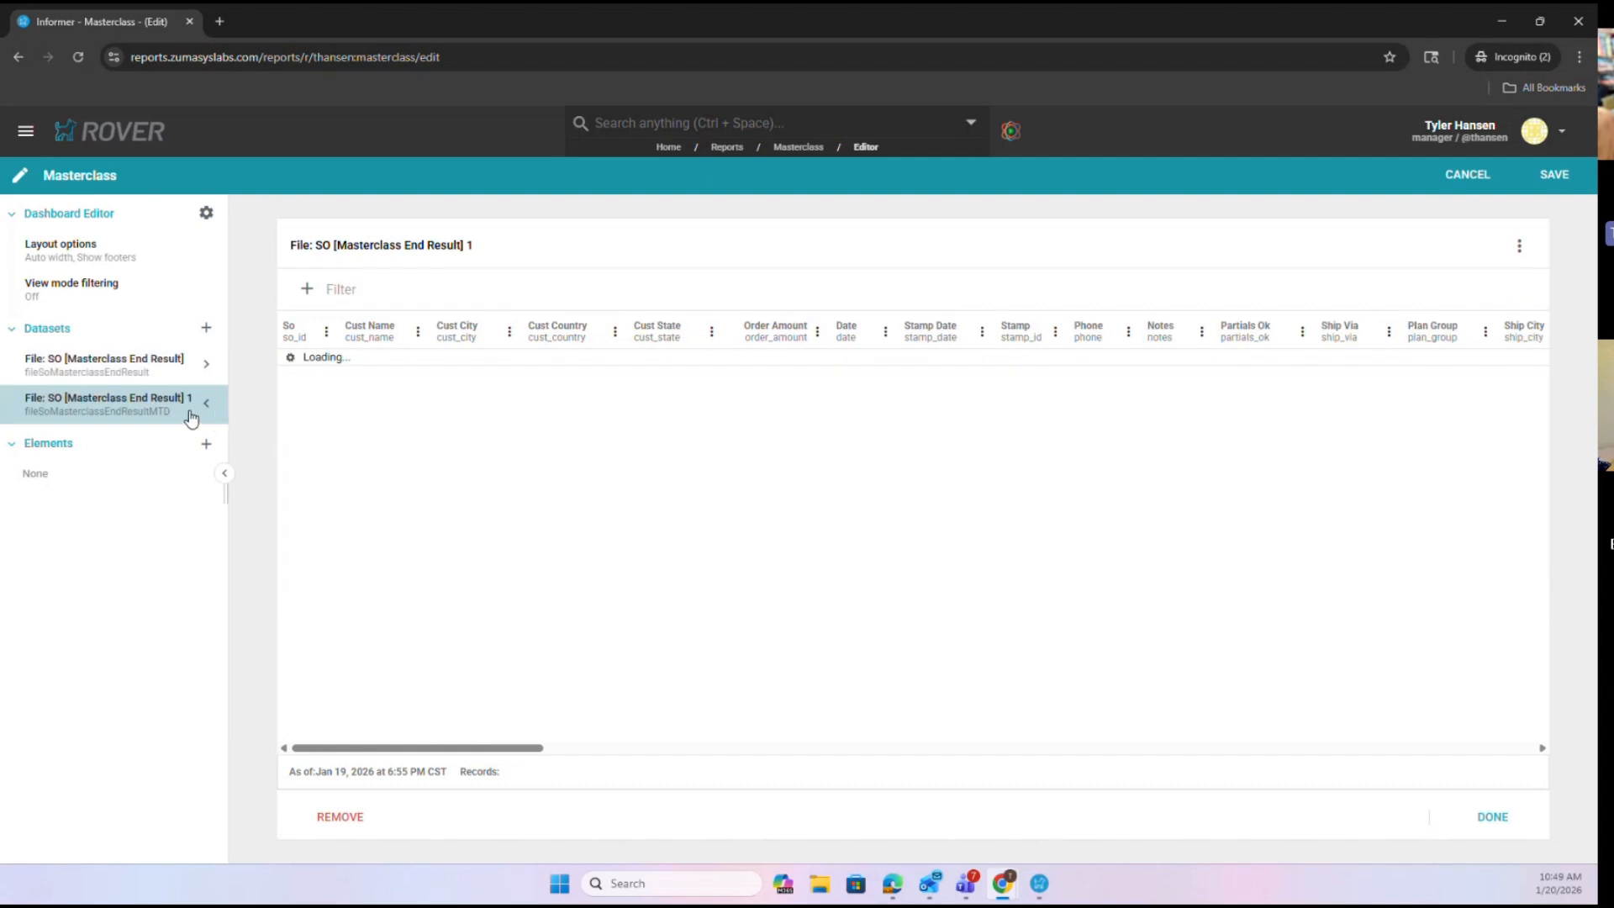
{"action": "left_click", "coordinate": [307, 290]}
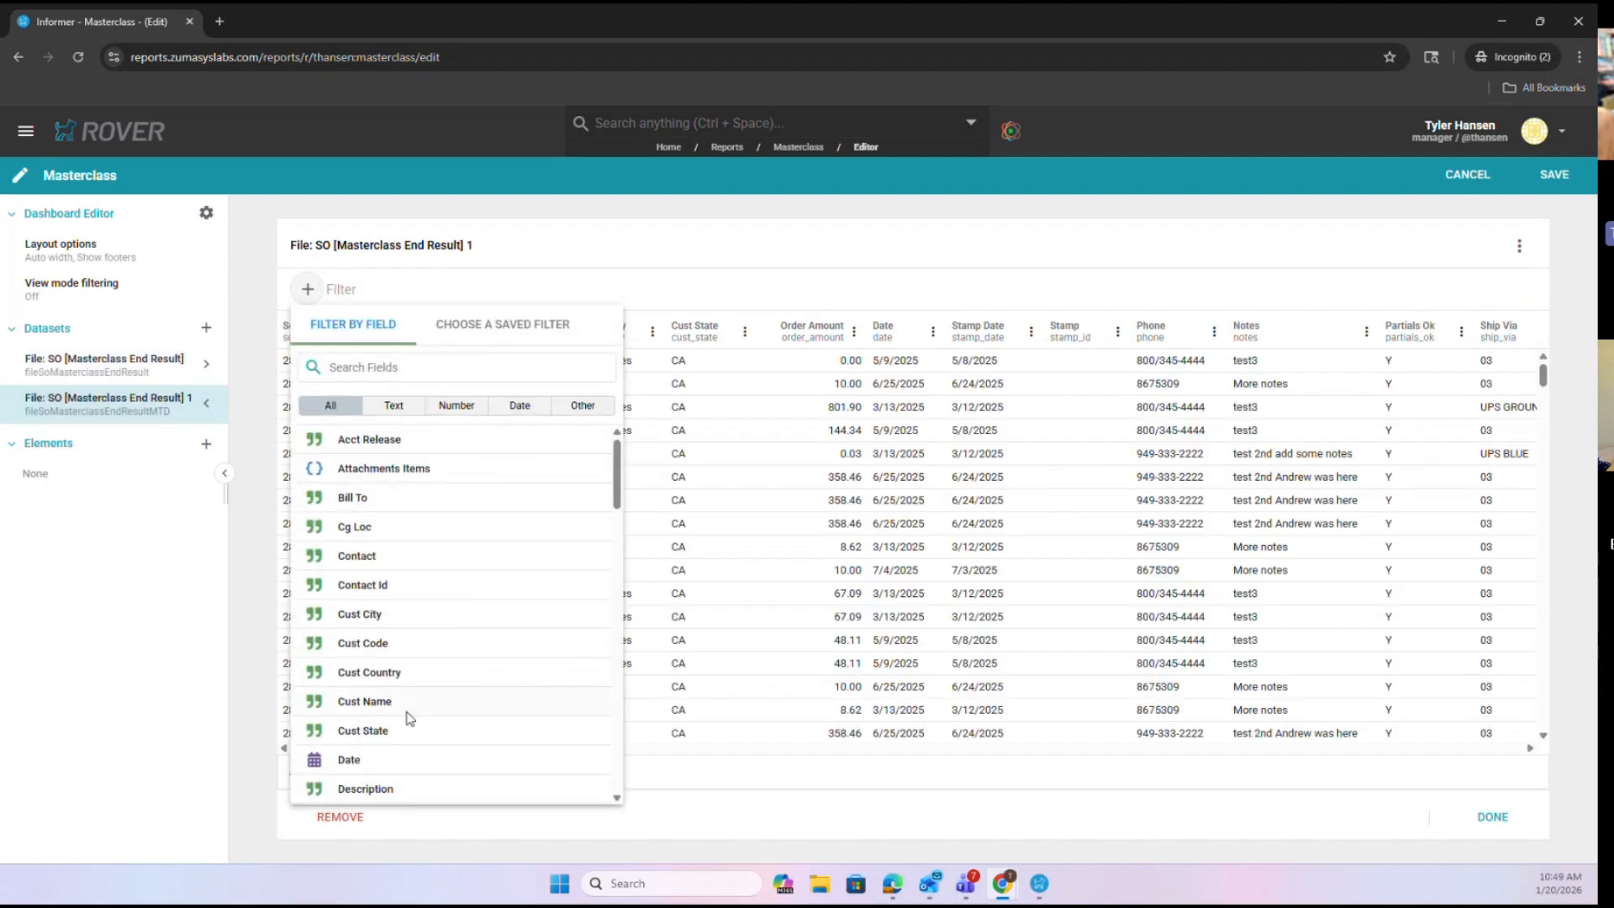
{"action": "left_click", "coordinate": [403, 765]}
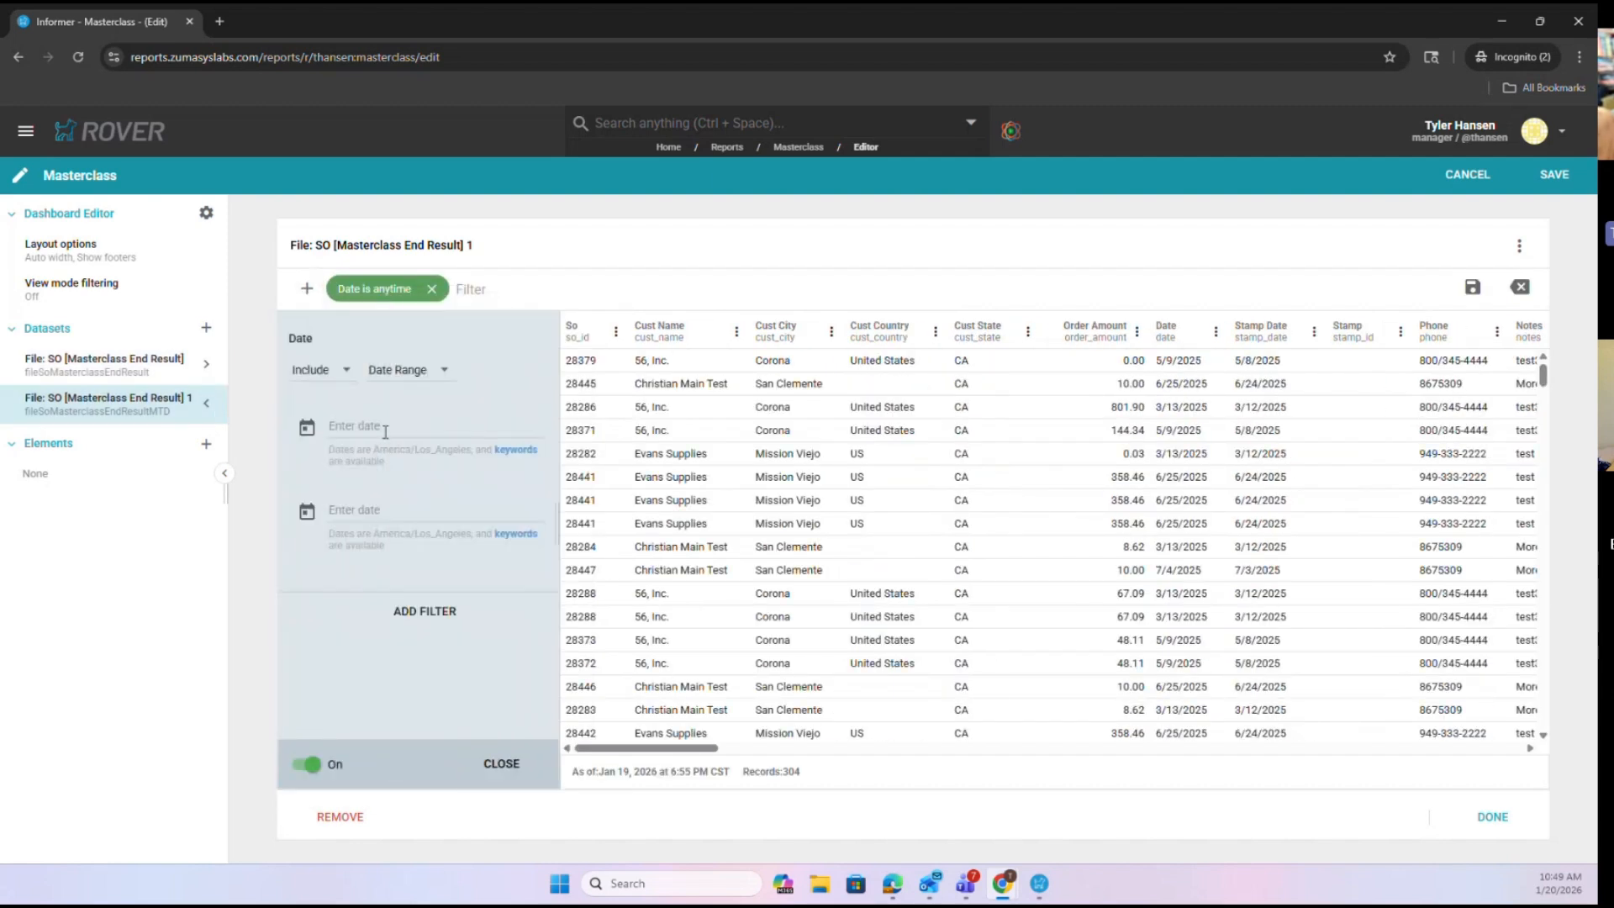
{"action": "left_click", "coordinate": [385, 432]}
{"action": "type", "text": "month_begin"}
{"action": "left_click", "coordinate": [423, 685]}
{"action": "left_click", "coordinate": [514, 775]}
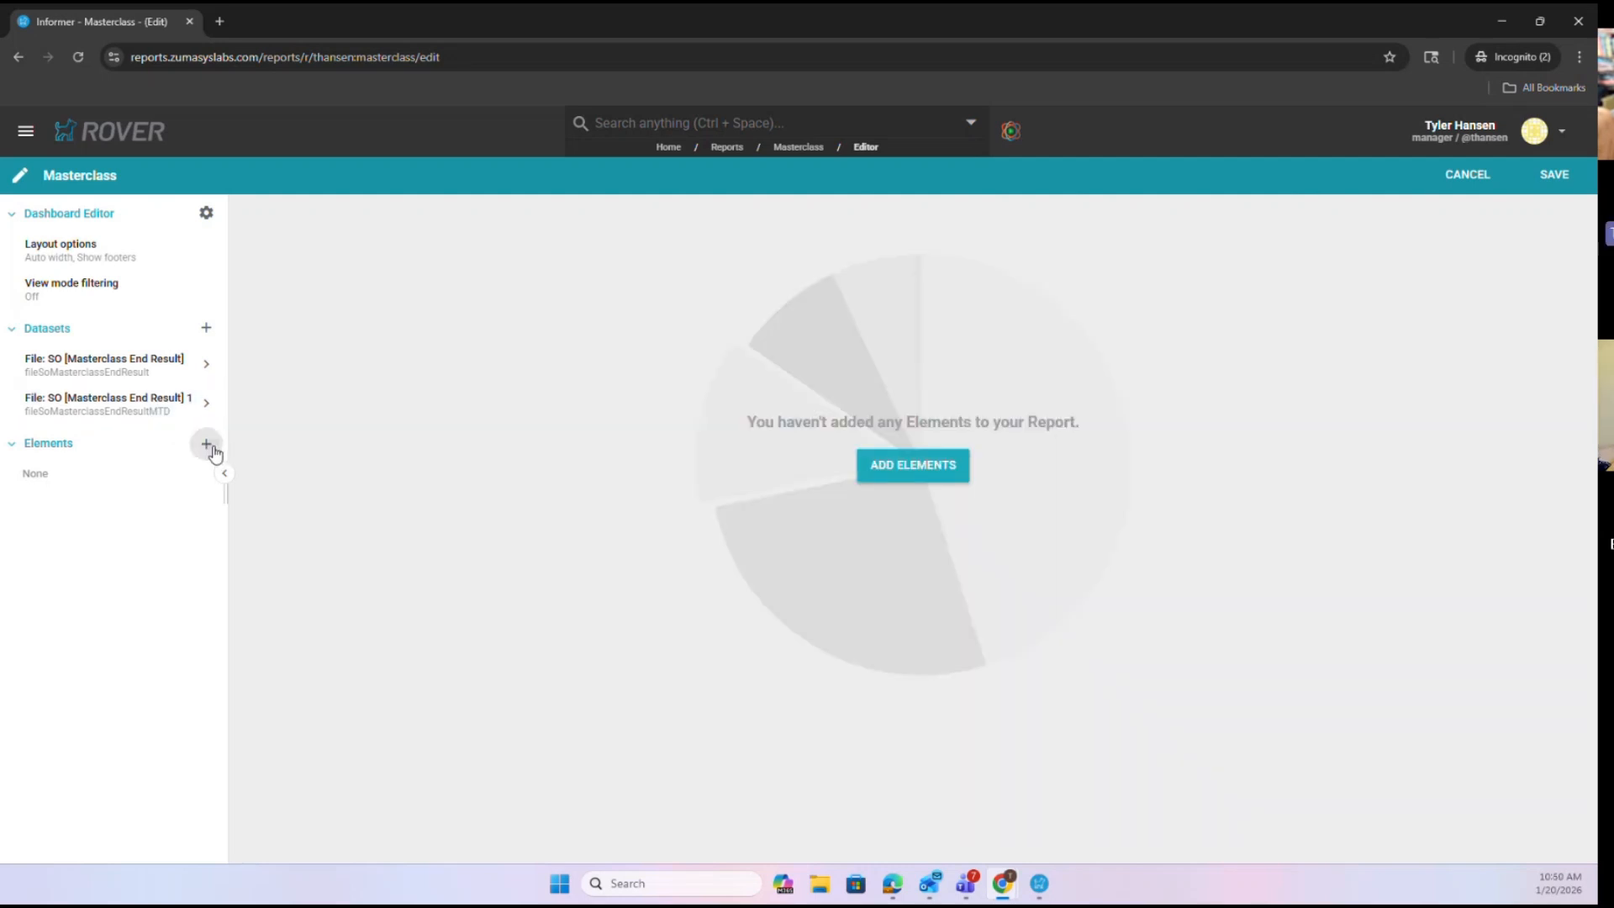
Add all three saved visuals of the File: SO [Masterclass End Result] dataset to the report
{"action": "left_click", "coordinate": [206, 444]}
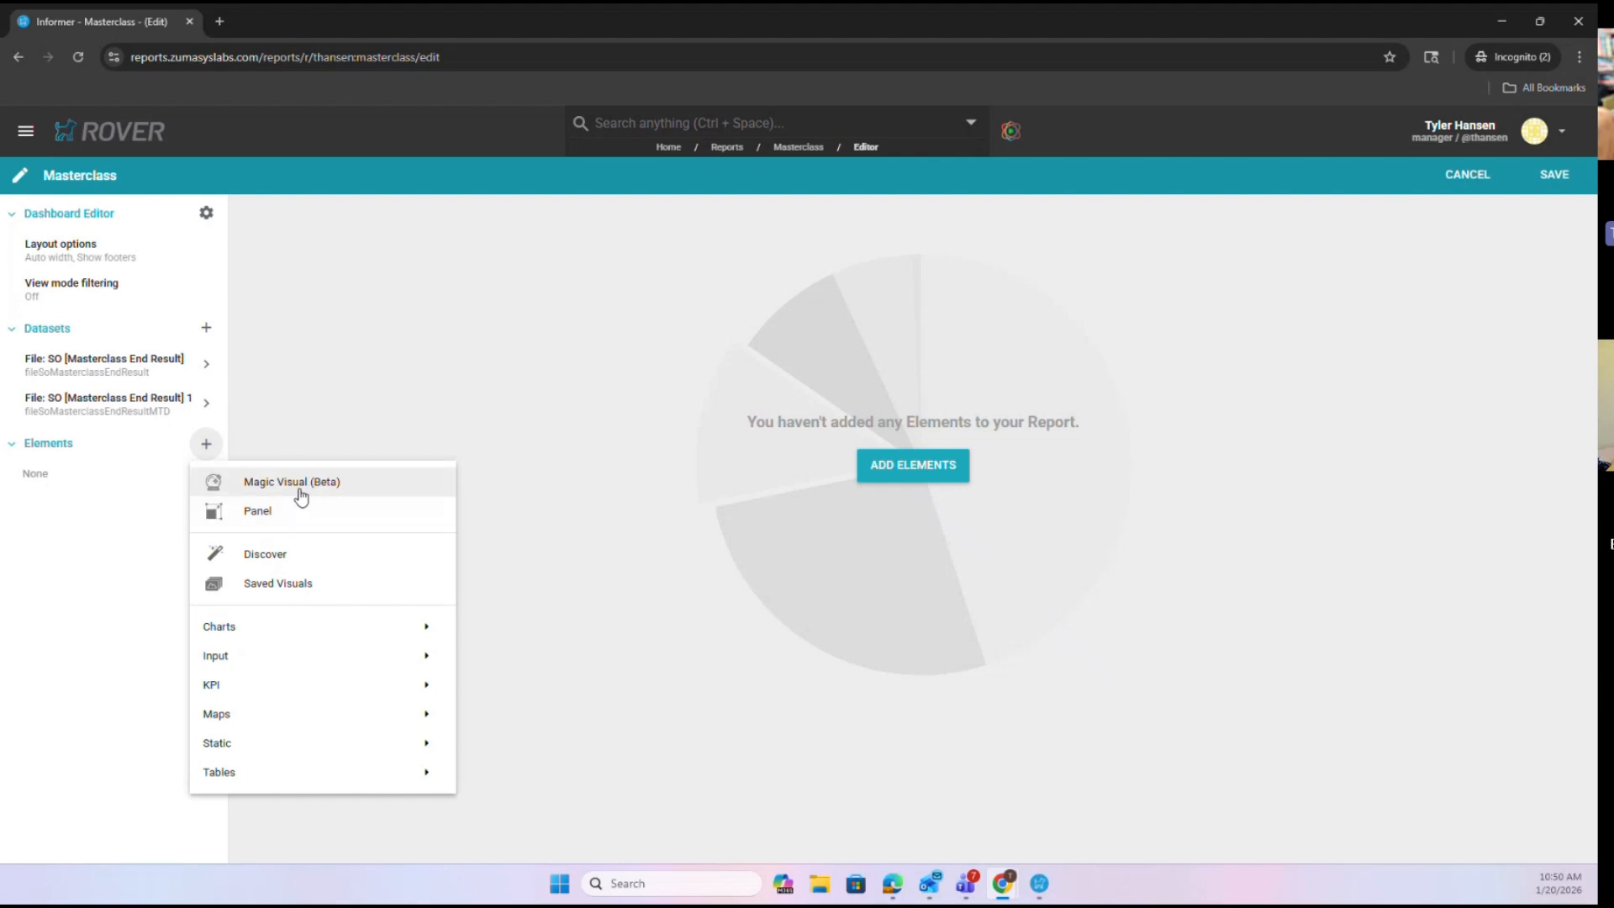
{"action": "left_click", "coordinate": [324, 592]}
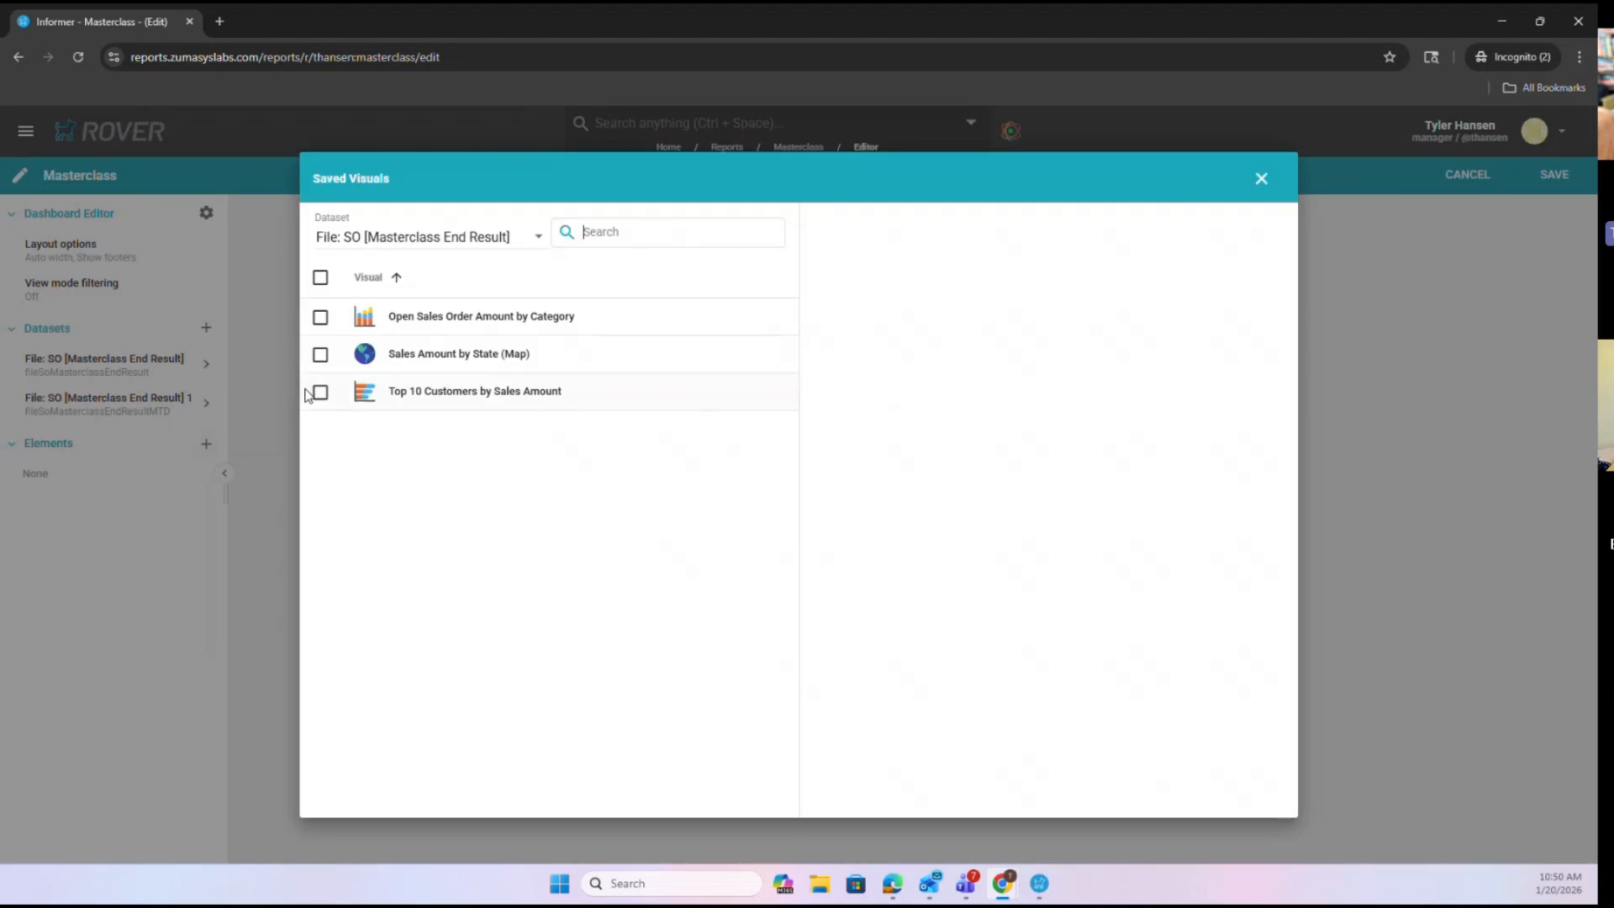
{"action": "left_click", "coordinate": [320, 276]}
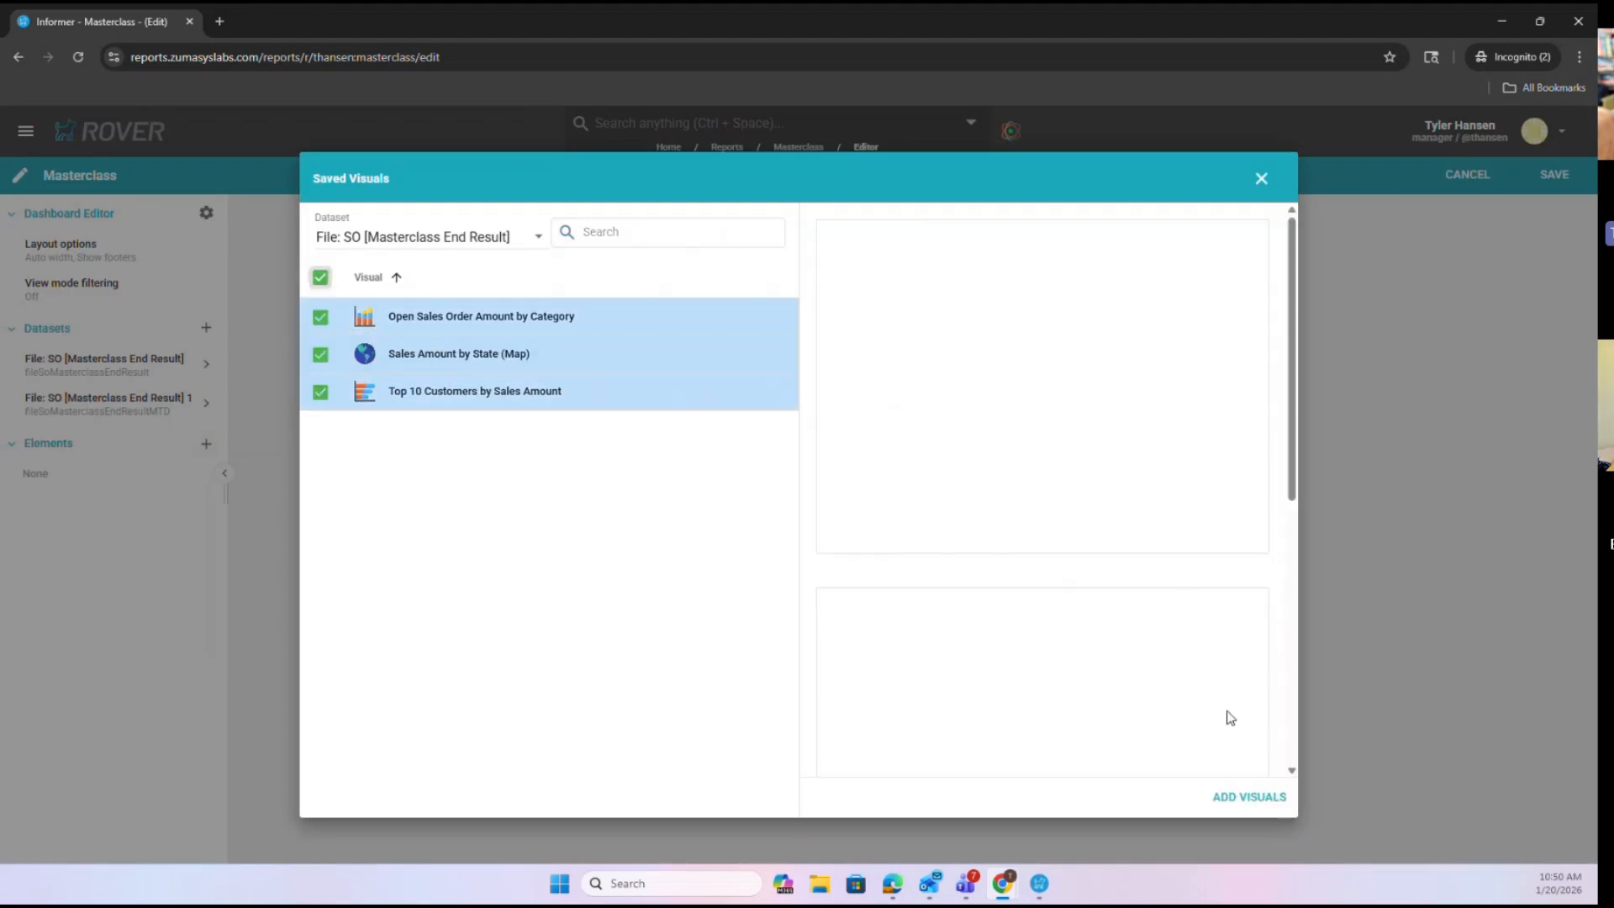
{"action": "left_click", "coordinate": [1258, 800]}
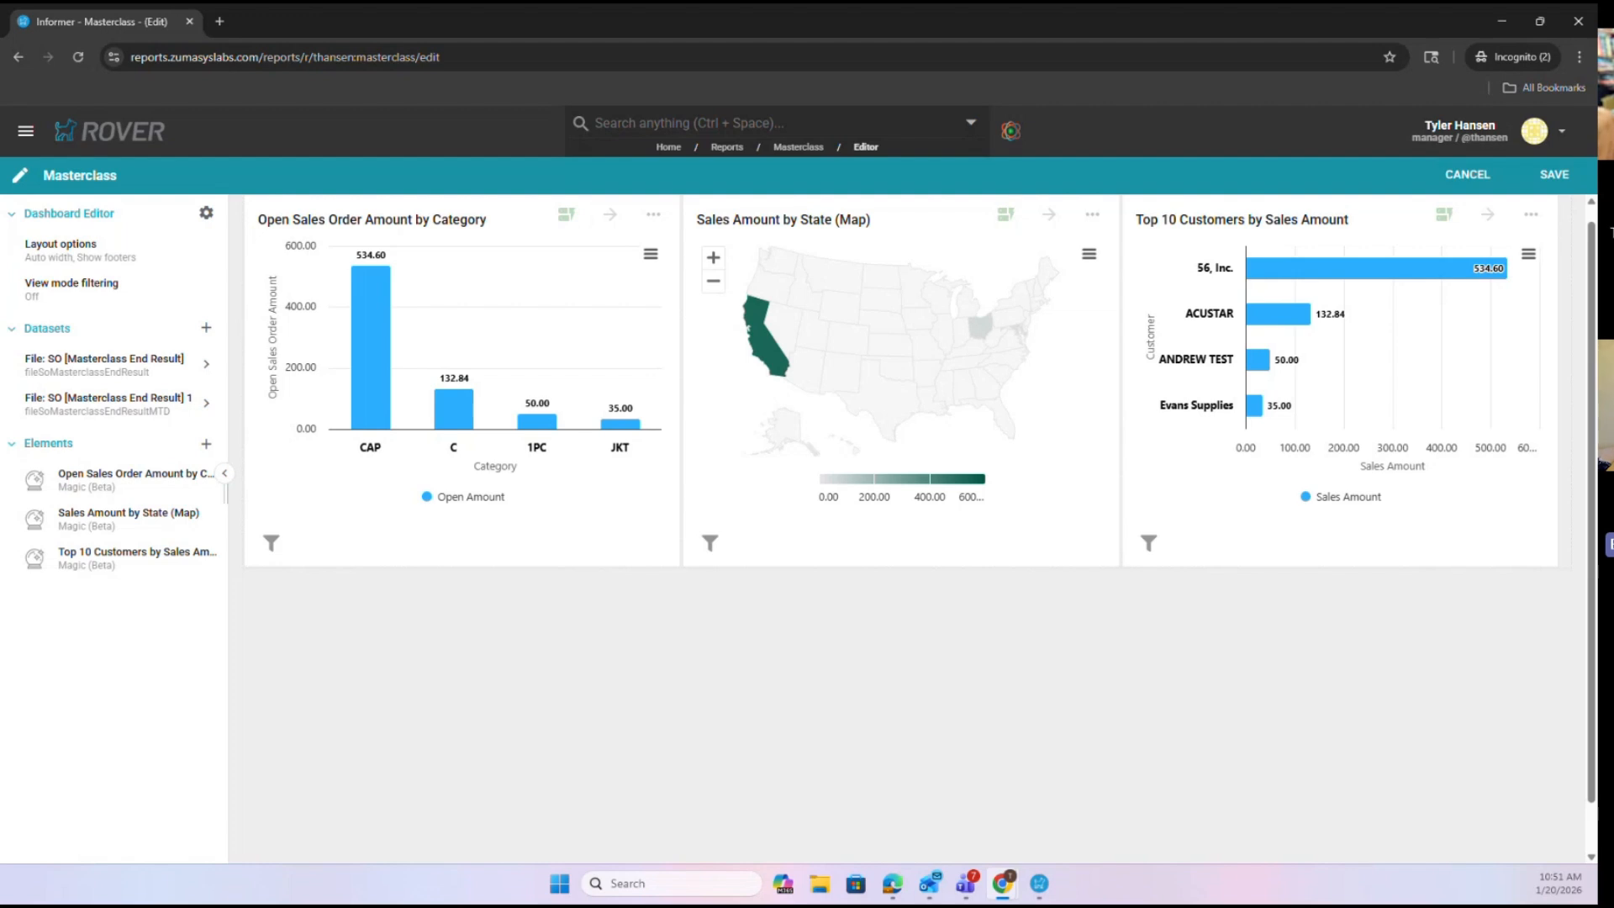
Examine the element types available for the report, including static, chart, table and map elements, without adding one
{"action": "left_click", "coordinate": [220, 441]}
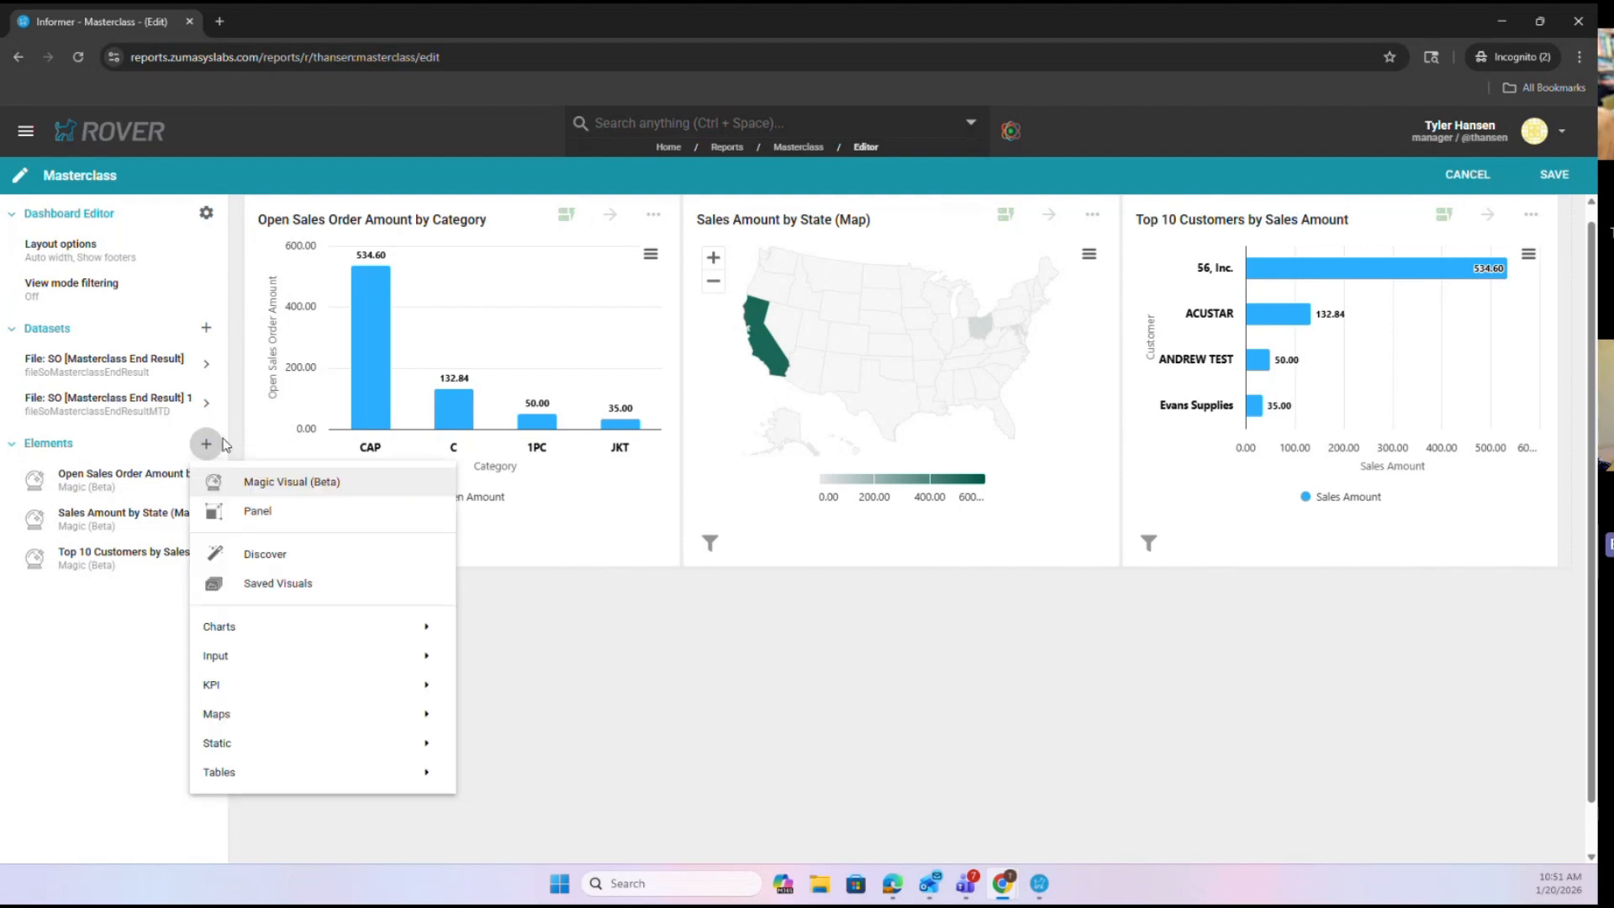
{"action": "mouse_move", "coordinate": [291, 738]}
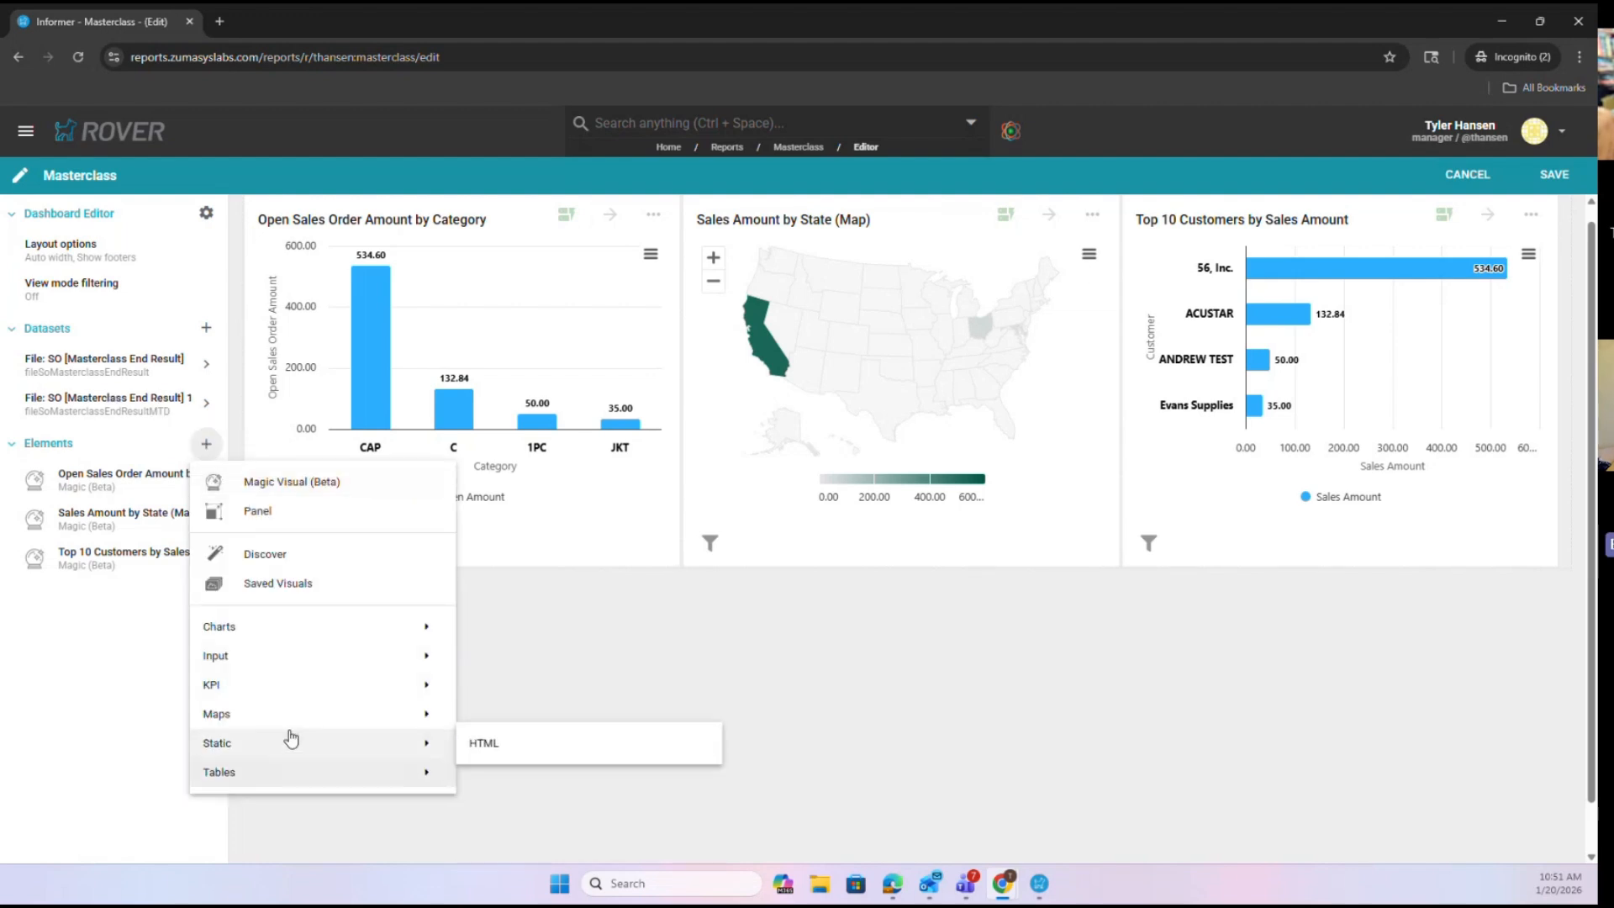
{"action": "mouse_move", "coordinate": [292, 631]}
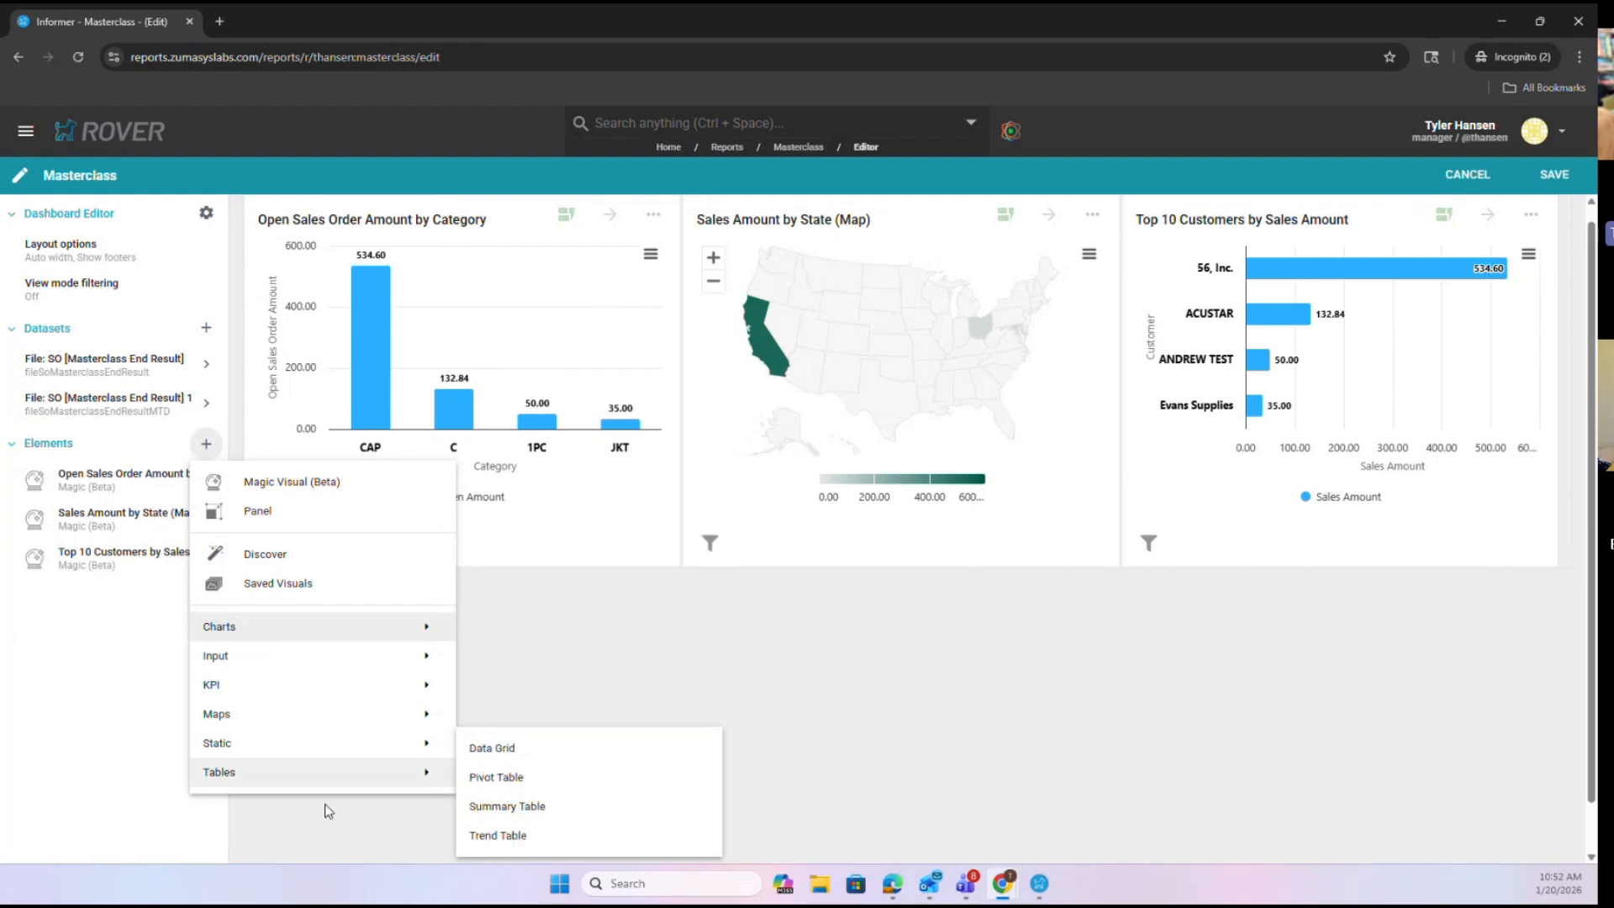
{"action": "mouse_move", "coordinate": [336, 746]}
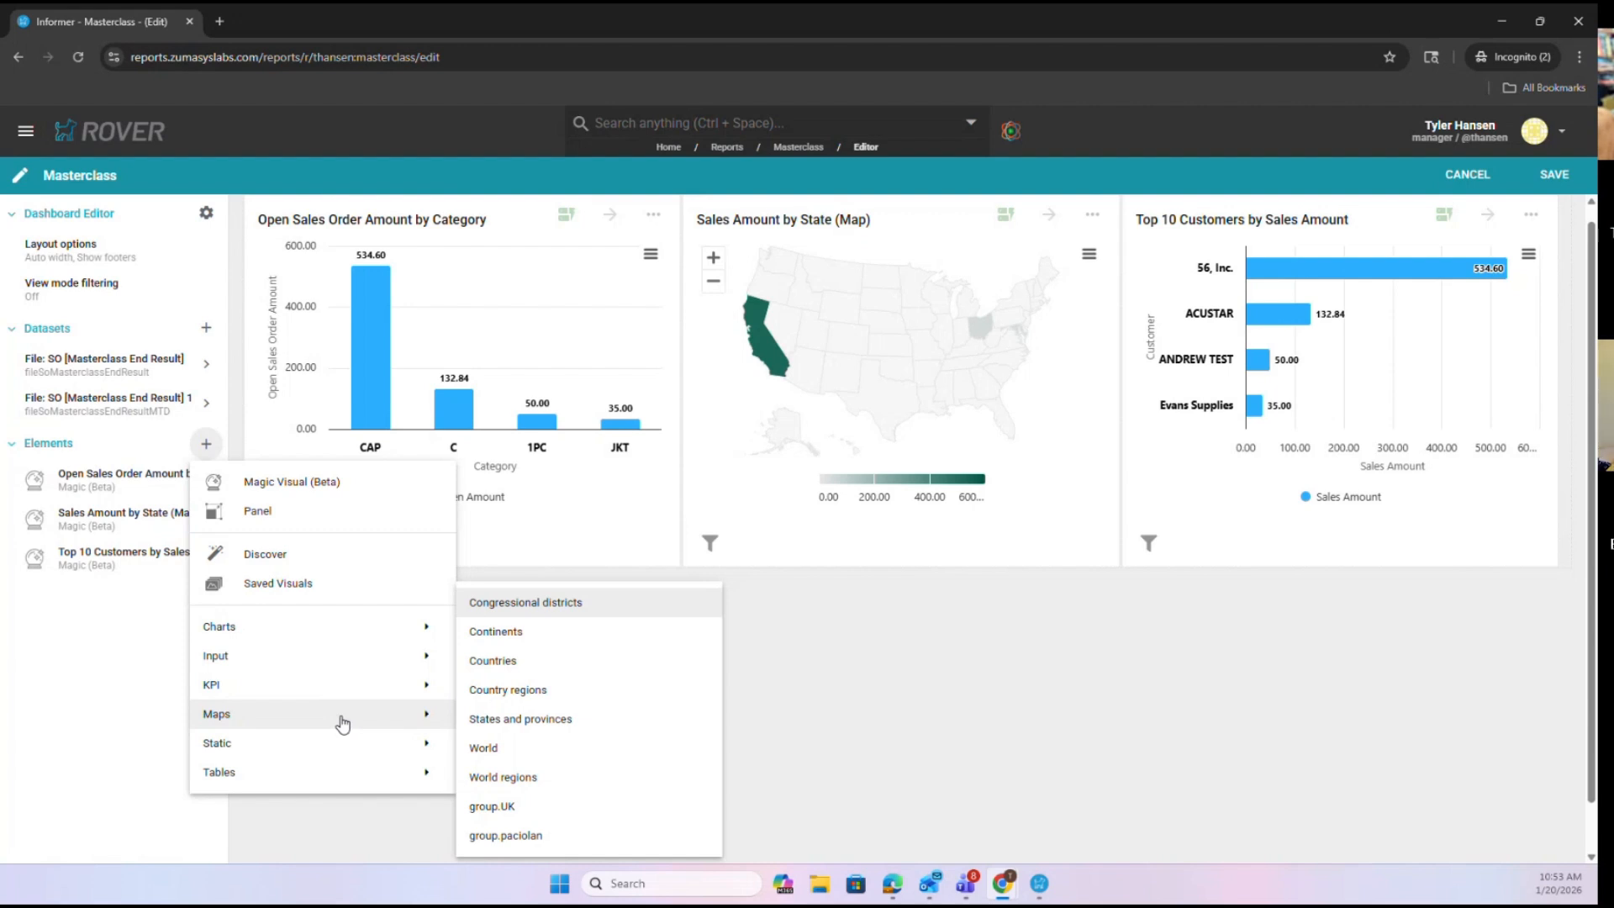
{"action": "left_click", "coordinate": [1167, 645]}
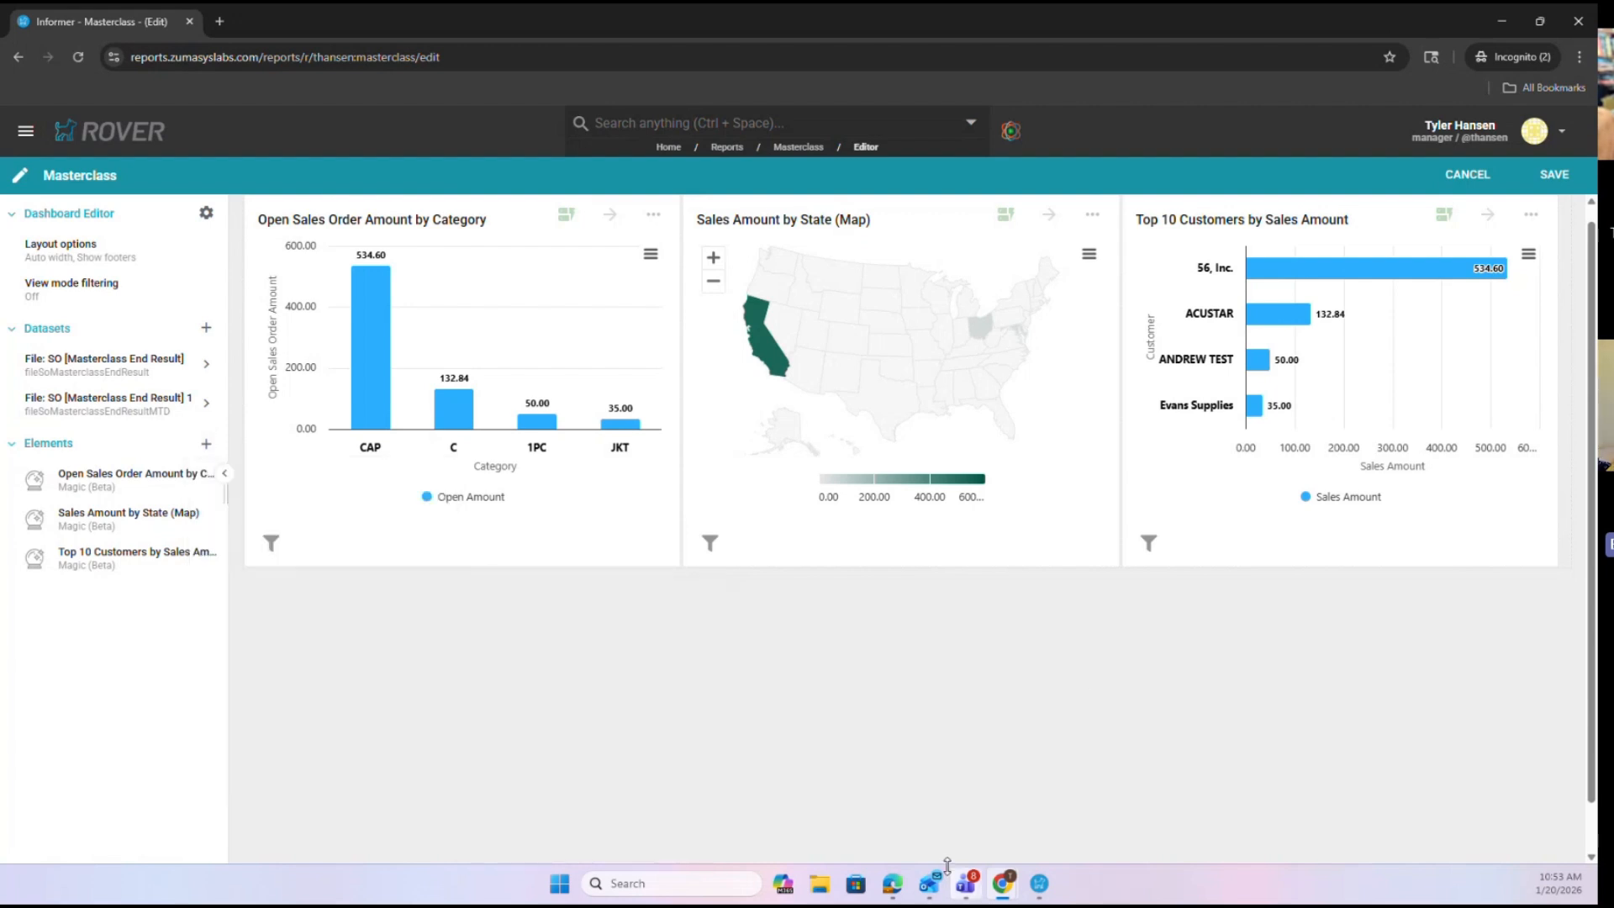